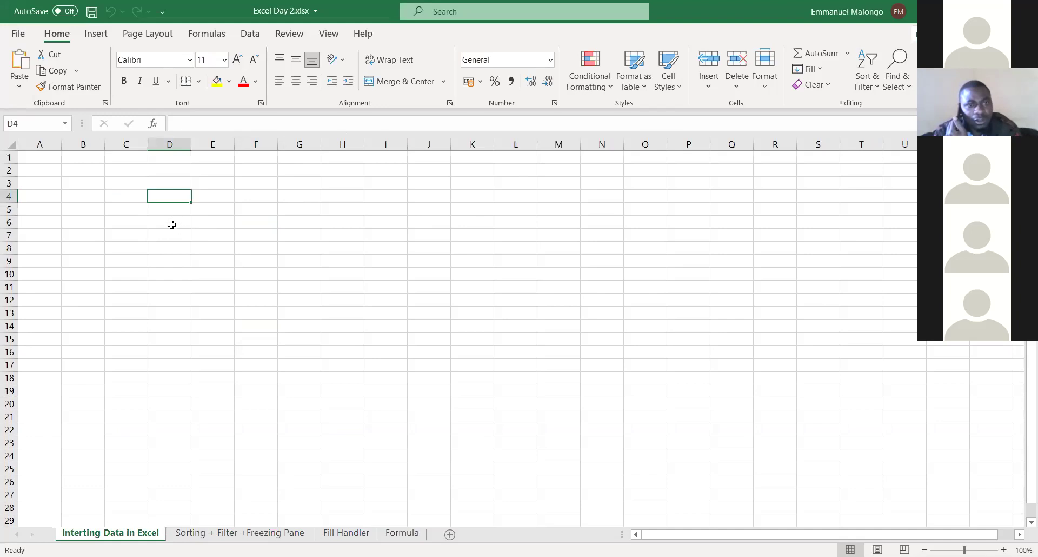
Select the whole of column D and the whole of row 2 to point out a column and a row.
left_click(167, 209)
left_click(167, 184)
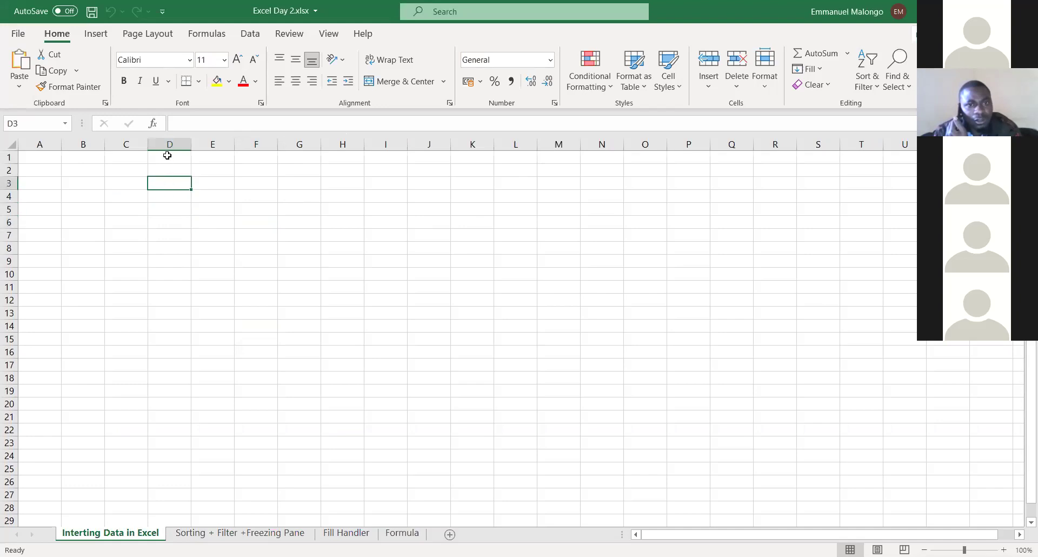
left_click(169, 143)
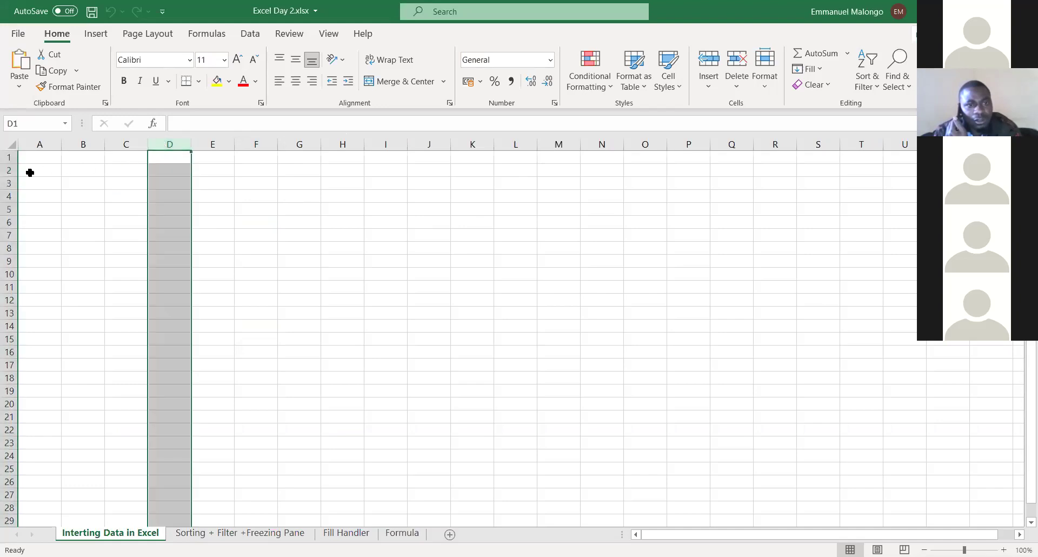
left_click(9, 171)
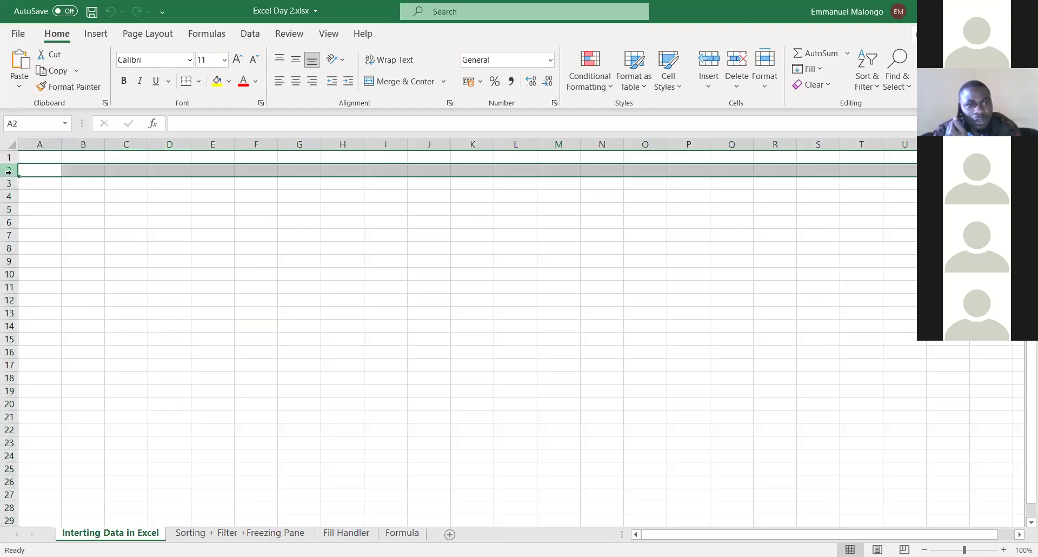
Enter the heading "Workbook" in cell C3 and widen column C slightly to fit it.
left_click(137, 181)
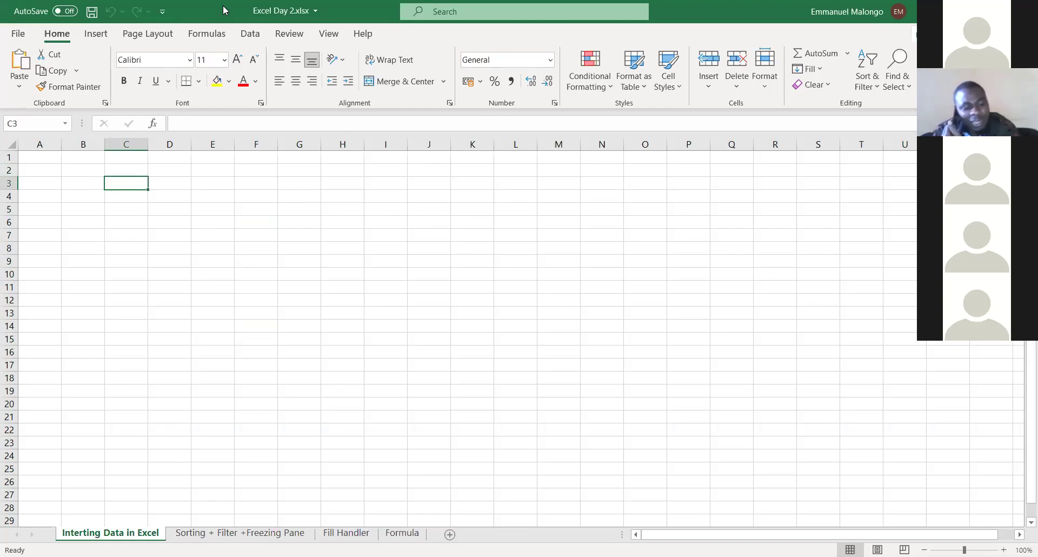
type("Wo")
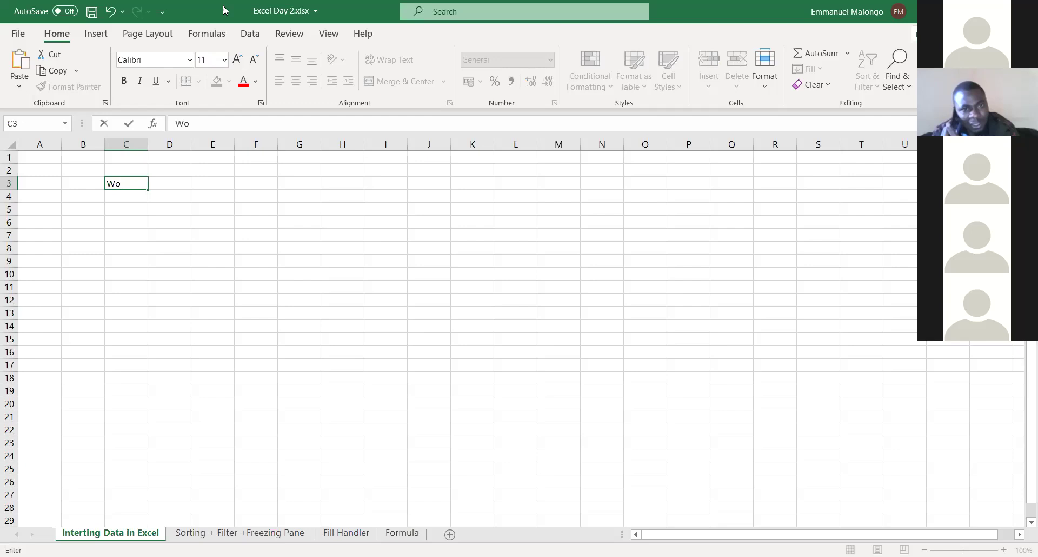
type("rkbook")
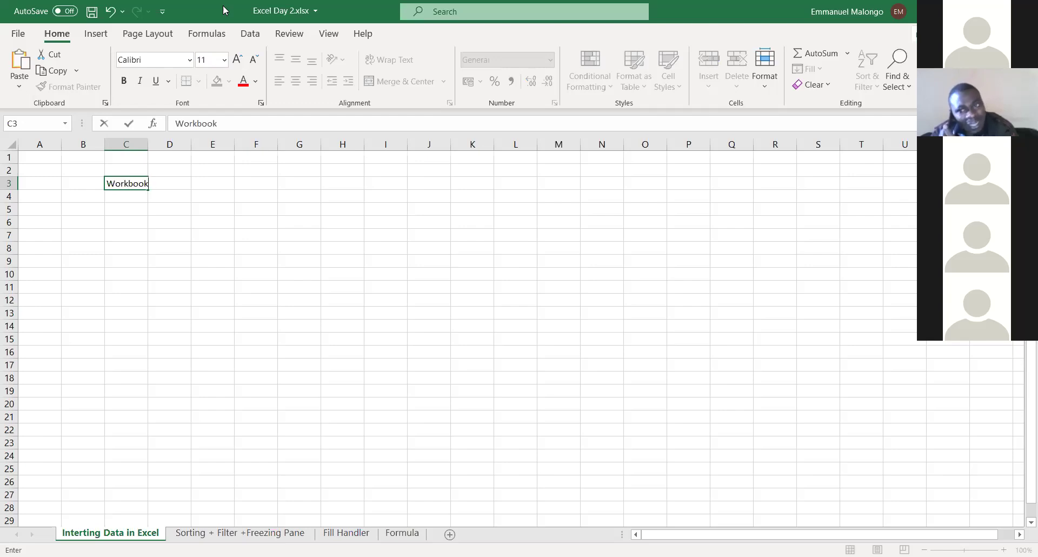
left_click(124, 194)
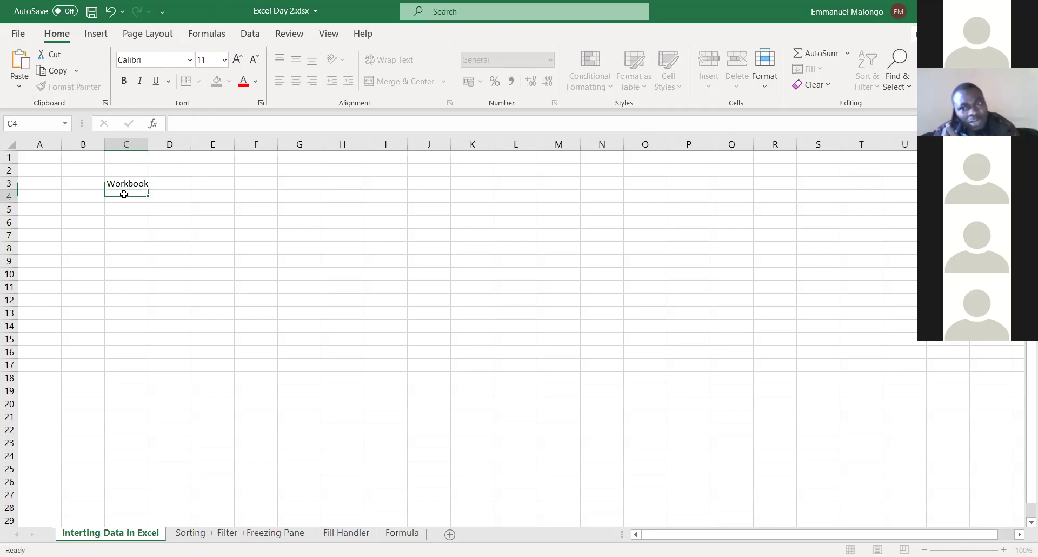
left_click_drag(148, 142, 160, 141)
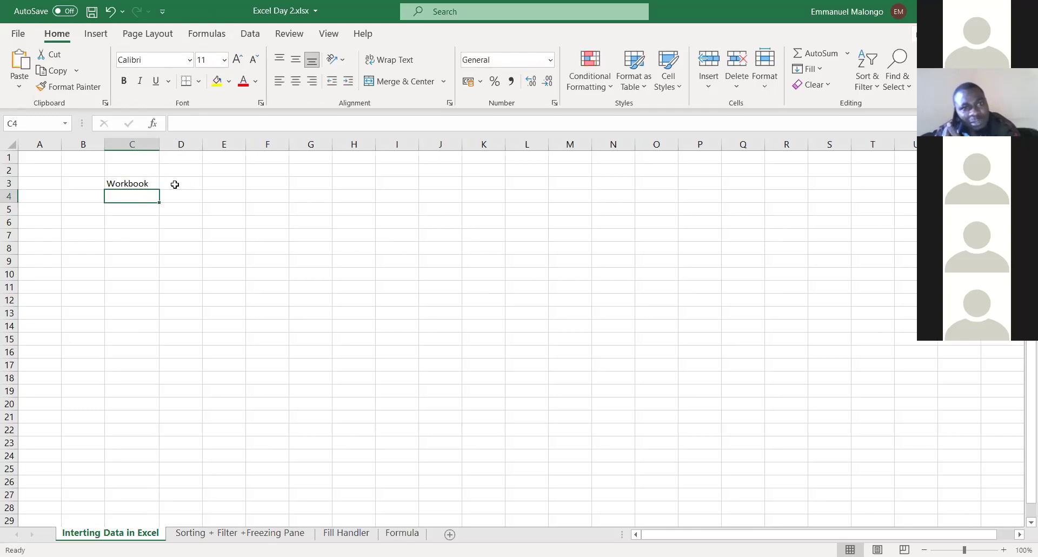
Enter the heading "Worksheet" in cell D3 and widen column D slightly to fit it.
left_click(181, 184)
type("Wor")
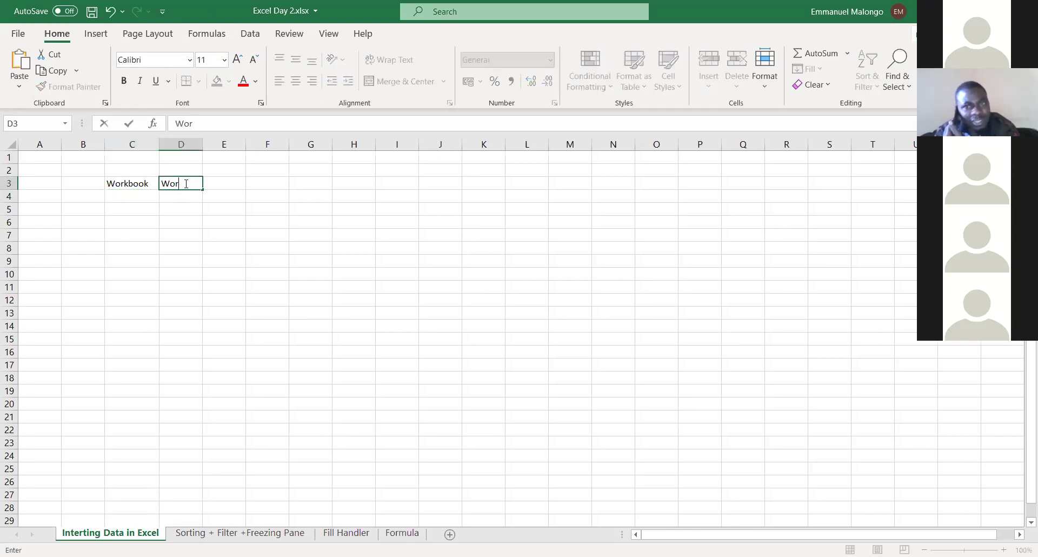
type("ksheet")
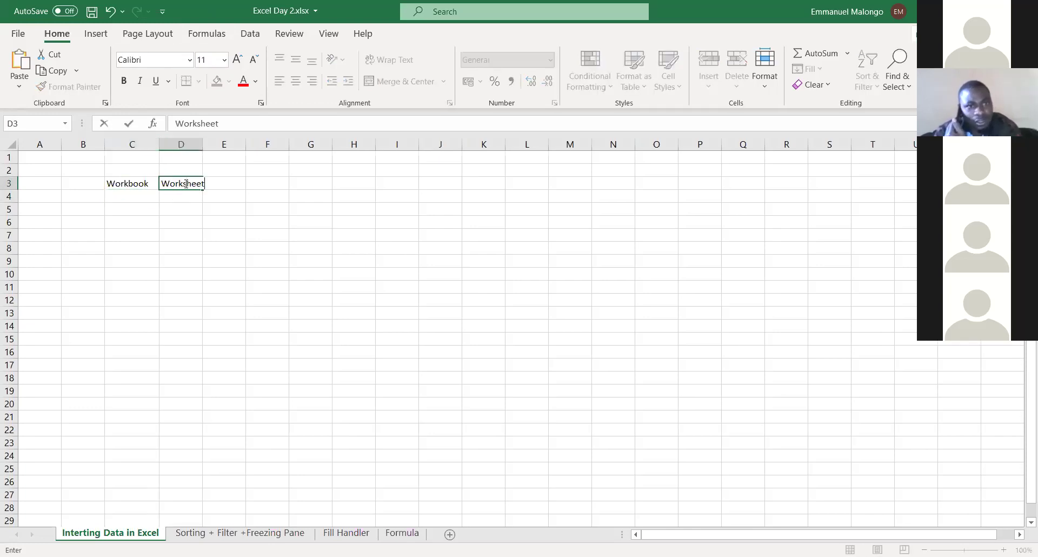
left_click(252, 187)
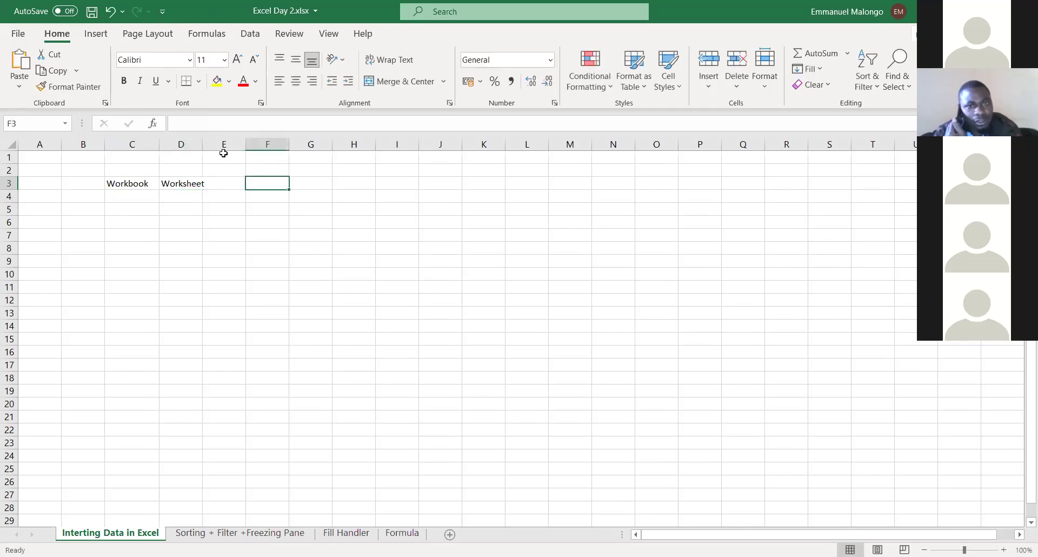
left_click_drag(215, 143, 228, 144)
left_click(230, 181)
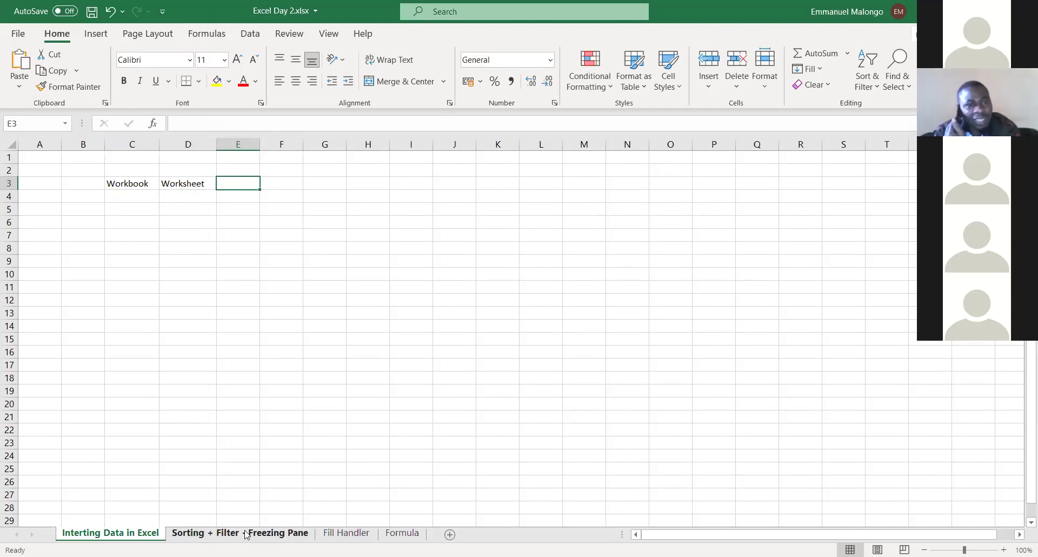
Look through the workbook's other worksheets and return to the "Interting Data in Excel" sheet.
left_click(275, 534)
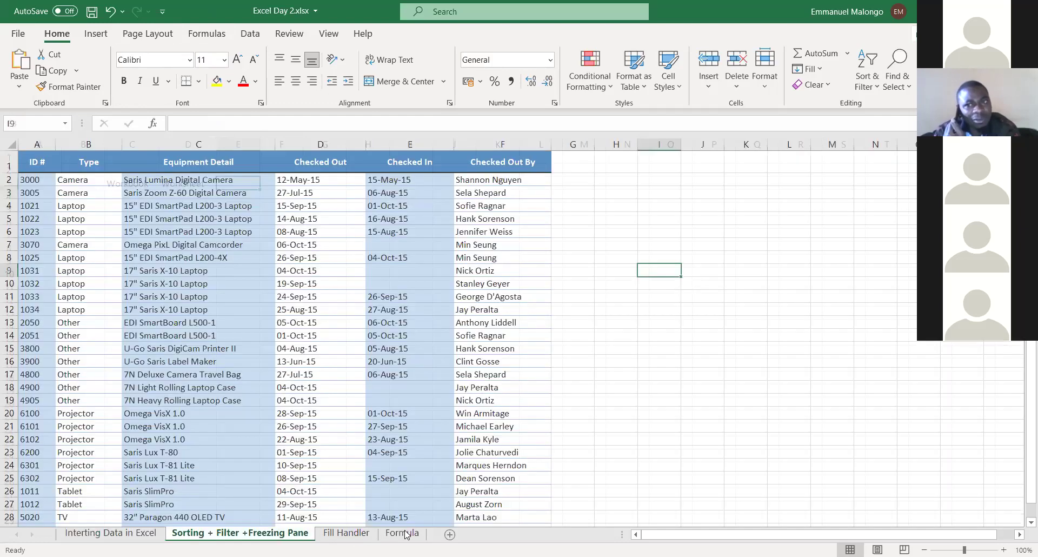
left_click(334, 535)
left_click(261, 536)
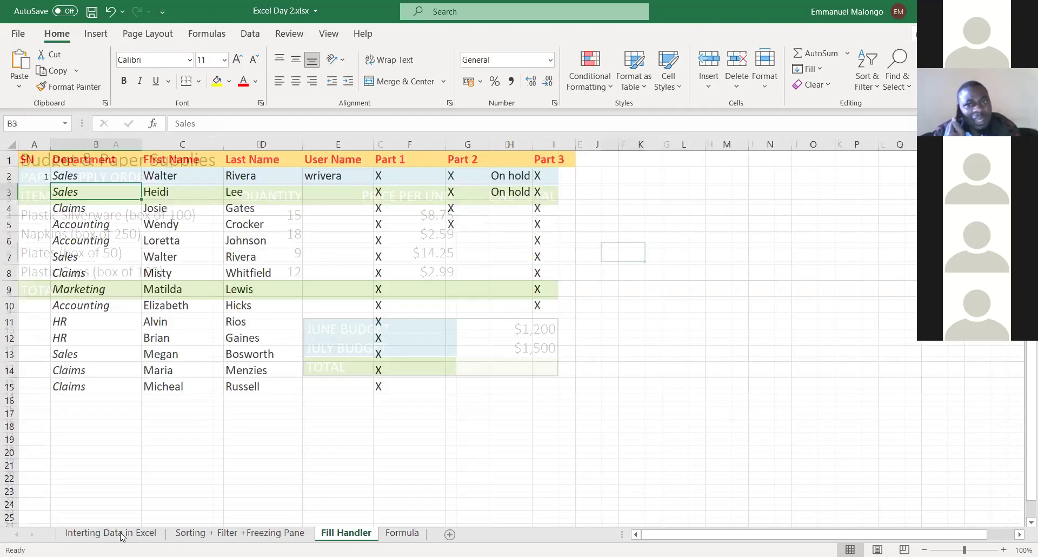
key("ctrl+Page_Up")
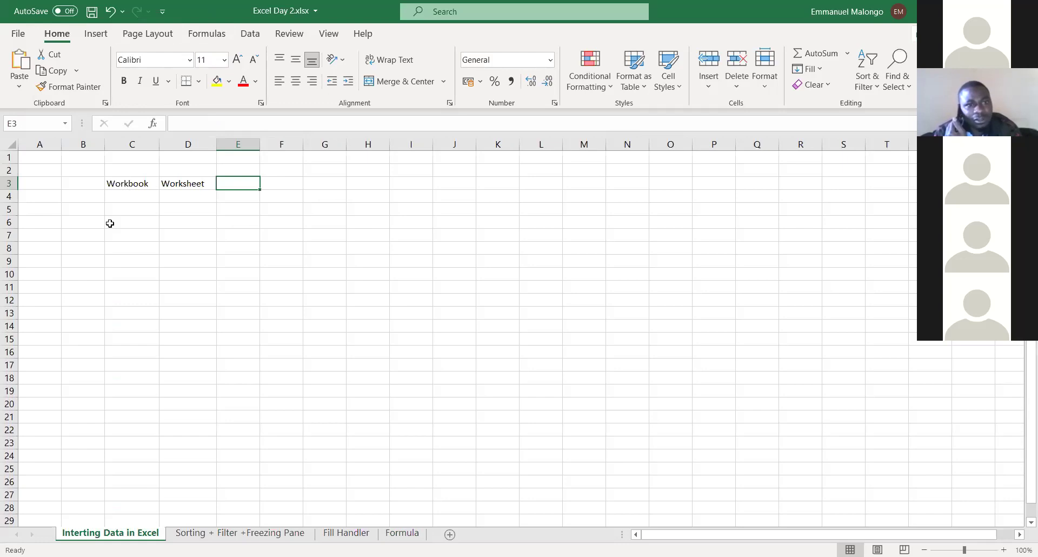
Enter the headings "Column", "Row" and "Cell" in cells E3, F3 and G3.
type("Co")
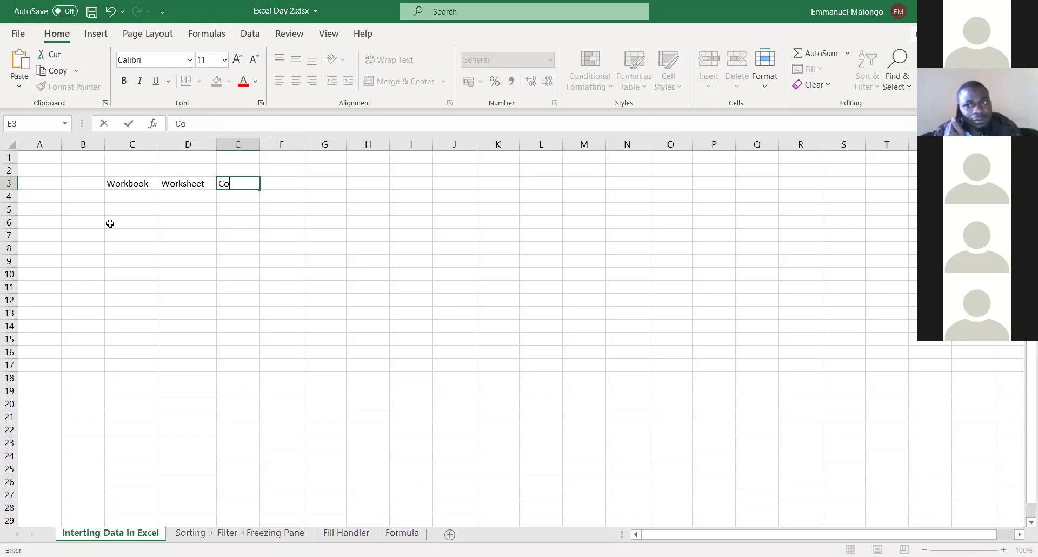
type("lumn")
key("Tab")
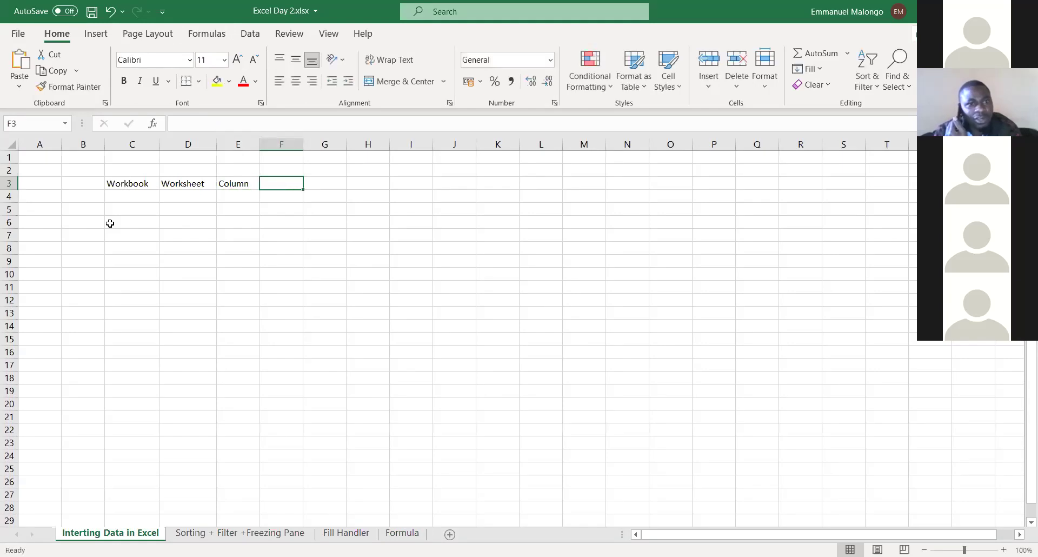
type("Row")
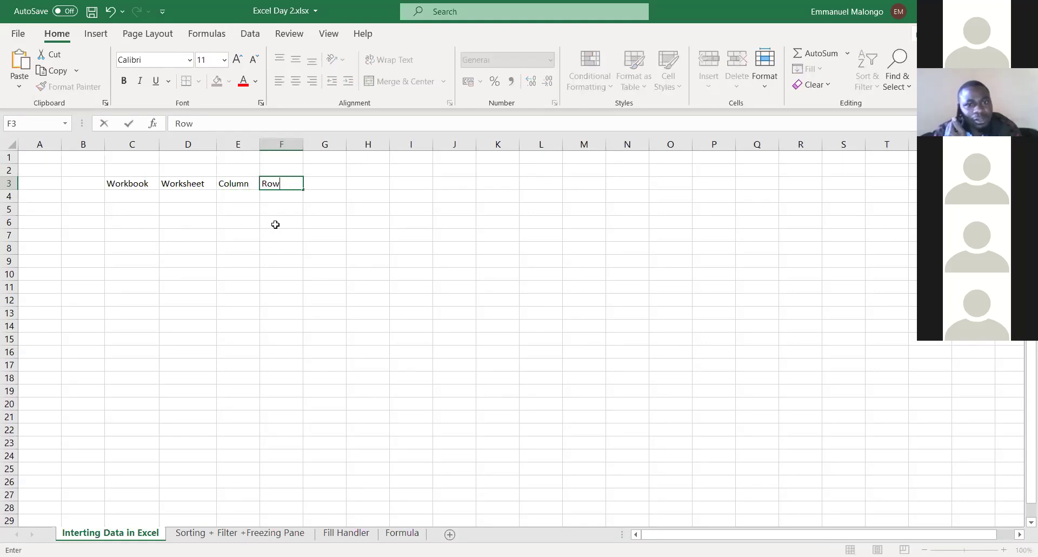
left_click(323, 182)
type("Cell")
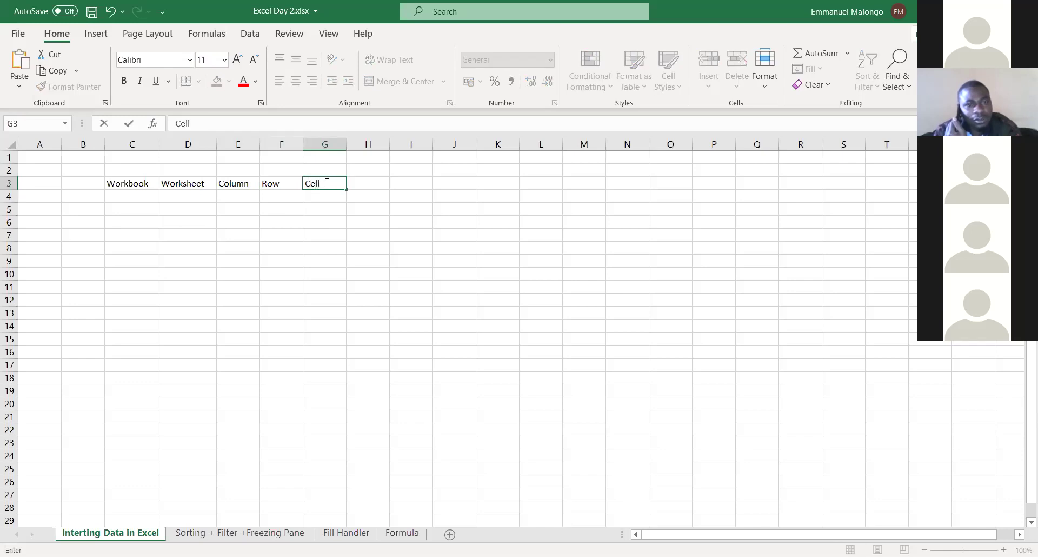
left_click(402, 208)
left_click(328, 186)
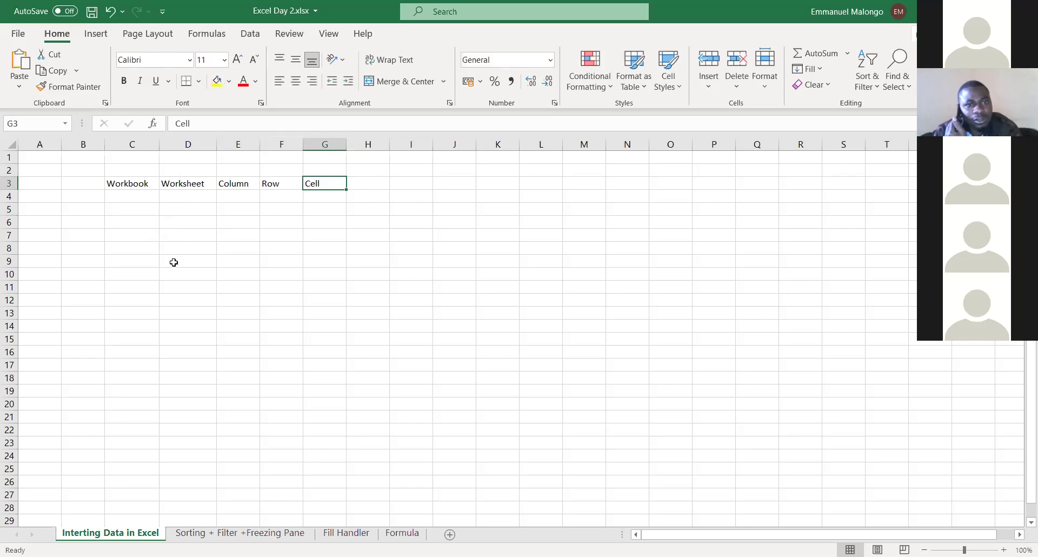
left_click(187, 221)
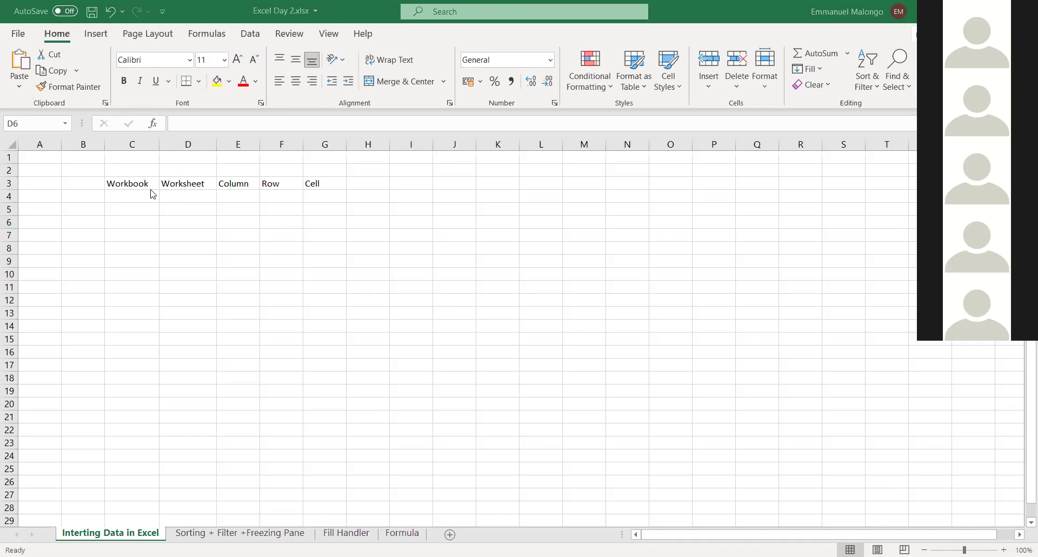
Go through the heading cells in row 3 one at a time, from Workbook to Cell, to review the terms.
left_click(133, 187)
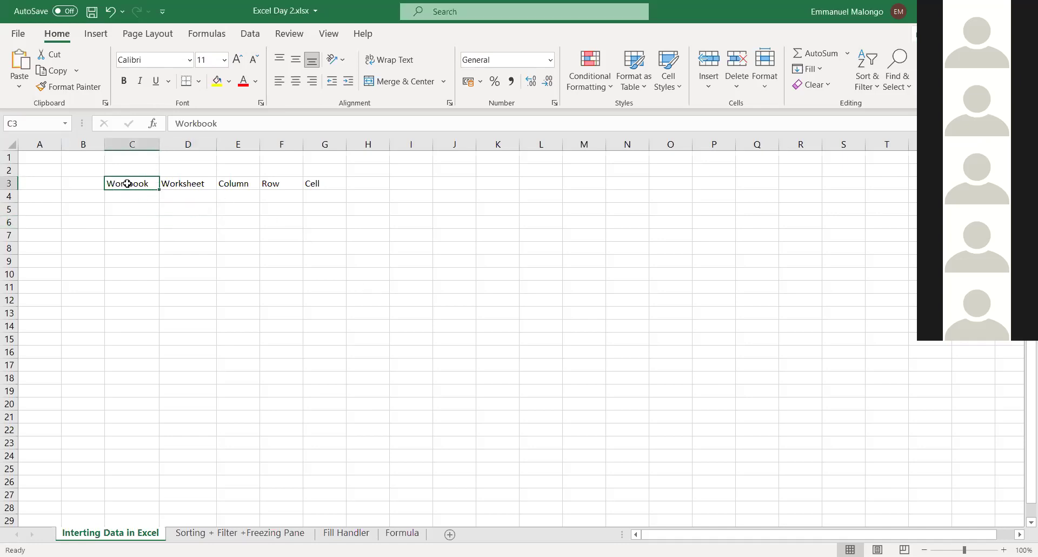
left_click(205, 182)
left_click(258, 185)
left_click(295, 184)
left_click(321, 184)
left_click(116, 186)
left_click(186, 180)
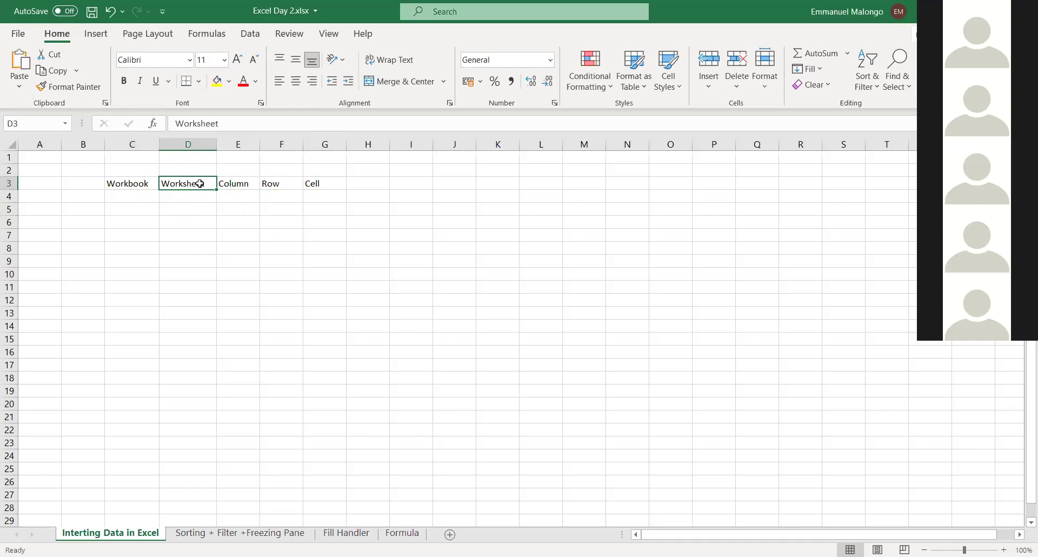
left_click(234, 184)
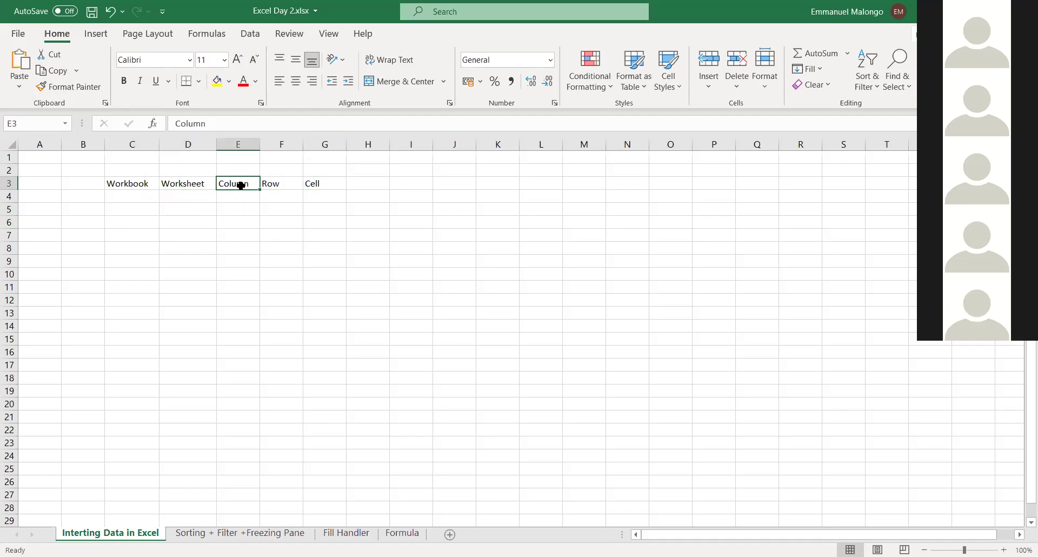
left_click(332, 185)
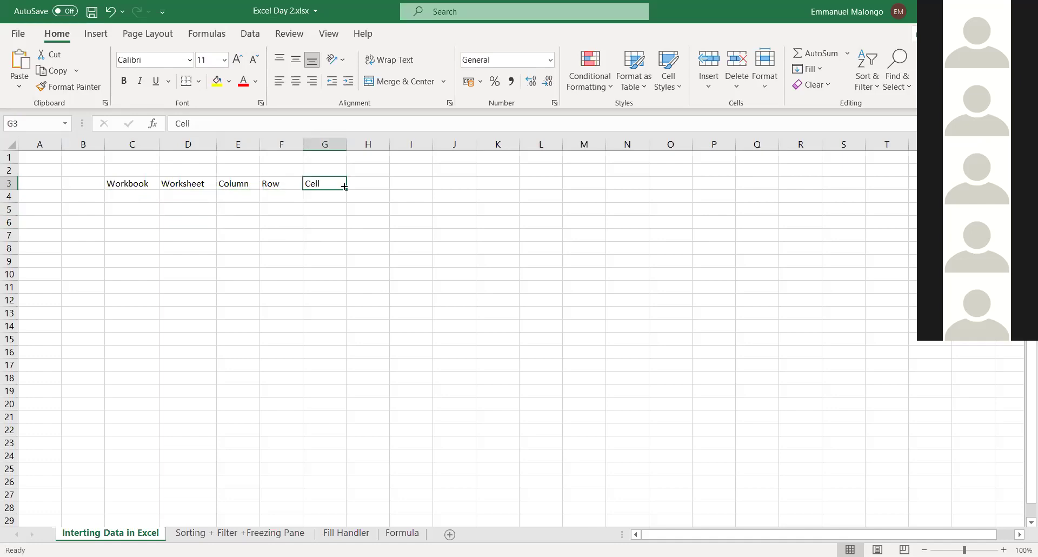
left_click(180, 260)
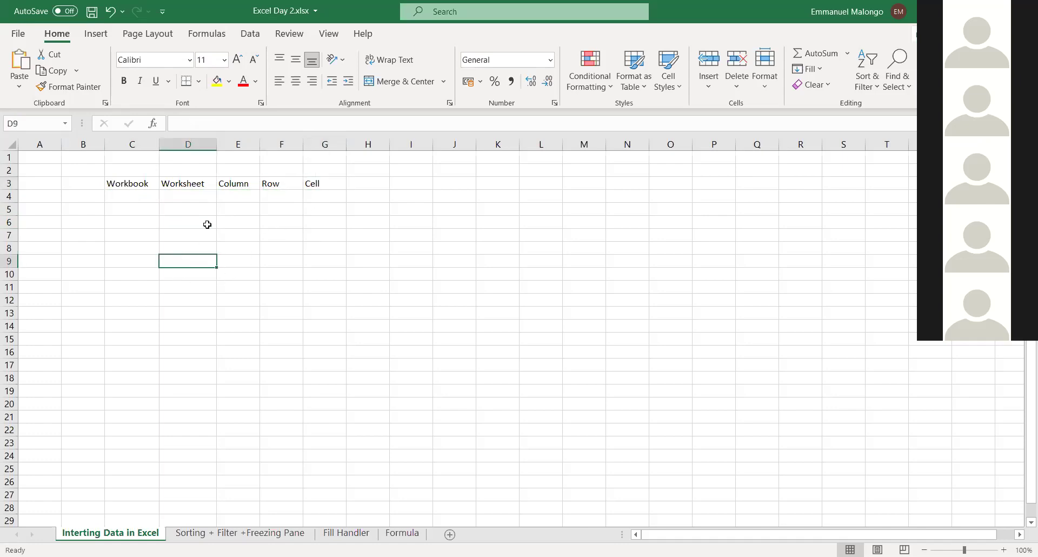
Select the whole of column D and the whole of row 4 to illustrate the Column and Row terms.
left_click(191, 139)
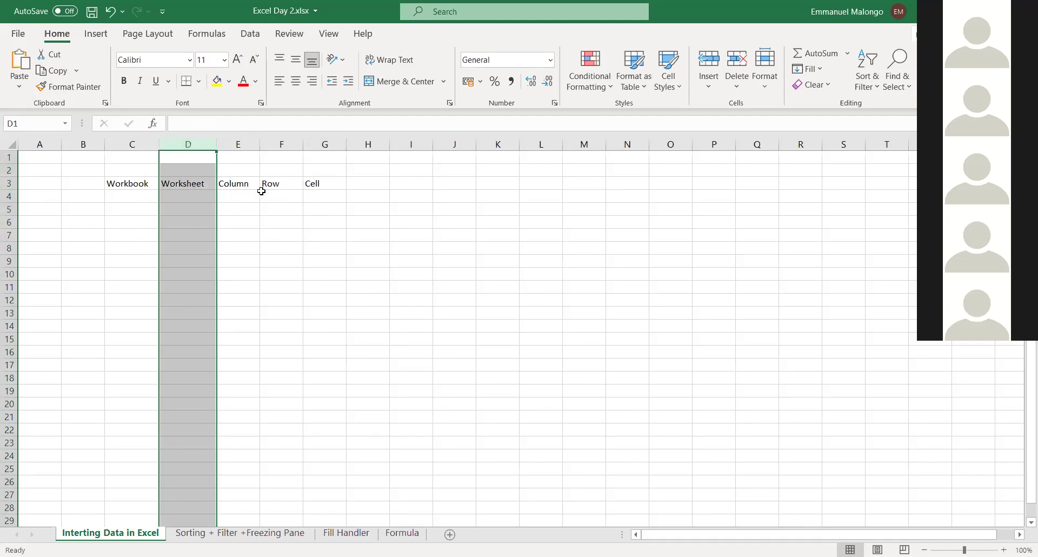
left_click(8, 196)
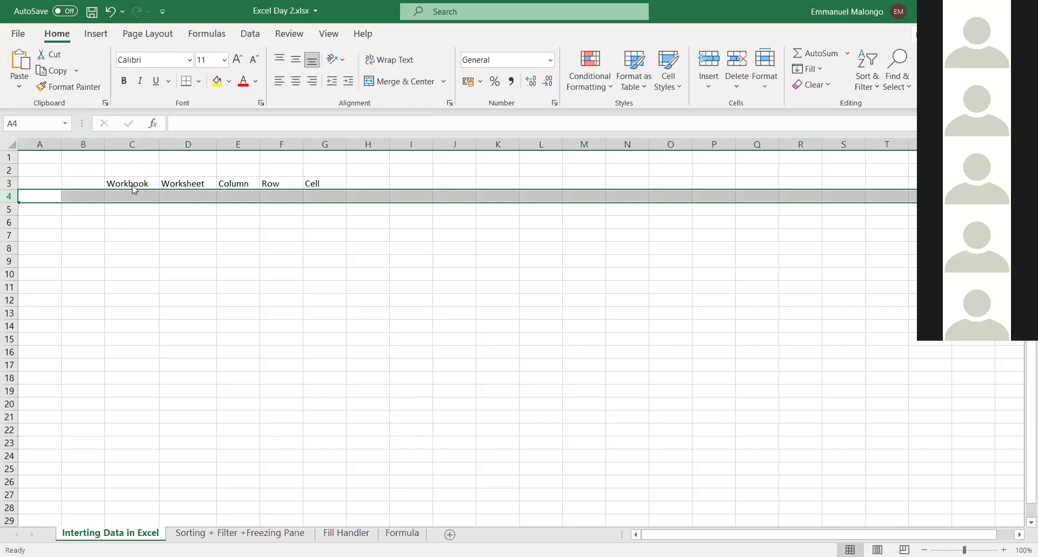
left_click(410, 222)
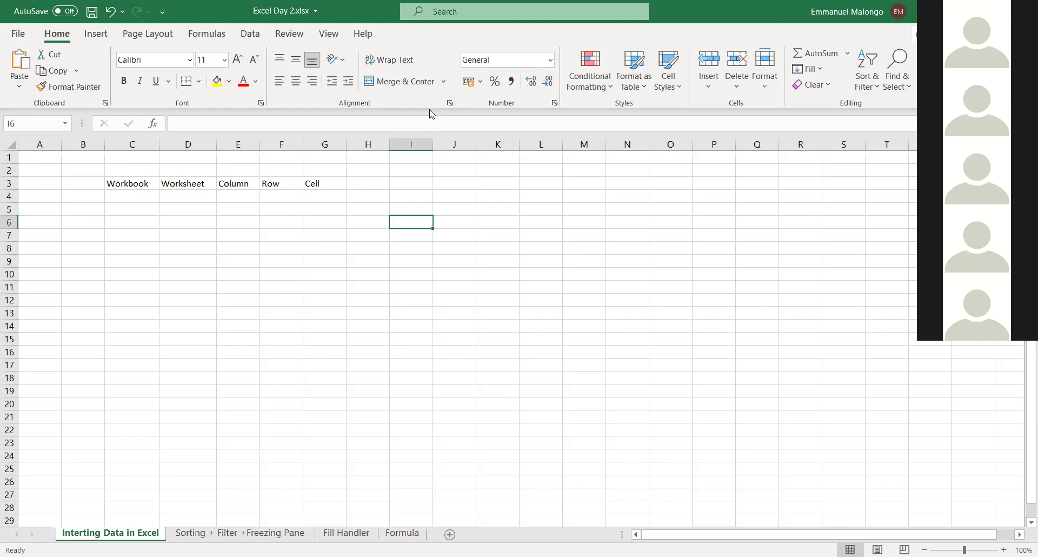
Highlight the heading range C3:G3 repeatedly to review the five terms together, finishing on the Workbook cell.
left_click(130, 185)
left_click_drag(272, 187, 334, 184)
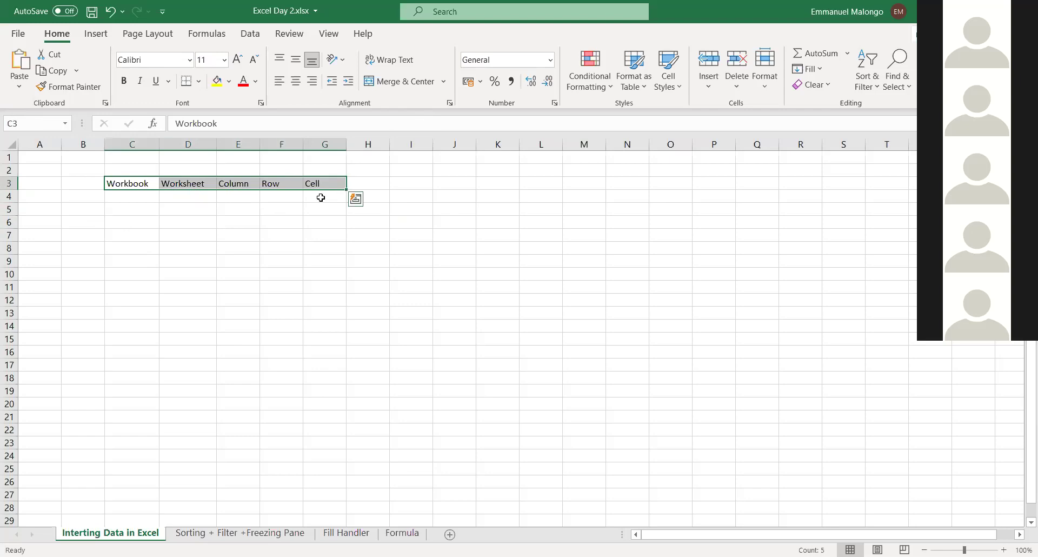
left_click(282, 250)
left_click_drag(121, 184, 279, 186)
left_click(326, 183)
left_click(323, 202)
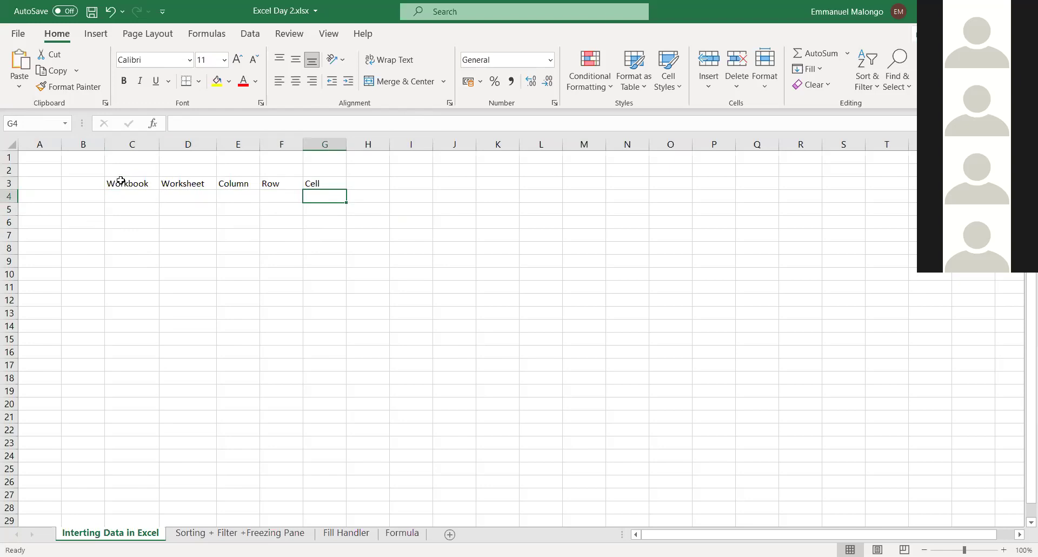
left_click_drag(117, 181, 254, 183)
left_click_drag(318, 184, 328, 199)
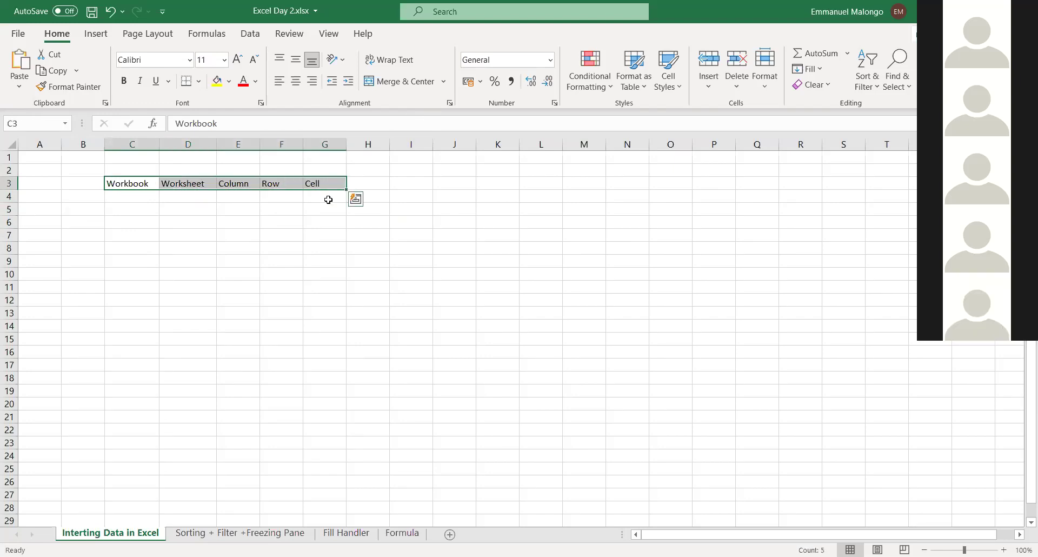
left_click(293, 219)
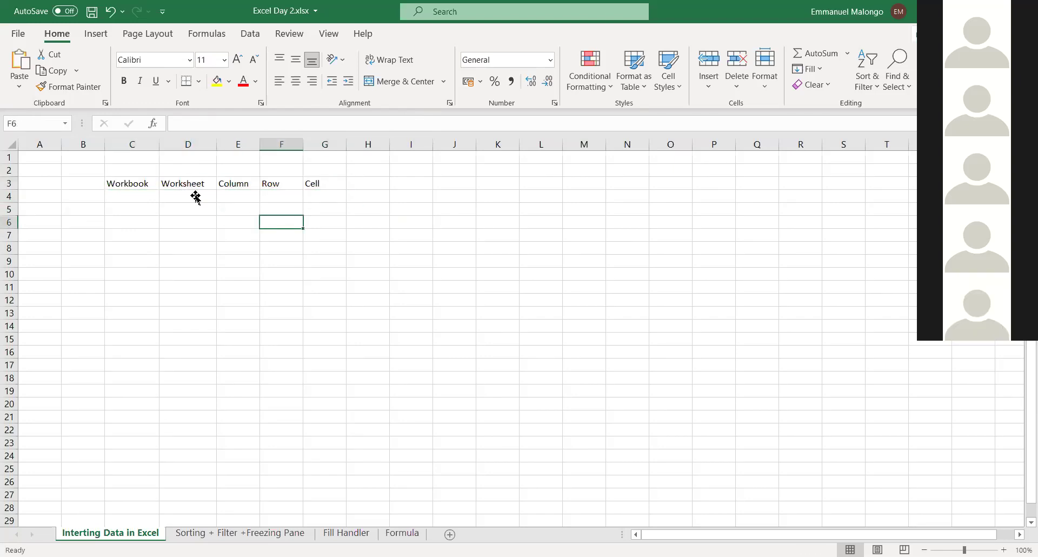
left_click_drag(128, 184, 324, 183)
left_click(324, 221)
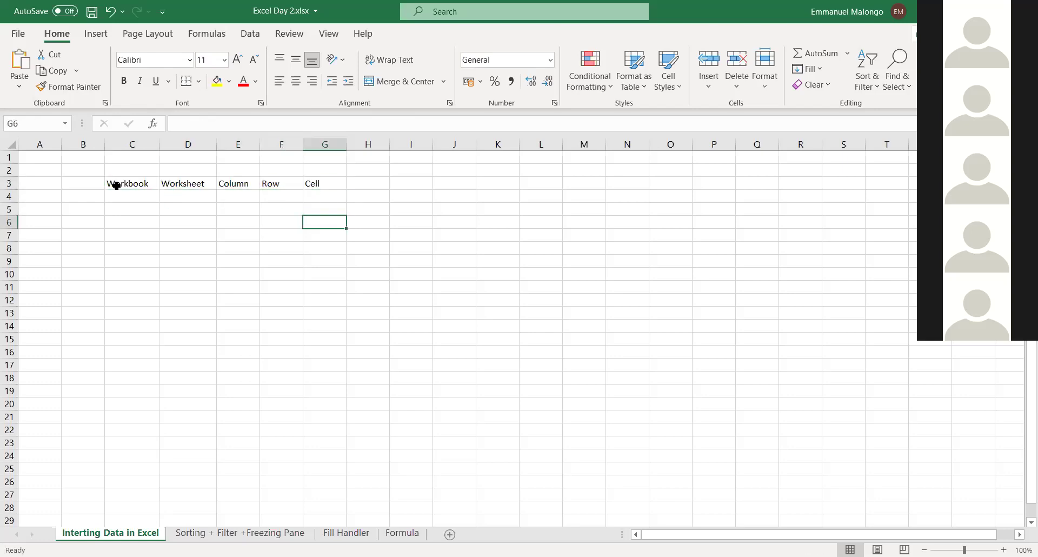
left_click(138, 181)
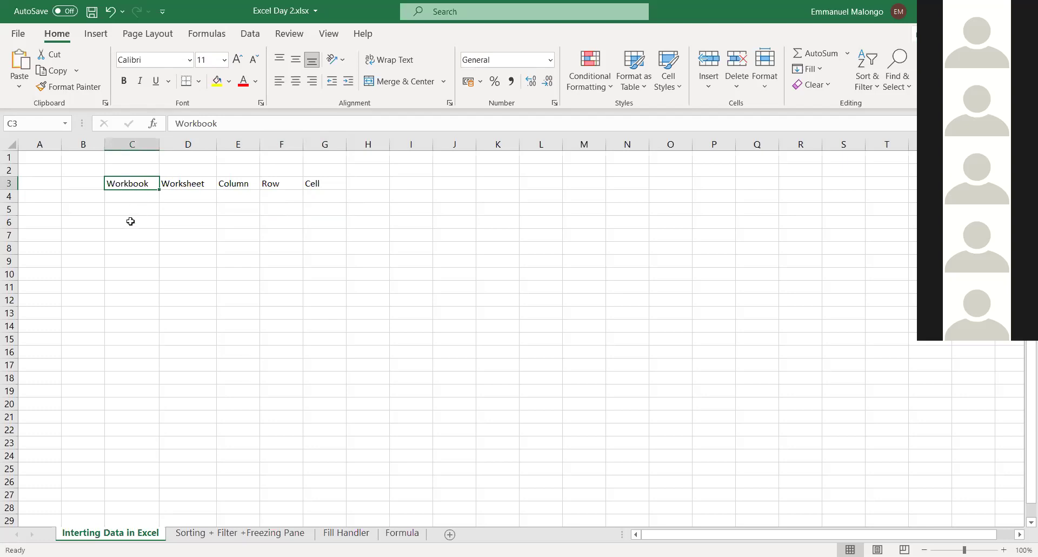
Select the Workbook and Worksheet heading cells in row 3 in turn to point out both terms.
left_click(134, 195)
left_click(135, 184)
left_click(196, 183)
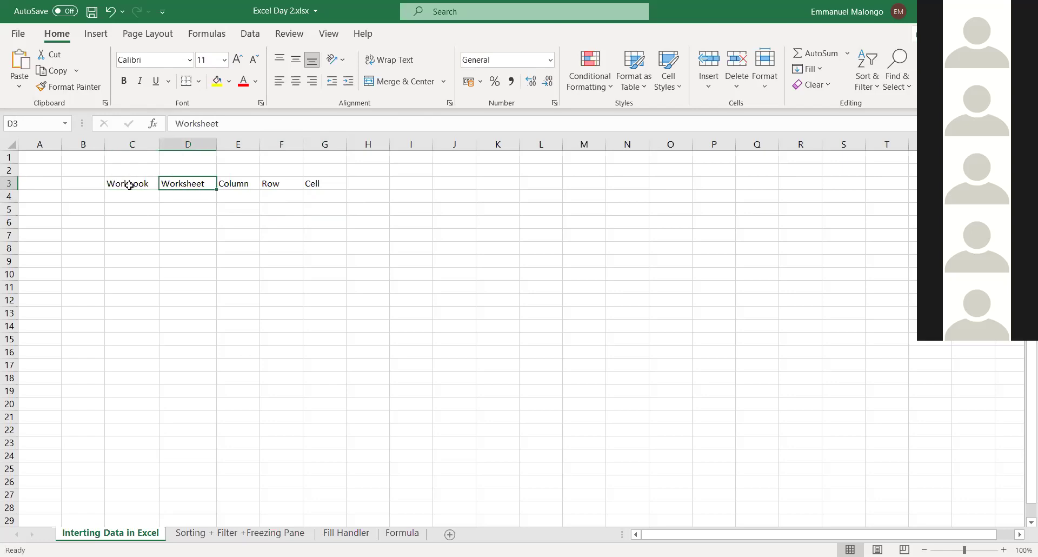
left_click(129, 184)
key("Down")
key("Down")
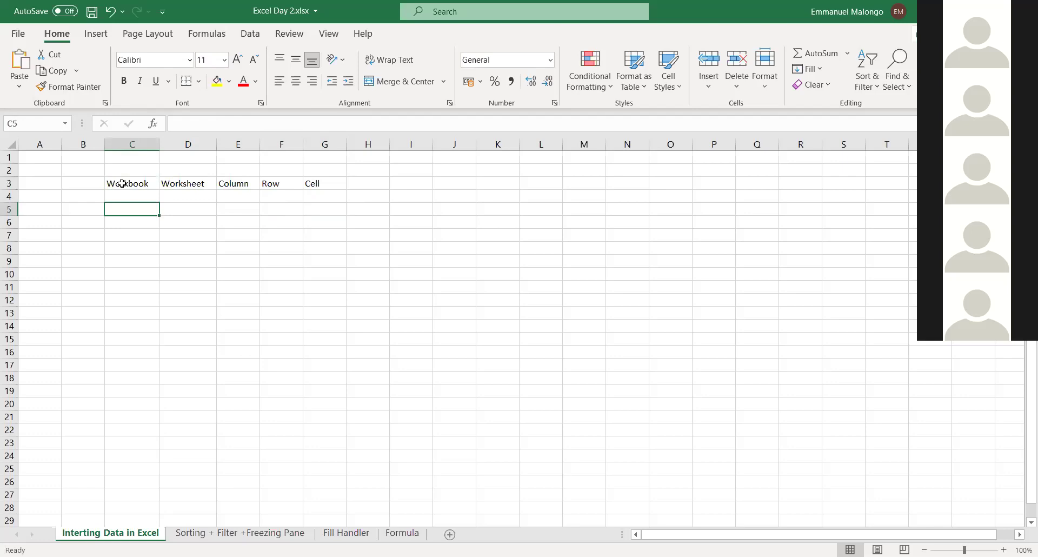
Highlight the five headings in C3:G3 several times to present them as one selected range, then deselect them.
left_click_drag(122, 184, 336, 164)
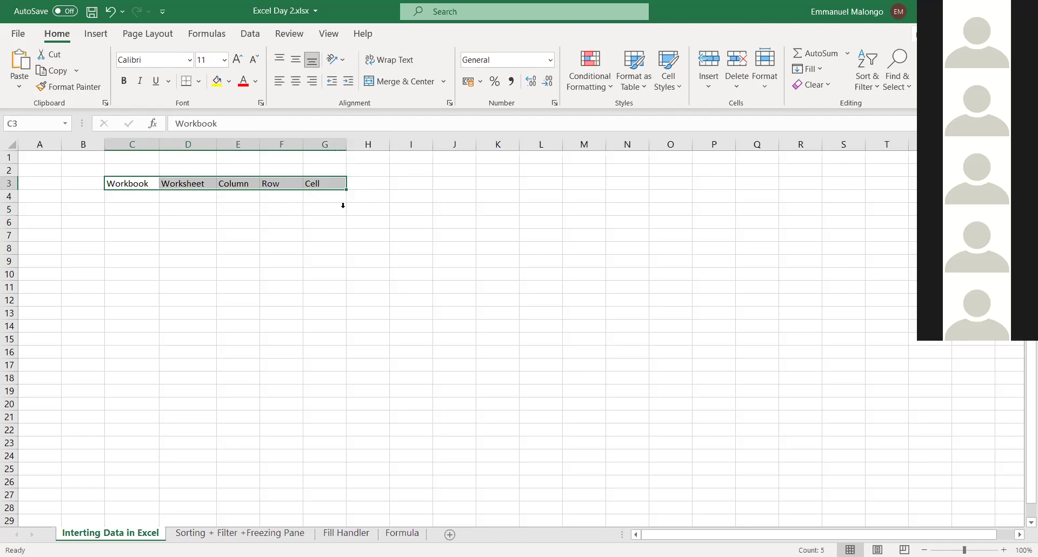
left_click(172, 210)
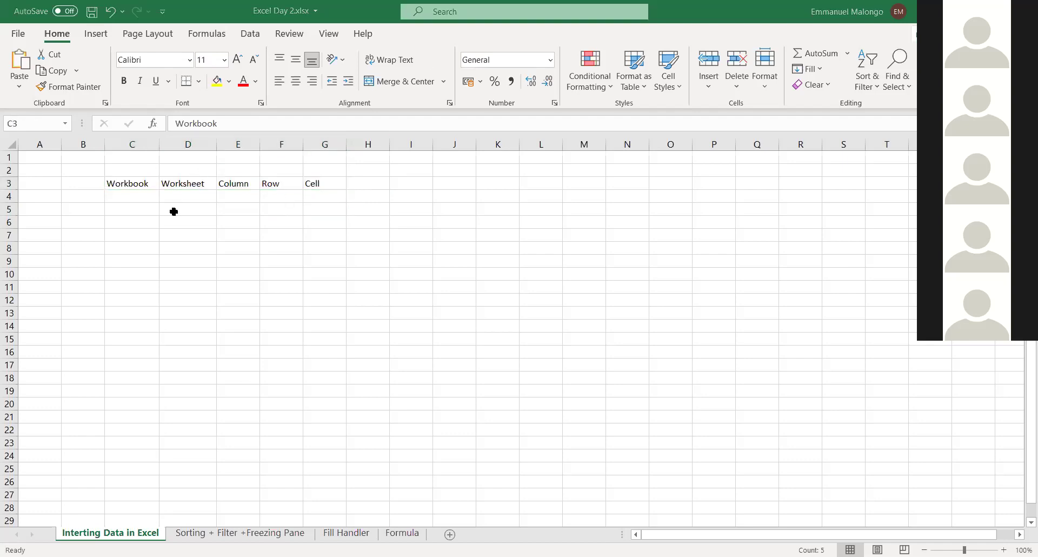
left_click(121, 186)
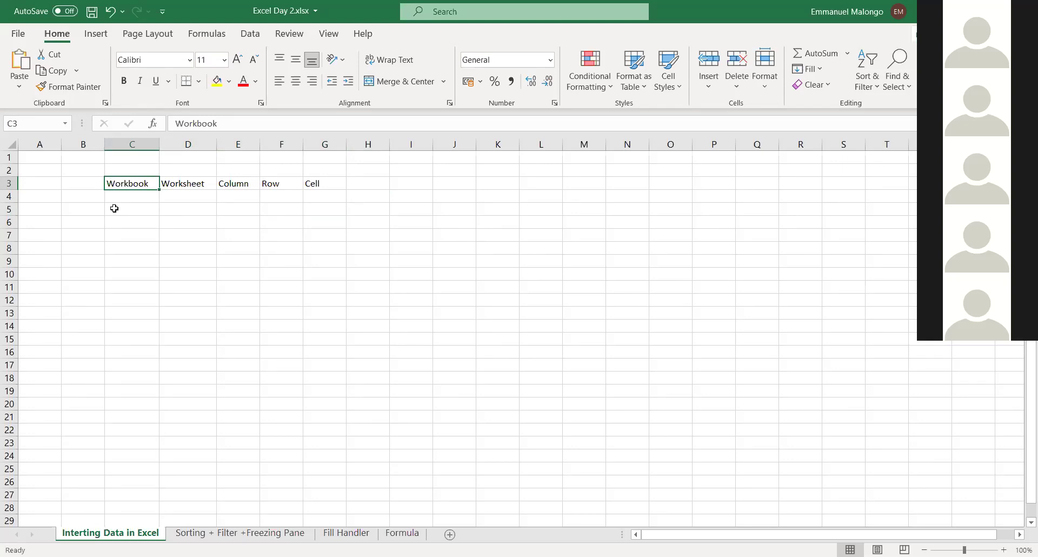
left_click(162, 195)
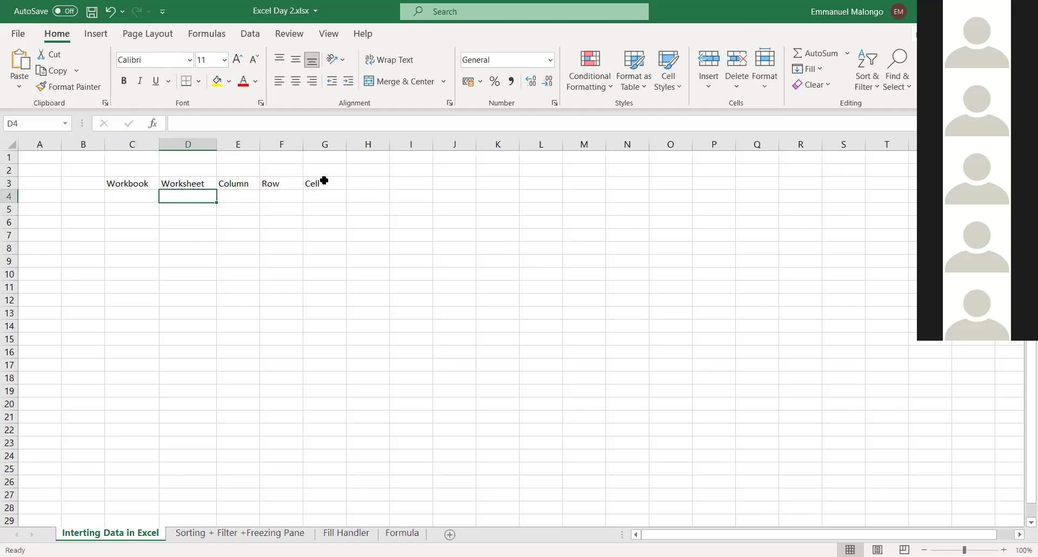
key("Up")
key("Left")
key("shift+Right")
key("shift+Right")
key("shift+Right")
key("shift+Right")
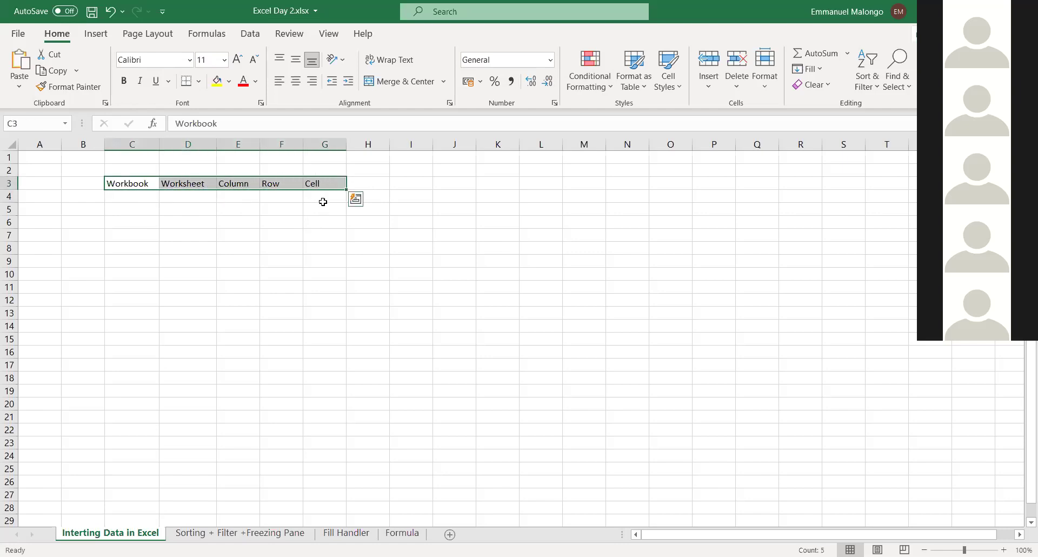
left_click(334, 196)
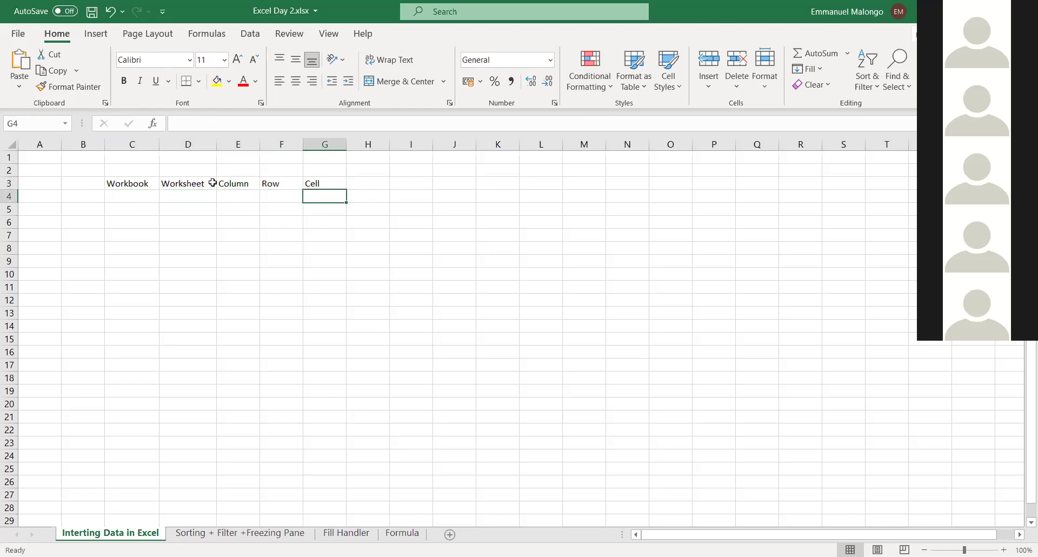
left_click(143, 184)
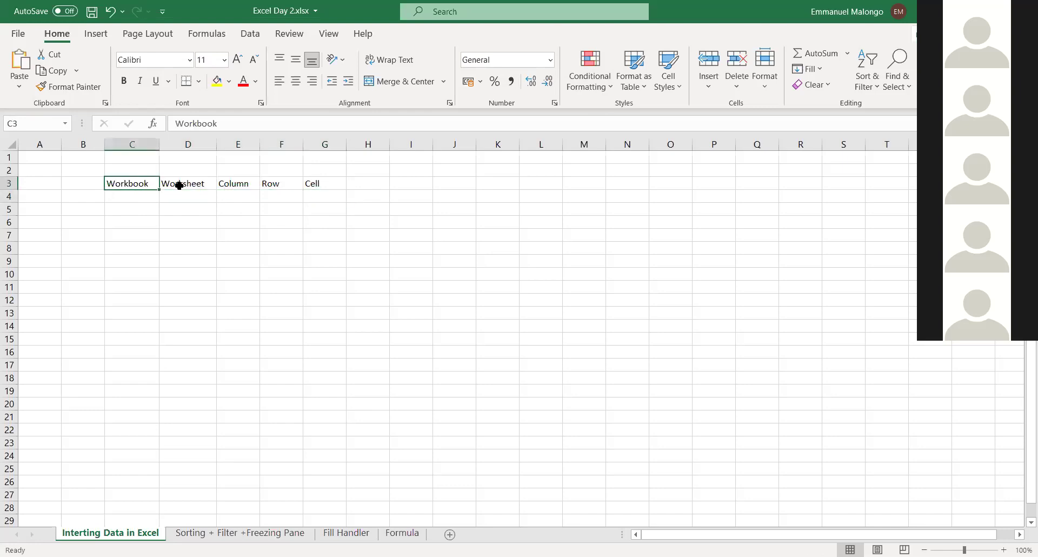
left_click(334, 183, "shift")
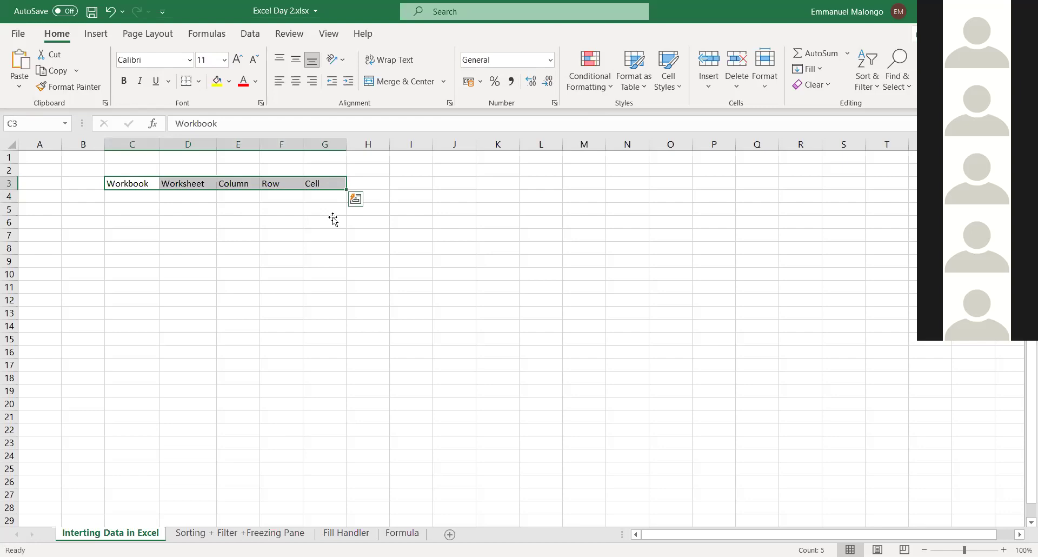
left_click(334, 219)
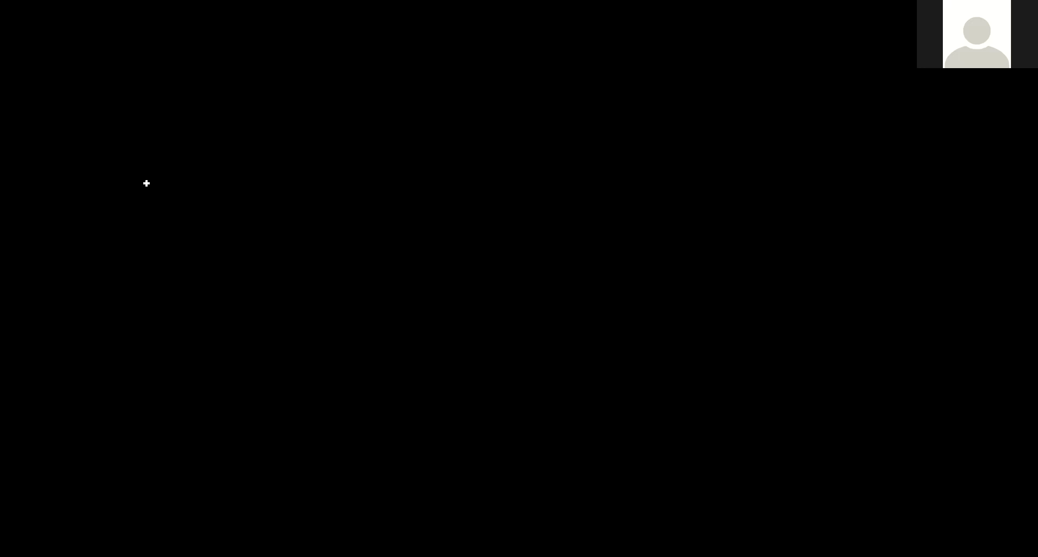
Enter the title "LESSON" in cell C2 above the headings and merge and center it across C2:G2.
type("LESSON")
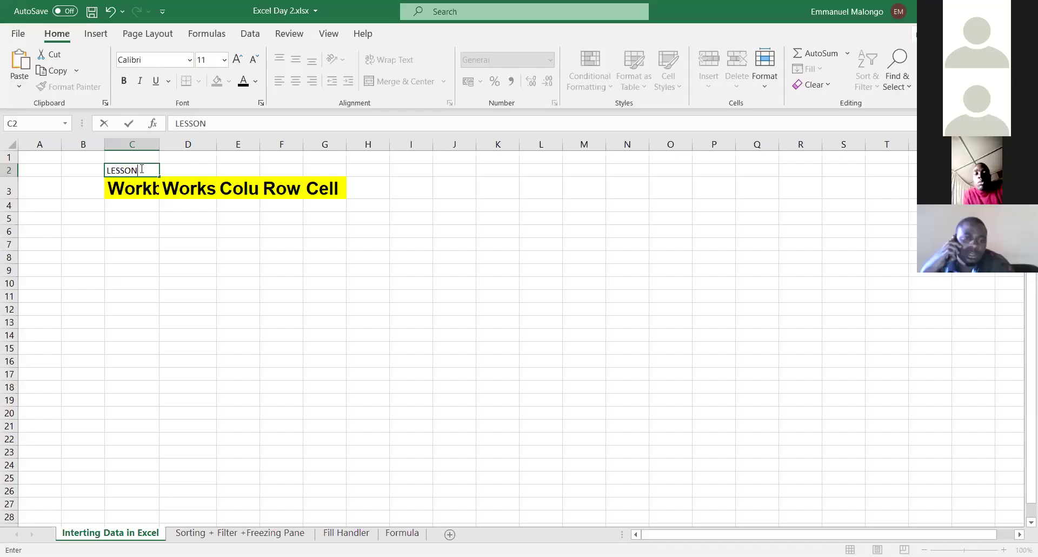
left_click(402, 181)
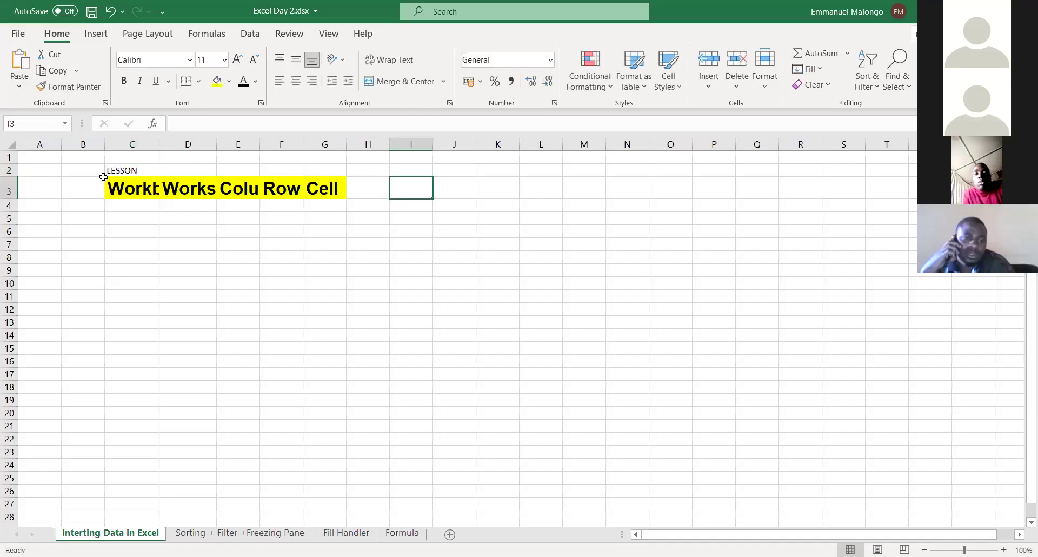
left_click(133, 171)
left_click_drag(222, 171, 336, 172)
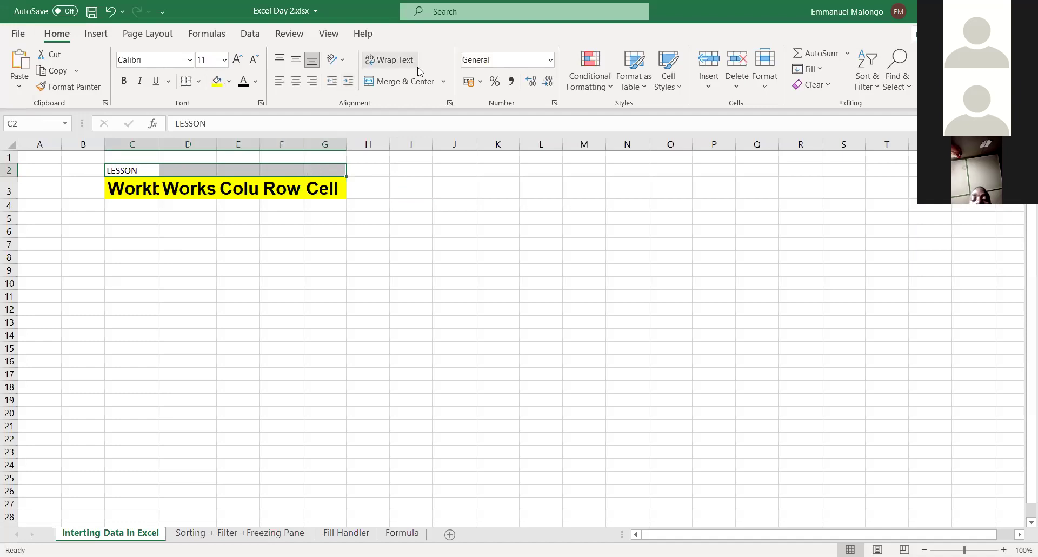
left_click(442, 82)
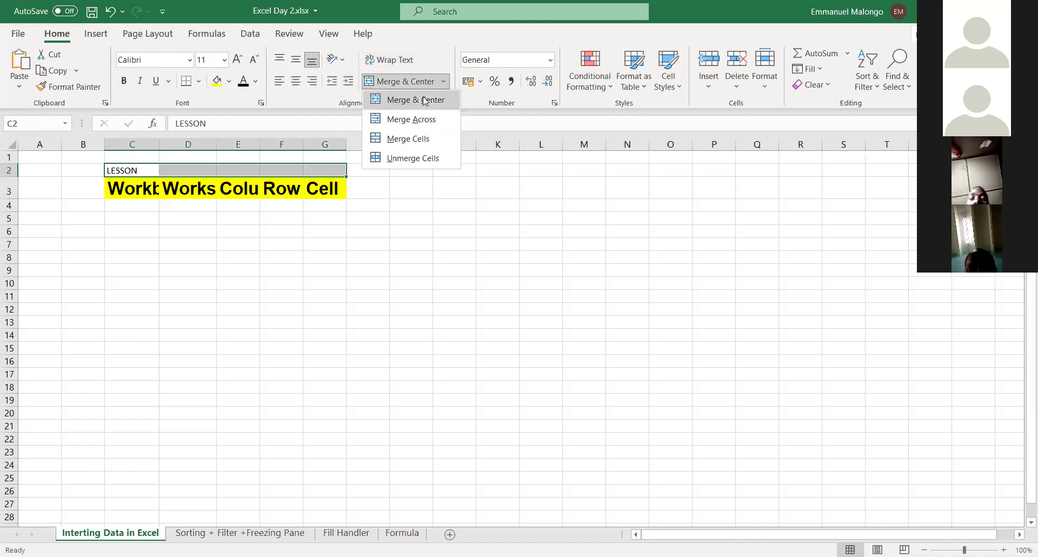
left_click(427, 100)
left_click(382, 181)
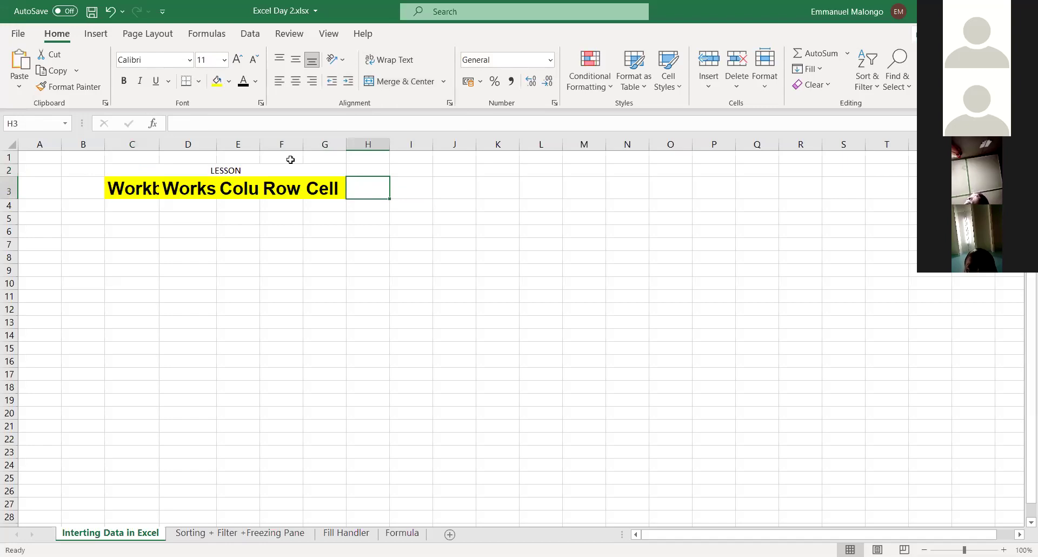
left_click(279, 213)
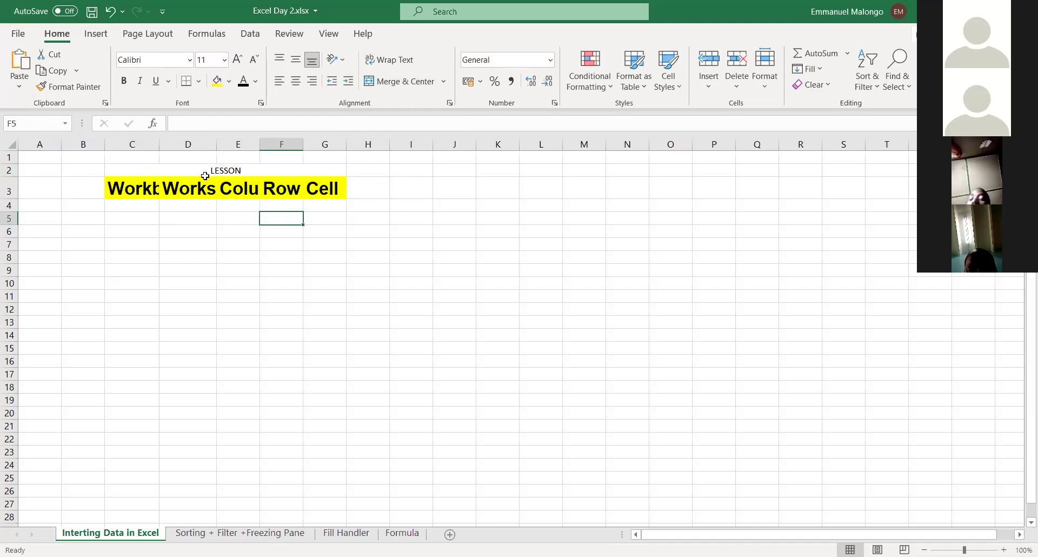
Widen column C to fit the Workbook heading, try right and center alignment on it, and finish with left alignment.
left_click_drag(179, 146, 227, 139)
left_click(219, 189)
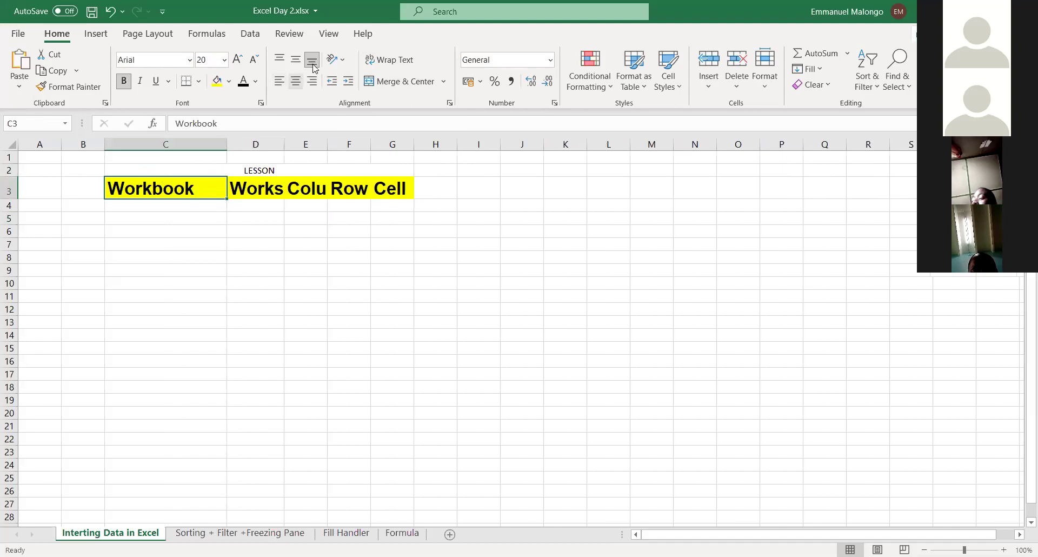
left_click(311, 82)
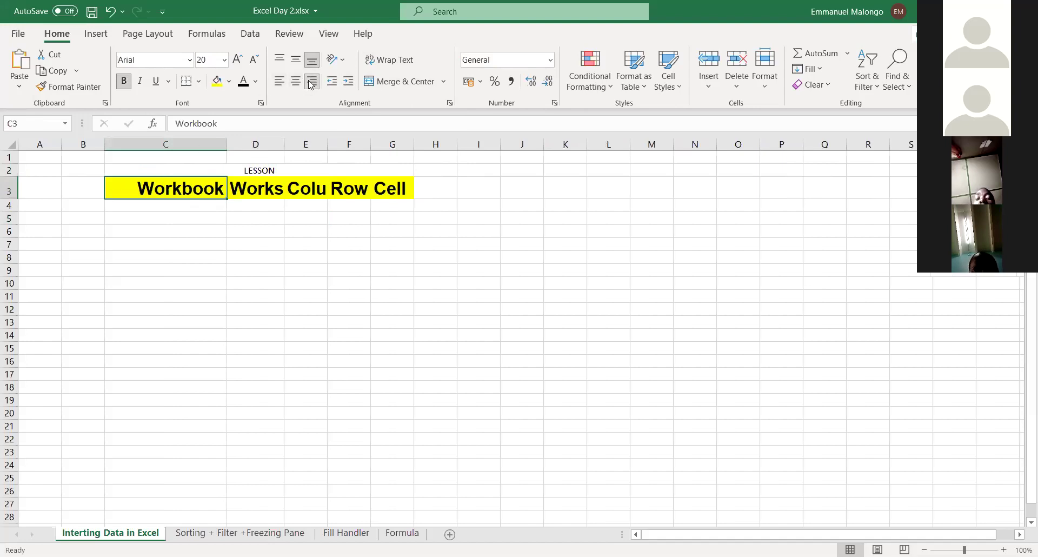
left_click(296, 81)
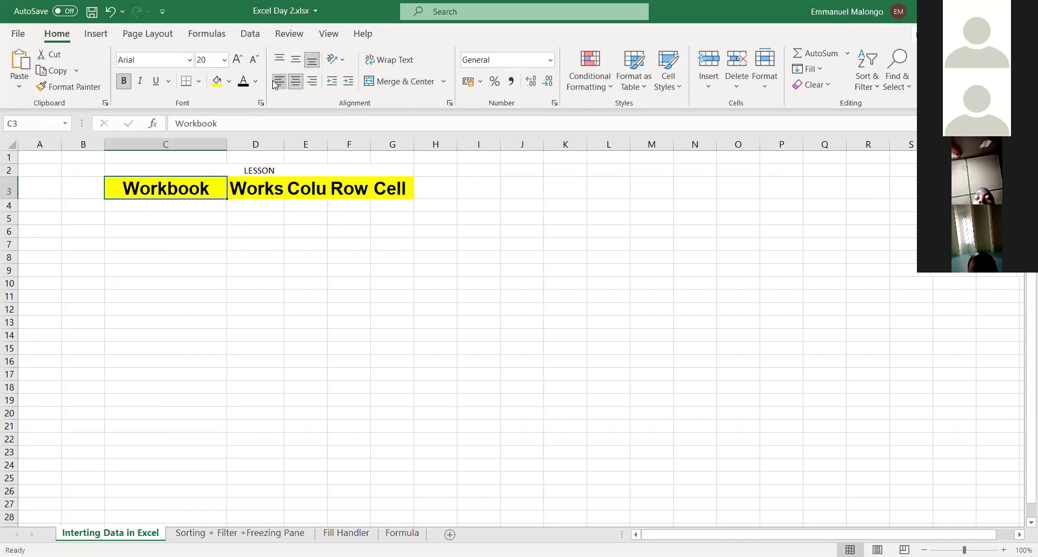
left_click(274, 81)
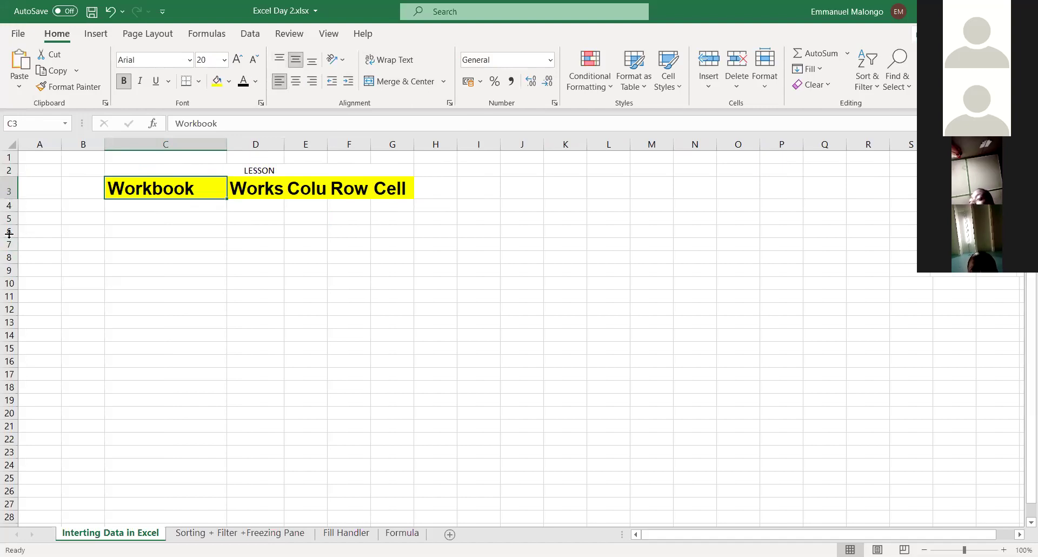
Make row 3 taller and middle-align the Worksheet, Column, Row and Cell headings vertically.
left_click_drag(10, 234, 10, 235)
left_click(553, 227)
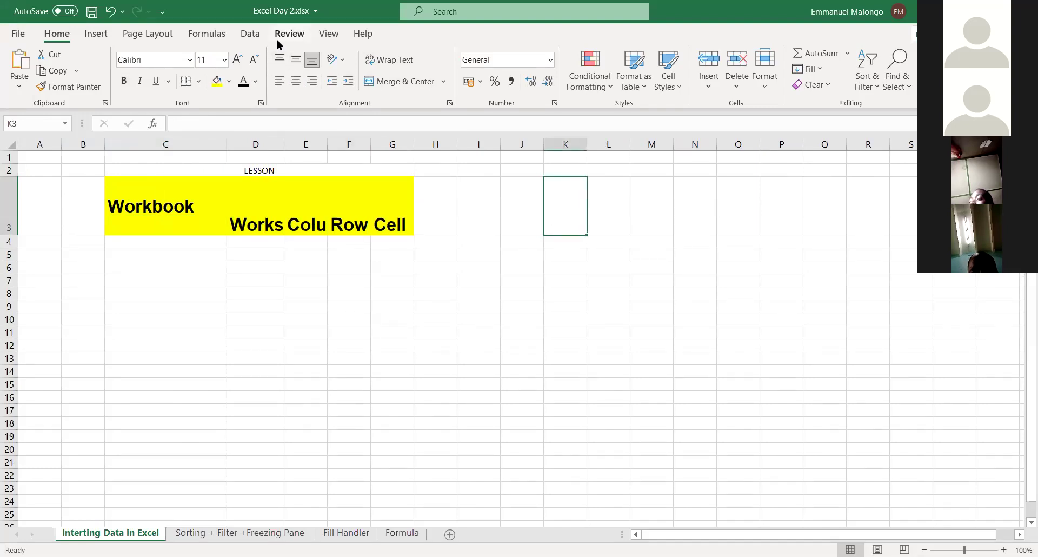
left_click(253, 226)
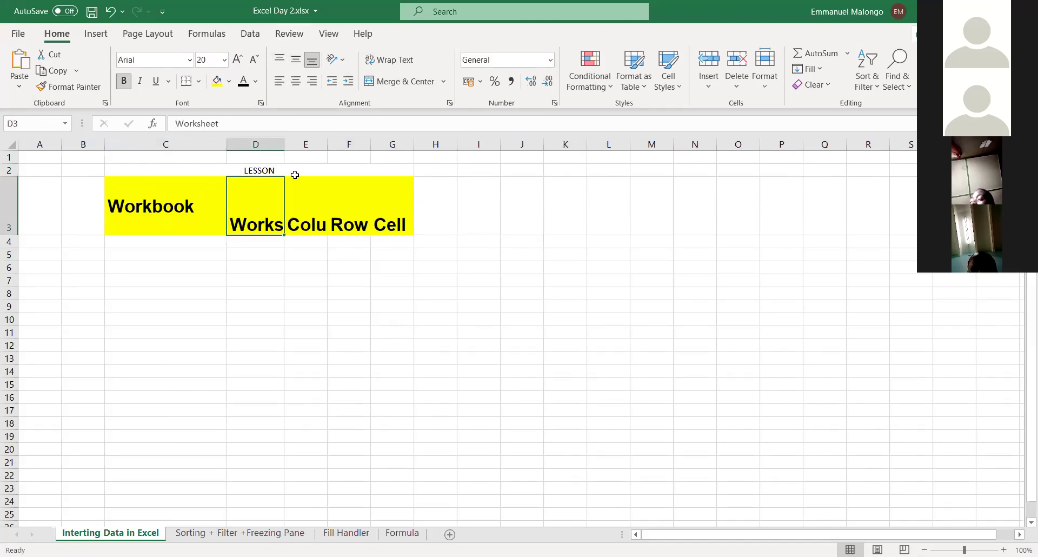
left_click_drag(285, 142, 305, 143)
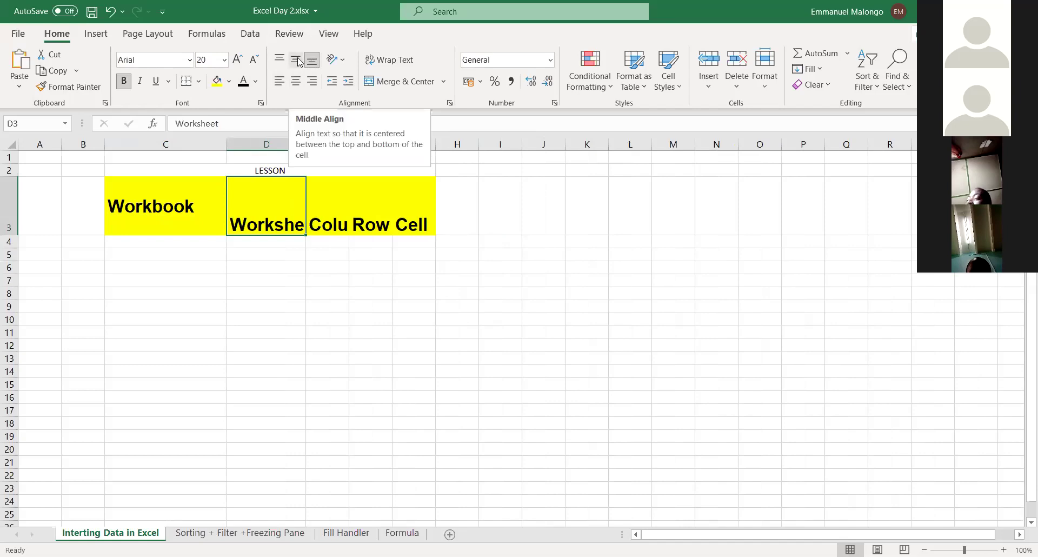
left_click(298, 62)
left_click(332, 224)
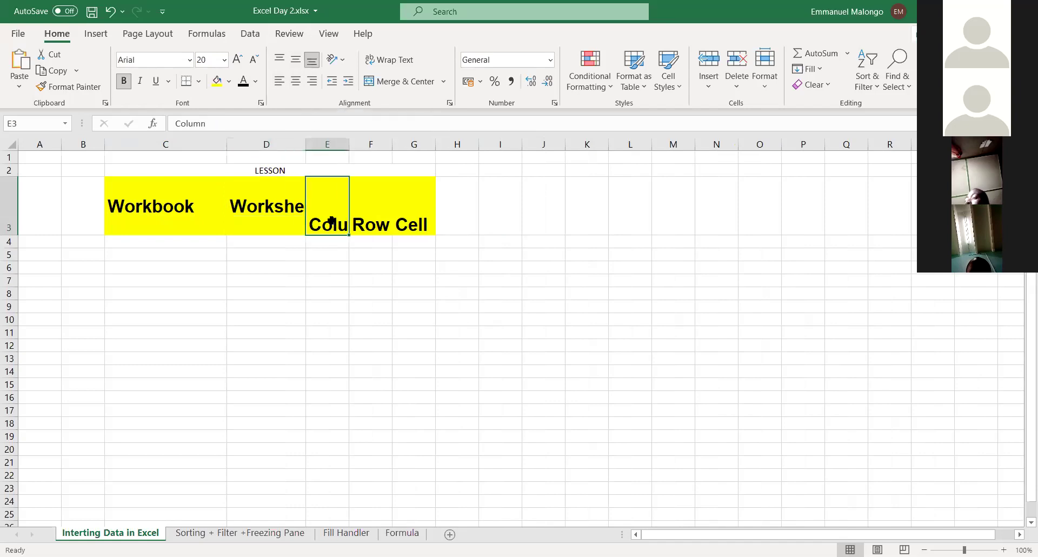
left_click(296, 60)
left_click(394, 226)
left_click(295, 61)
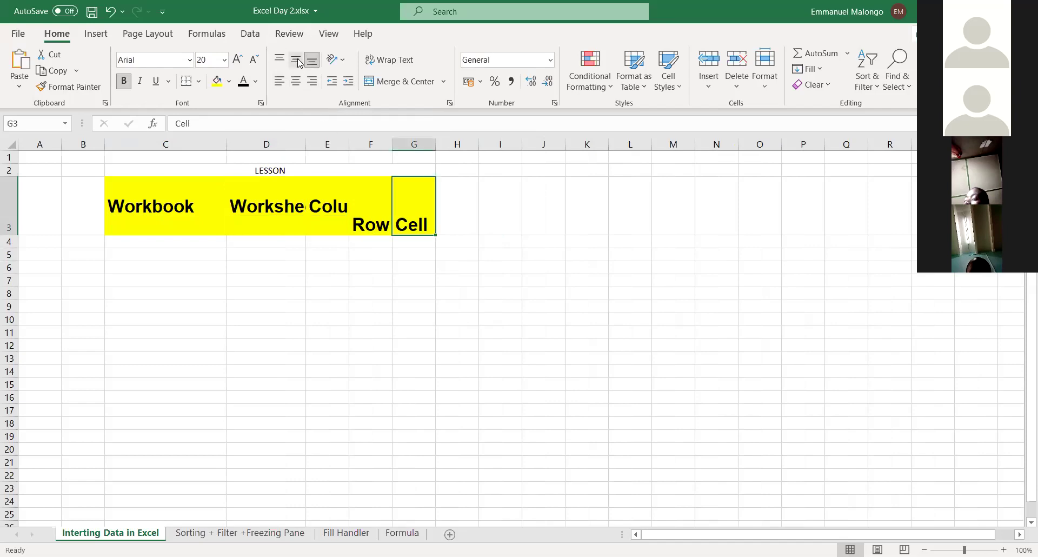
left_click(371, 230)
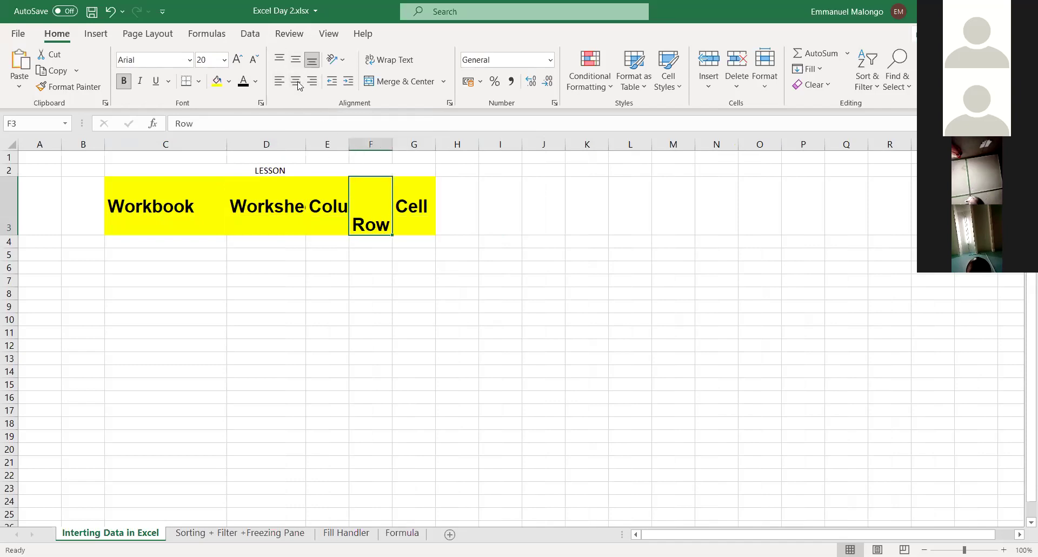
left_click(295, 63)
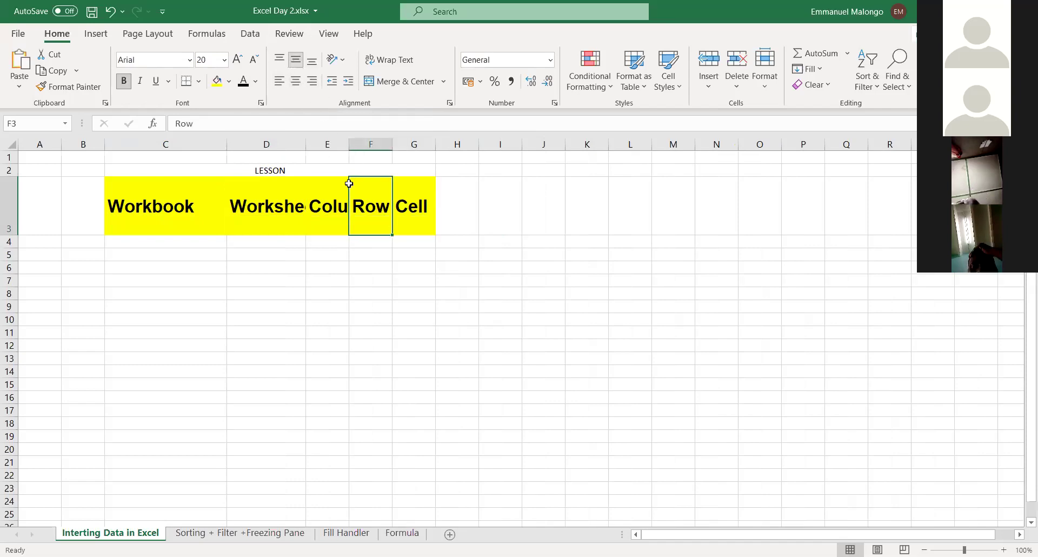
Widen columns D, E, F and G so the Worksheet, Column, Row and Cell headings fit in full.
left_click(501, 222)
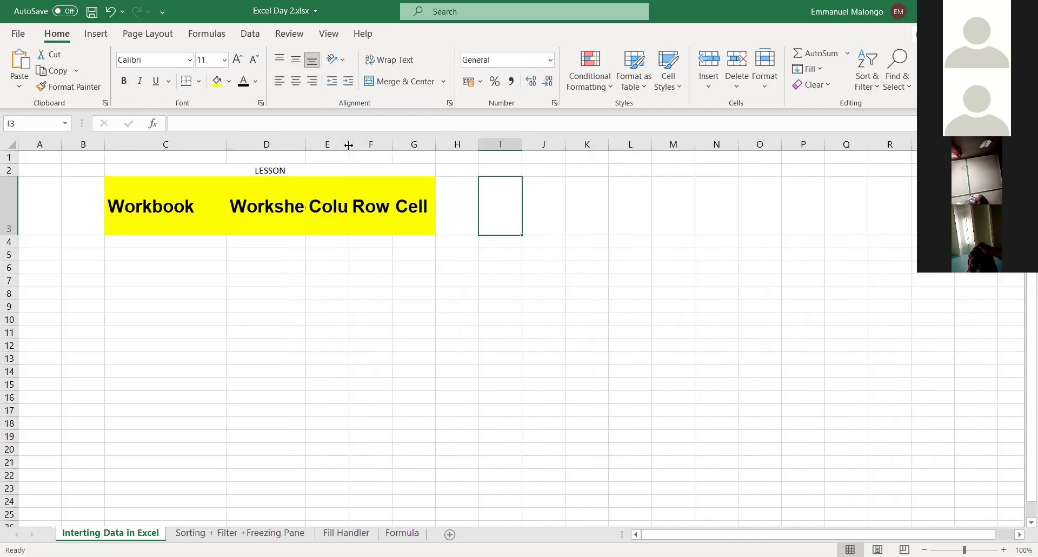
left_click_drag(349, 144, 399, 147)
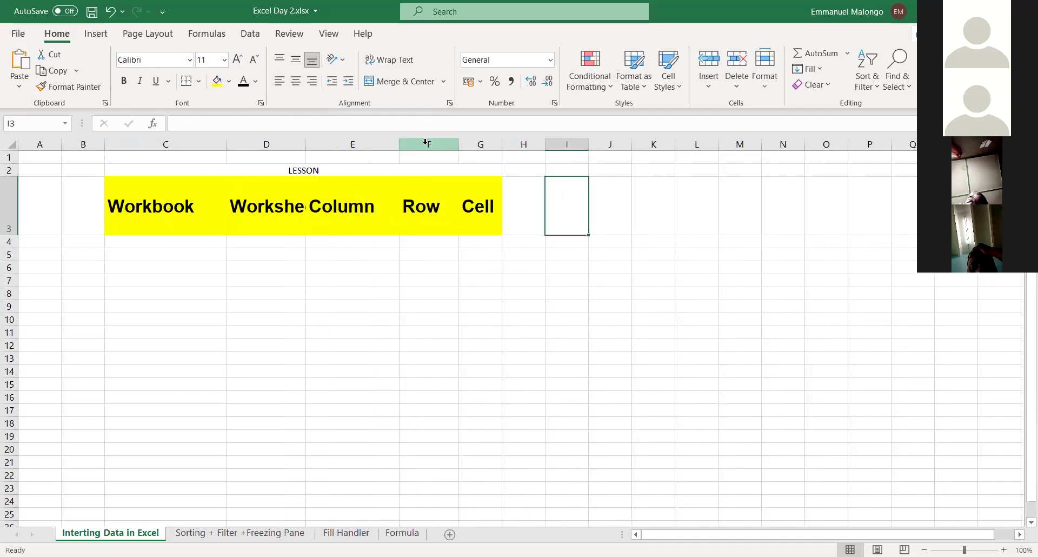
left_click_drag(506, 140, 522, 141)
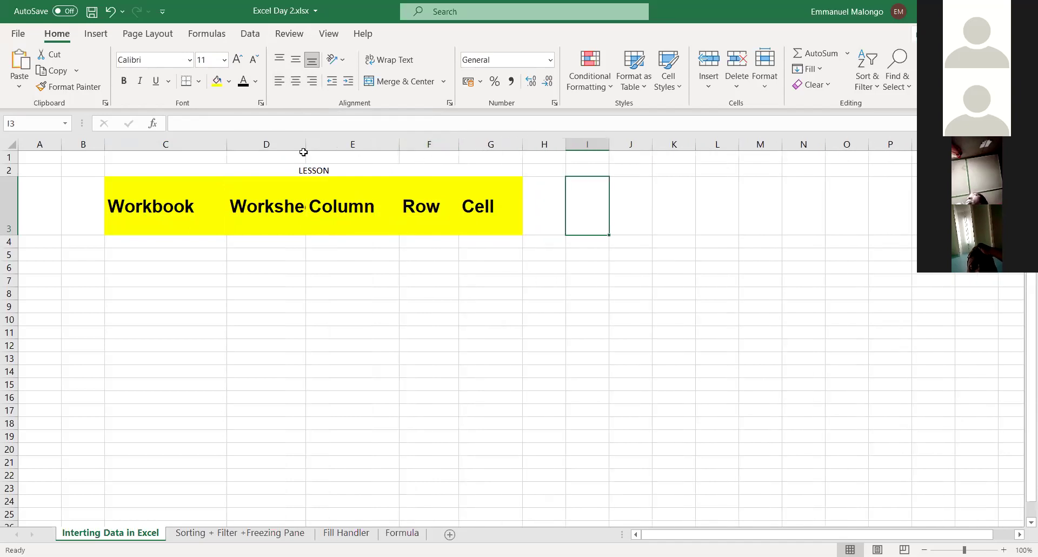
left_click_drag(323, 146, 347, 144)
left_click(270, 195)
Angle the Workbook heading in C3 counterclockwise.
left_click(138, 224)
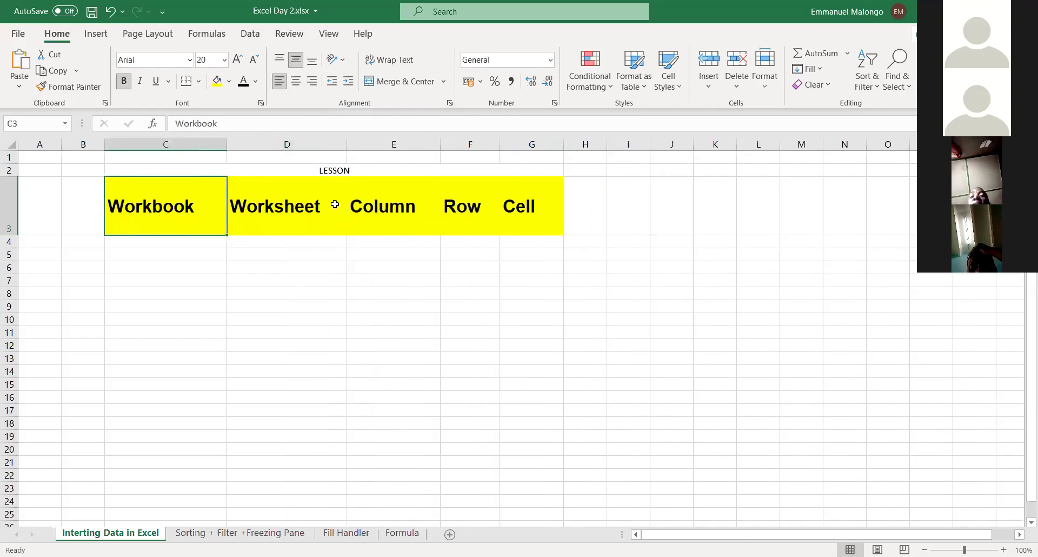
left_click(344, 60)
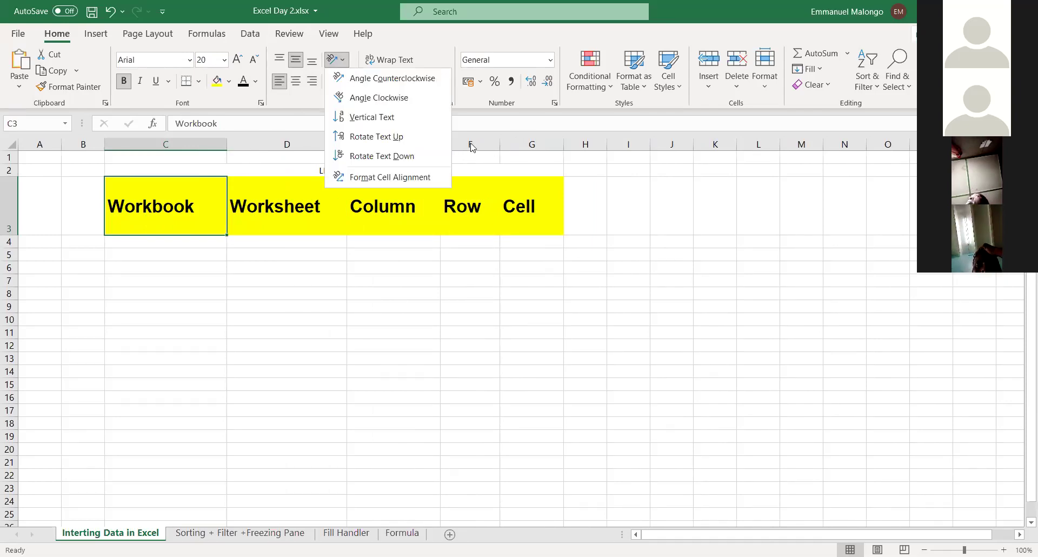
left_click(378, 78)
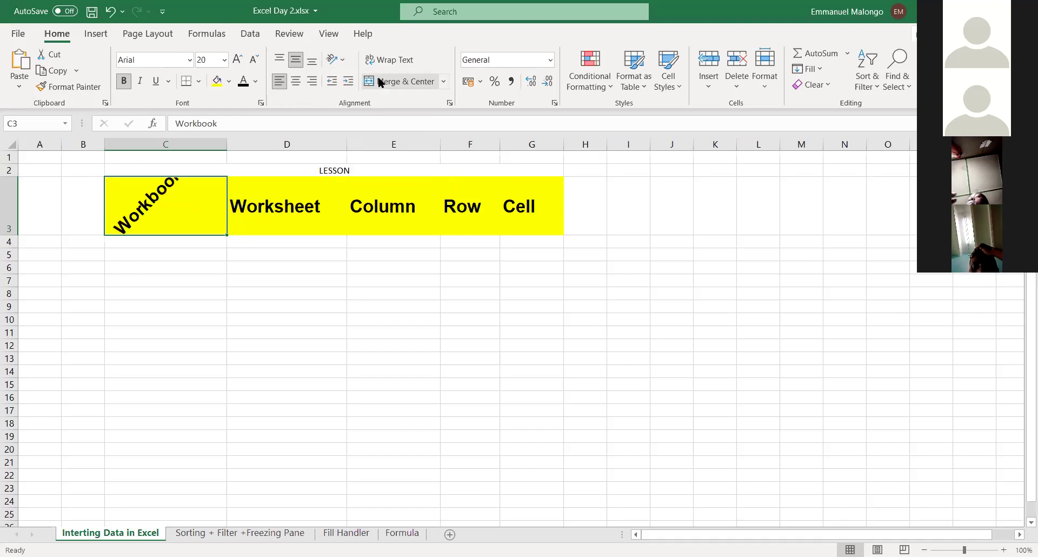
left_click(342, 60)
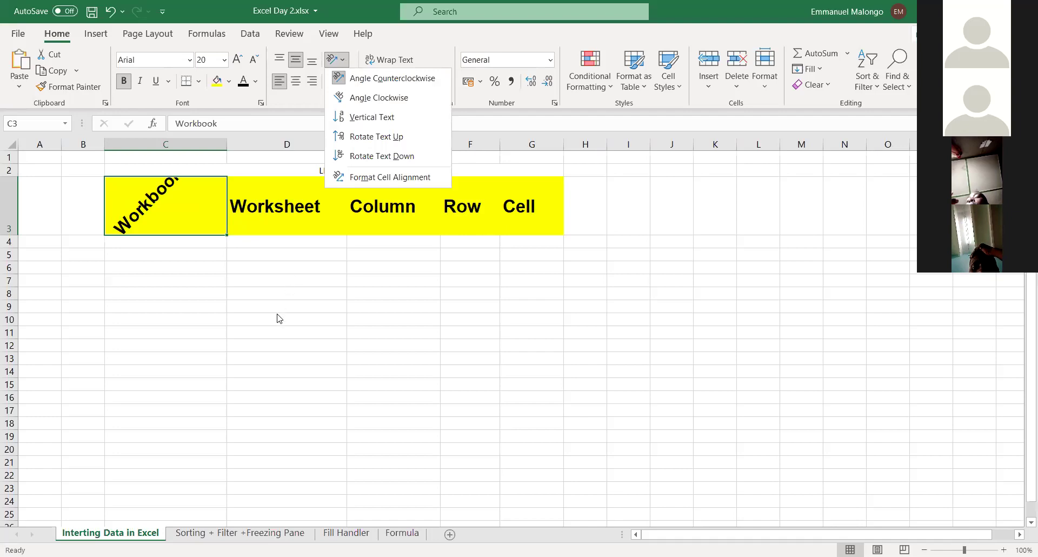
left_click(188, 212)
left_click(280, 207)
Rotate the text of the headings in C3:G3 upward and make row 3 tall enough to show them in full.
left_click_drag(168, 209, 524, 219)
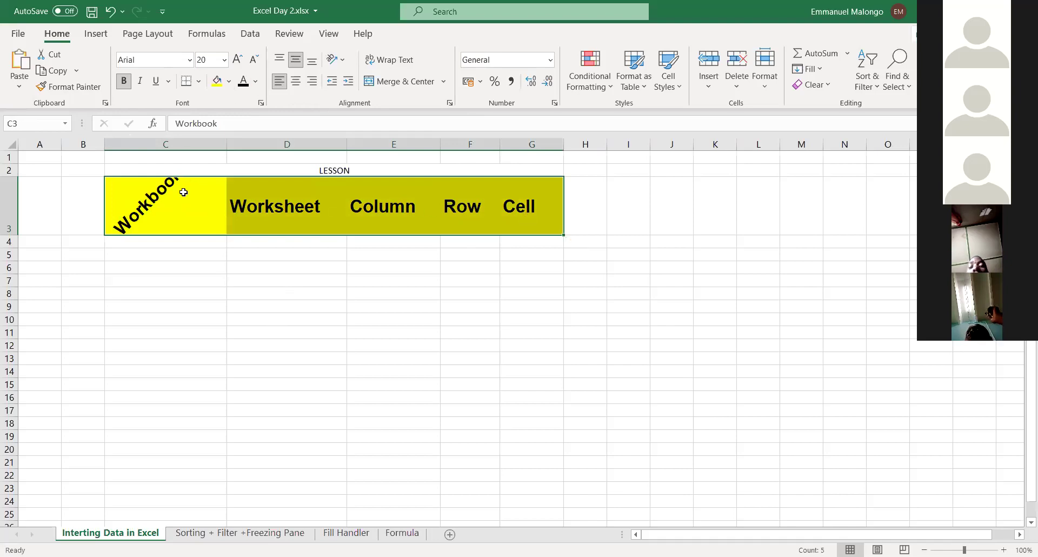
left_click_drag(163, 216, 532, 219)
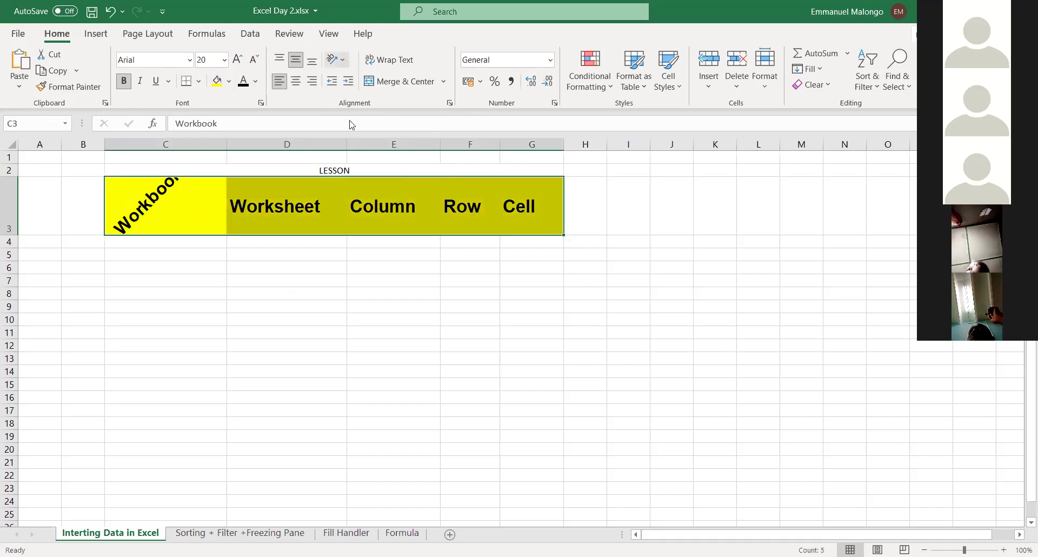
left_click(335, 59)
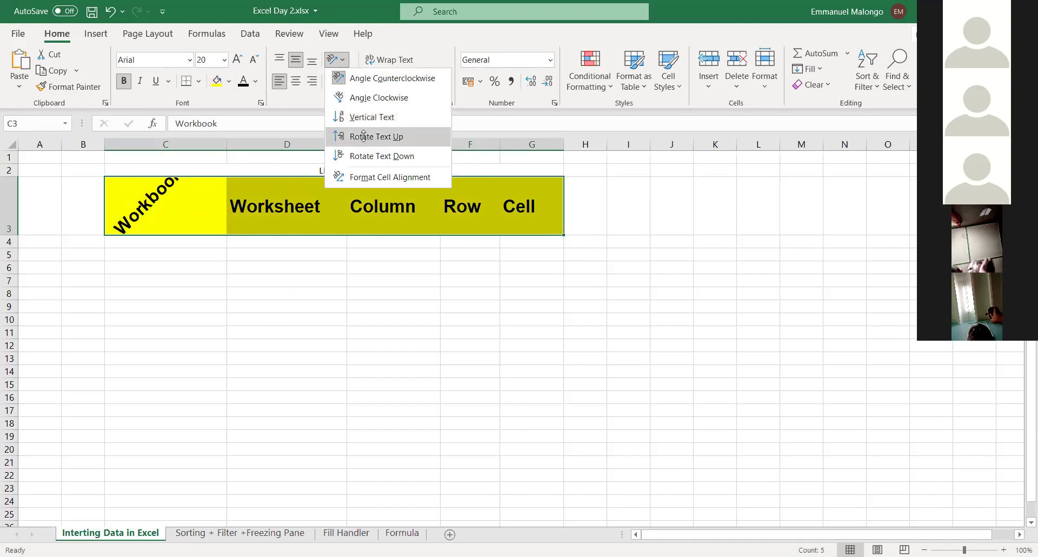
left_click(368, 137)
left_click(368, 243)
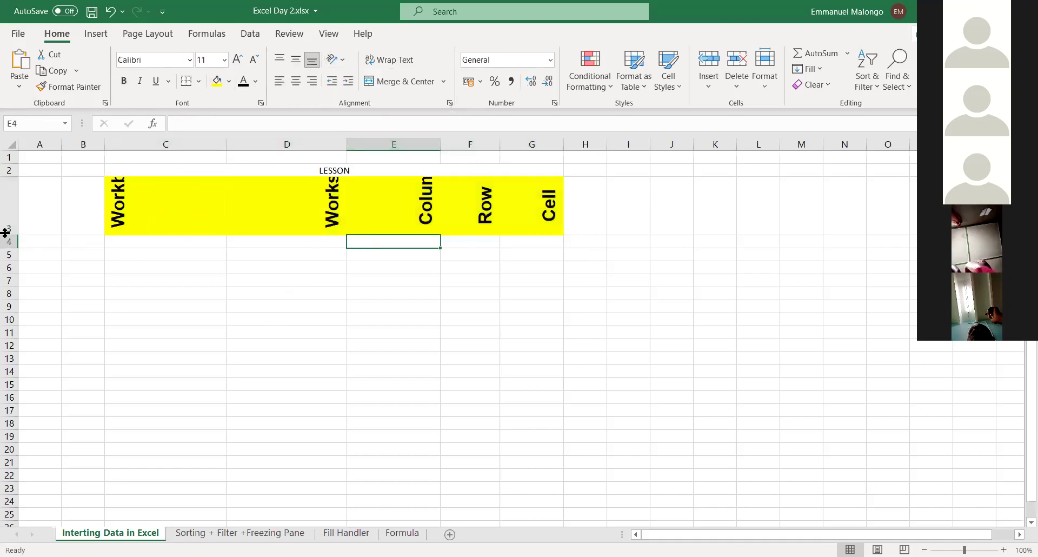
left_click_drag(5, 265, 8, 293)
Clear the left alignment from the C3:G3 headings, try top alignment and finish with bottom alignment.
left_click_drag(192, 255, 540, 270)
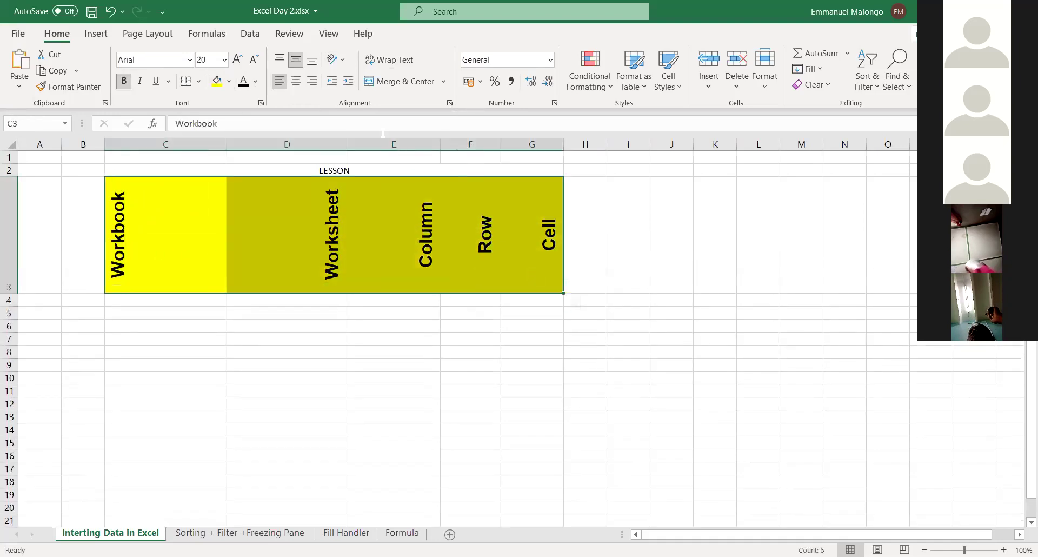
left_click(279, 59)
left_click(279, 81)
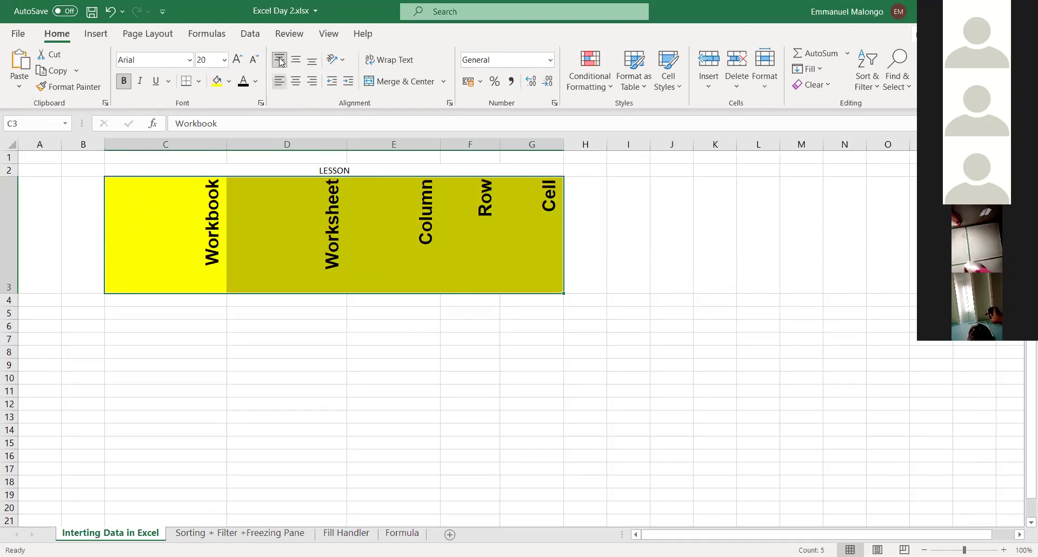
left_click(312, 59)
left_click(160, 247)
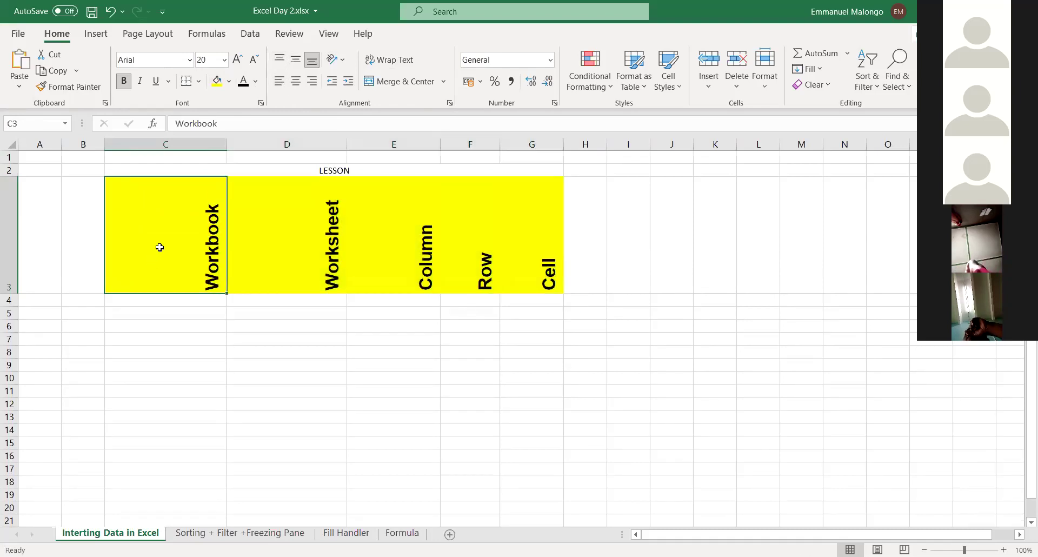
Narrow columns C through G to suit the upright headings.
left_click_drag(222, 138, 147, 139)
left_click_drag(267, 139, 181, 140)
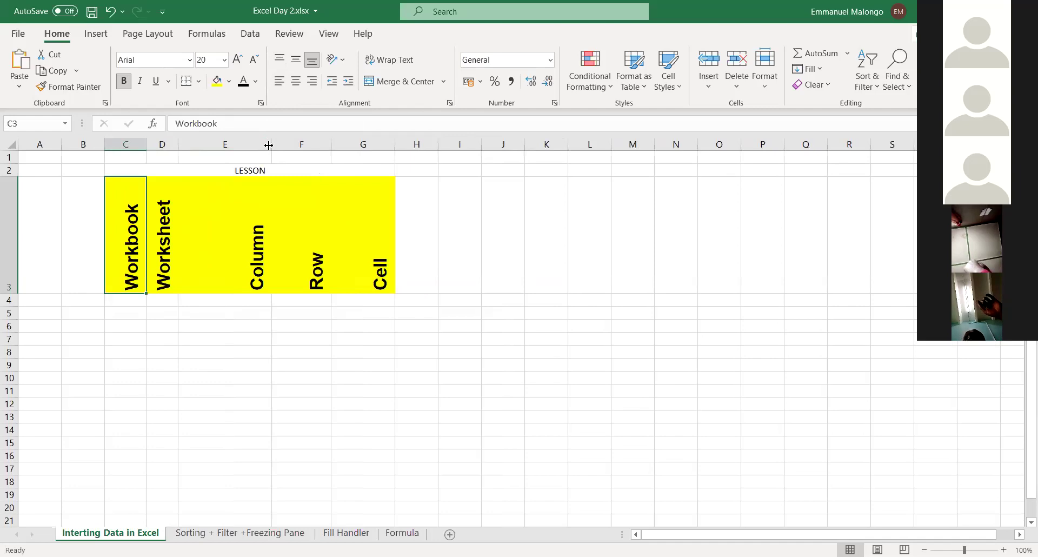
double_click(270, 138)
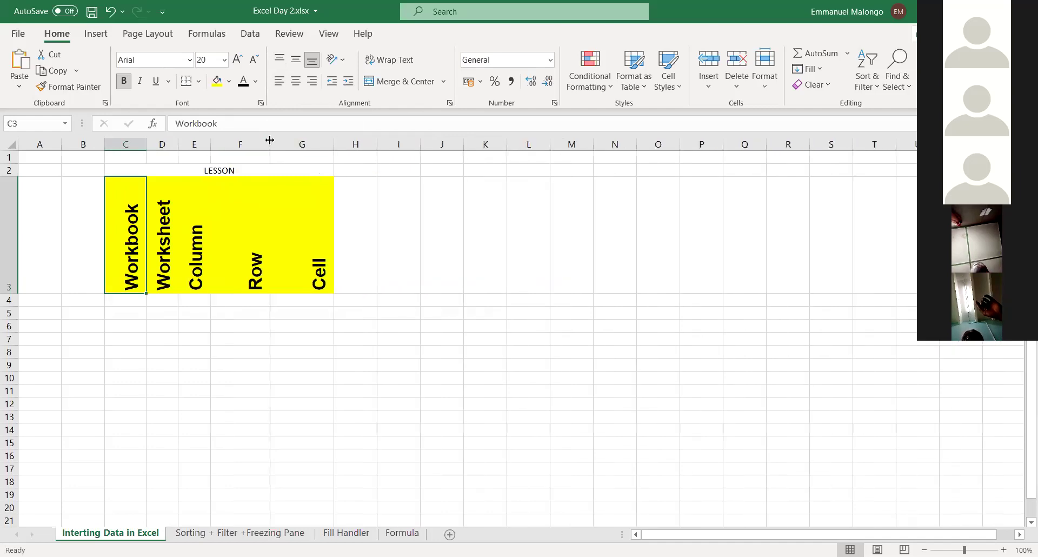
left_click_drag(315, 144, 283, 143)
left_click(344, 226)
Change the orientation of all headings in C3:G3 to Angle Counterclockwise.
left_click_drag(121, 232, 264, 244)
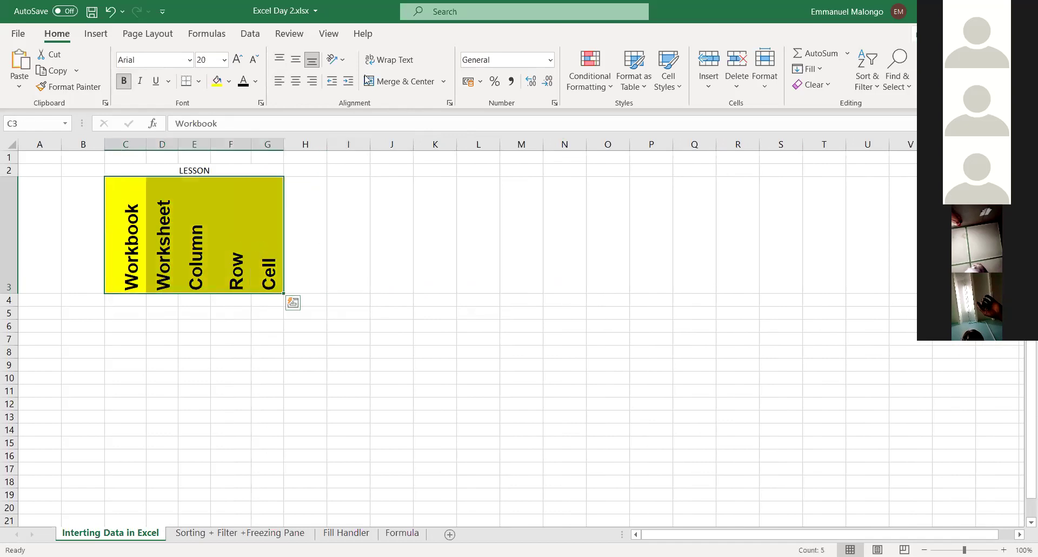
left_click(343, 61)
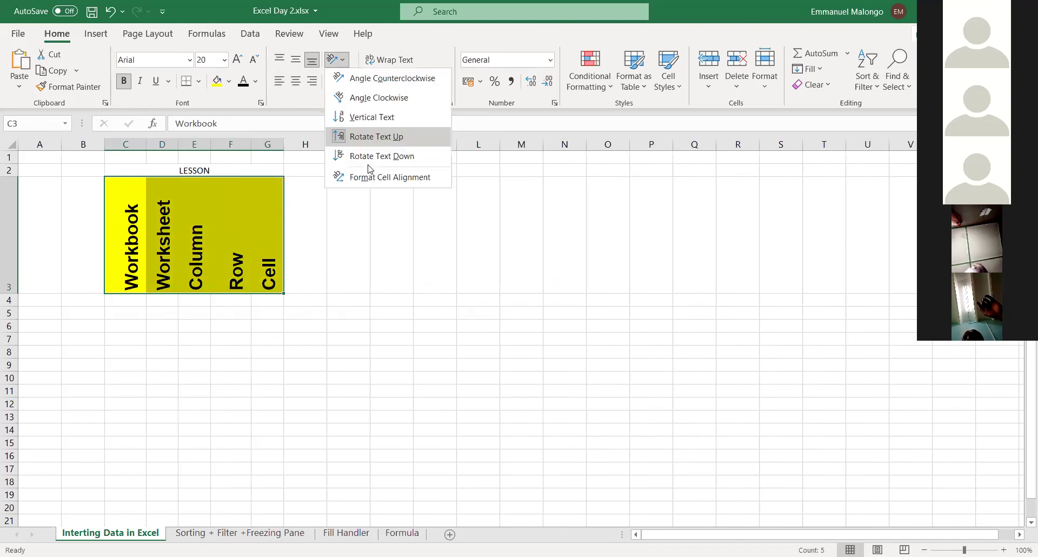
left_click(374, 80)
left_click(305, 232)
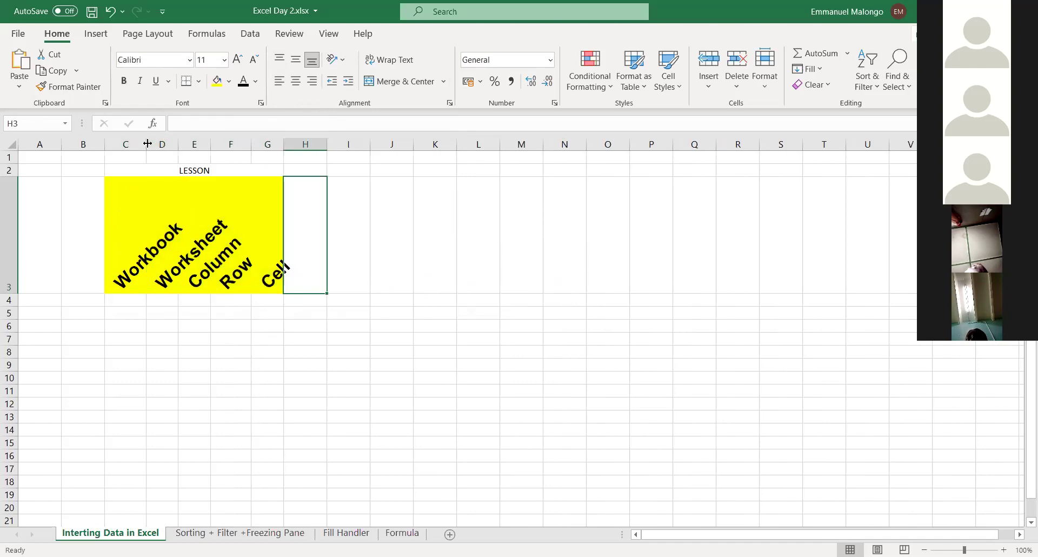
Widen columns C, D and G to give the angled Workbook, Worksheet and Cell headings more room.
left_click_drag(147, 143, 265, 142)
left_click(436, 220)
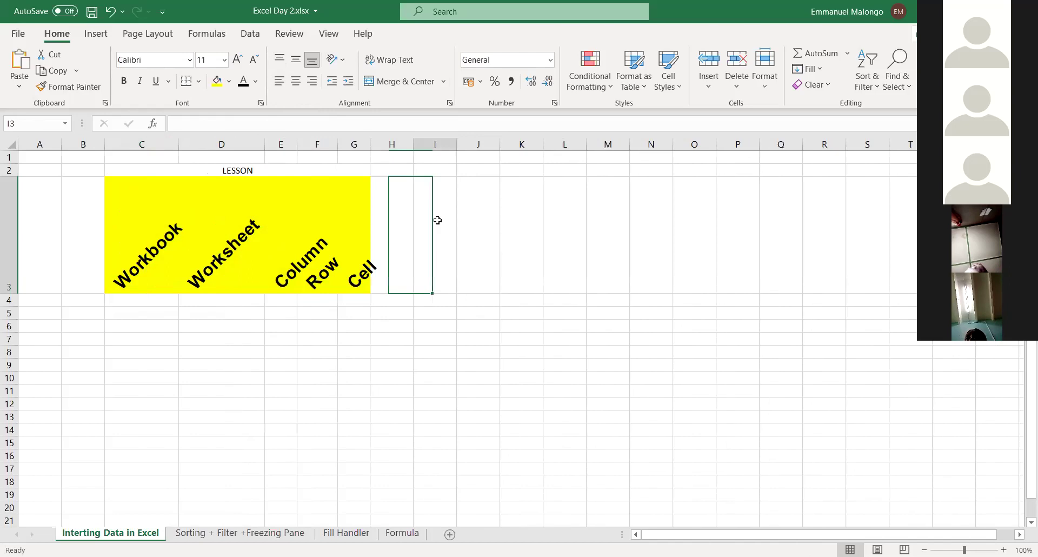
left_click(369, 239)
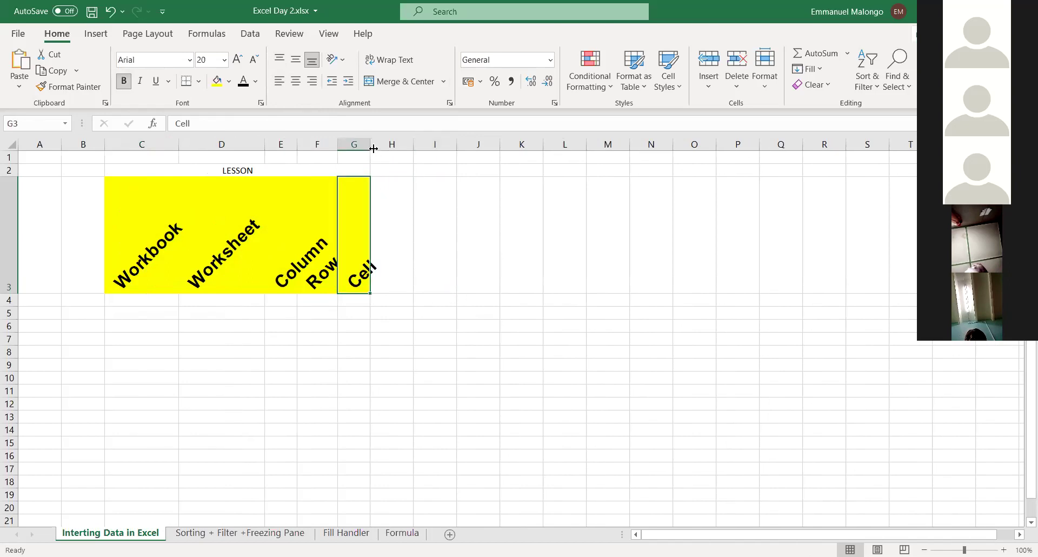
left_click_drag(371, 144, 403, 145)
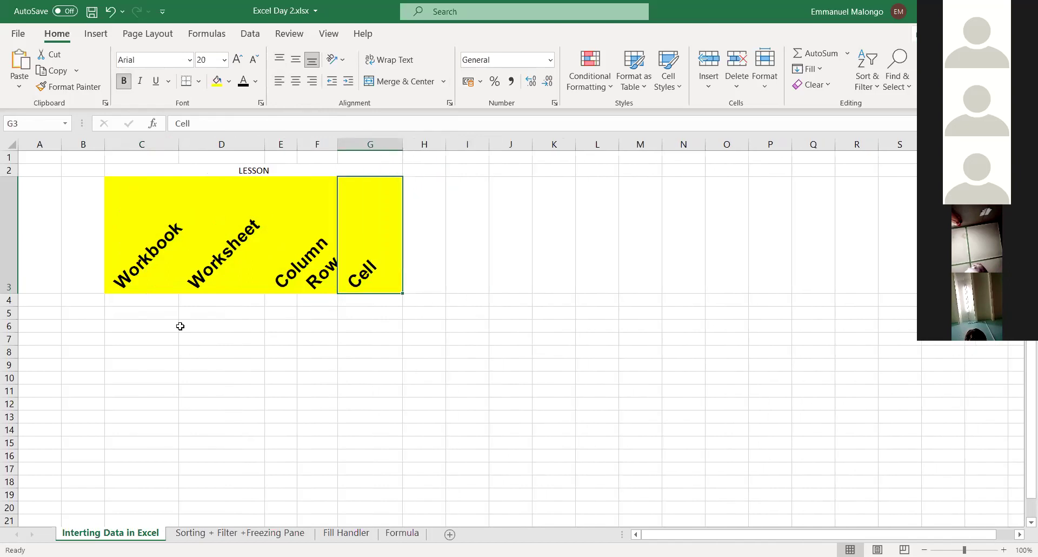
Enter a long unbroken string of random letters starting with "dhajkdh" in C5 and inspect the neighbouring cells D5 and E5.
left_click(152, 304)
left_click(149, 311)
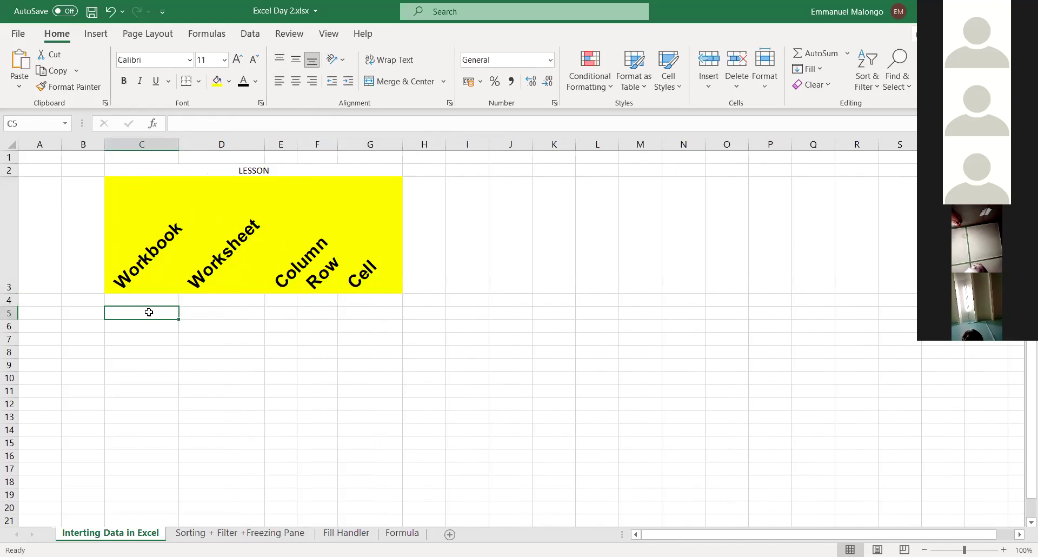
type("sd")
key("BackSpace")
key("BackSpace")
type("dhajkdh")
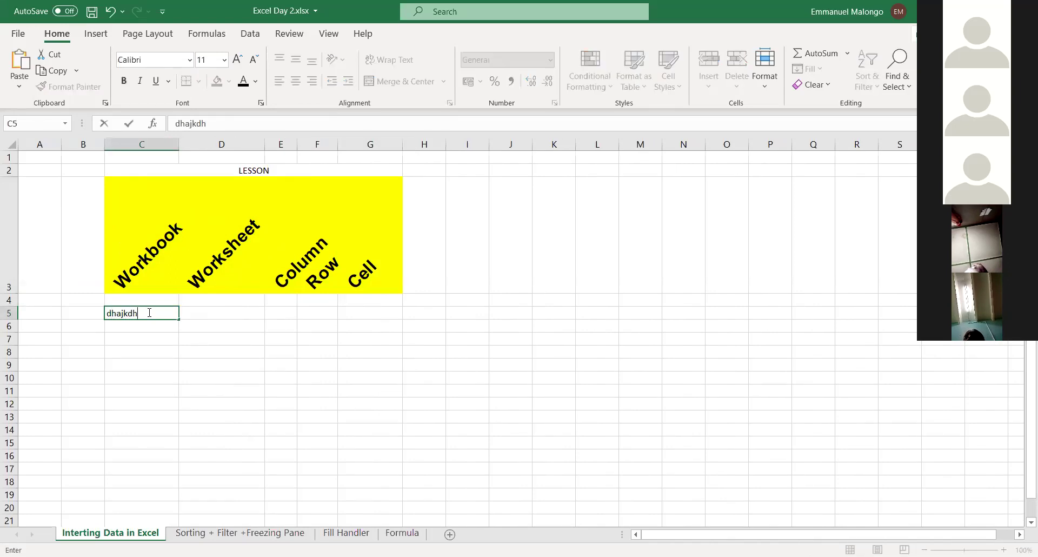
type("sajkdhasjdsahdjkashdajskdhaskjdhasjkdhasdjhas")
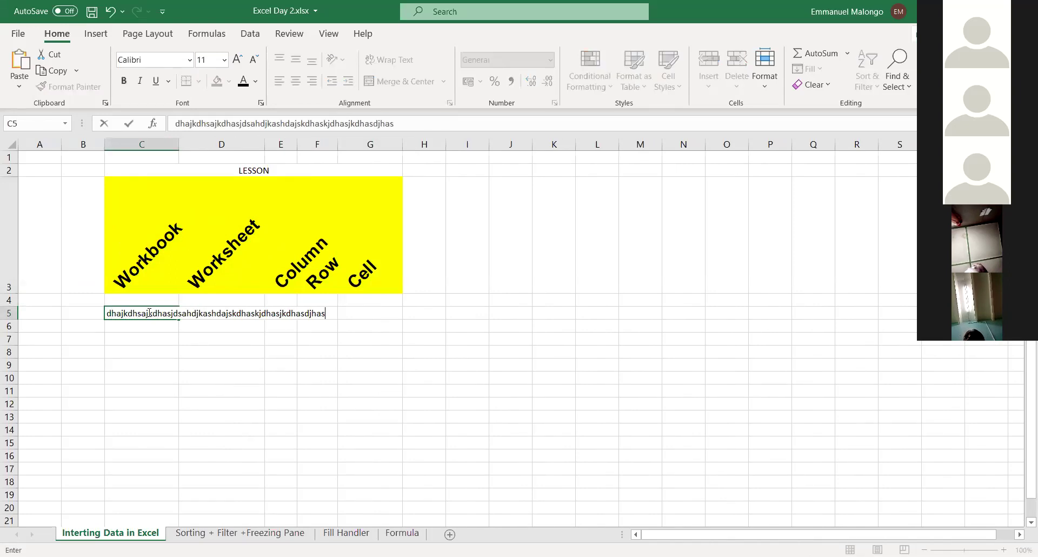
type("djashdjksahdakjsdhaskjdhasjkdhsajkdhaskjdhsajkdhasjkdhasjkd")
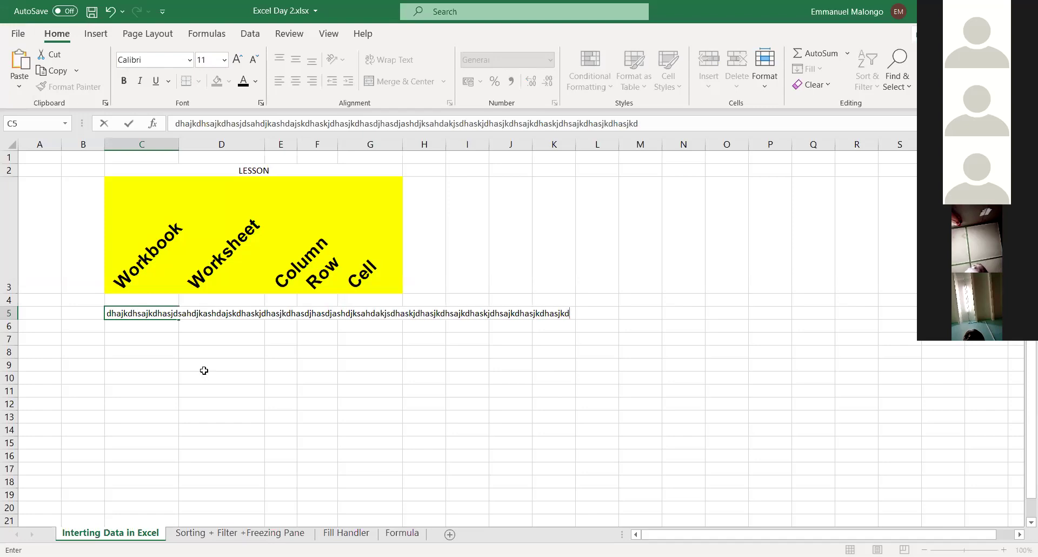
left_click(169, 369)
left_click(214, 317)
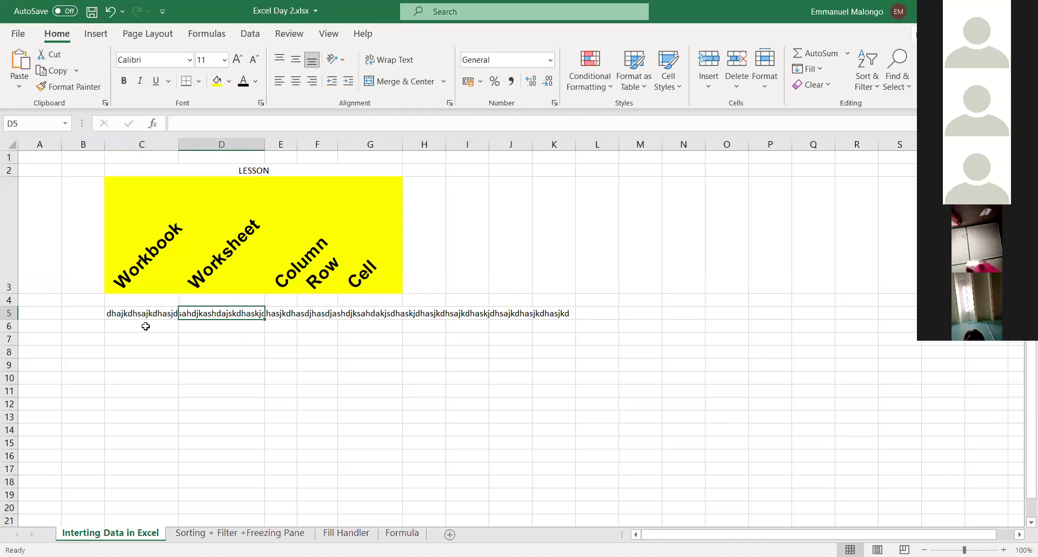
left_click(290, 312)
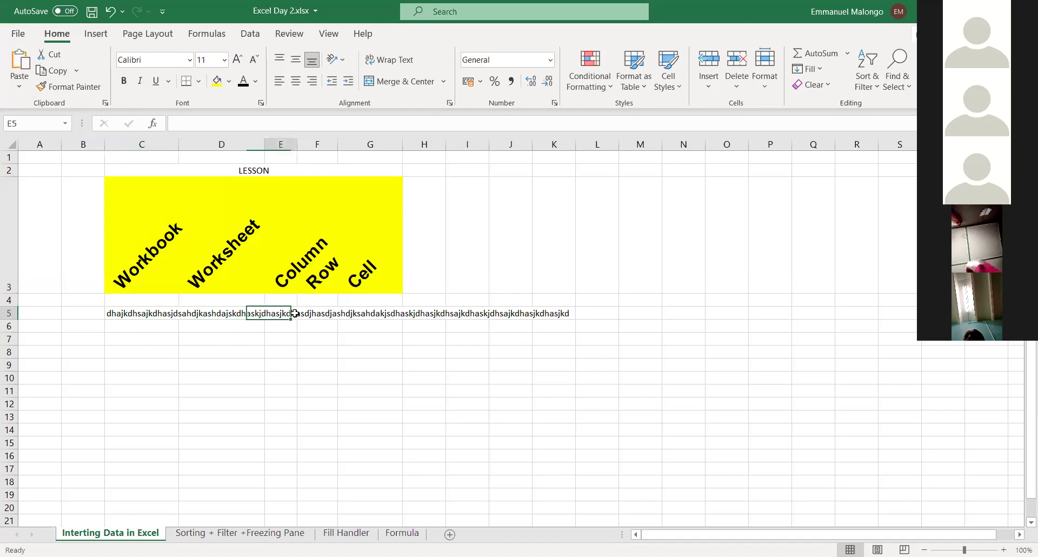
left_click(134, 316)
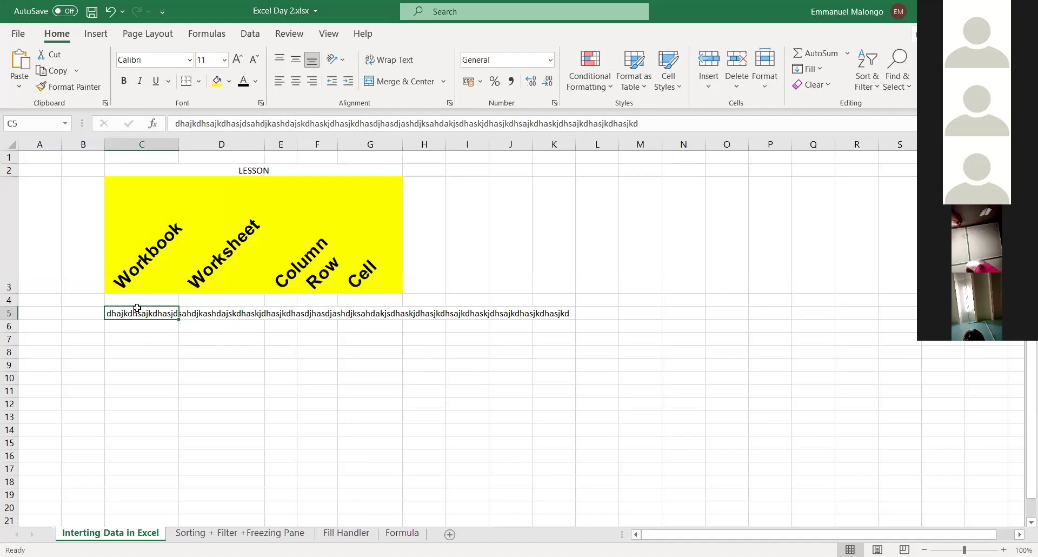
left_click(211, 311)
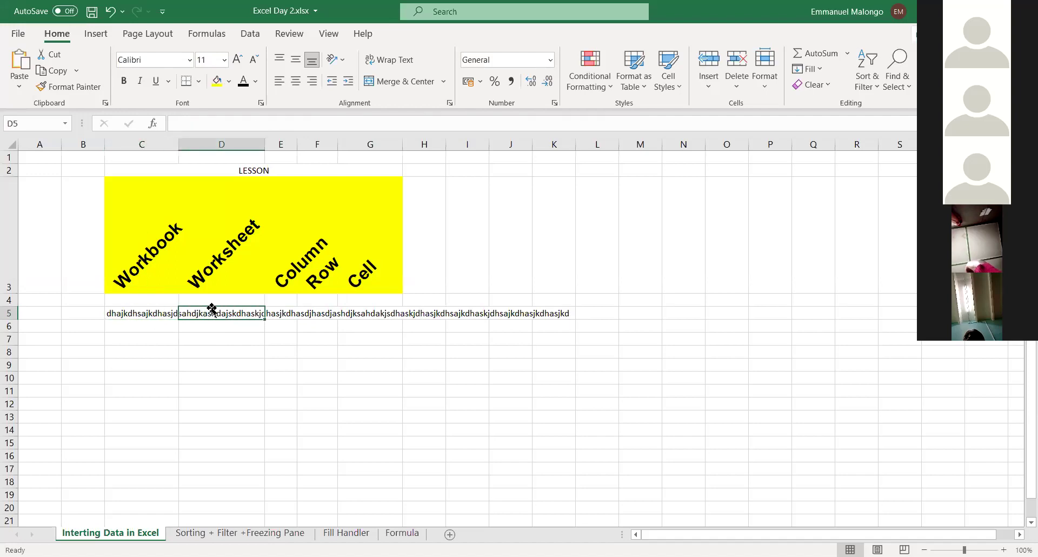
Try Wrap Text on the long string in C5 twice, removing the wrapping each time.
left_click(121, 314)
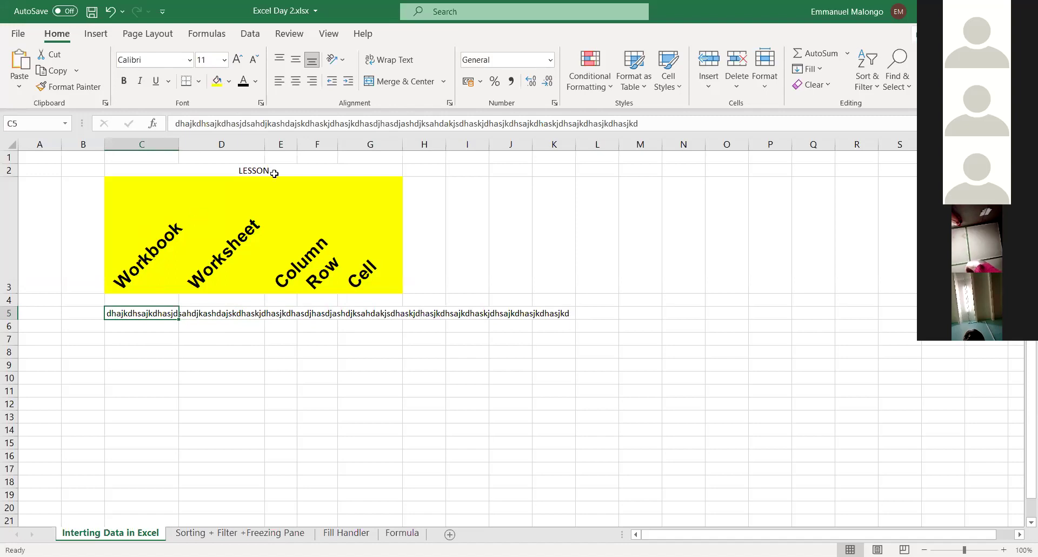
left_click(398, 63)
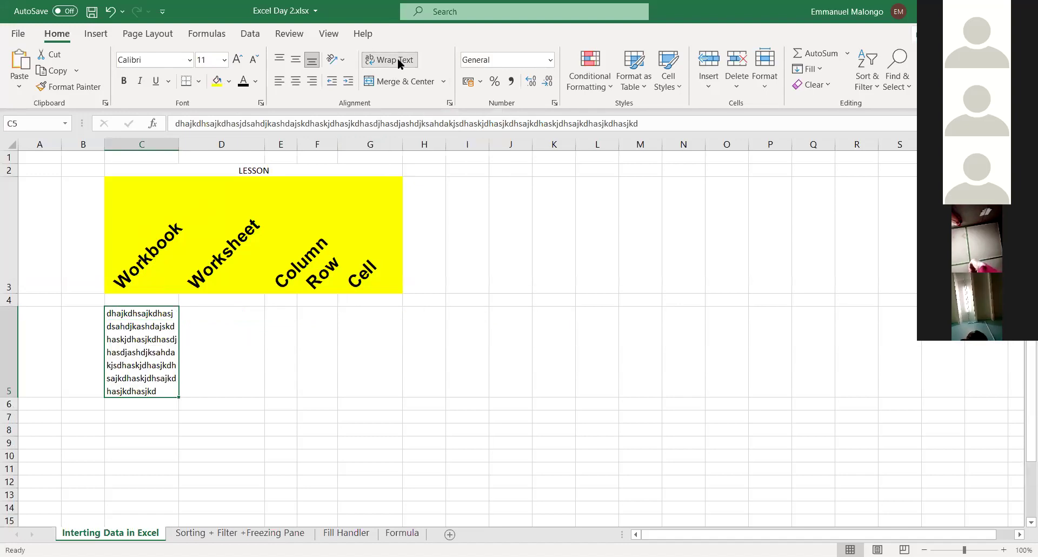
key("ctrl+z")
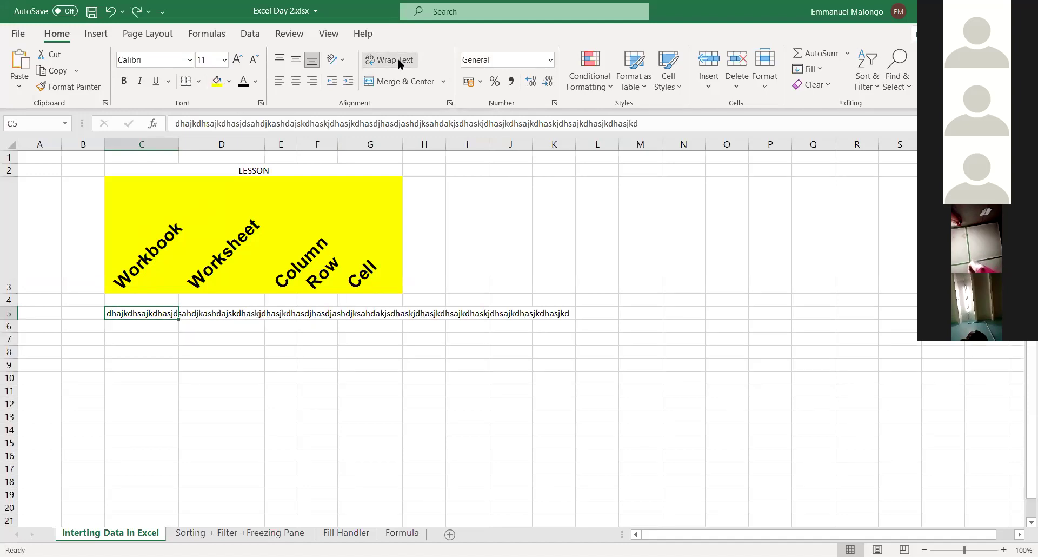
left_click(397, 61)
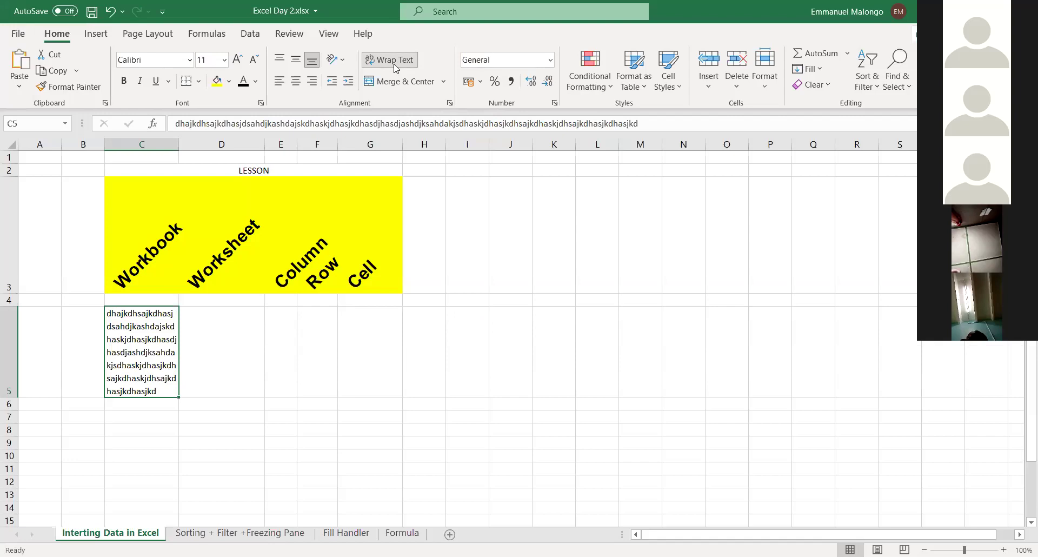
left_click(390, 60)
left_click(371, 342)
left_click(202, 340)
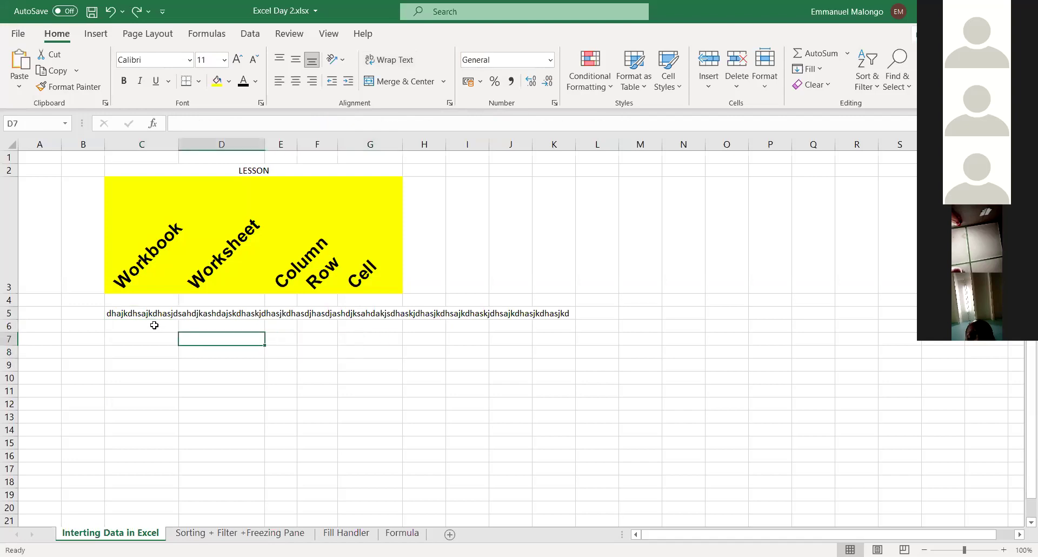
left_click(157, 324)
left_click(144, 314)
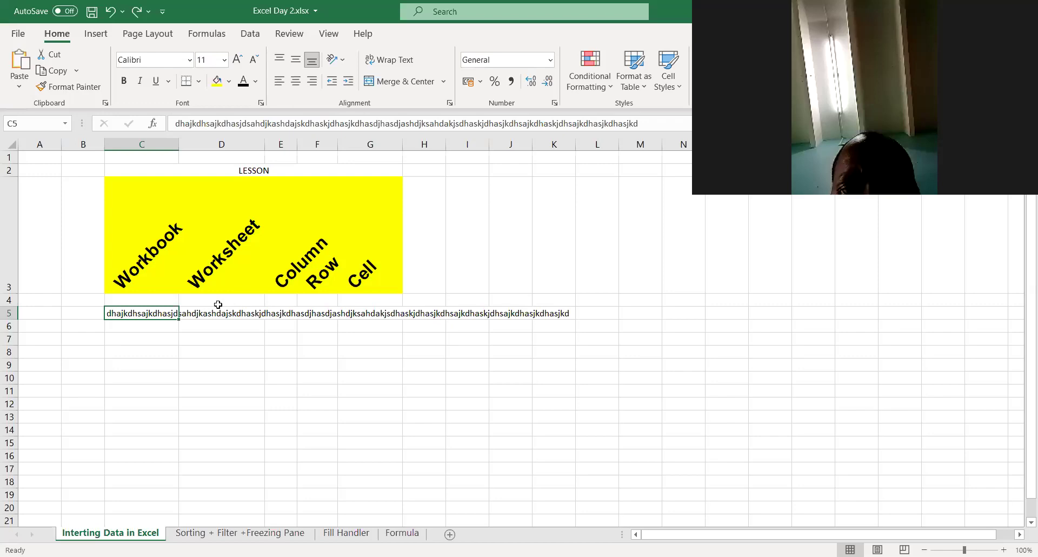
left_click(210, 325)
left_click(137, 315)
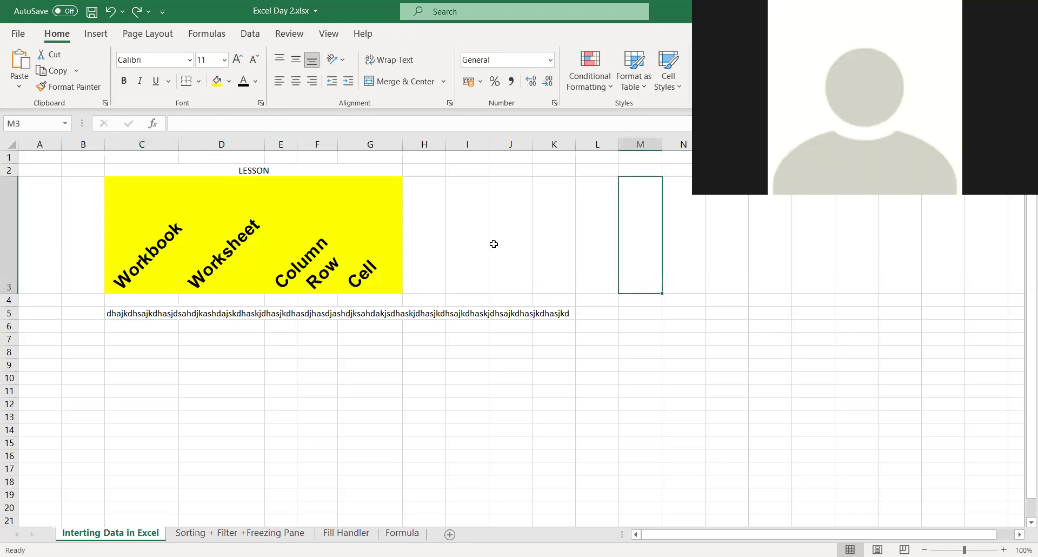
left_click(143, 330)
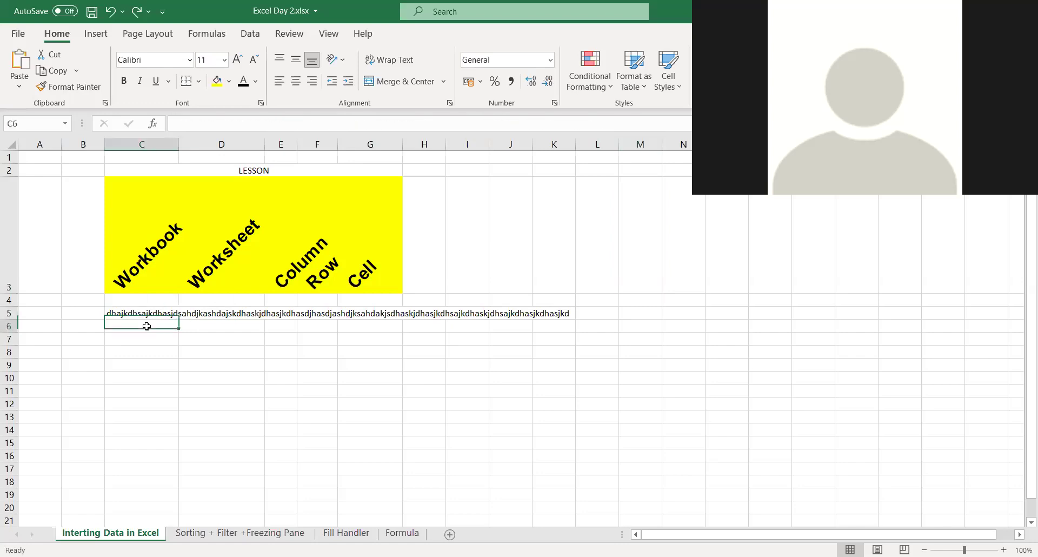
type("ghhghgf")
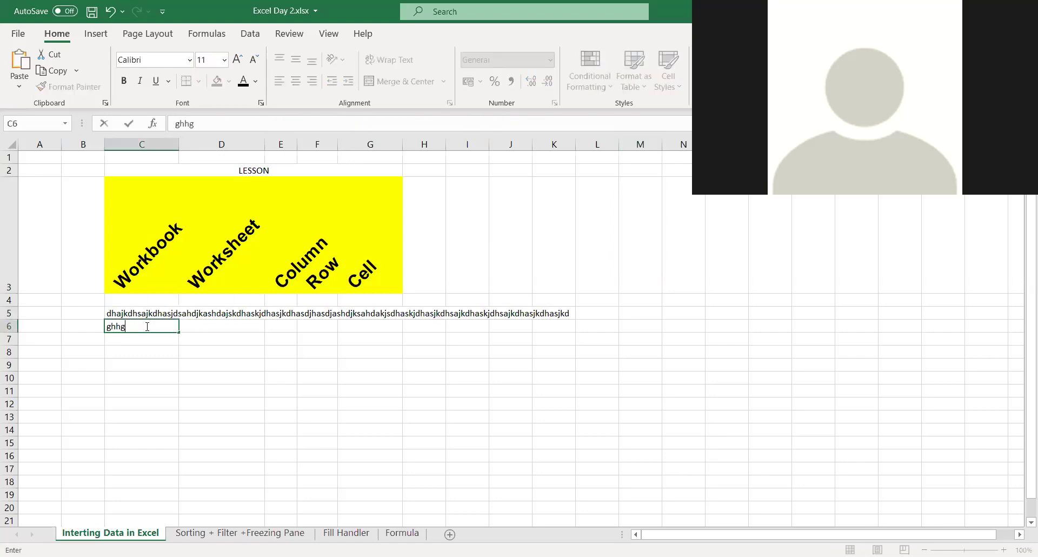
left_click_drag(152, 328, 96, 332)
key("Escape")
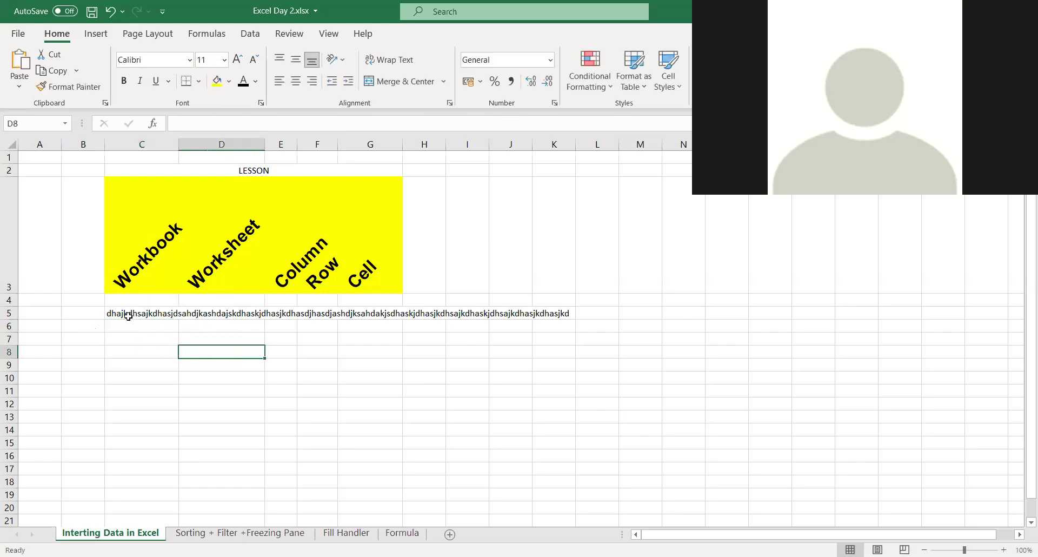
Apply Wrap Text to the long string of letters in C5.
left_click(128, 314)
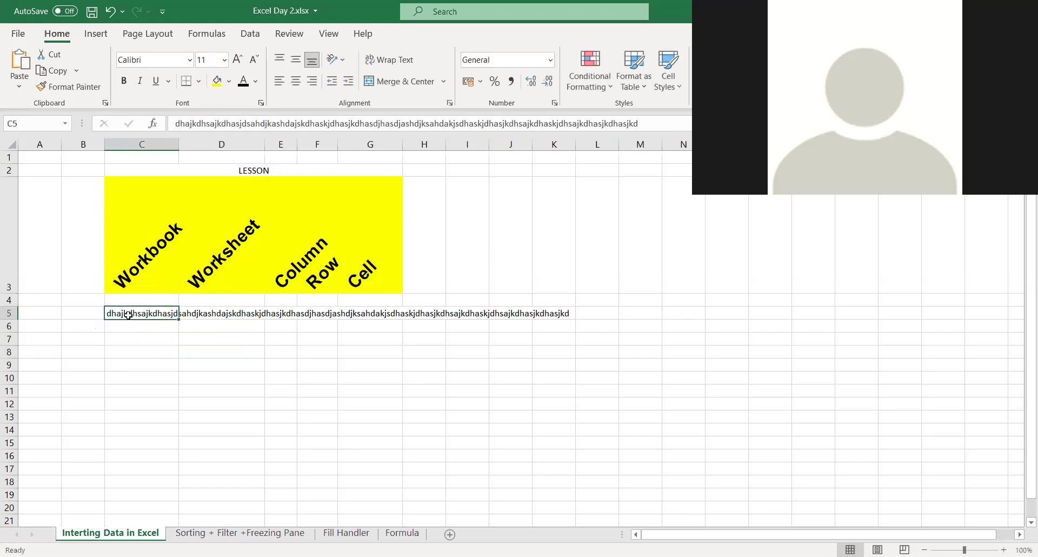
left_click(402, 60)
left_click(215, 328)
left_click(130, 350)
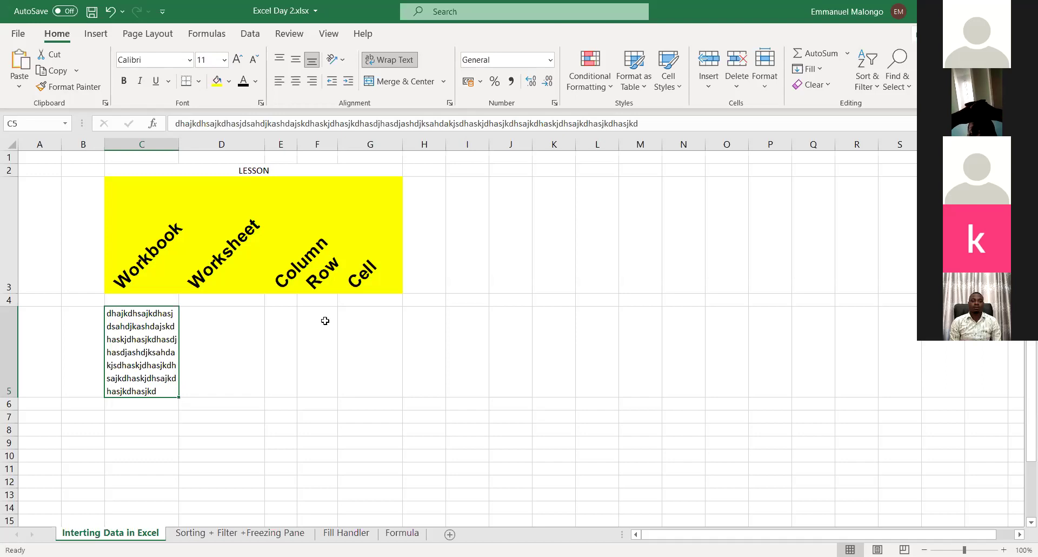
scroll(512, 285, "down", 2)
scroll(512, 285, "up", 2)
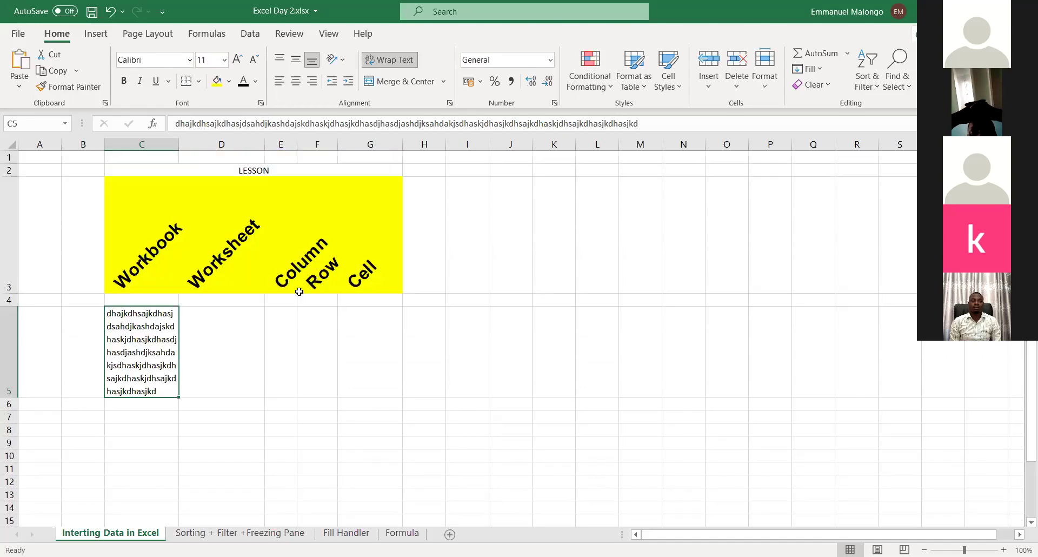
left_click(201, 332)
left_click(133, 348)
Delete the whole of row 3 with the yellow angled headings.
left_click(8, 235)
right_click(10, 236)
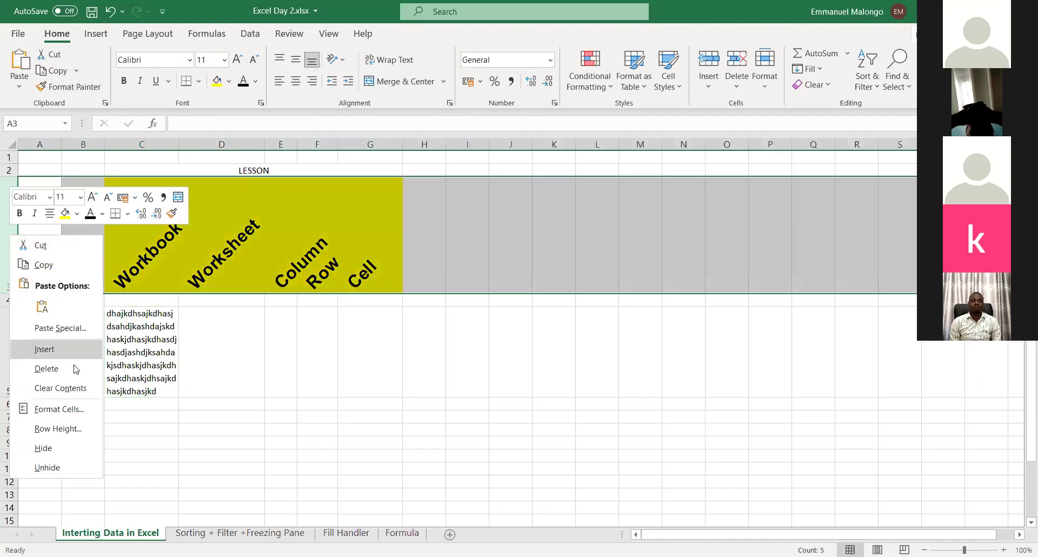
left_click(9, 225)
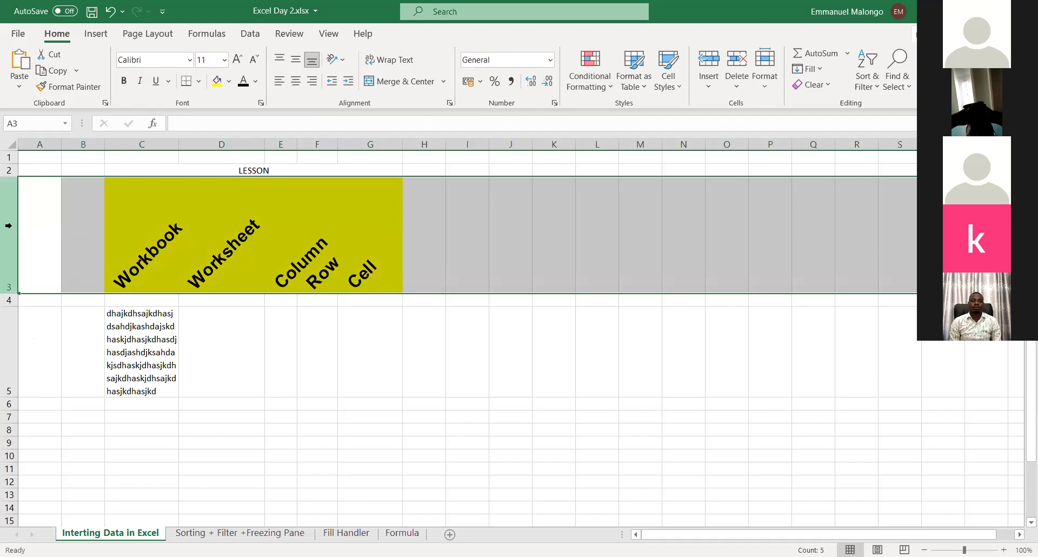
right_click(8, 225)
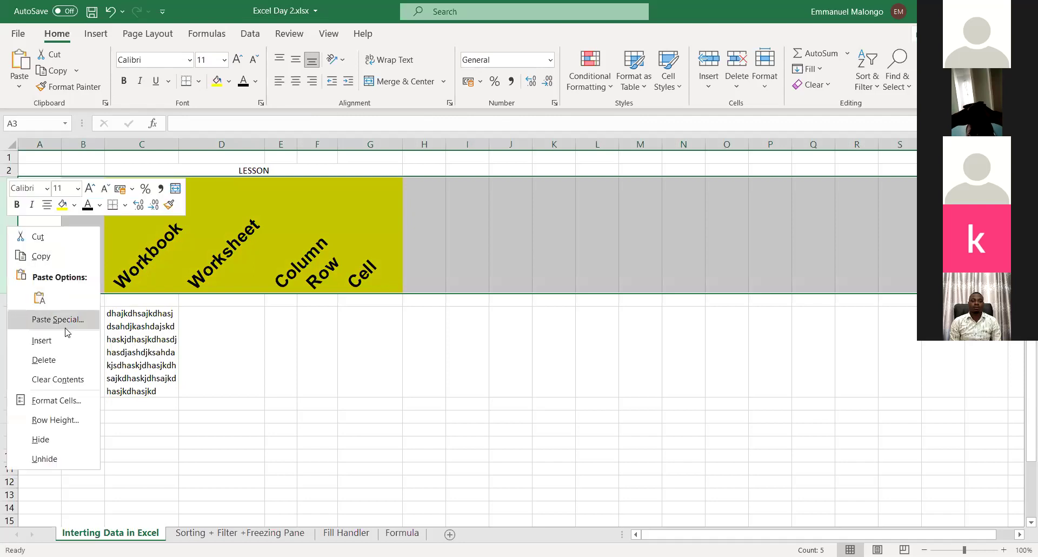
left_click(52, 358)
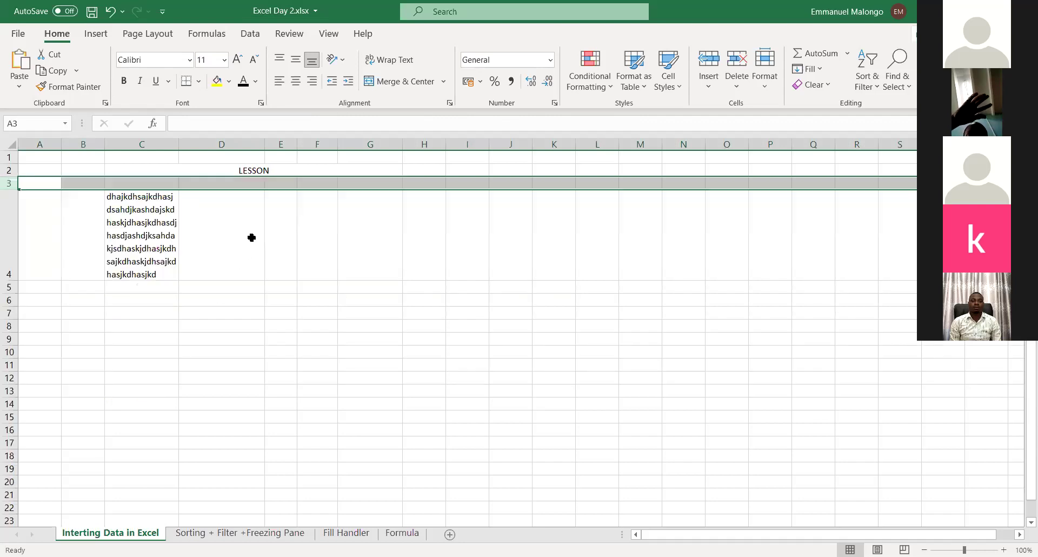
Delete column D, and delete the column that takes its place as D as well.
left_click(237, 140)
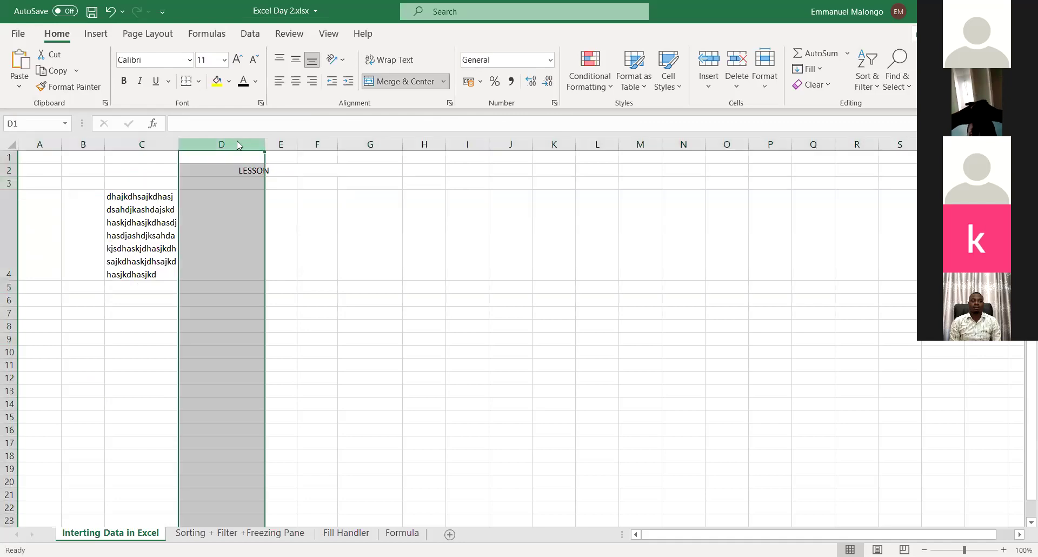
right_click(276, 286)
left_click(281, 274)
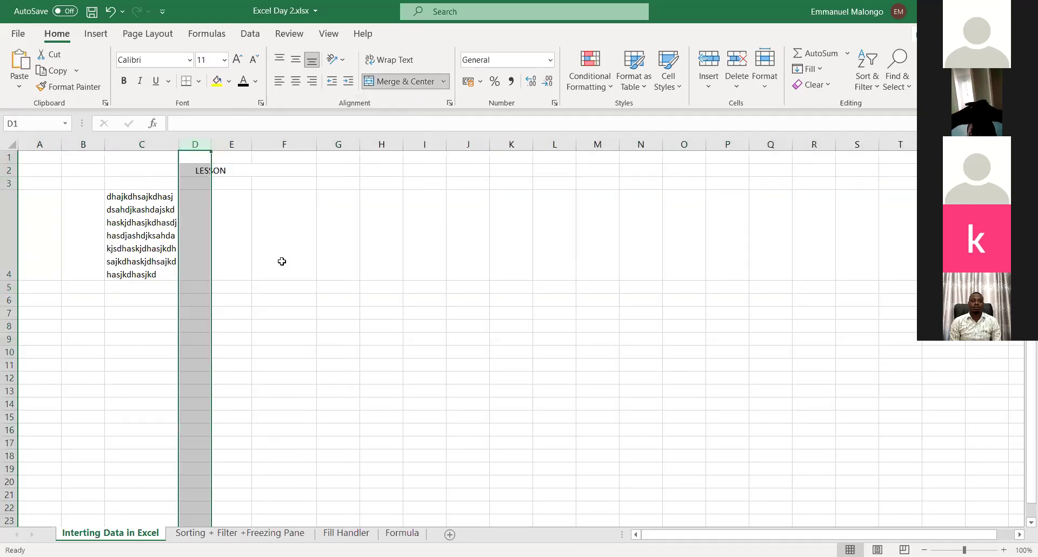
left_click(282, 238)
left_click(196, 144)
right_click(198, 144)
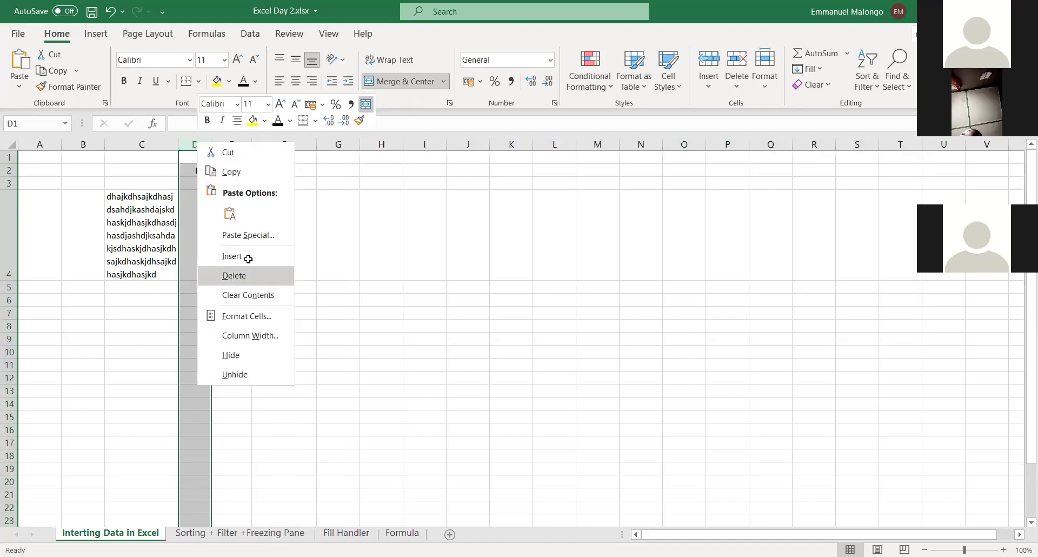
left_click(233, 256)
Delete the whole of column E and select cell E1.
left_click(249, 143)
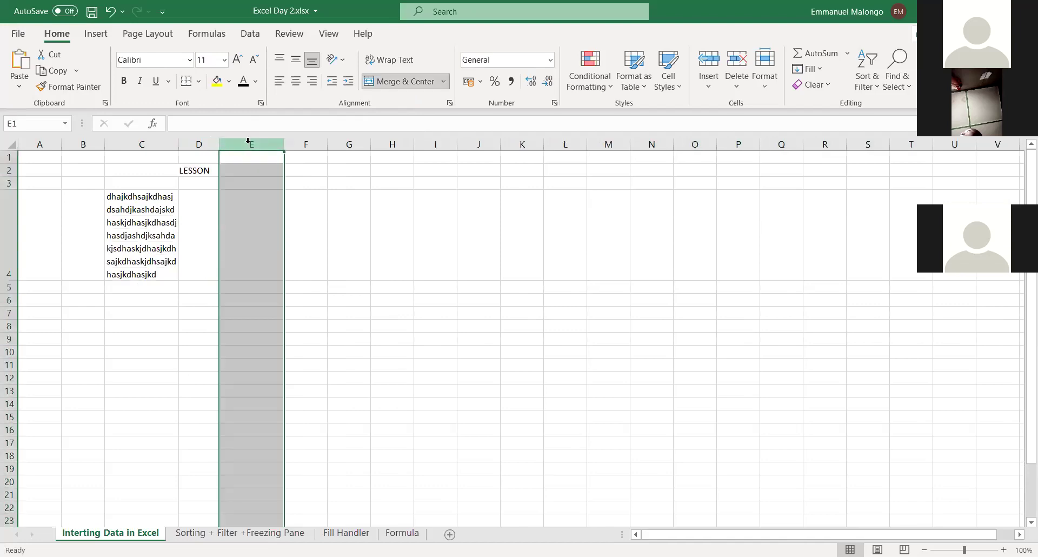
right_click(250, 144)
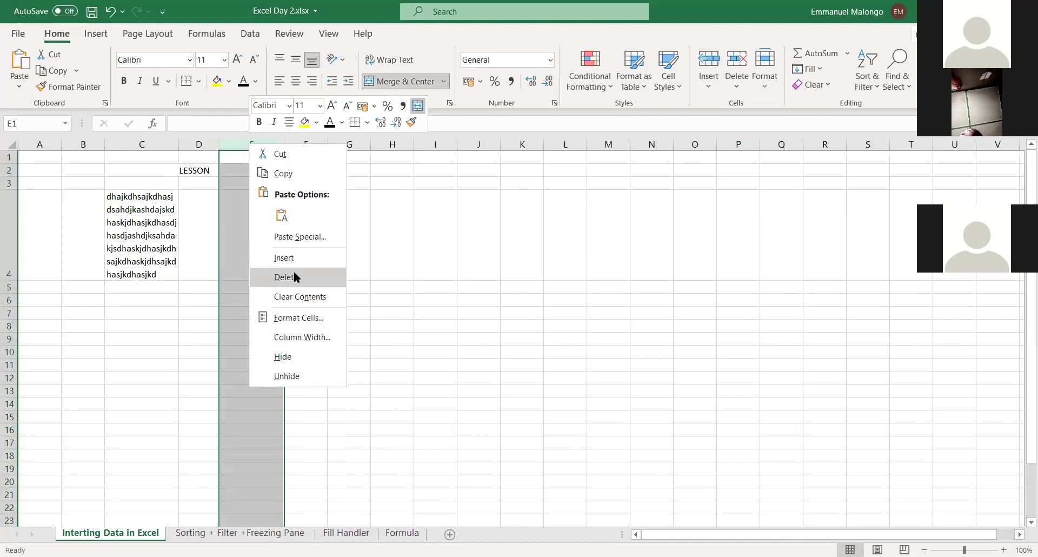
left_click(296, 277)
left_click(250, 158)
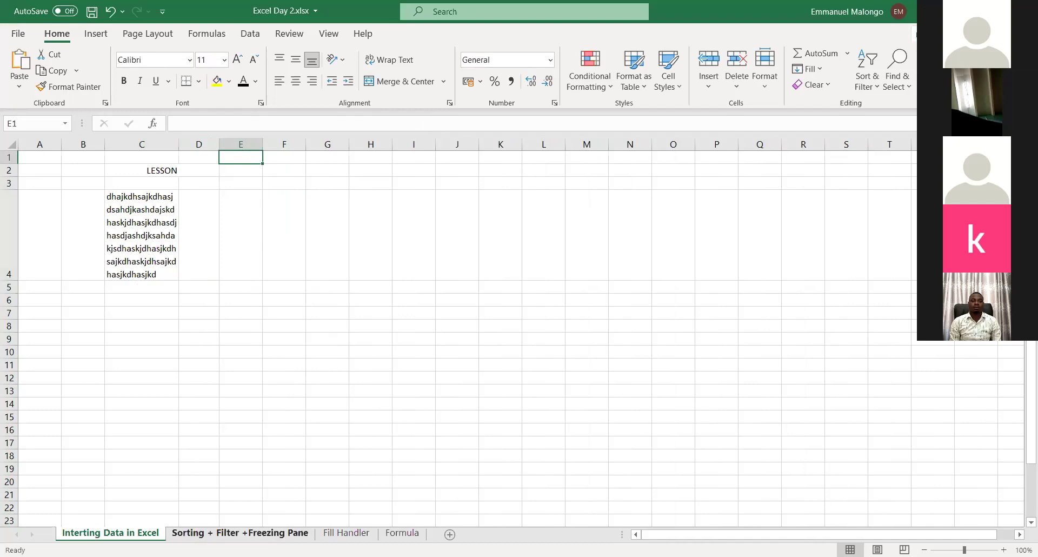
Switch to the "Sorting + Filter +Freezing Pane" sheet and look over its equipment checkout table down to the last record.
left_click(230, 533)
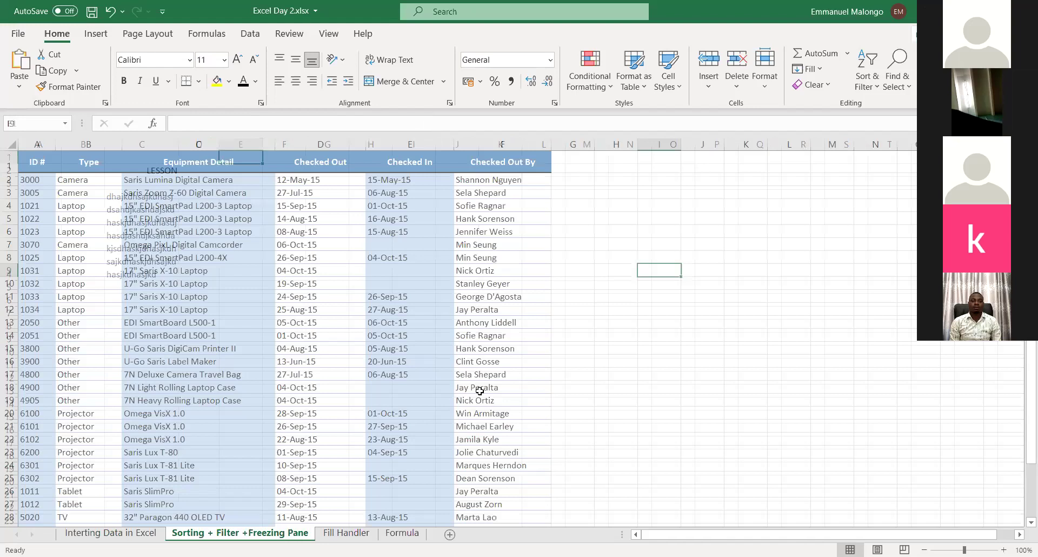
scroll(244, 494, "down", 3)
scroll(245, 493, "up", 3)
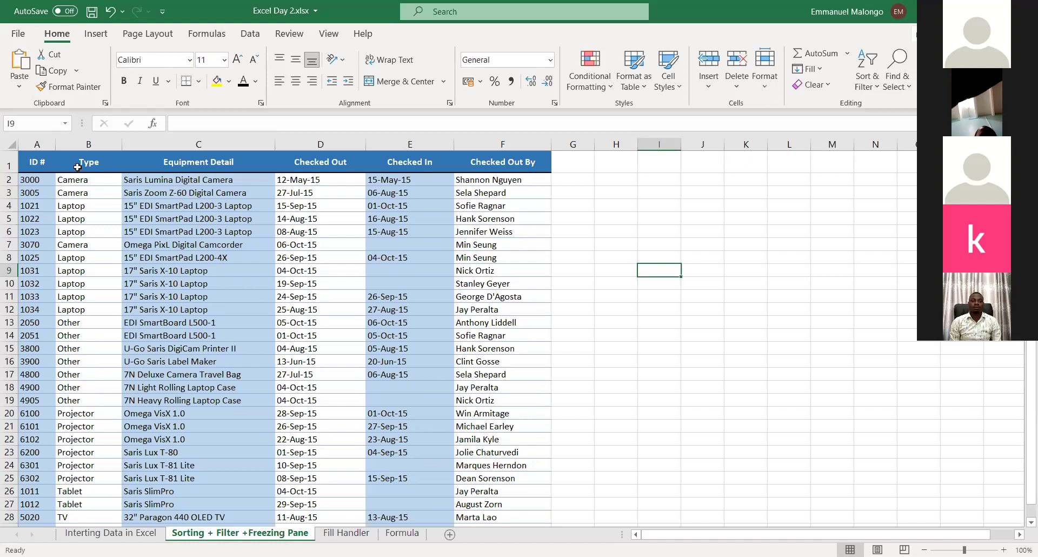
scroll(90, 310, "down", 5)
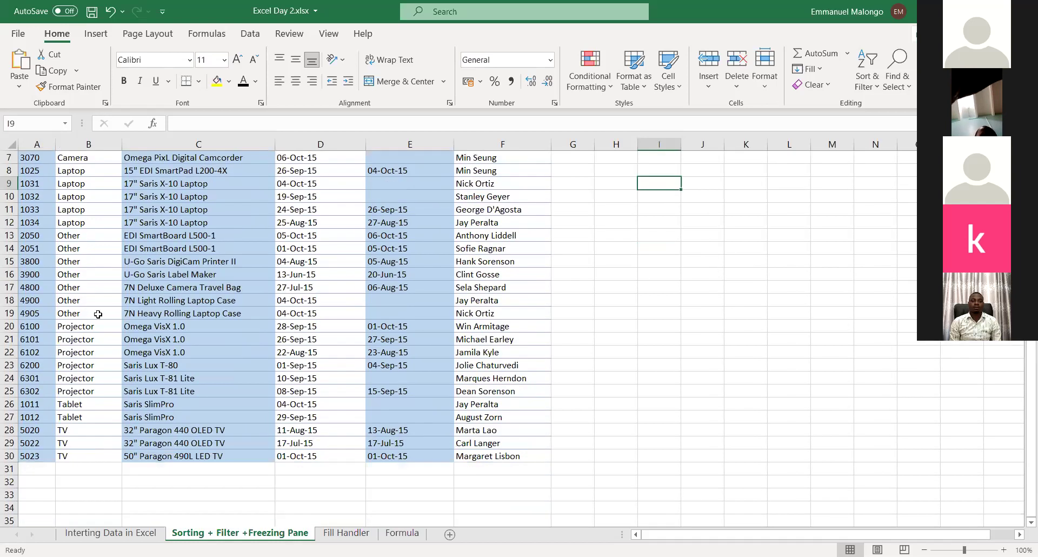
scroll(186, 335, "up", 3)
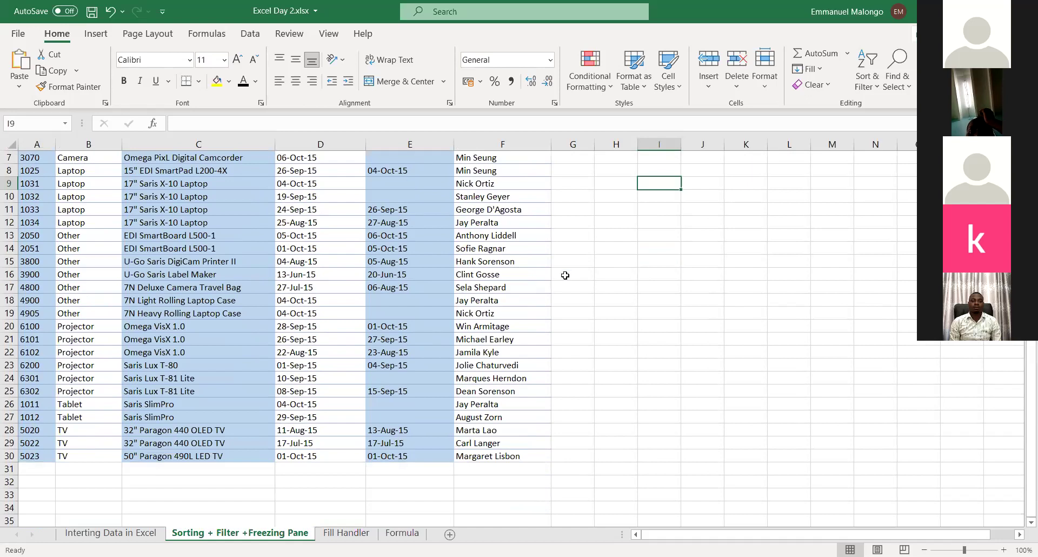
left_click(563, 275)
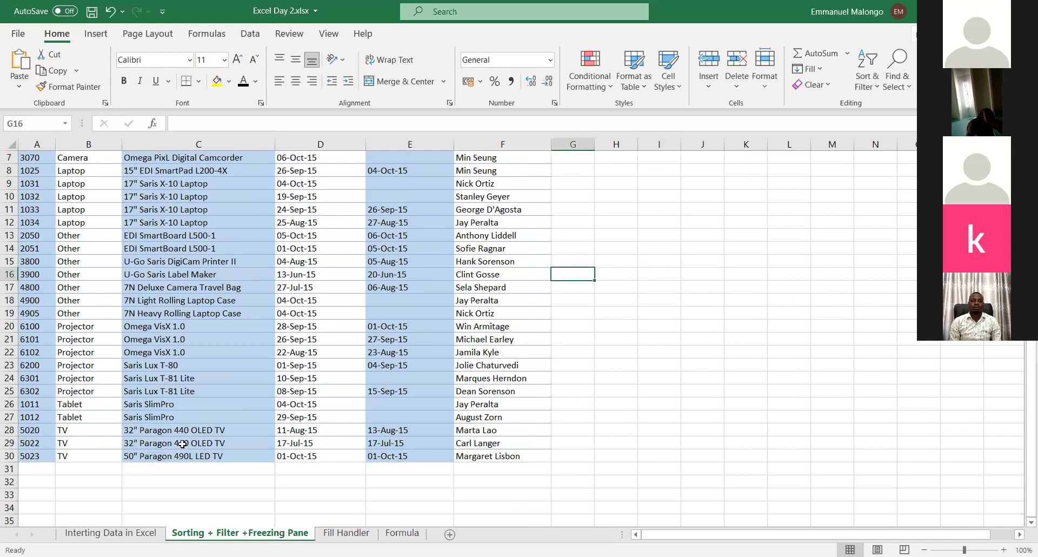
scroll(63, 429, "down", 1)
Highlight the equipment records from F30 up to column A and review the table's rows and headings.
mouse_move(519, 417)
left_mouse_down()
mouse_move(394, 391)
mouse_move(23, 178)
left_mouse_up()
scroll(24, 176, "up", 2)
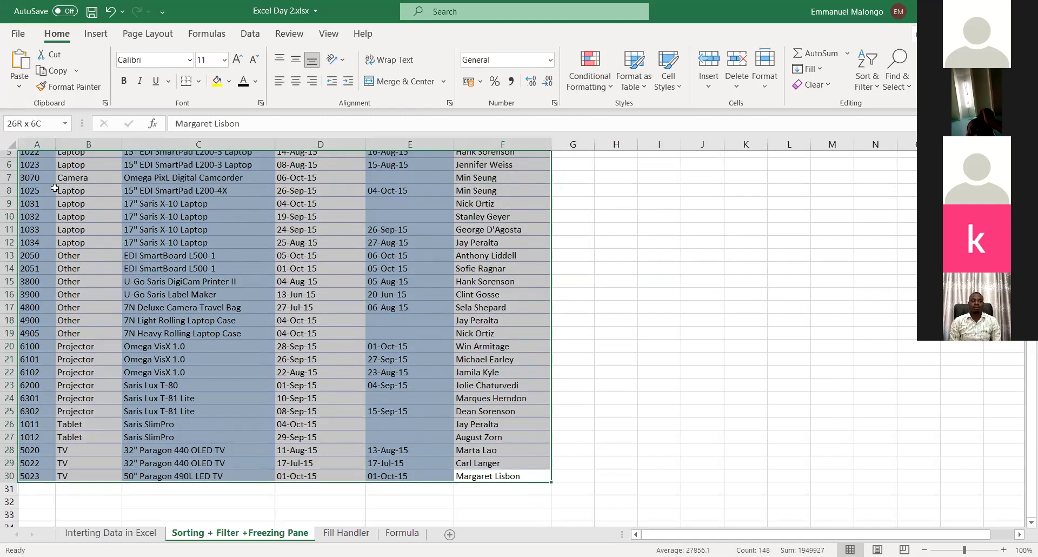
key("ctrl+Home")
scroll(732, 313, "down", 1)
scroll(732, 313, "up", 1)
scroll(863, 448, "down", 1)
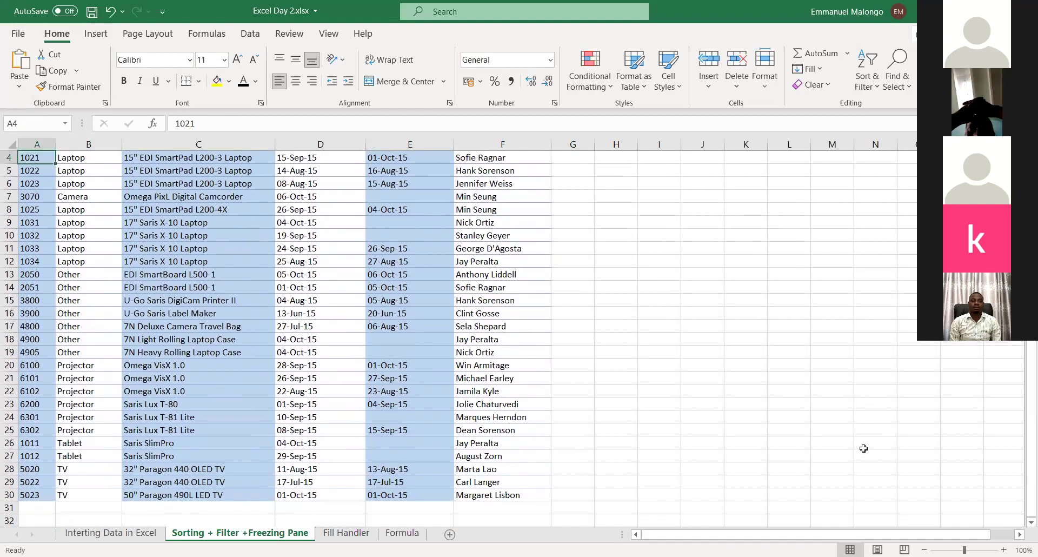
scroll(268, 316, "up", 1)
scroll(265, 313, "down", 1)
scroll(143, 272, "up", 1)
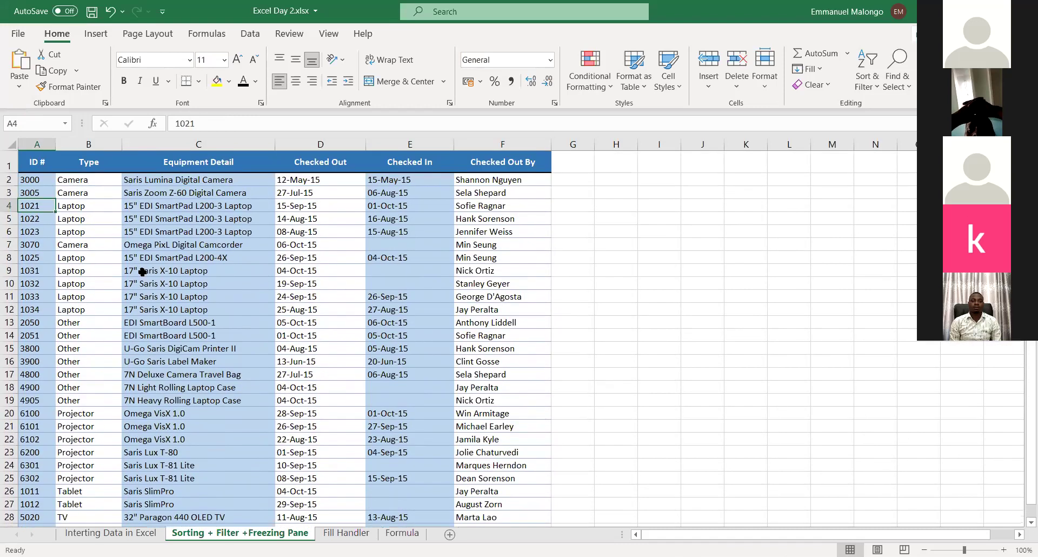
Select the equipment types in the Type column, from B2 to B30.
left_click(83, 220)
key("Up")
key("Up")
key("Up")
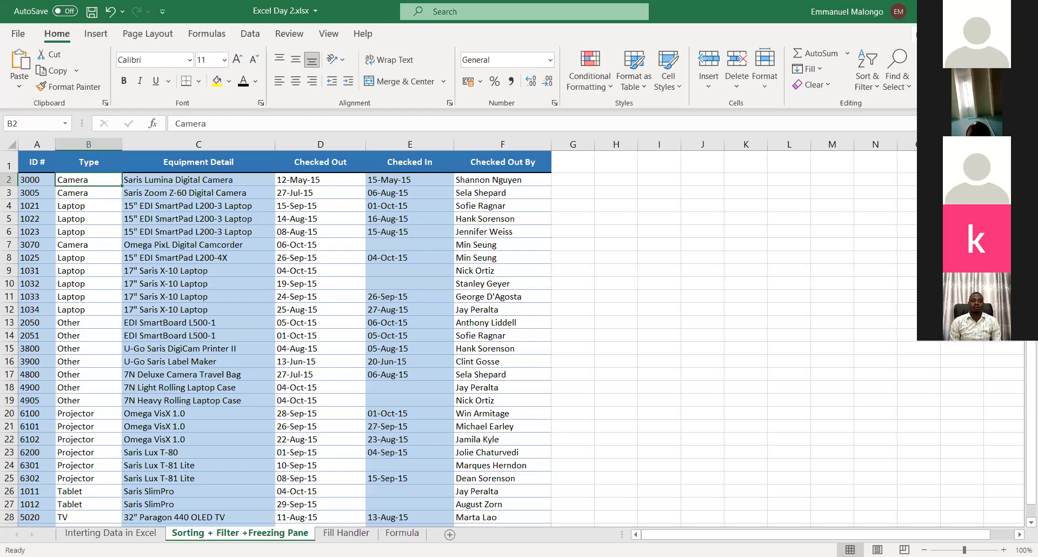
key("ctrl+y")
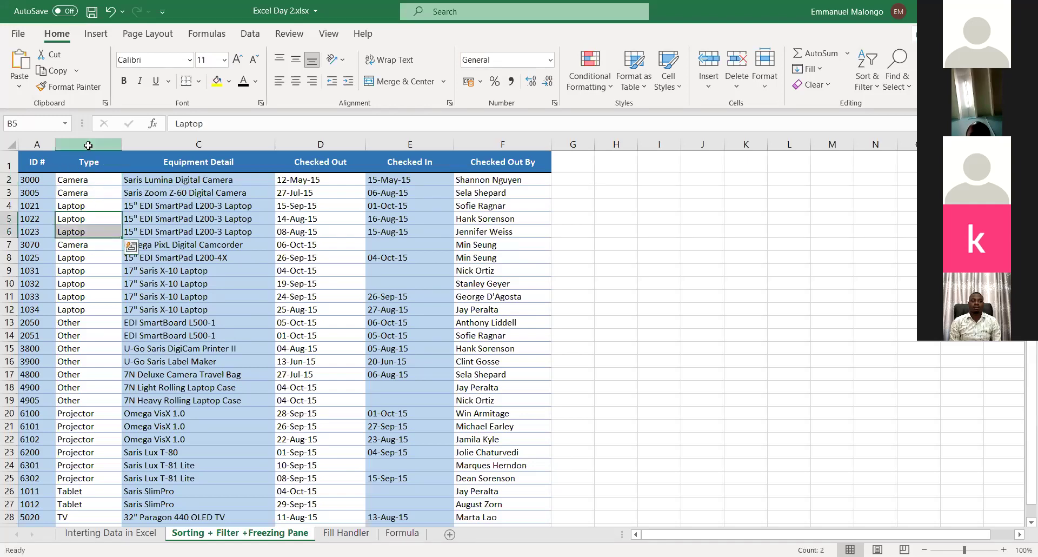
left_click(89, 146)
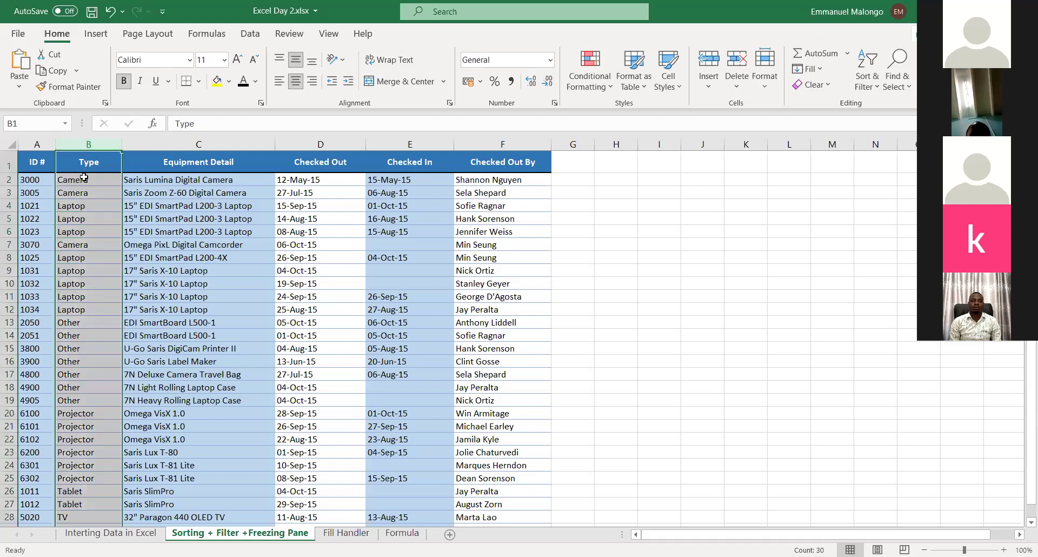
left_click(85, 179)
left_click(68, 227)
left_click_drag(89, 179, 88, 499)
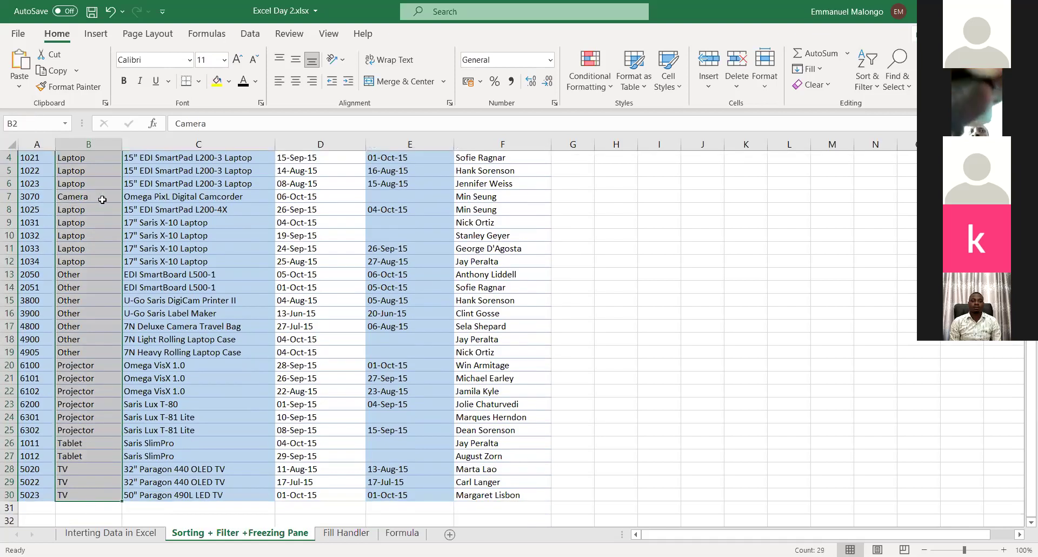
scroll(102, 200, "up", 1)
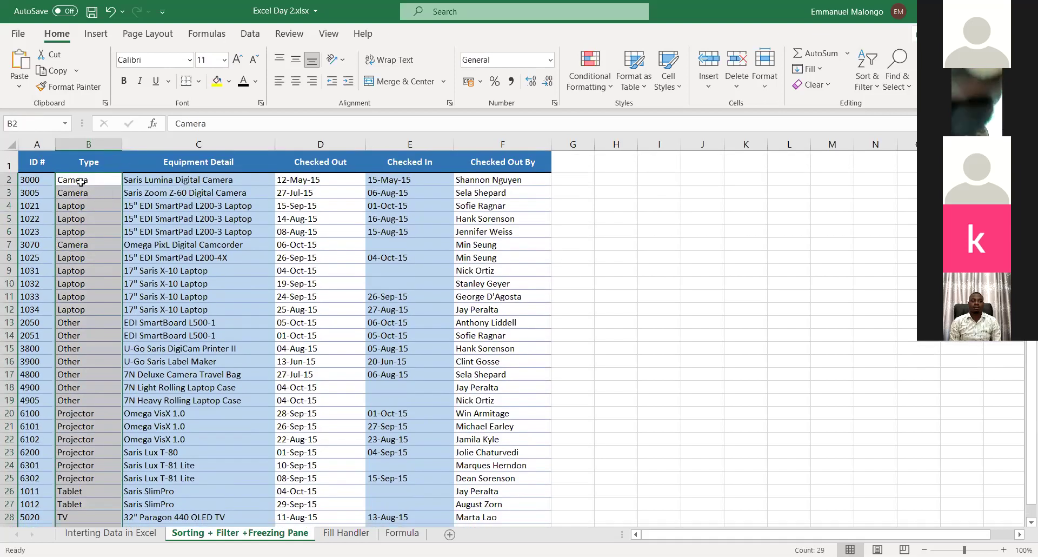
Sort the Type column A to Z, expanding the selection so each record's other columns move along.
left_click(878, 88)
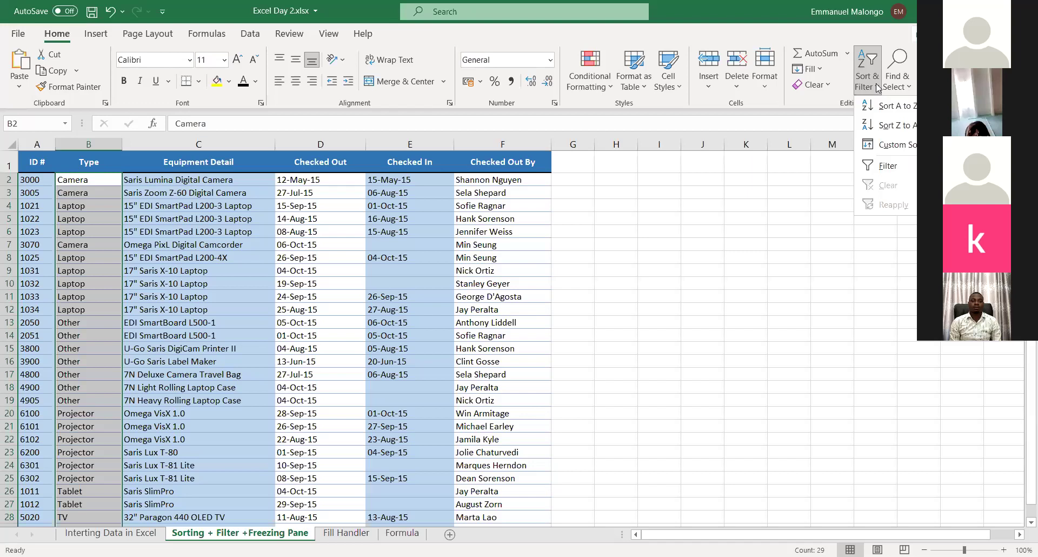
left_click(911, 107)
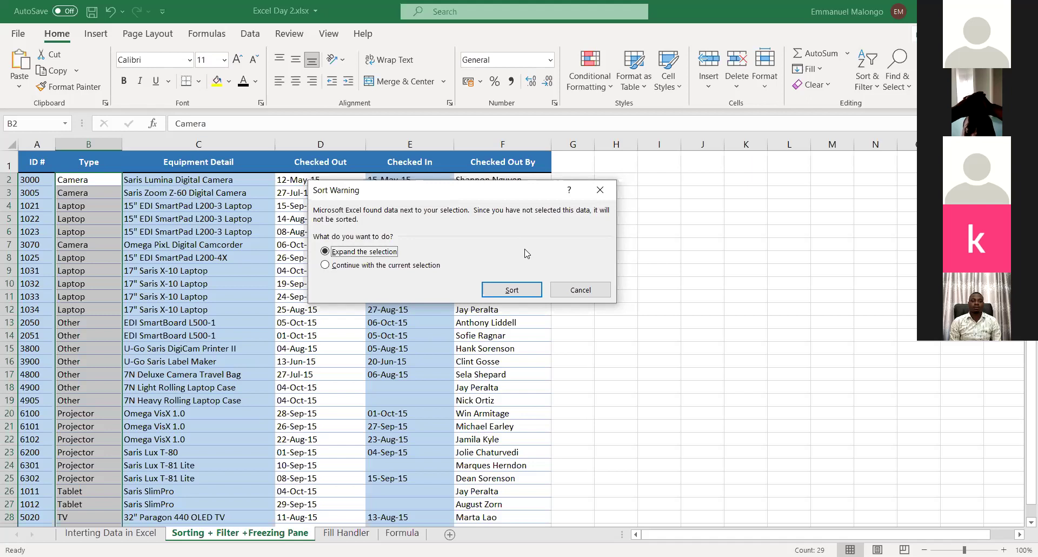
left_click(506, 291)
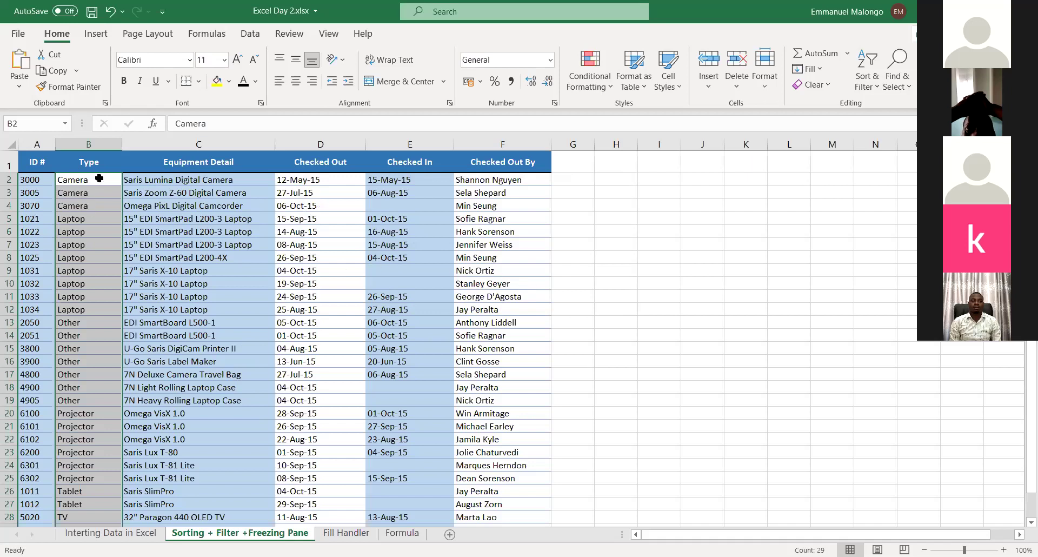
Repeat the A to Z sort on the Type column with the selection expanded, and check the order of B2:B30.
left_click(888, 109)
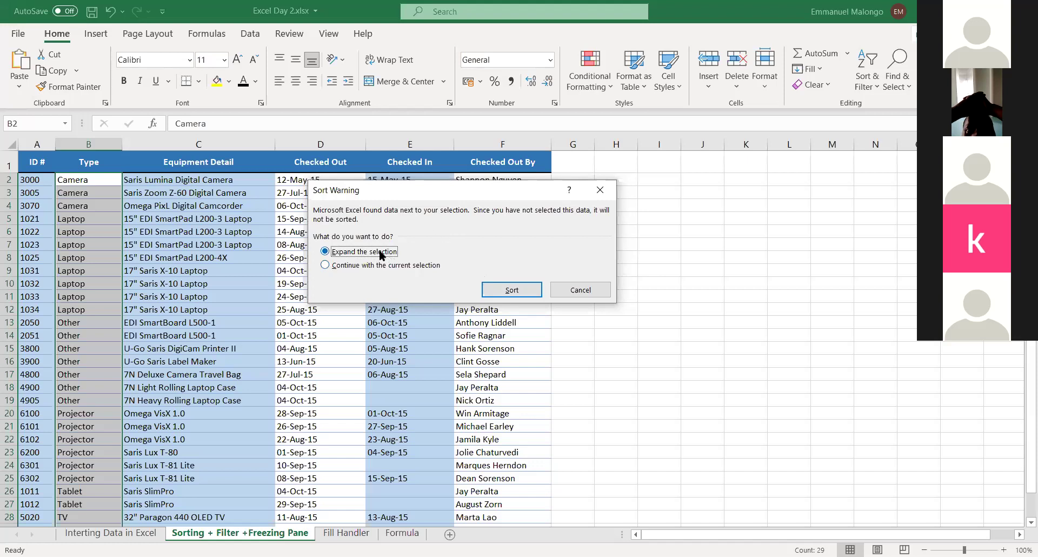
left_click(508, 295)
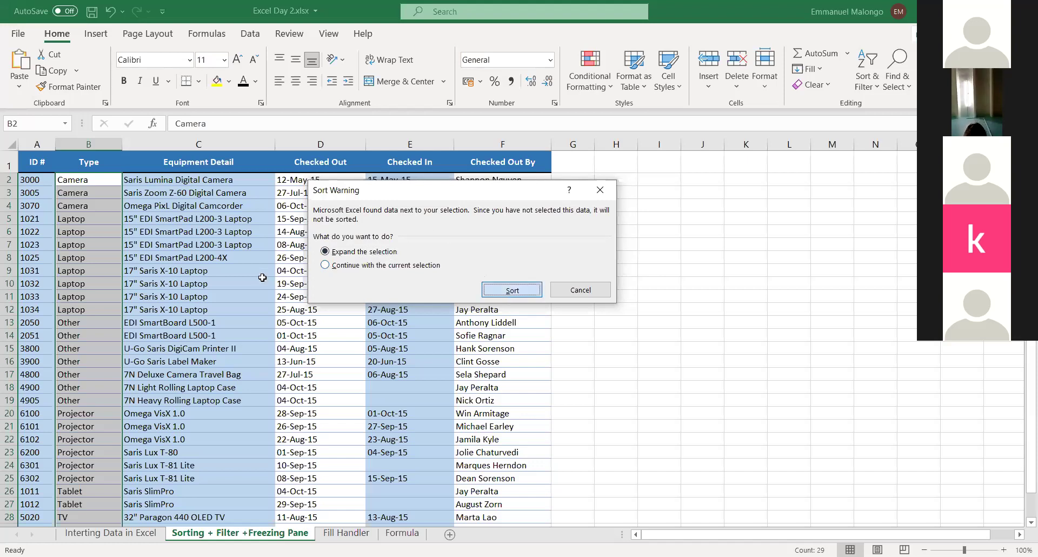
left_click(198, 244)
left_click_drag(73, 180, 96, 485)
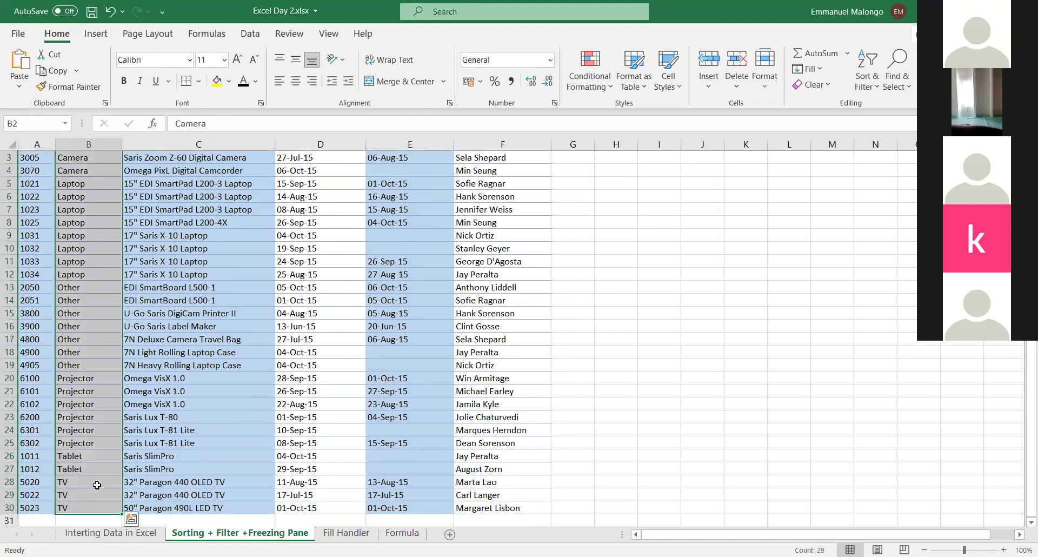
left_click(97, 485)
scroll(92, 324, "up", 1)
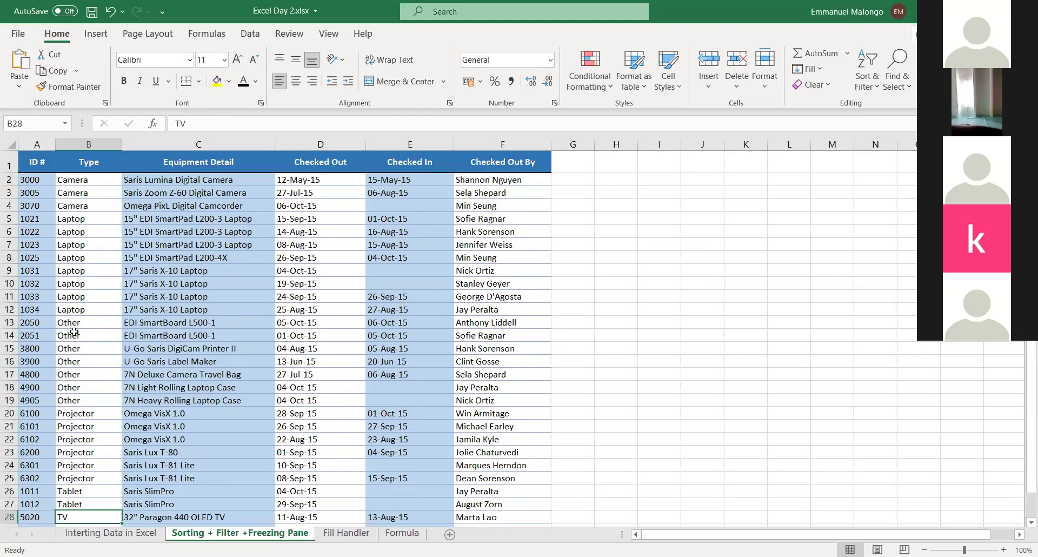
Sort the Type column entries B2:B30 from Z to A, expanding the selection to the other columns.
scroll(71, 484, "down", 1)
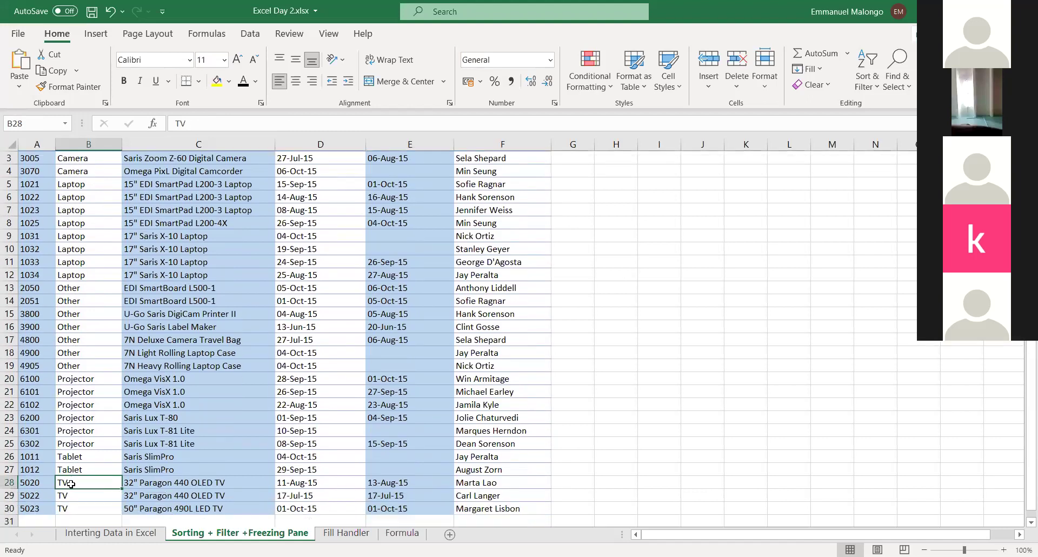
scroll(71, 483, "down", 1)
left_click(87, 495)
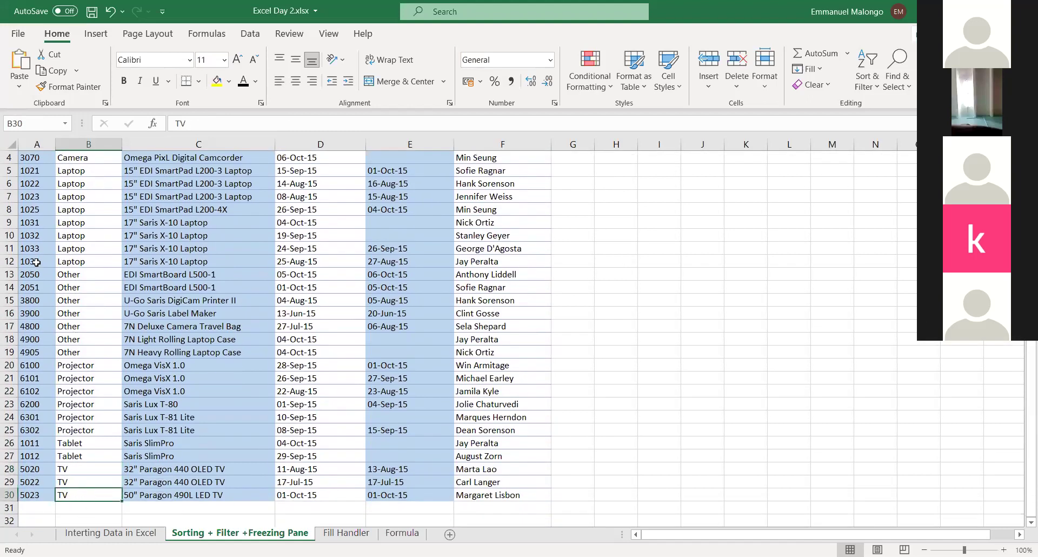
scroll(36, 262, "up", 1)
left_click_drag(91, 179, 81, 495)
left_click(876, 86)
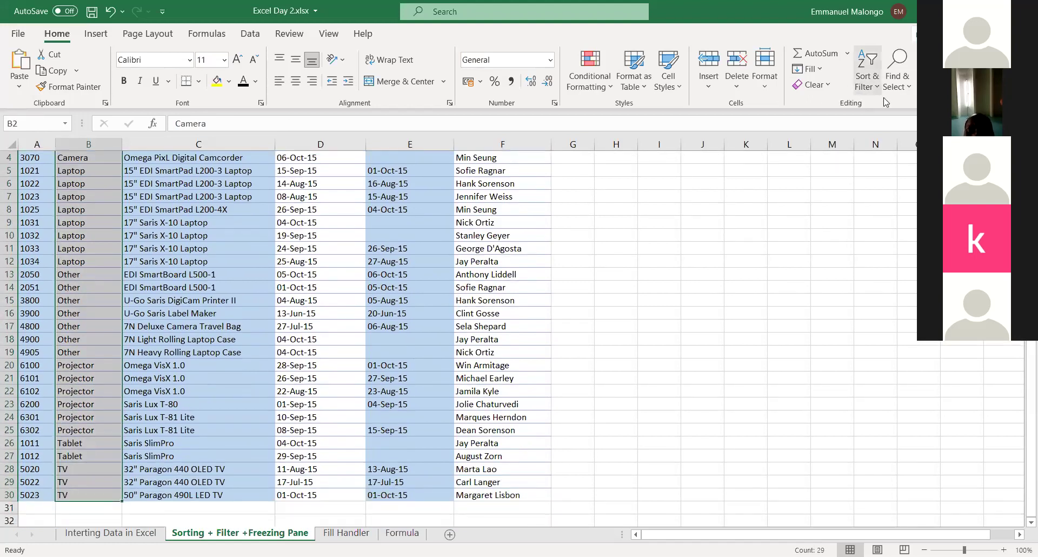
left_click(901, 132)
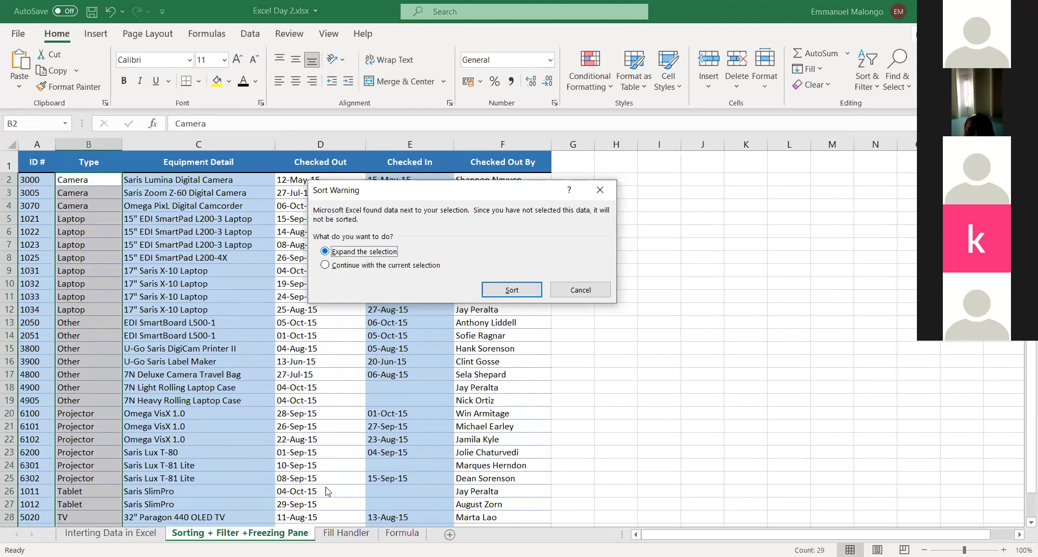
left_click(512, 290)
Check the order of the equipment types down the Type column from B2 to B30.
left_click(68, 269)
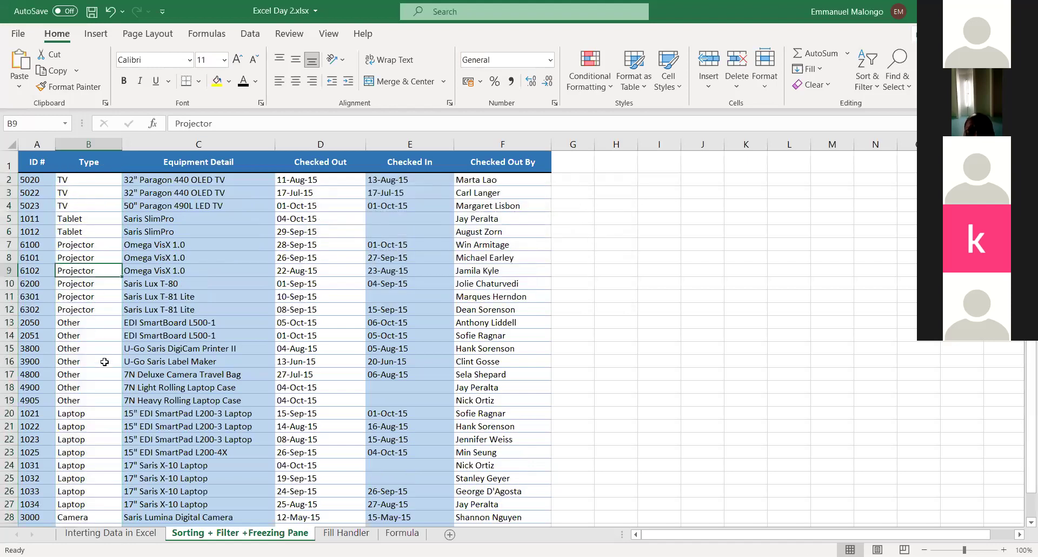
scroll(99, 455, "down", 2)
scroll(99, 455, "down", 1)
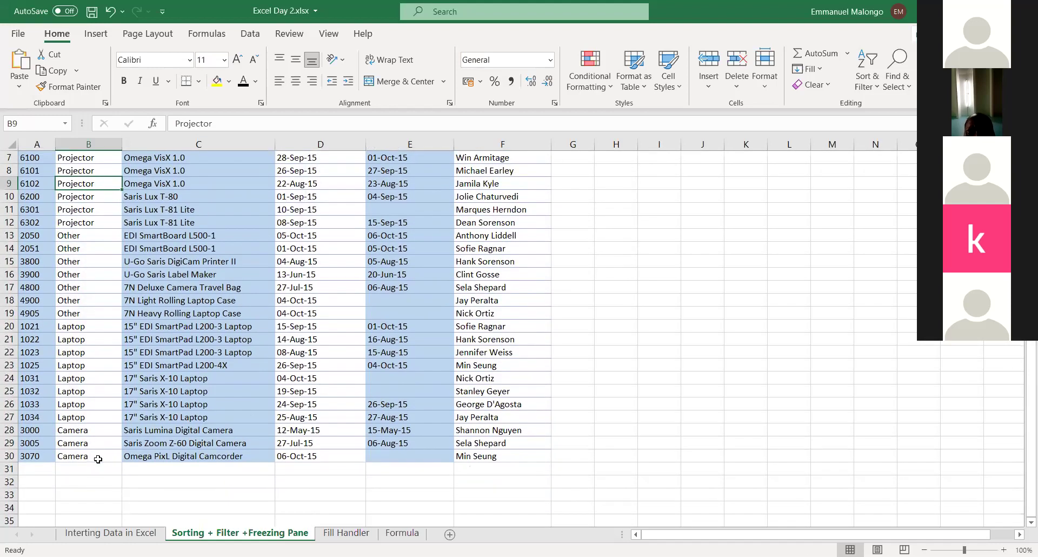
scroll(96, 457, "up", 2)
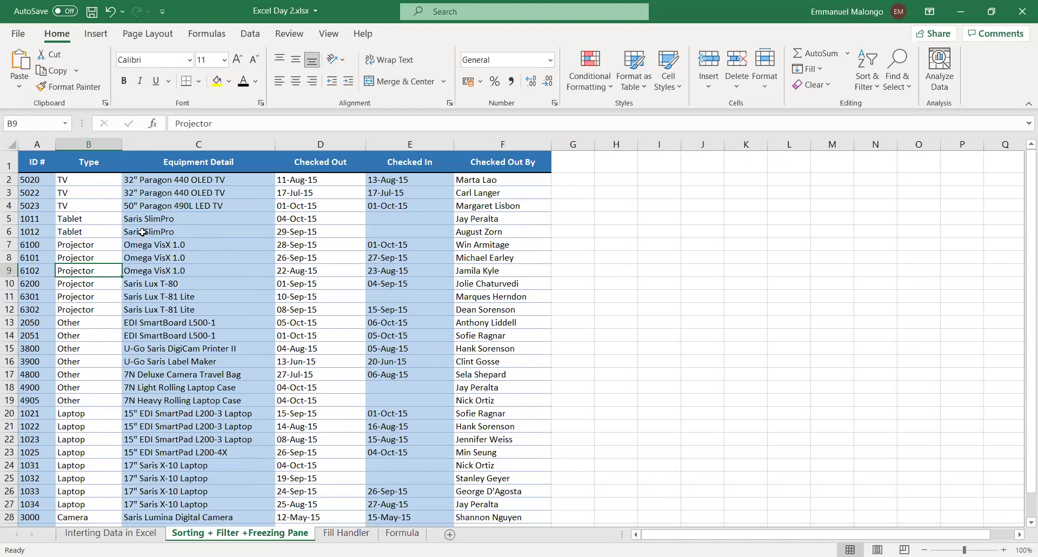
left_click(103, 233)
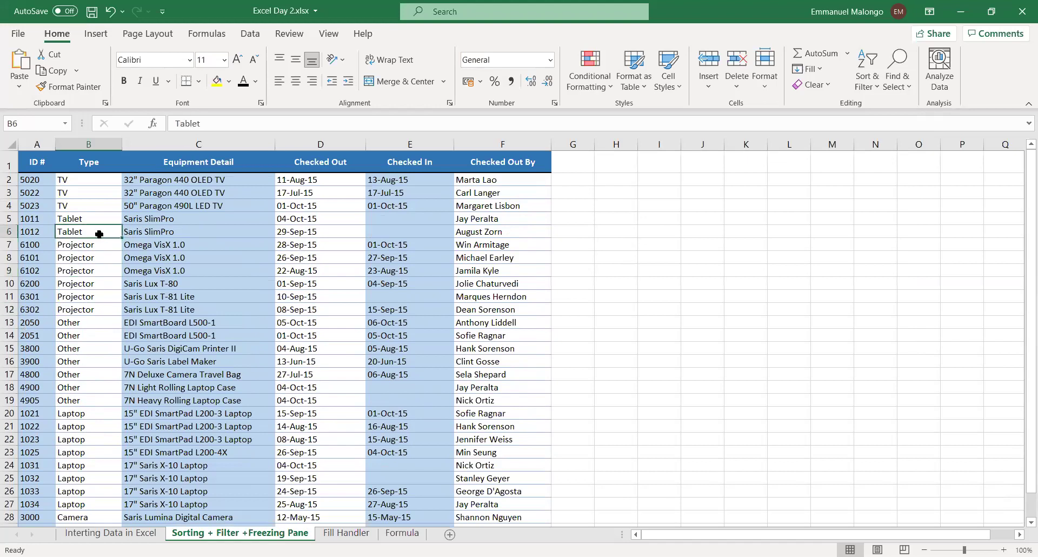
left_click(86, 185)
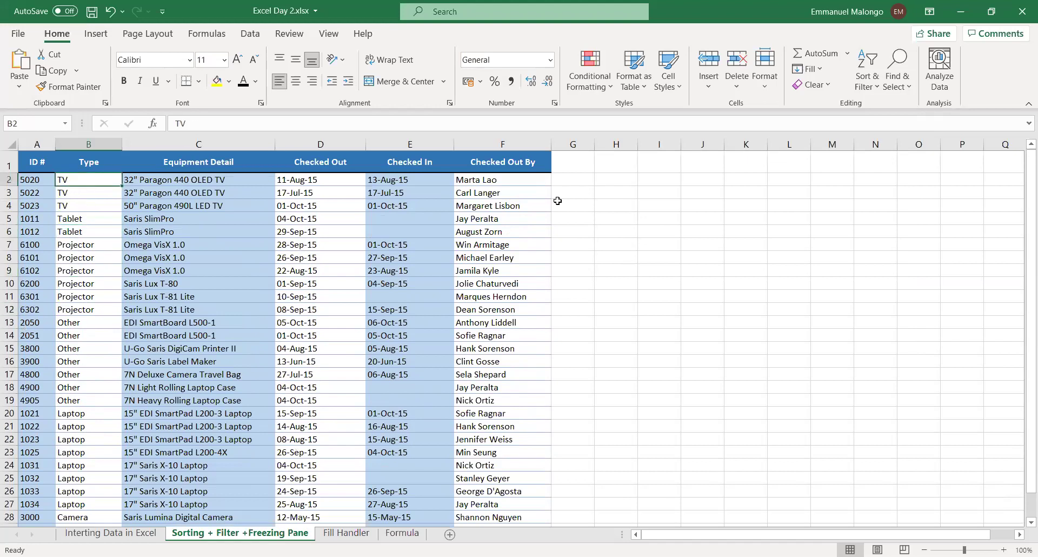
left_click(872, 80)
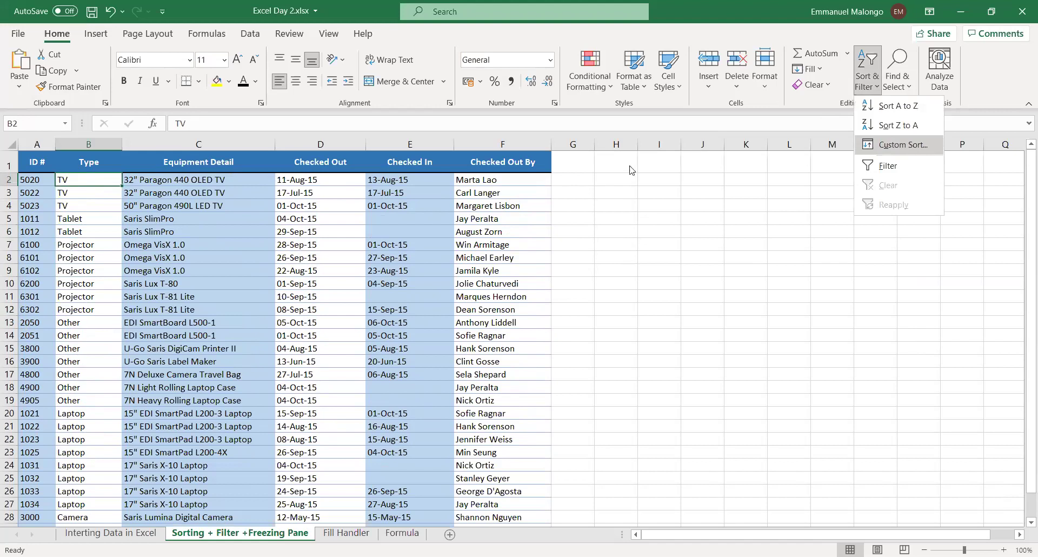
left_click(912, 146)
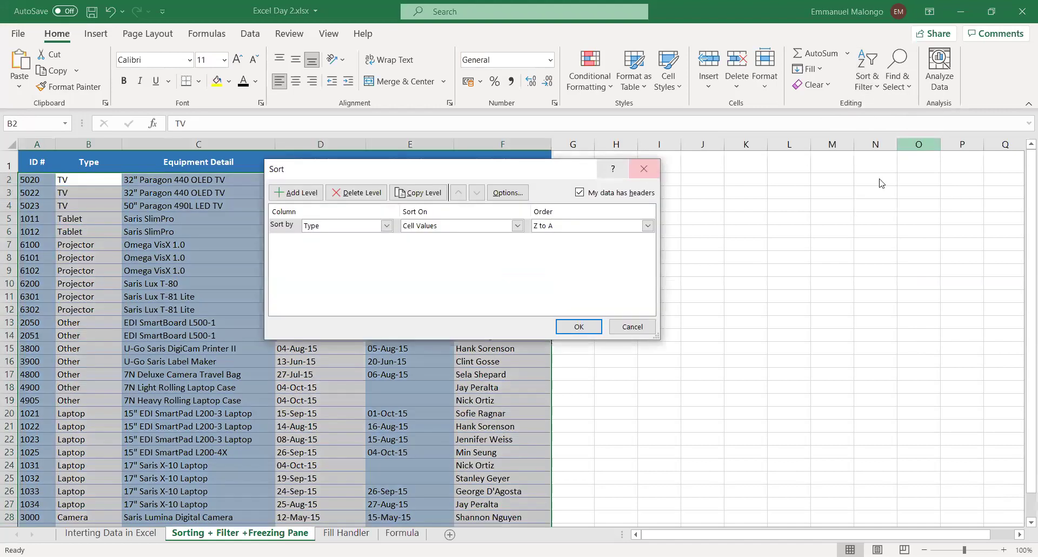
key("Return")
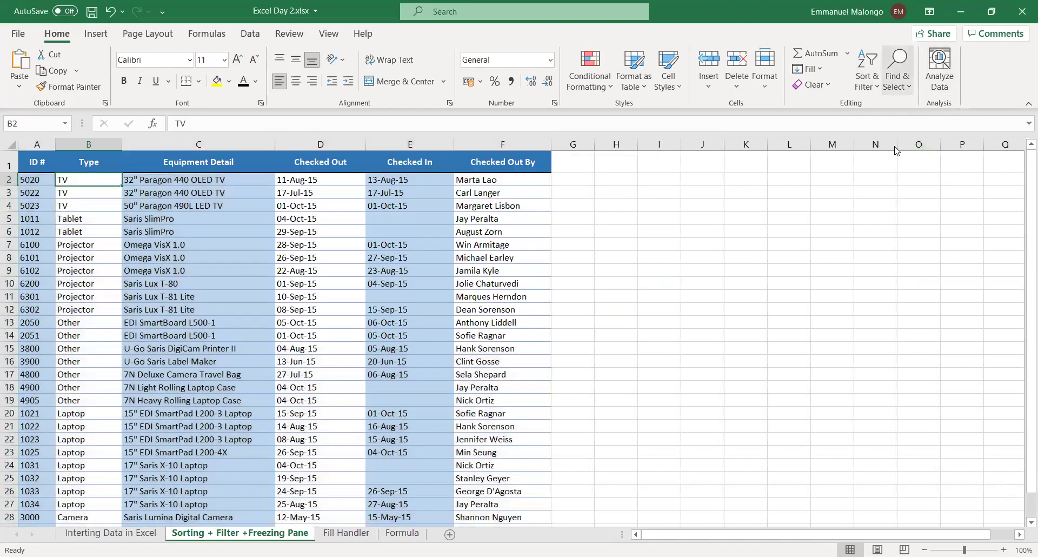
Set up a custom sort whose first level orders the ID # column's cell values Smallest to Largest.
left_click(867, 71)
left_click(894, 146)
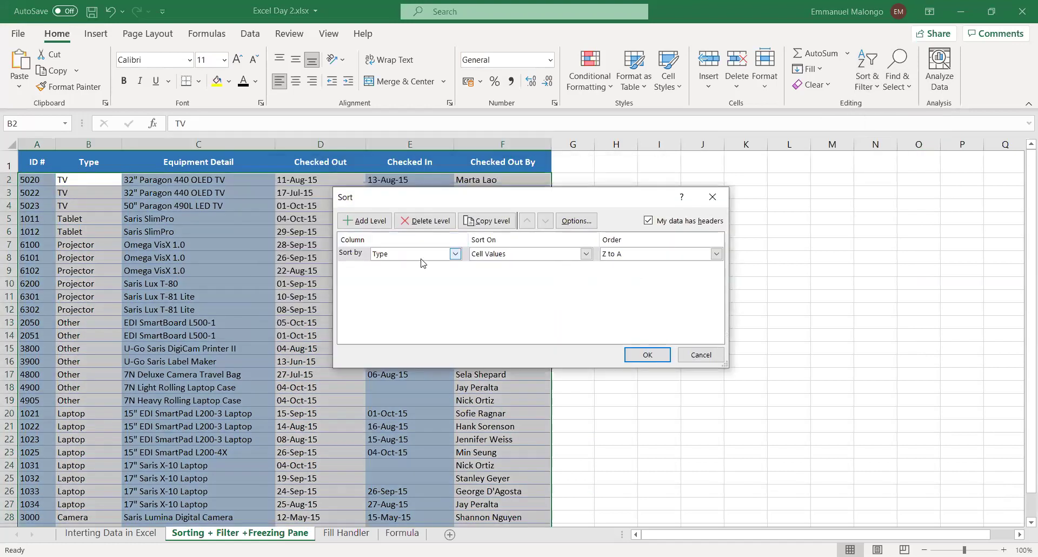
left_click(456, 254)
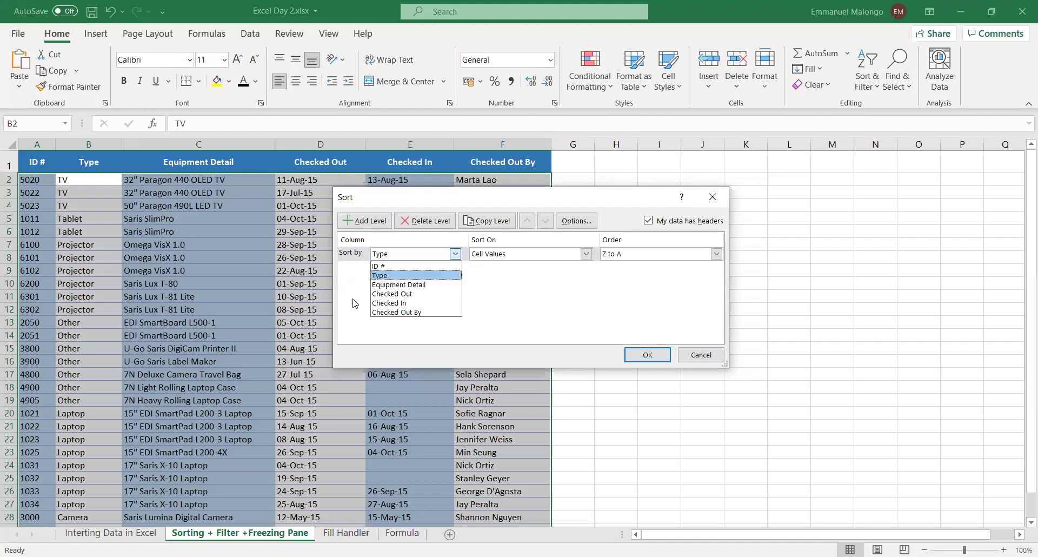
left_click(397, 266)
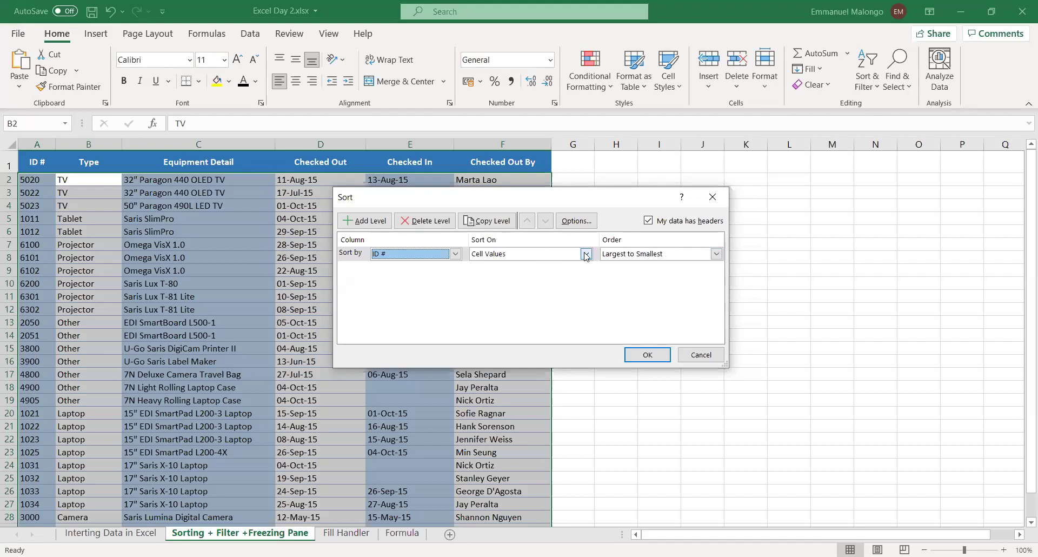
left_click(716, 254)
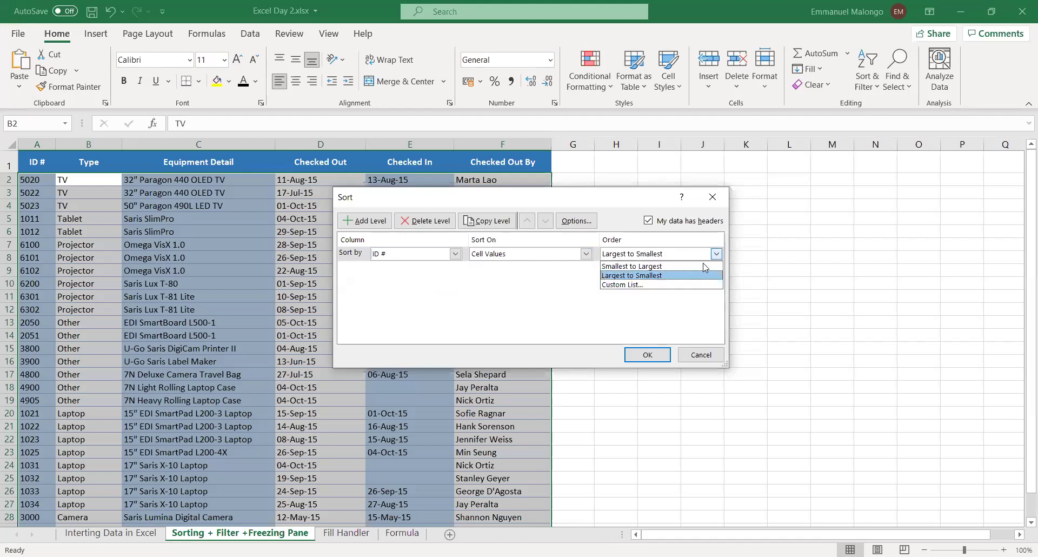
left_click(658, 267)
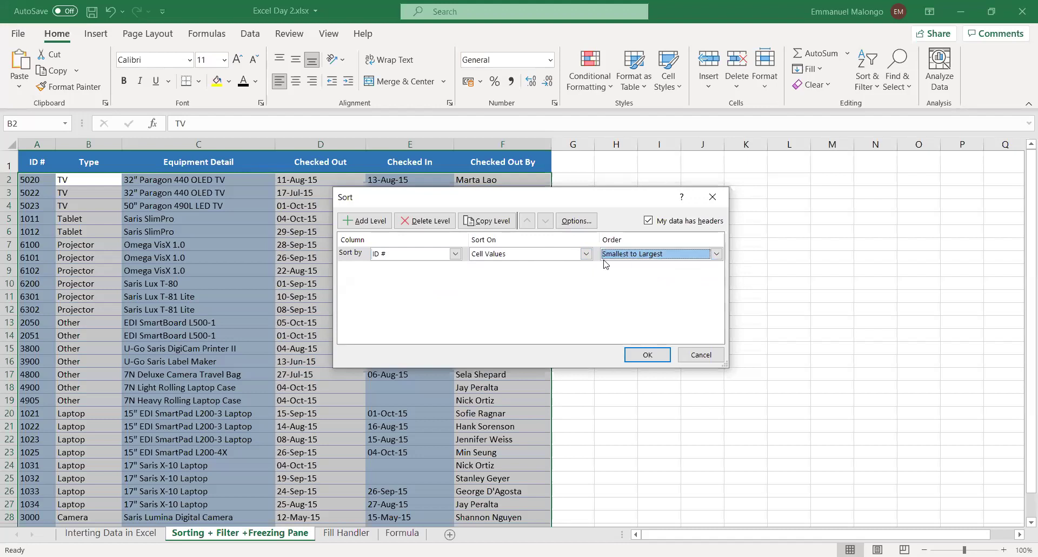
Add a second sort level on Type with cell values A to Z and apply the custom sort.
left_click(362, 221)
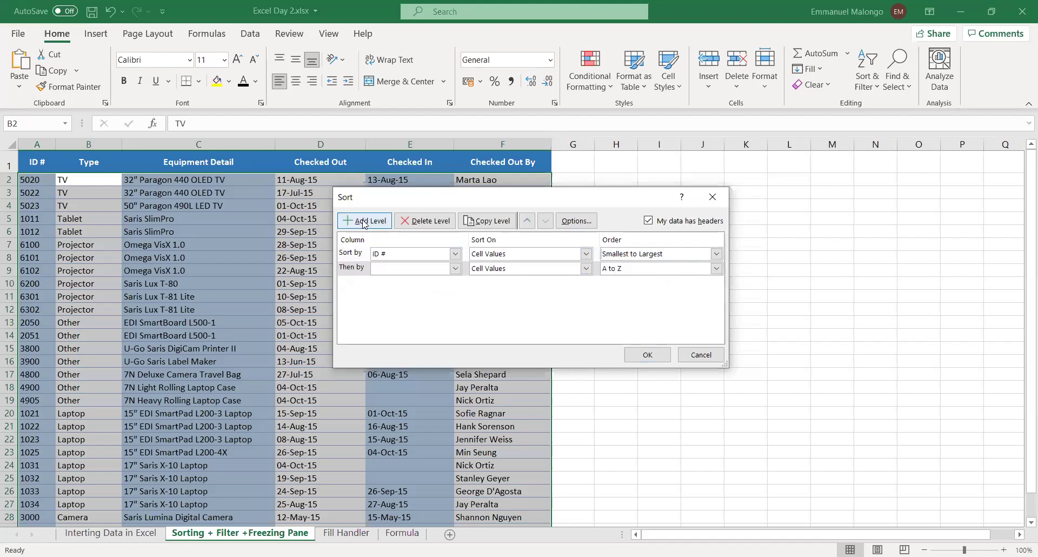
left_click(455, 268)
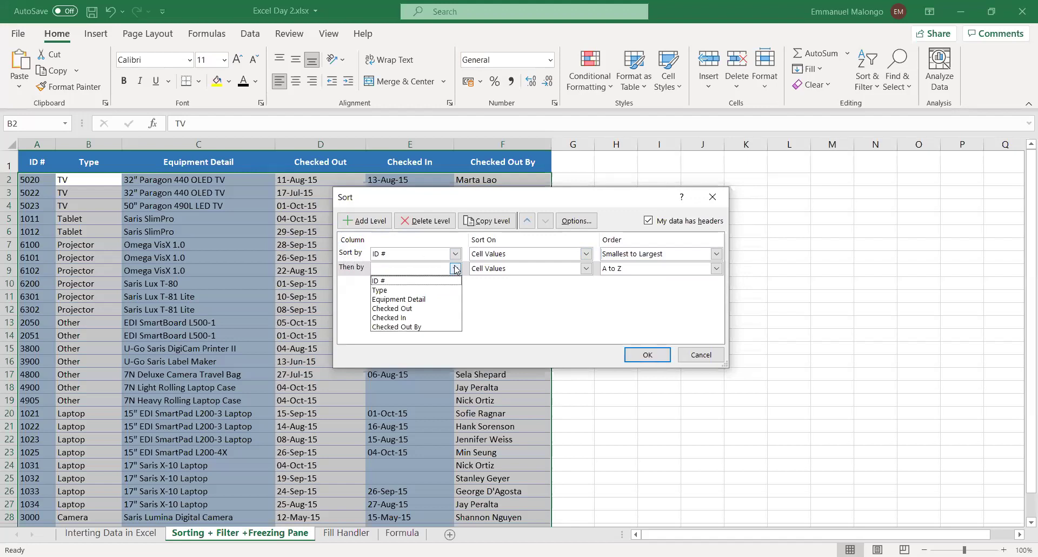
left_click(402, 291)
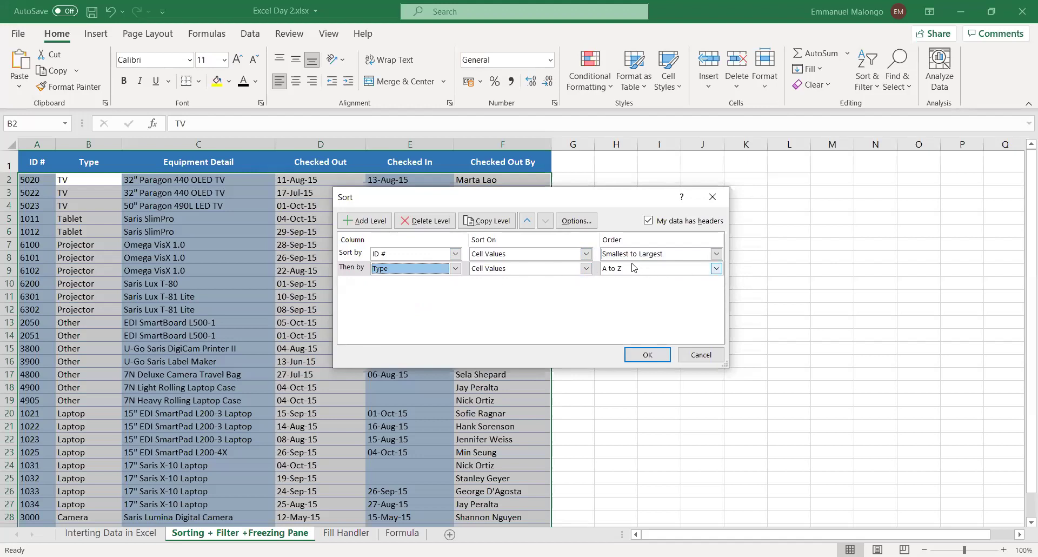
left_click(641, 356)
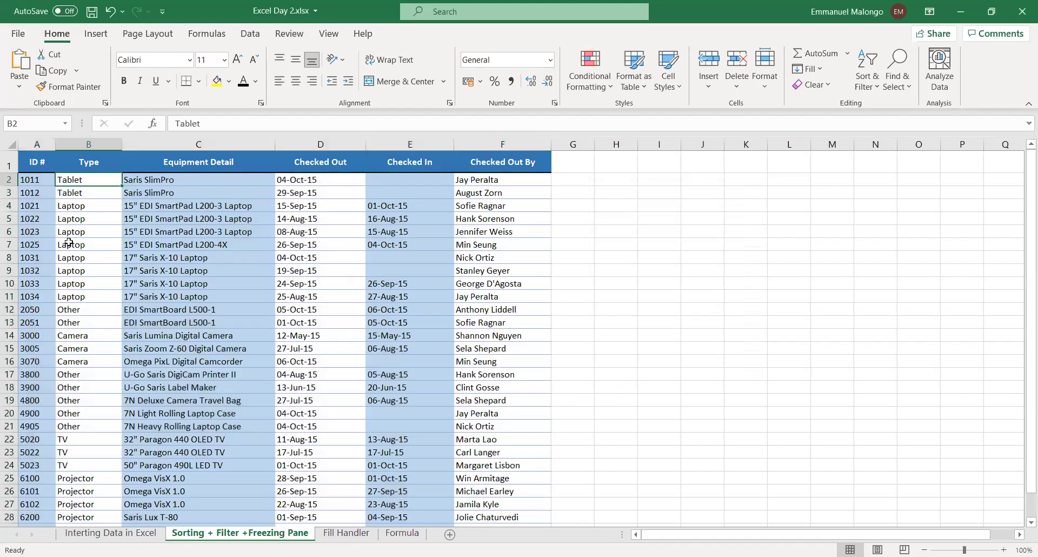
Review the sorted table and highlight the ID # values from A2 to A30 to check their order.
scroll(55, 265, "down", 4)
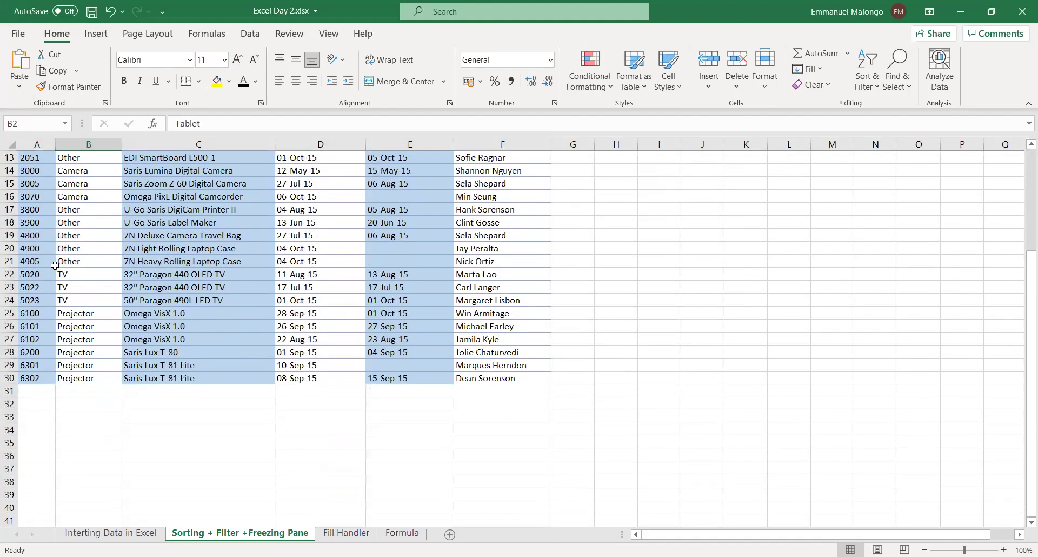
scroll(55, 265, "up", 4)
scroll(5, 222, "down", 1)
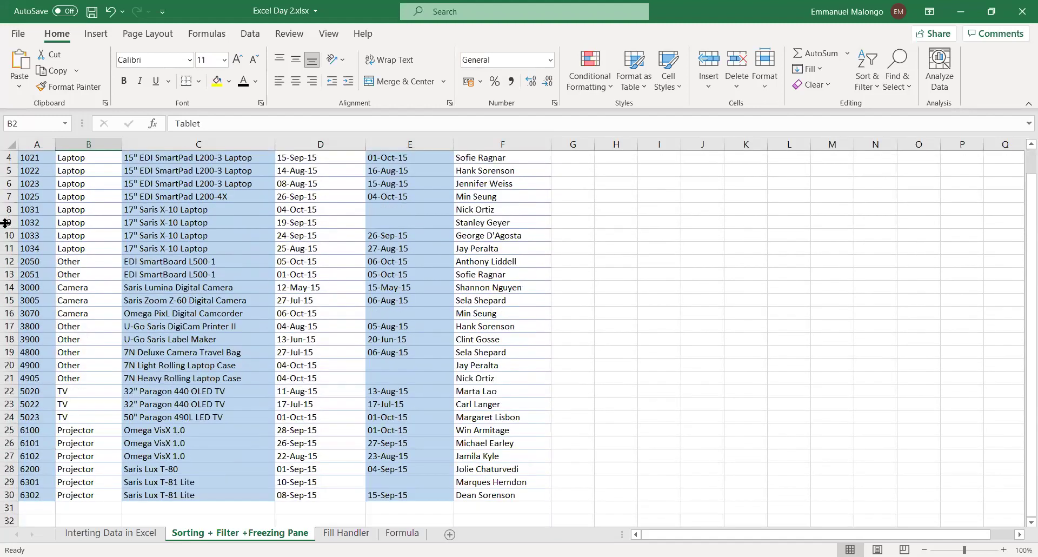
scroll(6, 222, "up", 1)
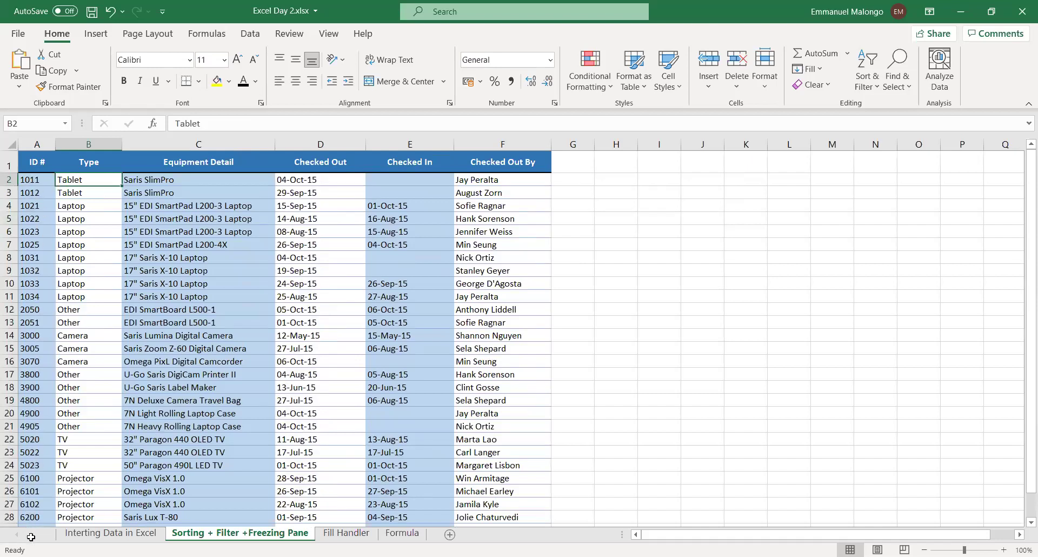
key("Down")
key("Down")
key("Down")
key("Down")
key("Down")
key("Down")
key("Down")
key("Down")
key("Down")
key("Down")
key("Down")
key("Down")
key("Down")
left_click_drag(92, 181, 99, 532)
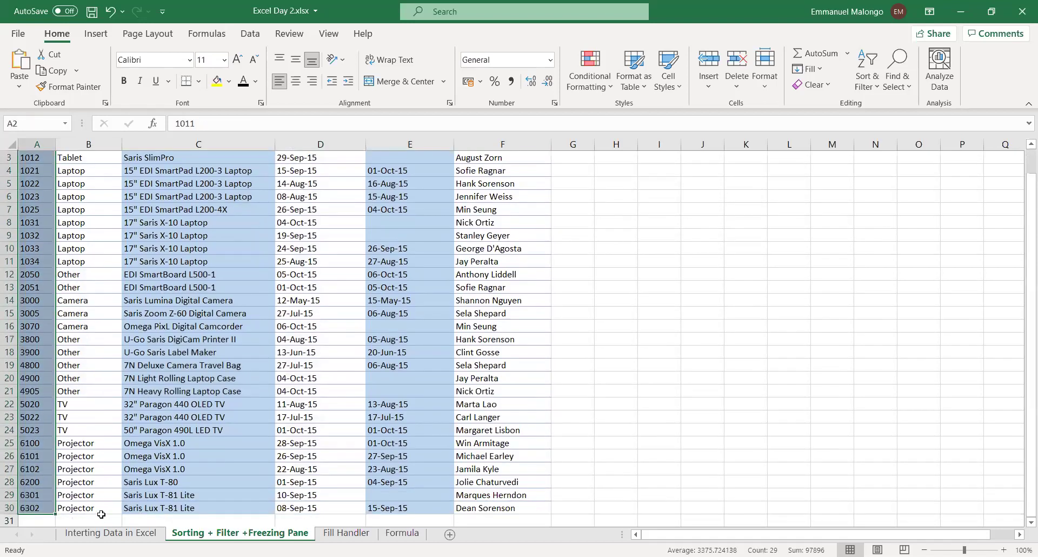
scroll(102, 323, "up", 1)
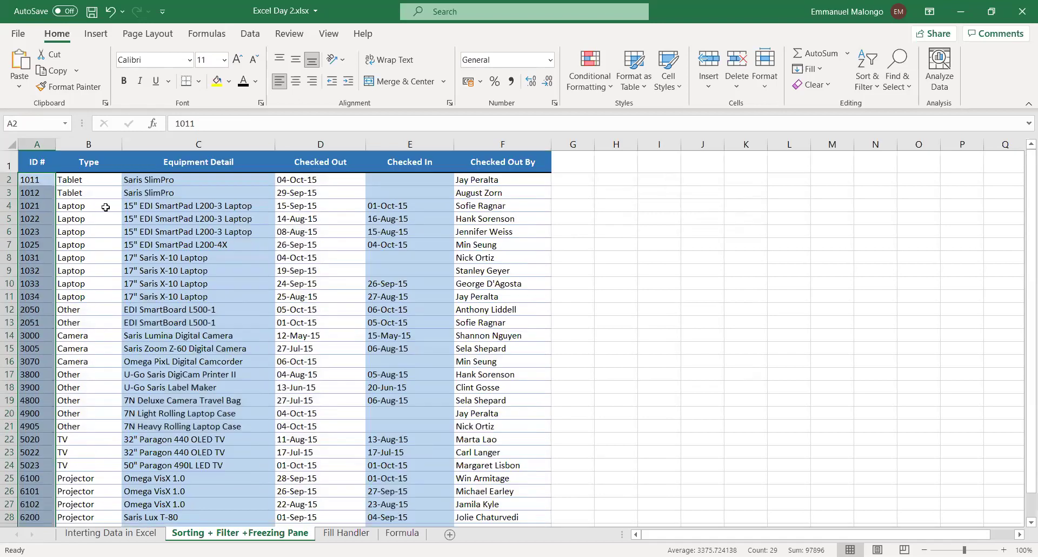
Highlight the Type entries from B2 to B30 to examine how they are arranged under the custom sort.
key("Right")
key("shift+Down")
key("shift+Down")
key("shift+Down")
key("shift+Down")
key("shift+Down")
key("shift+Down")
key("shift+Down")
key("shift+Down")
key("shift+Down")
key("shift+Down")
key("shift+Down")
key("shift+Down")
key("shift+Down")
key("shift+Down")
key("shift+Down")
key("shift+Down")
key("shift+Down")
key("shift+Down")
key("shift+Down")
key("shift+Down")
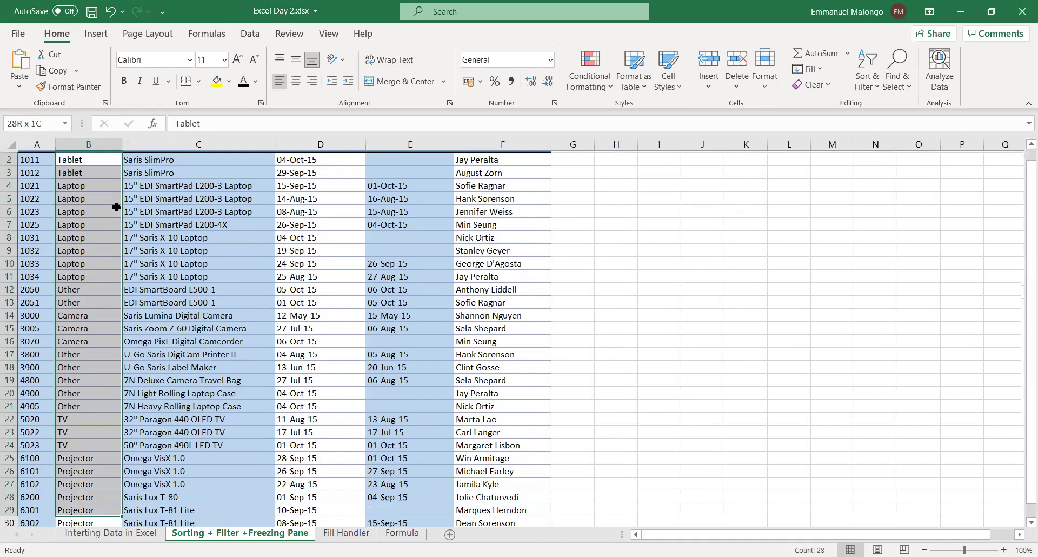
key("shift+Down")
scroll(101, 199, "up", 1)
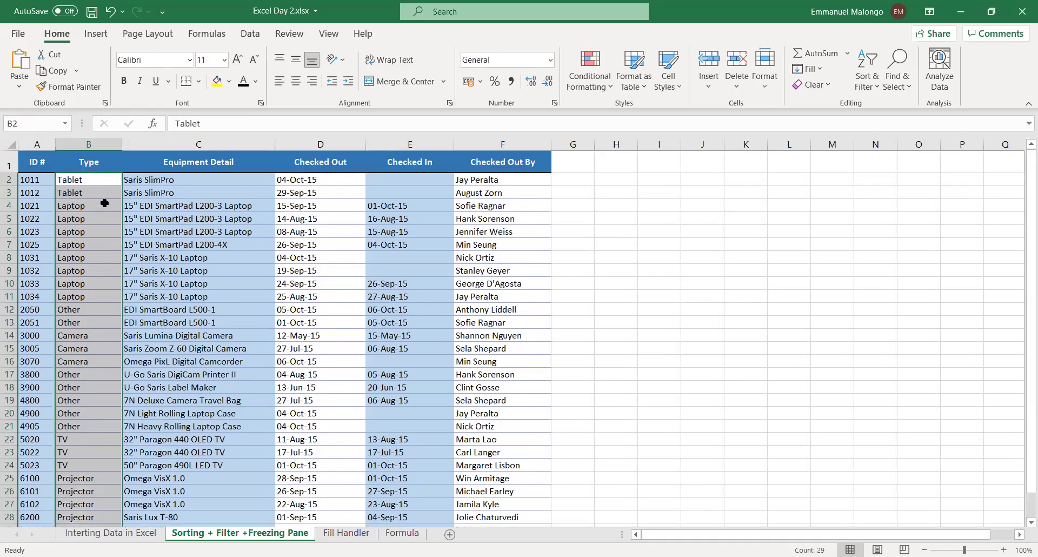
Re-examine the ID # ordering by highlighting parts of the column and finally the whole list from A2 down.
left_click(39, 180)
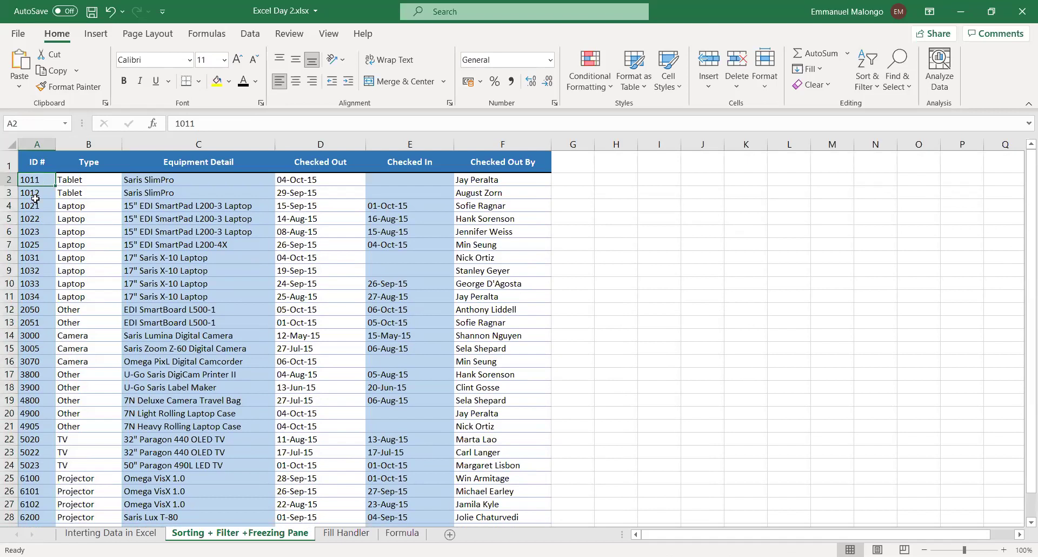
left_click(32, 259)
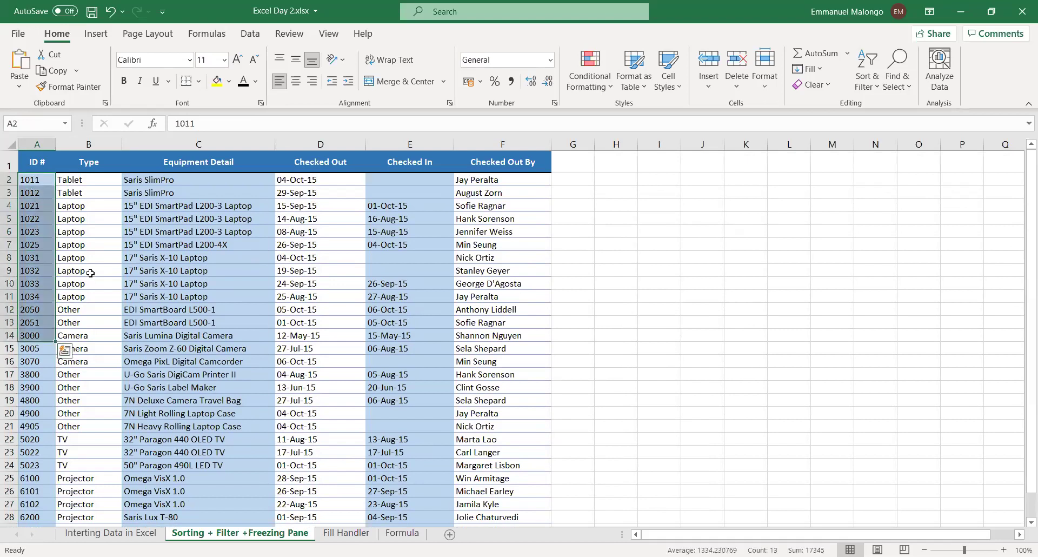
left_click(68, 266)
left_click_drag(29, 182, 54, 322)
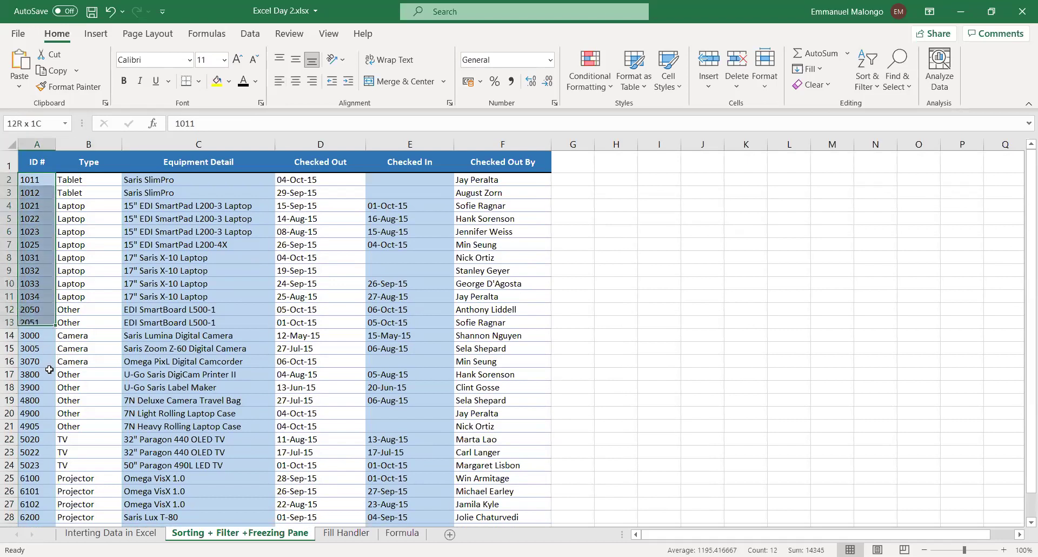
left_click_drag(50, 435, 51, 438)
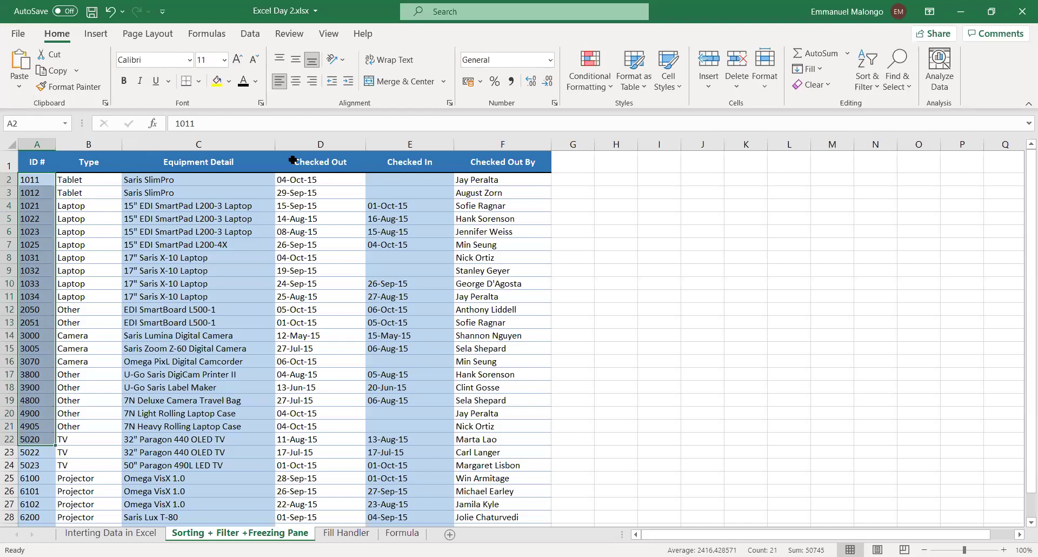
left_click(125, 297)
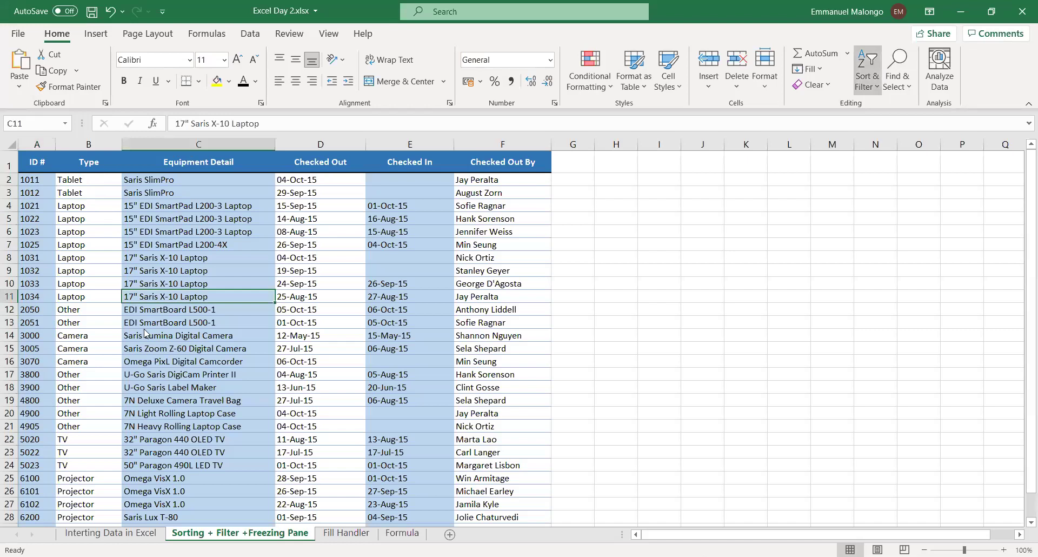
left_click_drag(36, 179, 28, 508)
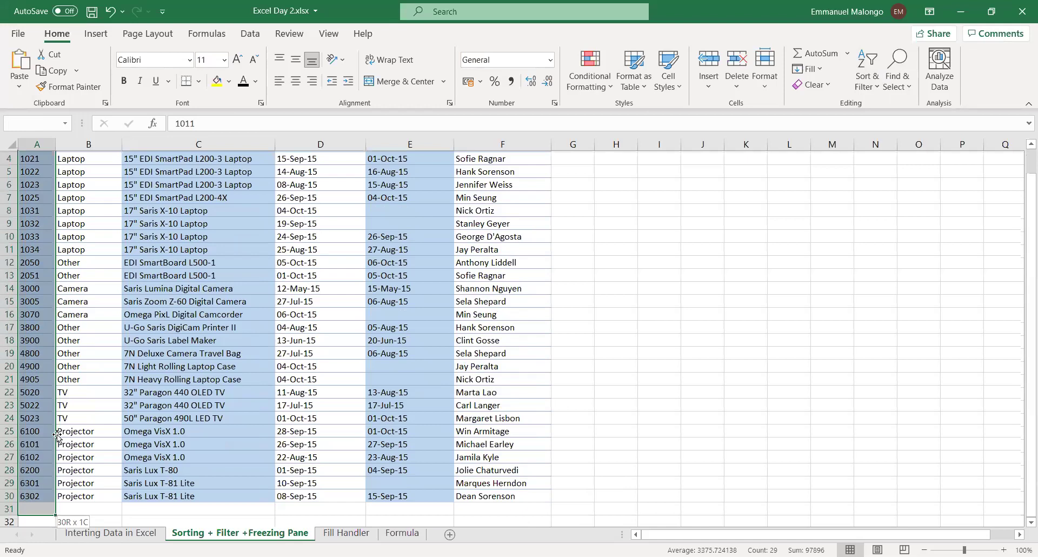
scroll(87, 221, "up", 1)
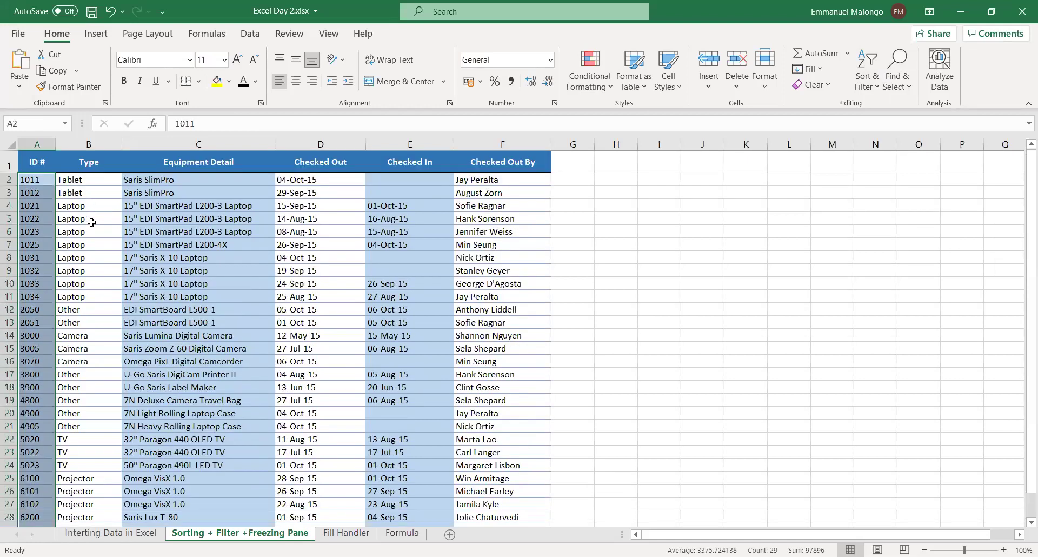
Highlight the Type entries from B2 downward to recheck their order against the ID # and Equipment Detail columns.
left_click(91, 179)
left_click(89, 516, "shift")
left_click_drag(89, 516, 86, 527)
left_click(47, 352)
scroll(50, 227, "up", 1)
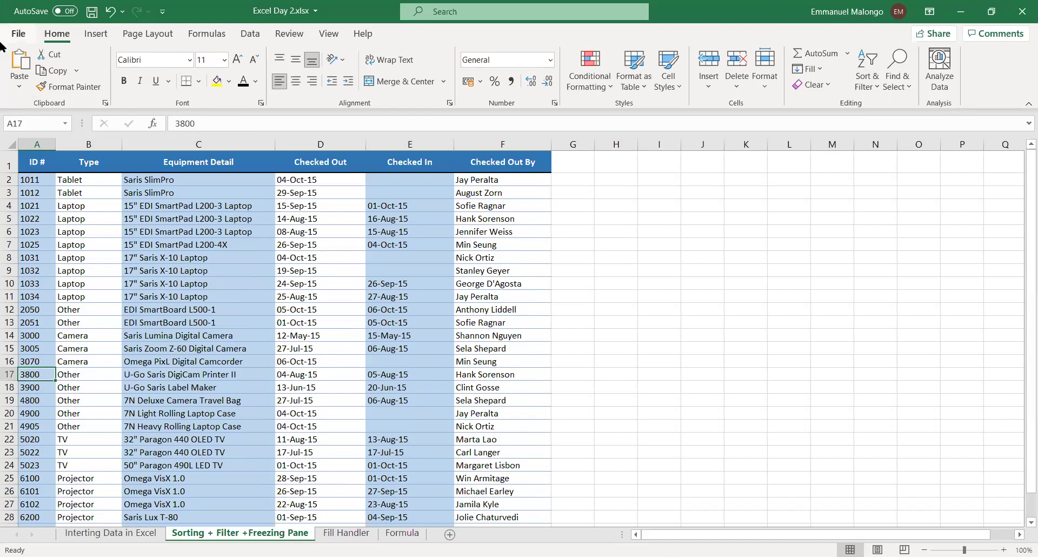
left_click(181, 218)
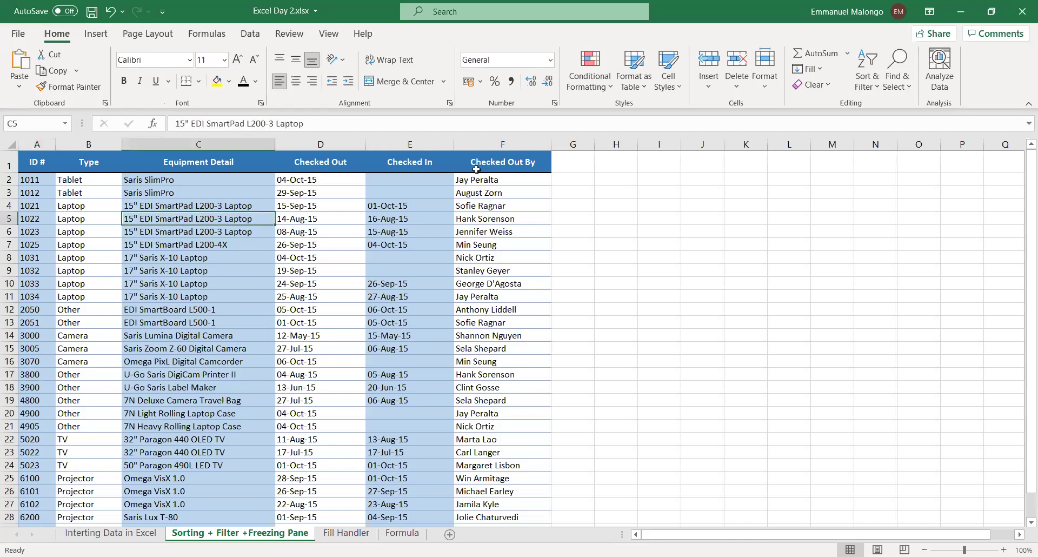
left_click(877, 85)
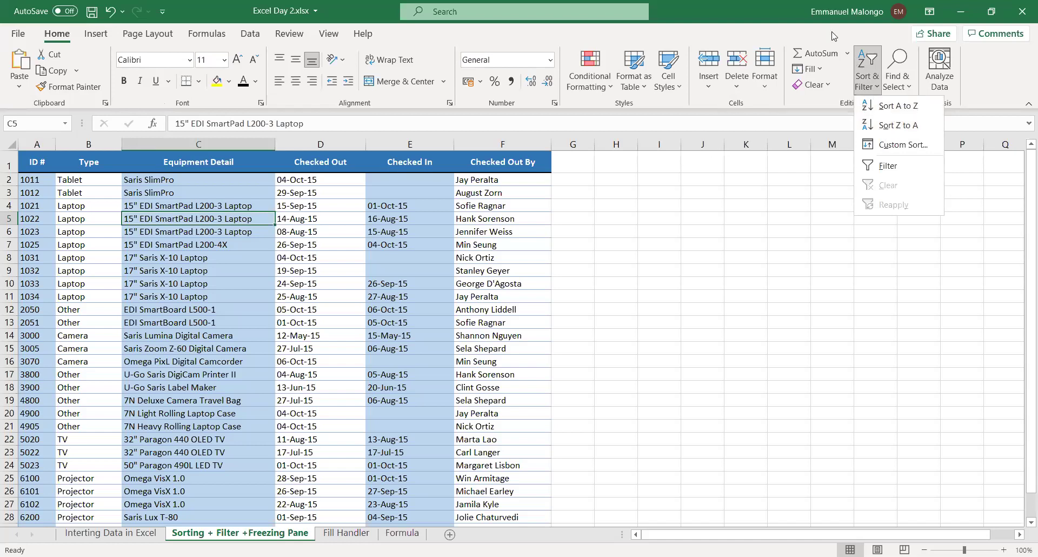
left_click(869, 79)
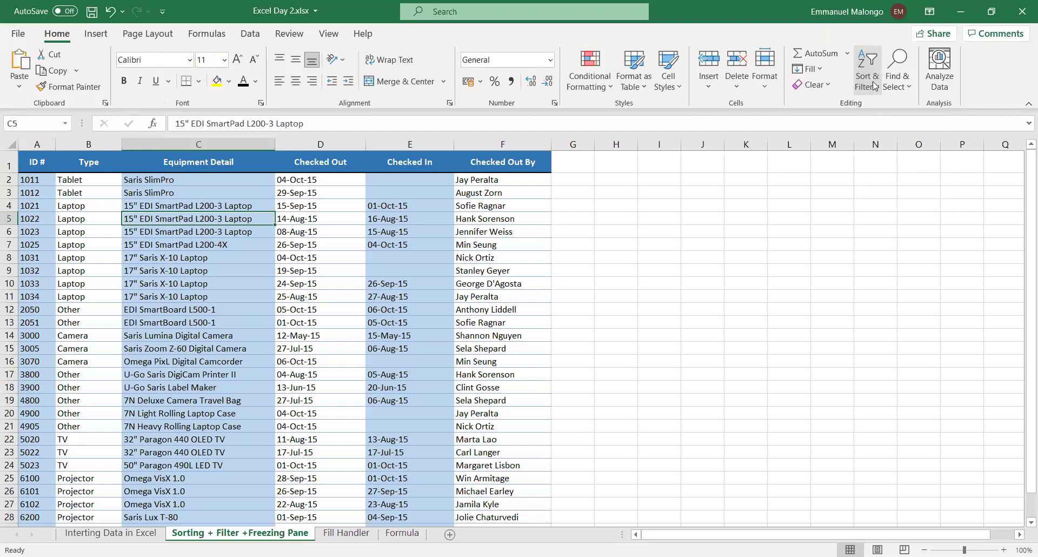
left_click(873, 84)
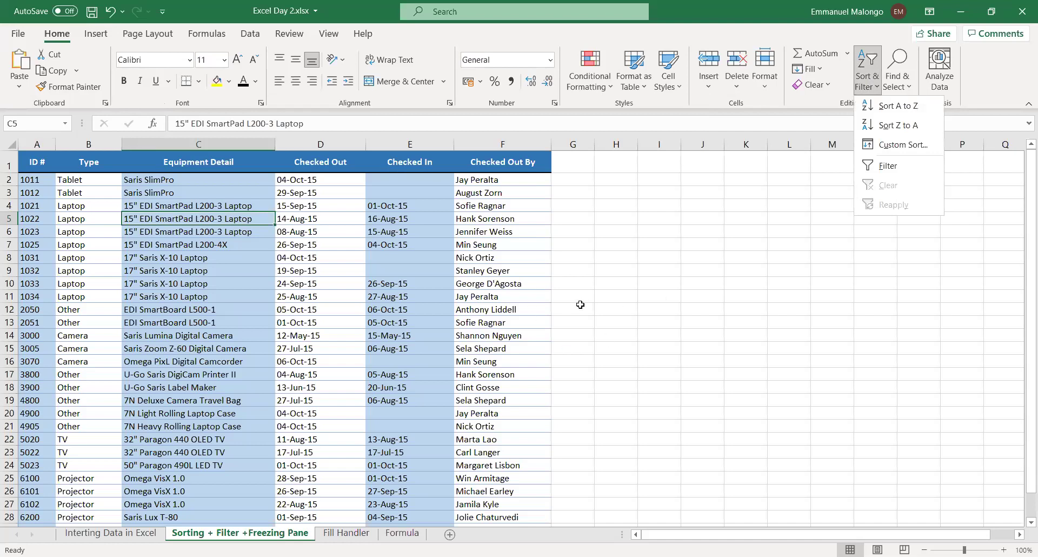
scroll(648, 239, "down", 2)
scroll(665, 223, "up", 2)
left_click(707, 209)
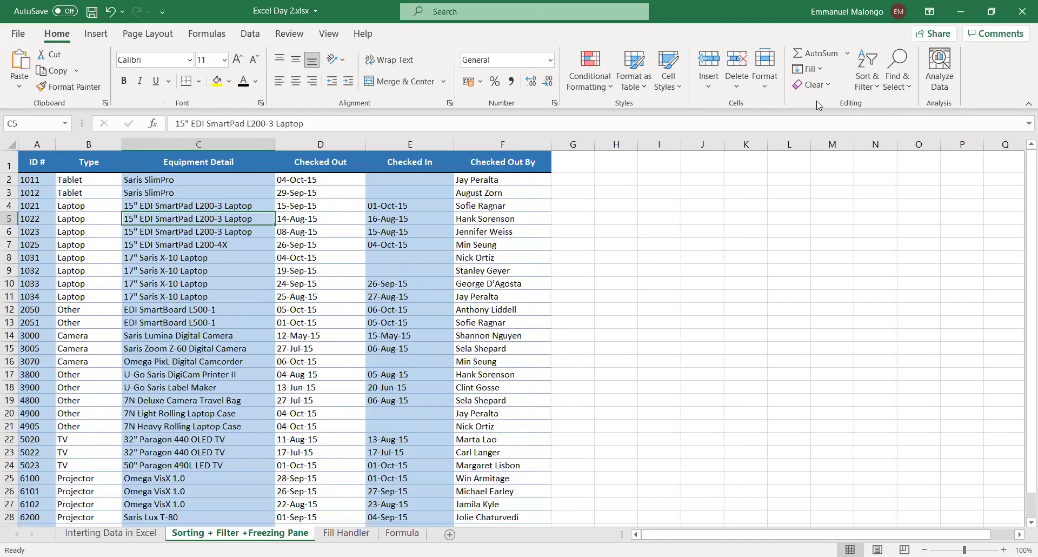
left_click(872, 84)
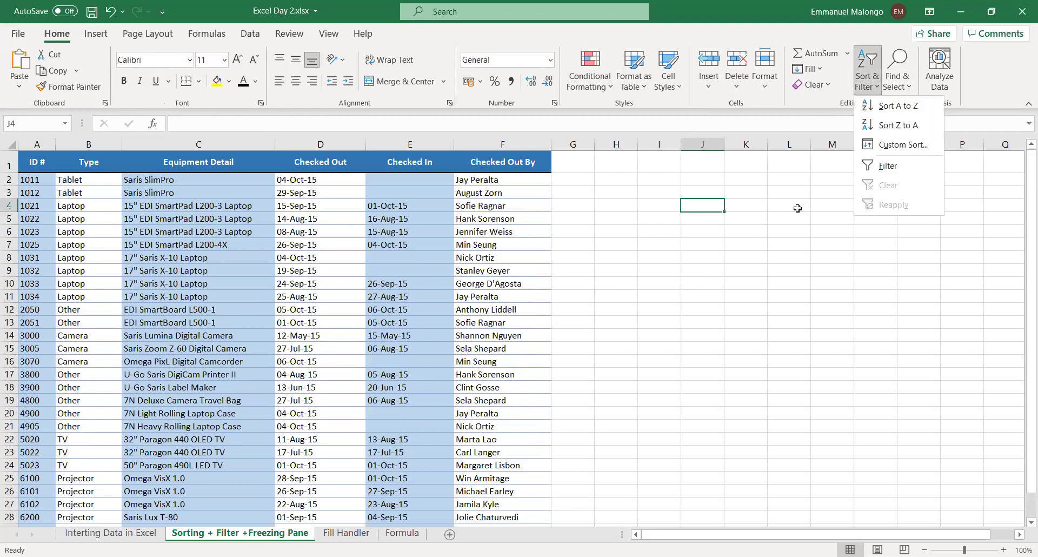
left_click(704, 202)
key("Up")
key("Up")
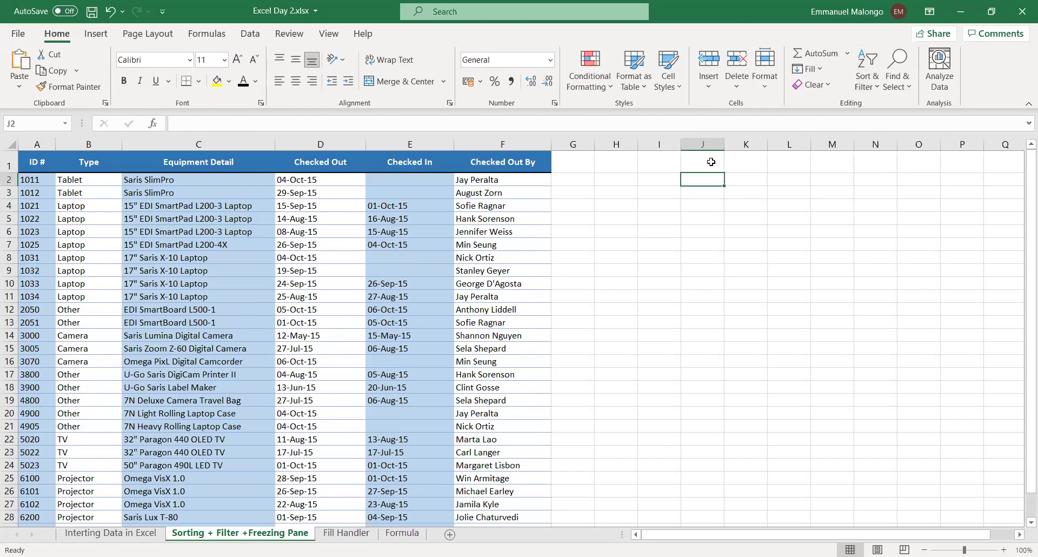
key("Up")
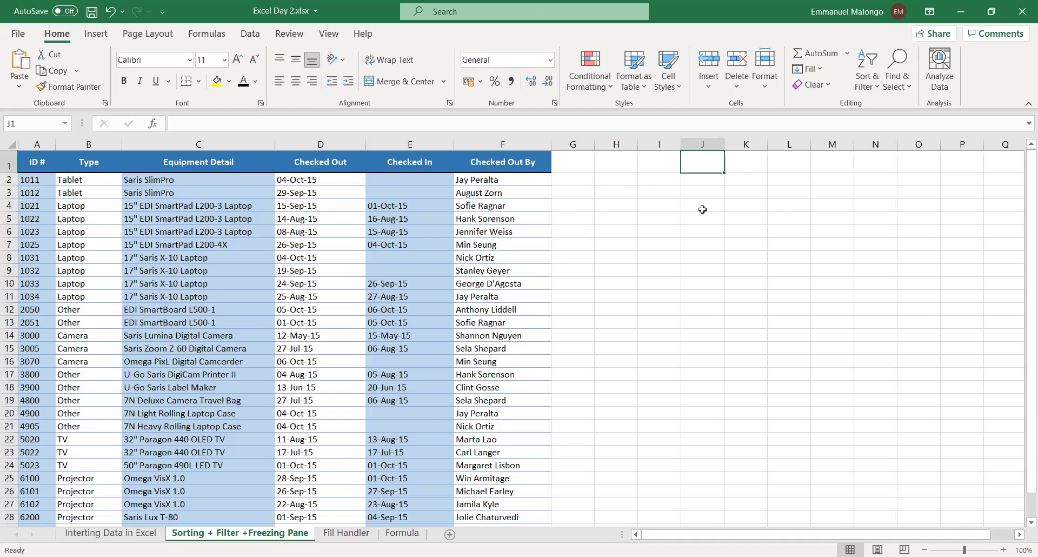
Examine the Checked Out By entries down the table and compare them with the Type column.
scroll(343, 276, "down", 2)
scroll(345, 278, "up", 2)
left_click(478, 184)
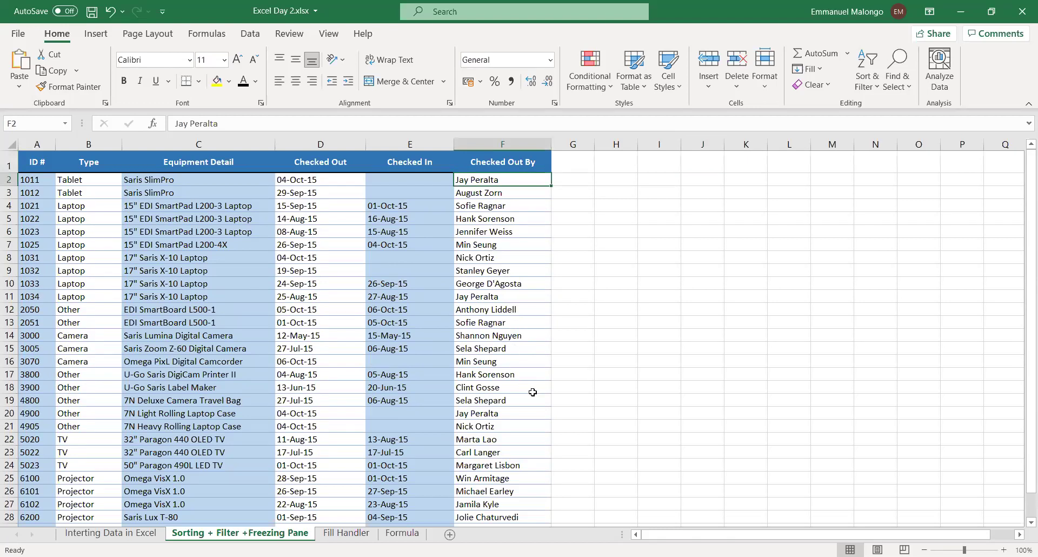
scroll(532, 392, "down", 2)
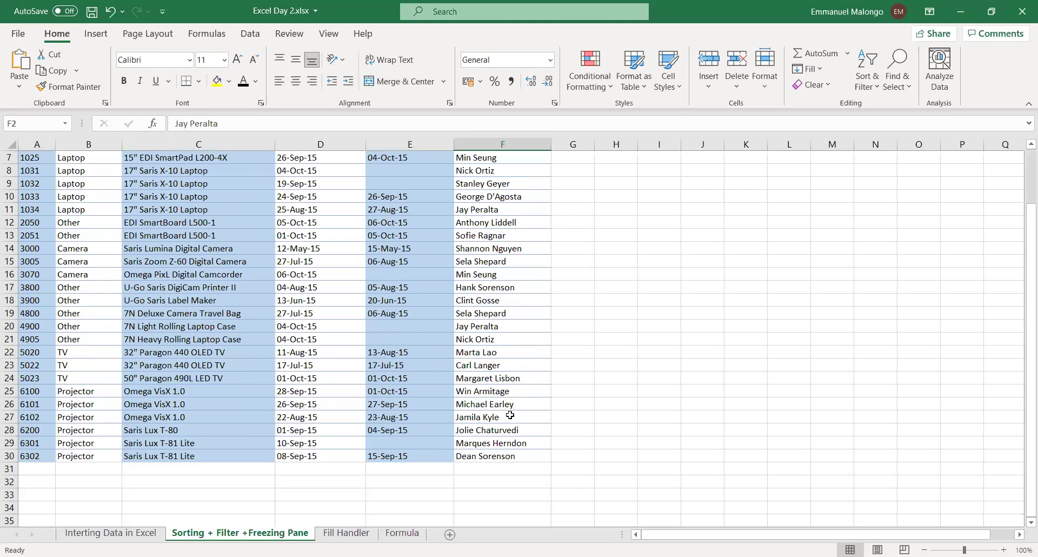
scroll(521, 298, "up", 2)
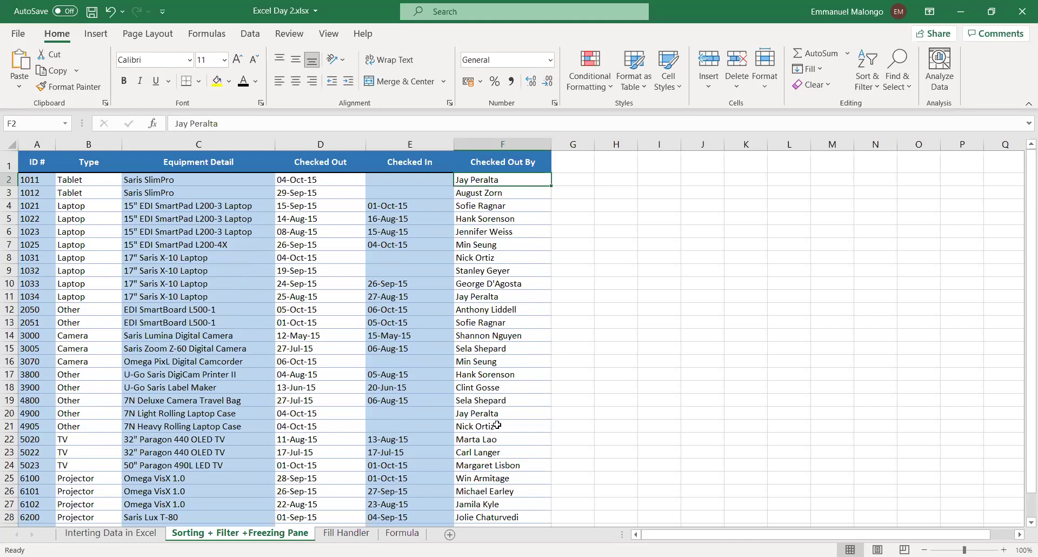
left_click_drag(486, 259, 490, 232)
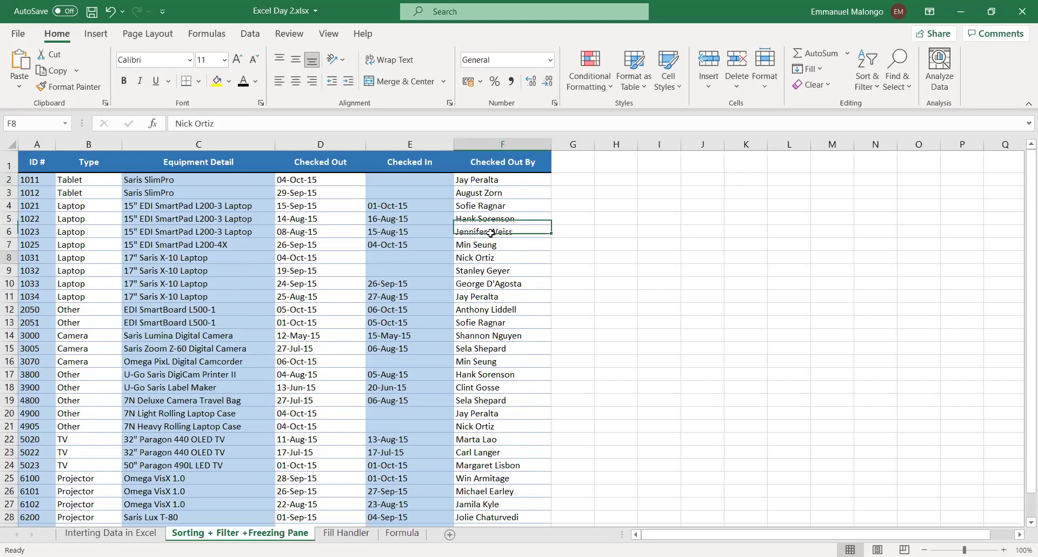
left_click(482, 274)
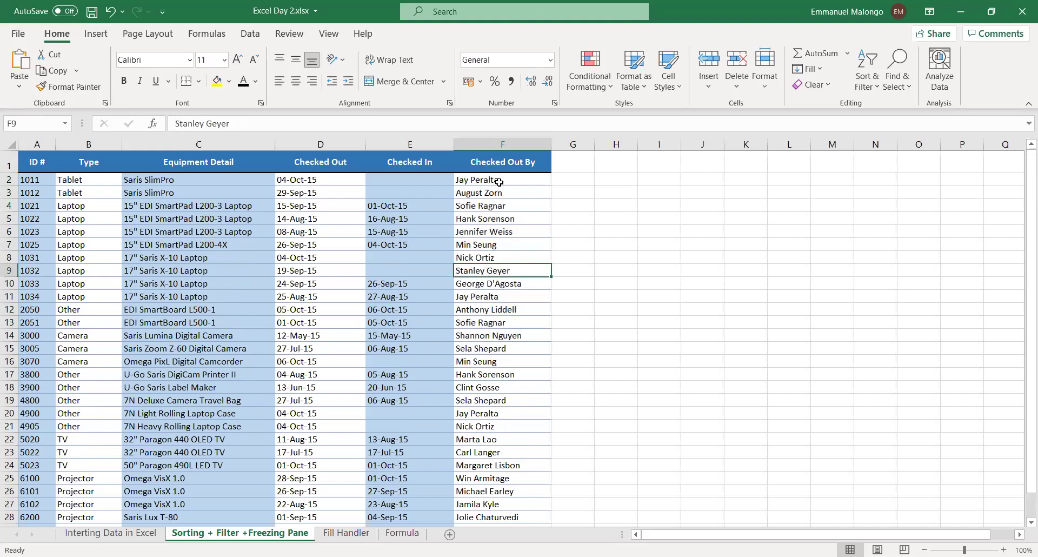
left_click(521, 183)
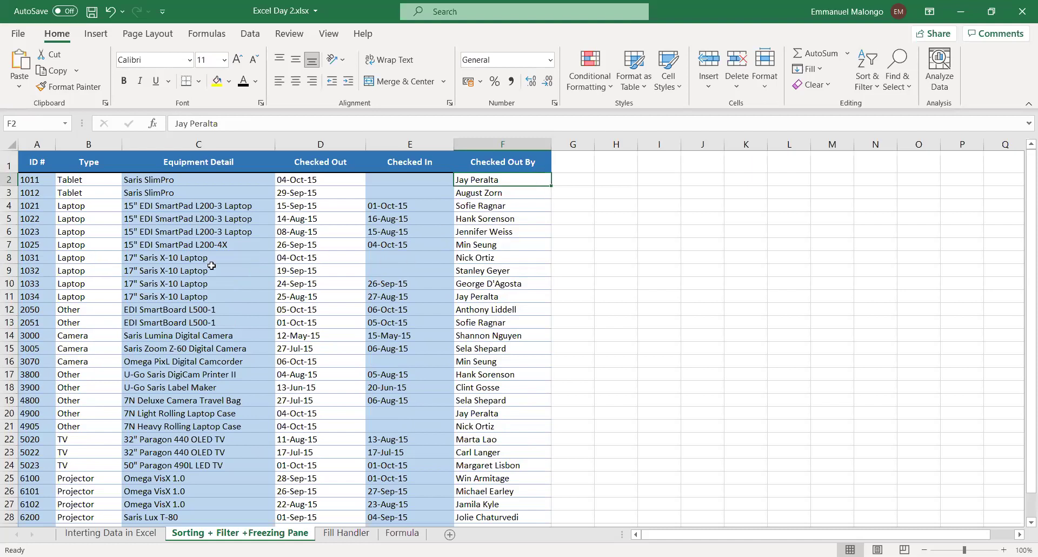
left_click(72, 181)
left_click(81, 271)
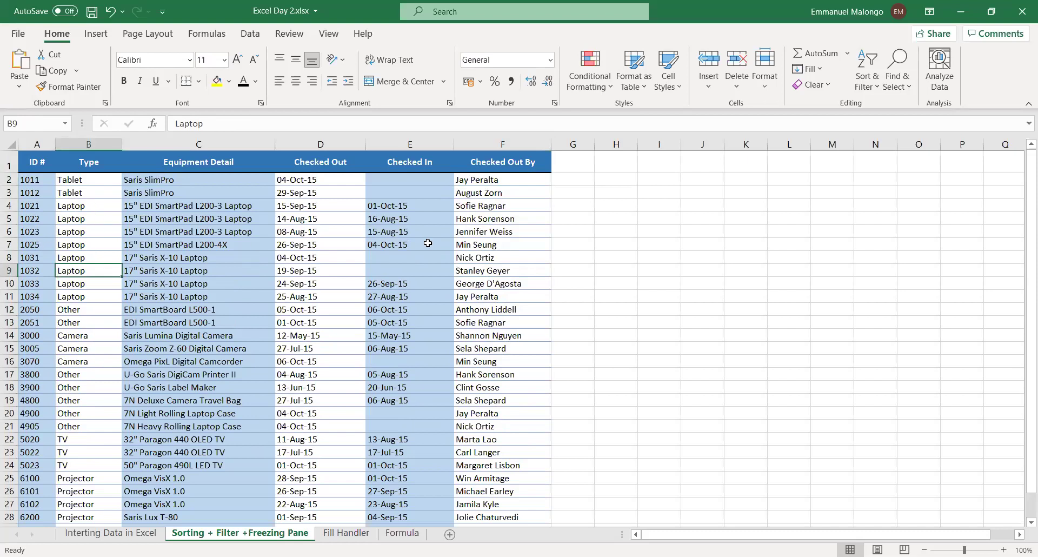
Turn on Filter for the equipment table and circle the filter arrow of every column header.
left_click(875, 84)
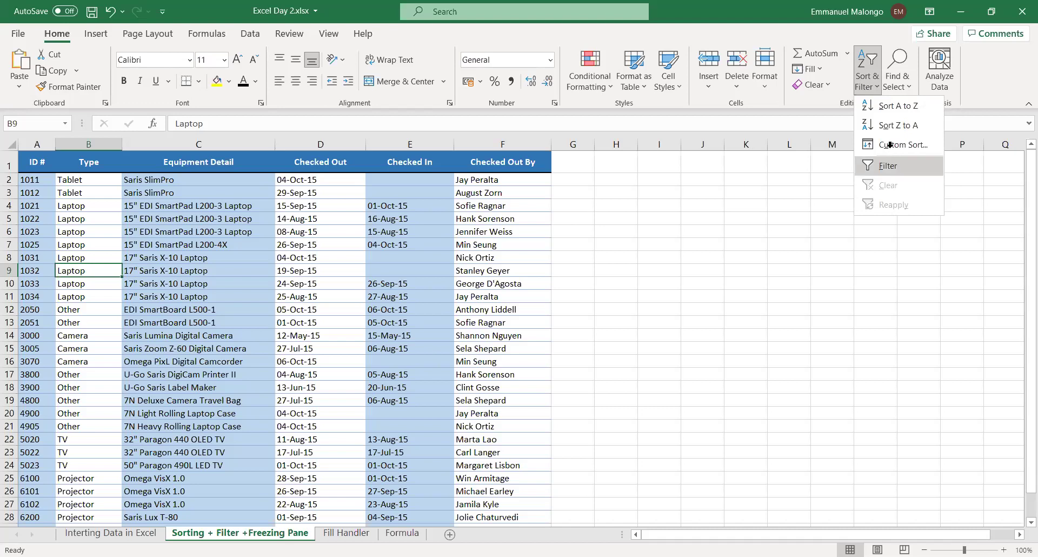
key("Return")
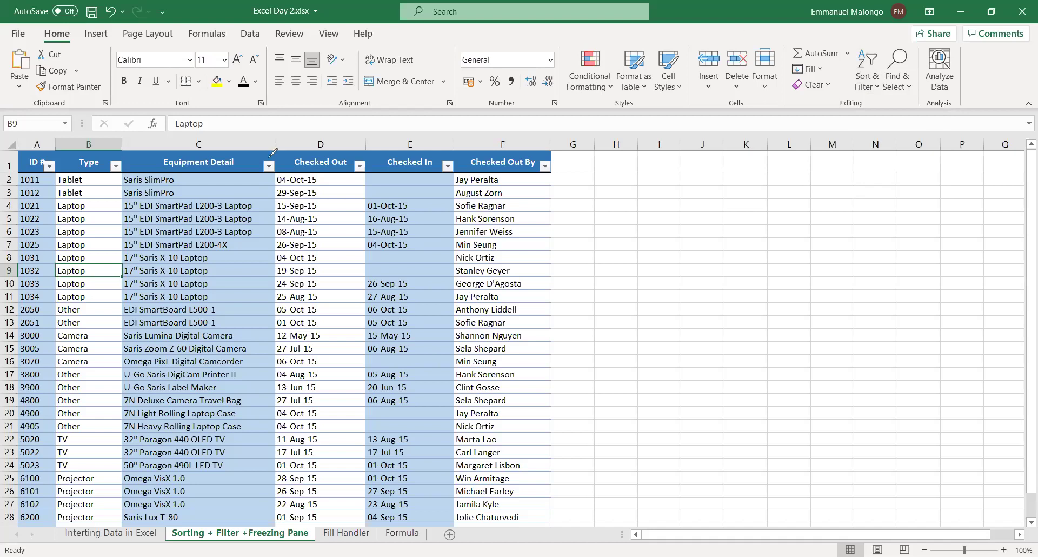
mouse_move(114, 156)
left_mouse_down()
mouse_move(126, 171)
mouse_move(110, 157)
left_mouse_up()
left_click_drag(56, 183, 51, 153)
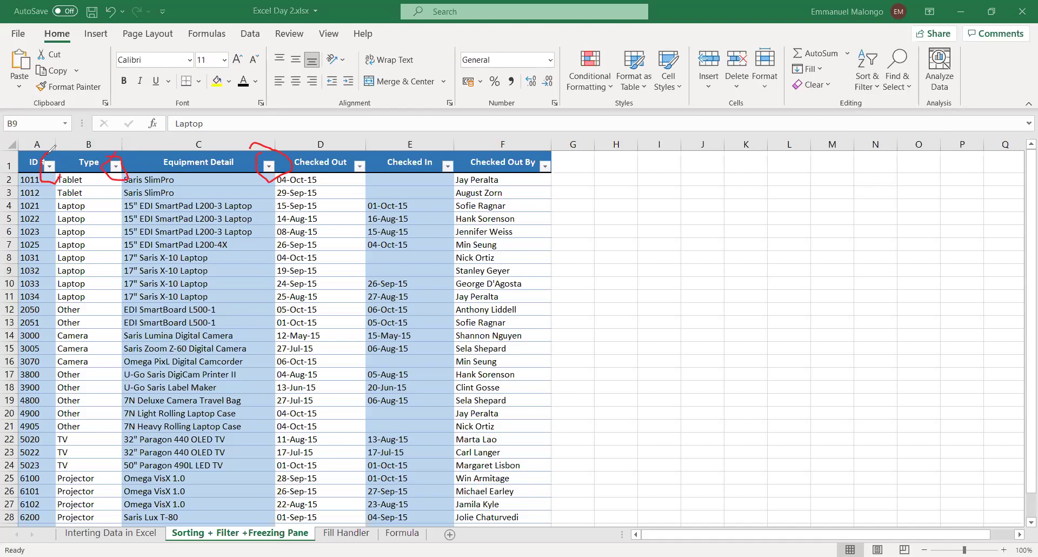
left_click_drag(354, 144, 351, 174)
left_click_drag(449, 173, 453, 154)
mouse_move(545, 184)
left_mouse_down()
mouse_move(556, 163)
mouse_move(546, 150)
left_mouse_up()
Look through the ID # column's filter list, then close it without filtering anything.
left_click(49, 167)
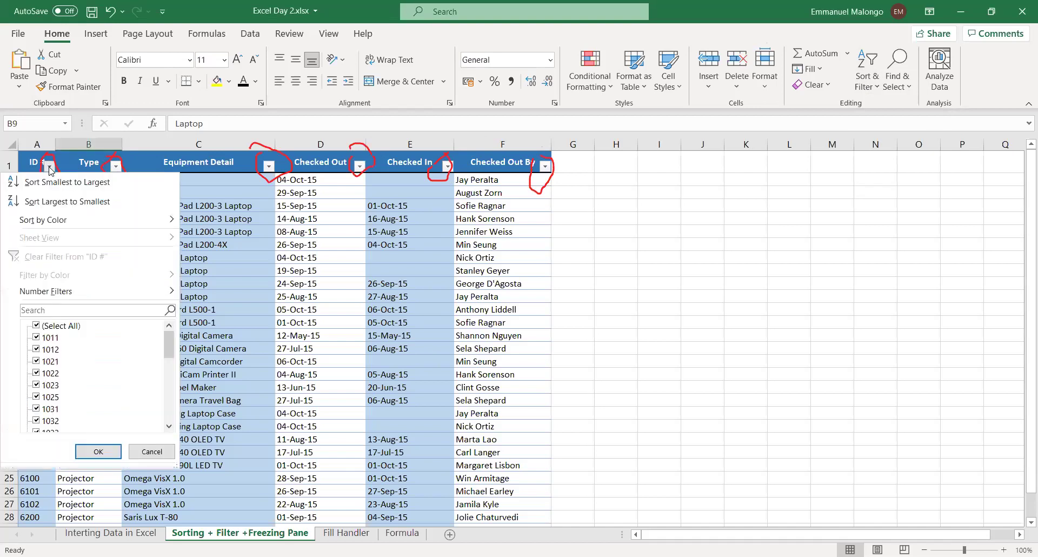
scroll(109, 373, "down", 1)
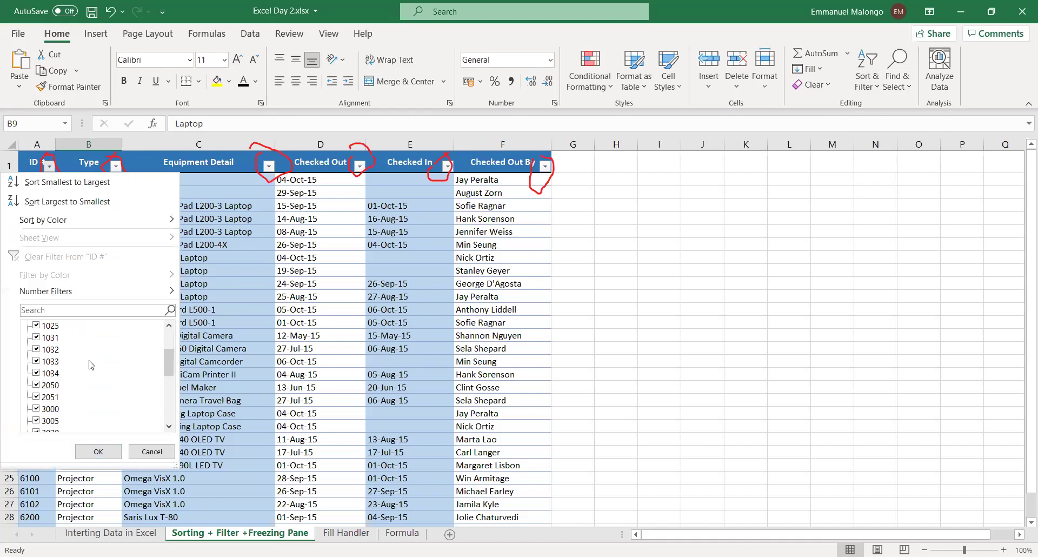
scroll(94, 357, "up", 1)
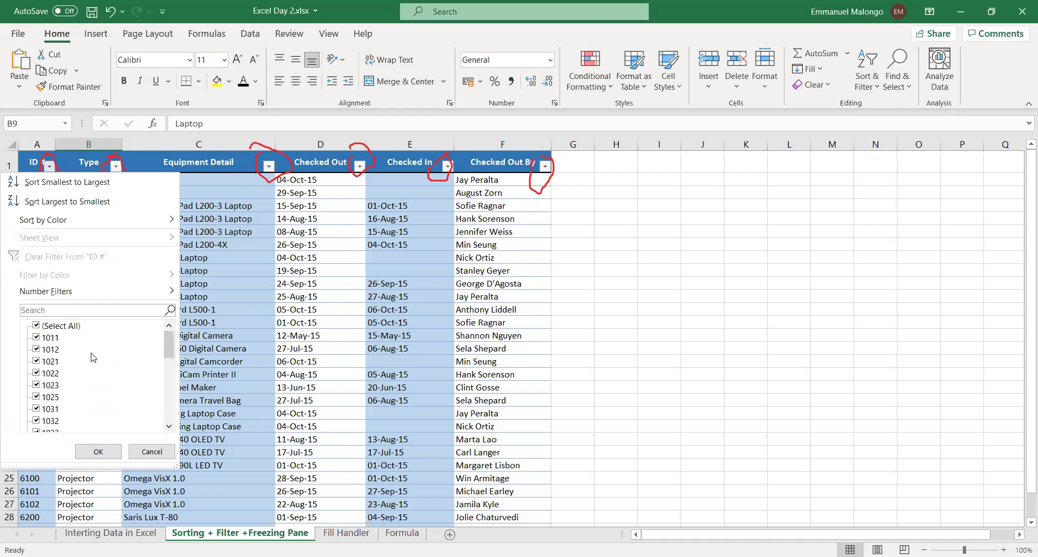
scroll(97, 359, "down", 4)
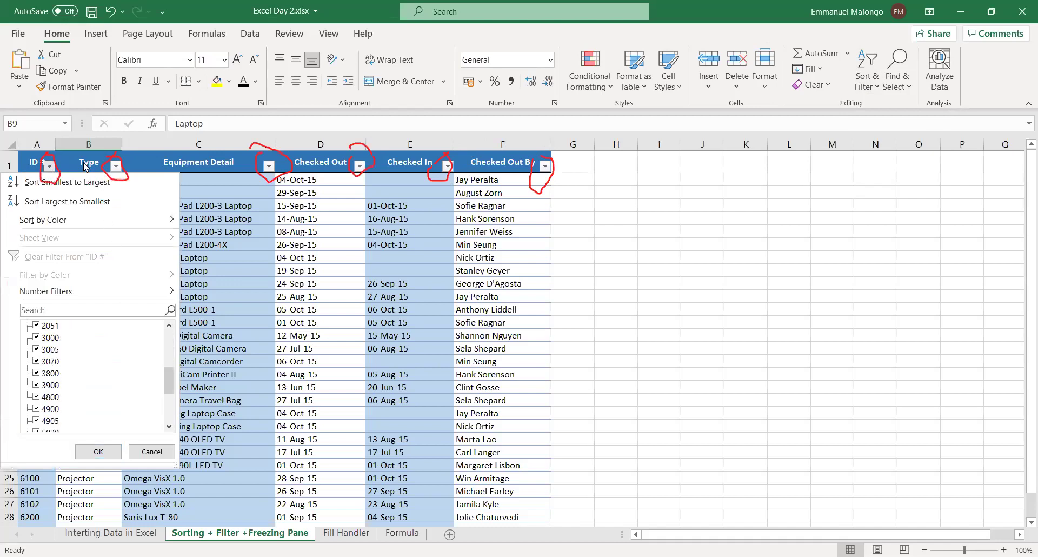
key("Escape")
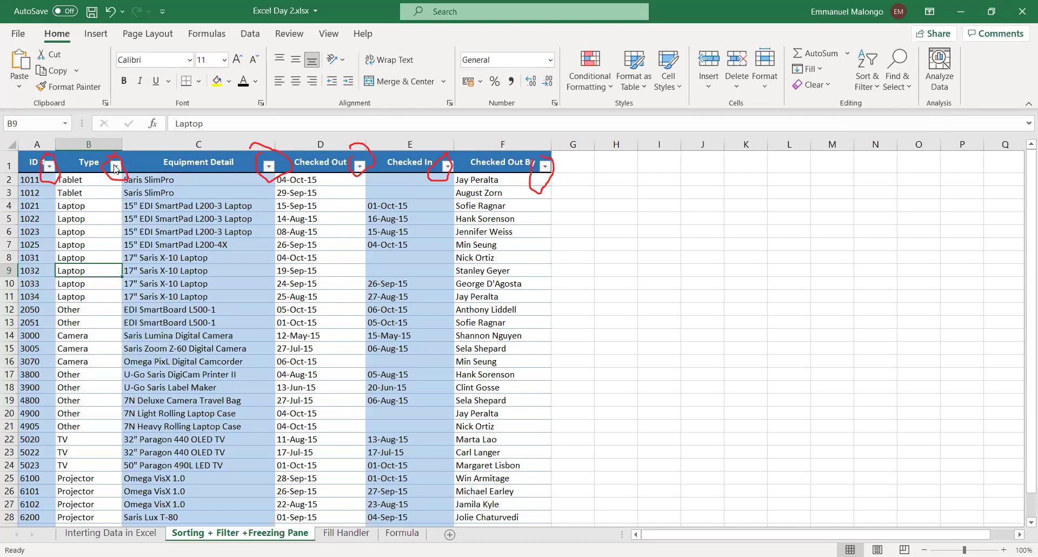
Filter the Type column to Camera only, excluding Laptop, Other, Projector, Tablet and TV.
left_click(115, 166)
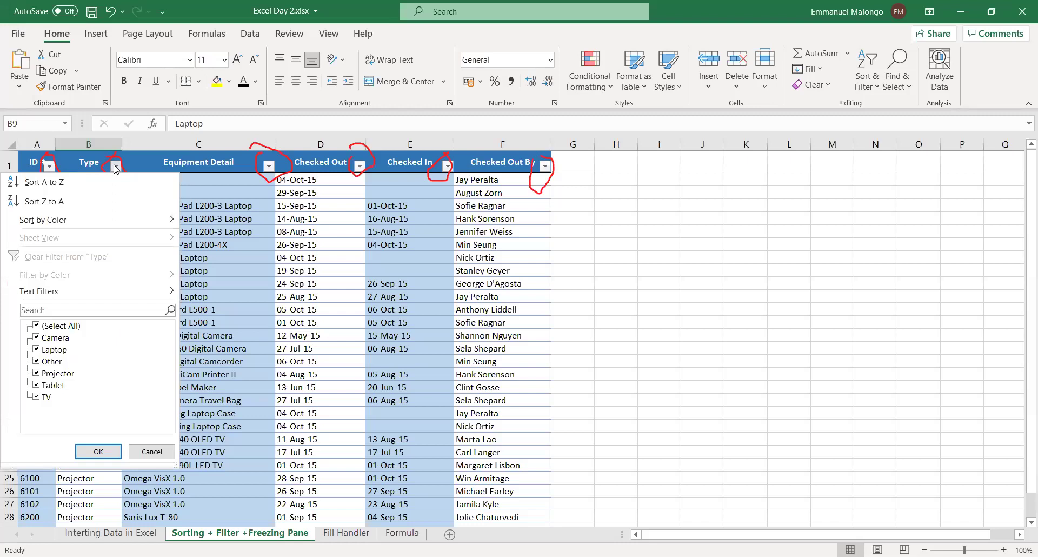
left_click(36, 350)
left_click(37, 362)
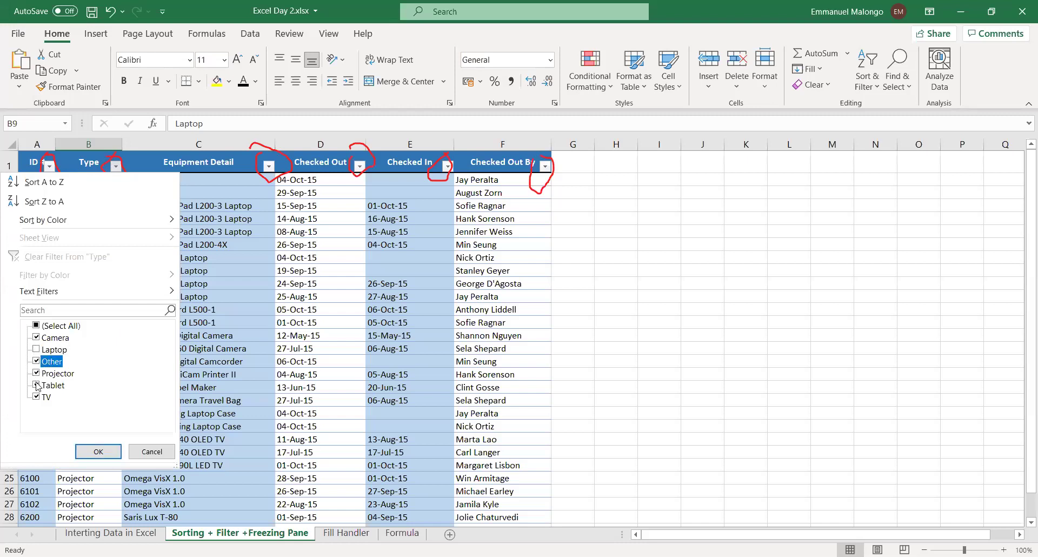
left_click(37, 373)
left_click(36, 385)
left_click(37, 397)
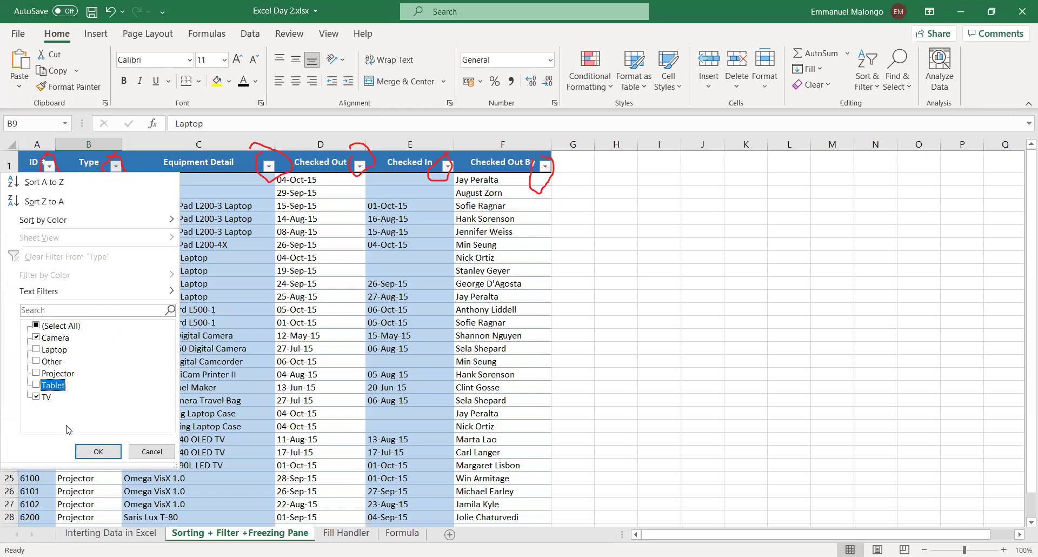
left_click(95, 451)
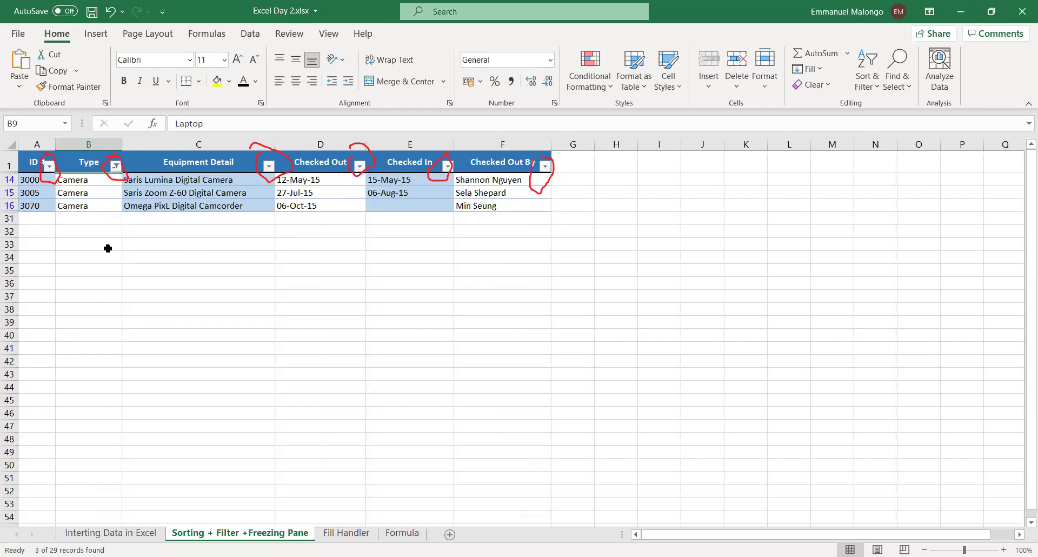
Select all values in the Type filter to show every record again.
left_click(115, 166)
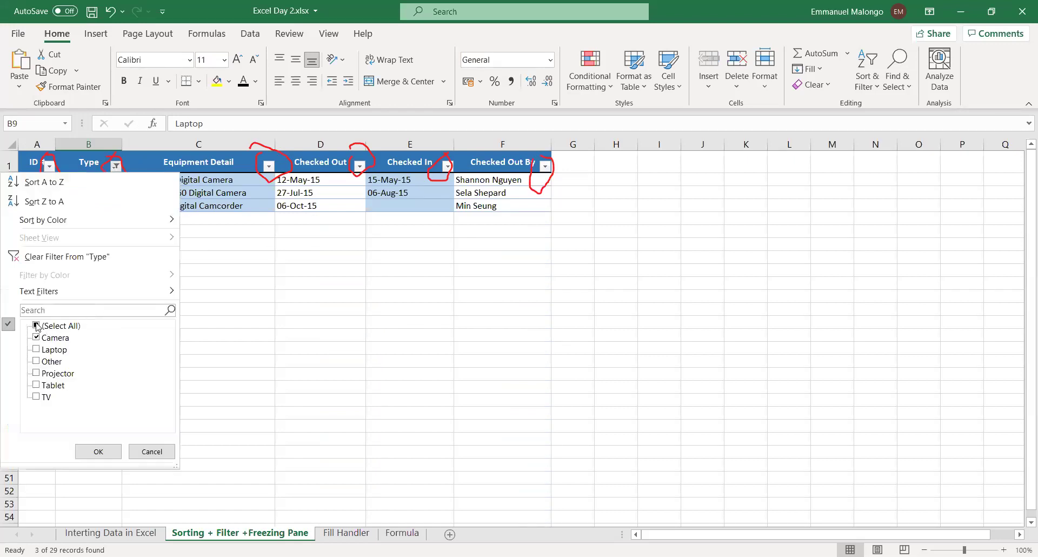
left_click(37, 326)
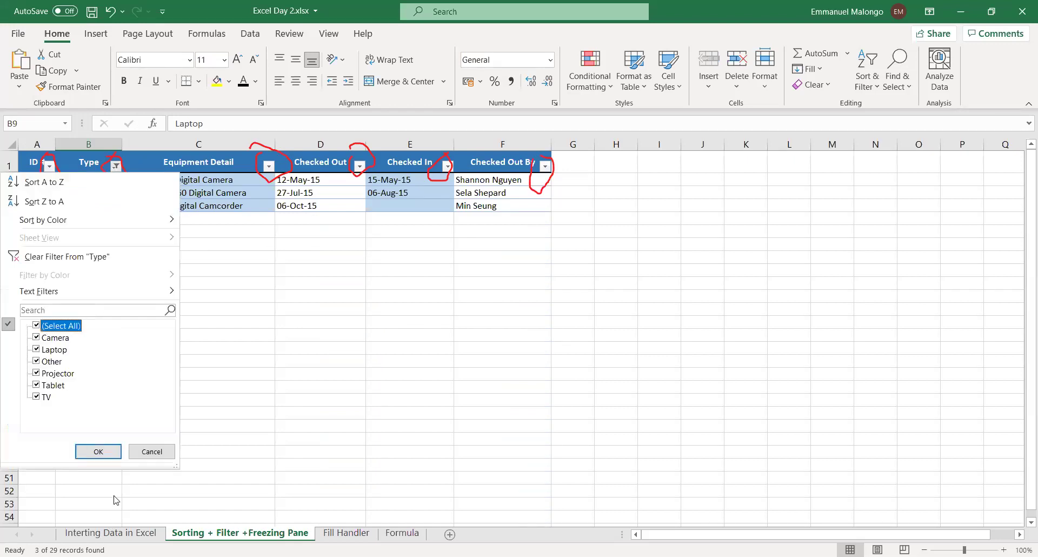
left_click(105, 449)
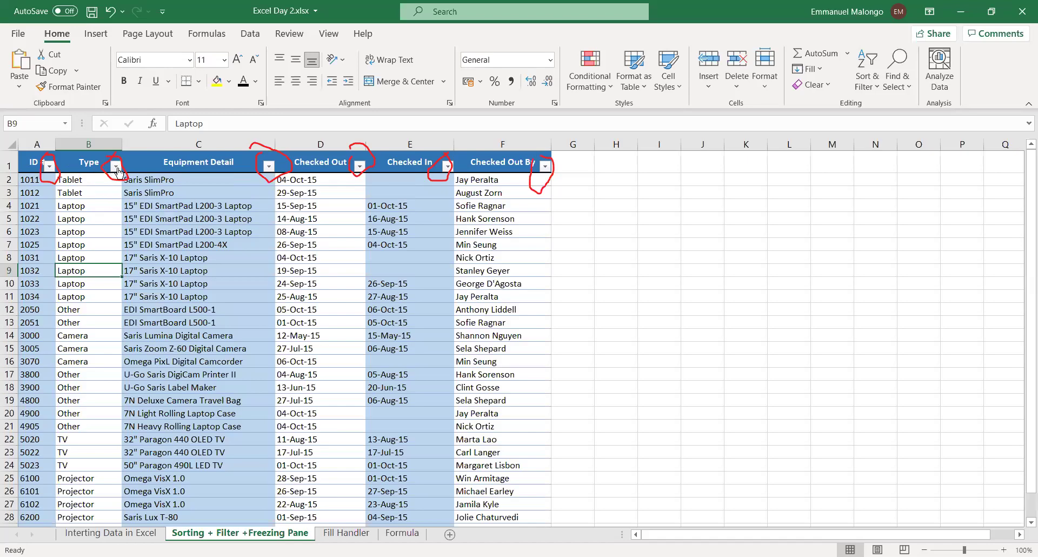
Filter the Type column to Laptop only, excluding Camera, Other, Projector, Tablet and TV.
left_click(117, 167)
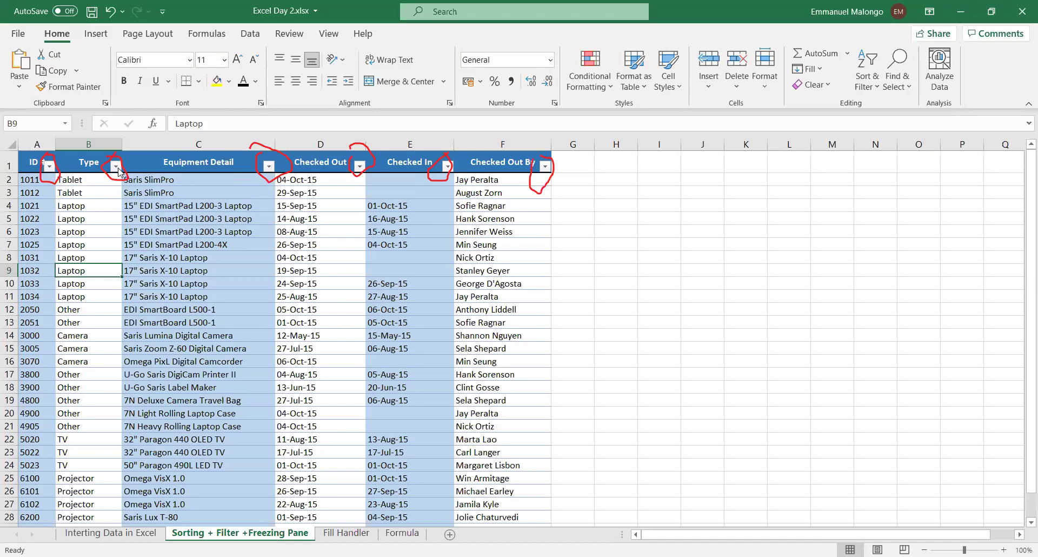
left_click(37, 337)
left_click(37, 361)
left_click(36, 384)
left_click(36, 373)
left_click(36, 396)
left_click(96, 457)
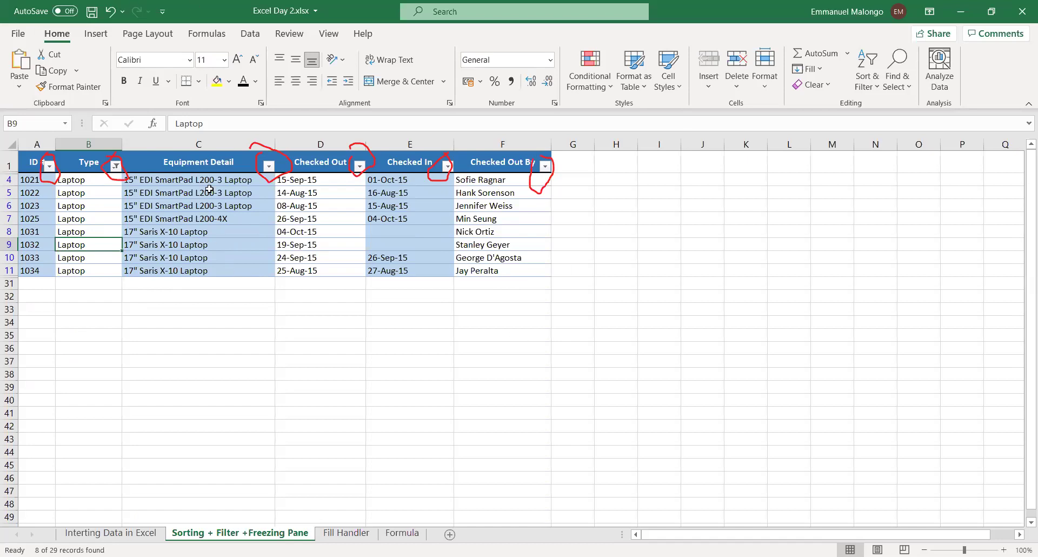
Turn off Filter for the equipment table and bring up the sort and filter options again.
left_click(880, 92)
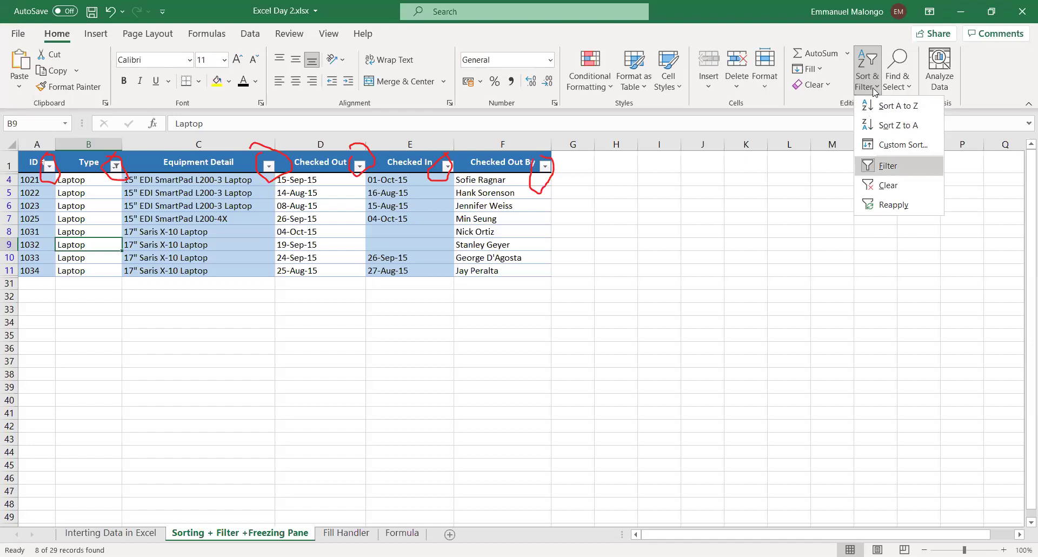
left_click(875, 81)
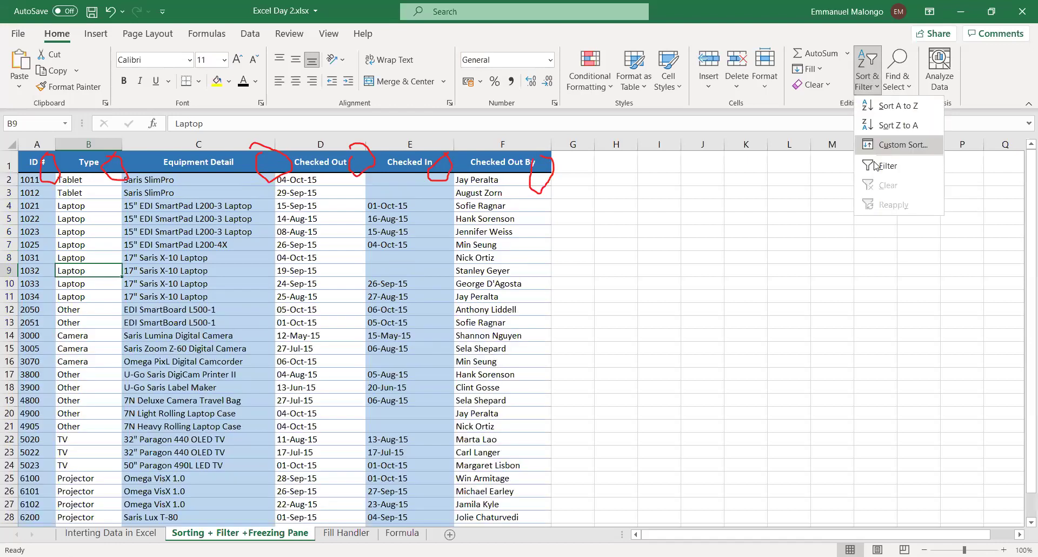
Turn on Filter for the equipment table and filter the Checked Out By column to only the borrower of item 1011.
left_click(873, 166)
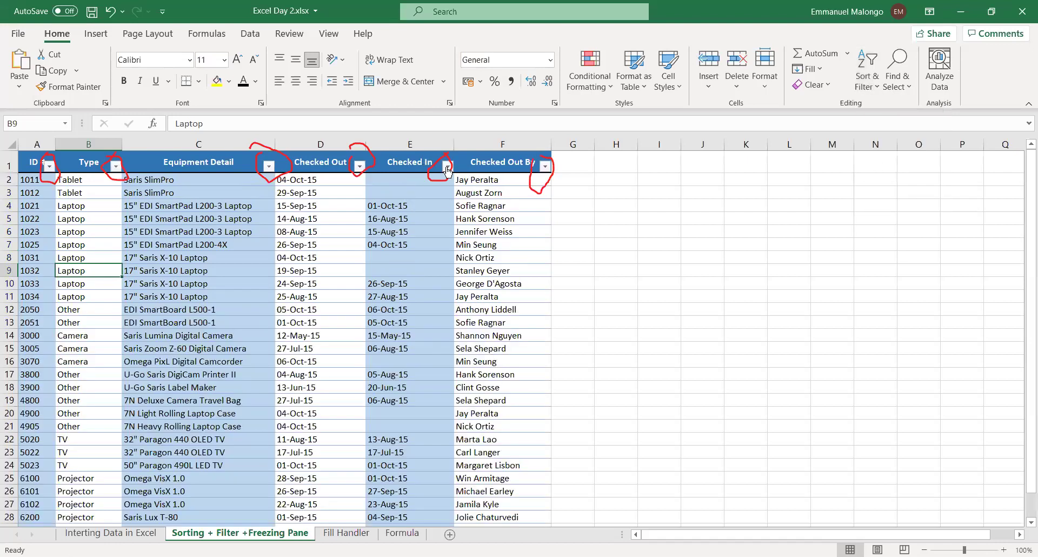
left_click(545, 166)
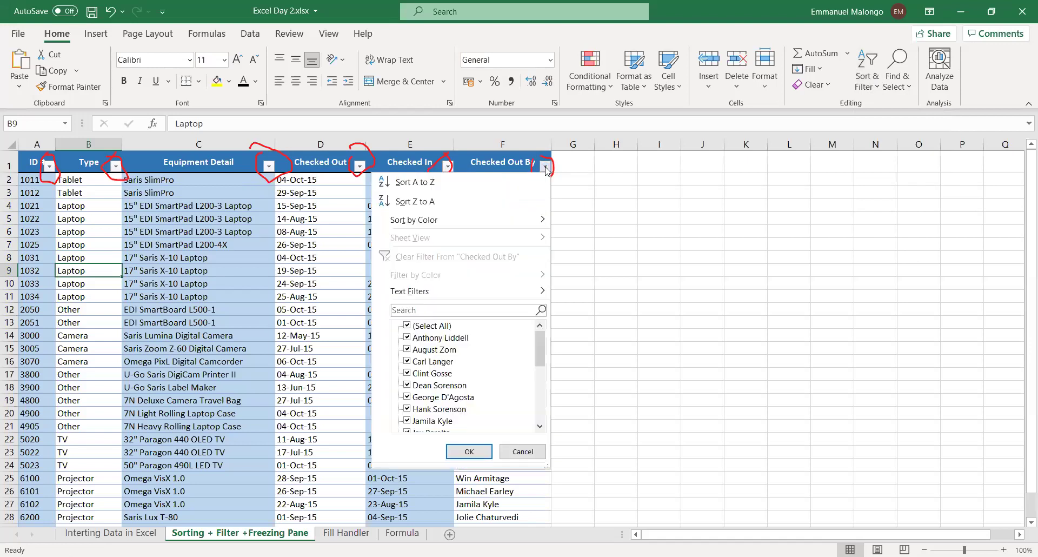
scroll(402, 415, "down", 1)
left_click(404, 409)
key("Down")
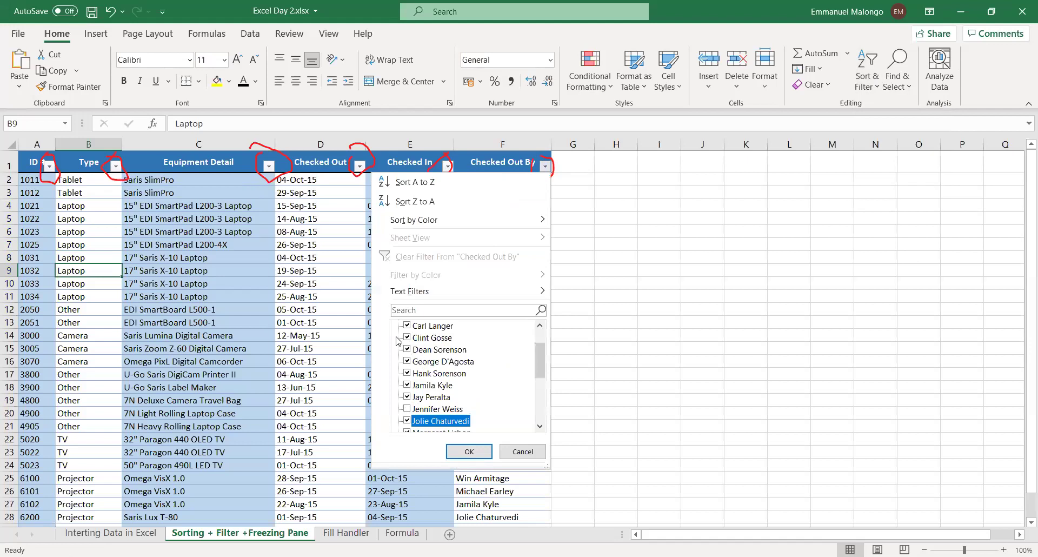
scroll(399, 338, "up", 1)
left_click(407, 325)
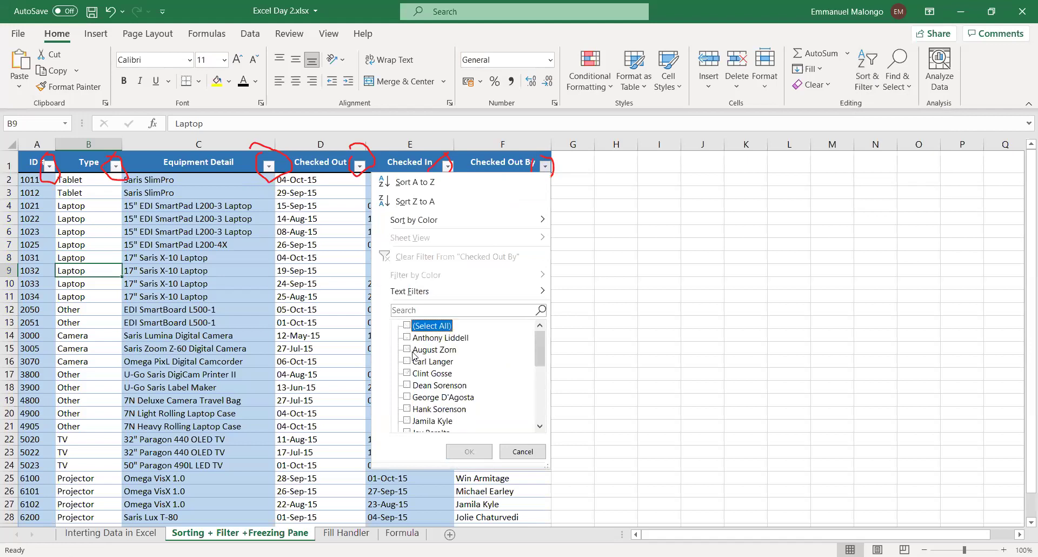
scroll(410, 400, "down", 1)
left_click(407, 397)
scroll(449, 427, "down", 2)
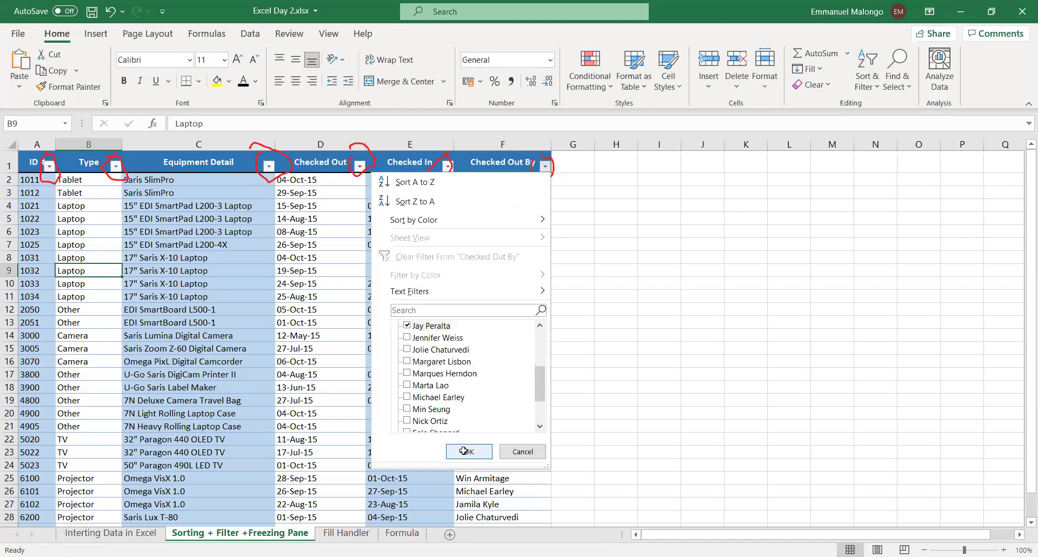
left_click(464, 451)
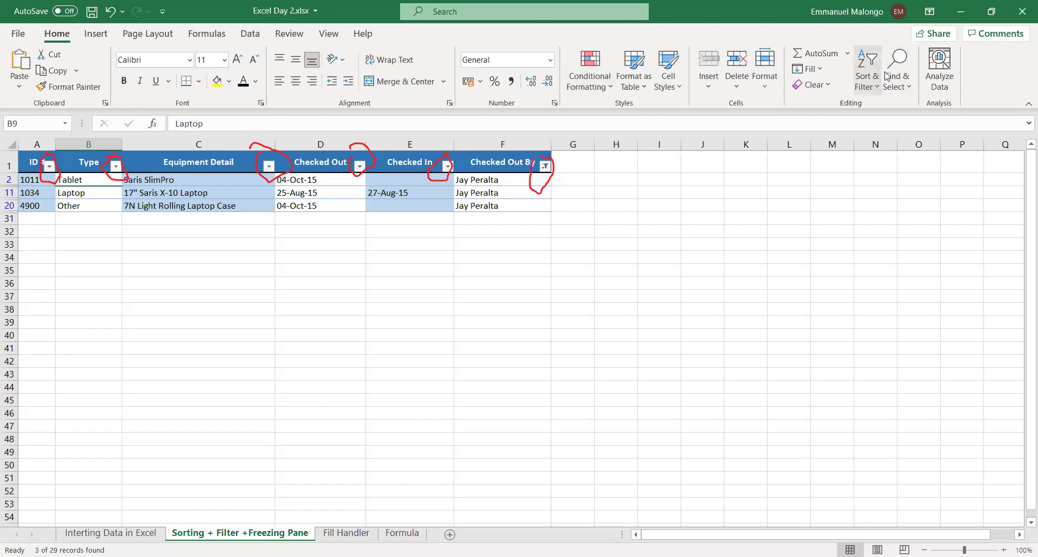
Clear the Checked Out By filter to show every equipment record again.
left_click(867, 75)
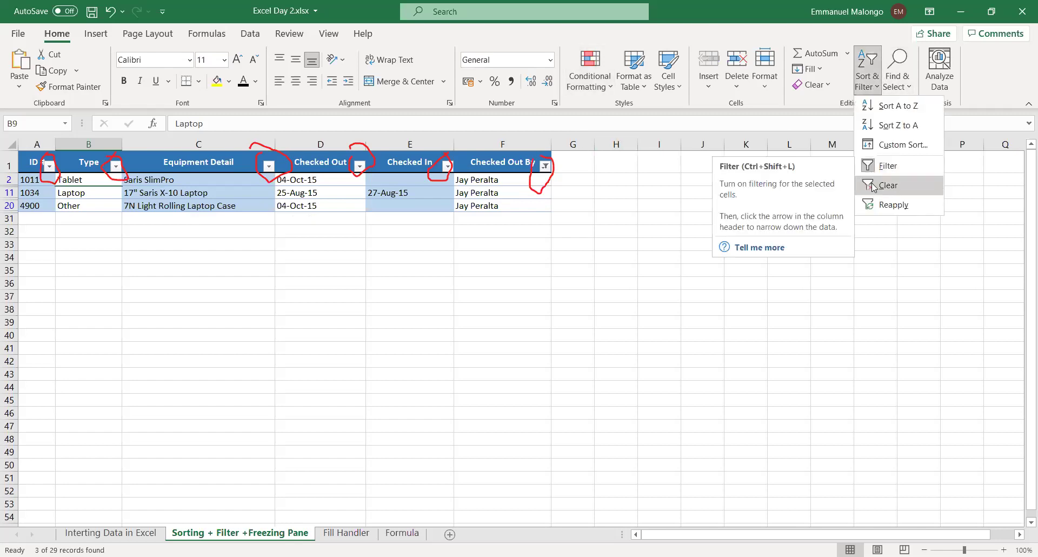
left_click(871, 187)
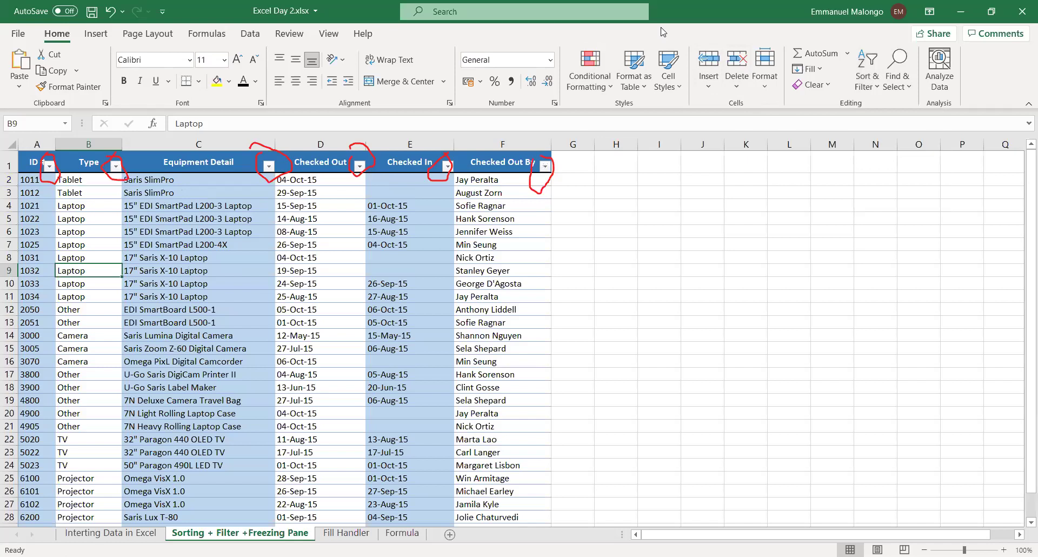
left_click(445, 157)
left_click(542, 155)
left_click(360, 142)
left_click(267, 142)
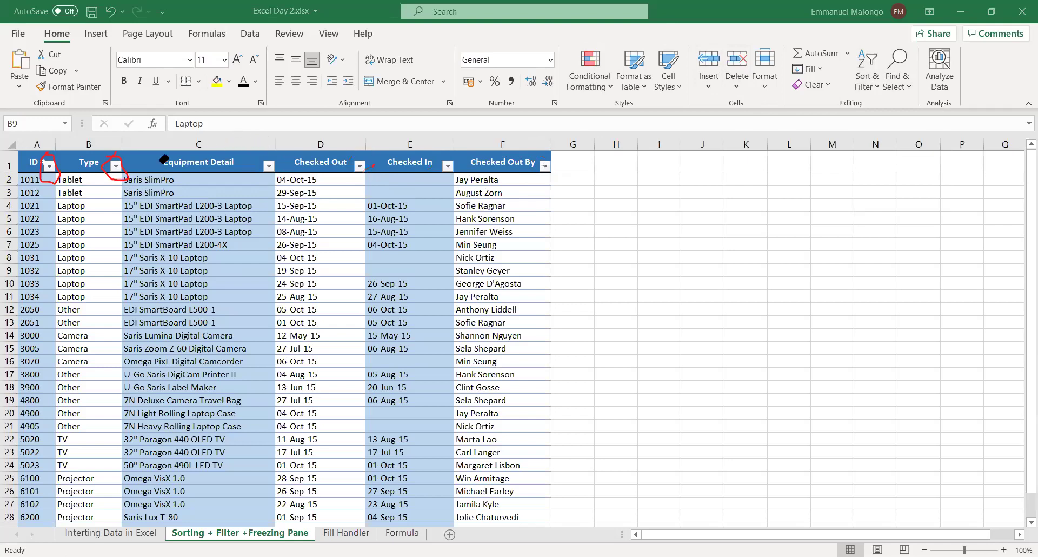
left_click(115, 151)
left_click(51, 148)
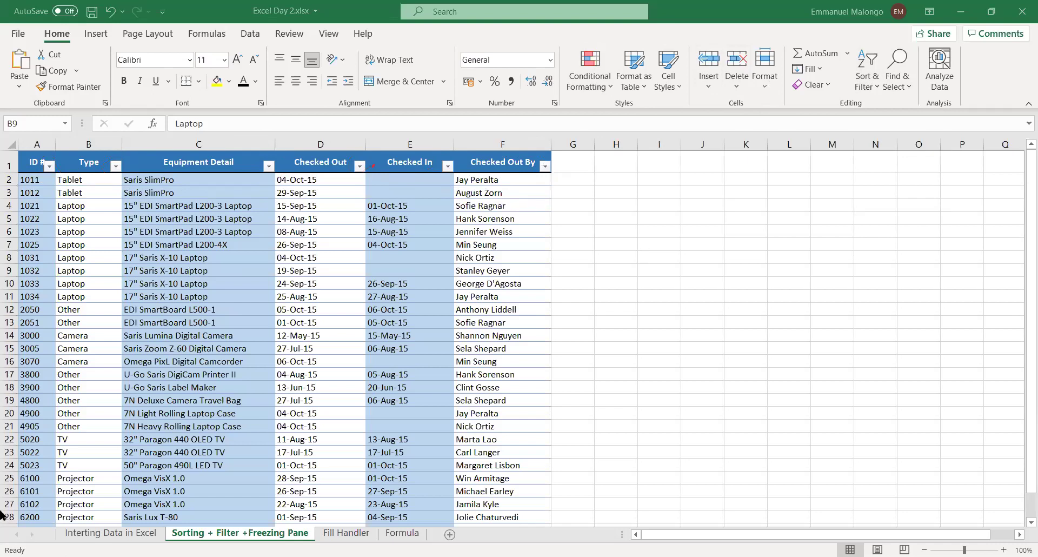
Examine how the header row behaves while viewing the equipment table down to its last records and back.
scroll(212, 249, "down", 2)
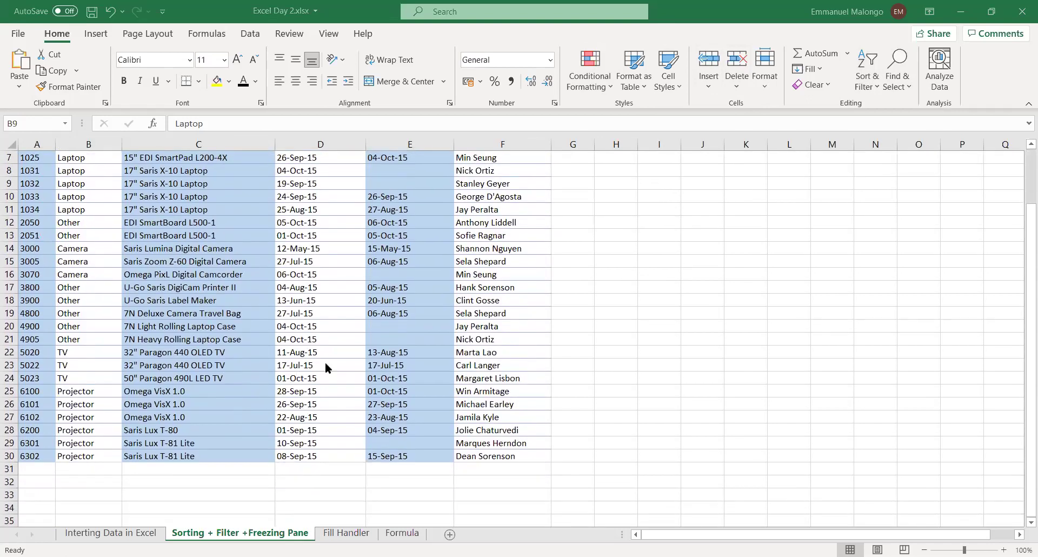
scroll(384, 351, "up", 2)
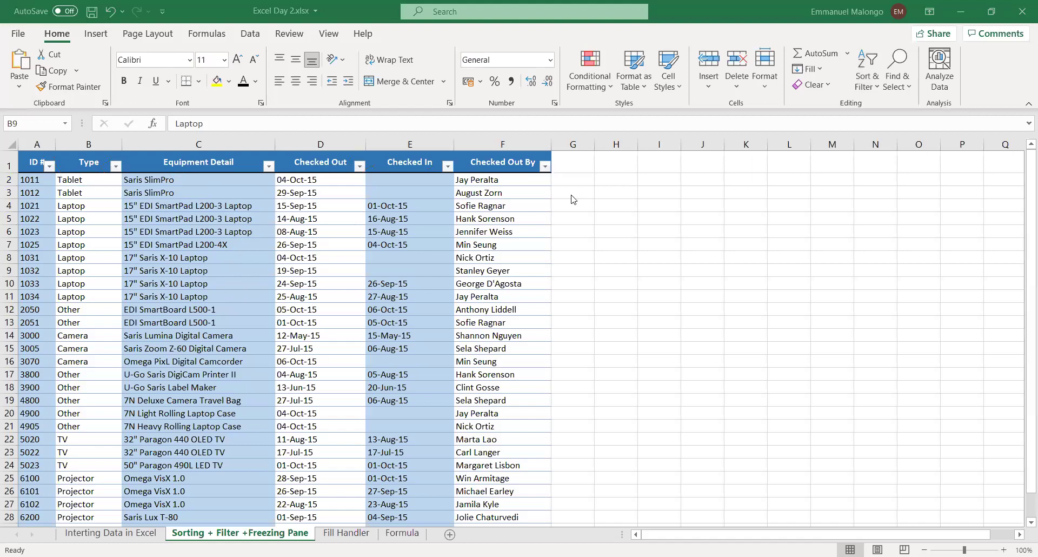
scroll(573, 199, "down", 1)
scroll(573, 199, "down", 1)
scroll(57, 163, "up", 2)
scroll(648, 227, "down", 3)
scroll(670, 247, "down", 3)
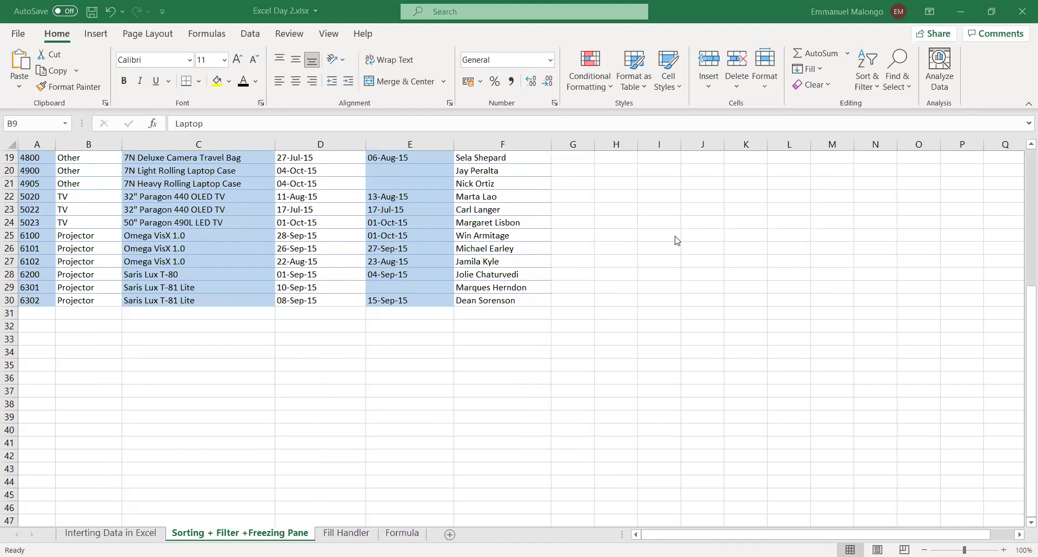
scroll(676, 240, "up", 6)
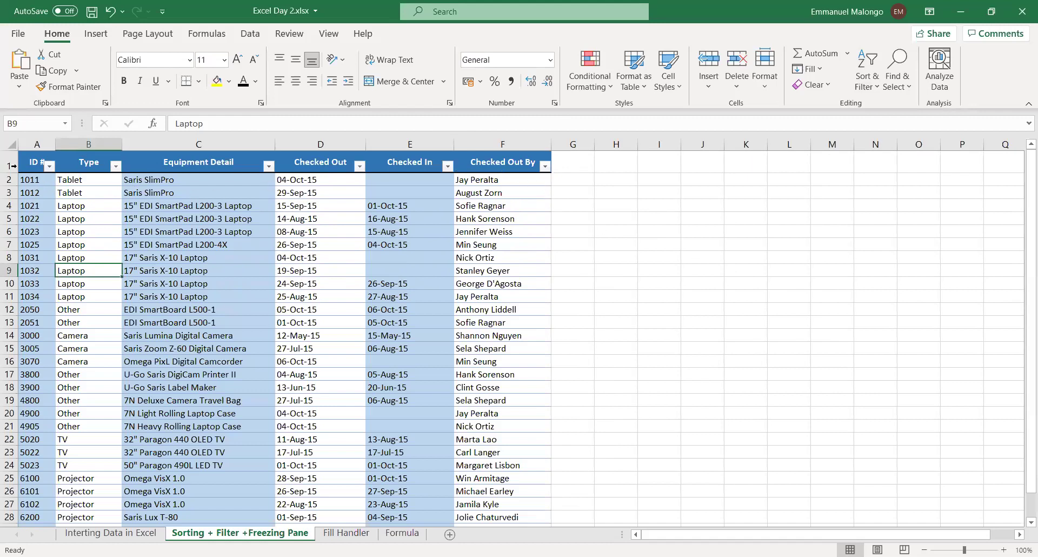
scroll(487, 234, "down", 6)
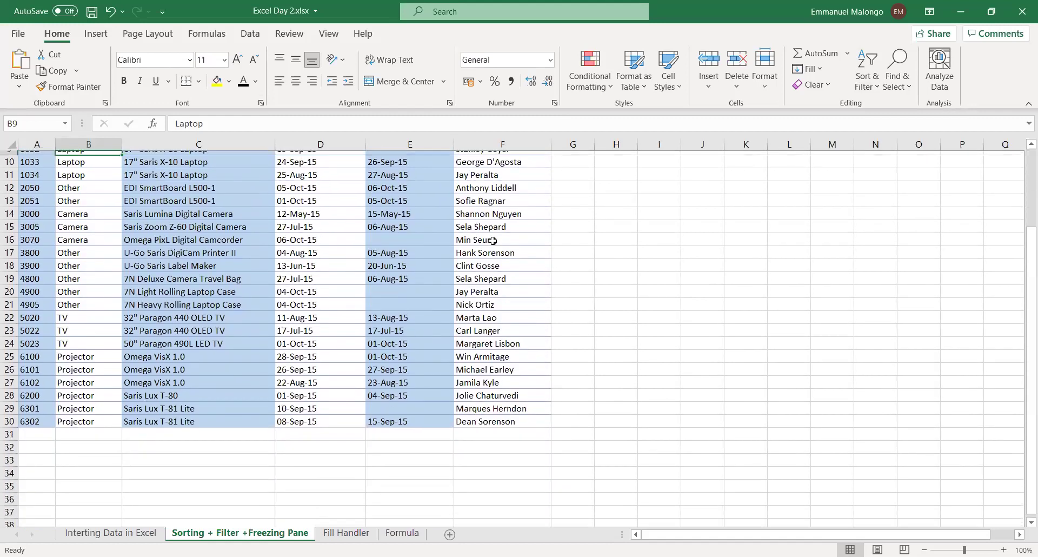
scroll(496, 252, "down", 4)
scroll(496, 251, "up", 10)
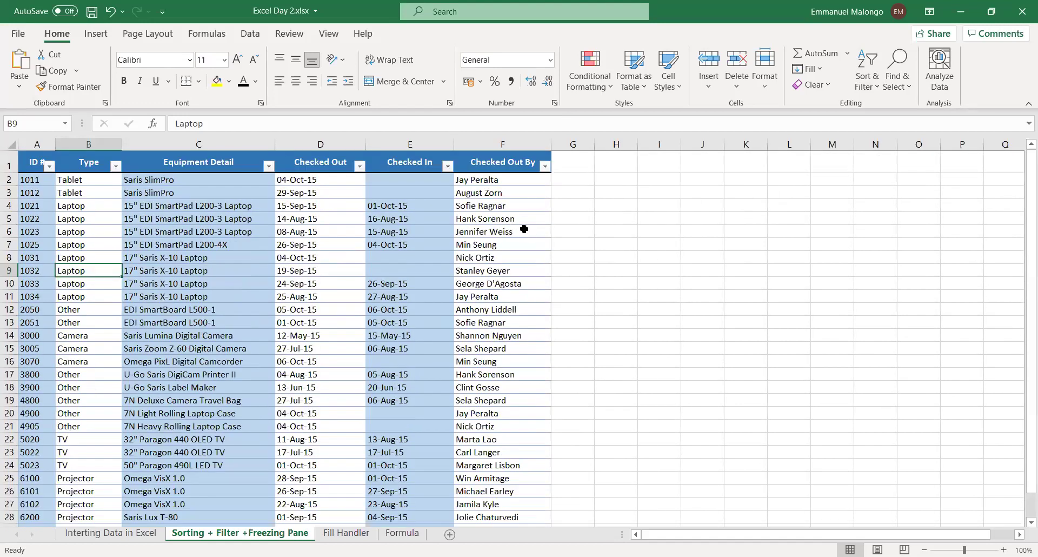
Select header row 1 and freeze the top row of the worksheet.
left_click(609, 218)
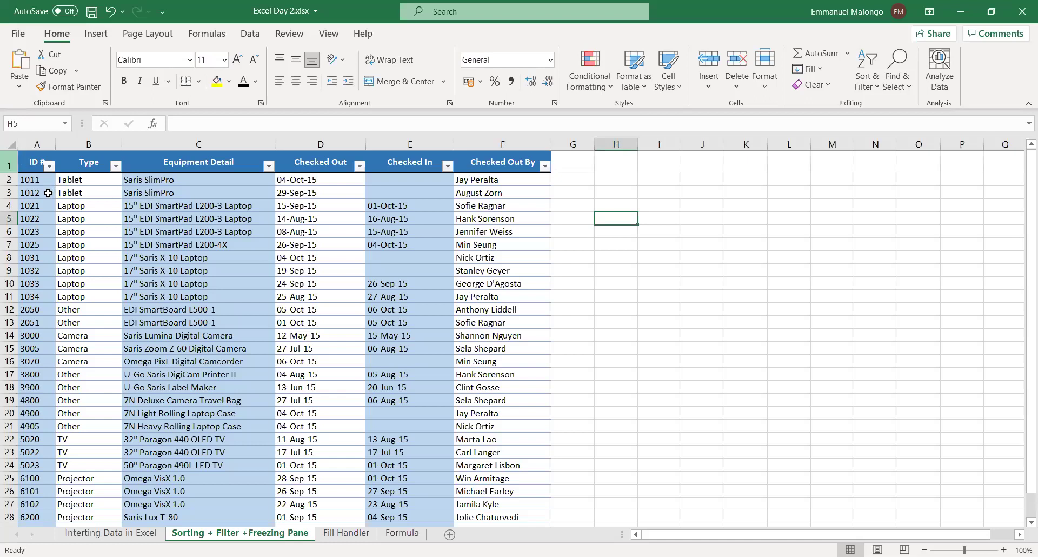
left_click(9, 163)
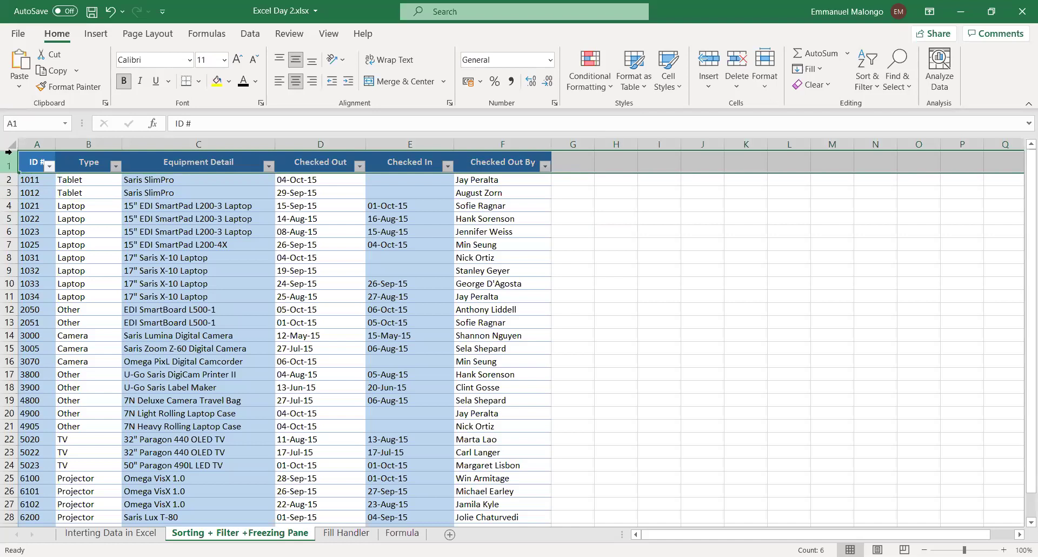
left_click(324, 35)
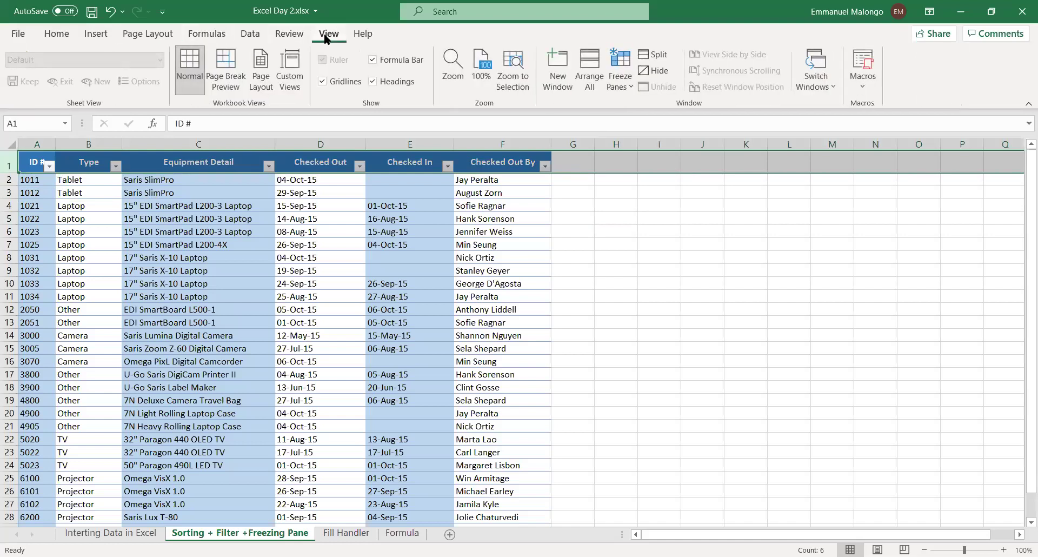
left_click(632, 87)
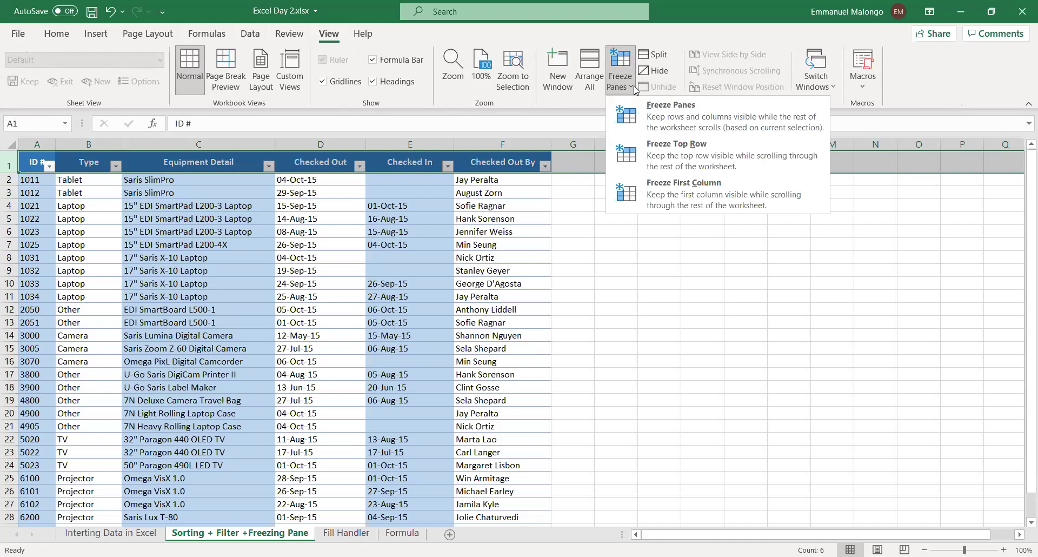
left_click(675, 153)
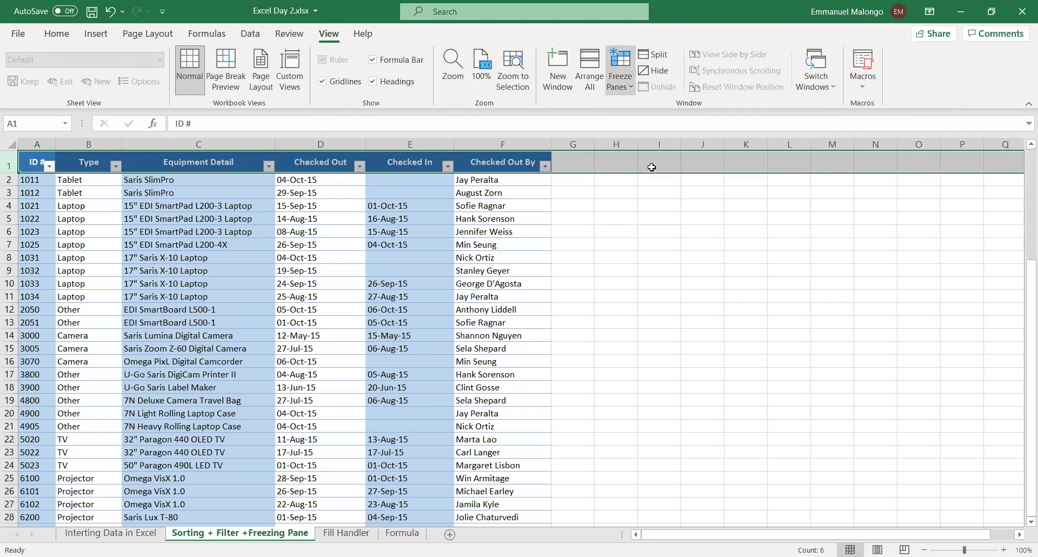
left_click(616, 192)
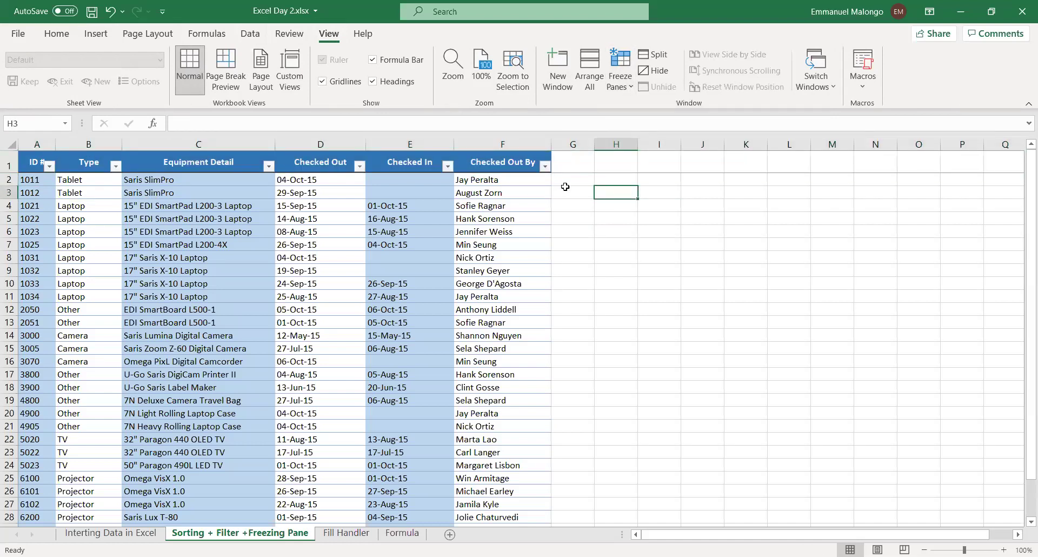
Check whether the frozen header row stays in view across the whole equipment table and the empty rows below it.
scroll(550, 233, "down", 8)
scroll(551, 233, "down", 9)
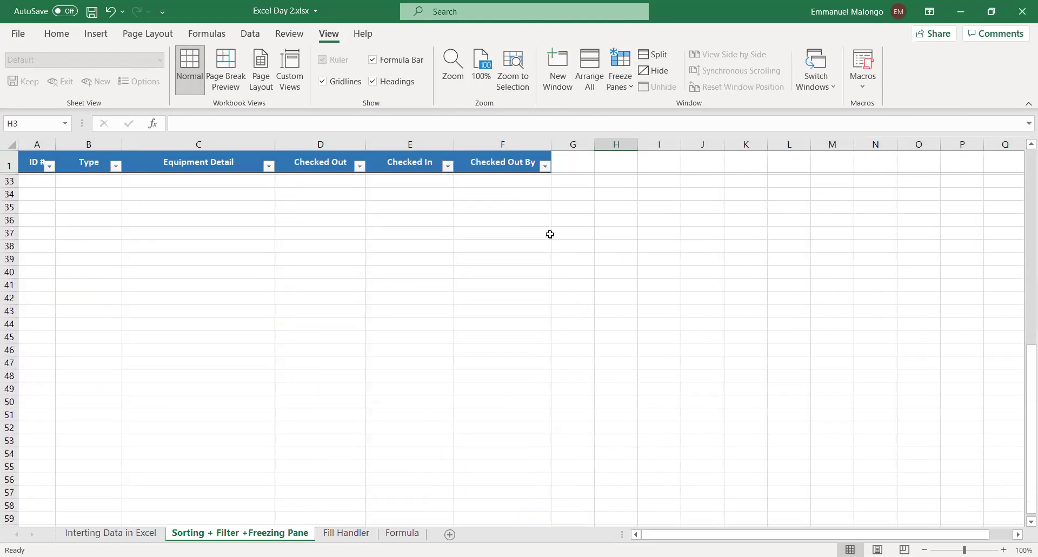
scroll(553, 234, "up", 12)
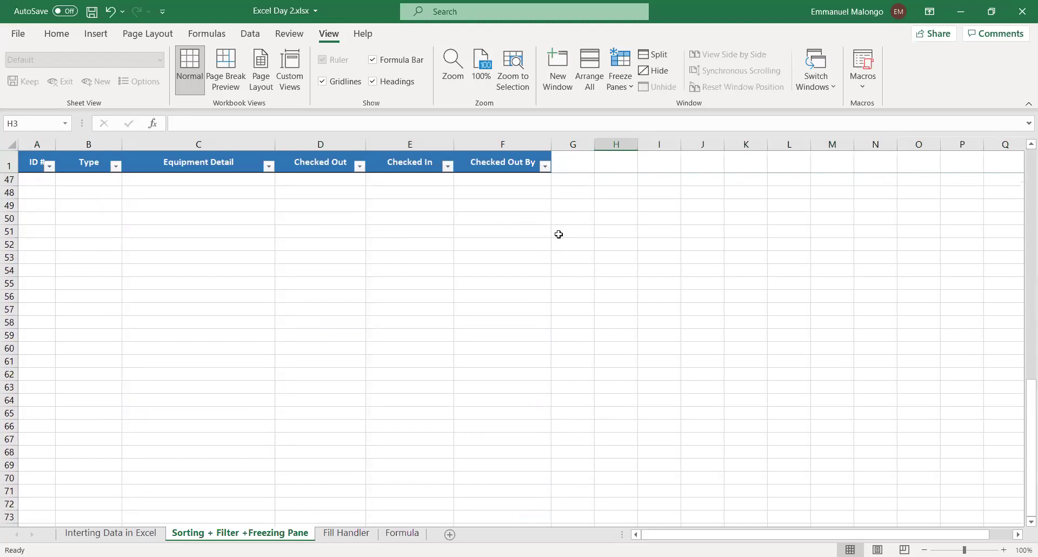
scroll(562, 222, "down", 4)
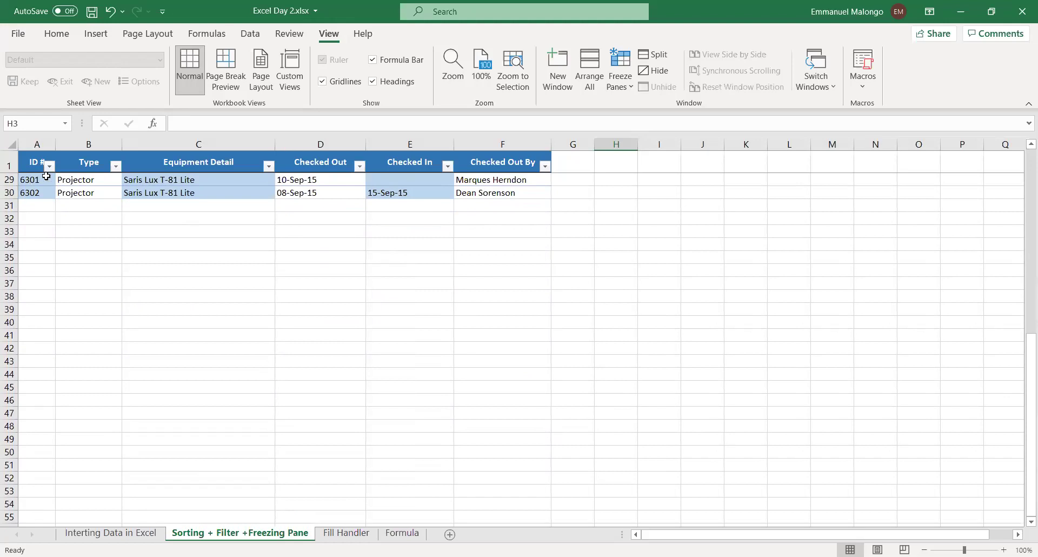
scroll(54, 177, "down", 1)
scroll(60, 178, "up", 1)
scroll(345, 222, "up", 9)
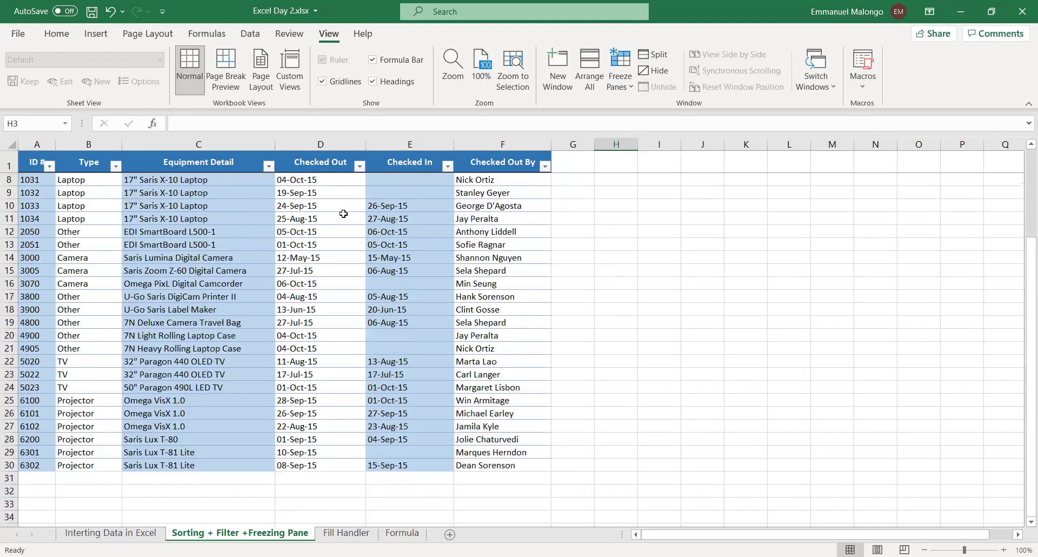
scroll(432, 224, "down", 12)
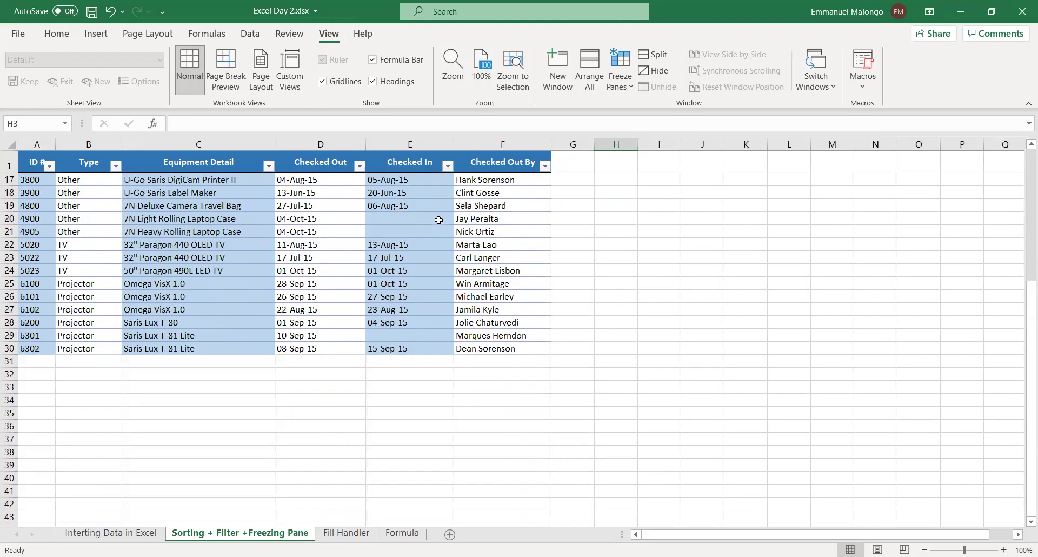
scroll(454, 226, "up", 10)
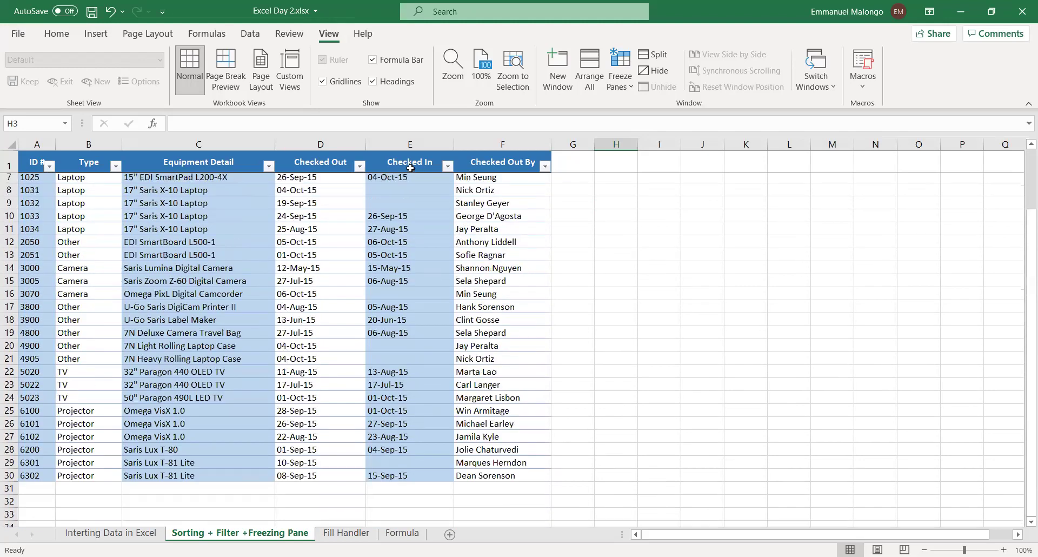
scroll(409, 216, "up", 2)
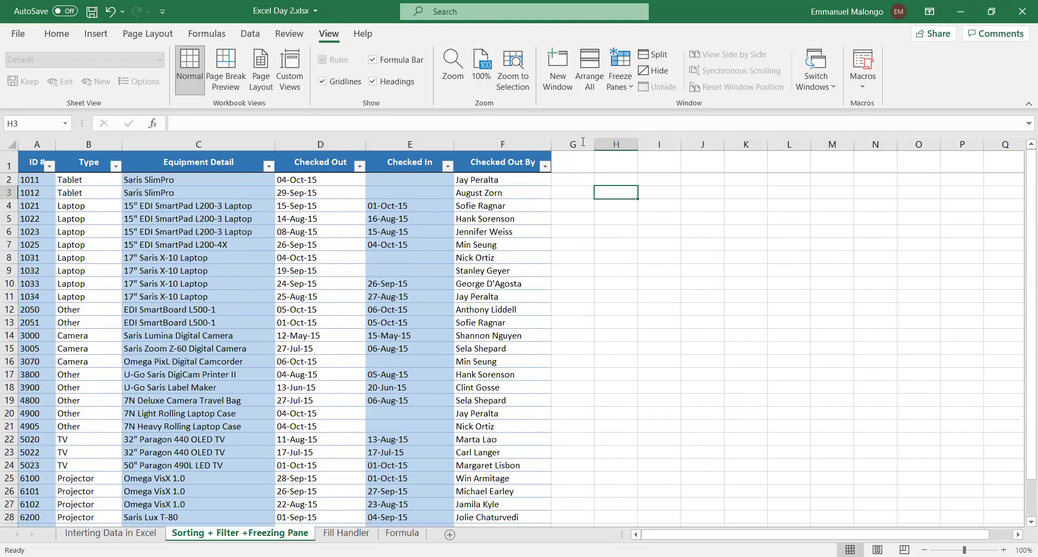
scroll(664, 178, "down", 7)
scroll(664, 181, "up", 5)
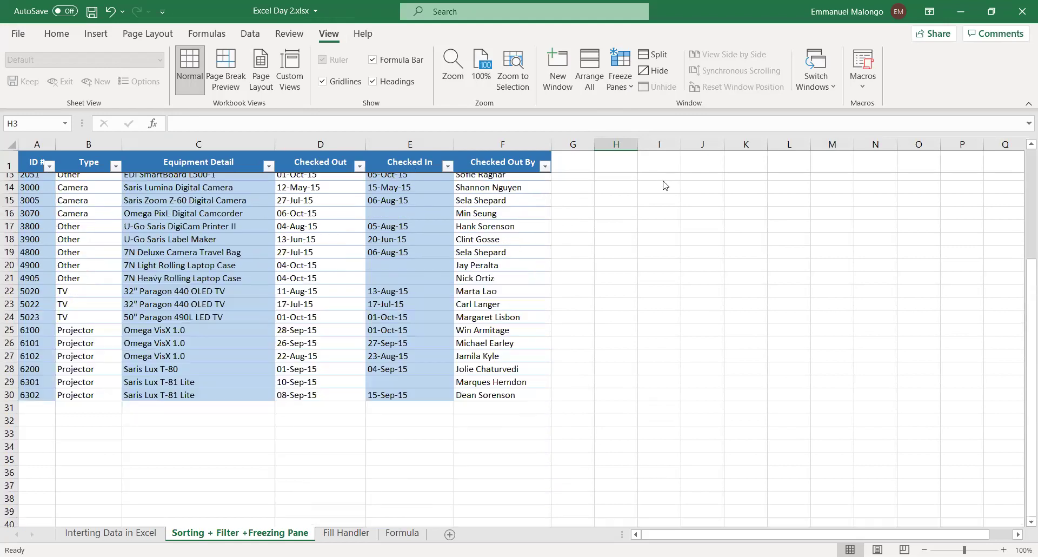
Unfreeze the top row and check how the header moves while viewing the lower records.
scroll(672, 123, "up", 2)
left_click(620, 70)
left_click(697, 157)
left_click_drag(616, 270, 659, 270)
scroll(573, 216, "down", 4)
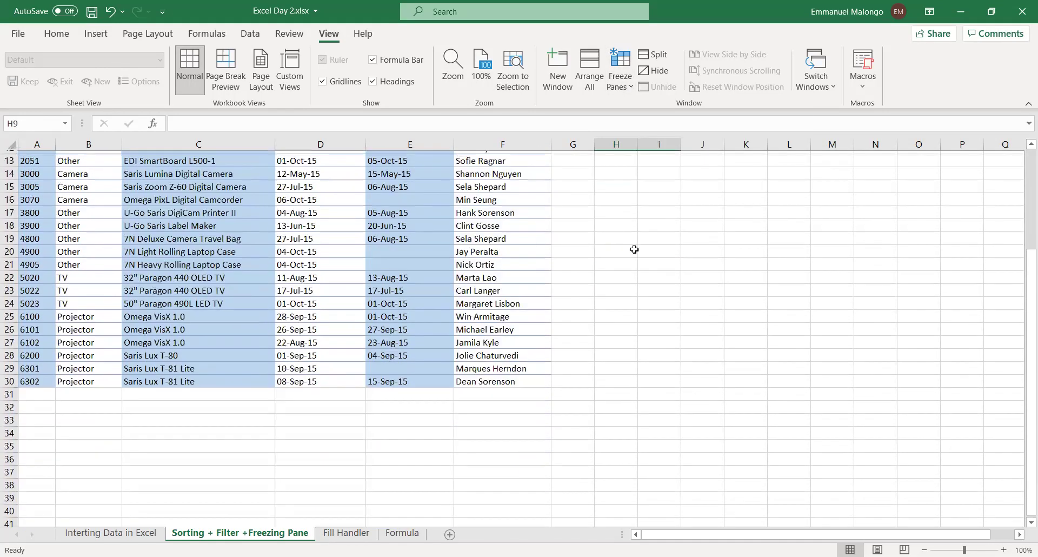
scroll(702, 211, "down", 3)
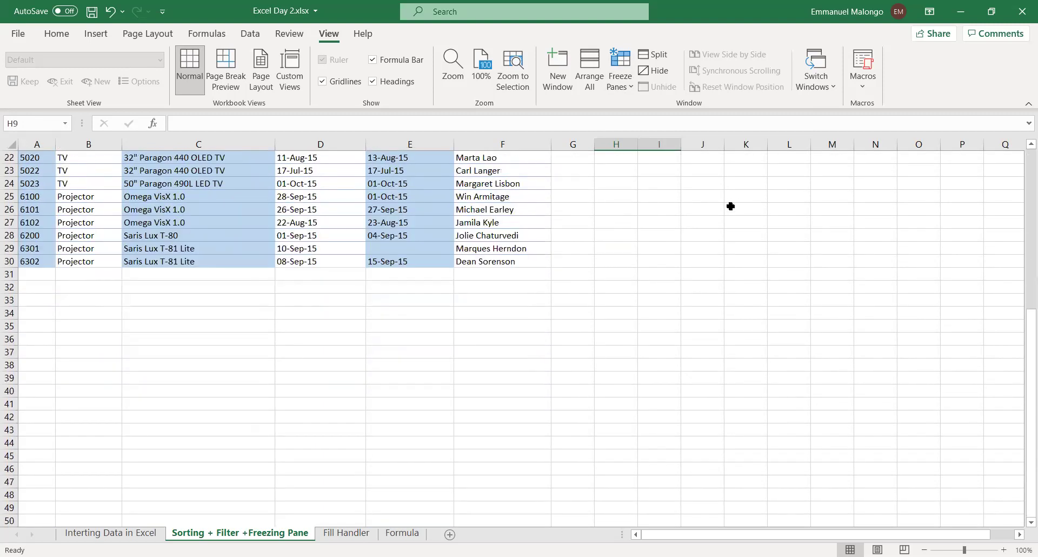
scroll(702, 204, "up", 4)
scroll(278, 160, "up", 1)
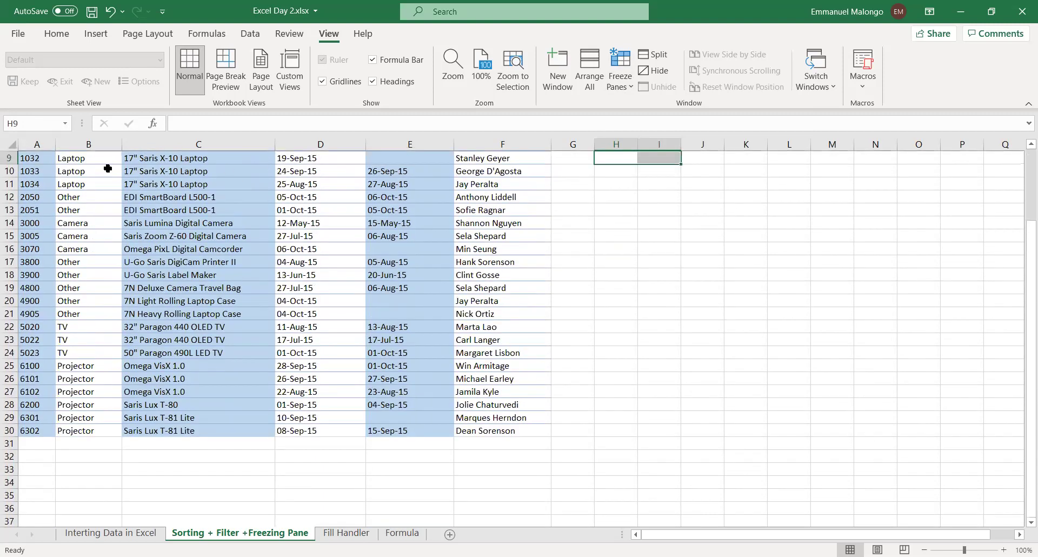
scroll(30, 136, "up", 2)
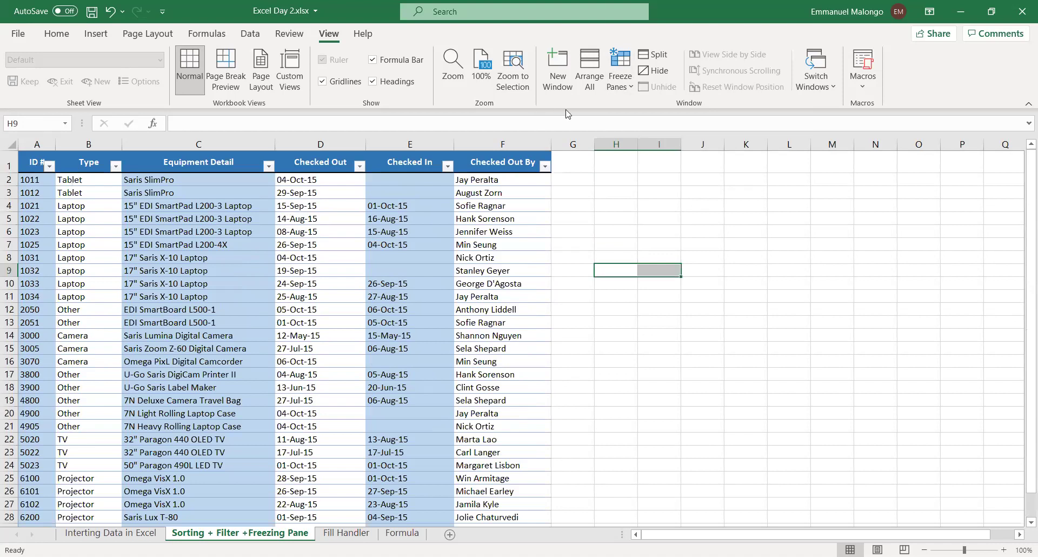
Select column A with the ID numbers, freeze the first column, and view the rows below the equipment table.
left_click(34, 144)
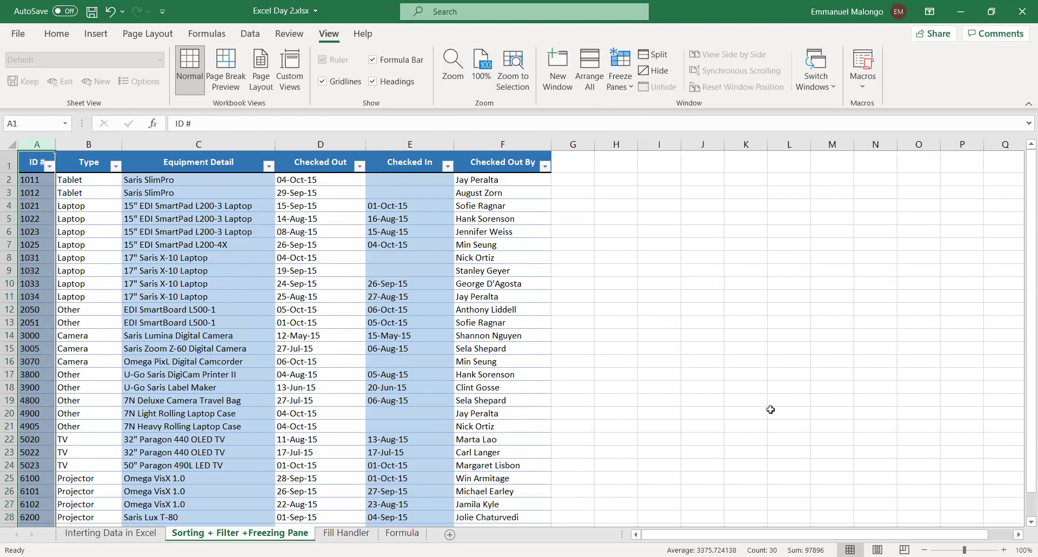
scroll(641, 391, "down", 12)
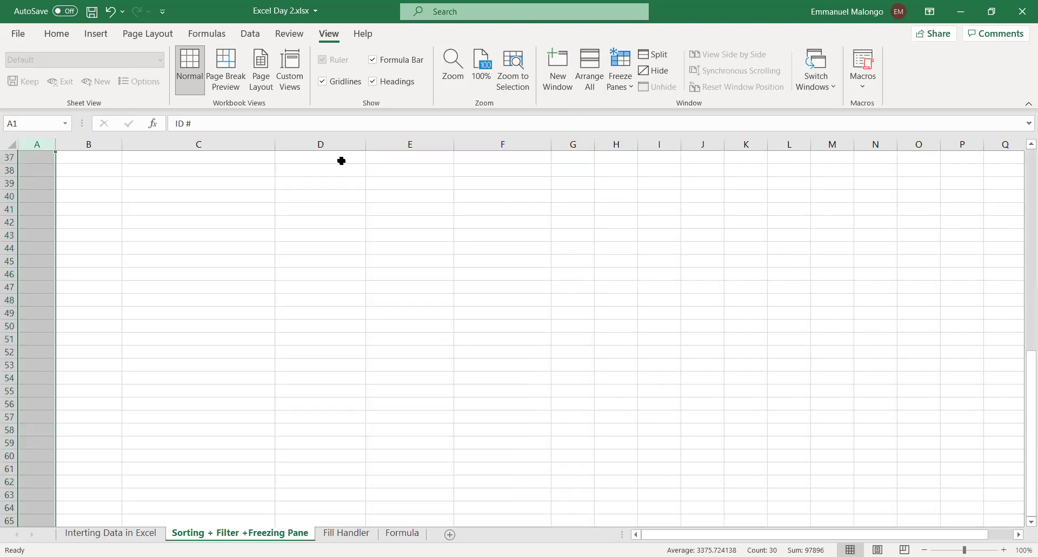
scroll(324, 387, "up", 6)
scroll(931, 476, "up", 4)
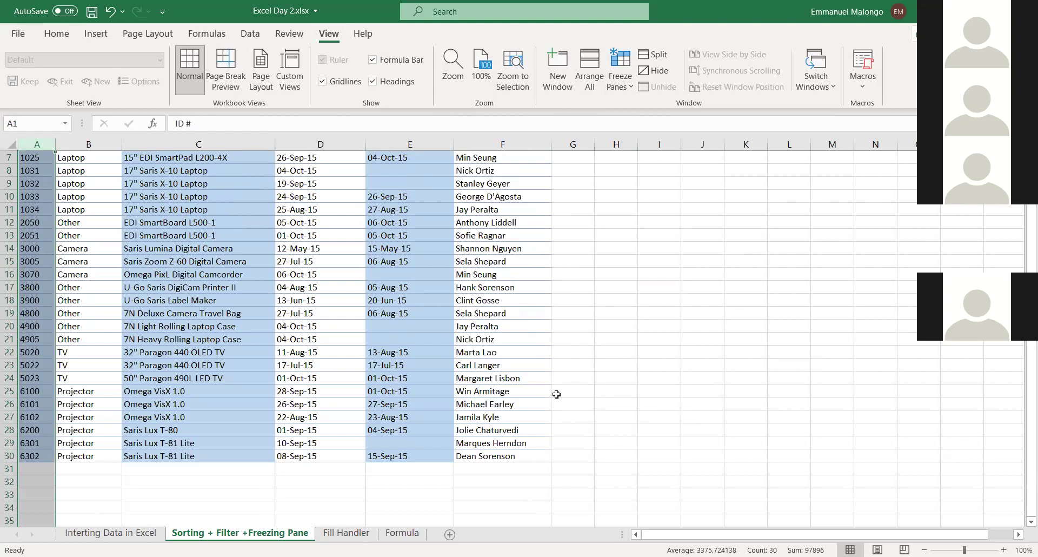
Move the cell selection along row 25 to the far columns and back to check whether the ID # column stays in view.
left_click(556, 394)
key("Right")
key("Right")
key("Right")
key("Right")
key("Right")
key("Right")
key("Right")
key("Right")
key("Right")
key("Right")
key("Right")
key("Right")
key("Right")
key("Right")
key("Right")
key("Right")
key("Right")
key("Right")
key("Right")
key("Right")
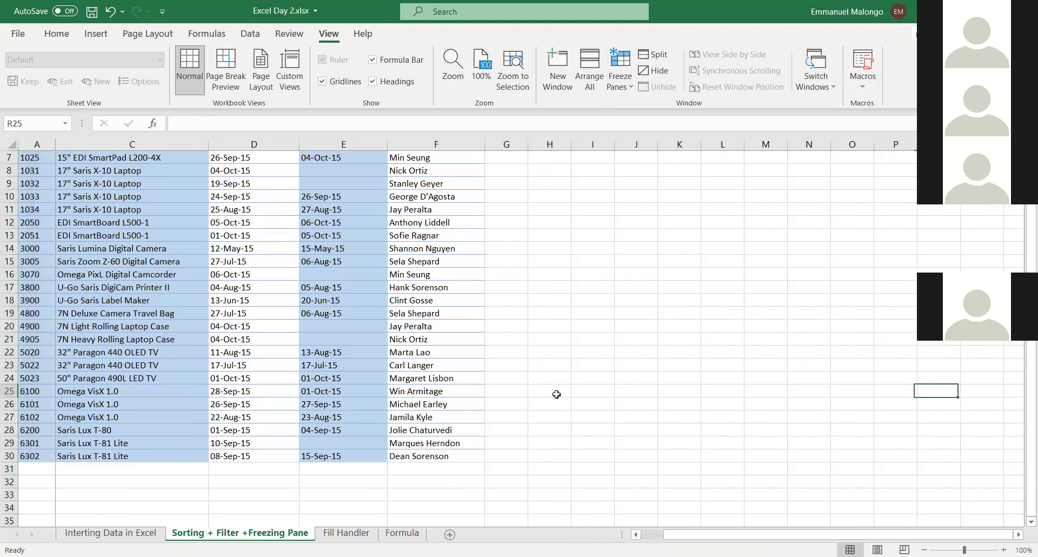
key("Left")
key("Left")
key("Left")
key("Left")
key("Left")
key("Left")
key("Left")
key("Left")
key("Left")
key("Left")
key("Left")
key("Left")
key("Left")
key("Left")
key("Left")
key("Left")
key("Left")
key("Left")
key("Left")
key("Left")
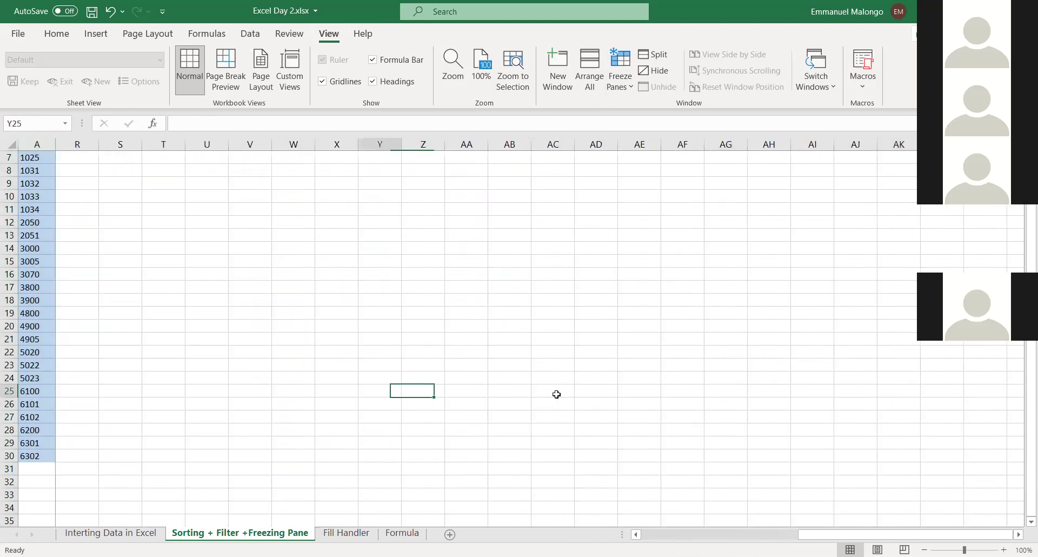
key("Left")
key("Left")
key("Left")
key("Left")
key("Left")
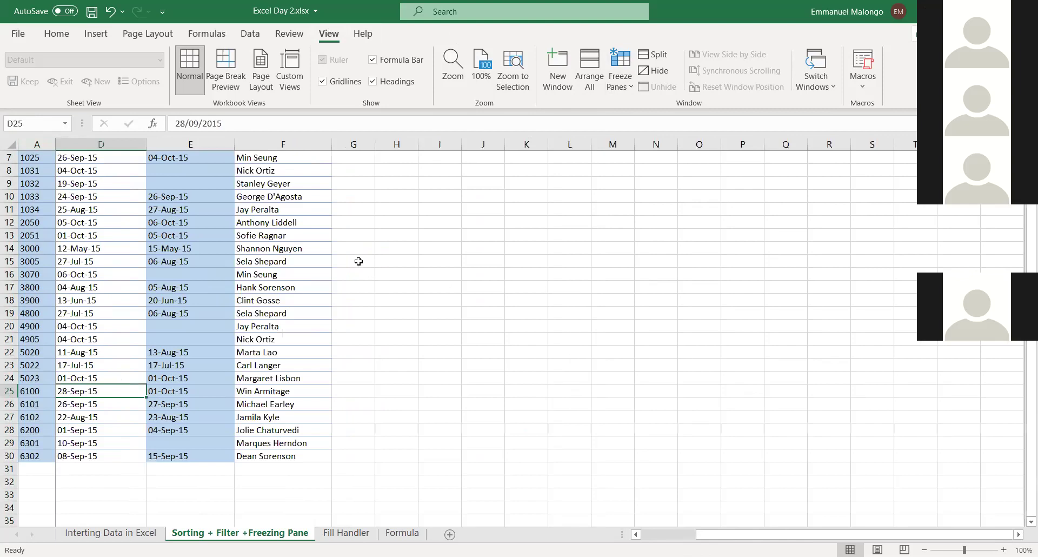
Unfreeze the first column and return to the start of the equipment table.
scroll(44, 182, "up", 2)
left_click(36, 205)
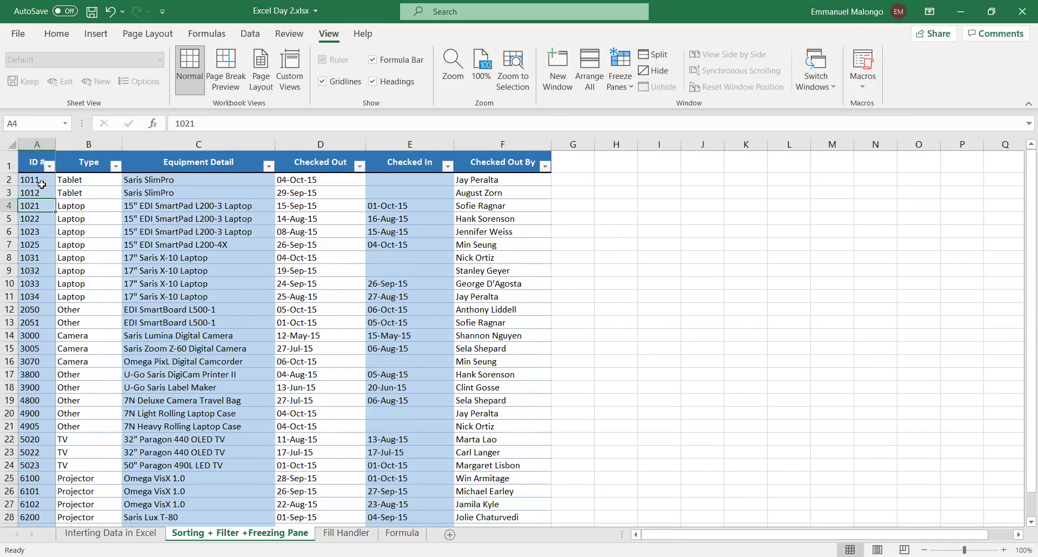
left_click(33, 144)
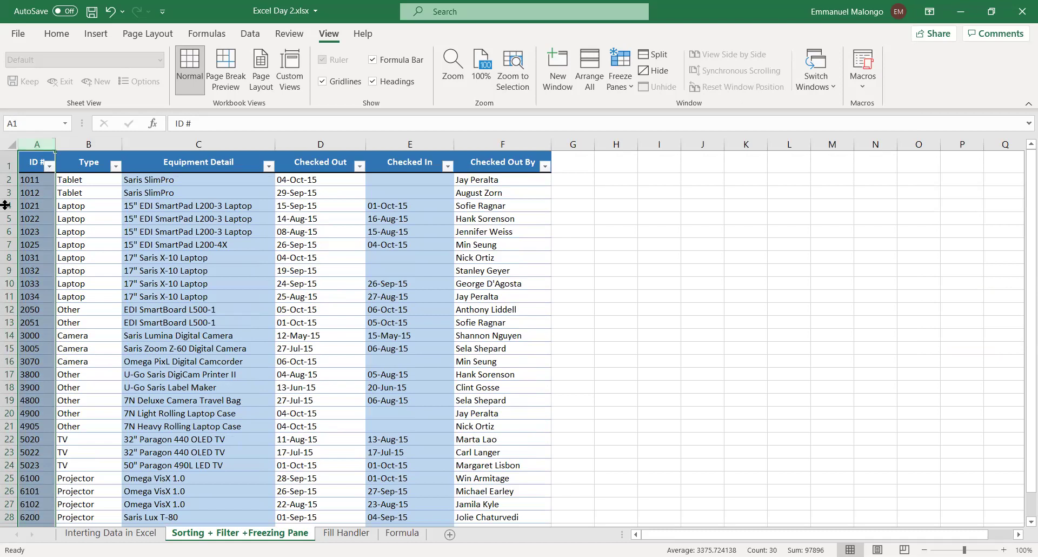
left_click(103, 207)
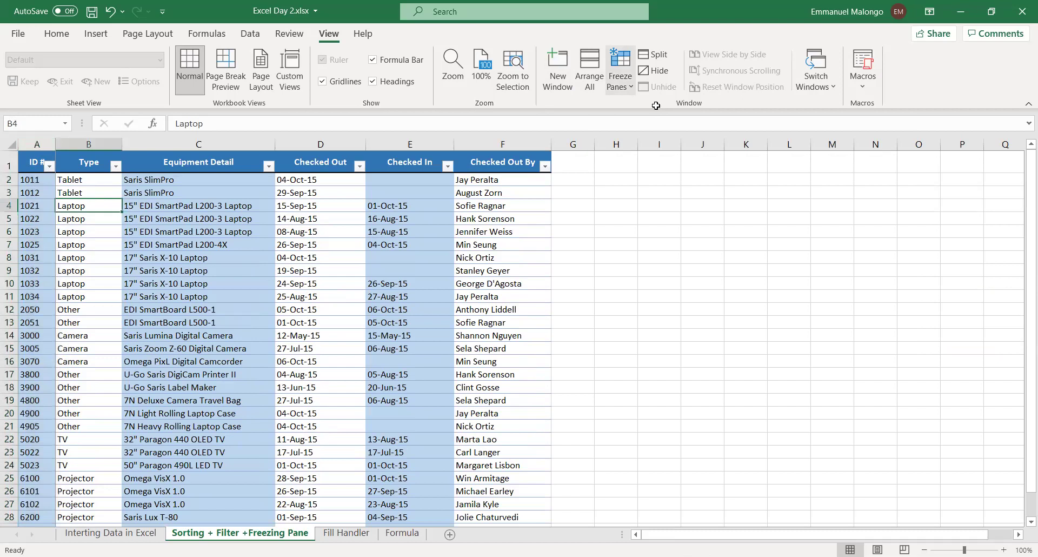
Review the available options for freezing panes without applying one.
left_click(659, 231)
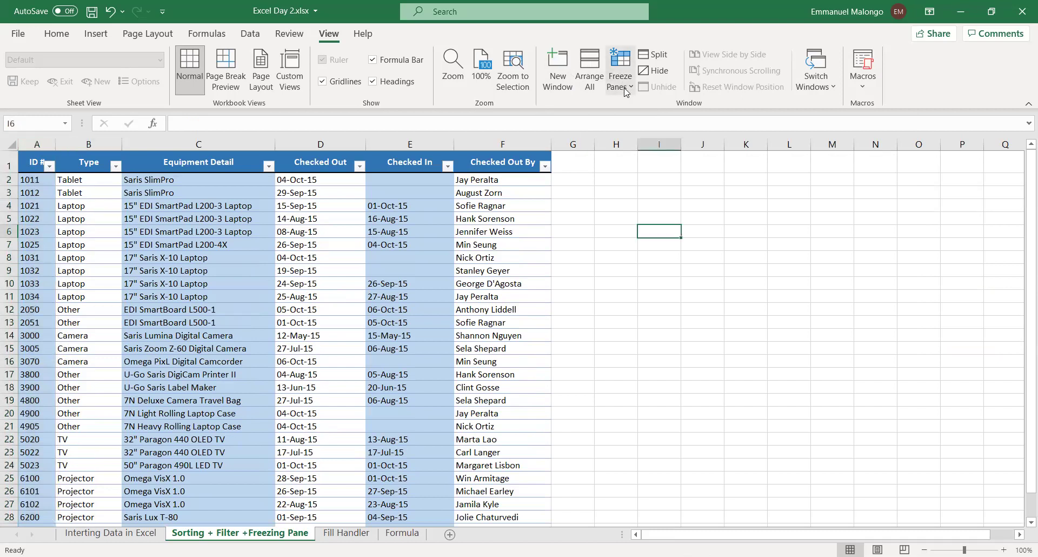
left_click(625, 92)
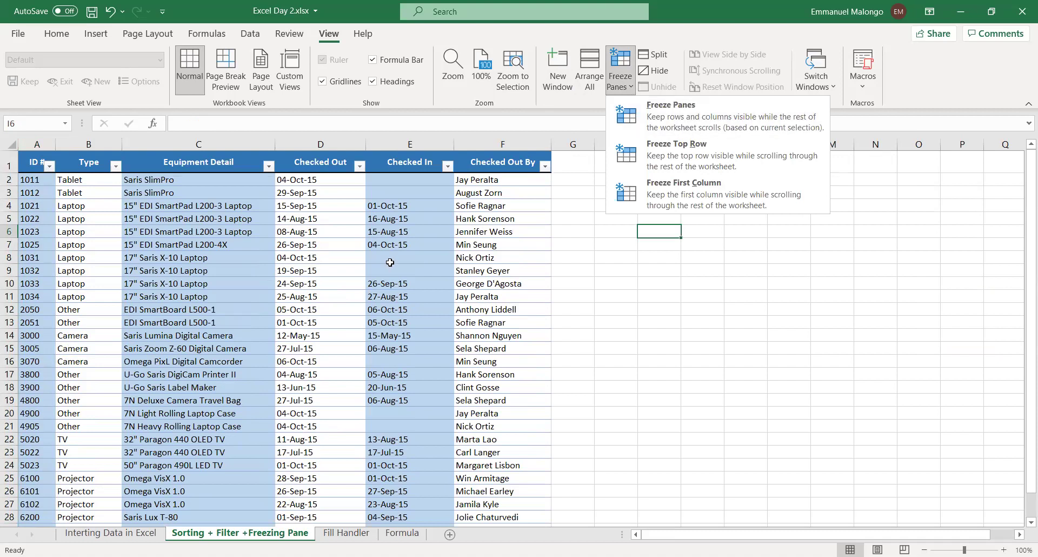
key("Escape")
Freeze the panes at cell B2 to lock both header row 1 and the ID # column.
left_click(480, 227)
left_click(85, 180)
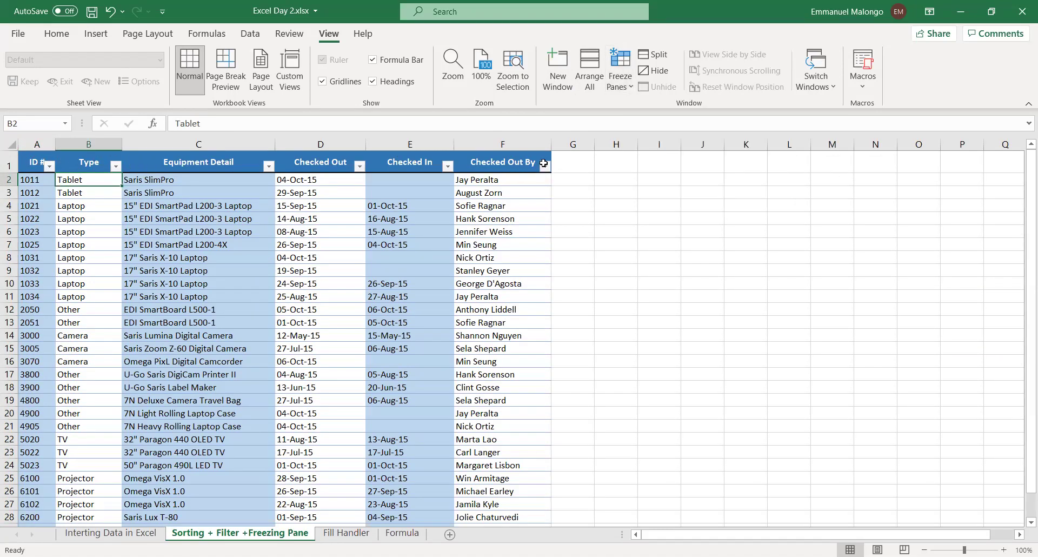
left_click(35, 139)
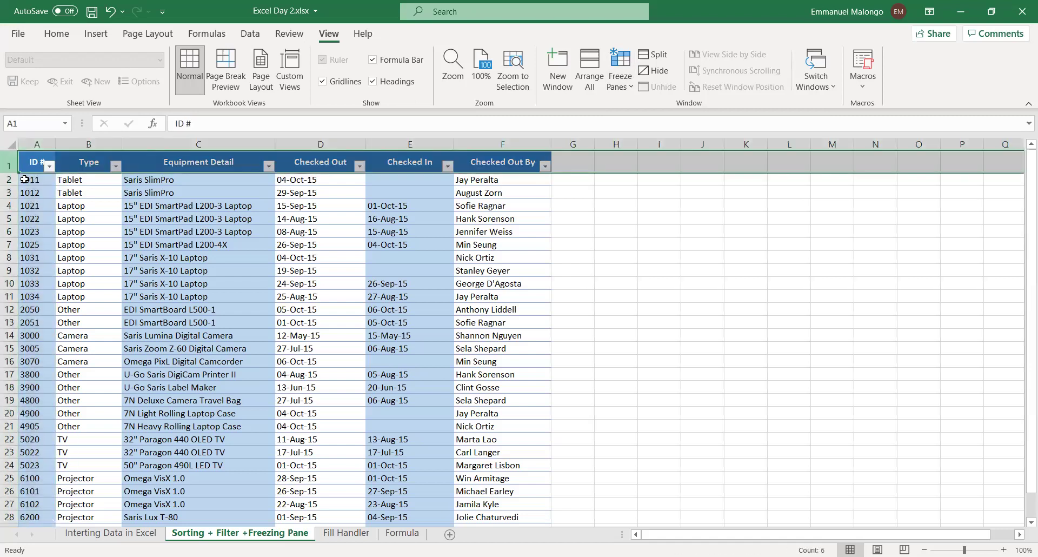
key("Down")
left_click(89, 181)
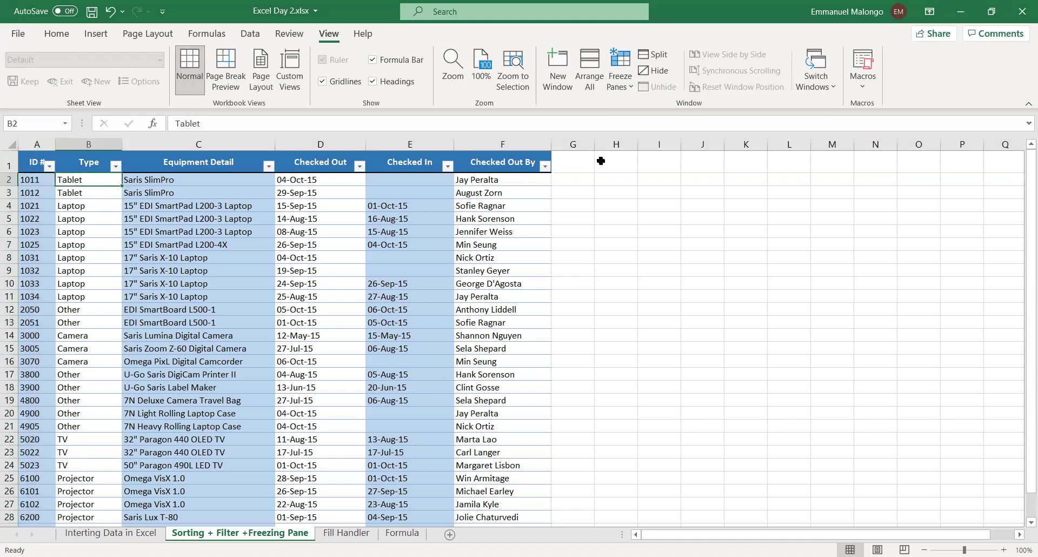
left_click(620, 76)
left_click(665, 148)
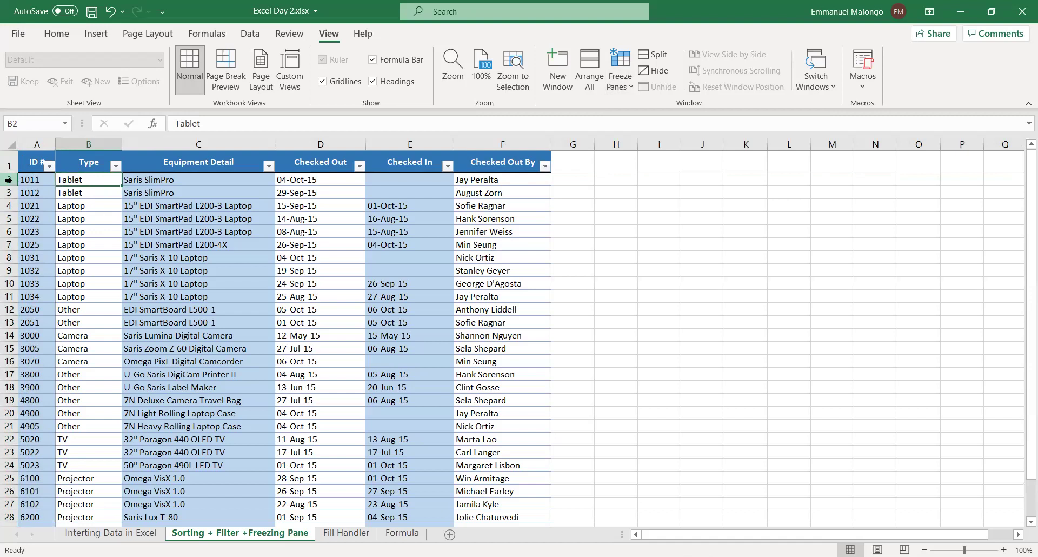
Check whether header row 1 stays in view down through the last equipment records and the empty rows below.
scroll(82, 210, "down", 4)
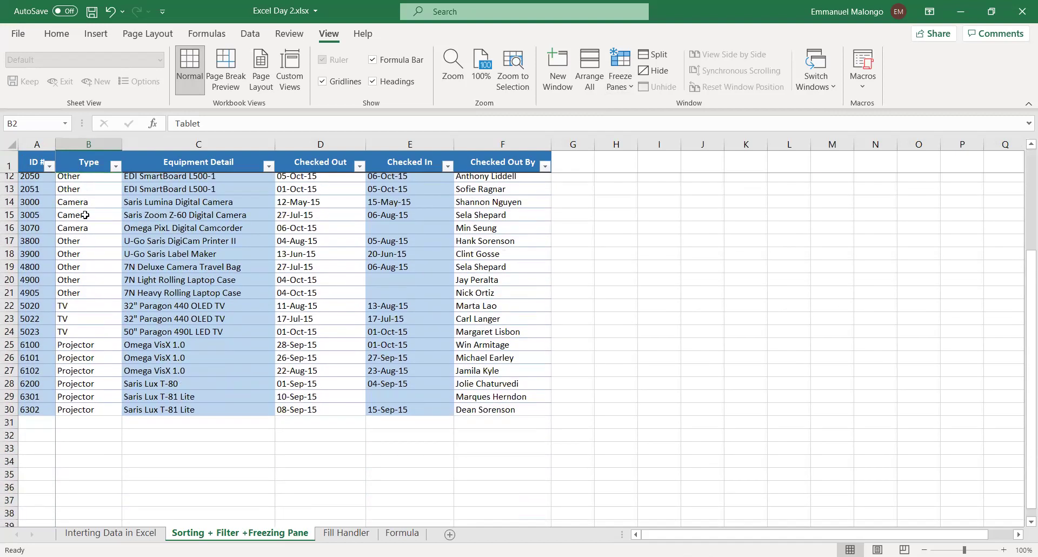
scroll(85, 215, "down", 1)
scroll(86, 215, "down", 8)
scroll(89, 215, "up", 8)
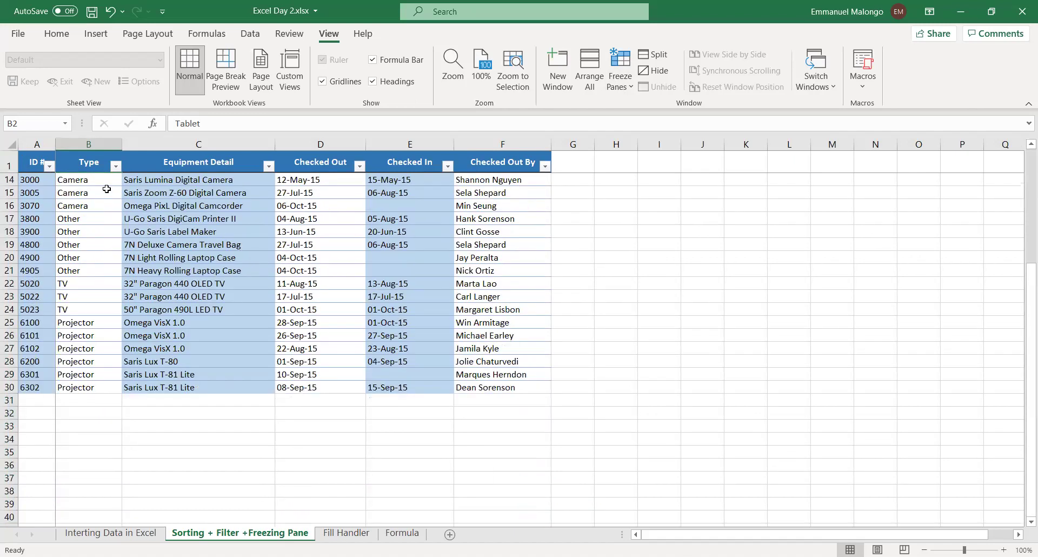
scroll(107, 188, "up", 4)
scroll(108, 195, "down", 2)
scroll(110, 201, "down", 4)
scroll(111, 201, "up", 6)
scroll(107, 216, "down", 9)
scroll(105, 232, "up", 3)
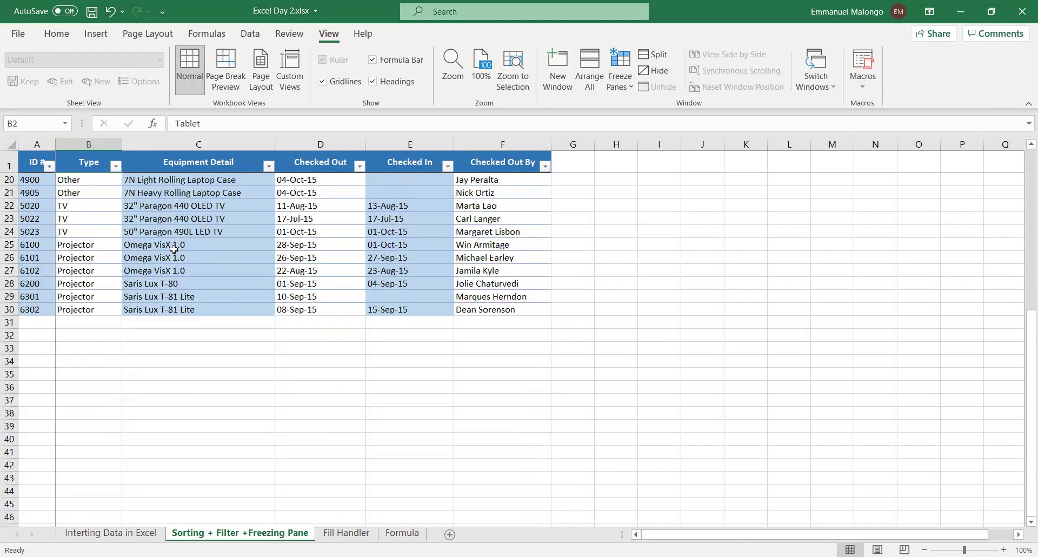
scroll(660, 456, "up", 5)
Move the cell selection along row 31 past the table and back to check that the ID # column stays in view.
left_click(661, 515)
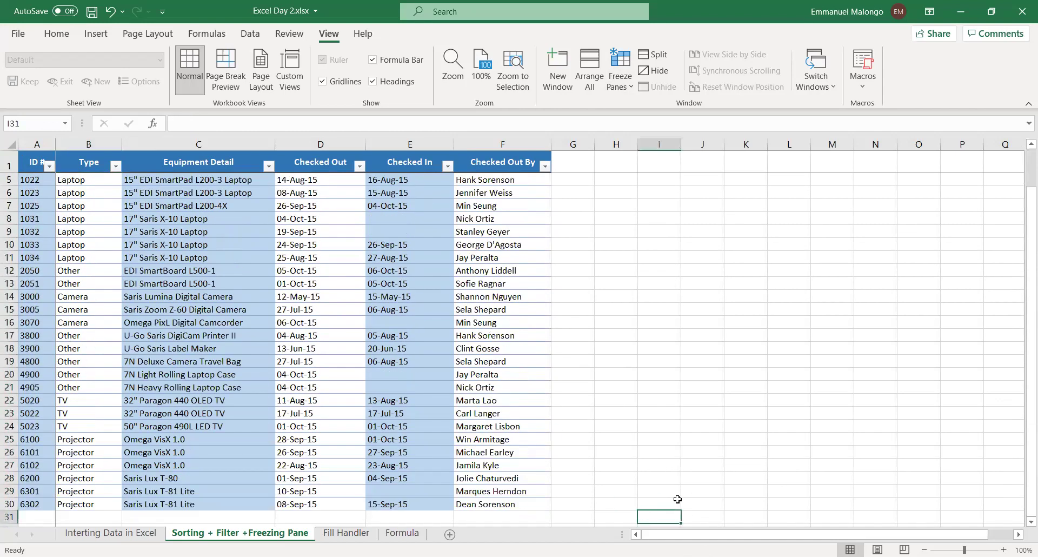
key("Right")
key("Right")
key("Right")
key("Right")
key("Right")
key("Right")
key("Right")
key("Right")
key("Right")
key("Right")
key("Right")
key("Right")
key("Right")
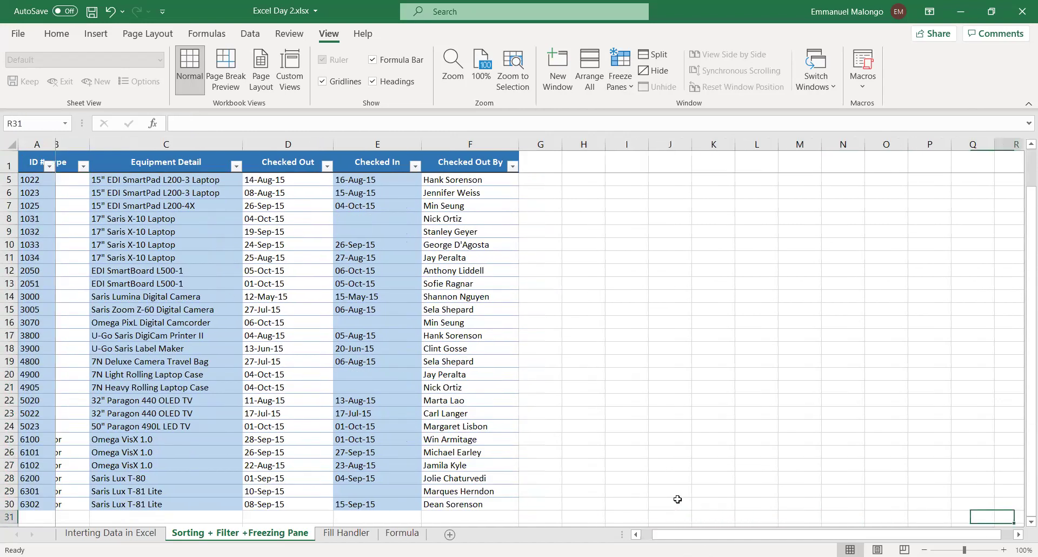
key("Right")
key("Right")
key("Right")
key("Right")
key("Right")
key("Left")
key("Left")
key("Left")
key("Left")
key("Left")
key("Left")
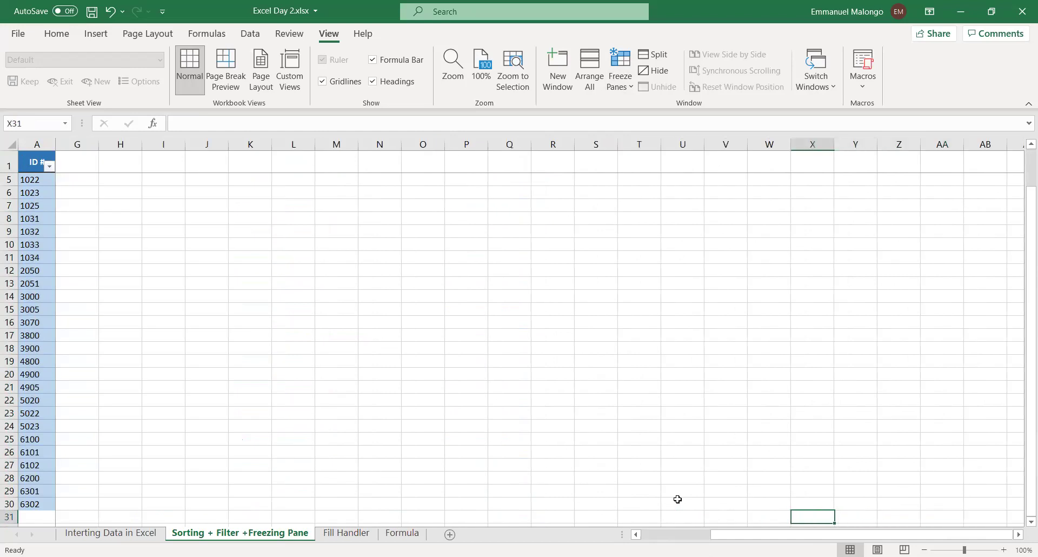
key("Left")
key("Left")
key("Left")
key("Left")
key("Left")
key("Left")
key("Left")
key("Left")
key("Left")
key("Left")
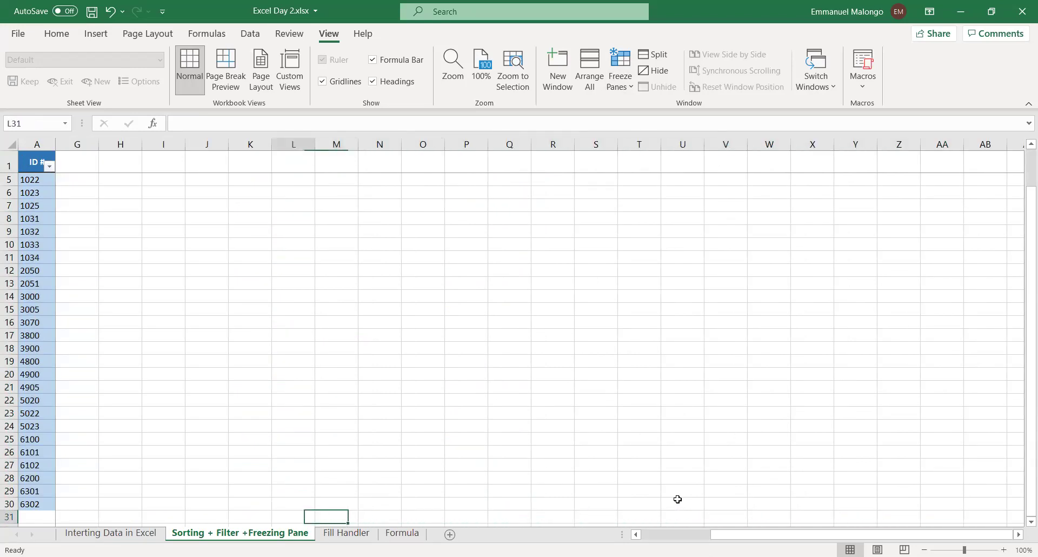
key("Left")
key("Left")
key("Left")
key("Left")
key("Left")
key("Left")
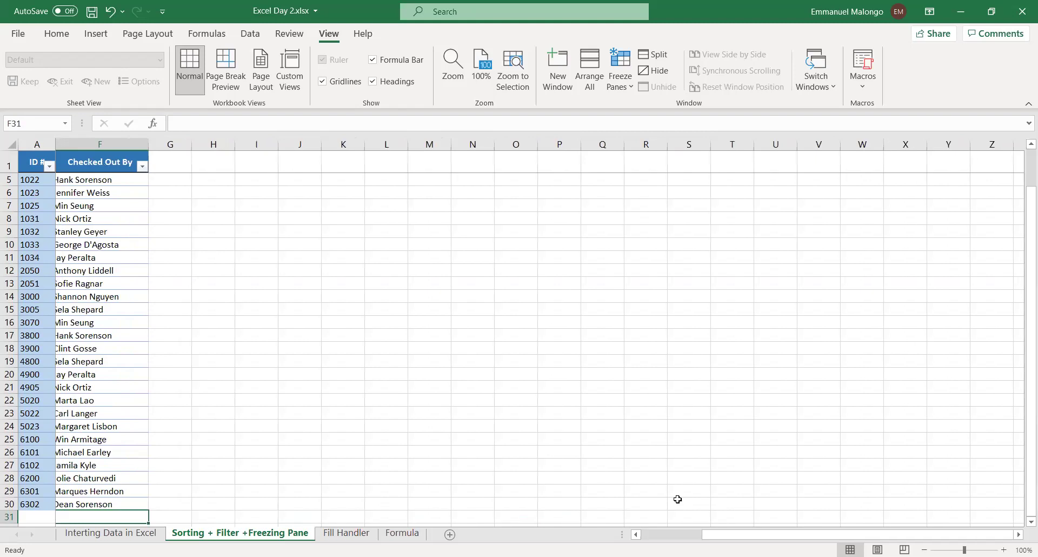
key("Left")
key("Left")
key("Left")
key("Left")
key("Right")
key("Right")
key("Right")
key("Right")
key("Right")
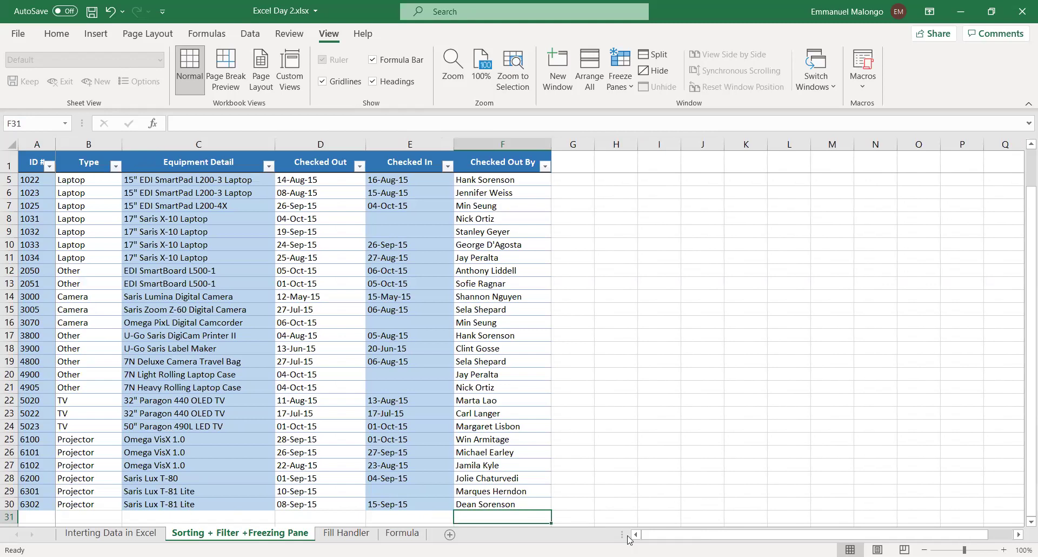
Return to the first records and select cell B2, column A and row 1 in turn to review the freeze point.
scroll(60, 259, "up", 1)
scroll(81, 227, "down", 1)
scroll(89, 200, "up", 1)
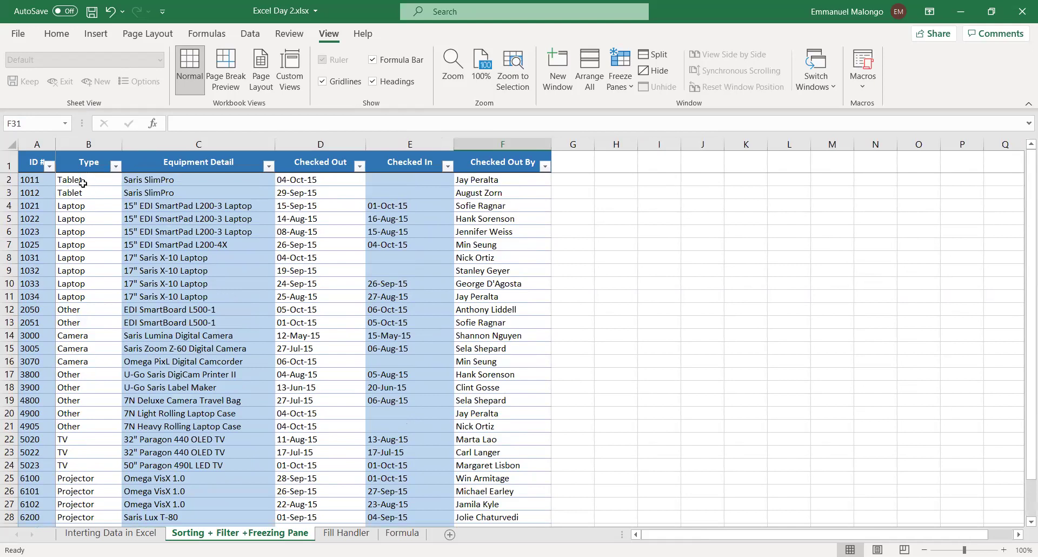
left_click(82, 181)
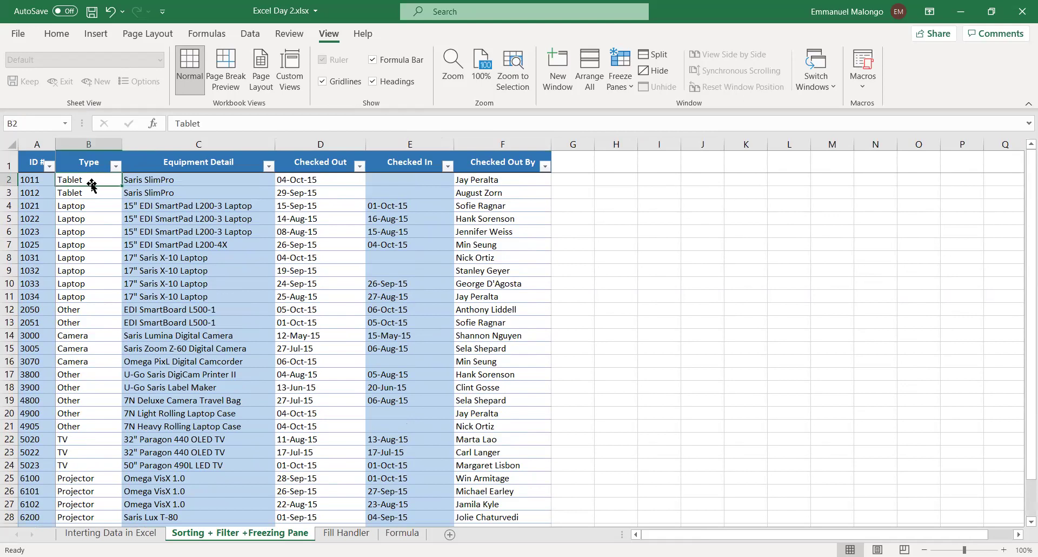
left_click(37, 143)
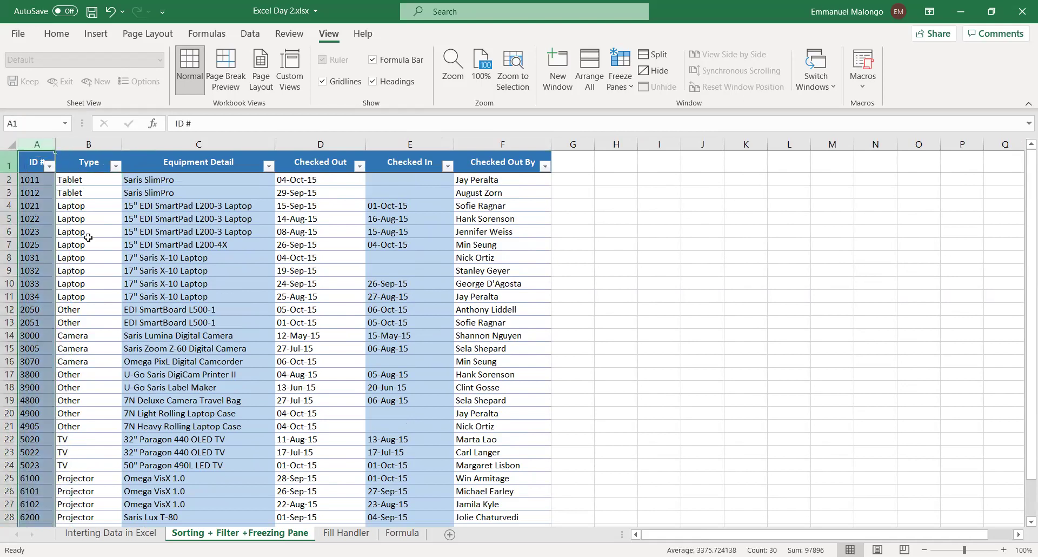
key("shift+space")
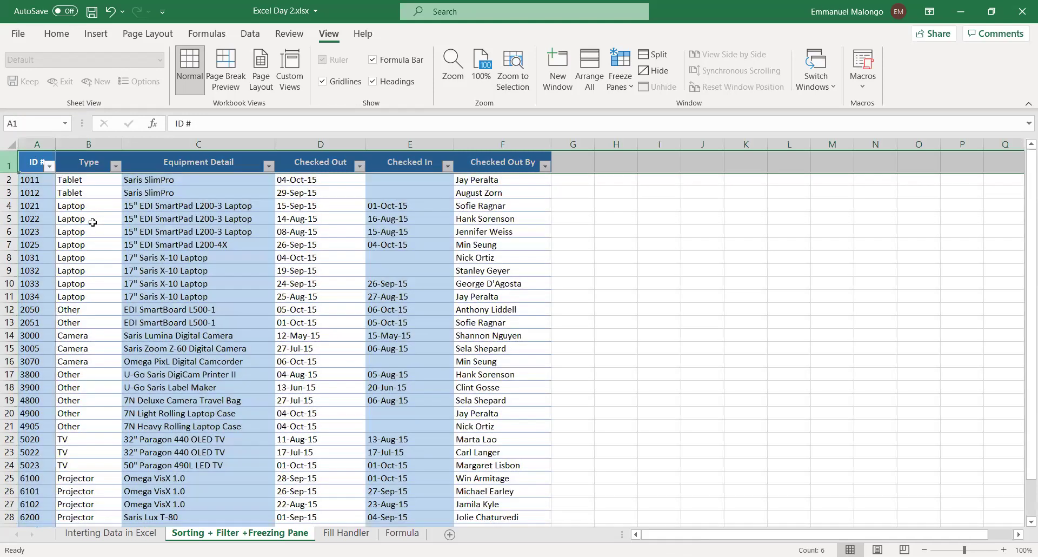
Recheck the frozen header row by viewing the lower equipment records and returning to the first one.
left_click(91, 241)
scroll(806, 410, "down", 6)
scroll(1021, 340, "up", 4)
scroll(1021, 336, "up", 2)
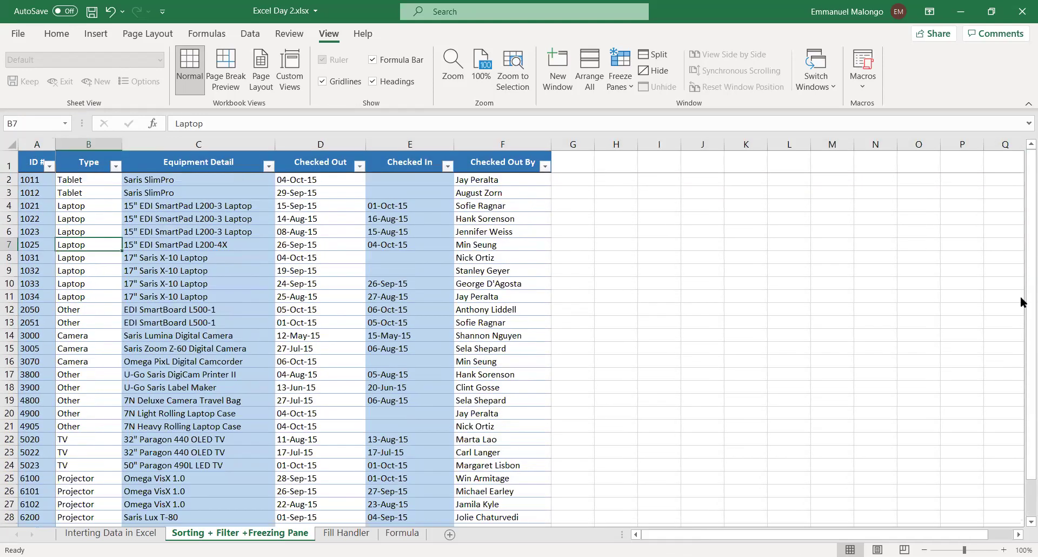
left_click_drag(1021, 282, 1021, 260)
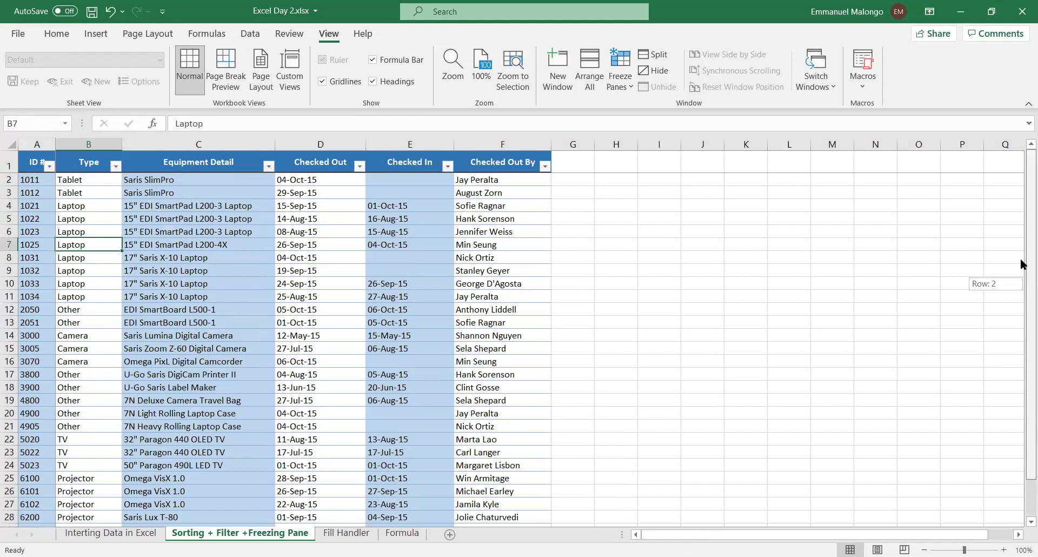
Recheck the frozen panes by moving along row 24 to column AB and back, and viewing the table's last records.
left_click(961, 465)
key("Right")
key("Right")
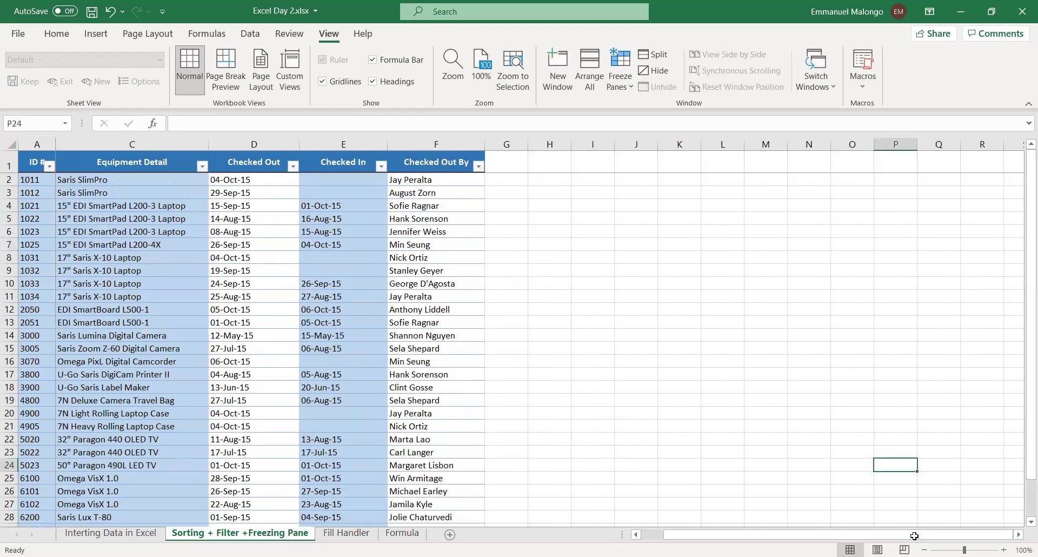
key("Right")
key("Right")
key("Right")
key("Right")
key("Right")
key("Right")
key("Right")
key("Right")
key("Right")
key("Right")
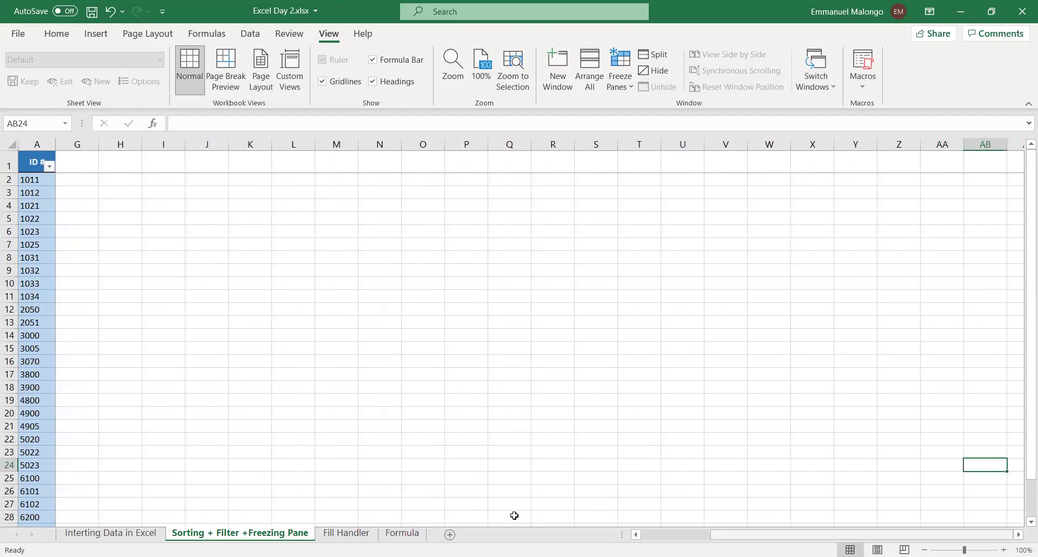
scroll(514, 515, "left", 3)
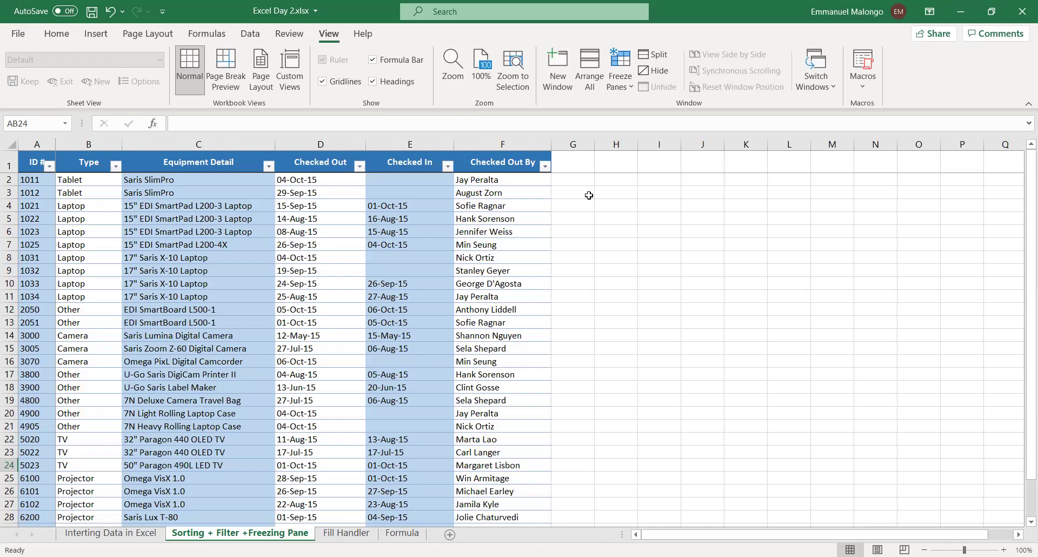
scroll(285, 489, "down", 1)
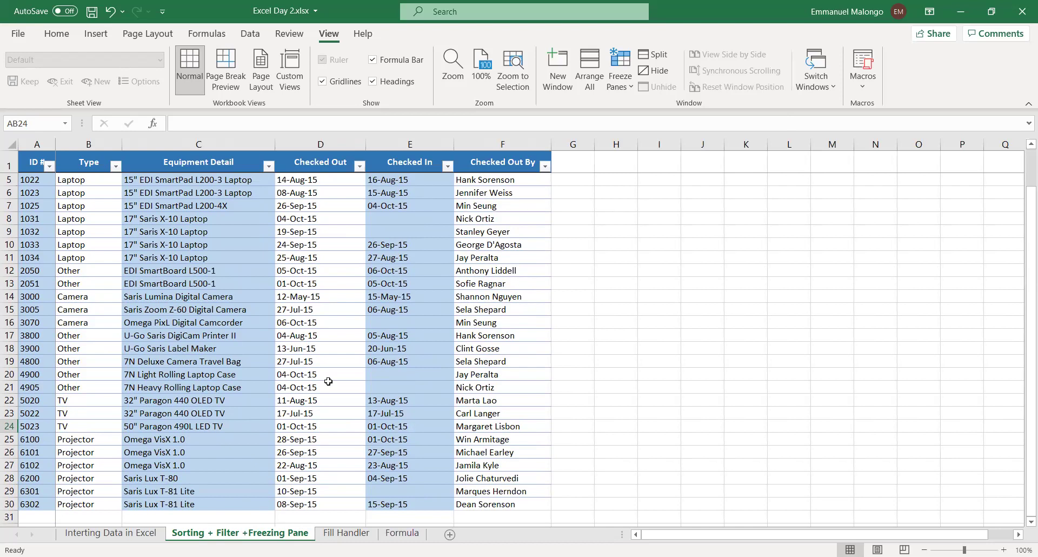
scroll(325, 350, "up", 1)
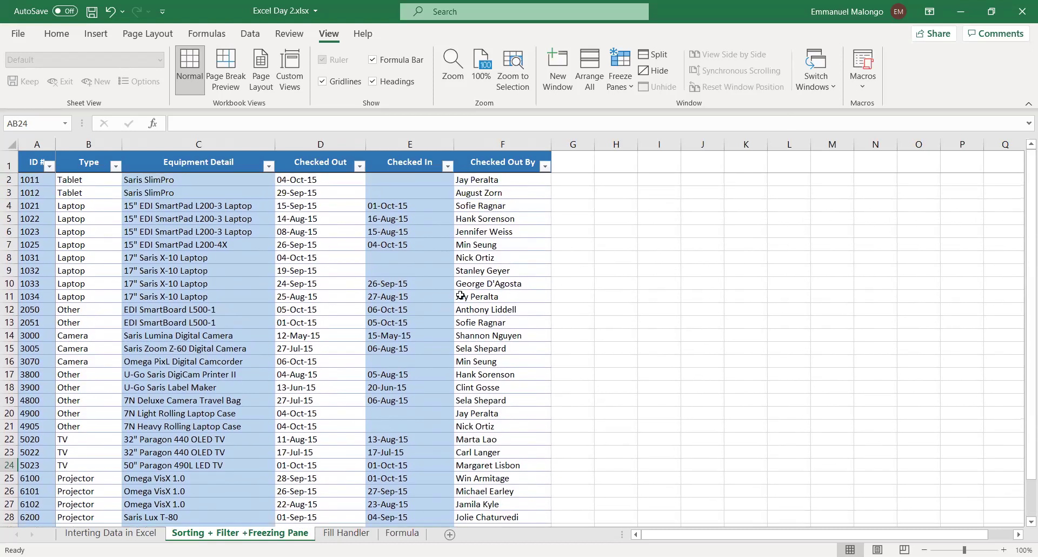
scroll(471, 289, "down", 1)
scroll(598, 260, "up", 1)
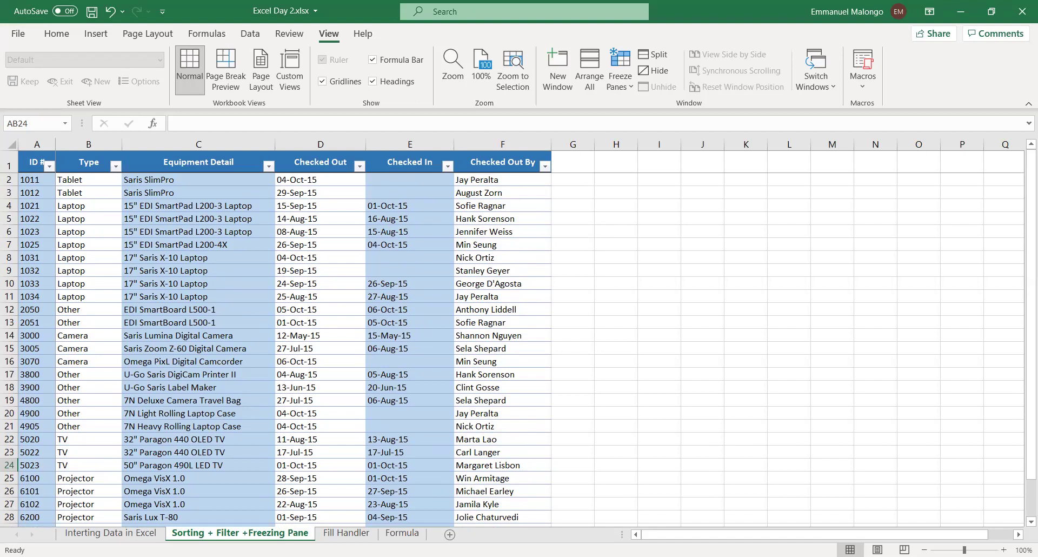
Switch to the Interting Data in Excel sheet and delete the filler text below LESSON in column C.
left_click(110, 533)
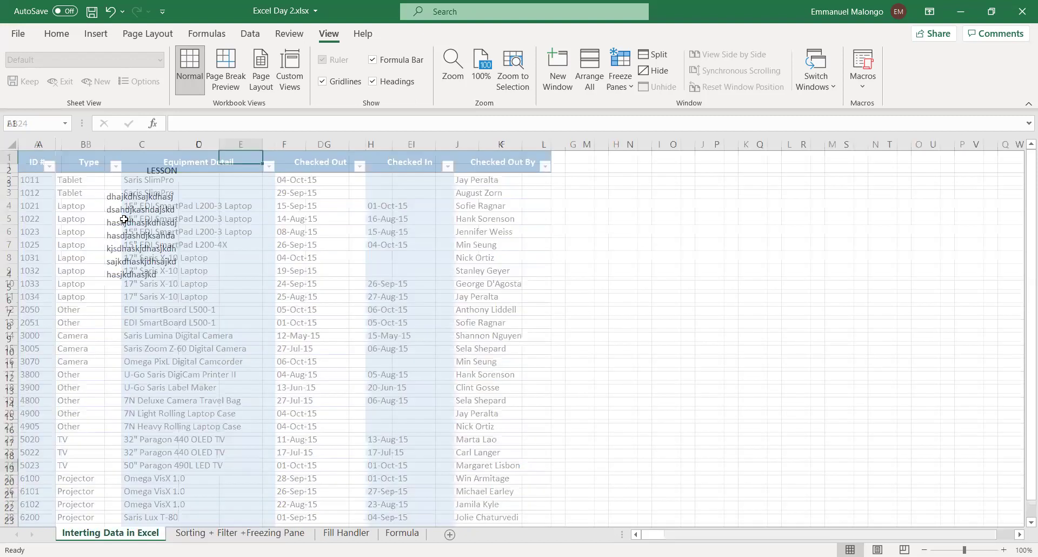
key("Delete")
key("Down")
key("Down")
Enter "Basic Mathematical Operation" in cell C5 and widen column C so the whole text fits.
left_click(154, 206)
type("Bas")
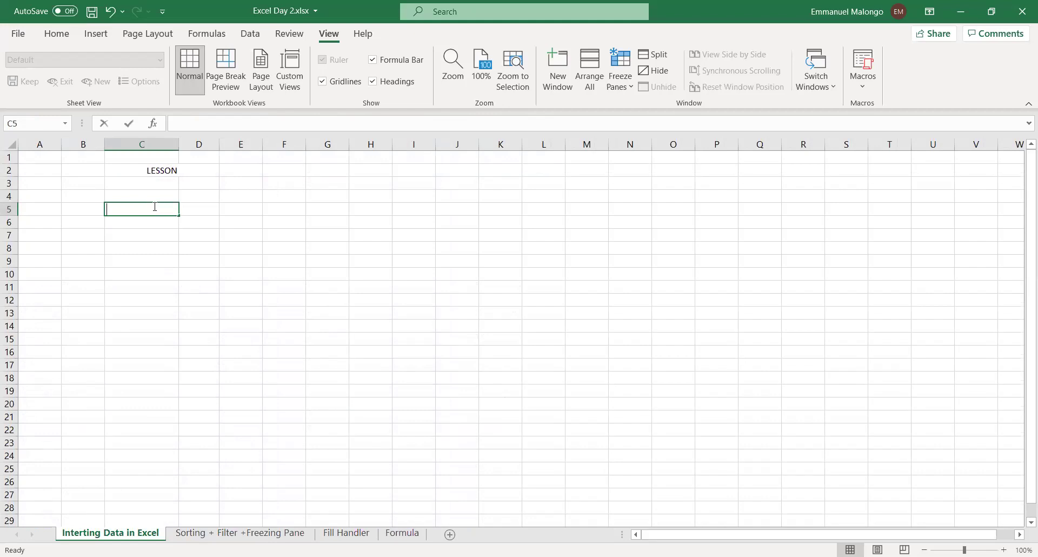
type("ic Mathe")
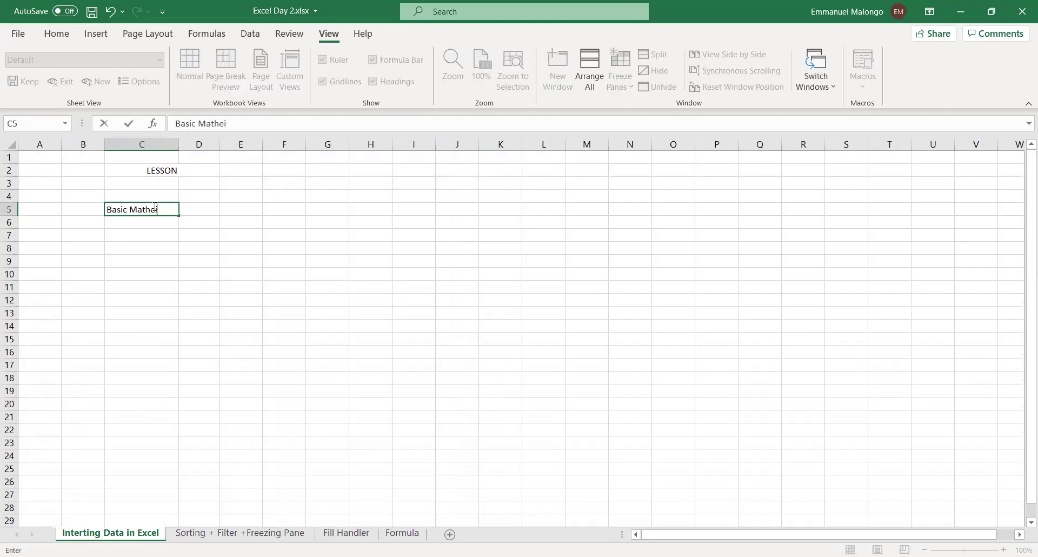
type("maticel Operation")
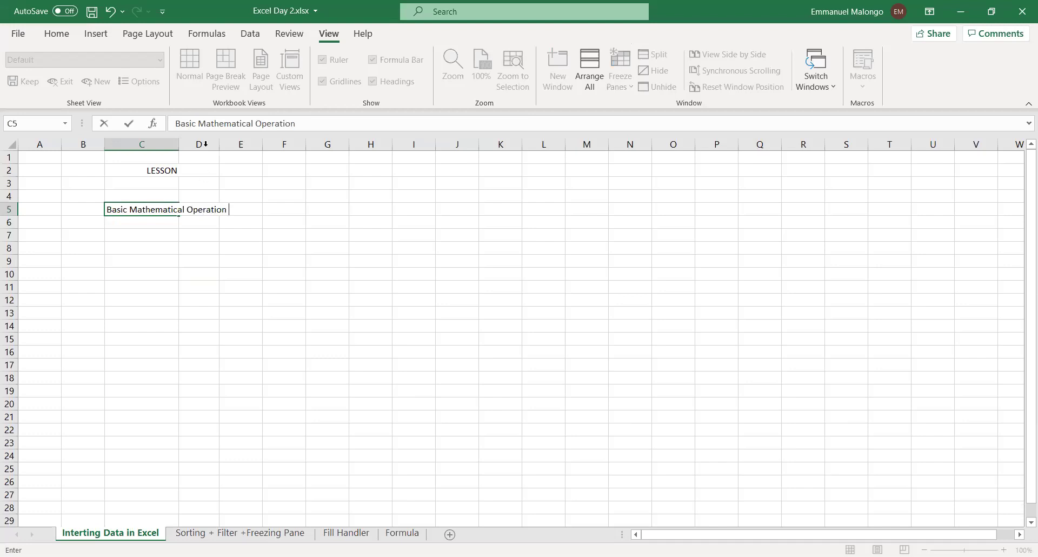
left_click(184, 143)
mouse_move(184, 144)
left_mouse_down()
mouse_move(217, 140)
mouse_move(178, 139)
left_mouse_up()
left_click_drag(261, 143, 261, 142)
left_click_drag(216, 200, 209, 211)
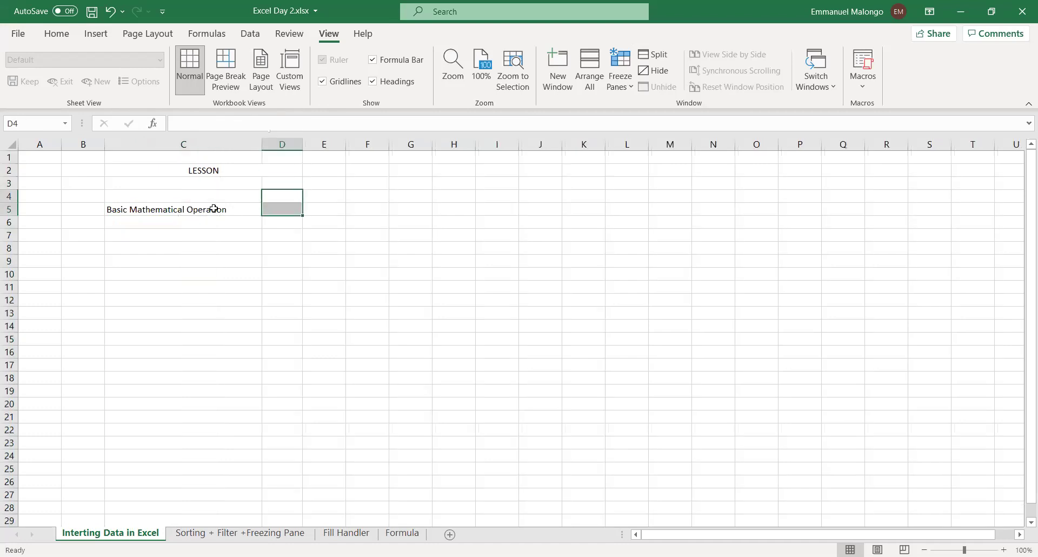
Enter "Minus" in cell C6, directly below the Basic Mathematical Operation heading.
left_click(213, 210)
left_click(211, 226)
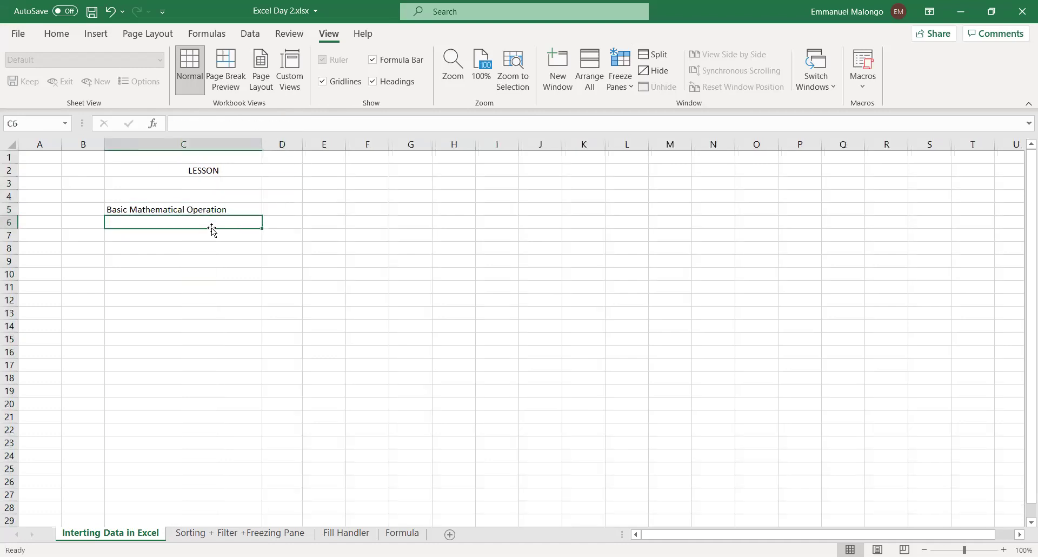
type("Muni")
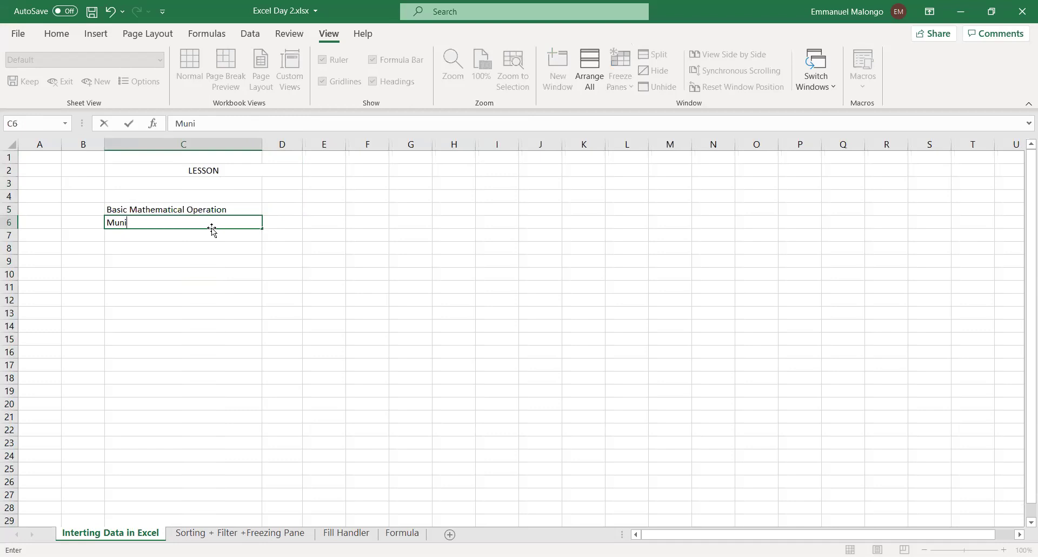
key("BackSpace")
key("BackSpace")
type("inus")
key("Tab")
type("-")
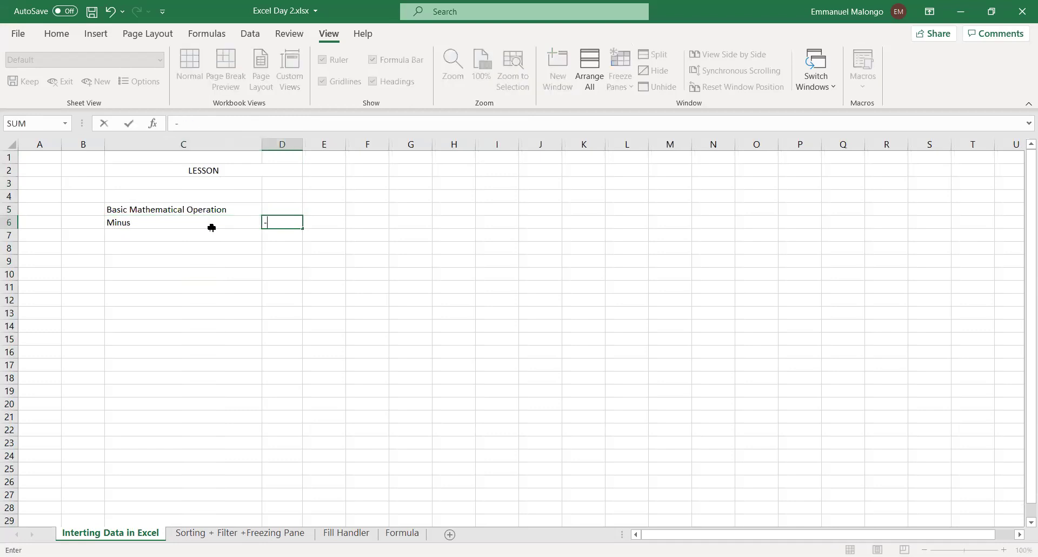
left_click(243, 246)
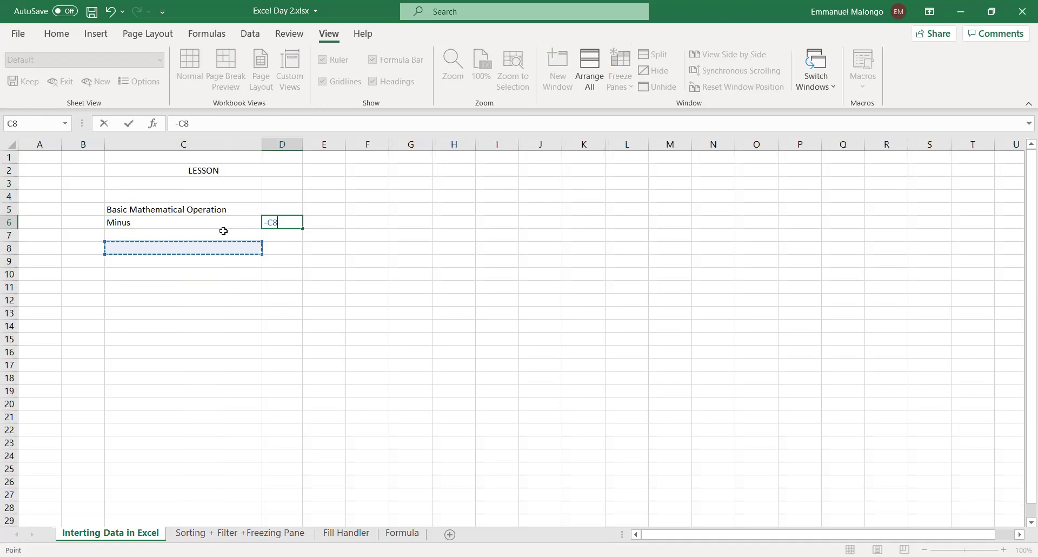
key("Escape")
left_click(213, 236)
left_click(287, 224)
type("-")
key("Down")
key("Left")
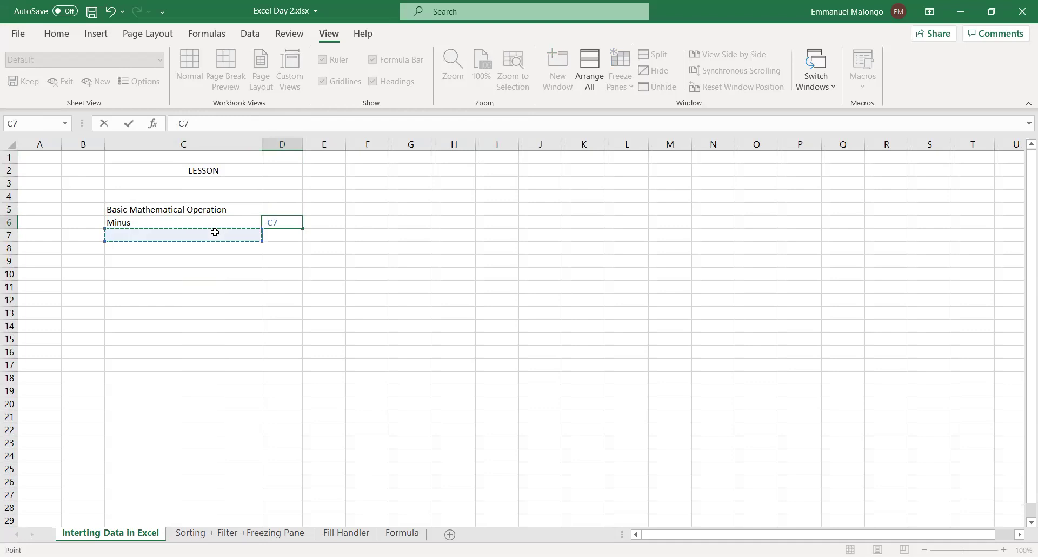
key("Escape")
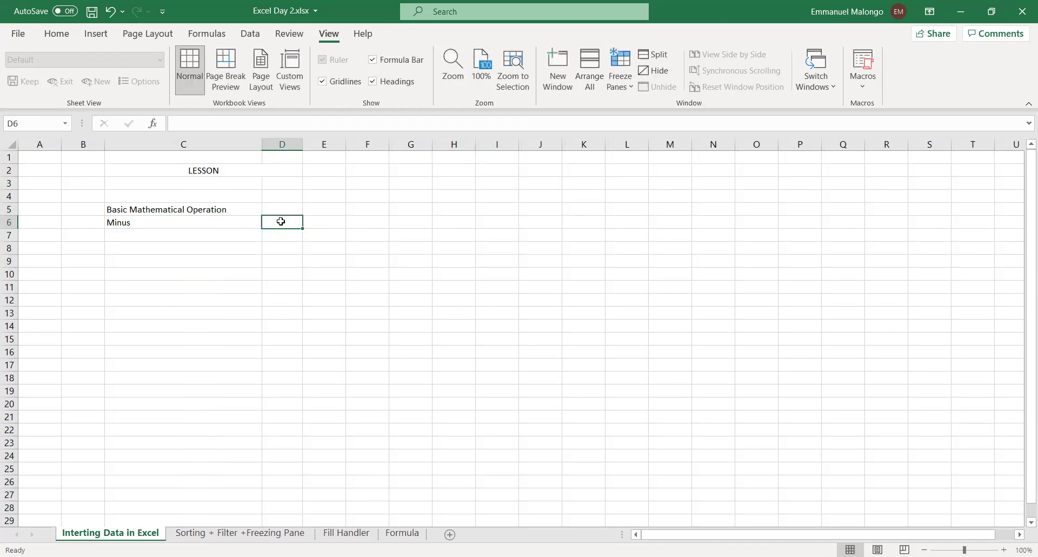
type("-")
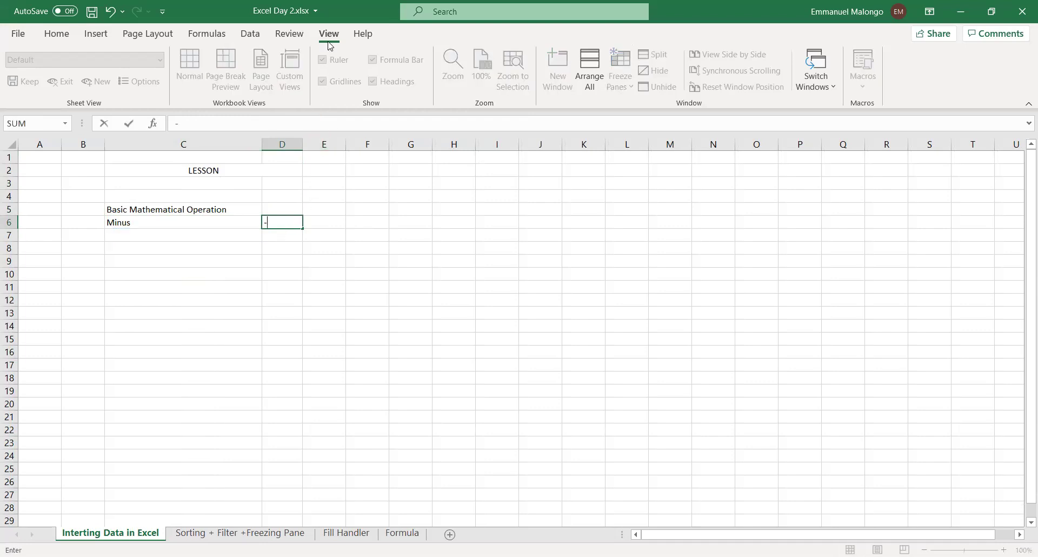
left_click(331, 221)
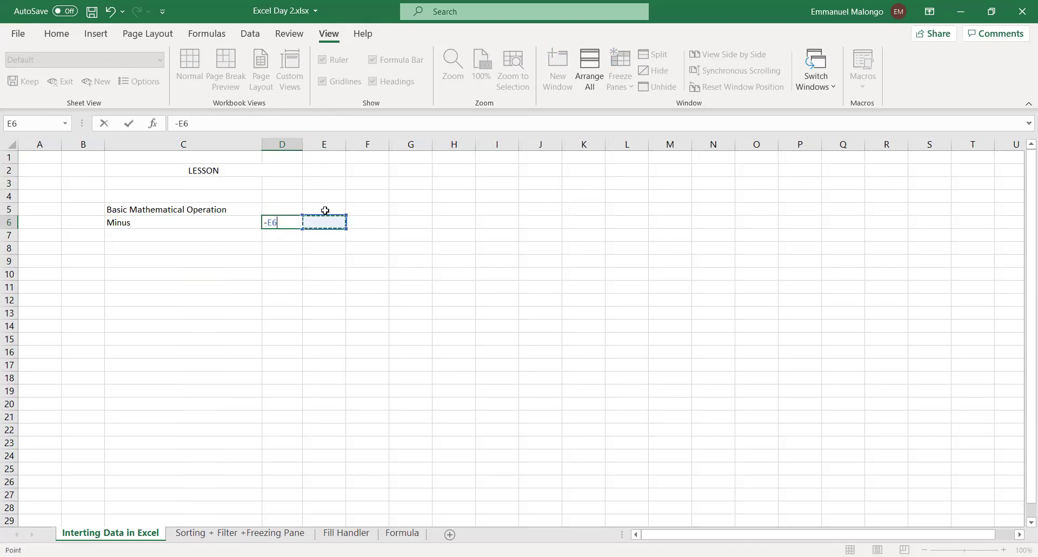
key("Escape")
Add the minus sign to the label in cell C6 so it reads "Minus -".
left_click(329, 221)
left_click(239, 218)
double_click(229, 219)
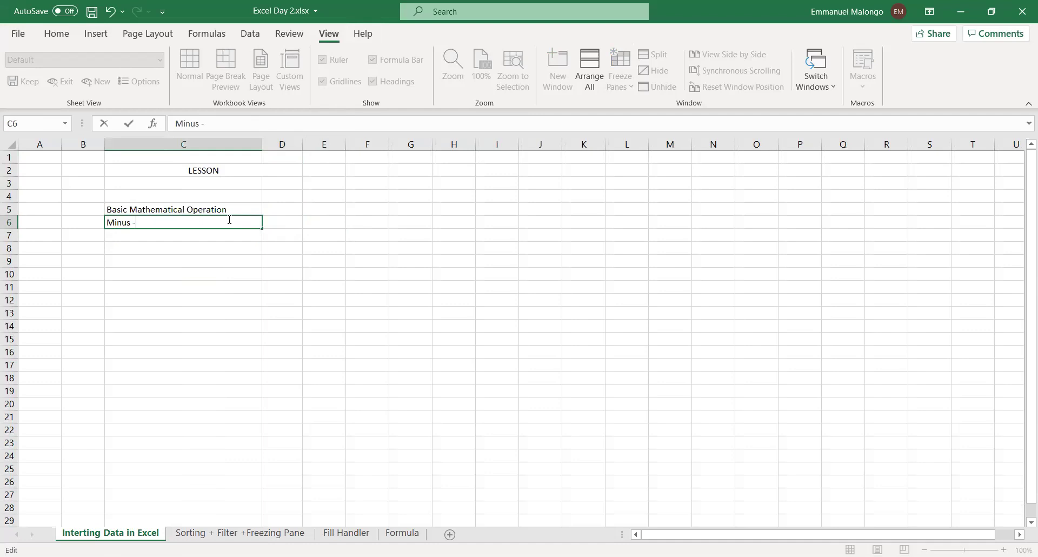
left_click(149, 247)
Enlarge the font of the "Minus -" label in cell C6 by several sizes.
left_click(135, 226)
left_click(53, 34)
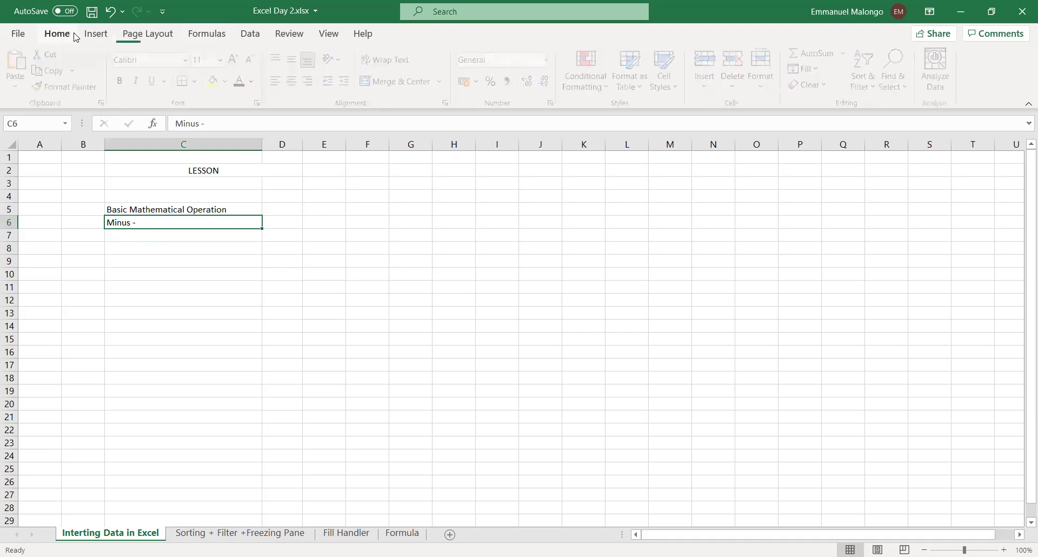
left_click(237, 61)
left_click(238, 61)
left_click(237, 61)
left_click(237, 60)
left_click(237, 60)
left_click(238, 61)
left_click(237, 61)
double_click(167, 230)
left_click(159, 260)
Enter "ADDITION +" in cell C7 and "Division /" in cell C8.
left_click(170, 249)
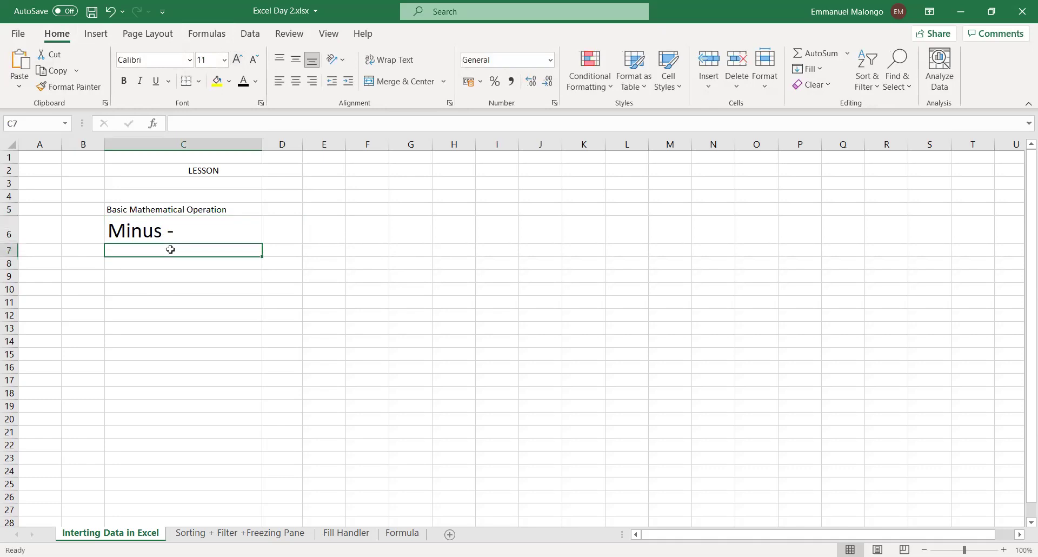
type("ADDITION +")
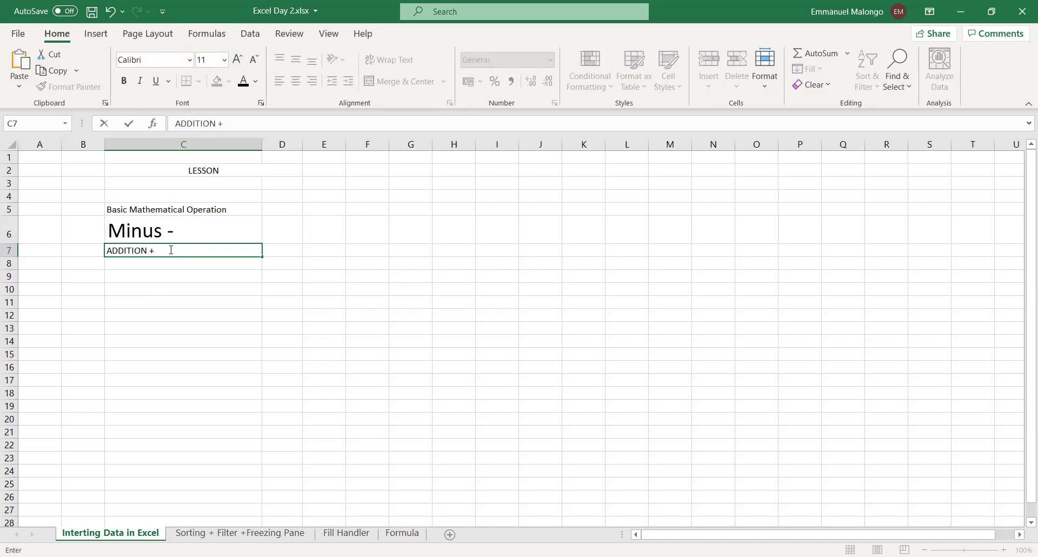
left_click(144, 266)
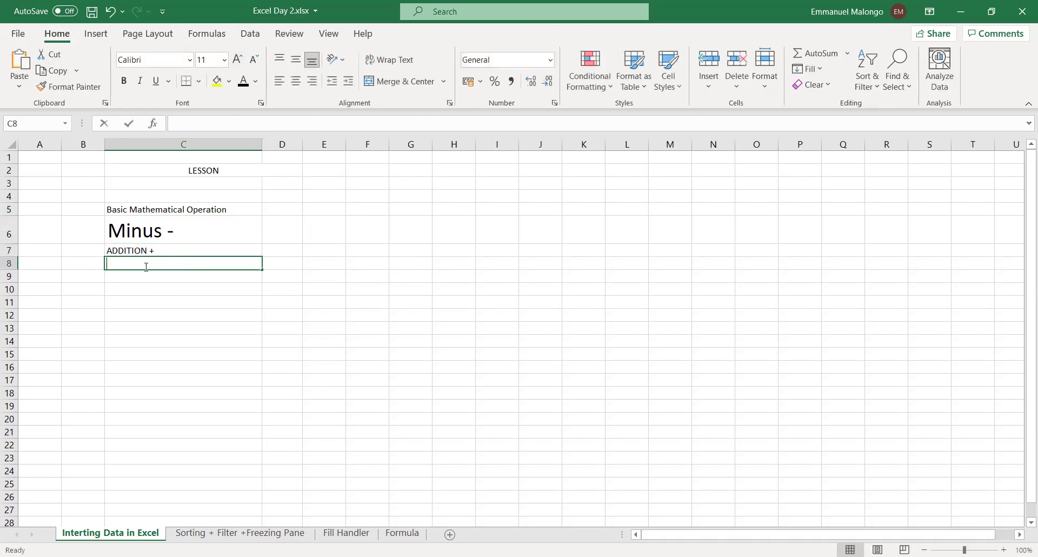
type("Division /")
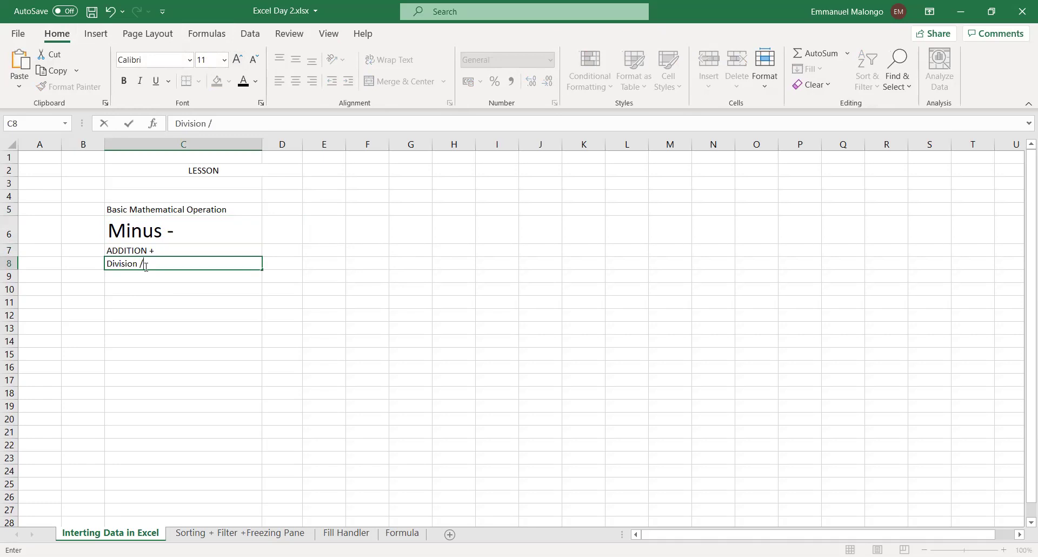
Enter "Multiplication *" in cell C9 to complete the list of operators.
left_click(141, 276)
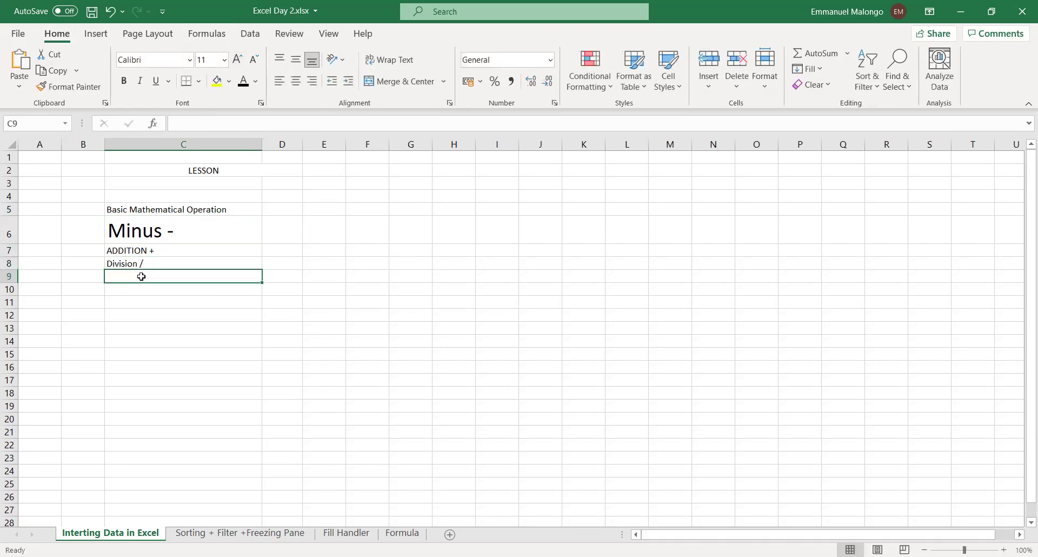
type("M")
key("BackSpace")
key("BackSpace")
type("Mau")
key("BackSpace")
key("BackSpace")
type("ultip")
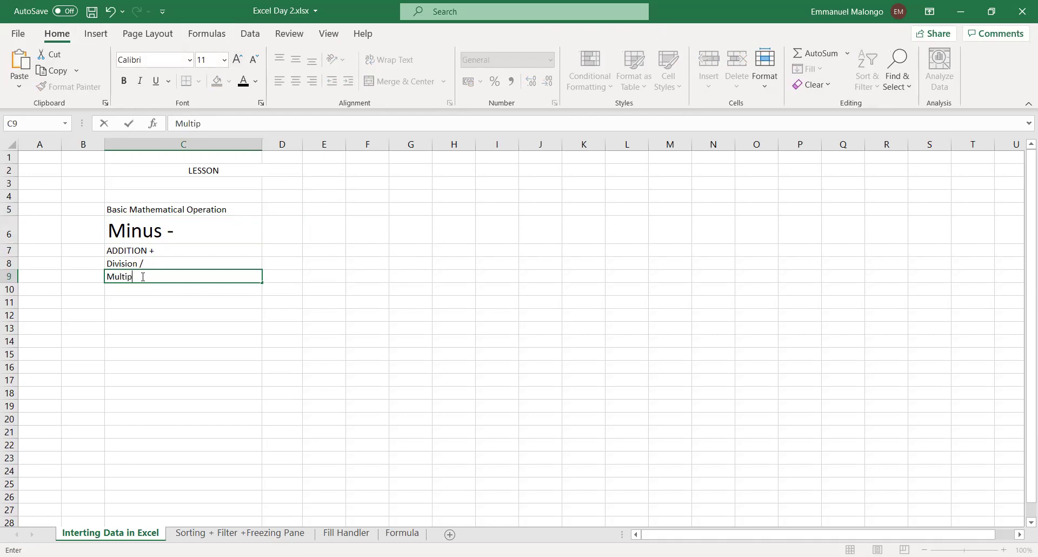
type("lication *")
key("Return")
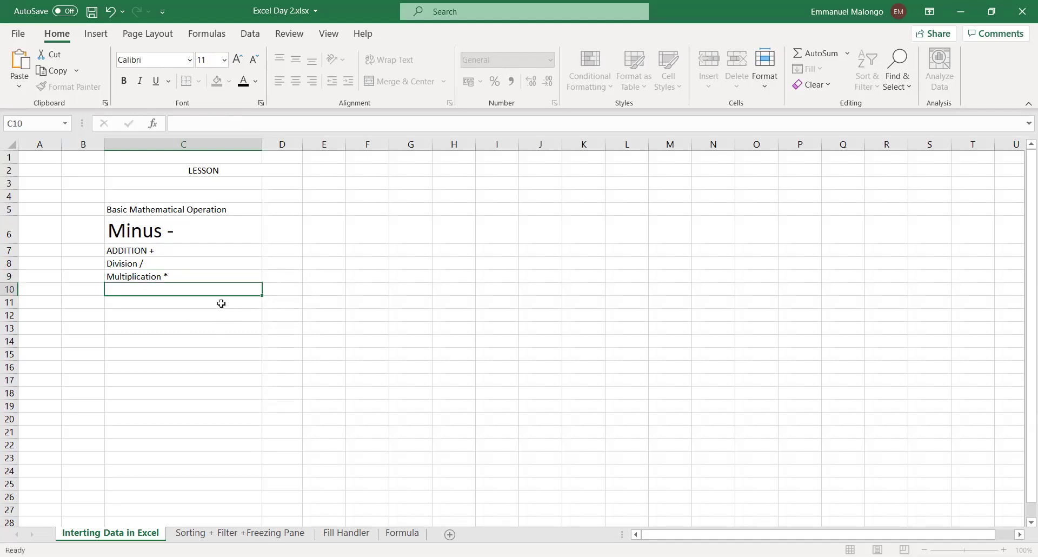
Enter the note "Writing Formula =" in cell C11, below the list of operators.
left_click(221, 304)
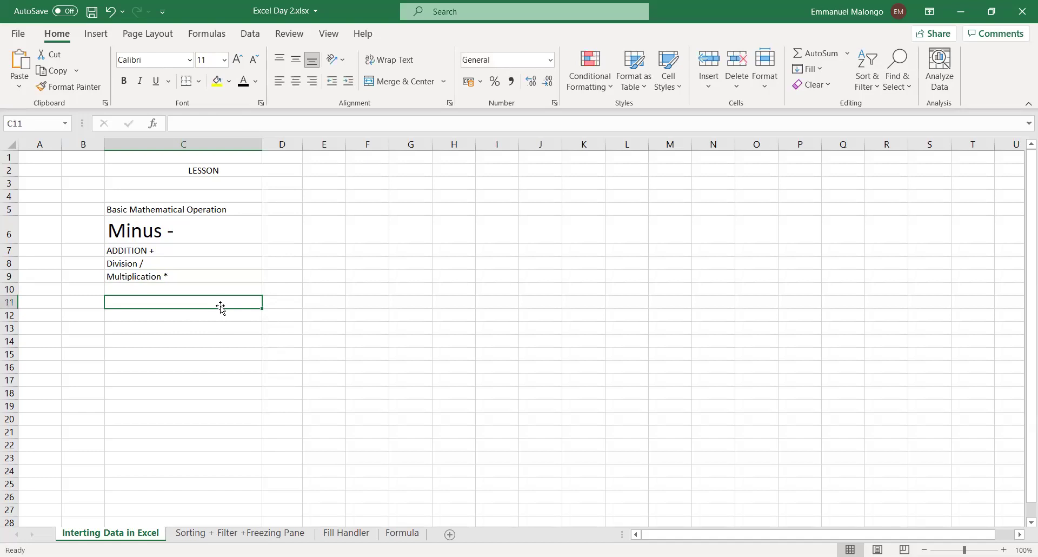
type("W")
key("BackSpace")
type("W")
key("BackSpace")
type("wR")
key("BackSpace")
key("BackSpace")
type("W")
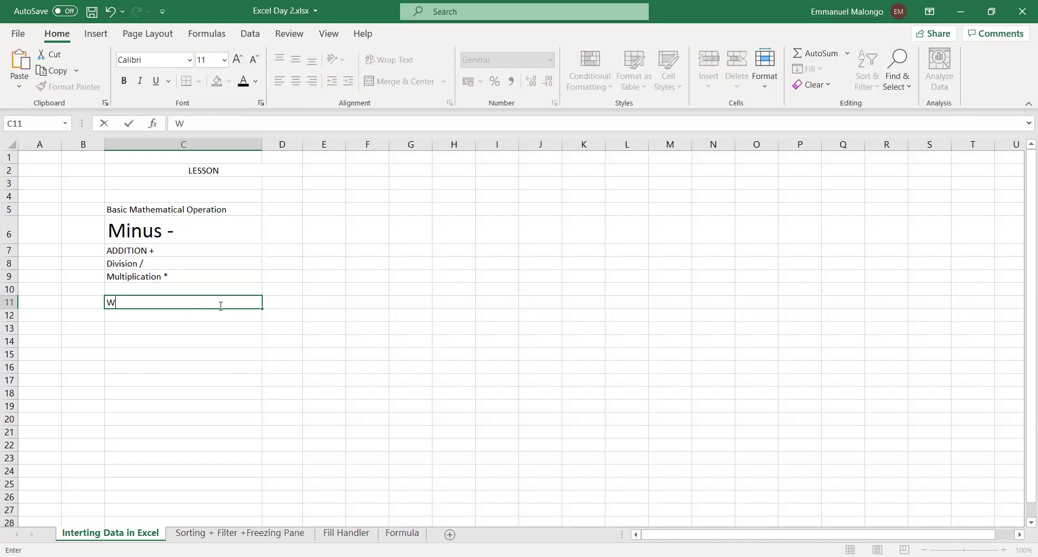
type("riting Formula ")
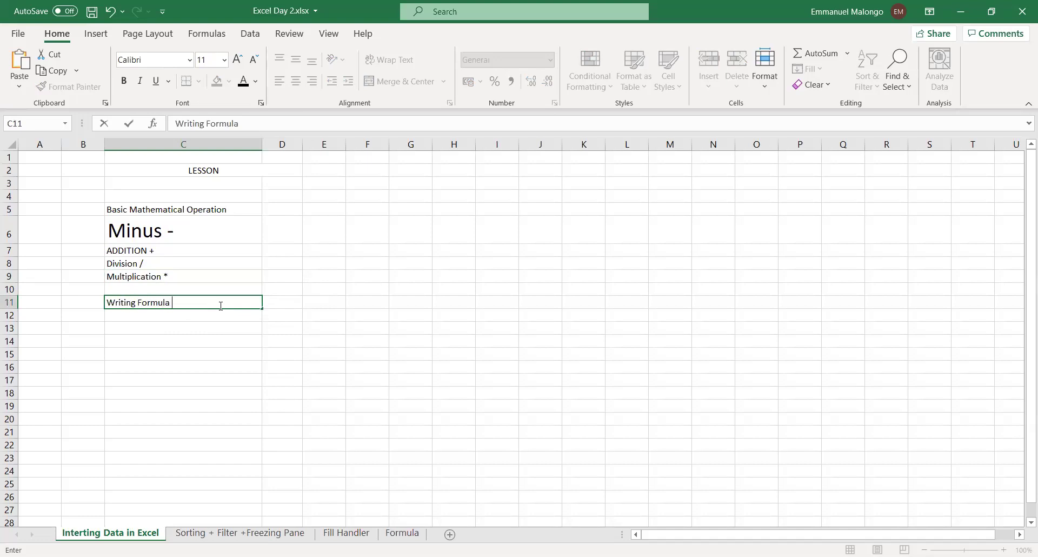
type("synta")
key("BackSpace")
key("BackSpace")
key("BackSpace")
key("BackSpace")
key("BackSpace")
type("=")
left_click(366, 224)
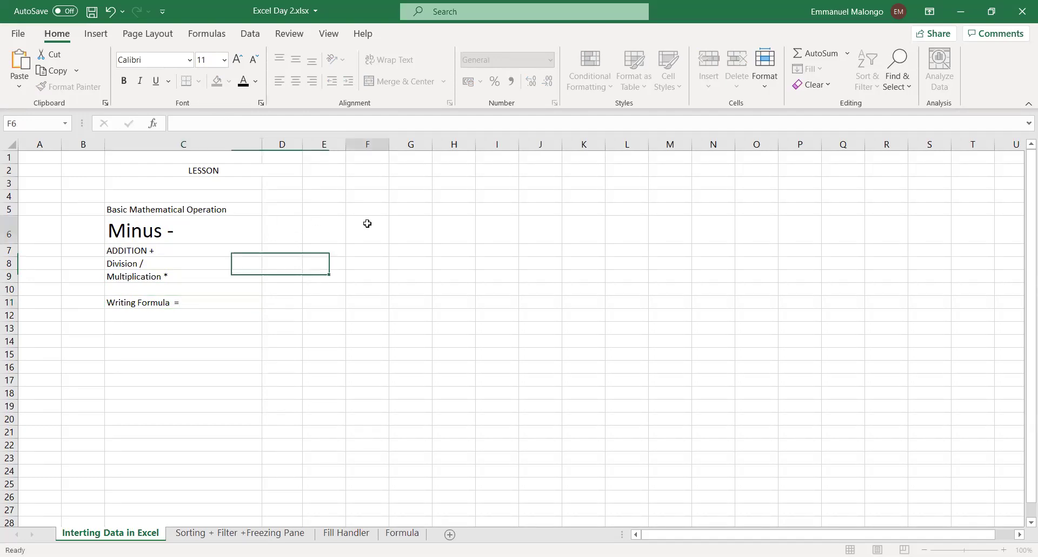
Enter the example numbers 50 in cell E6 and 60 in cell F6, beside the Minus label.
left_click(331, 235)
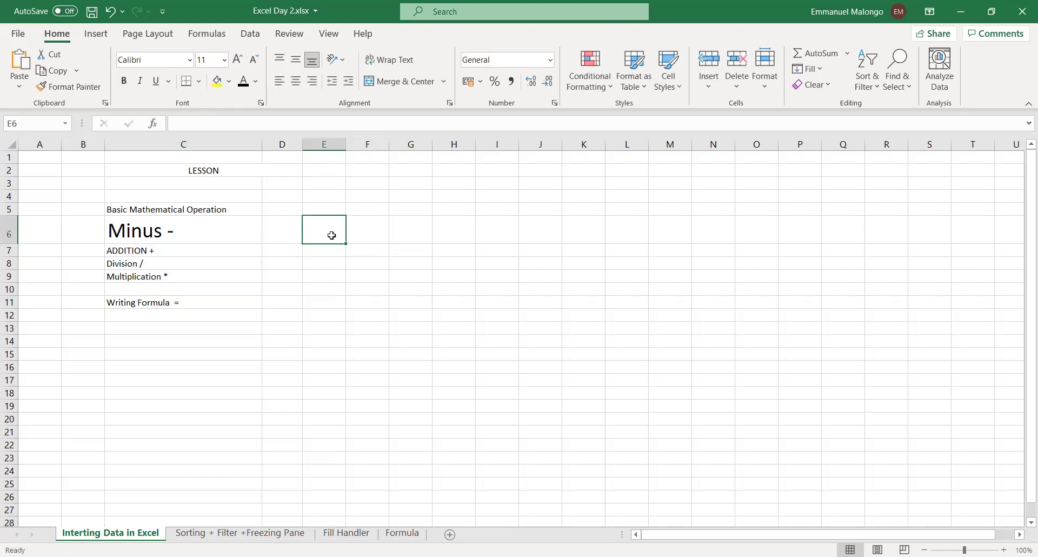
type("50")
left_click(367, 225)
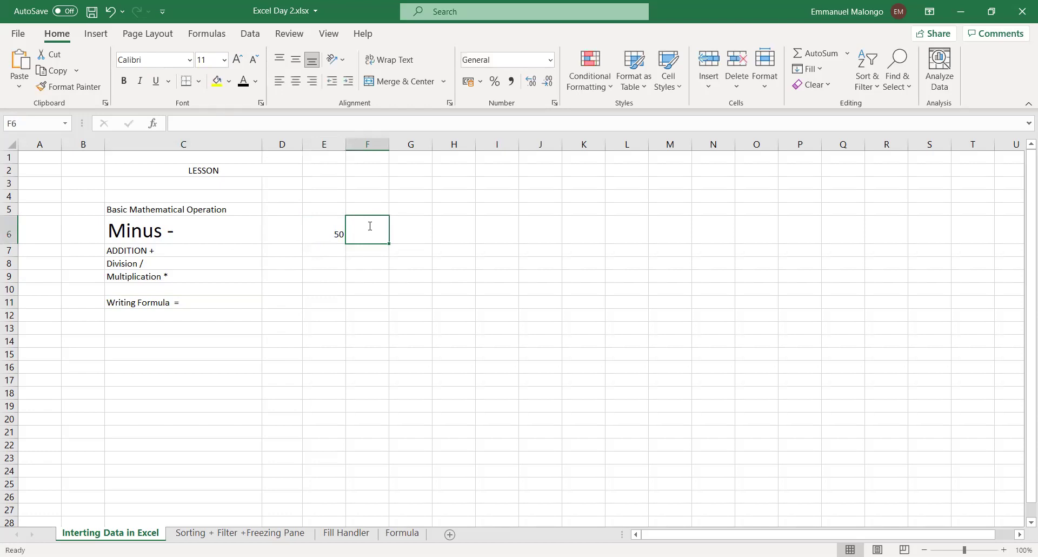
type("60")
key("Tab")
left_click(317, 234)
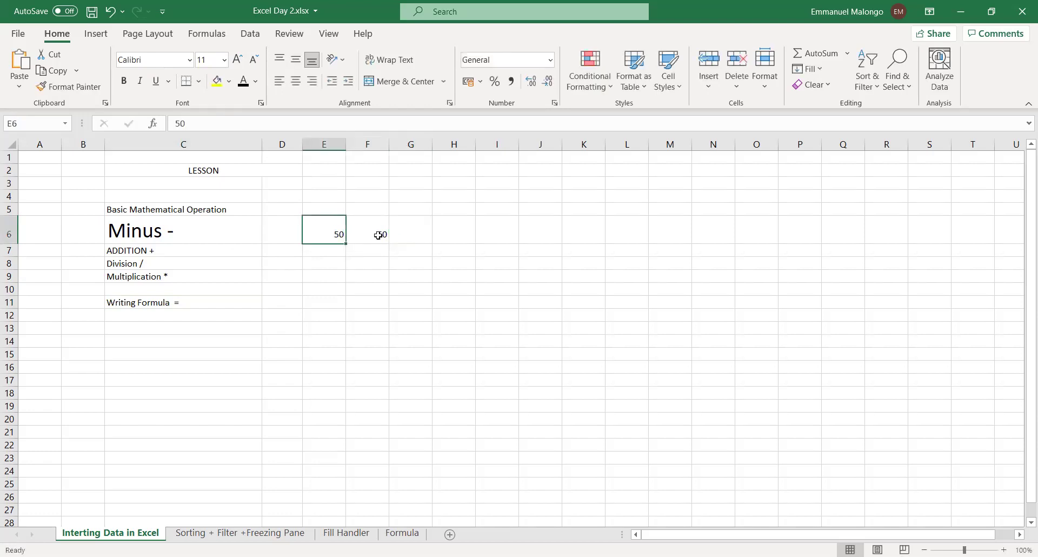
left_click(379, 233)
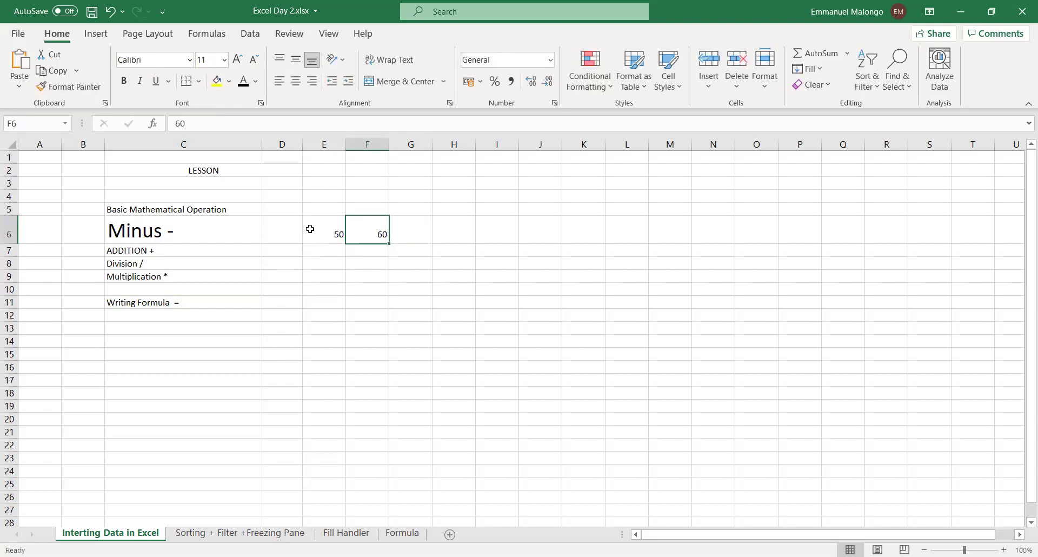
left_click(407, 230)
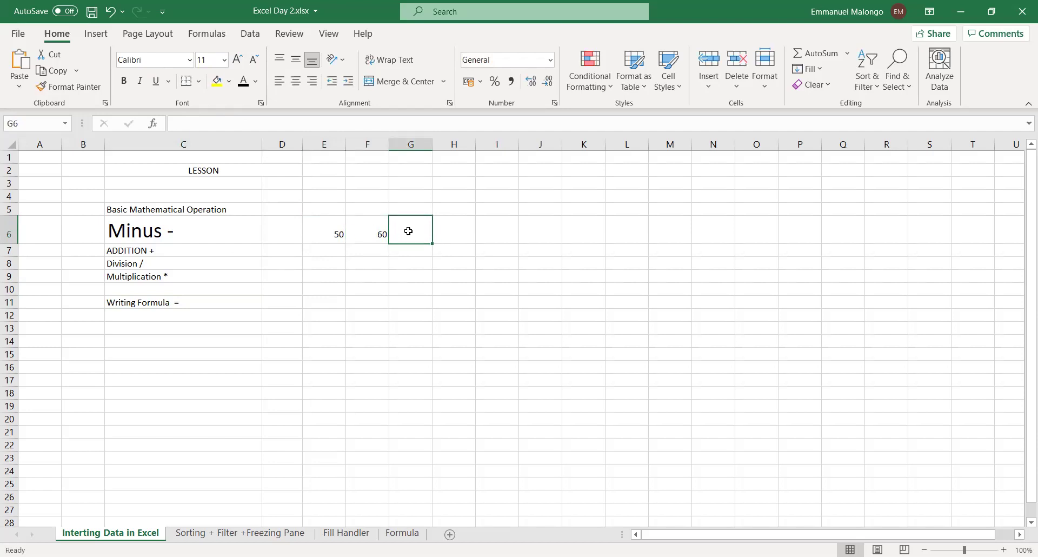
type("=")
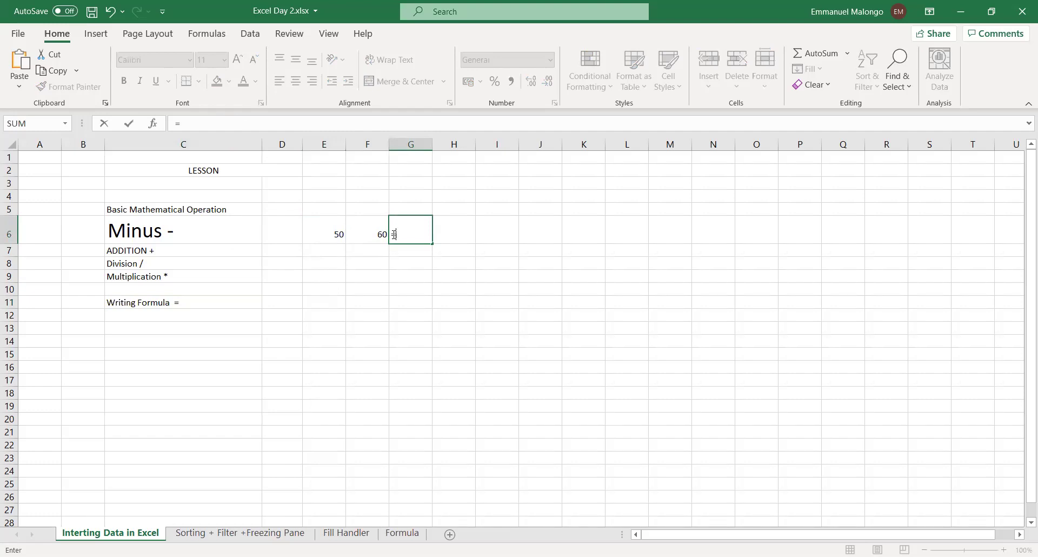
left_click(151, 314)
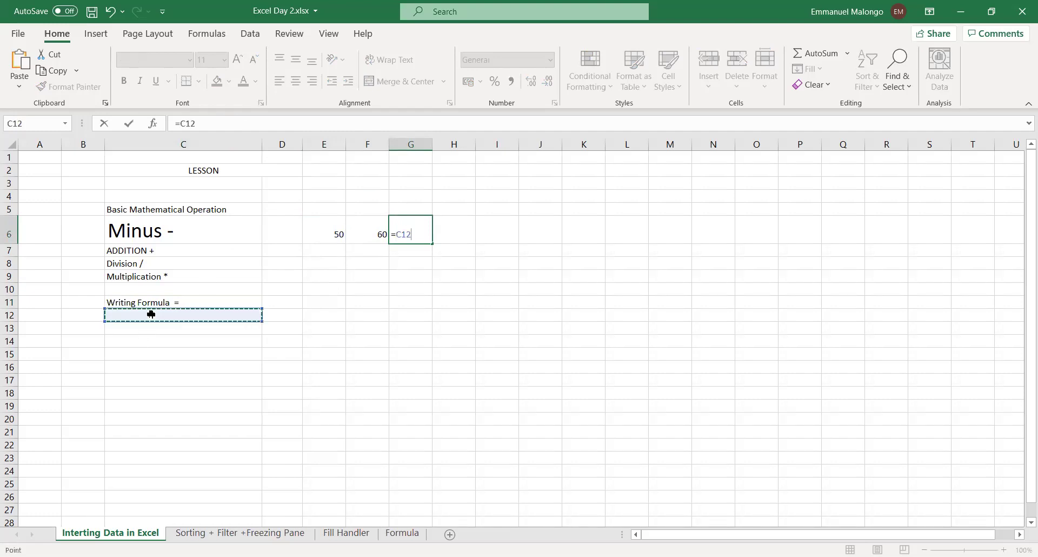
key("Escape")
left_click(165, 316)
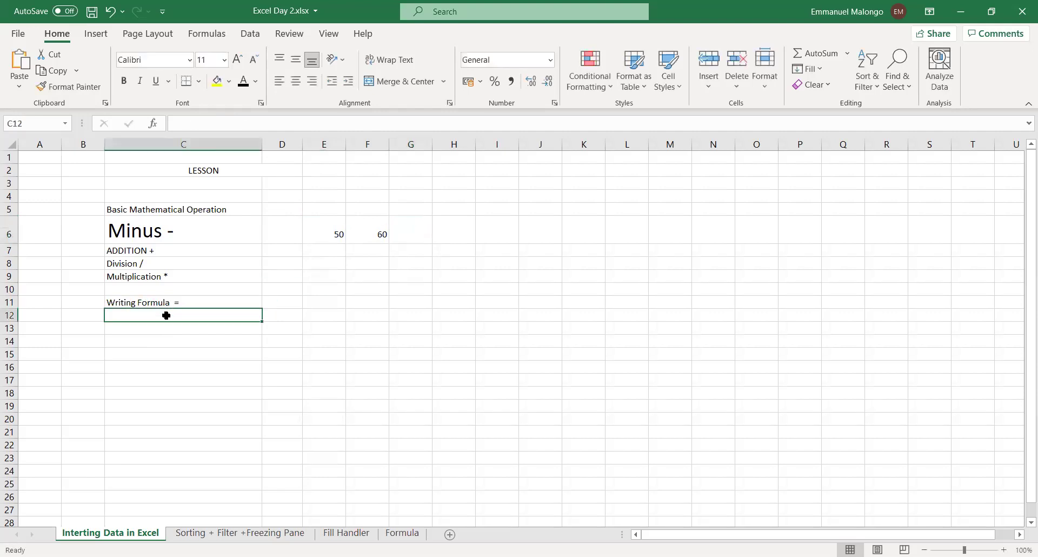
Enter the note "Cell Name" in cell C12, below the Writing Formula note.
type("=")
key("BackSpace")
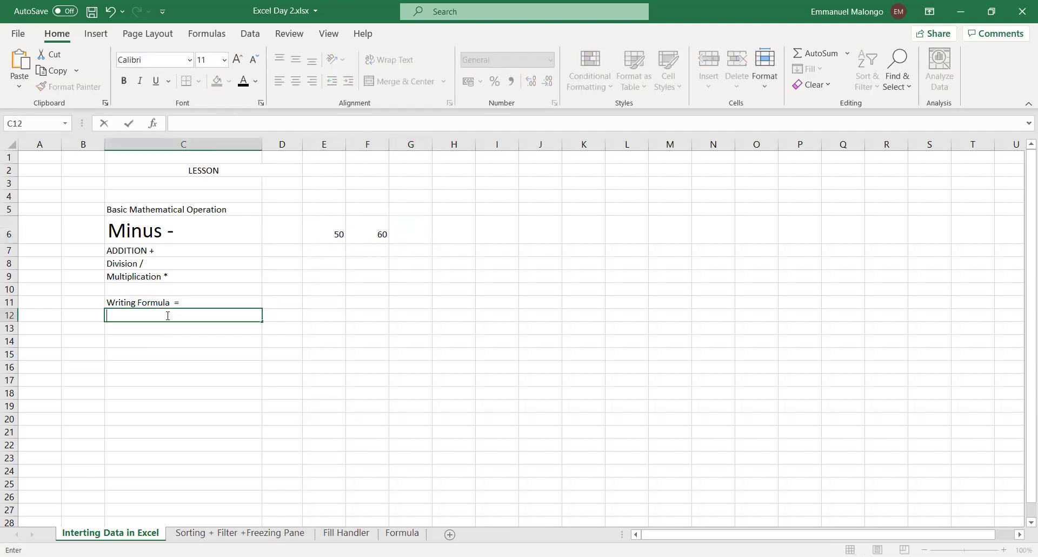
type("Cell Name")
left_click(296, 290)
left_click(195, 311)
Check the cell names of the two example numbers and of the empty cell beside them in row 6.
left_click(329, 233)
left_click(378, 234)
left_click(418, 234)
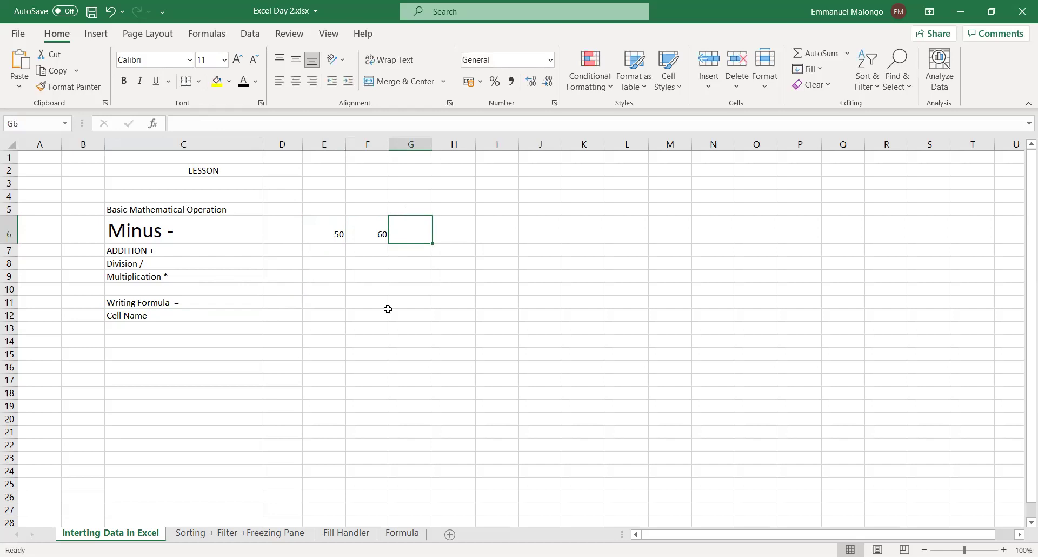
left_click(378, 233)
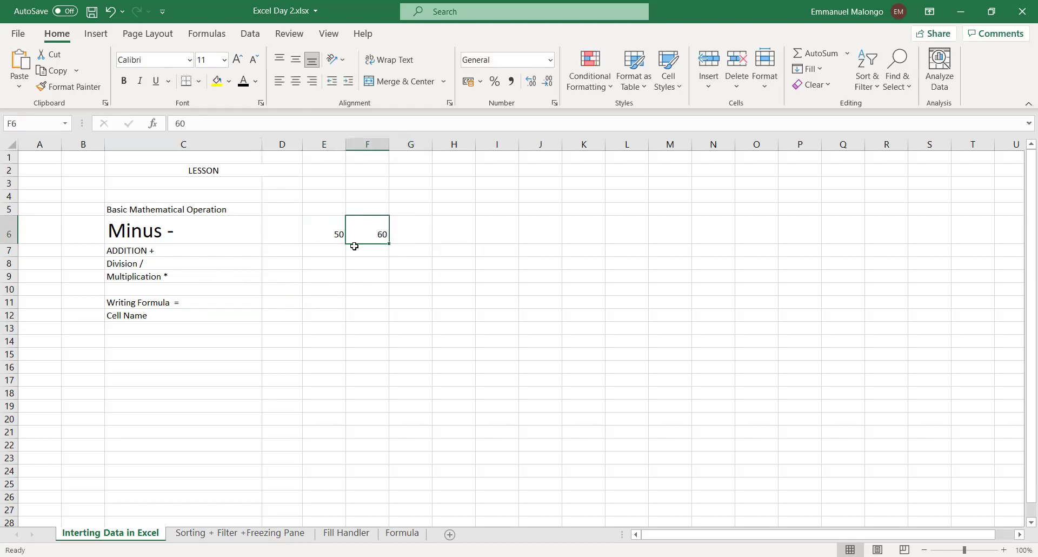
left_click(328, 235)
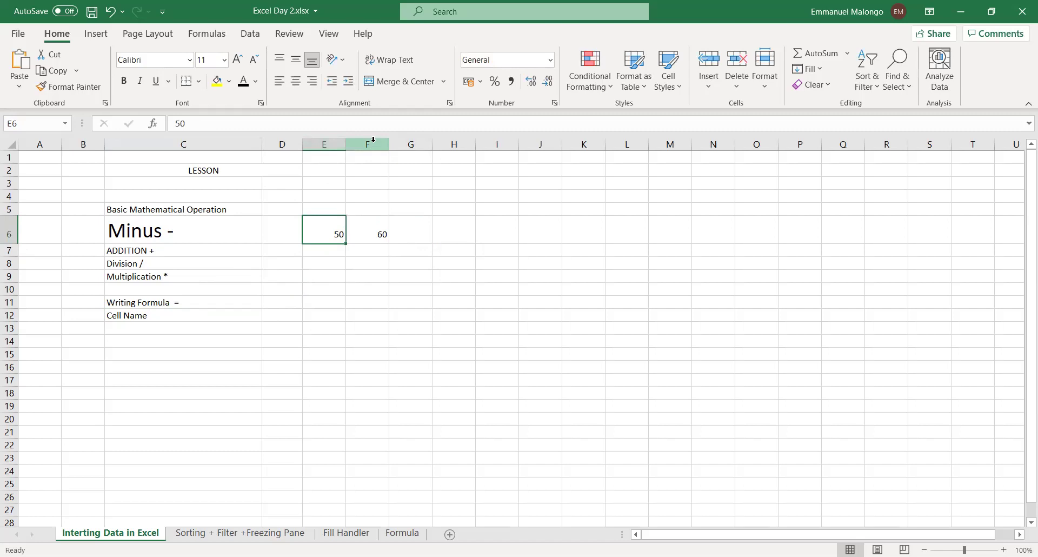
left_click(368, 227)
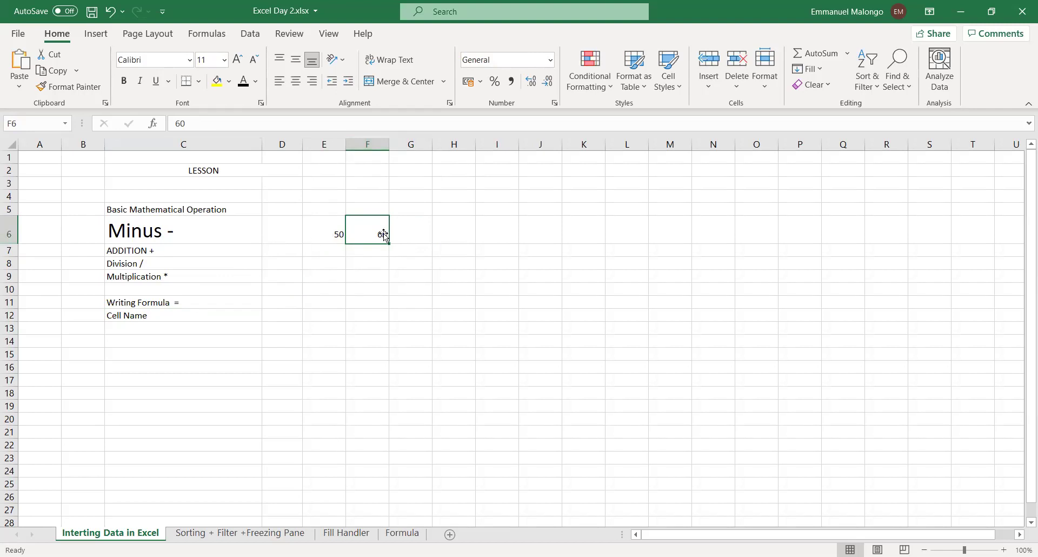
Enter the addition formula =E6+F6 in cell G6, writing out the cell names of the two example numbers.
left_click(408, 231)
type("=")
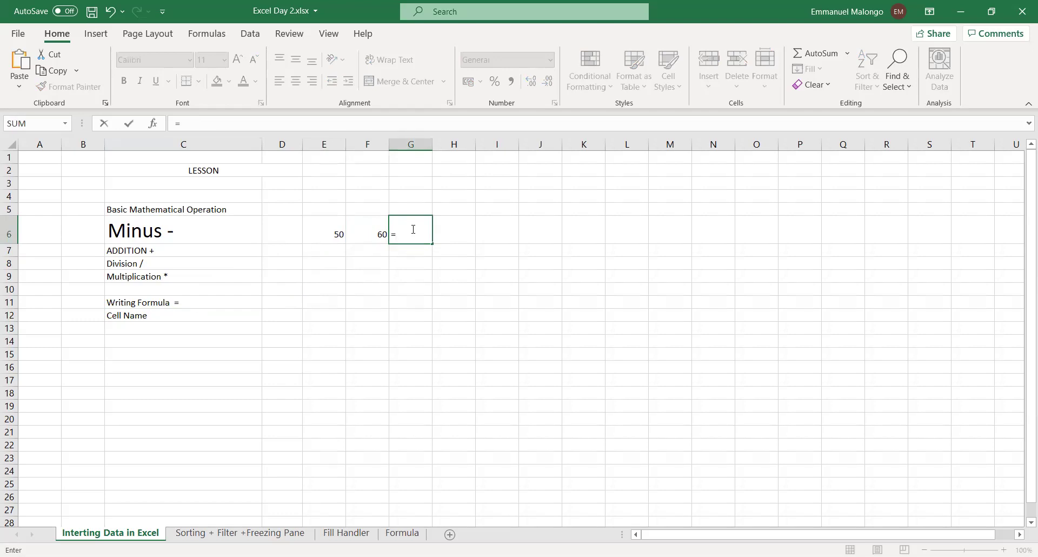
type("d")
key("BackSpace")
type("e")
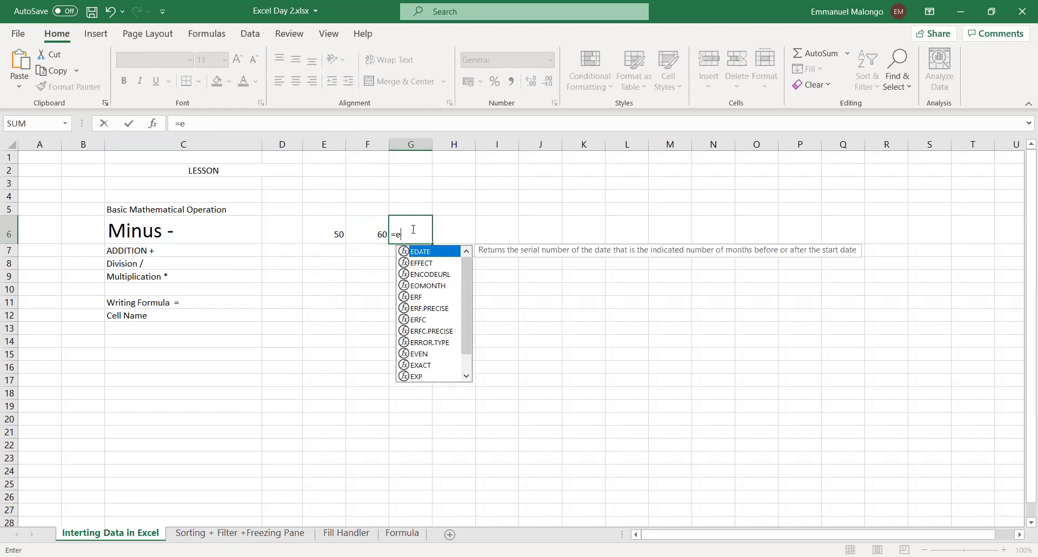
key("BackSpace")
type("E6")
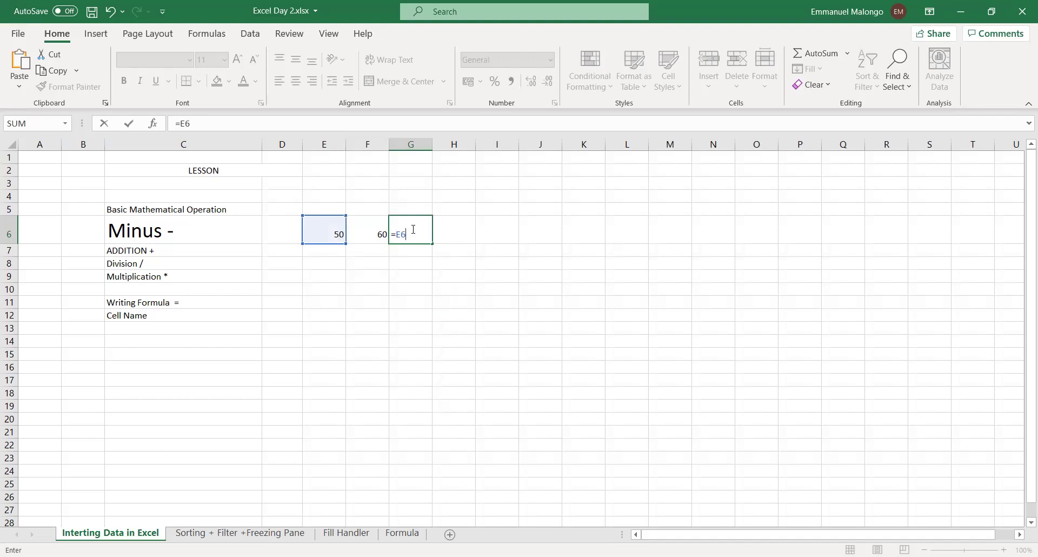
type("+F")
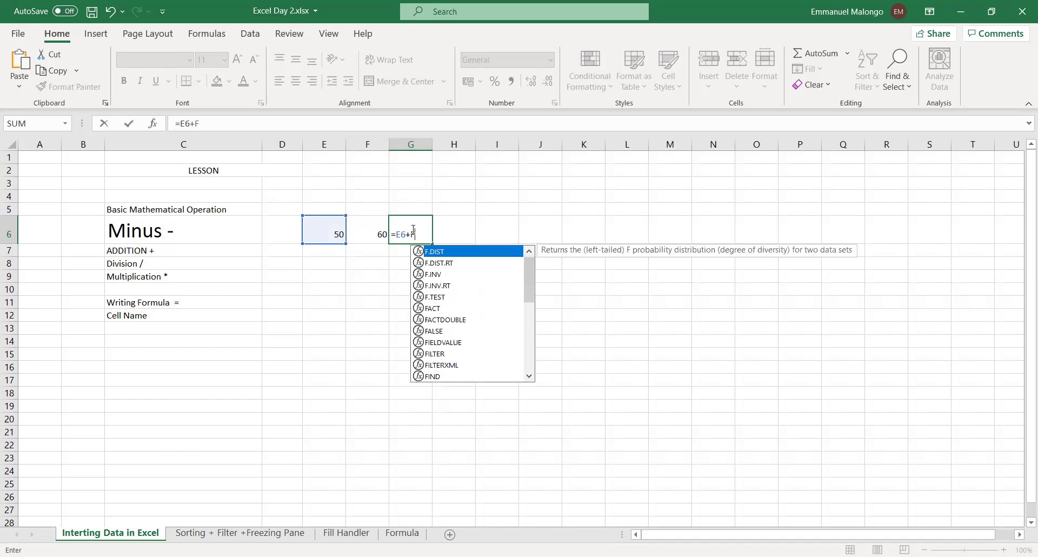
type("6")
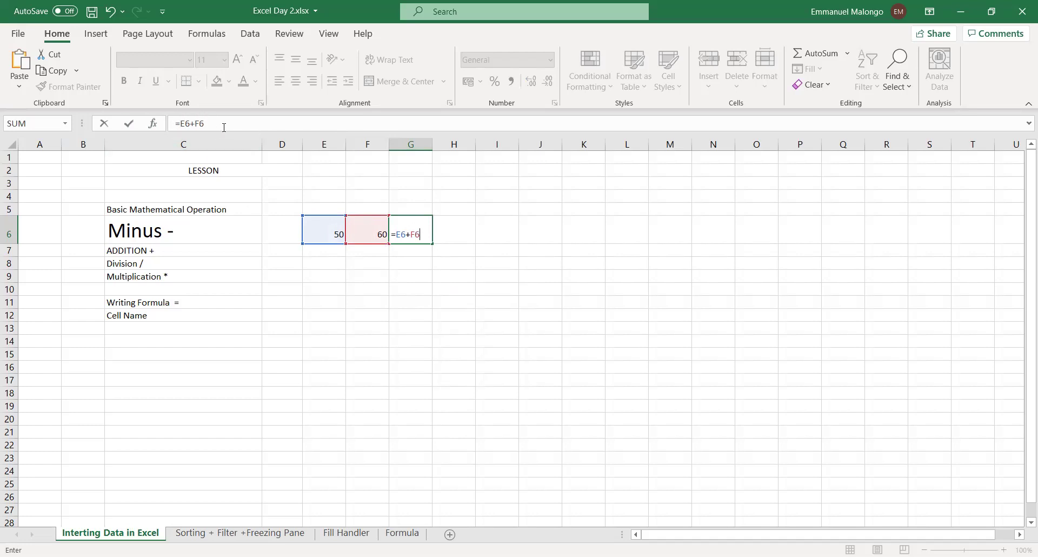
key("Return")
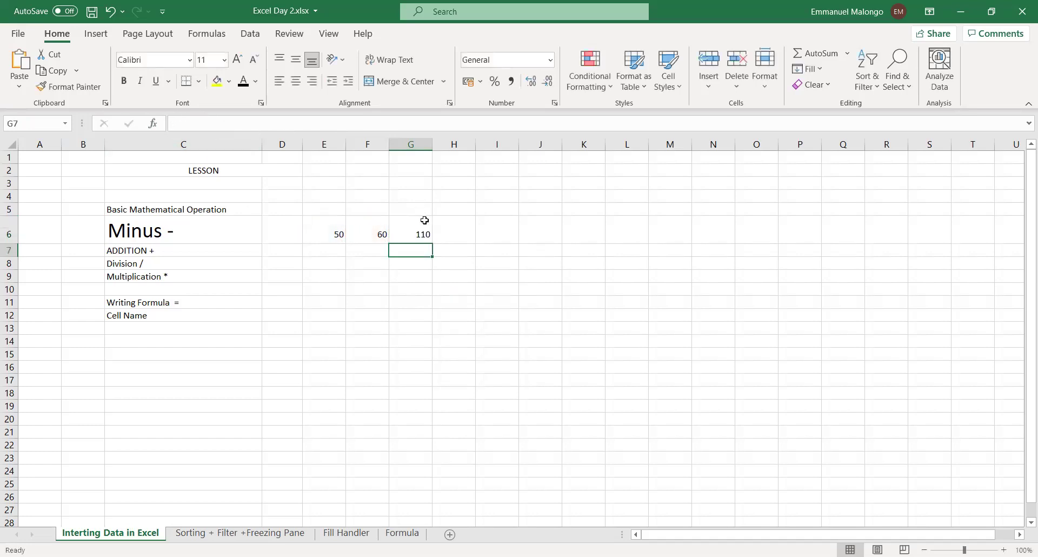
Examine the formula in cell G6 and compare it with the contents of cells E6 and F6.
left_click(352, 234)
left_click(337, 234)
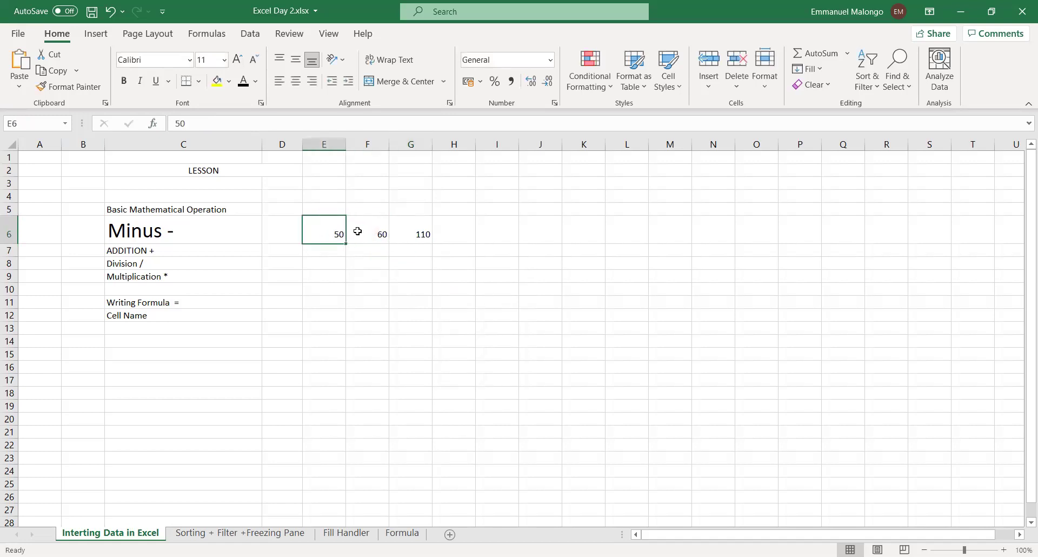
left_click(380, 234)
left_click(421, 232)
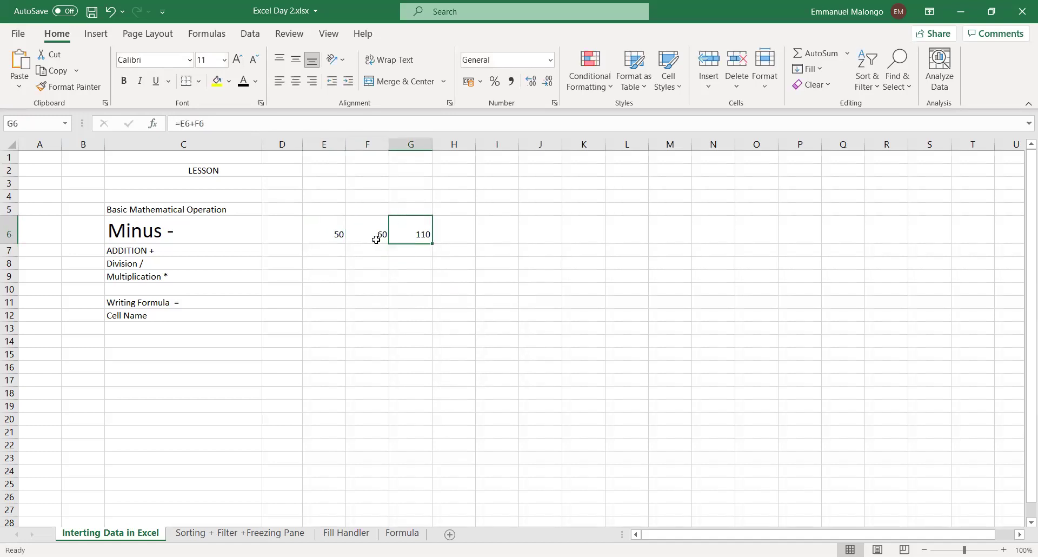
left_click(335, 233)
left_click(372, 233)
left_click(422, 235)
left_click(397, 271)
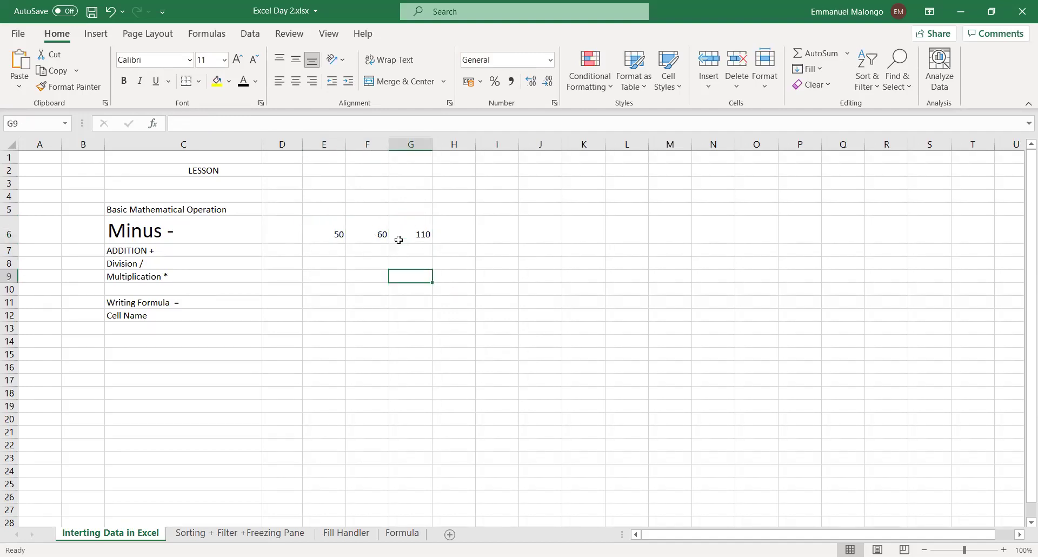
left_click(412, 232)
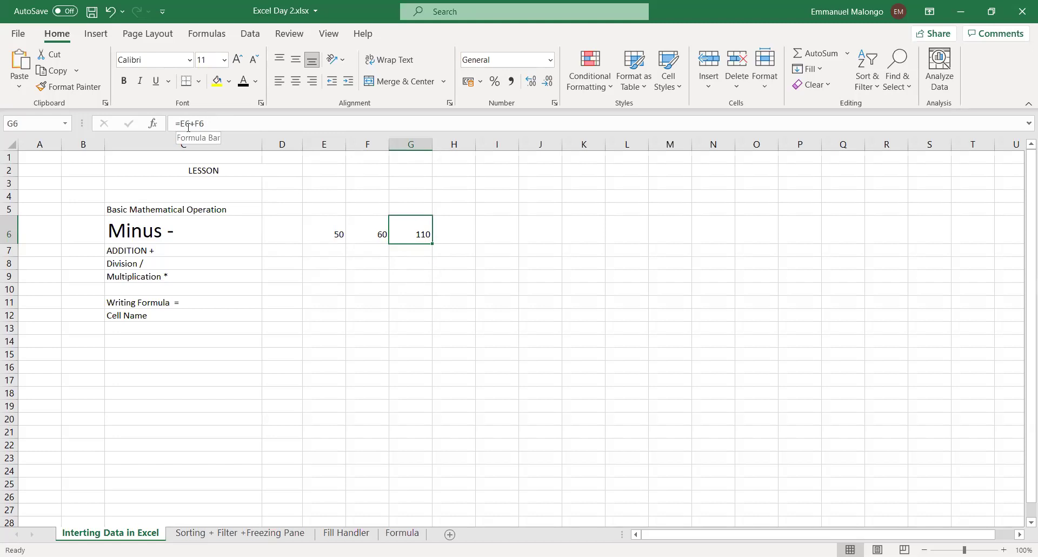
left_click(220, 123)
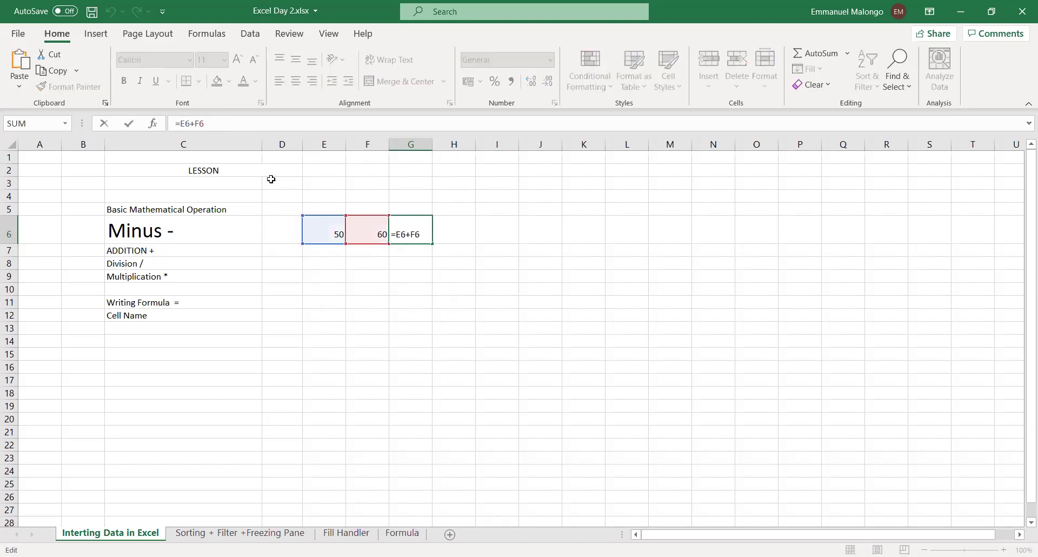
key("ctrl+Return")
left_click(412, 262)
left_click(411, 236)
left_click(337, 228)
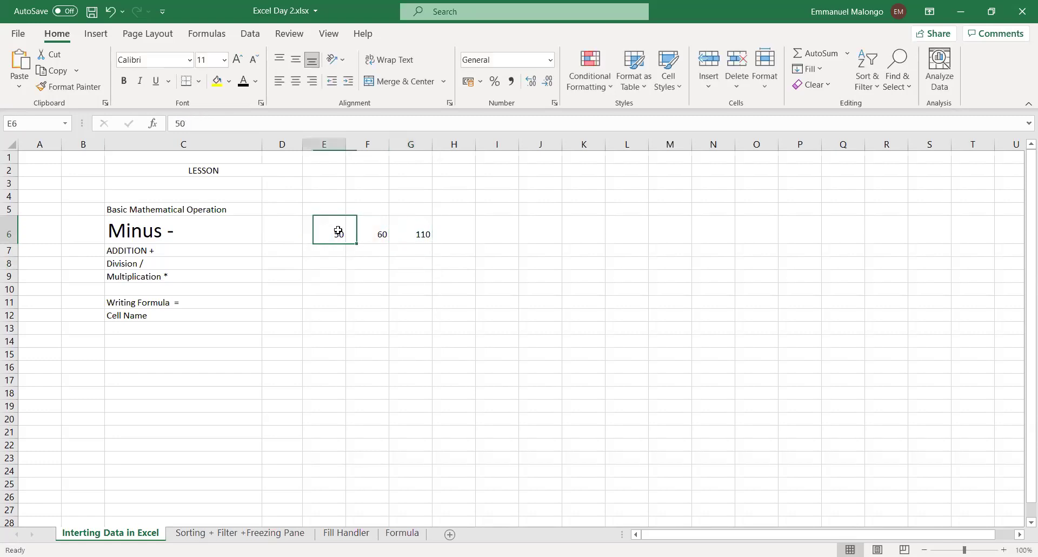
left_click(368, 233)
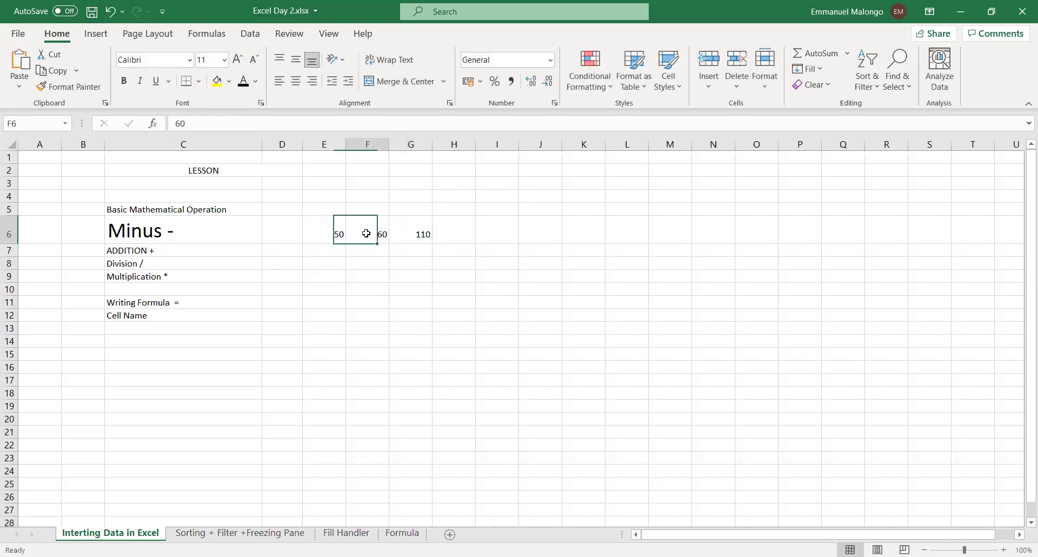
left_click(409, 231)
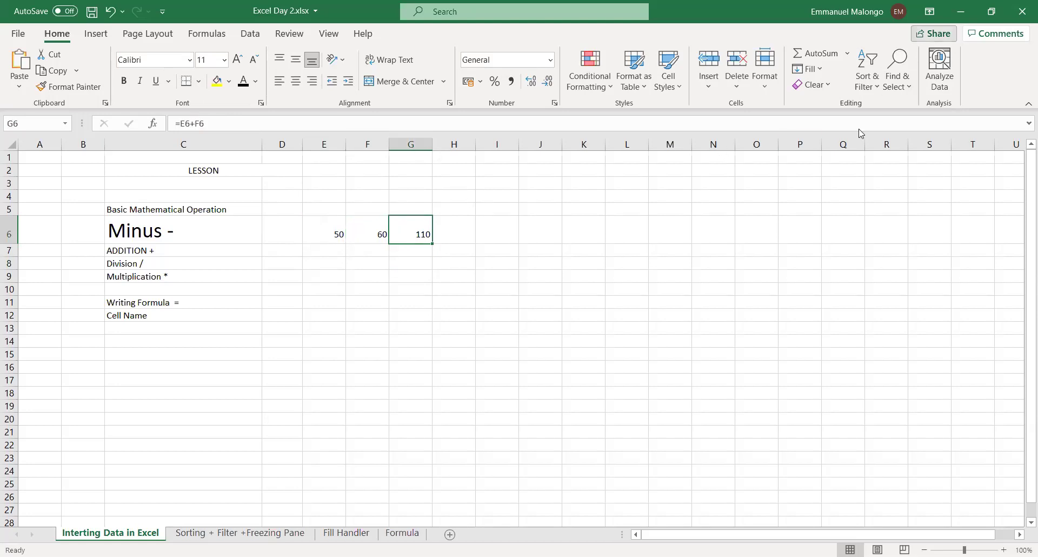
left_click(916, 52)
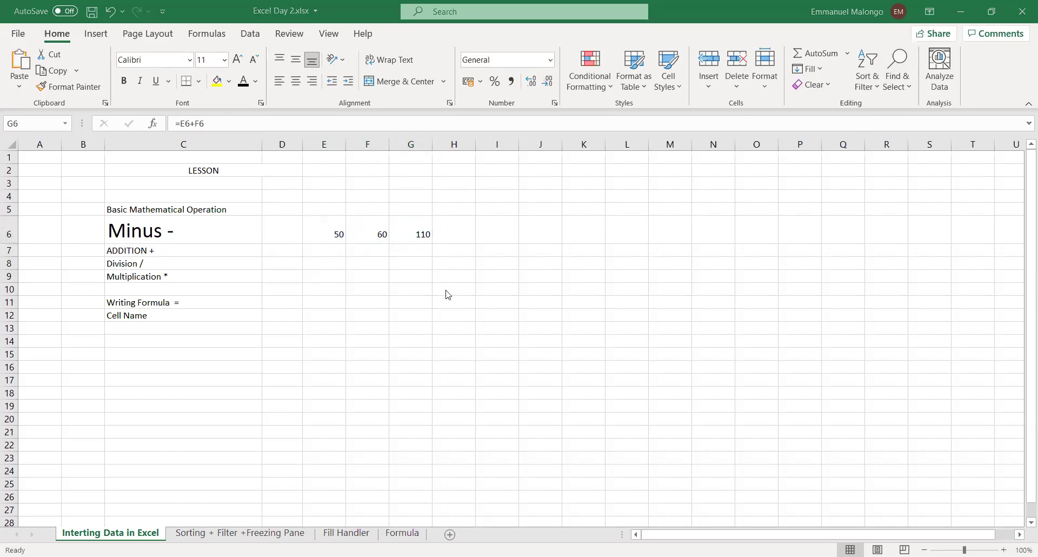
Enter the multiplication formula =E6*F6 in cell H6, with the sheet enlarged to 160%.
scroll(446, 295, "up", 4, "ctrl")
scroll(447, 295, "down", 1, "ctrl")
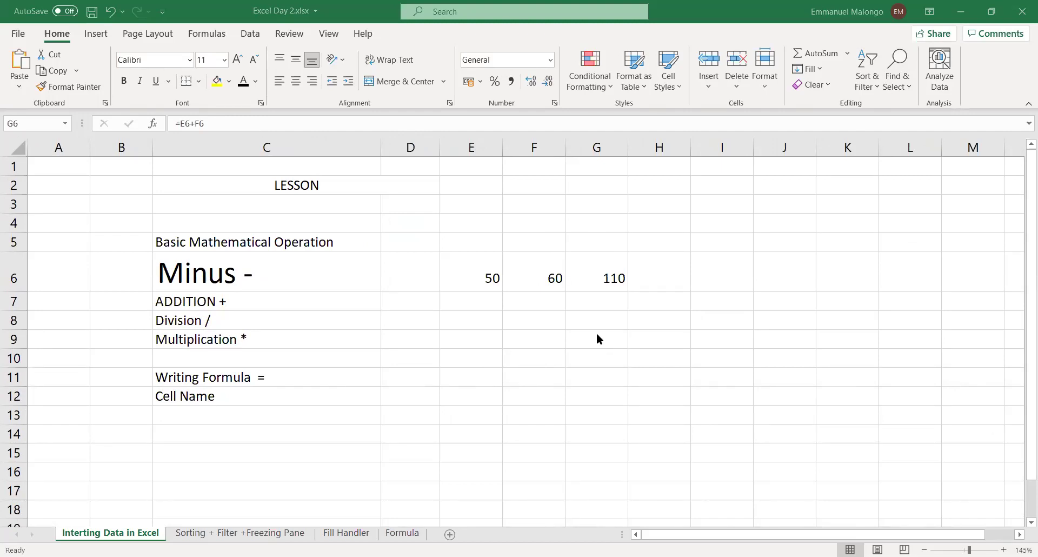
scroll(601, 332, "up", 1, "ctrl")
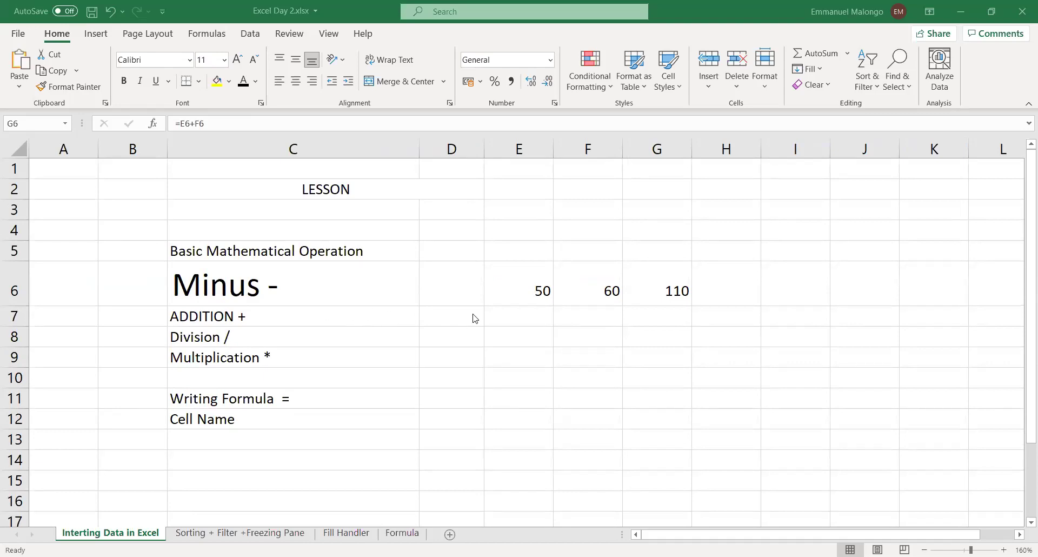
left_click(658, 315)
left_click(605, 292)
left_click(715, 286)
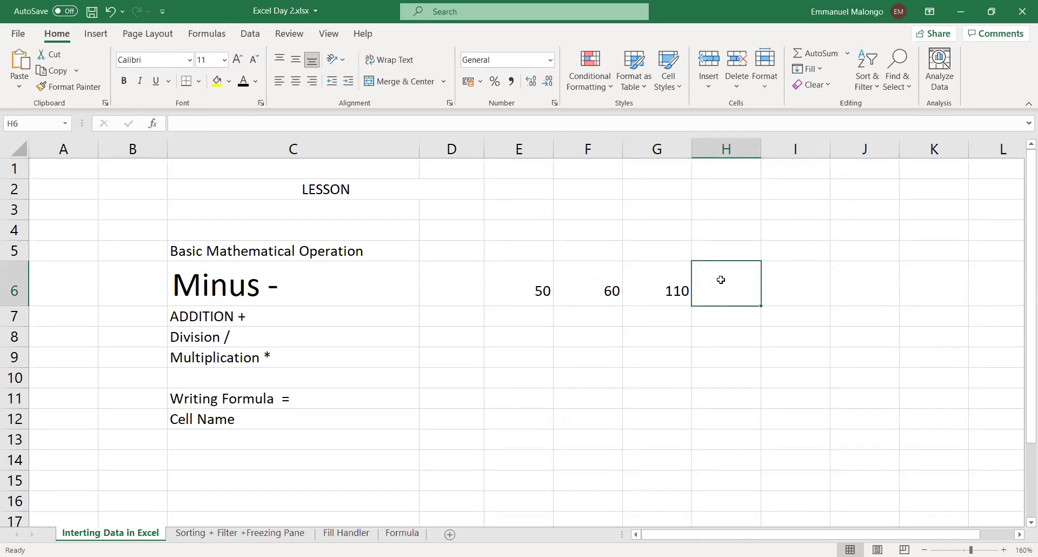
type("=")
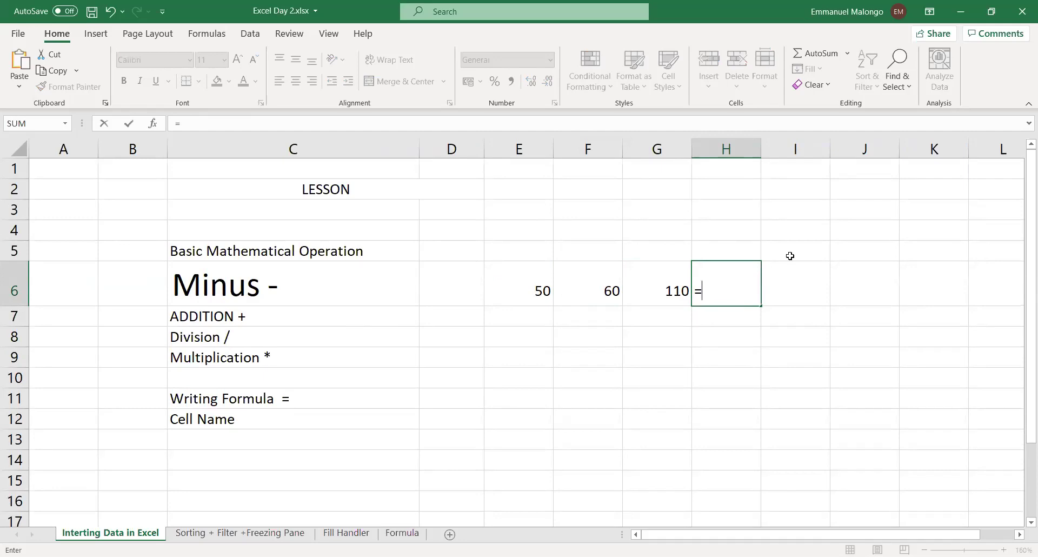
type("E6*")
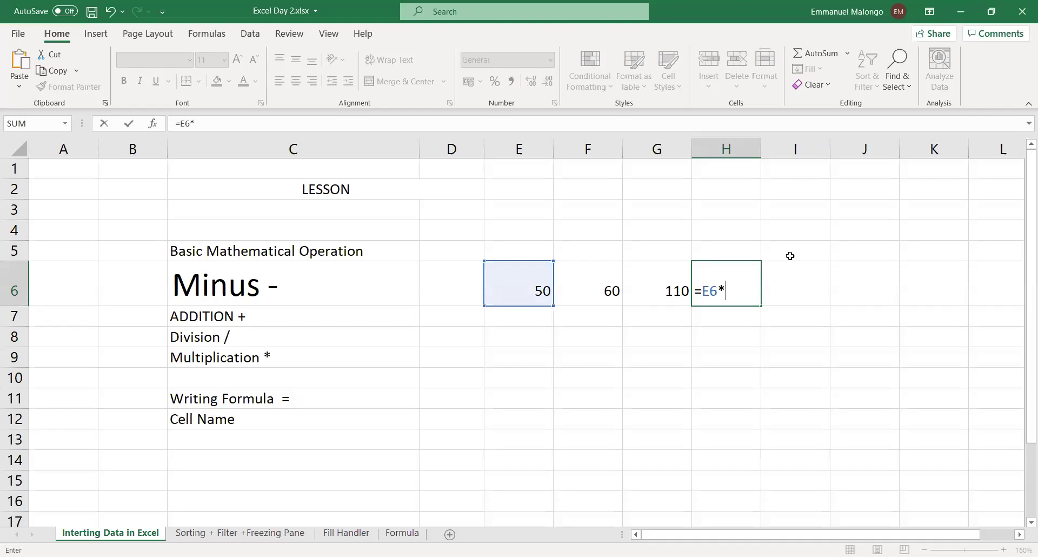
type("F6")
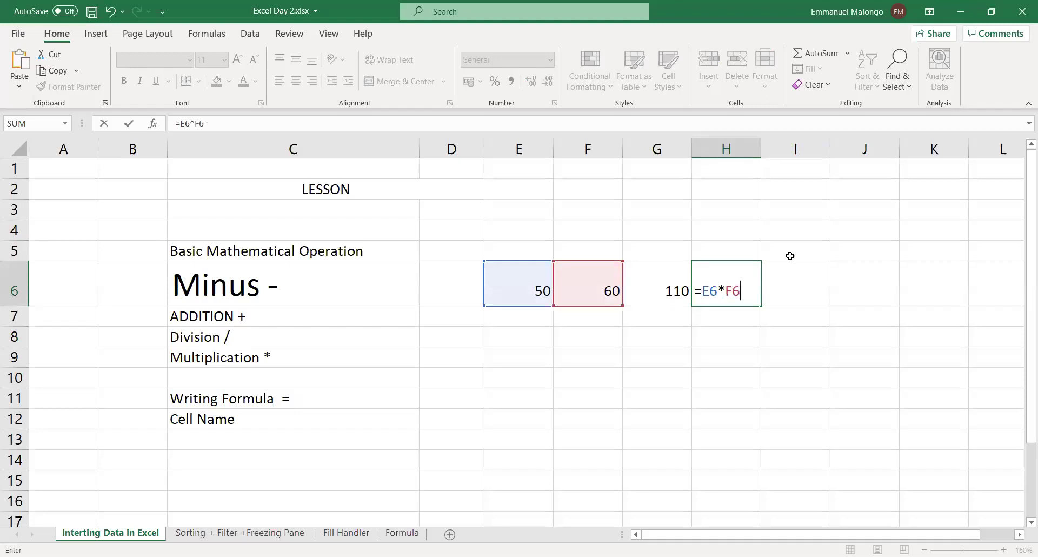
key("Return")
left_click(715, 286)
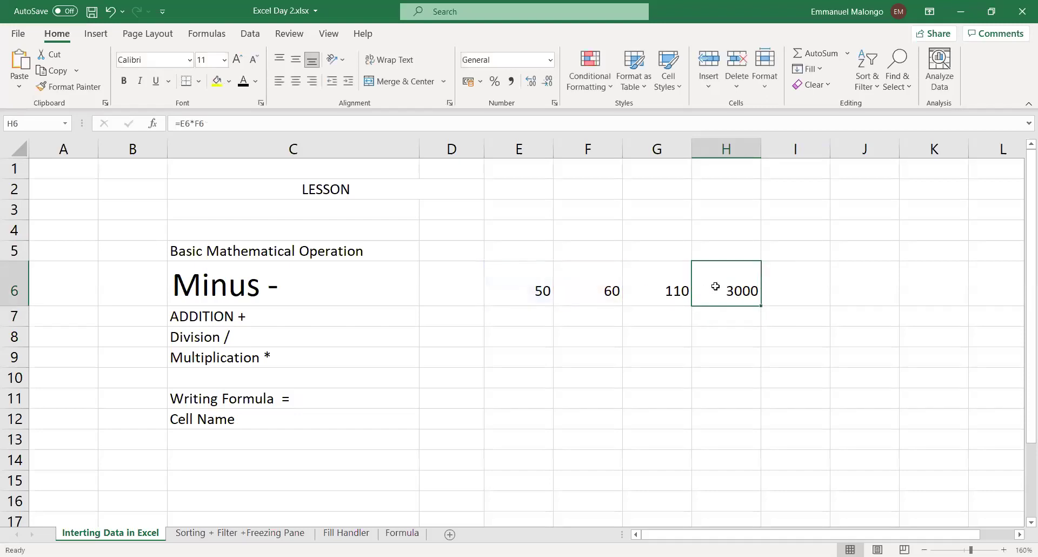
Enter the formula =E6+F6 in cell G7, picking cells E6 and F6 on the sheet as its references.
left_click(988, 2)
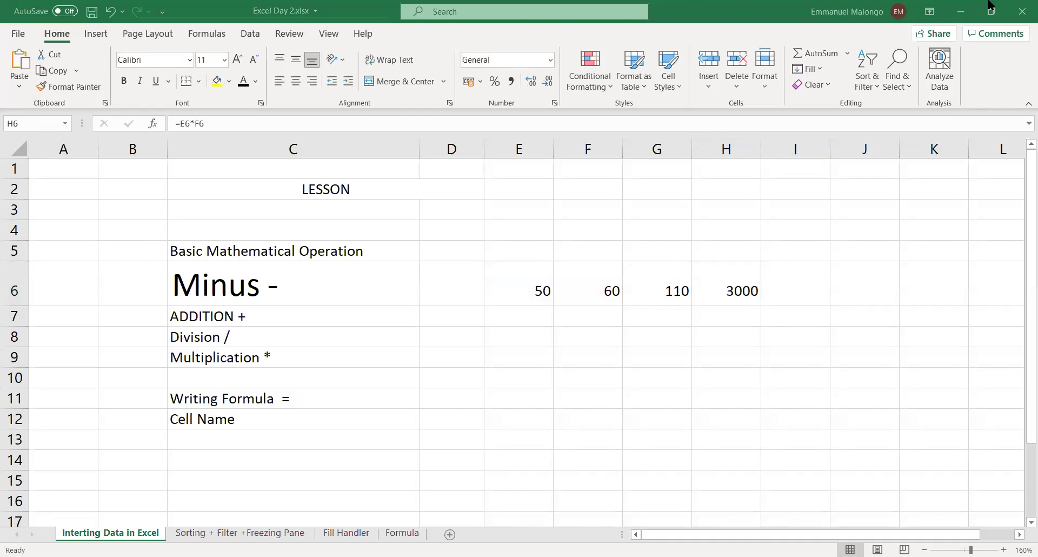
left_click(741, 303)
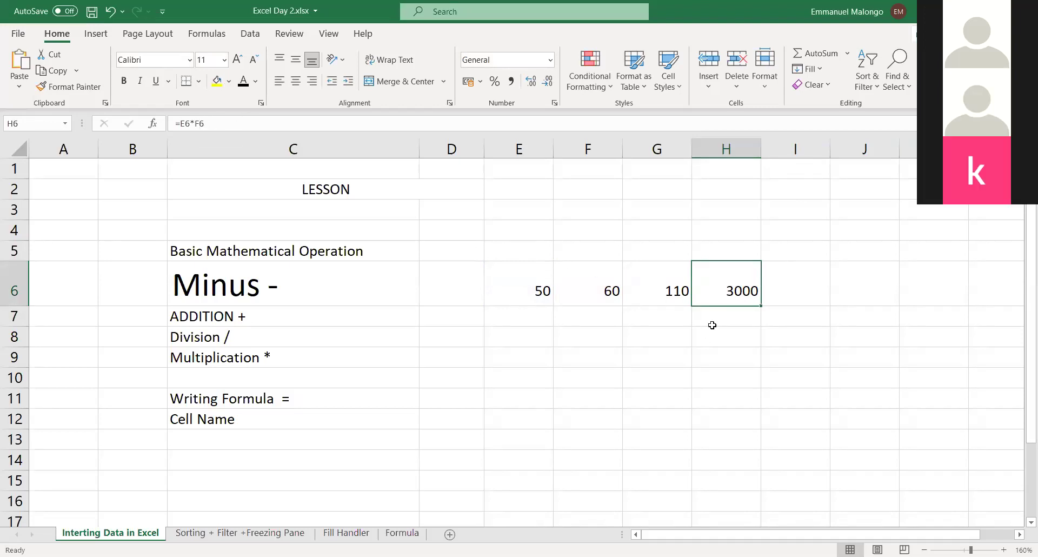
left_click(675, 289)
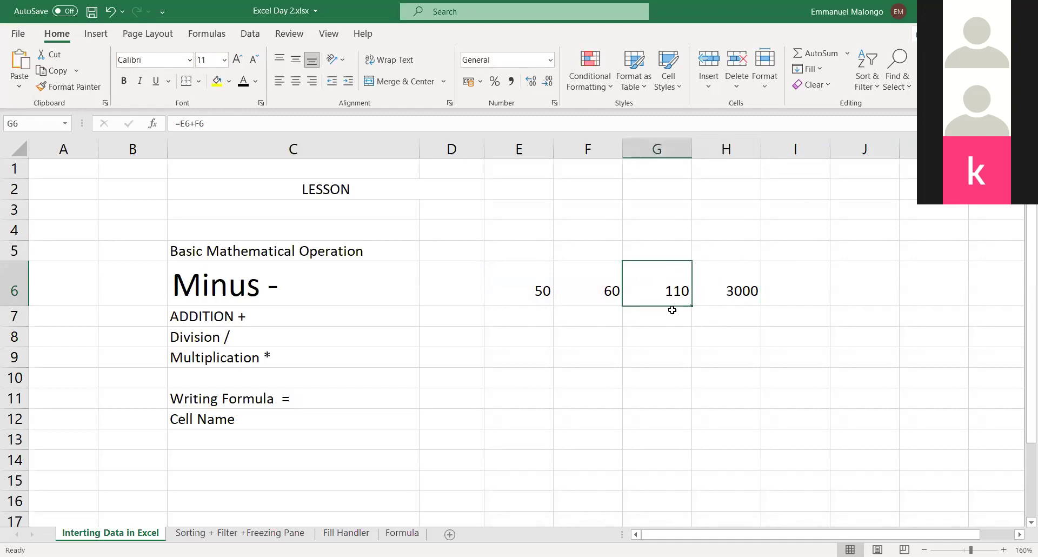
left_click(665, 317)
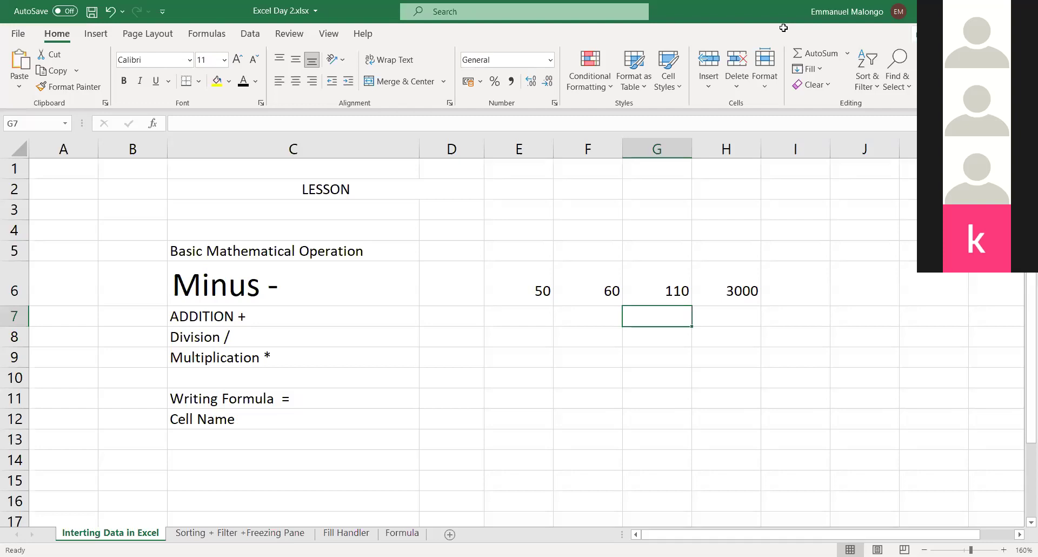
type("=")
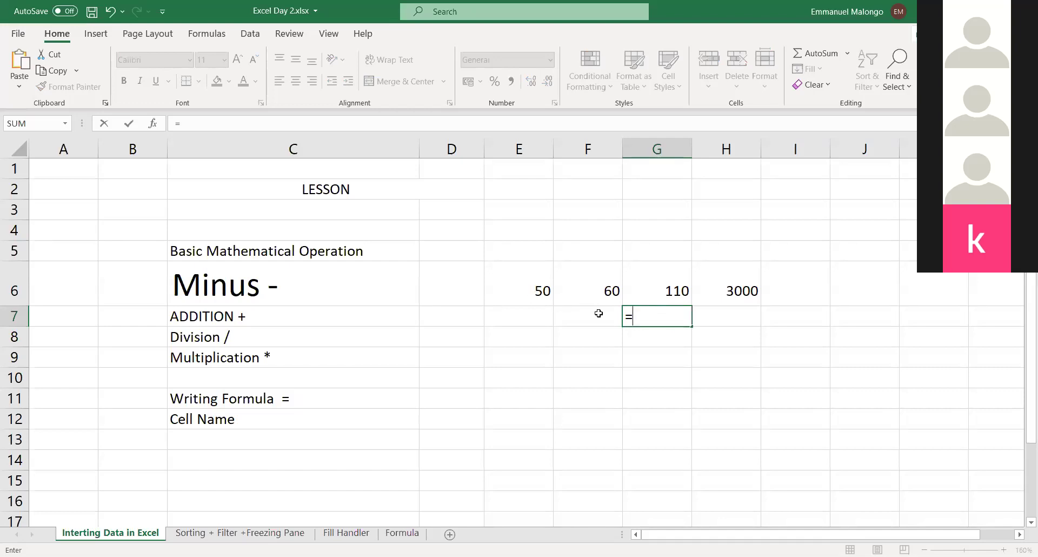
left_click(529, 288)
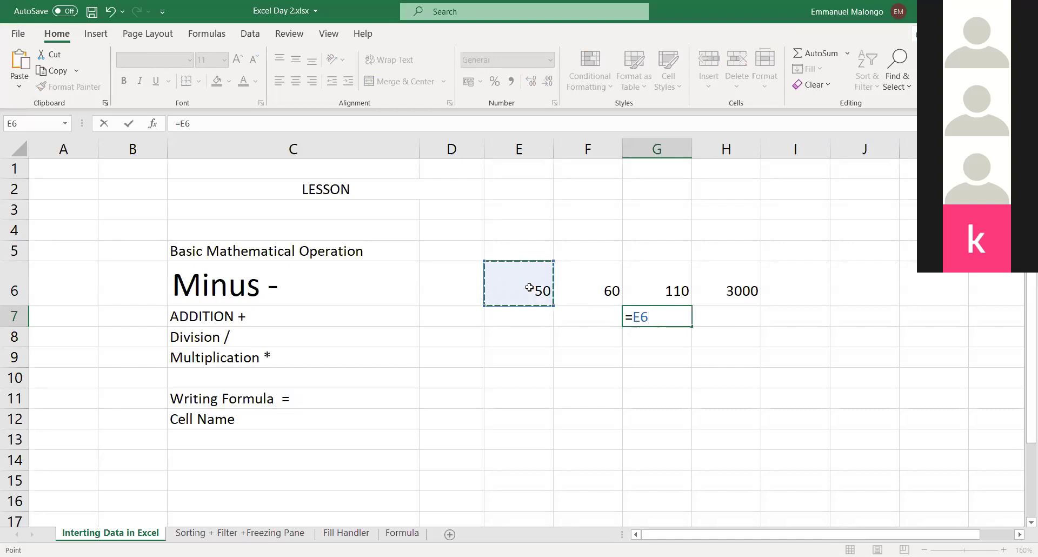
type("+")
left_click(600, 287)
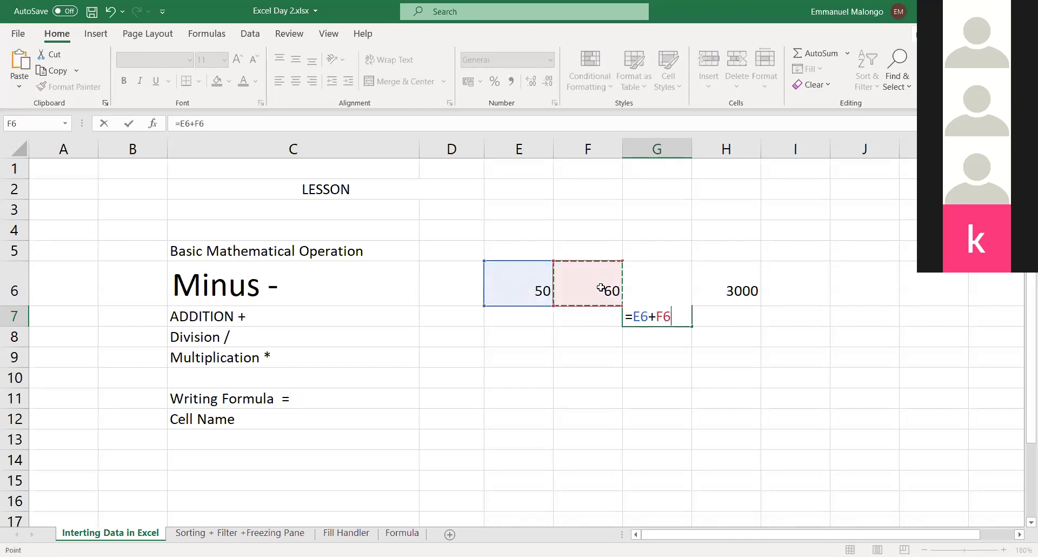
key("Return")
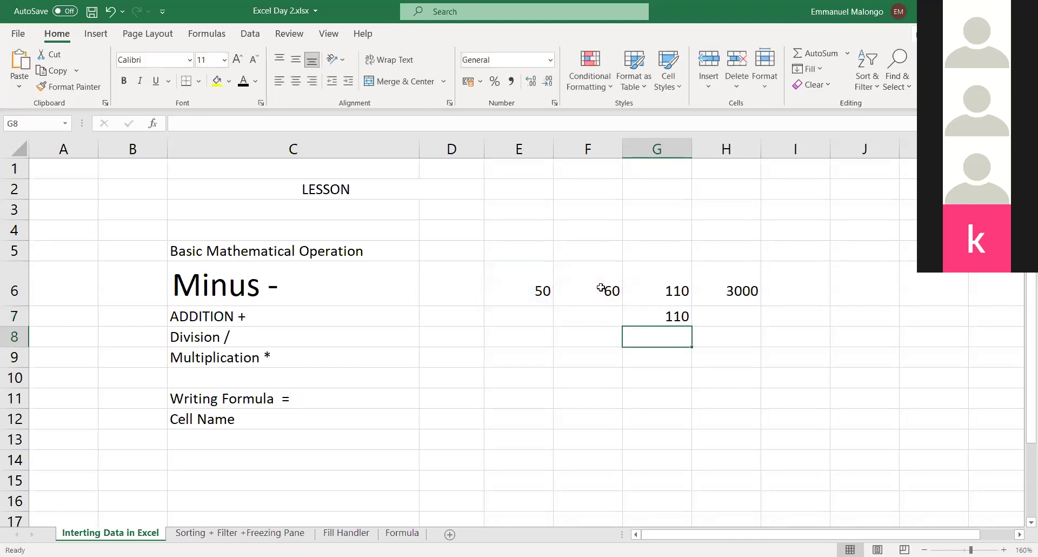
Enter the multiplication formula =E6*F6 in cell H7, picking cells E6 and F6 on the sheet as its references.
left_click(580, 287)
left_click(515, 285)
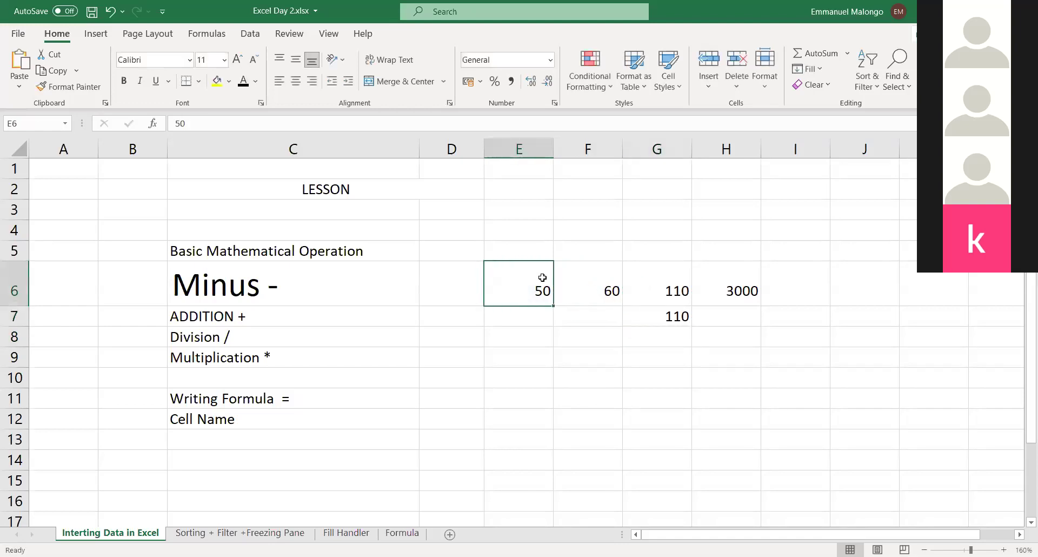
left_click(723, 311)
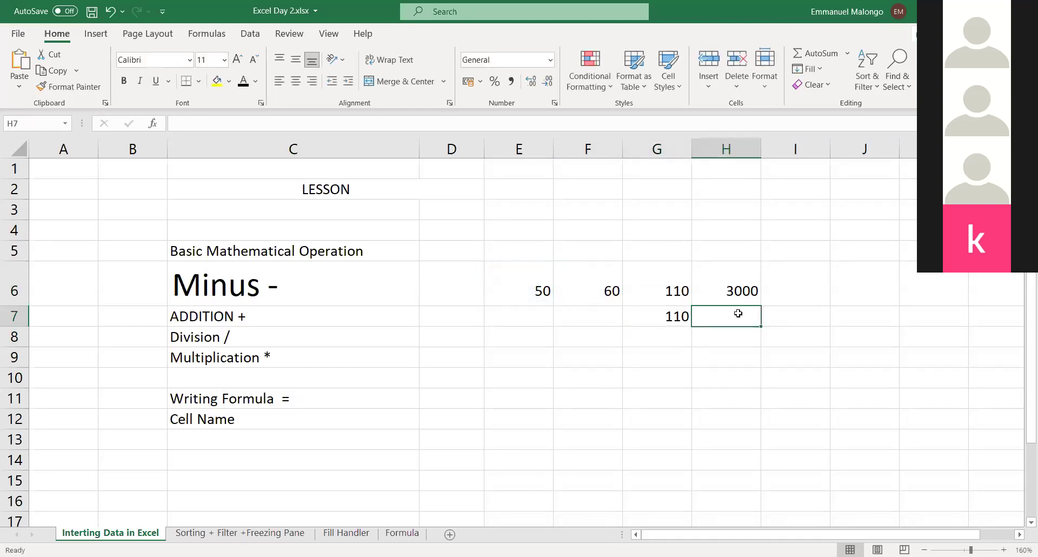
type("=")
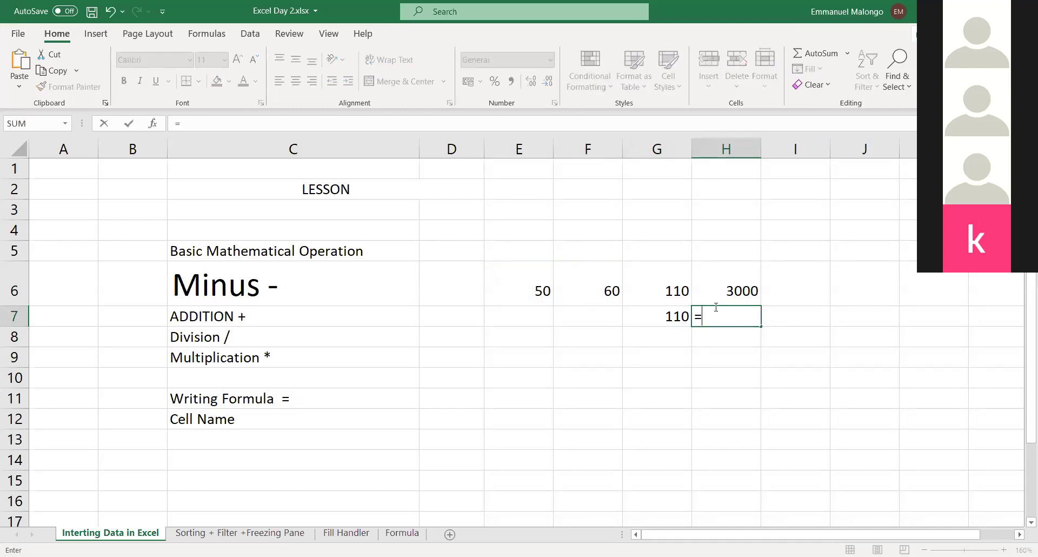
left_click(530, 284)
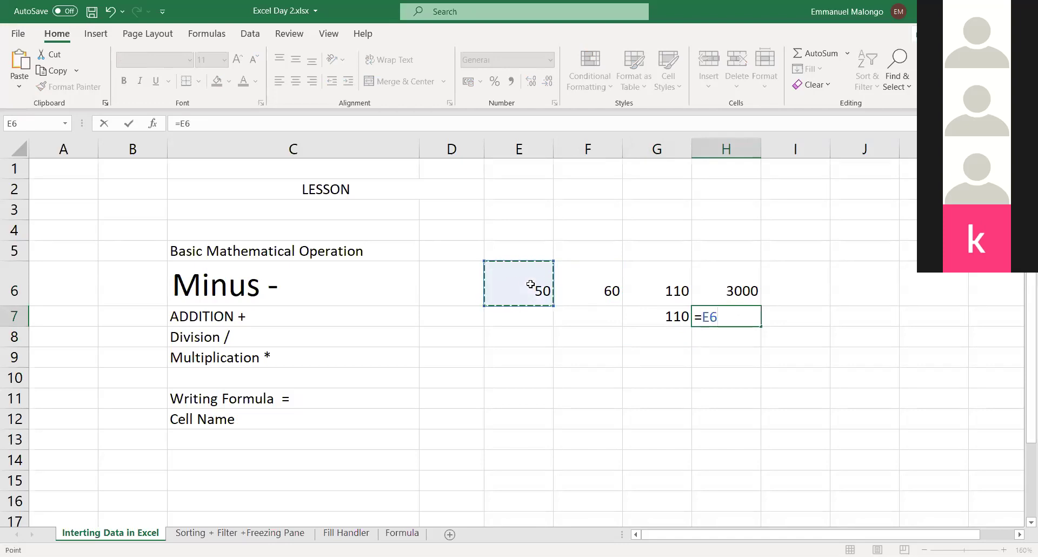
type("*")
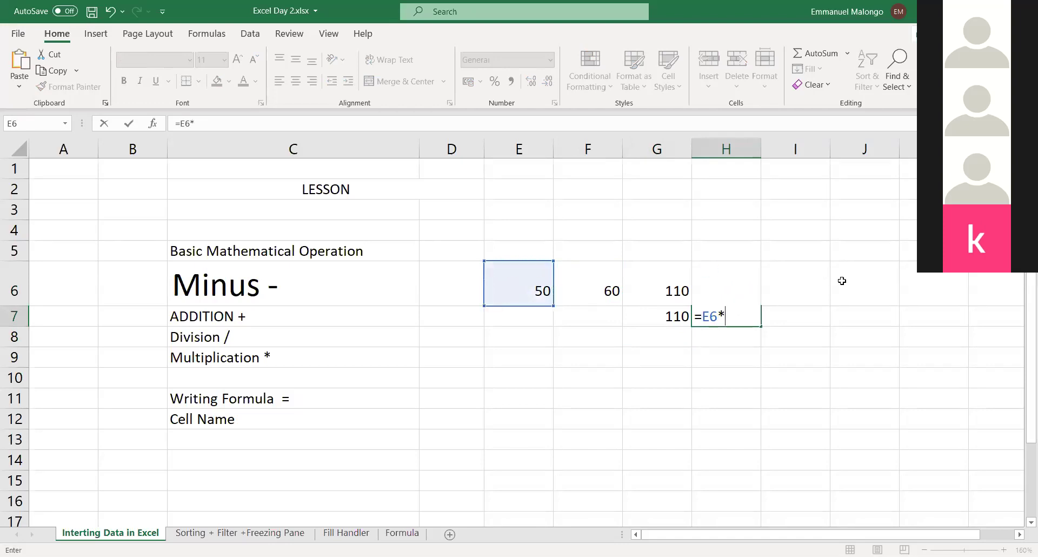
left_click(595, 284)
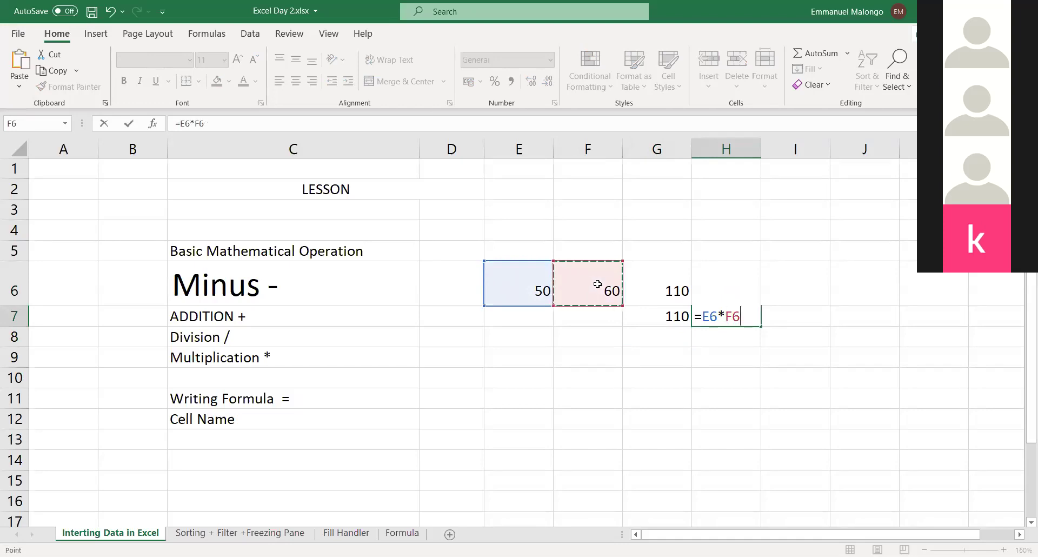
key("Return")
left_click(725, 316)
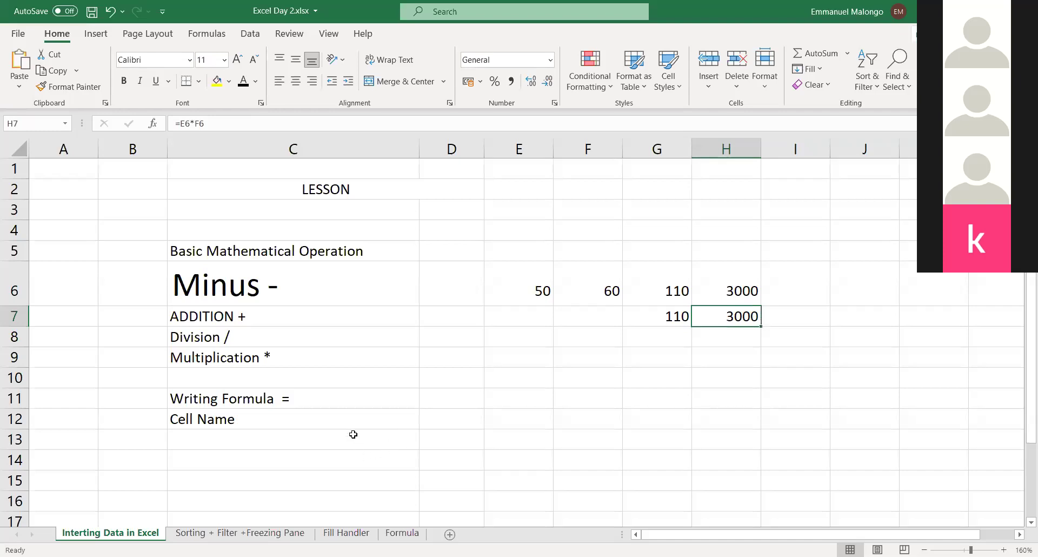
Write the example expression 5+ 2*(5-3)/2 as plain text in cell C13, below the Cell Name line.
left_click(296, 440)
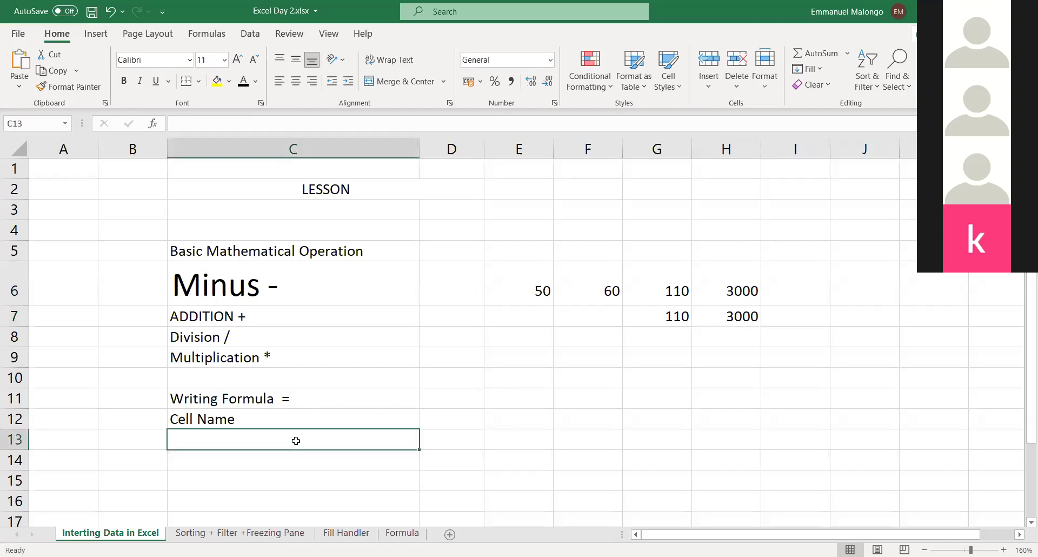
type("5+(")
key("BackSpace")
type("2")
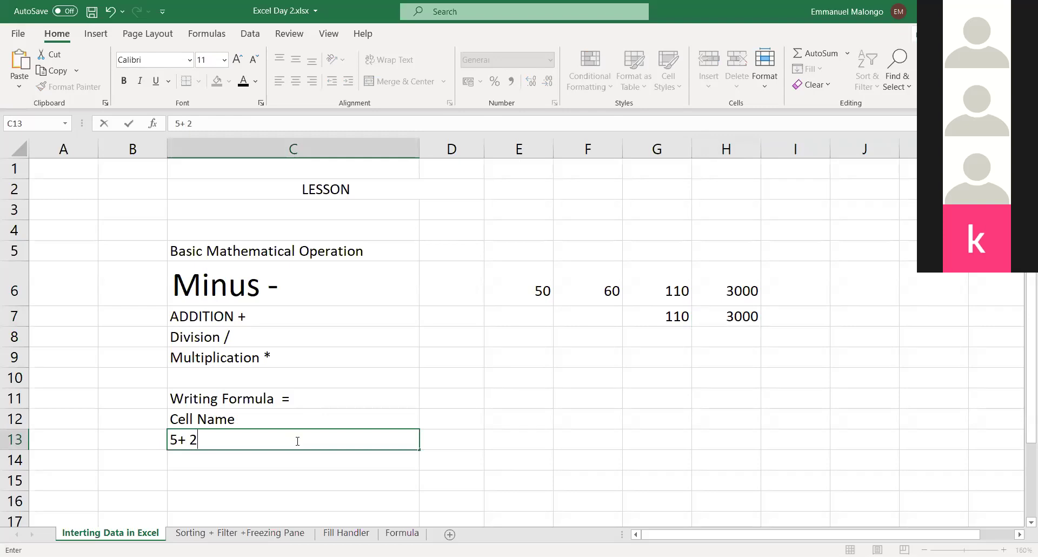
type("*(5-3)/2")
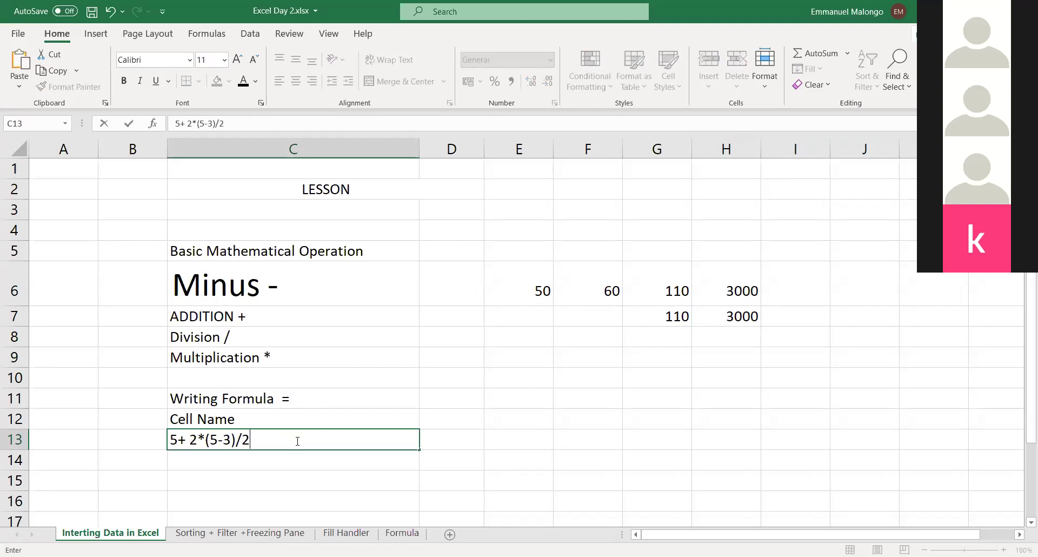
Add an outer pair of brackets to the expression in C13 so it reads (5+ 2*(5-3))/2.
left_click(237, 439)
type(")")
left_click(171, 439)
type("(")
left_click(281, 446)
left_click(282, 460)
left_click(303, 438)
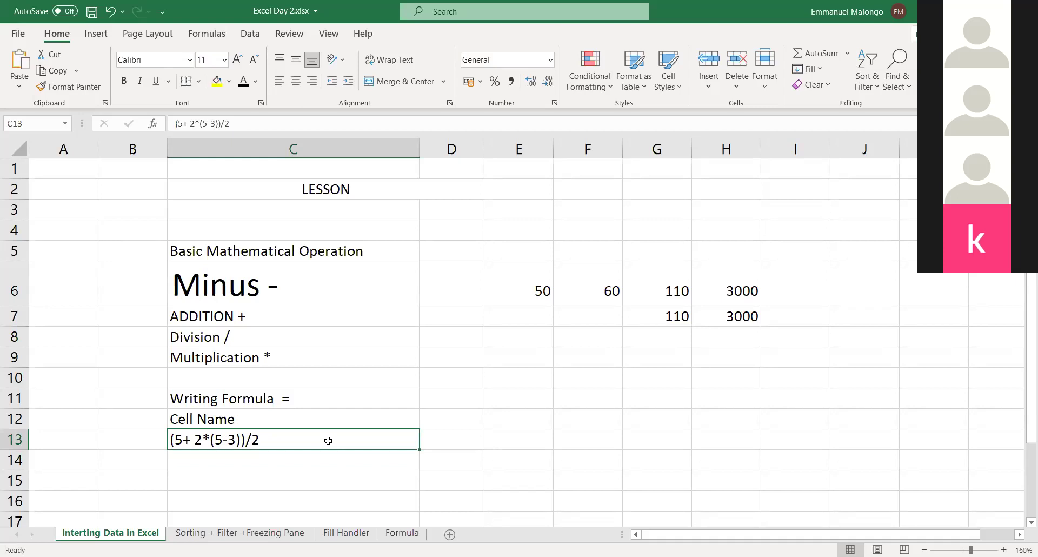
Enter the formula =(5 + 2*(5-3))/2 in cell D13 beside the written expression.
left_click(443, 438)
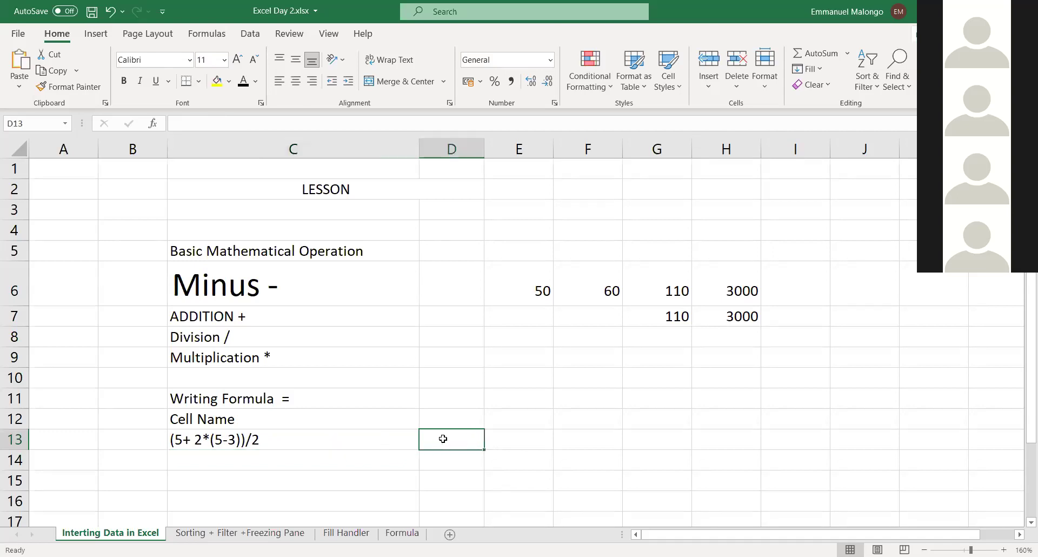
type("=")
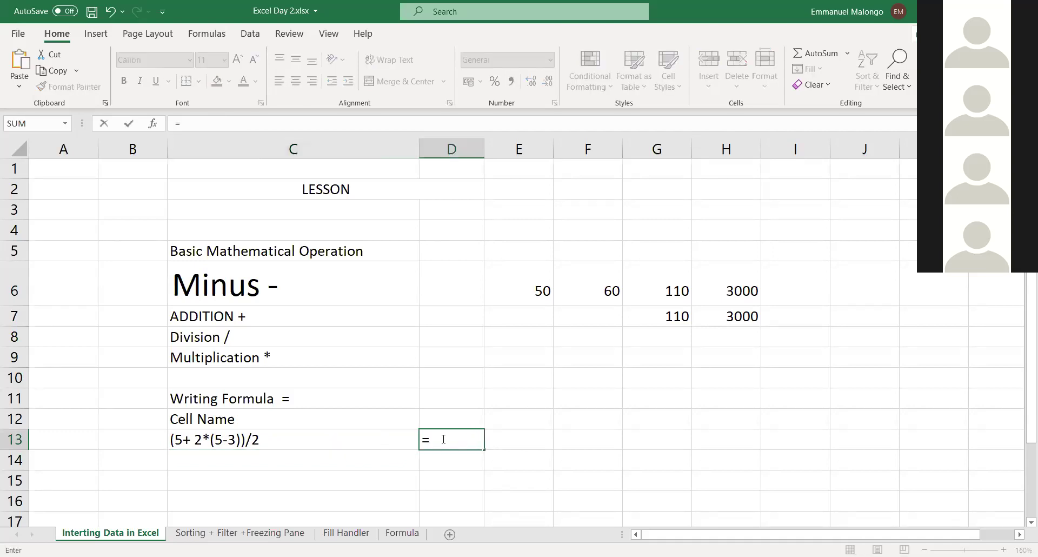
type("(5 + 2*(5-3")
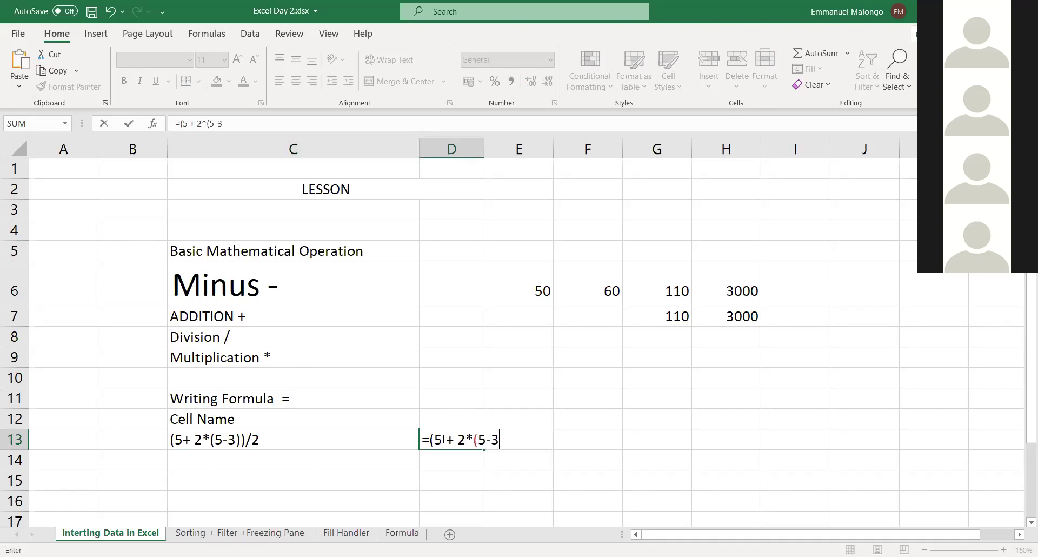
type("))/2")
key("Return")
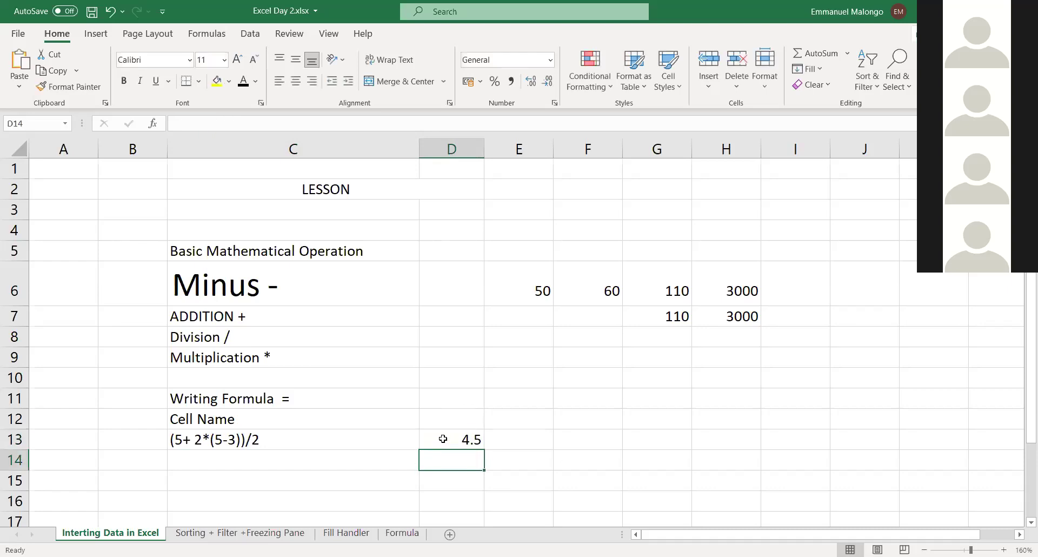
left_click(442, 439)
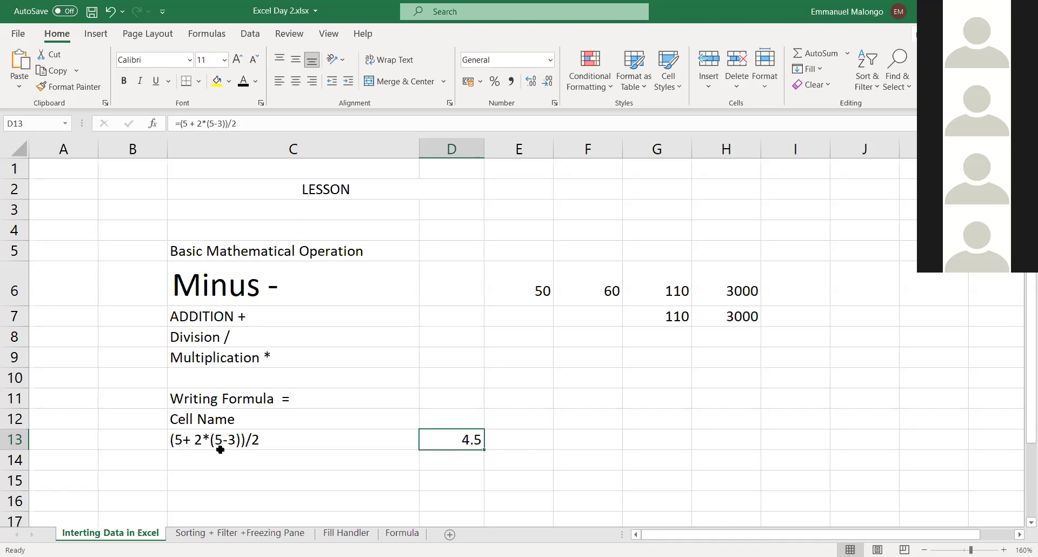
Enter the order-of-operations reminder MAGAZIJUTO in cell C14 below the written expression.
left_click(269, 446)
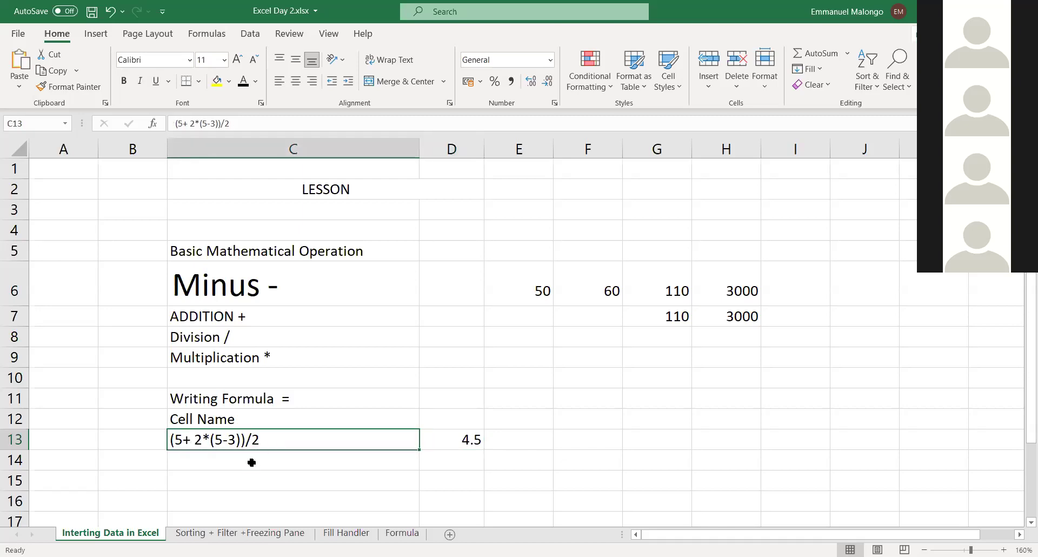
left_click(251, 465)
type("MAG")
type("AZIT")
key("BackSpace")
key("BackSpace")
type("IU")
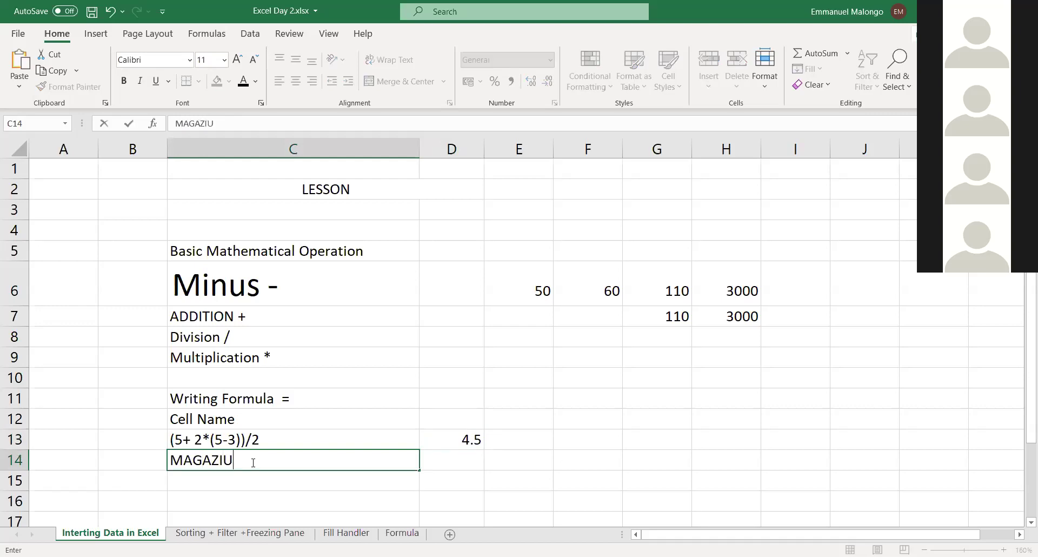
key("BackSpace")
type("JUTO")
left_click(272, 476)
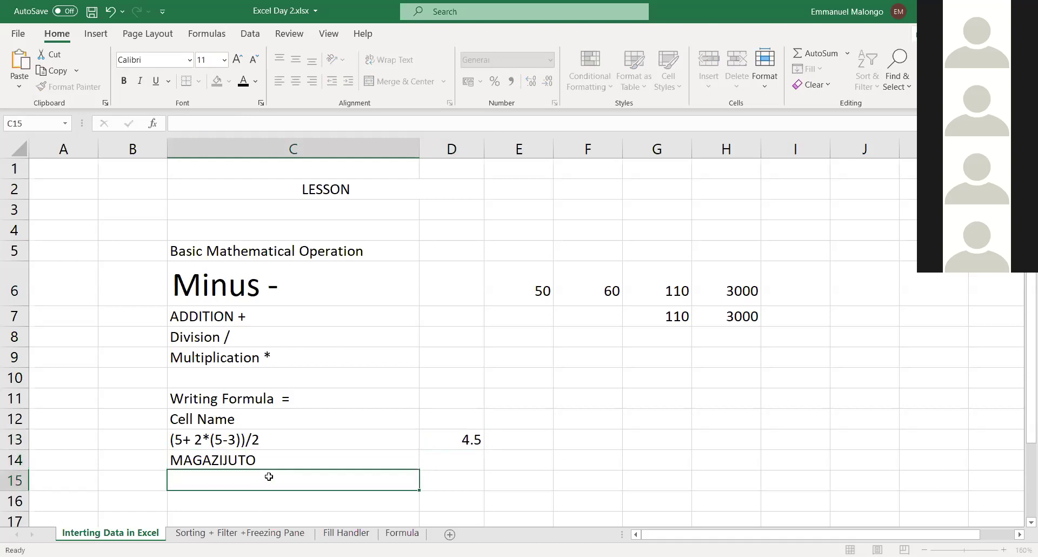
Highlight the letters MA of MAGAZIJUTO in C14, and remove the spaces inserted after them.
double_click(193, 459)
left_click_drag(193, 460, 160, 459)
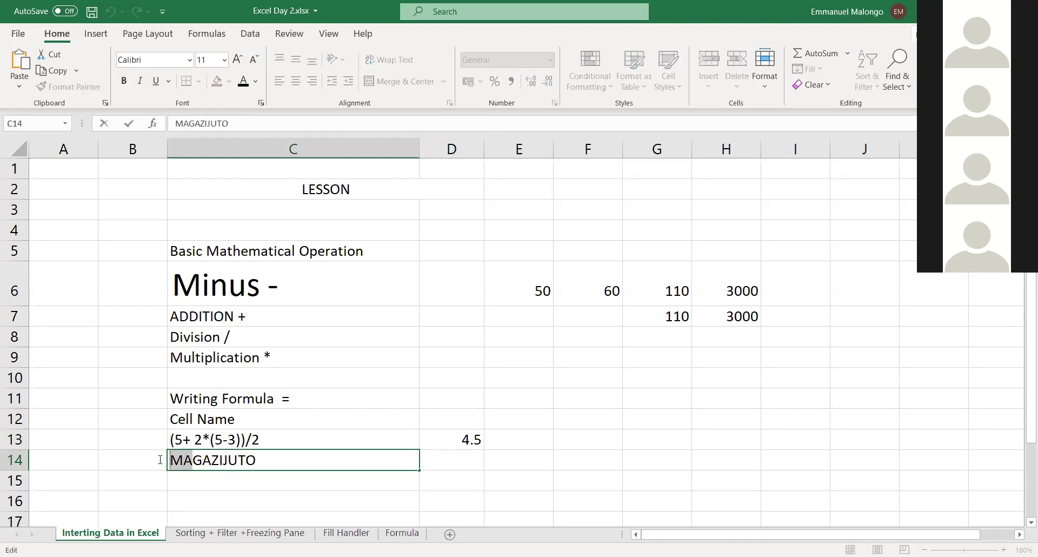
key("Return")
left_click(192, 459)
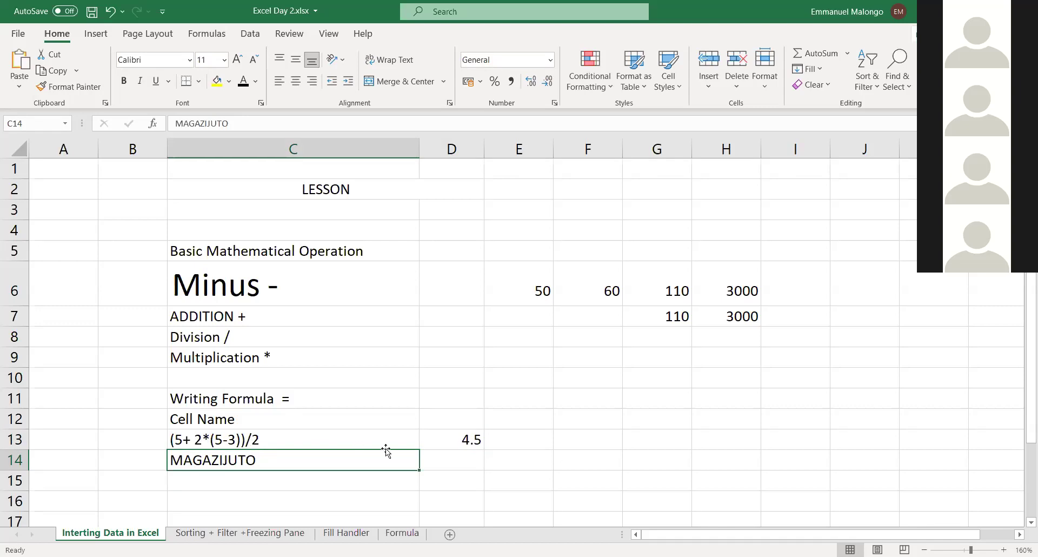
double_click(193, 459)
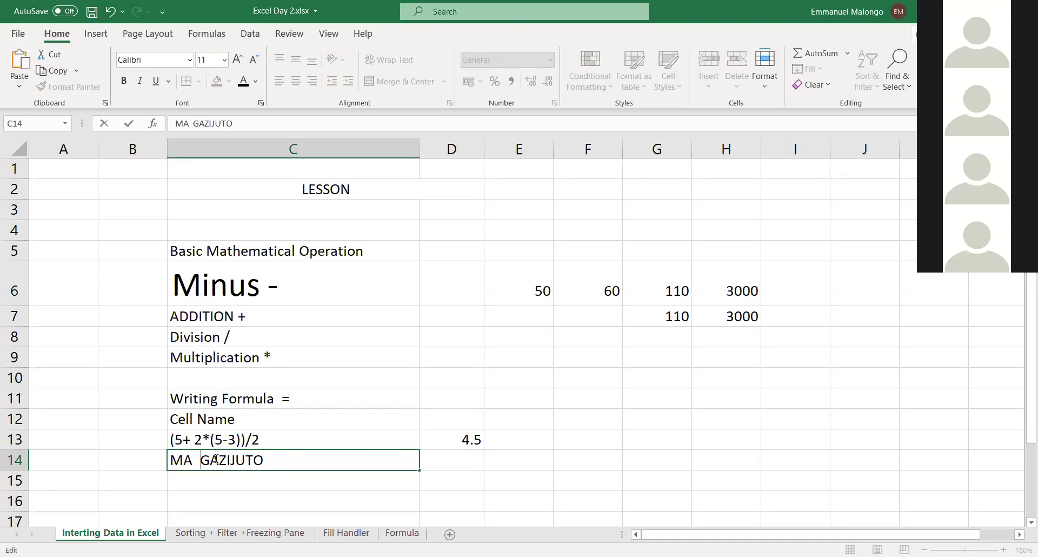
key("BackSpace")
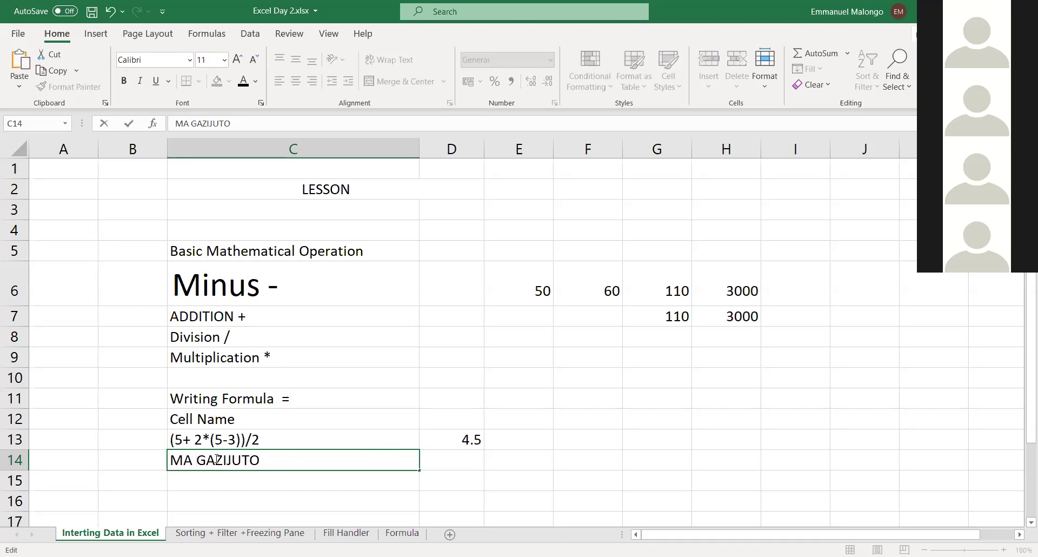
key("BackSpace")
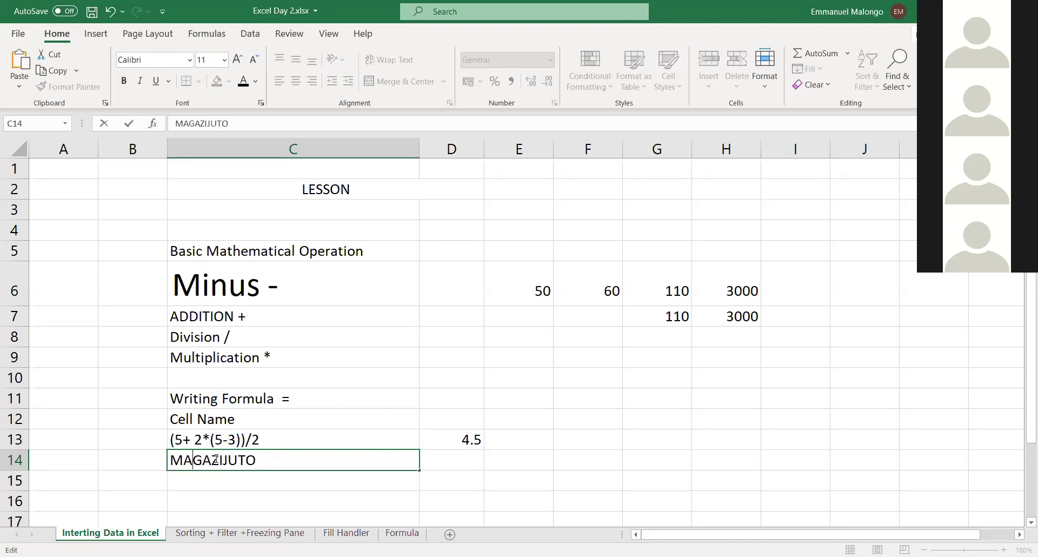
Delete one closing bracket from the D13 formula and accept the suggested correction =(5+2*(5-3)/2).
left_click(446, 430)
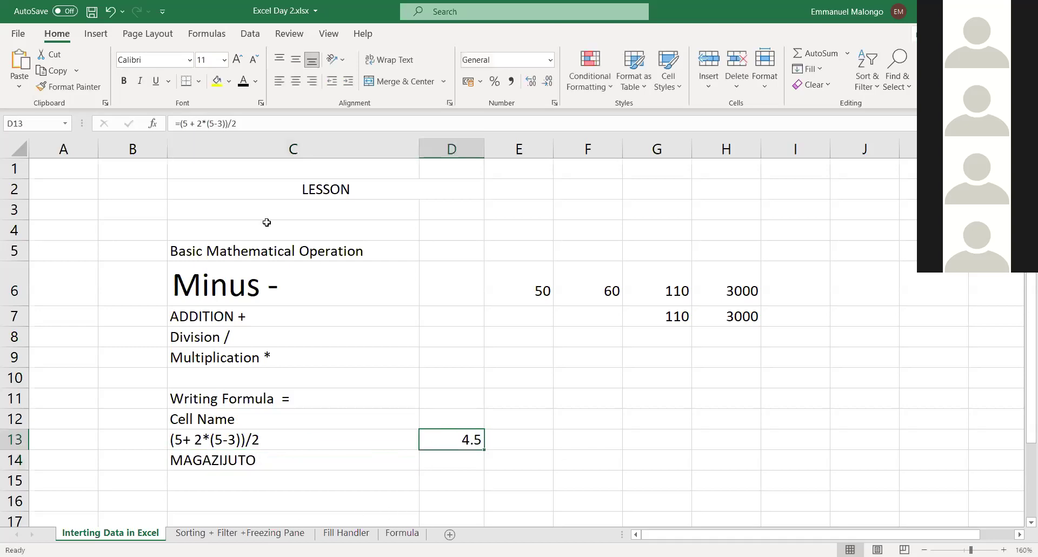
left_click(228, 121)
key("BackSpace")
key("Return")
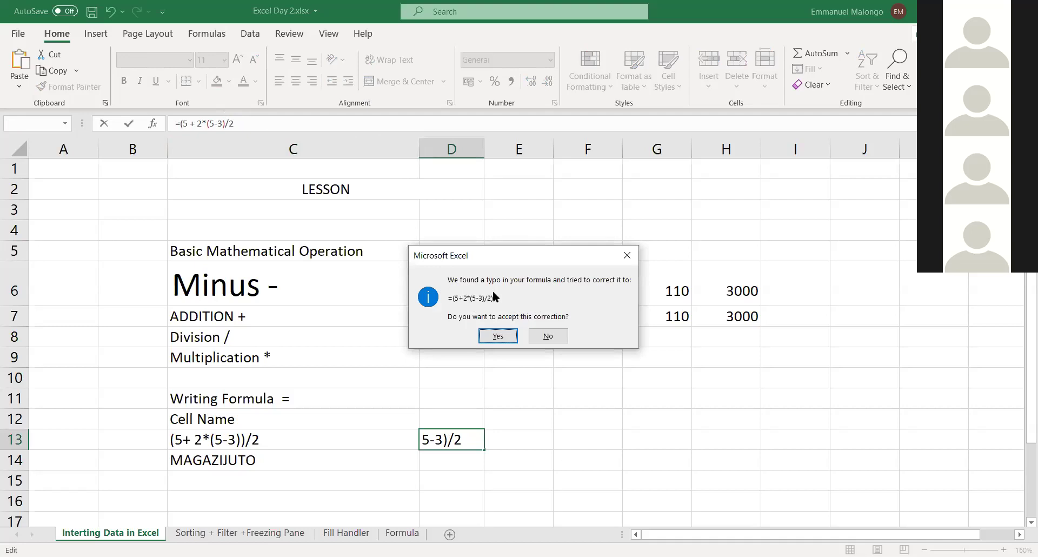
left_click_drag(519, 253, 403, 211)
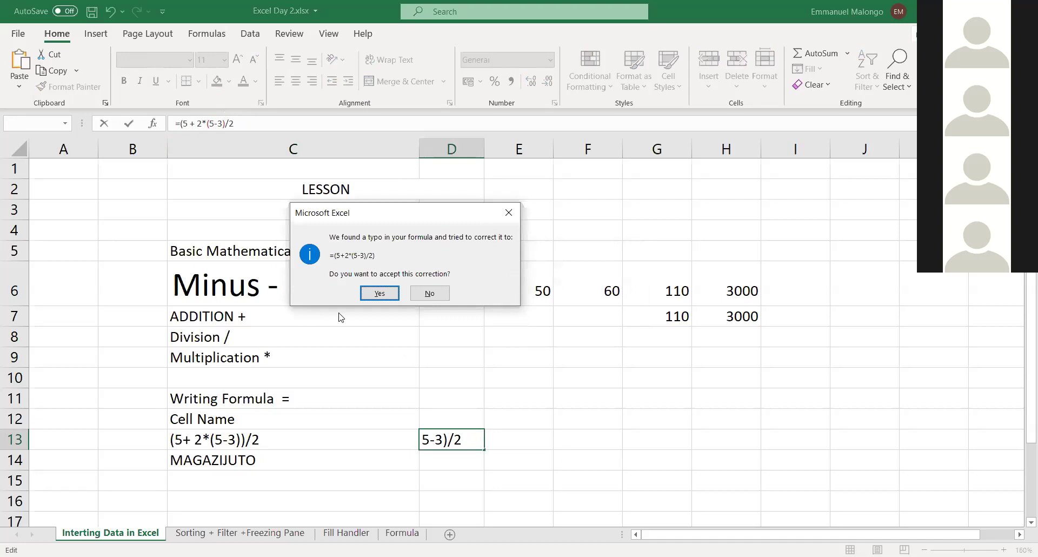
left_click(380, 293)
left_click(466, 443)
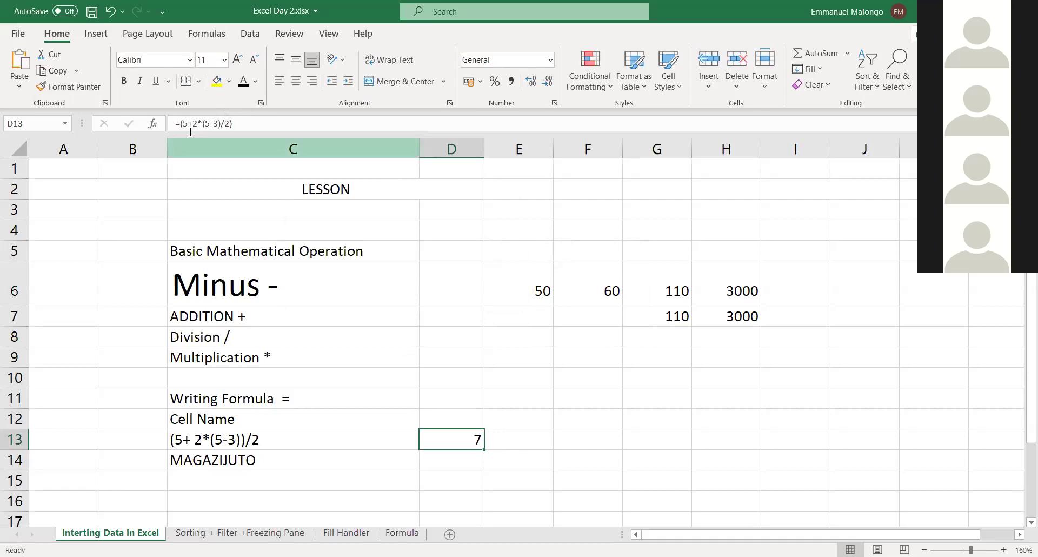
Correct the brackets in the D13 formula so it reads =(5+2*(5-3))/2.
left_click(220, 123)
type(")")
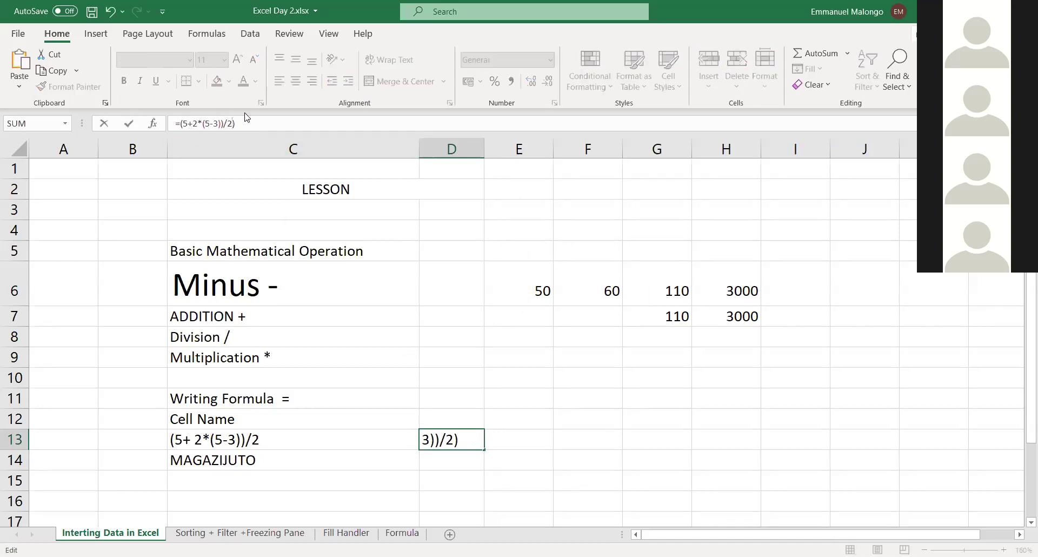
key("Right")
key("BackSpace")
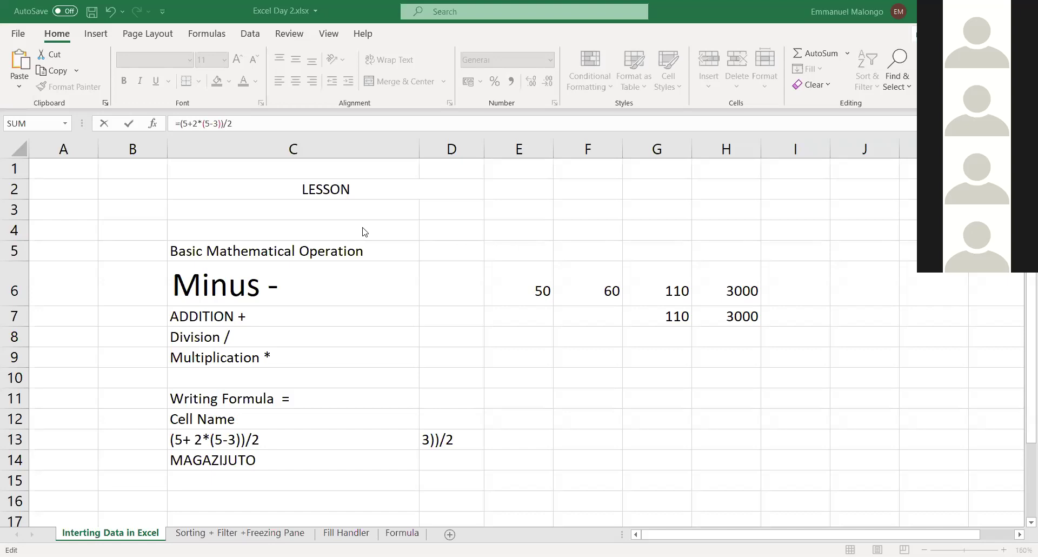
left_click(425, 433)
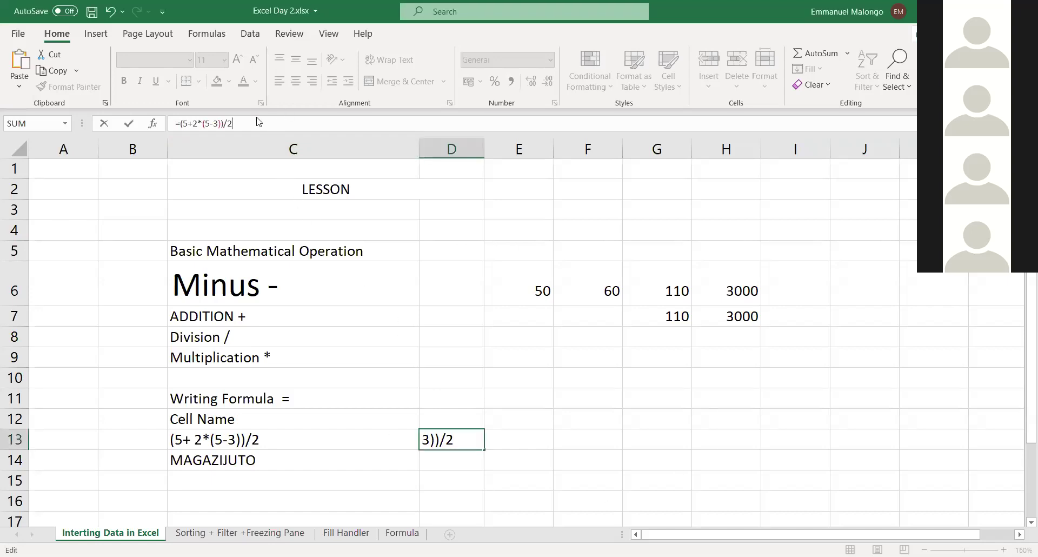
left_click(224, 123)
double_click(461, 440)
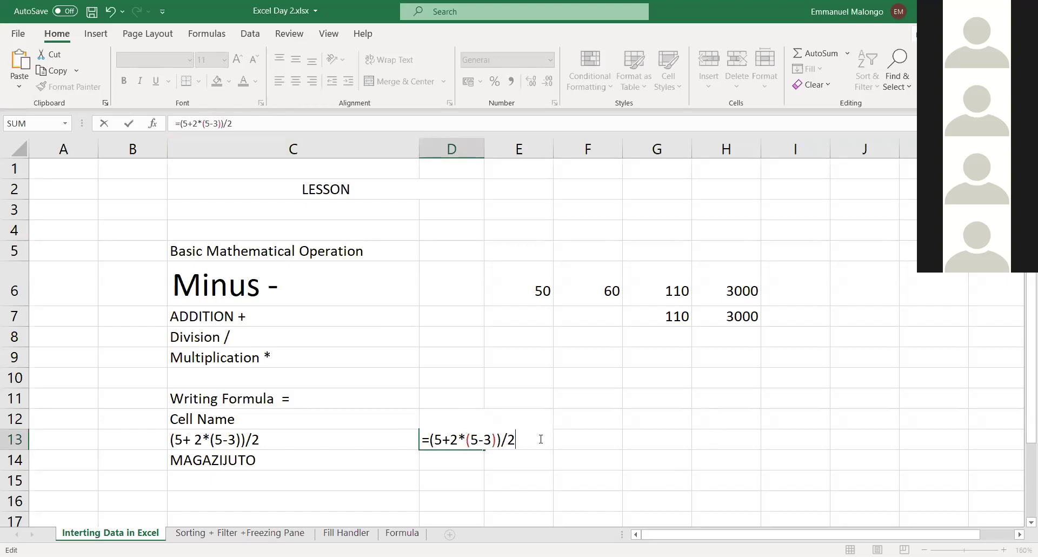
key("Return")
left_click(467, 441)
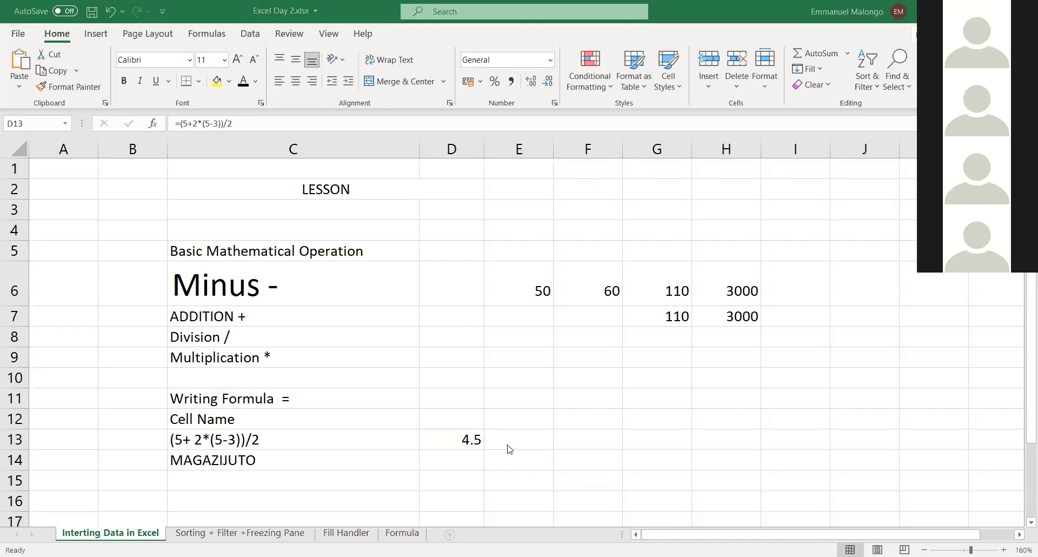
scroll(465, 452, "down", 1)
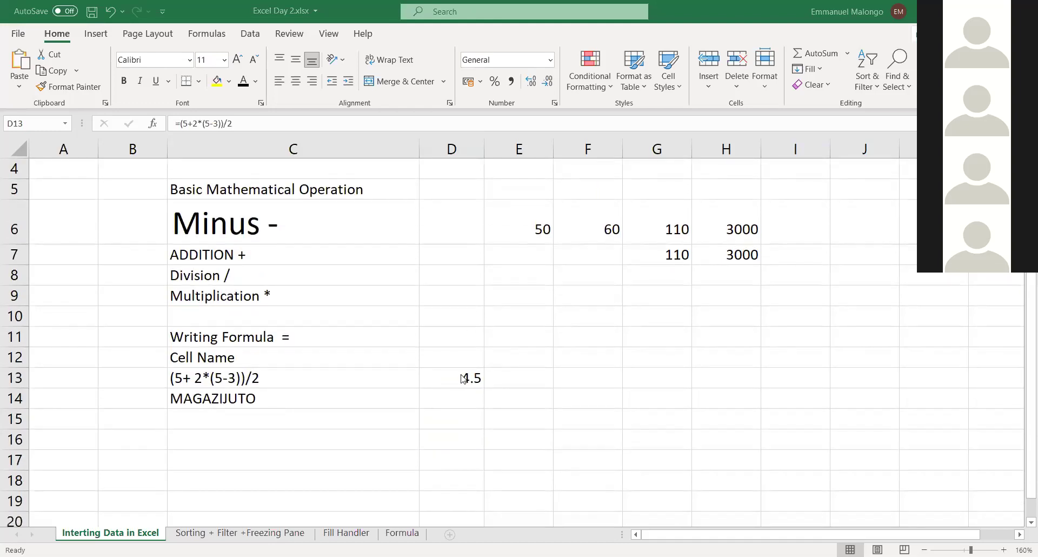
left_click(461, 377)
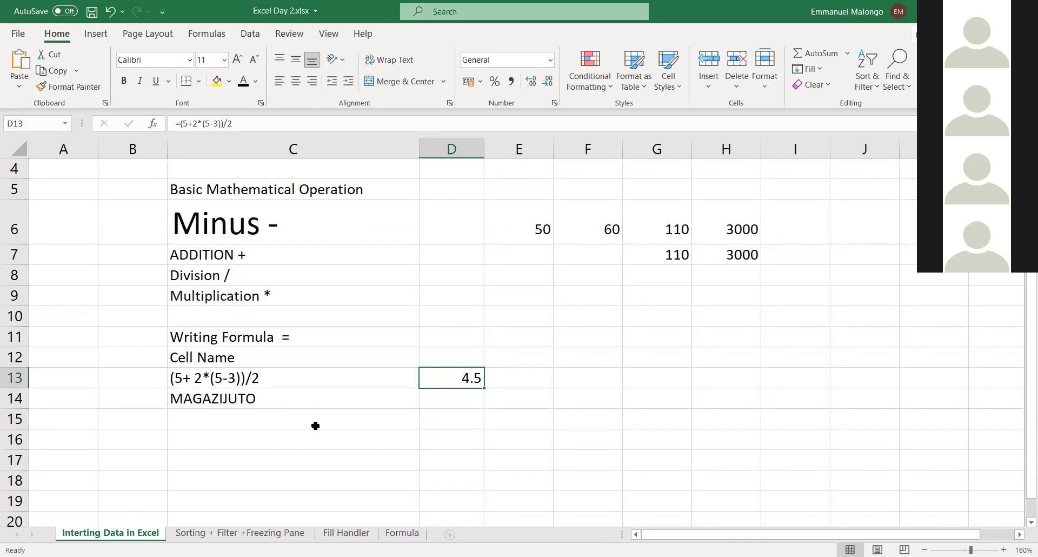
Open the Formula sheet at 160% zoom and examine the Quantity and Price Per Unit columns of the supply orders.
left_click(403, 533)
left_click(449, 246)
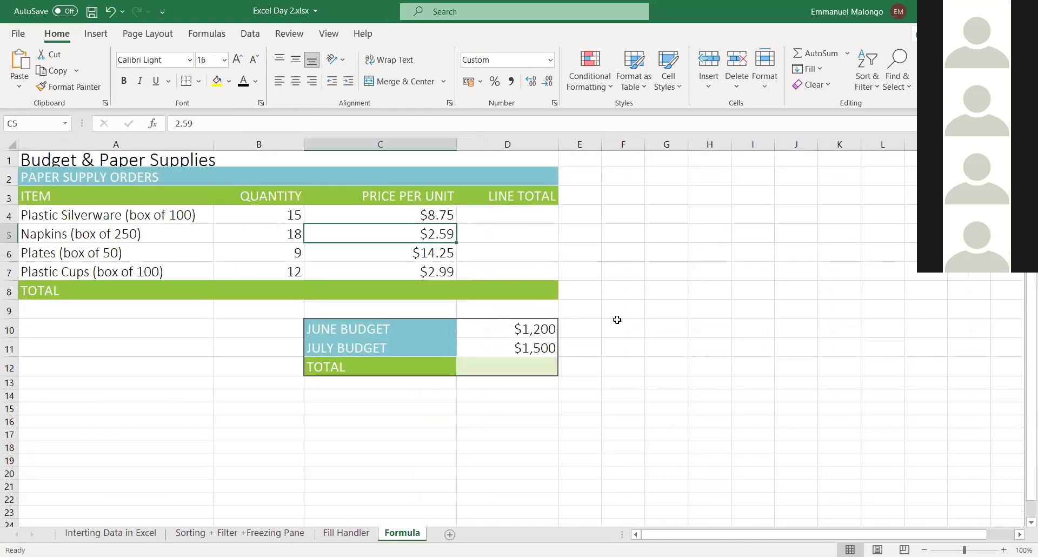
scroll(622, 314, "up", 3, "ctrl")
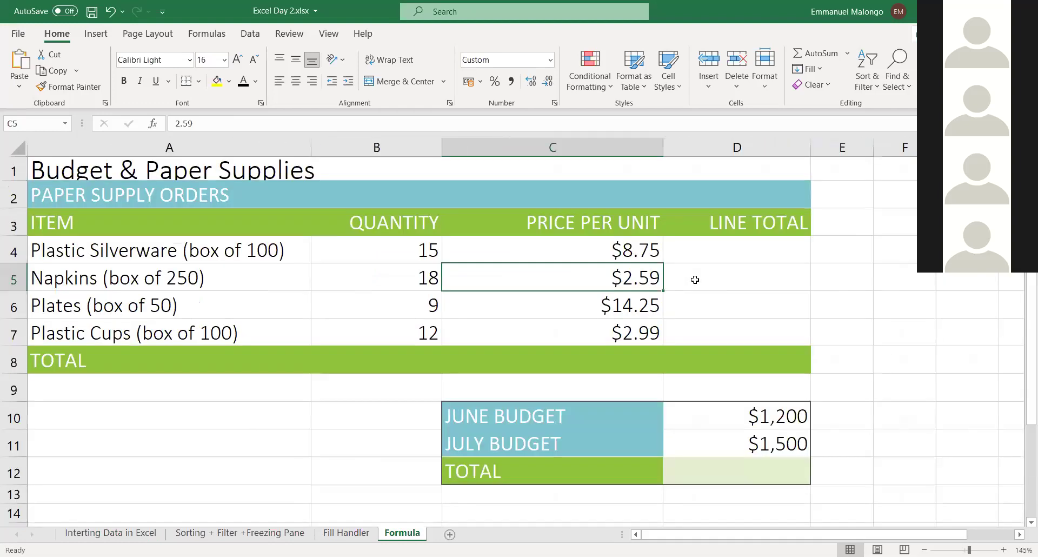
left_click(599, 256)
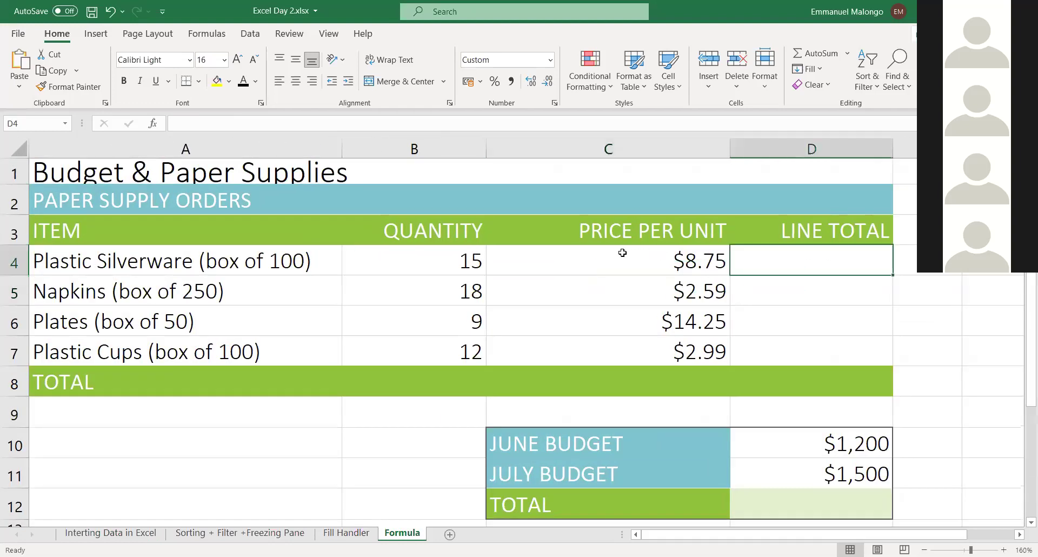
left_click(615, 227)
left_click(615, 250)
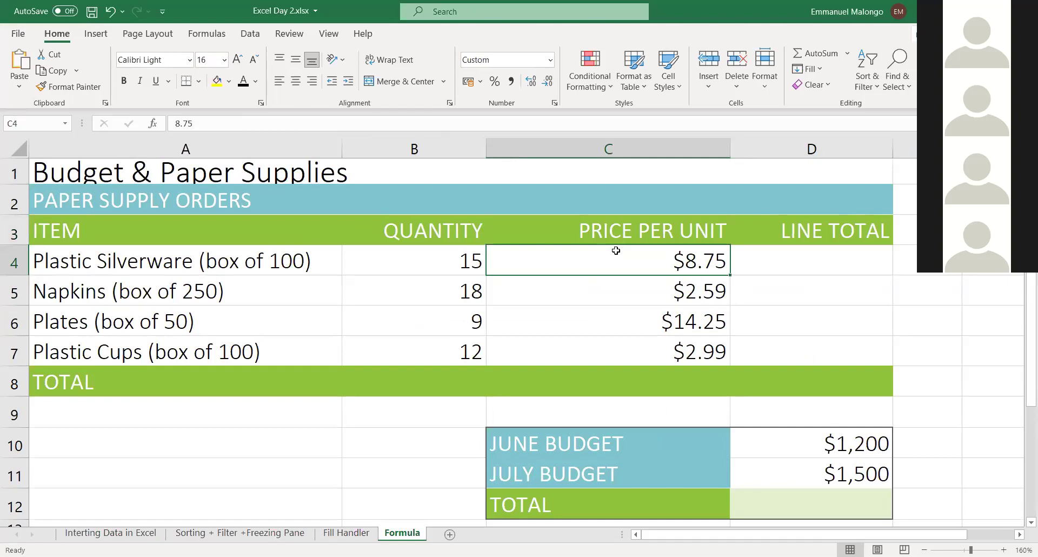
left_click(395, 221)
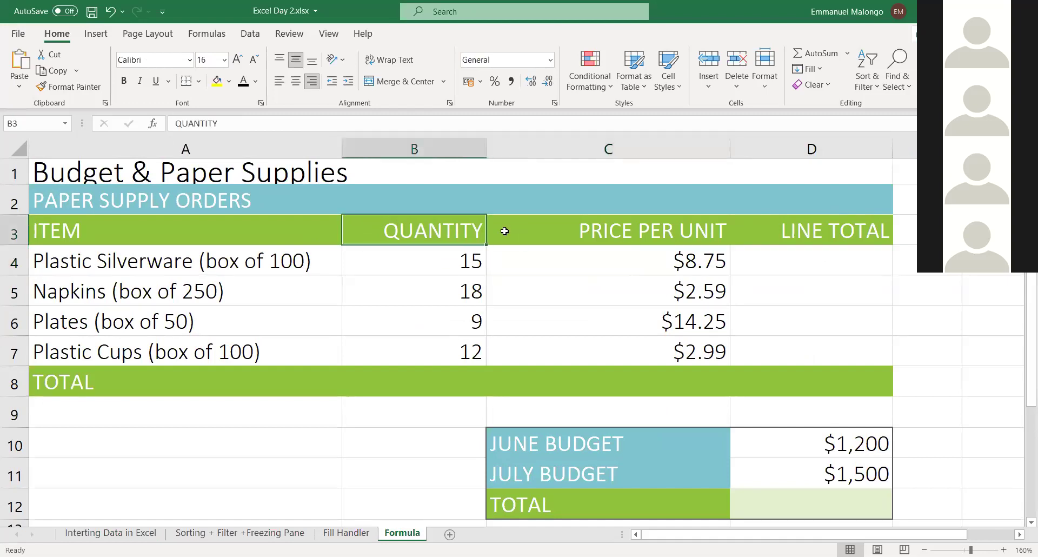
Calculate the Plastic Silverware line total in D4 with the formula =B4*C4.
left_click(761, 262)
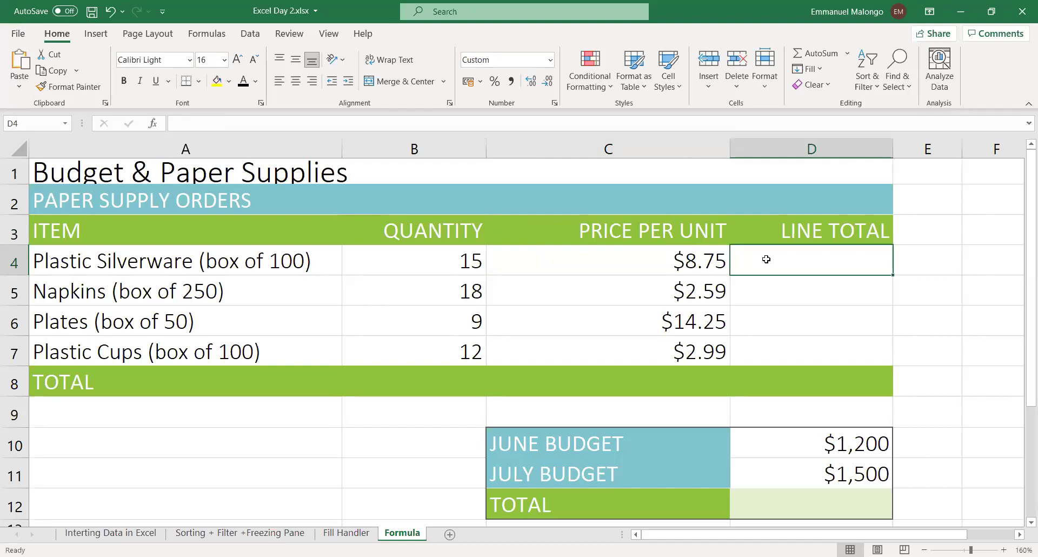
type("=")
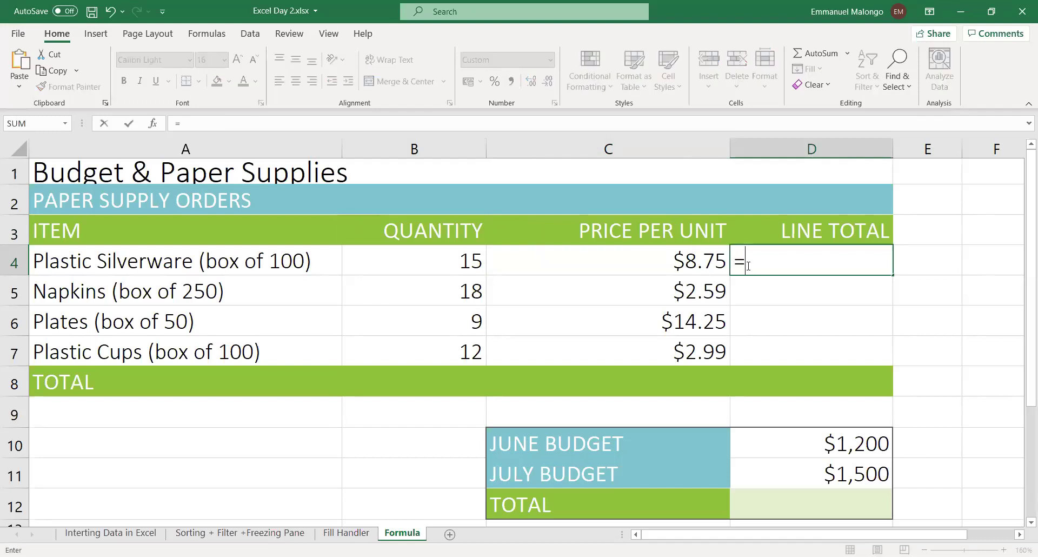
left_click(430, 259)
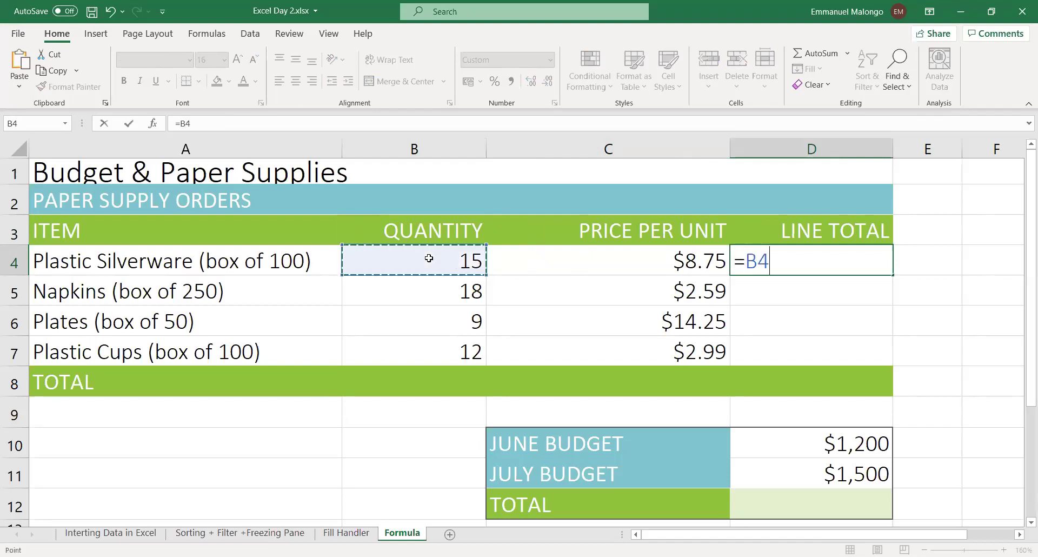
type("*")
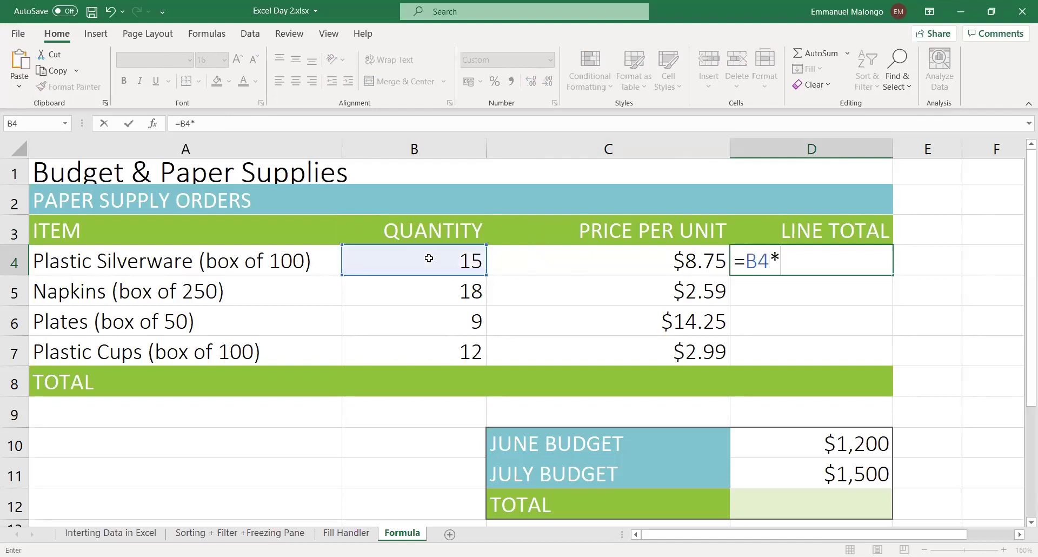
left_click(608, 262)
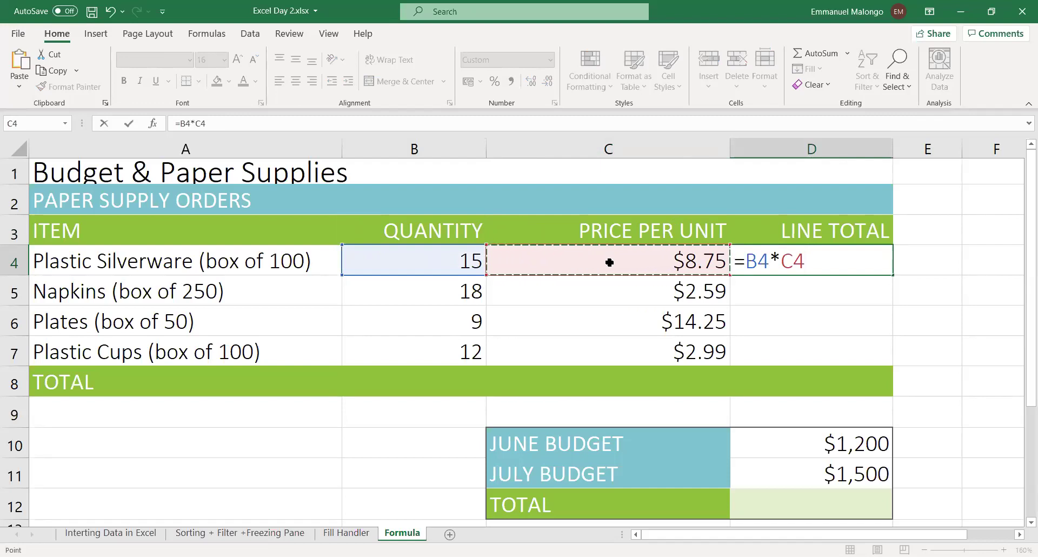
key("Return")
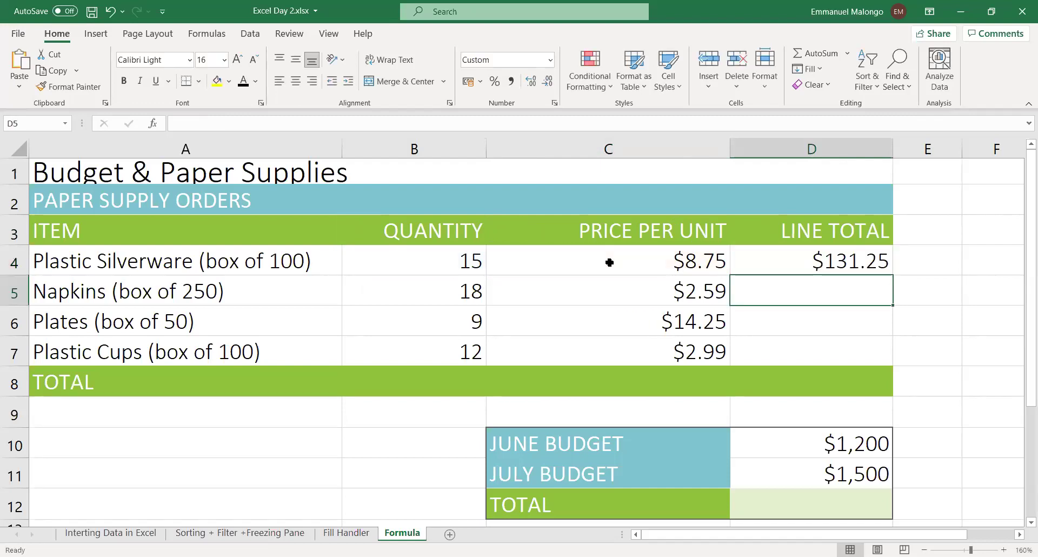
left_click(812, 264)
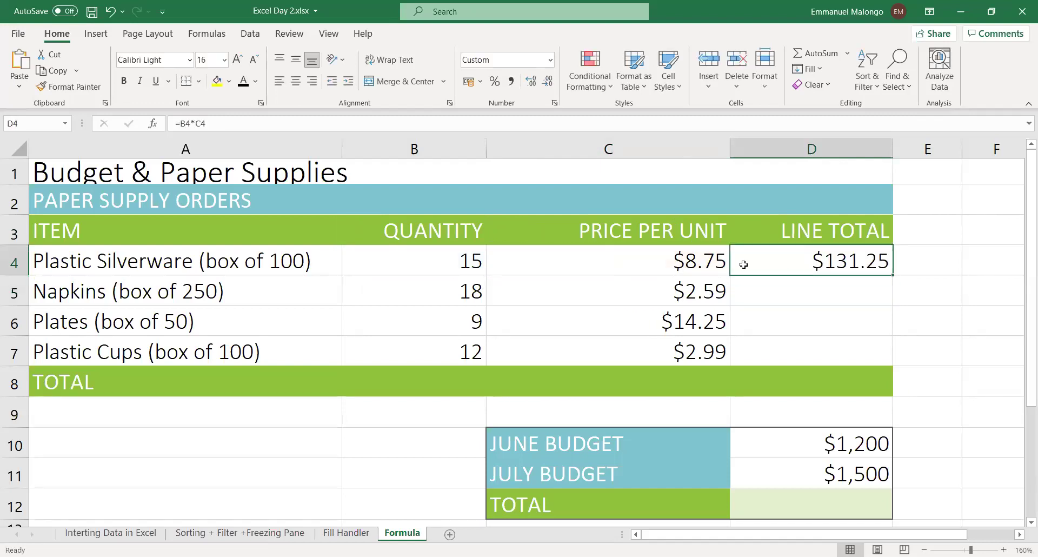
Examine the price and quantity cells behind the D4 line total and the line total cells D5 to D7 below it.
left_click(666, 261)
left_click(470, 271)
left_click(799, 269)
left_click(806, 311)
left_click(815, 264)
left_click(826, 296)
left_click(821, 322)
left_click(812, 358)
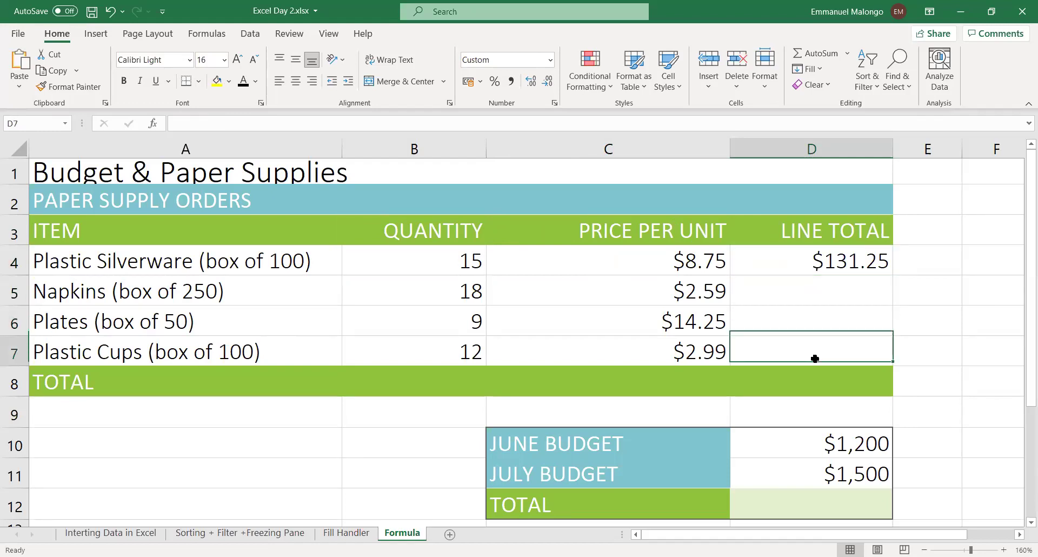
left_click(827, 291)
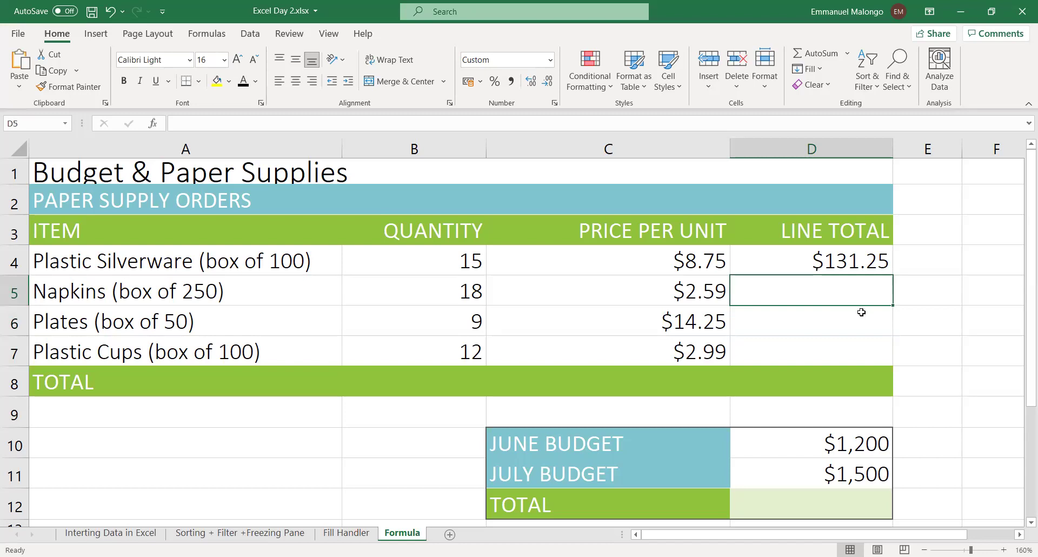
Circle the fill handle of cell D4 with a red annotation and reselect the cell.
left_click(885, 262)
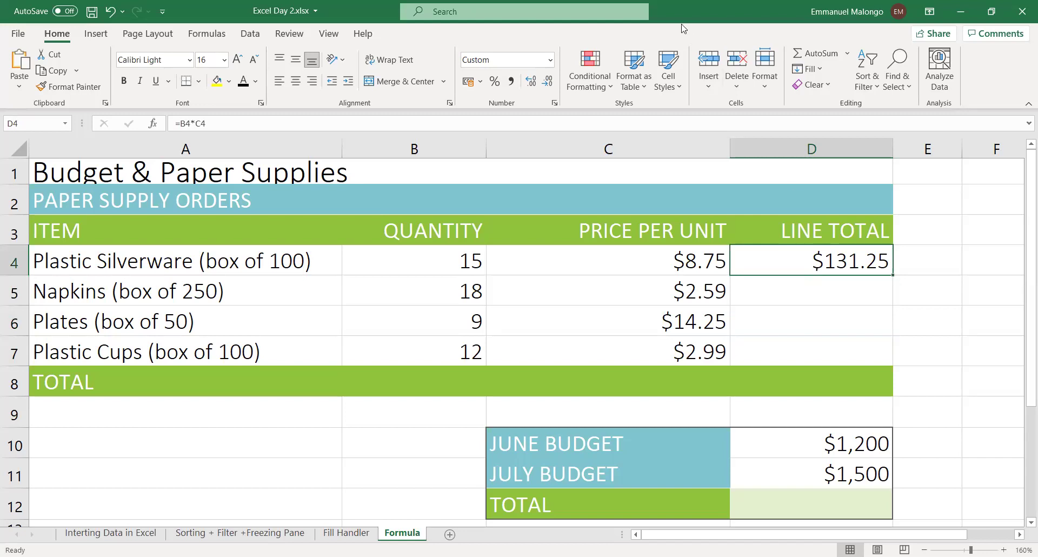
left_click(663, 81)
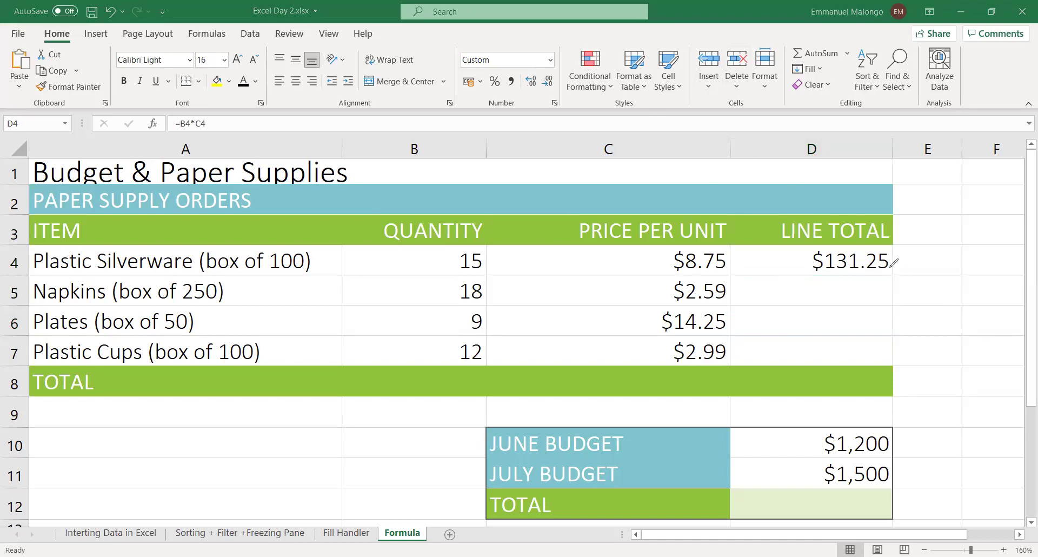
mouse_move(890, 266)
left_mouse_down()
mouse_move(898, 276)
mouse_move(893, 267)
left_mouse_up()
left_click(863, 271)
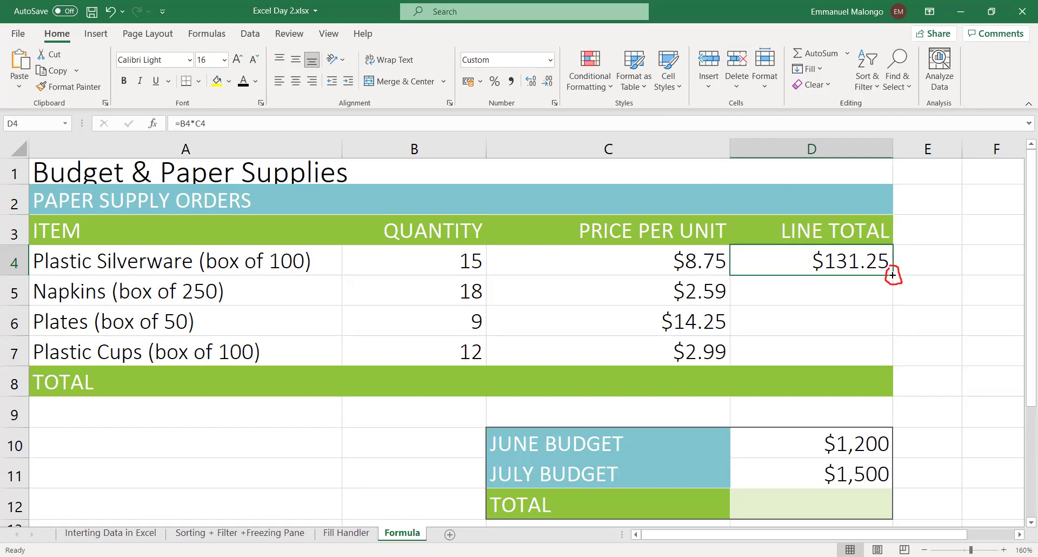
Fill the D4 formula down to D7 and check the formulas in D4 and D5.
left_click_drag(892, 276, 895, 363)
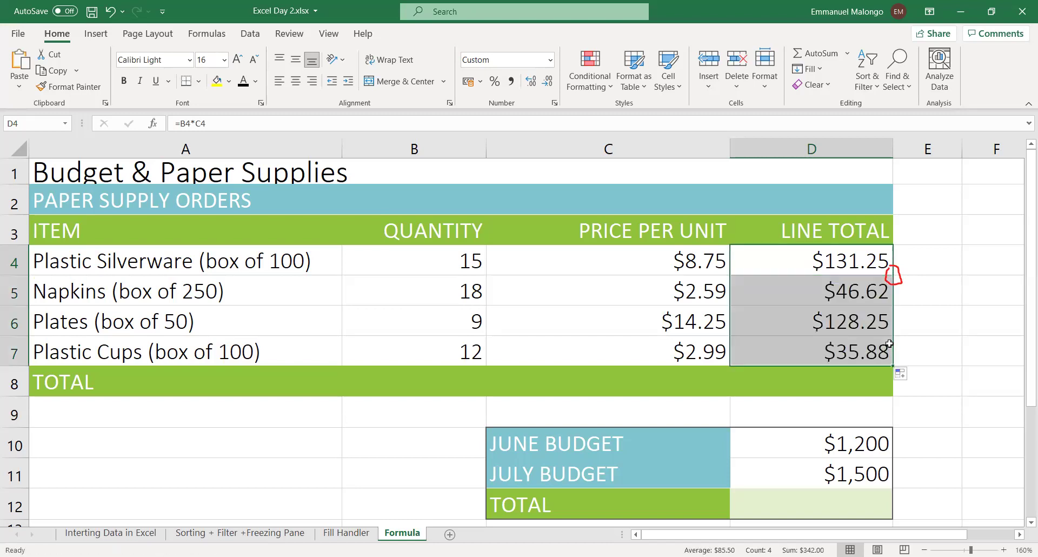
left_click(876, 317)
left_click(864, 262)
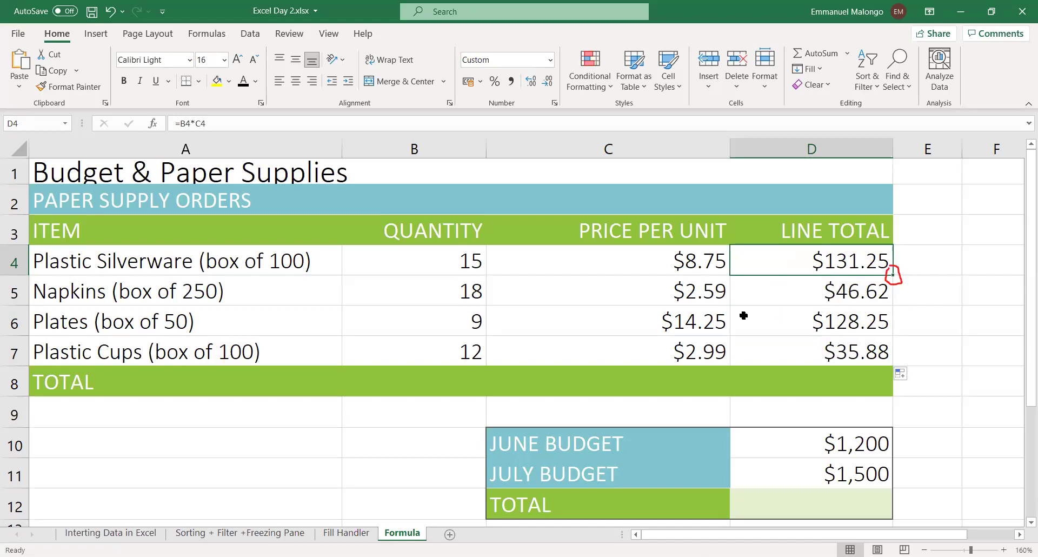
left_click(851, 294)
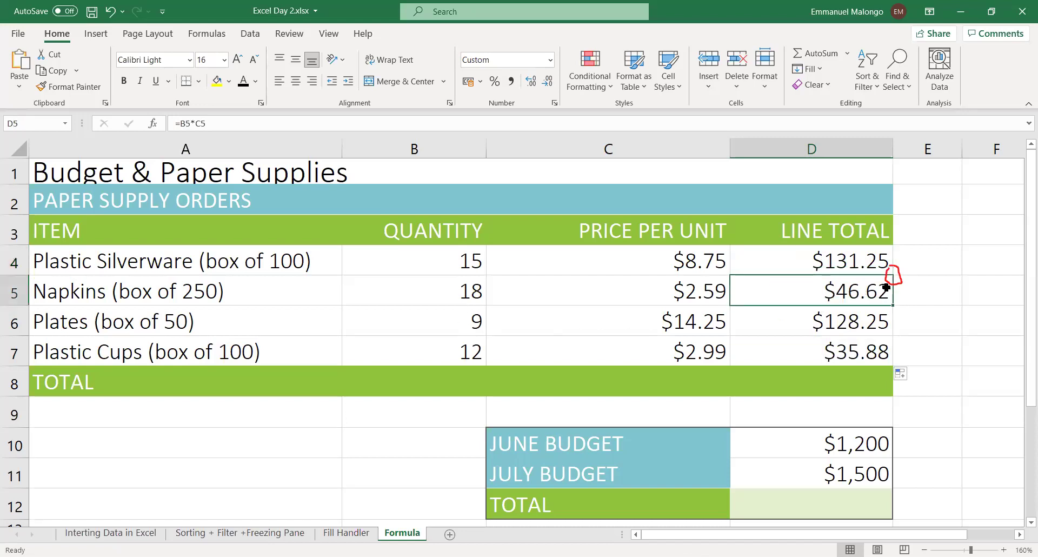
Repeat filling the D4 line total formula down through D7 and check the Plastic Cups formula.
left_click(885, 264)
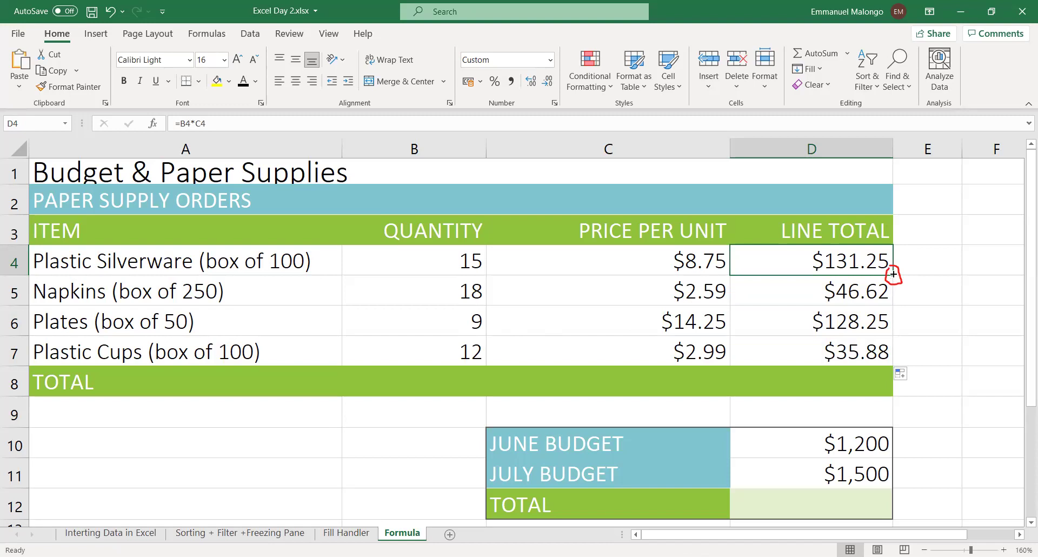
scroll(893, 276, "up", 4)
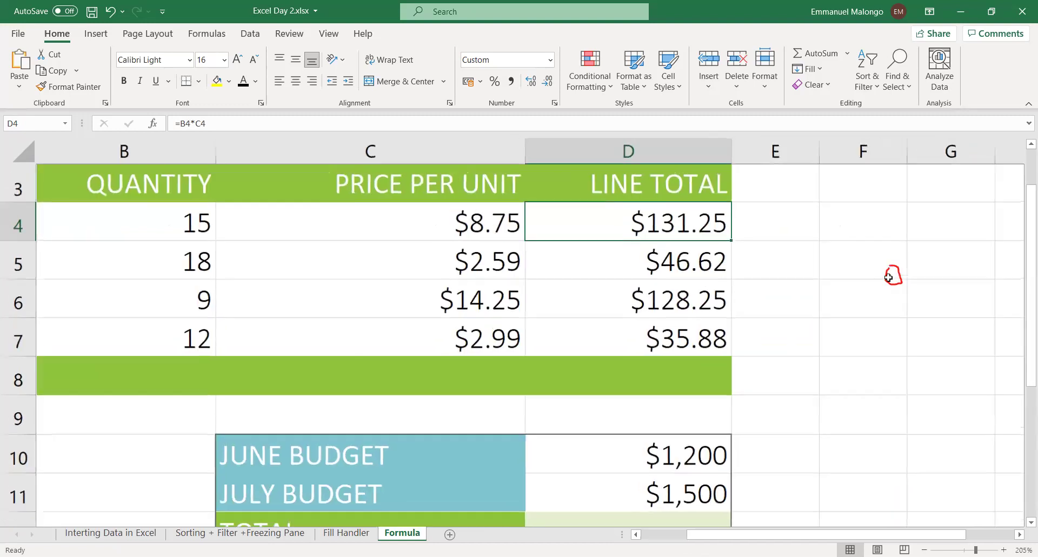
left_click(850, 269)
left_click(791, 245)
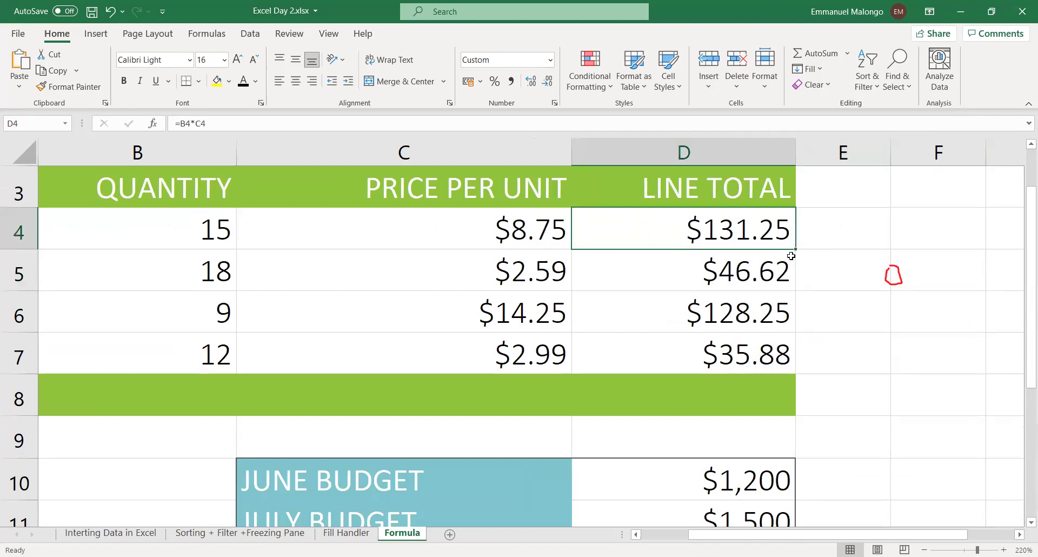
left_click_drag(795, 249, 802, 368)
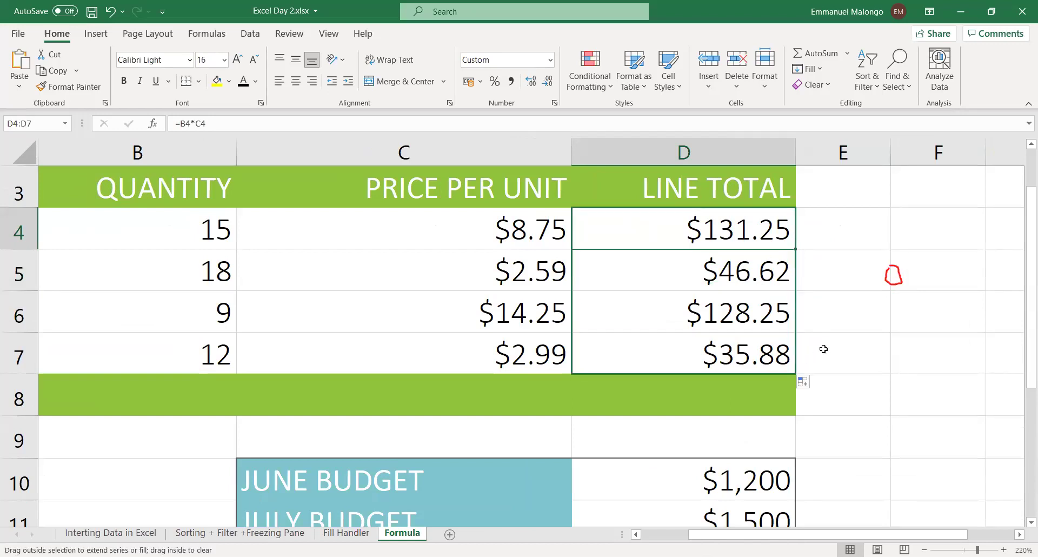
left_click(775, 276)
left_click(657, 336)
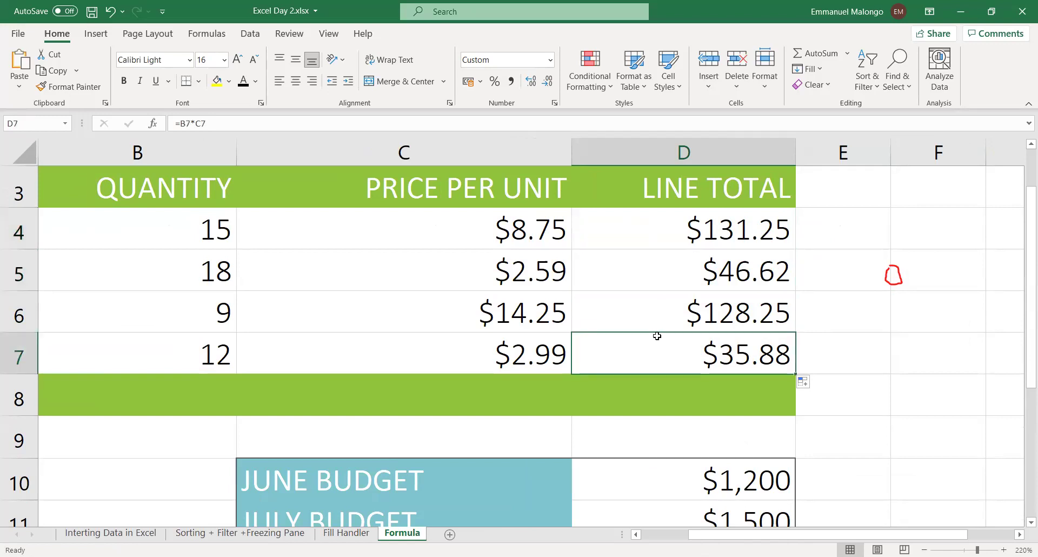
Clear the line totals in D5:D7, leaving only the D4 formula.
left_click_drag(672, 260, 686, 347)
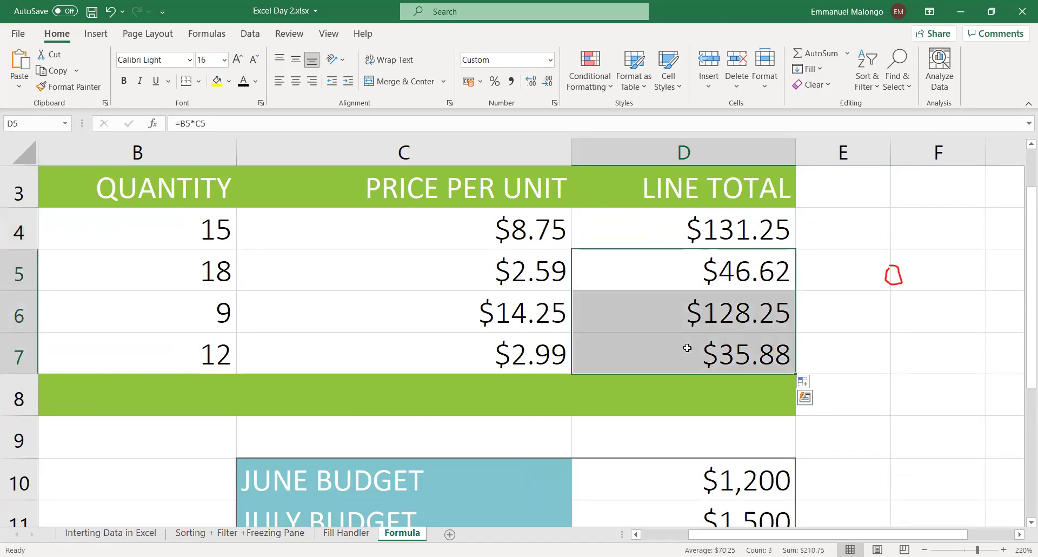
key("Delete")
left_click(771, 231)
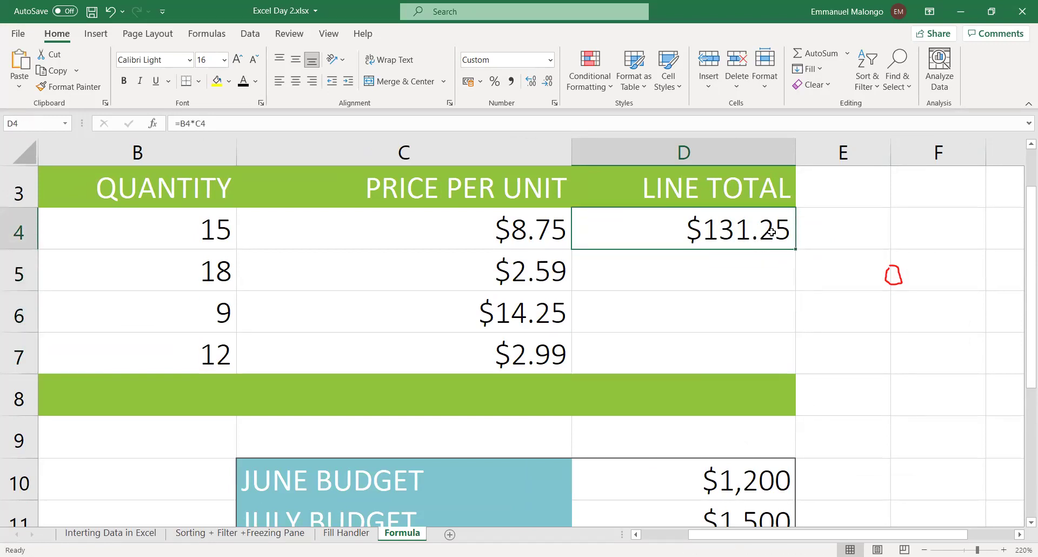
Enter the Napkins line total formula =B5*C5 manually in D5, and delete it again.
left_click(673, 269)
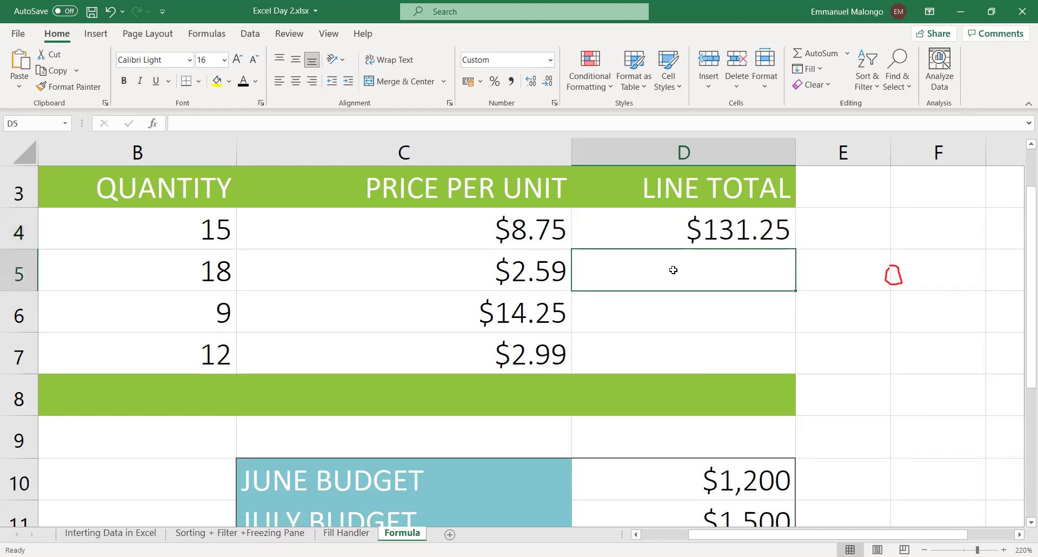
type("=")
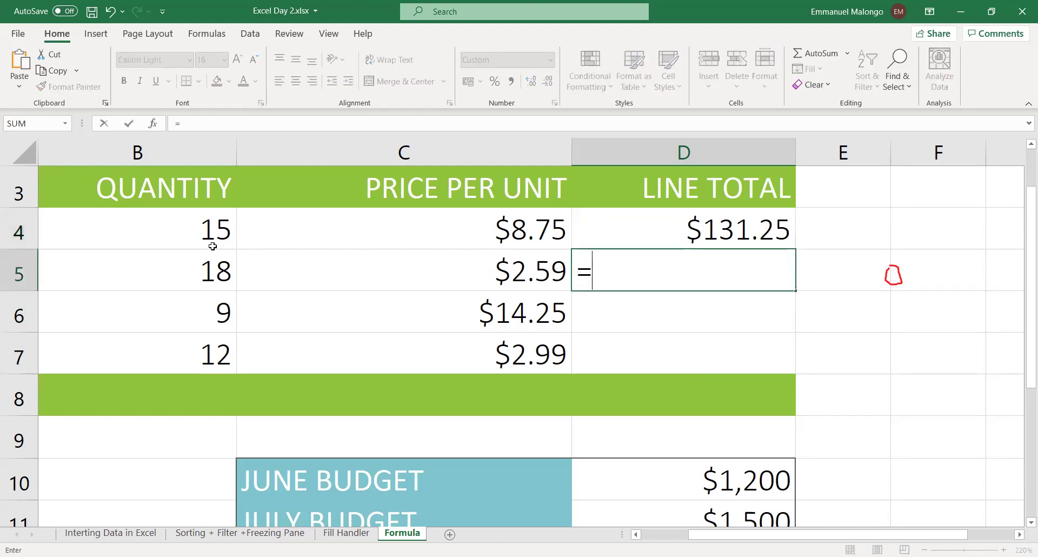
left_click(202, 268)
type("*")
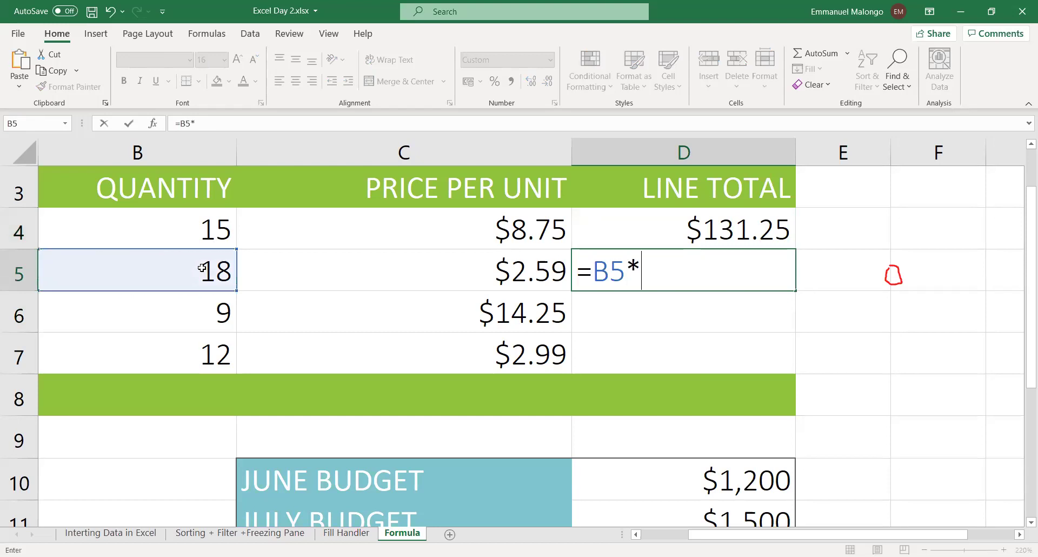
left_click(405, 267)
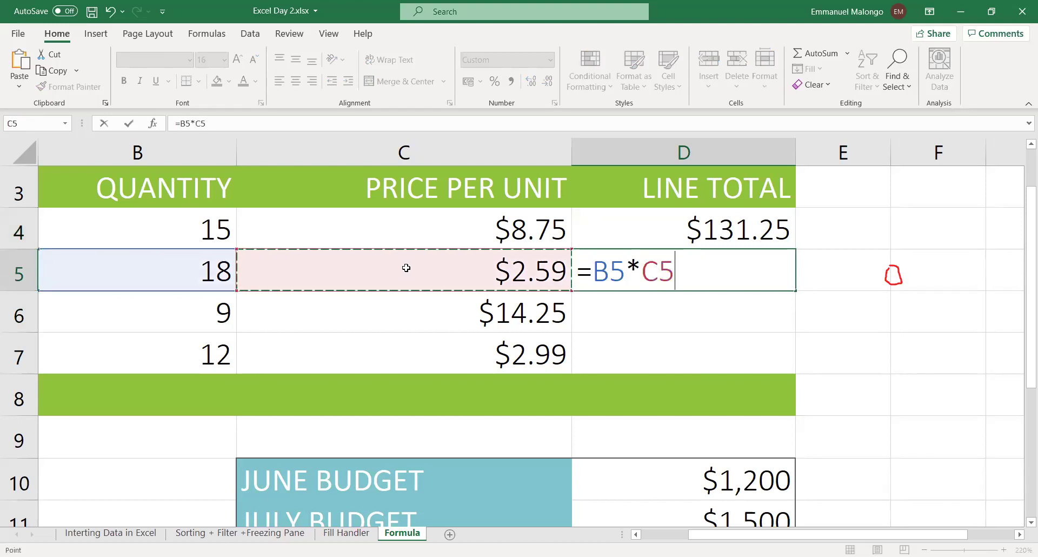
key("Return")
left_click(696, 275)
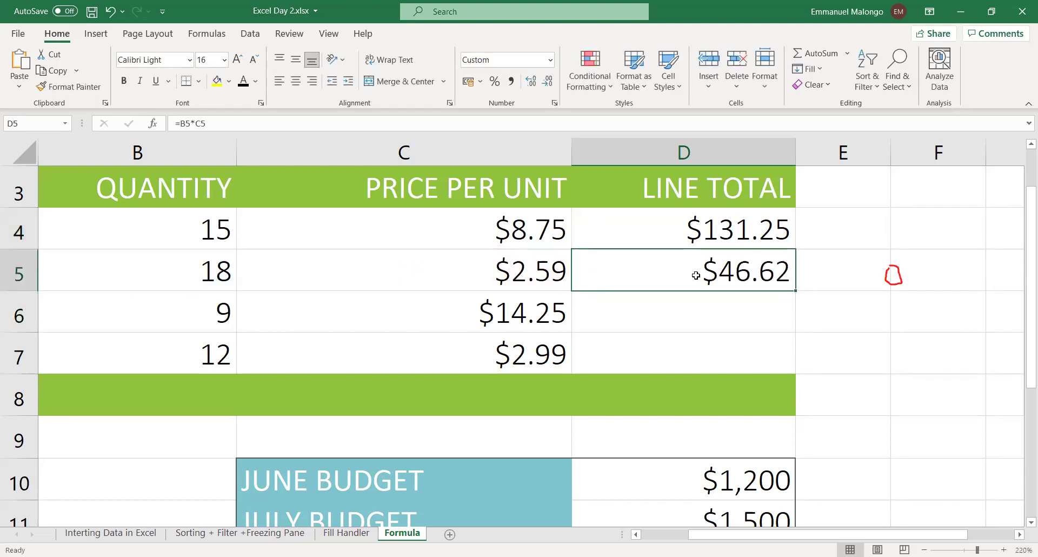
key("Delete")
Fill the D4 formula down to D7, and clear the copied line totals in D5:D7.
left_click(724, 236)
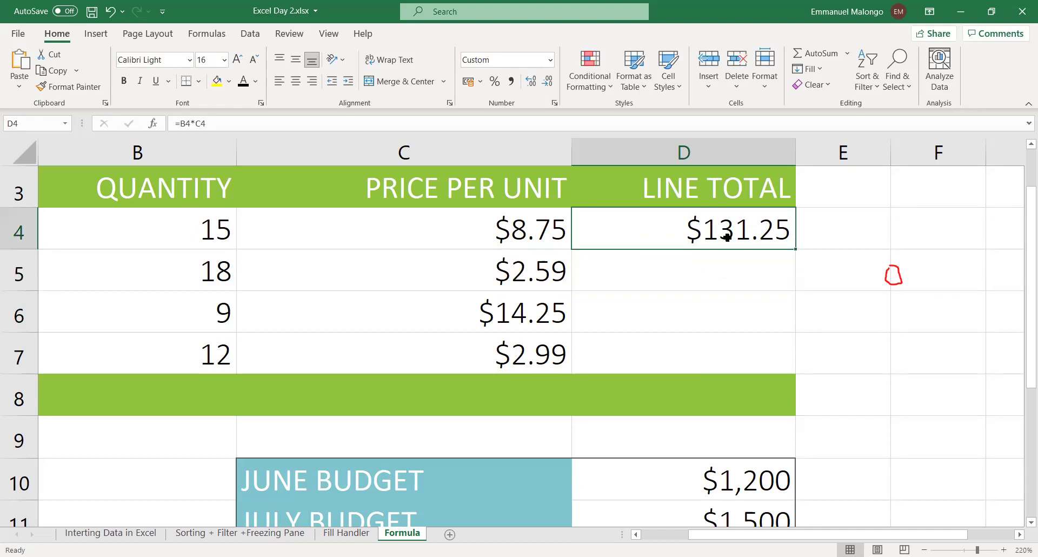
left_click_drag(797, 250, 799, 375)
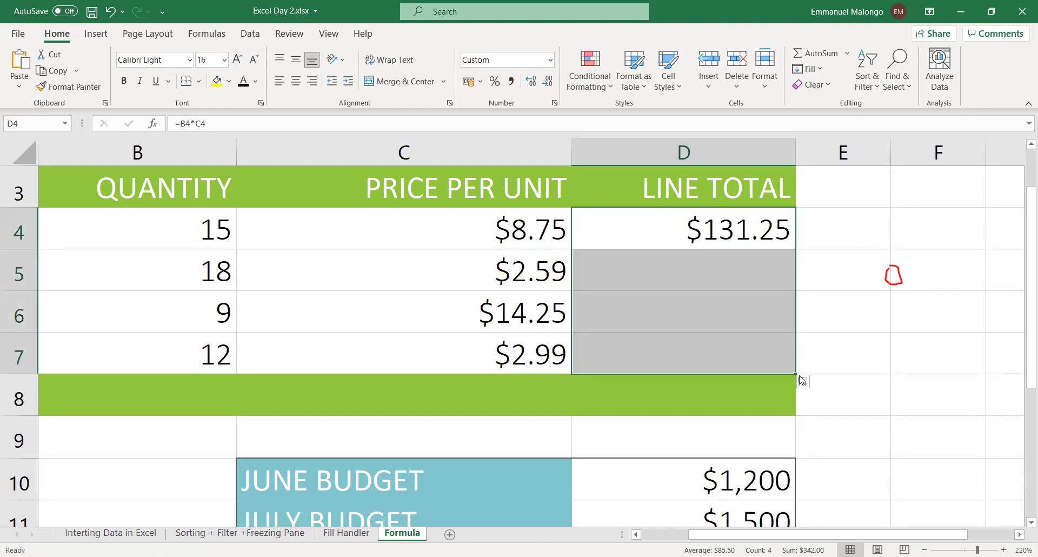
left_click(815, 341)
left_click_drag(666, 263, 666, 339)
key("Delete")
Fill the D4 formula down into the total row at D8, and undo the fill.
left_click(792, 245)
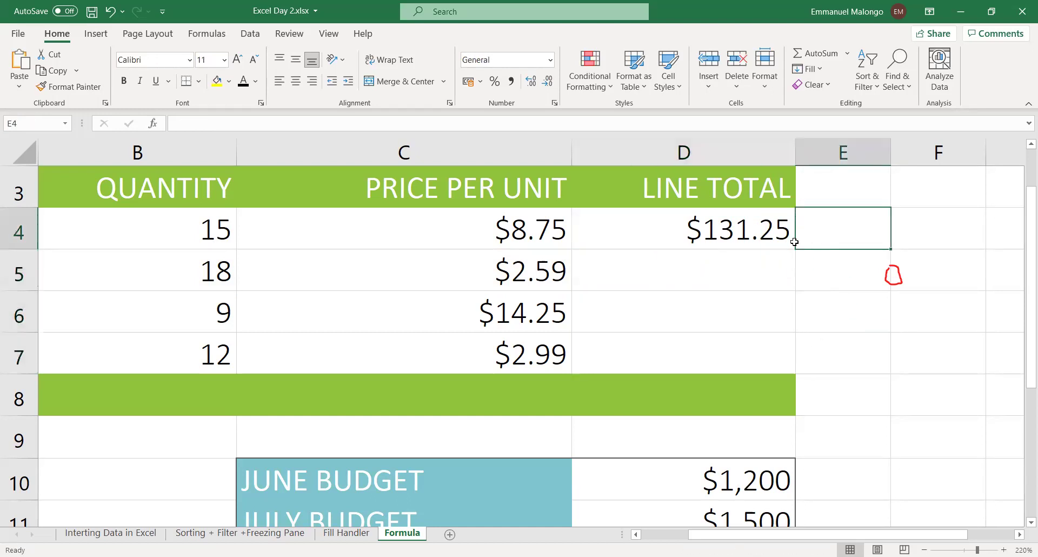
left_click(796, 249)
left_click(805, 251)
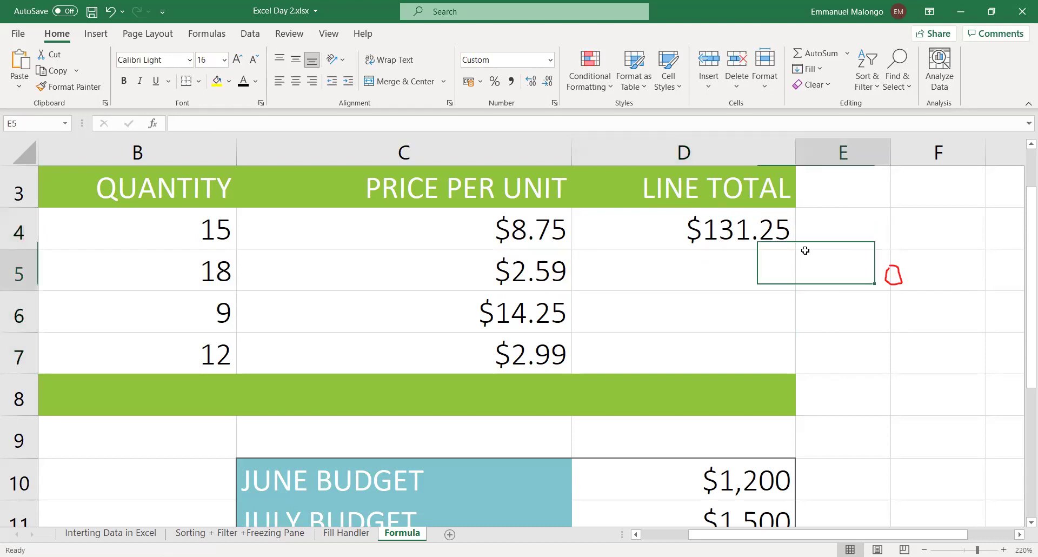
left_click(787, 241)
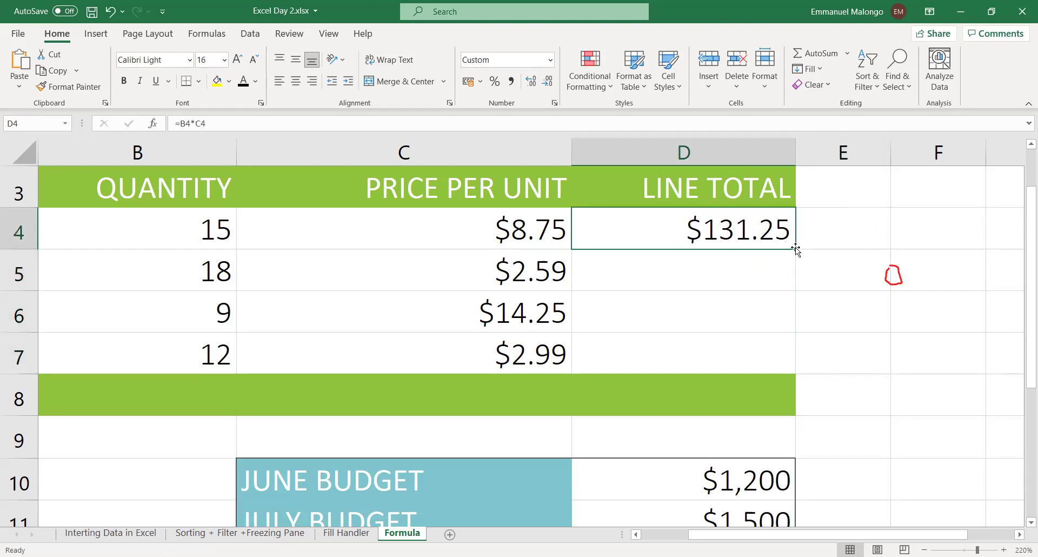
left_click_drag(796, 248, 794, 412)
left_click(814, 295)
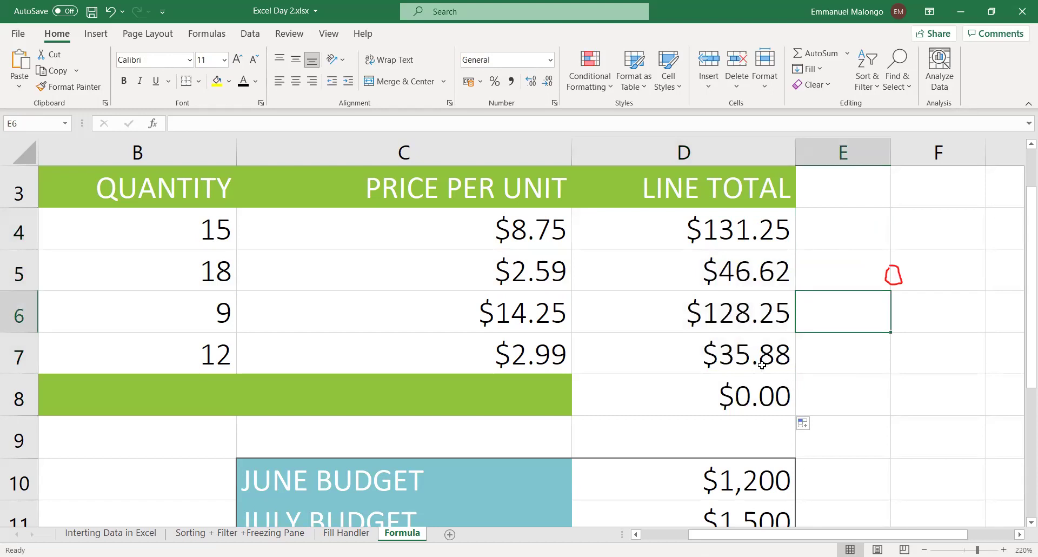
key("ctrl+z")
left_click(764, 359)
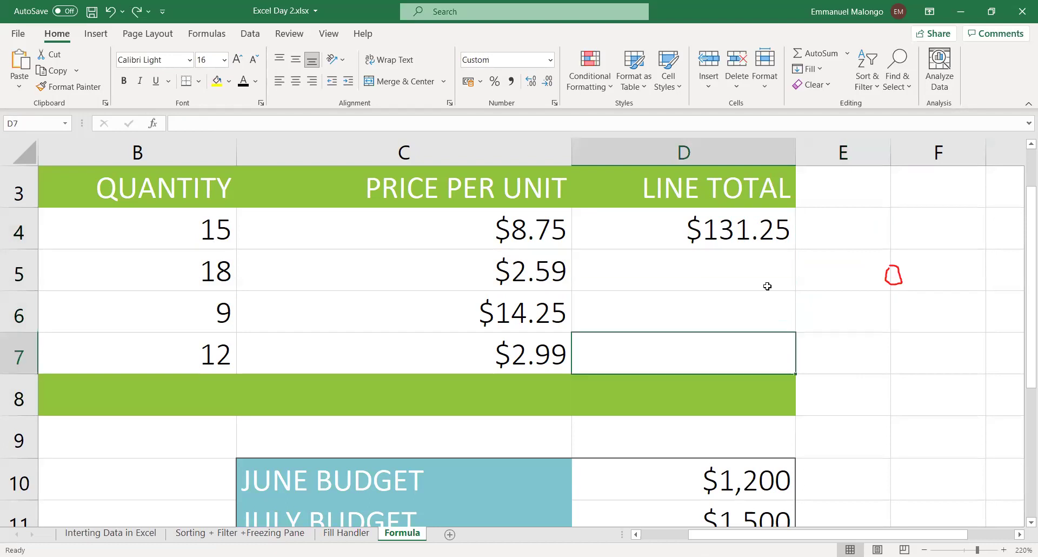
left_click(759, 240)
left_click(745, 382)
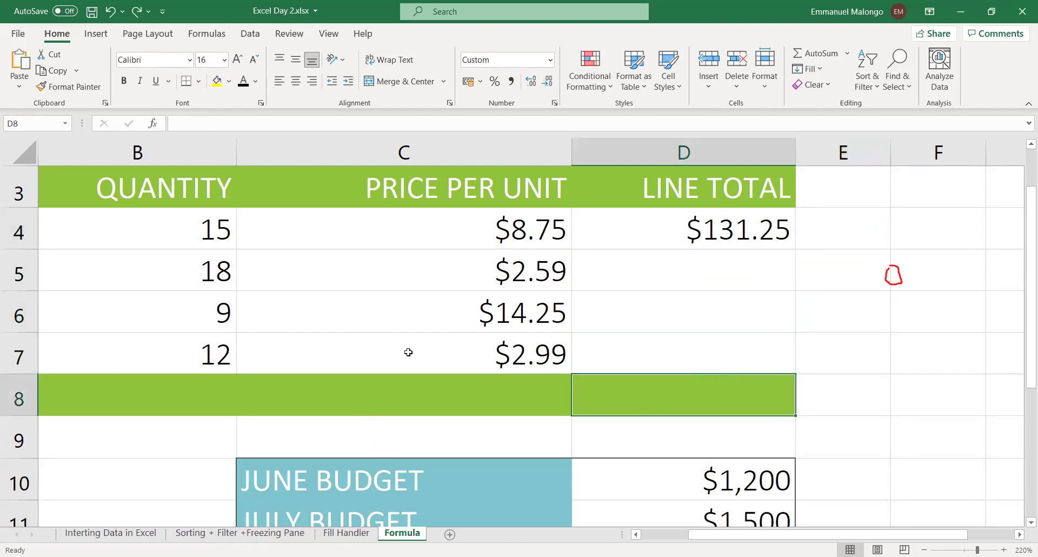
Try filling the Plastic Silverware line total formula through the TOTAL row, inspect the copy in D8, and undo the fill.
left_click(658, 534)
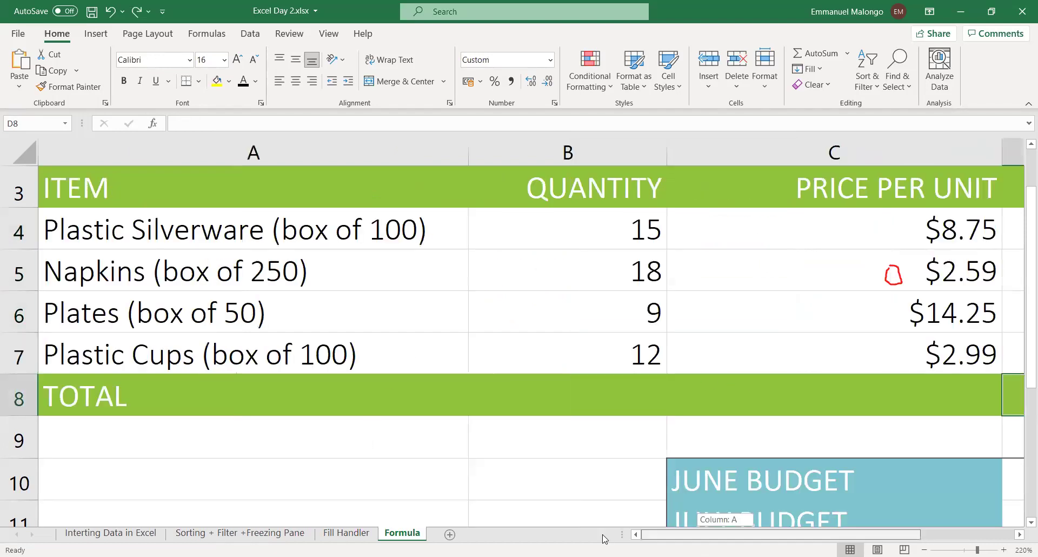
left_click(153, 401)
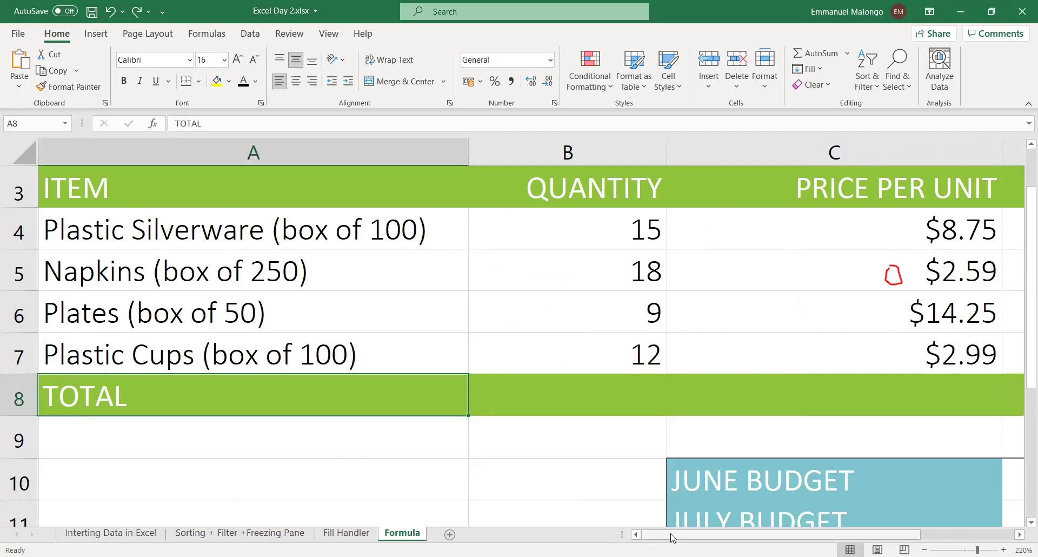
scroll(821, 510, "right", 2)
left_click(527, 406)
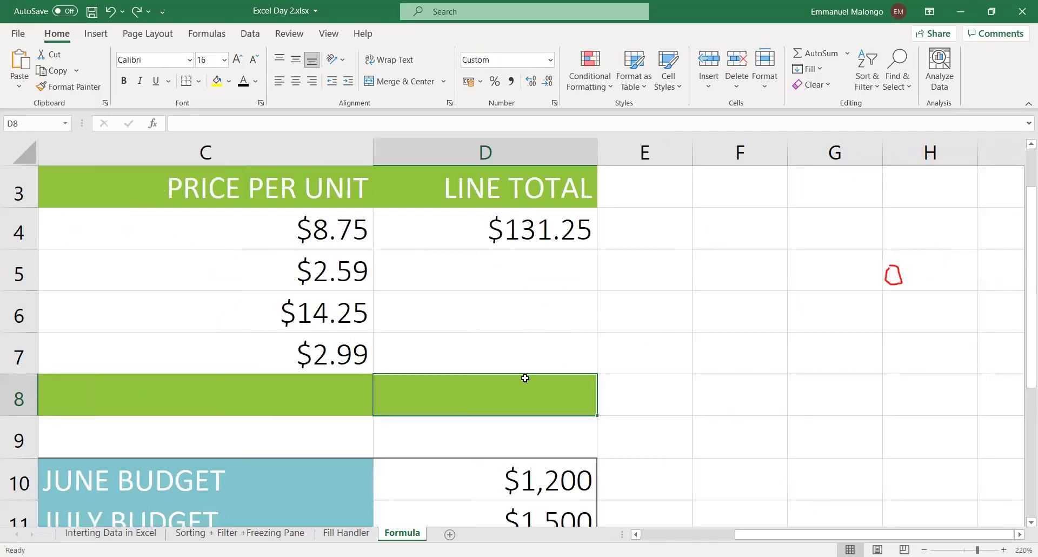
left_click_drag(494, 185, 493, 402)
left_click(578, 231)
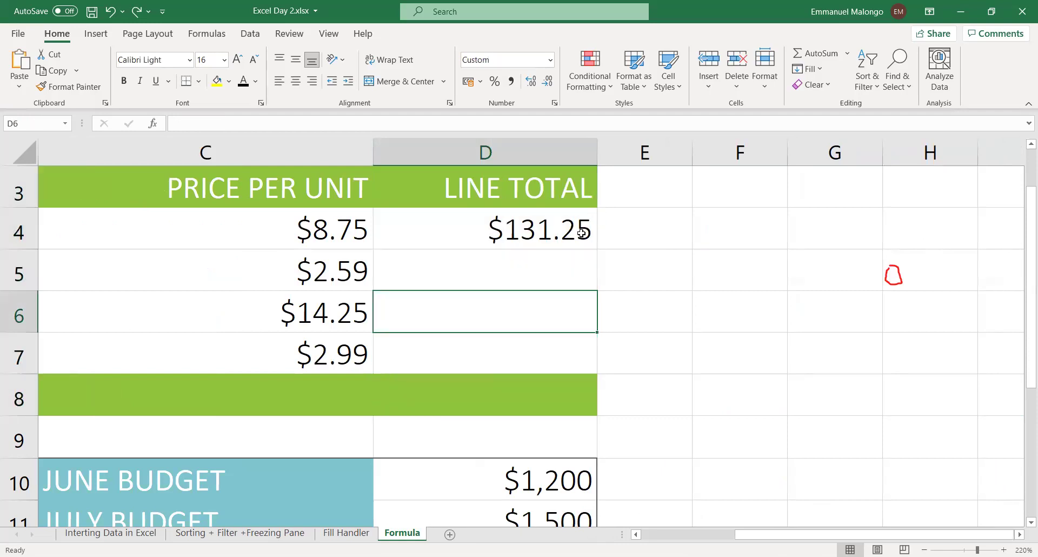
left_click_drag(596, 248, 596, 415)
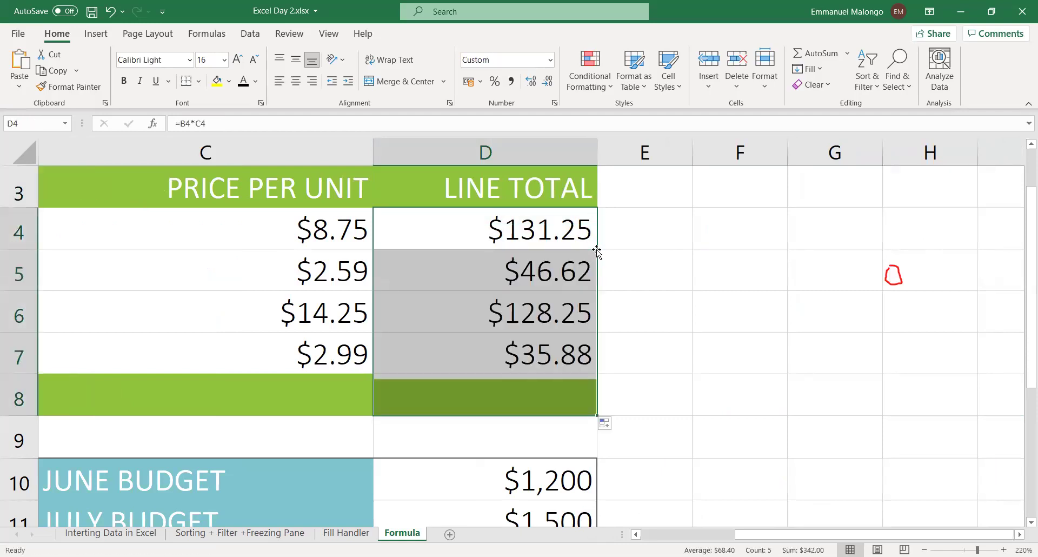
left_click(594, 411)
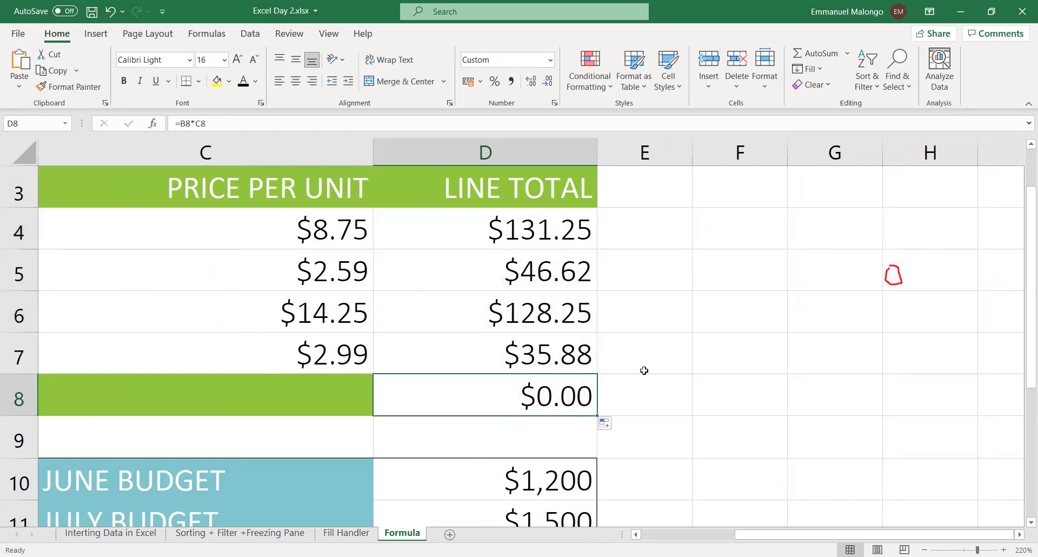
key("ctrl+z")
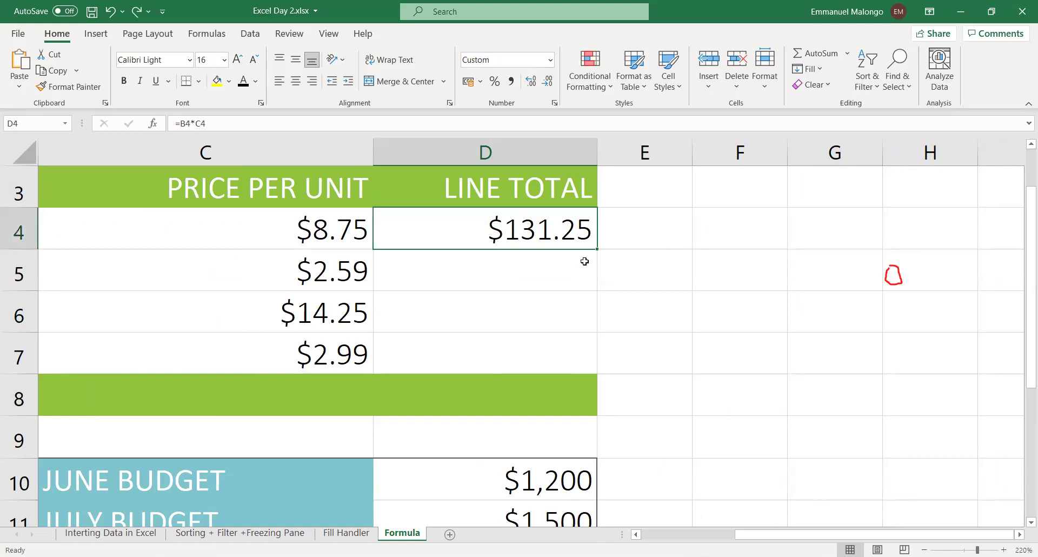
Fill the D4 line total formula down only as far as the Plastic Cups row in D7.
left_click_drag(596, 248, 603, 356)
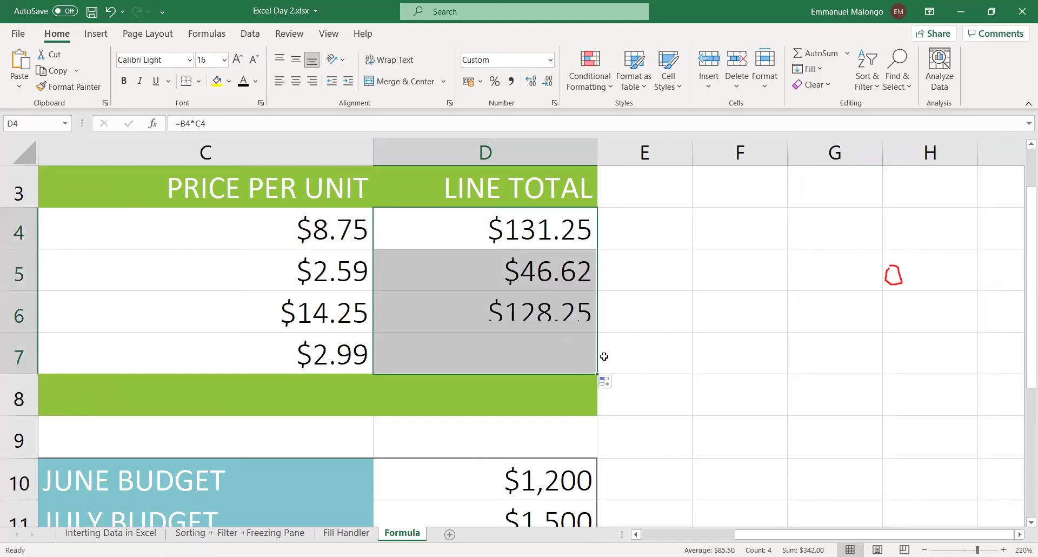
left_click(626, 300)
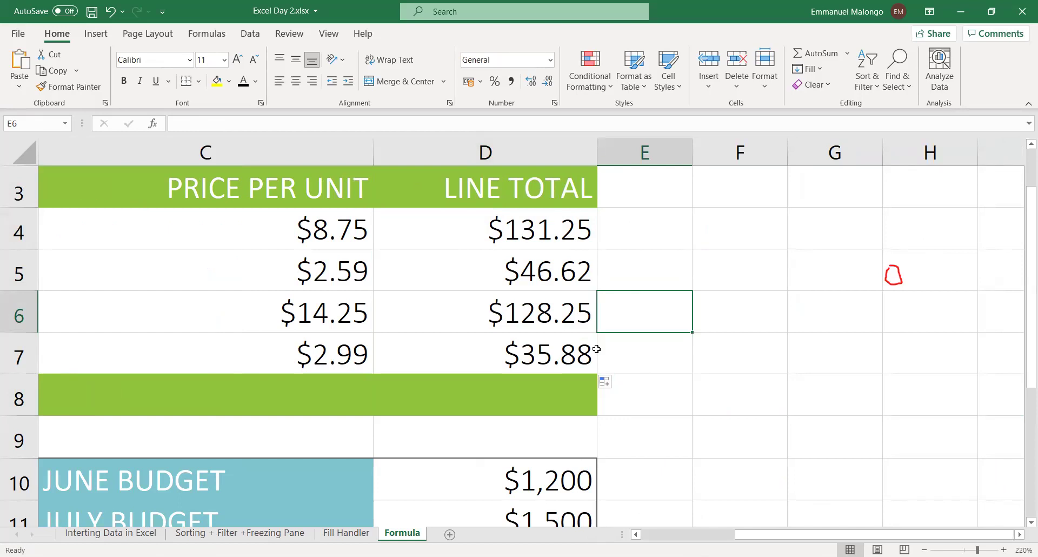
left_click(508, 394)
left_click(508, 259)
mouse_move(475, 227)
left_mouse_down()
mouse_move(475, 356)
mouse_move(481, 230)
left_mouse_up()
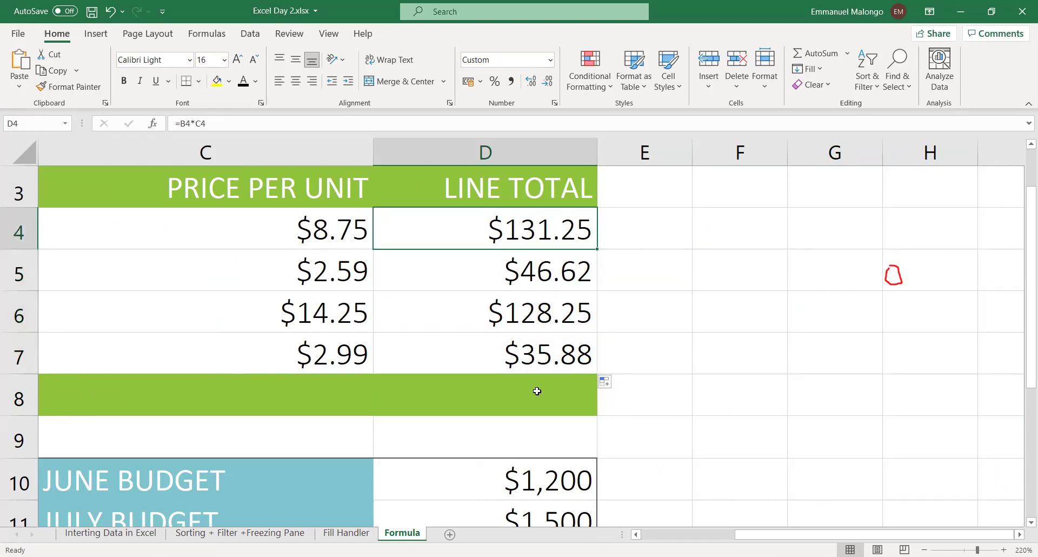
Narrow the Price Per Unit and Line Total columns so they fit more closely around their contents.
left_click(500, 399)
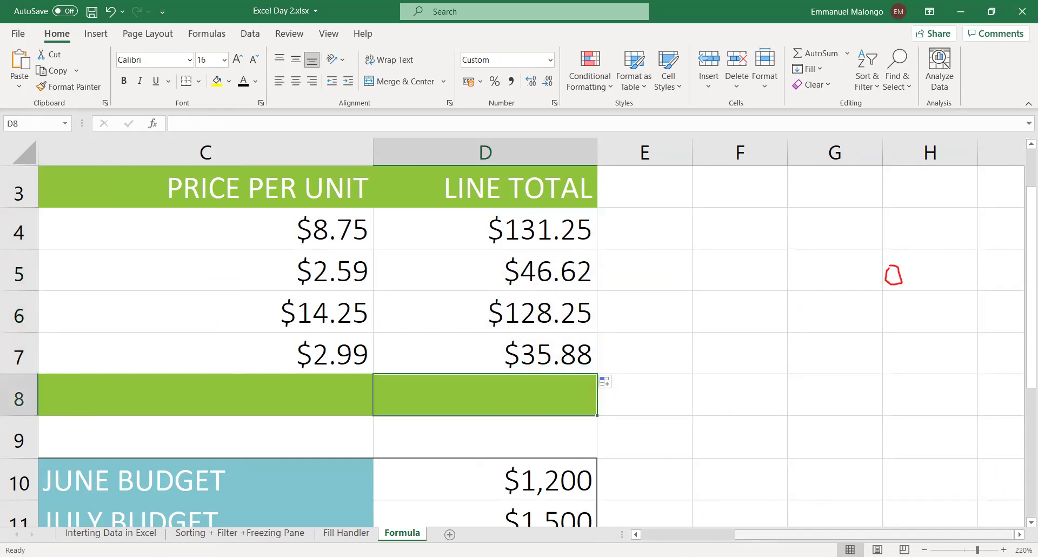
scroll(893, 275, "left", 3)
scroll(893, 274, "right", 3)
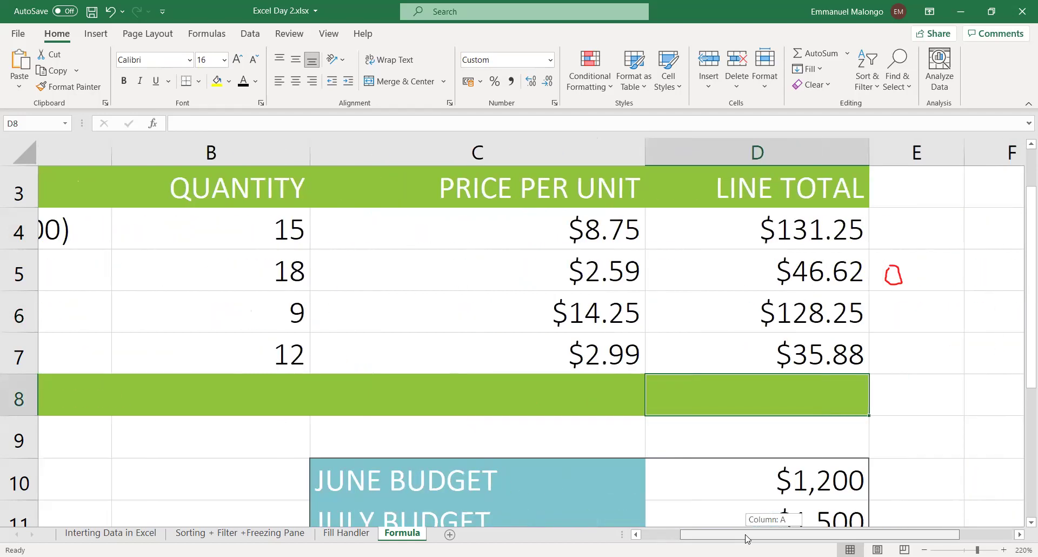
left_click_drag(574, 146, 456, 138)
mouse_move(659, 132)
left_mouse_down()
mouse_move(664, 147)
mouse_move(651, 147)
left_mouse_up()
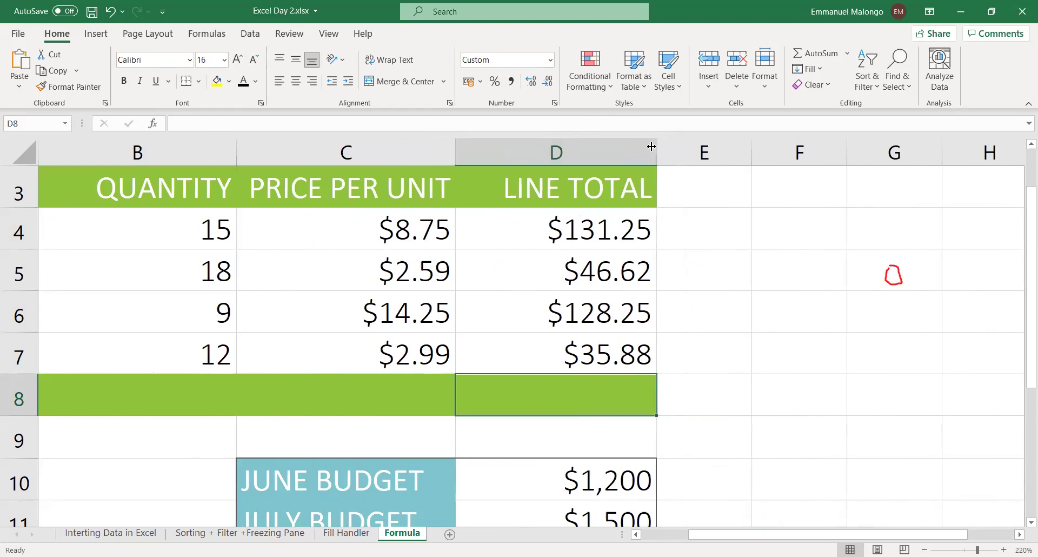
Add up the four line totals in D8 with the formula =D4+D5+D6+D7.
left_click(679, 404)
left_click(549, 392)
type("=")
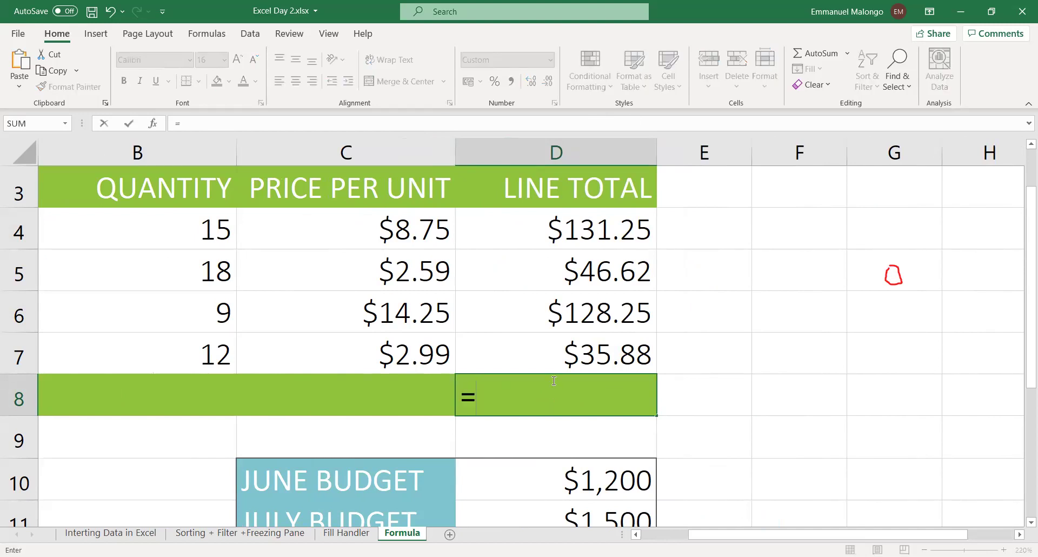
left_click(601, 224)
type("+")
left_click(584, 271)
type("+")
left_click(618, 315)
type("+")
left_click(636, 354)
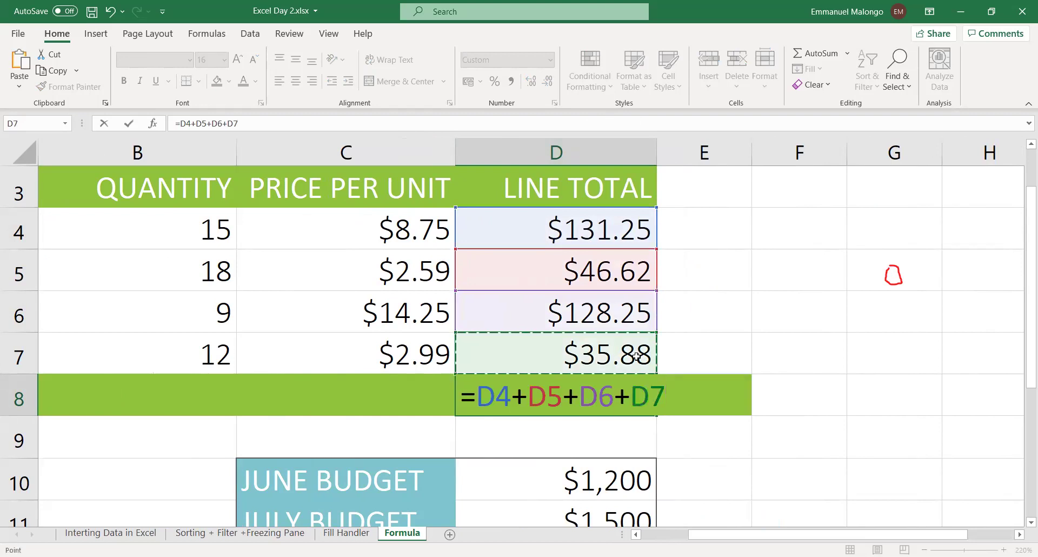
key("Return")
left_click(560, 403)
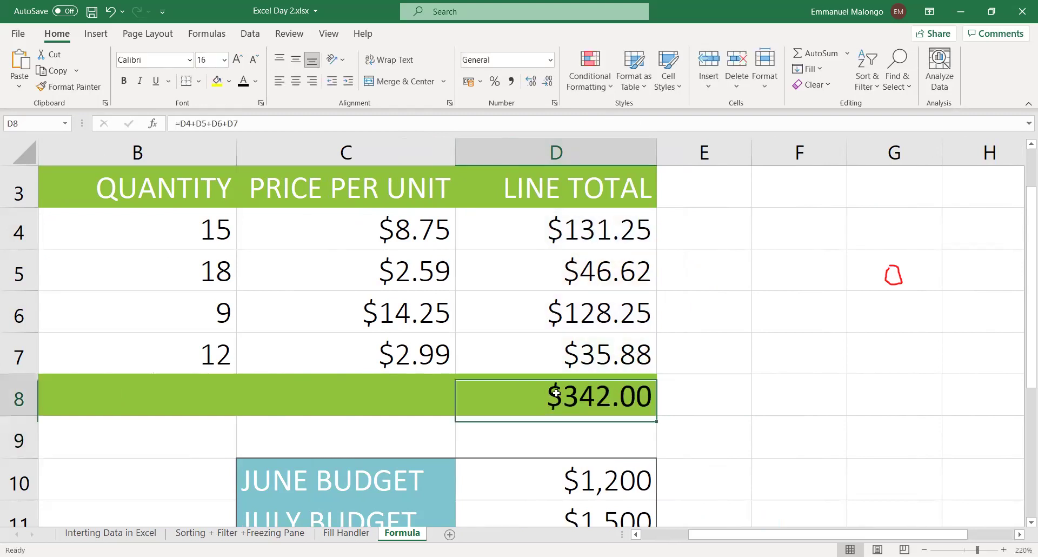
Open the D8 total formula to review its cell references, and close it without editing.
scroll(586, 400, "down", 1)
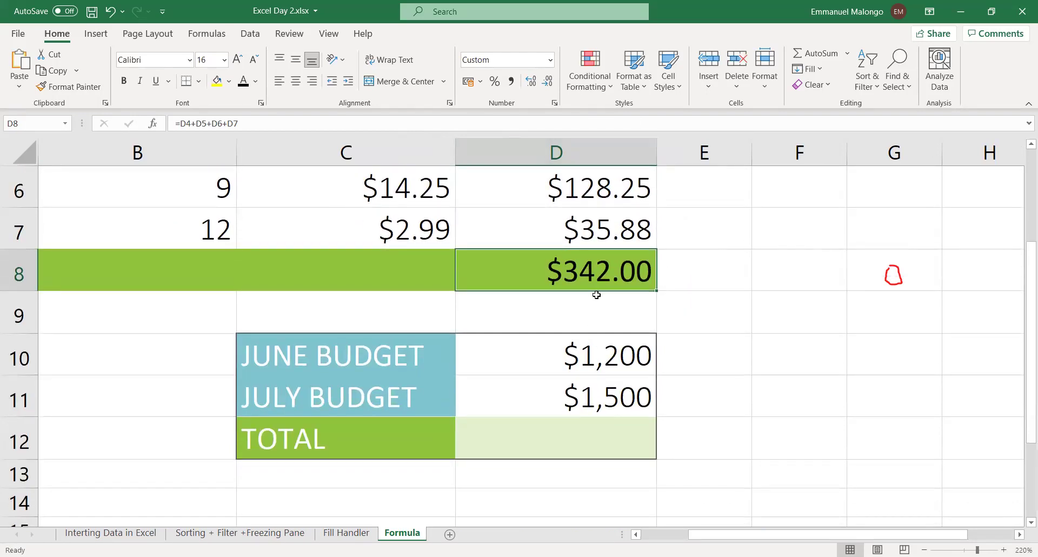
scroll(602, 299, "up", 1)
scroll(602, 299, "up", 1)
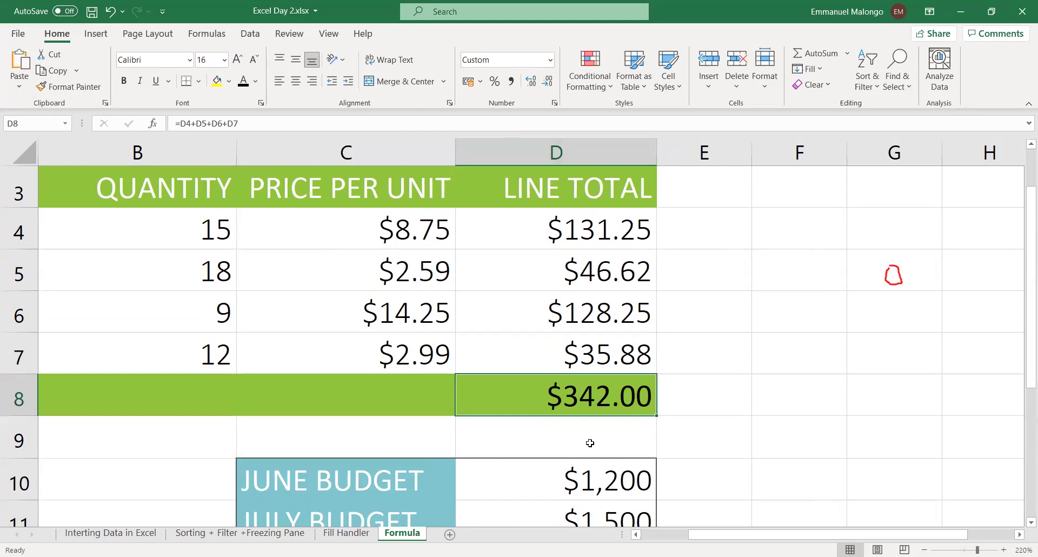
left_click(715, 379)
left_click(589, 392)
left_click(206, 123)
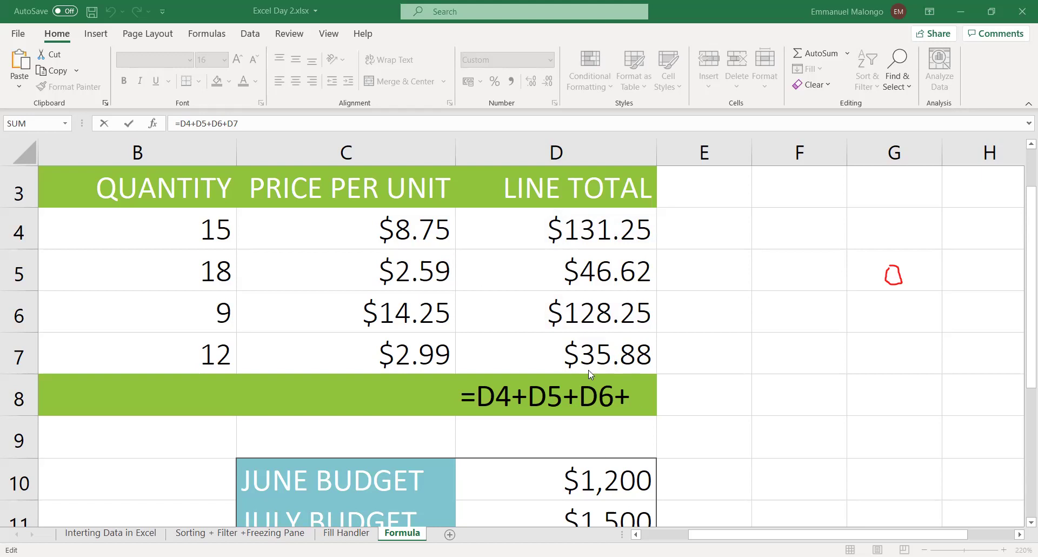
double_click(599, 396)
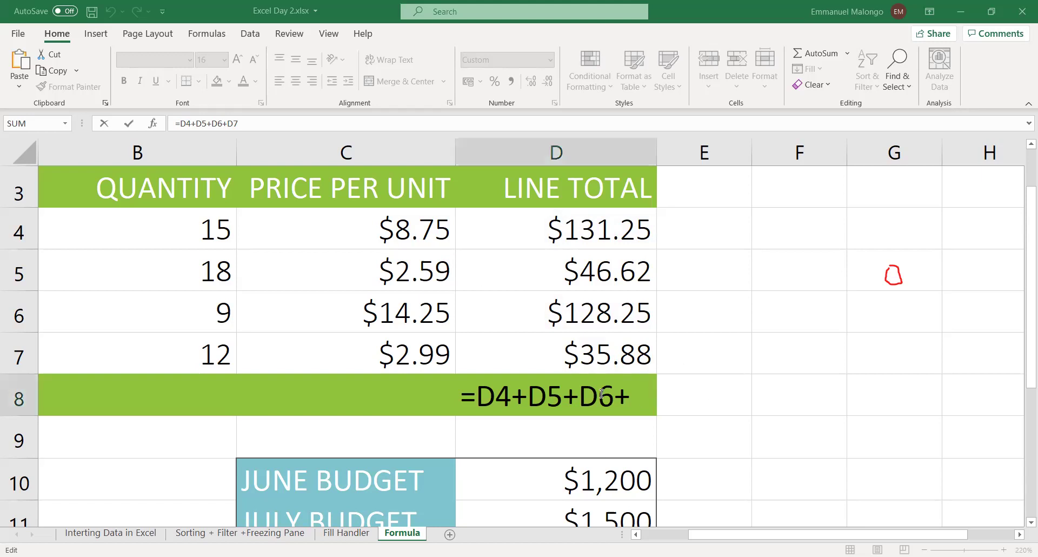
key("Return")
left_click(518, 397)
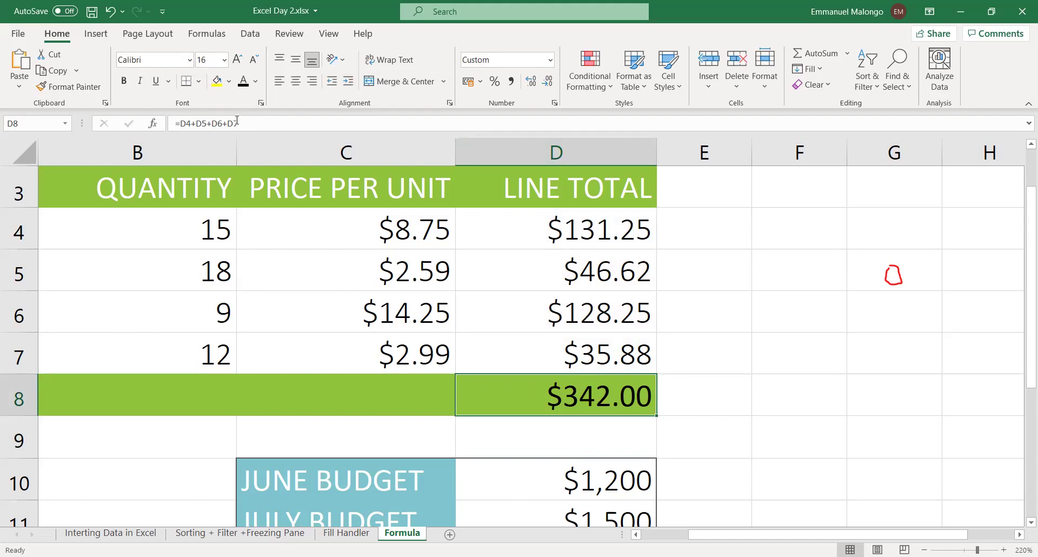
Examine the quantity and price per unit cells in rows 4 to 7, and compare them with the references in D8's formula.
left_click(213, 230)
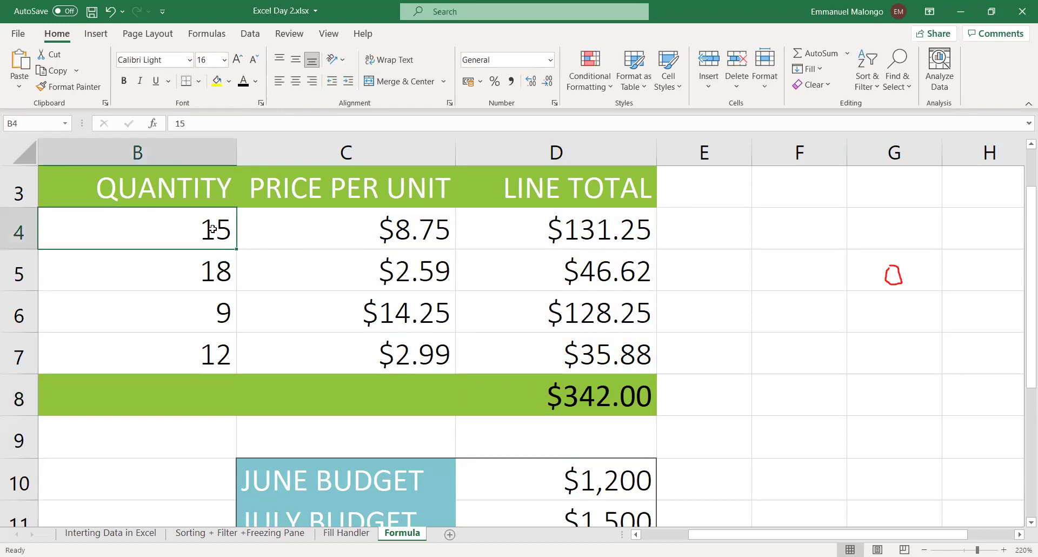
left_click(359, 230)
left_click(354, 264)
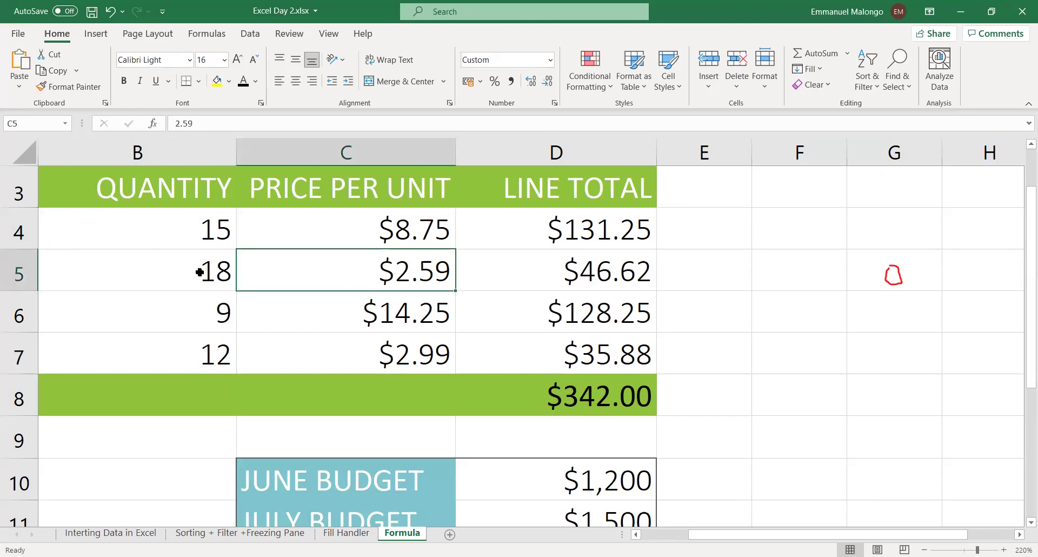
left_click(200, 272)
left_click(199, 300)
left_click(389, 327)
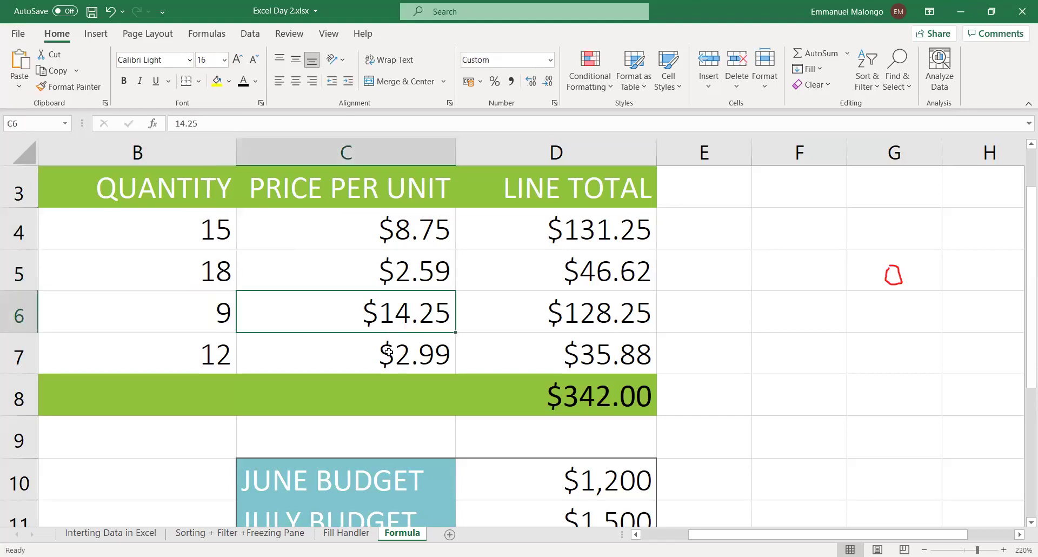
left_click(388, 352)
left_click(195, 347)
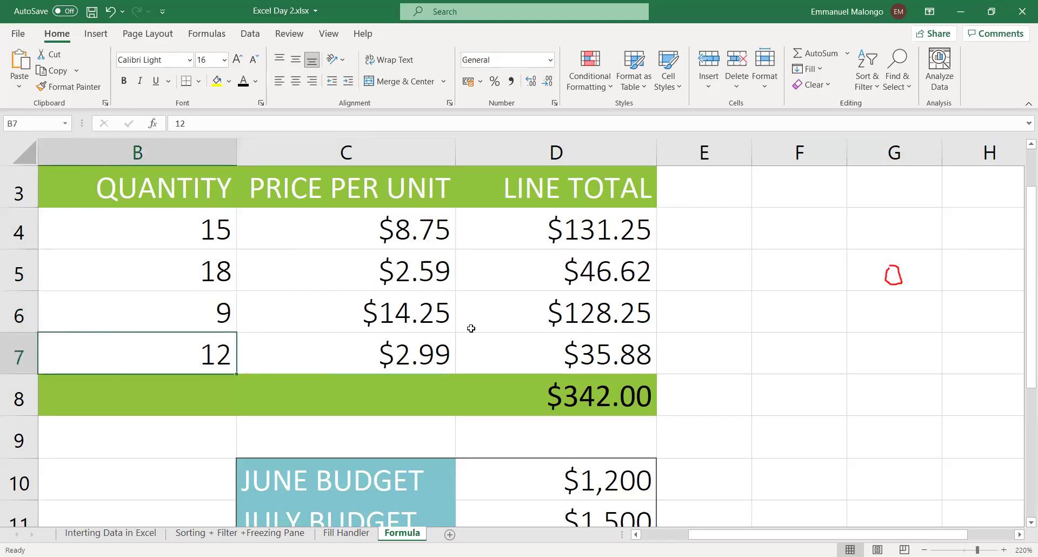
left_click(581, 403)
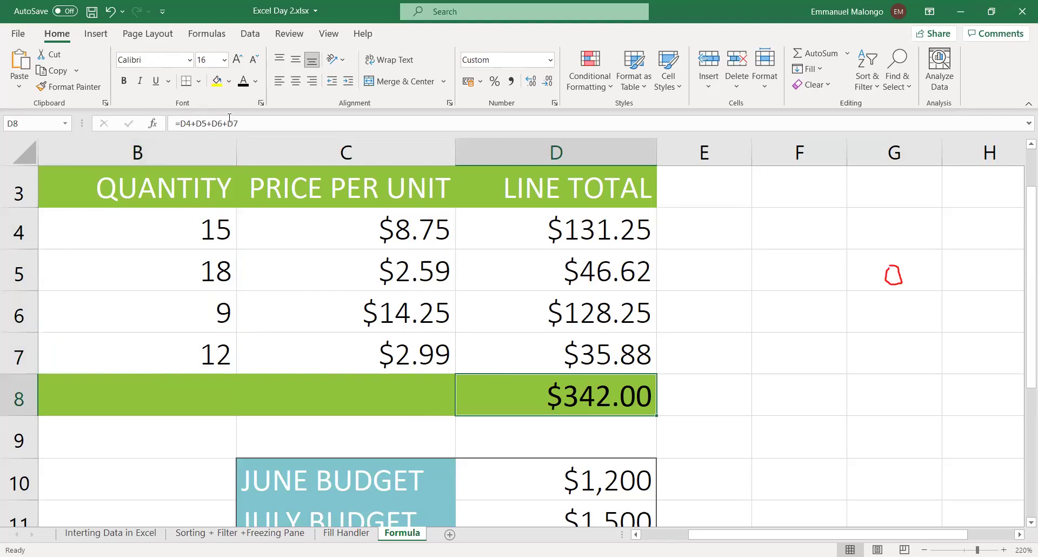
Total the June and July budgets in D12 with the formula =D10+D11.
scroll(578, 367, "down", 2)
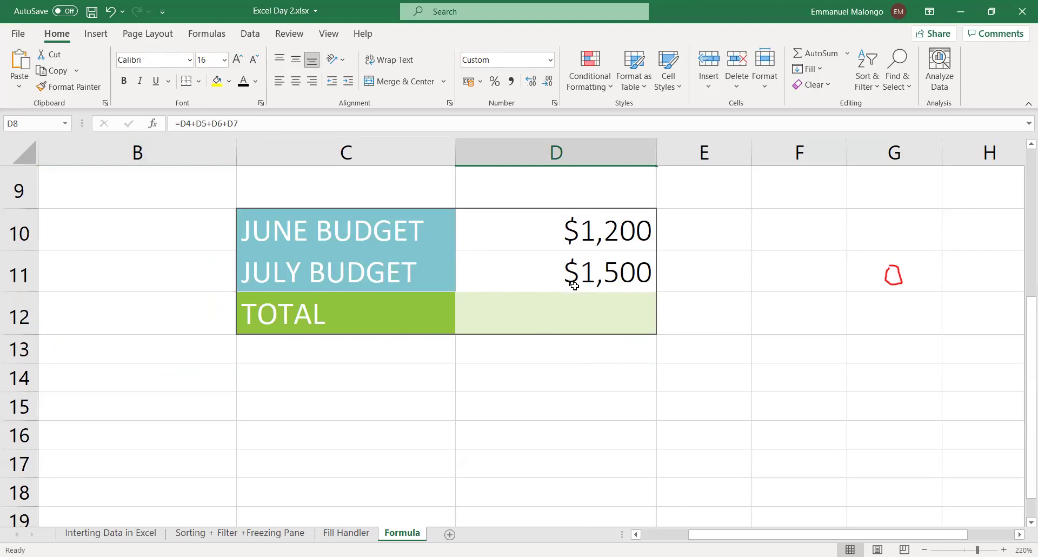
left_click(593, 320)
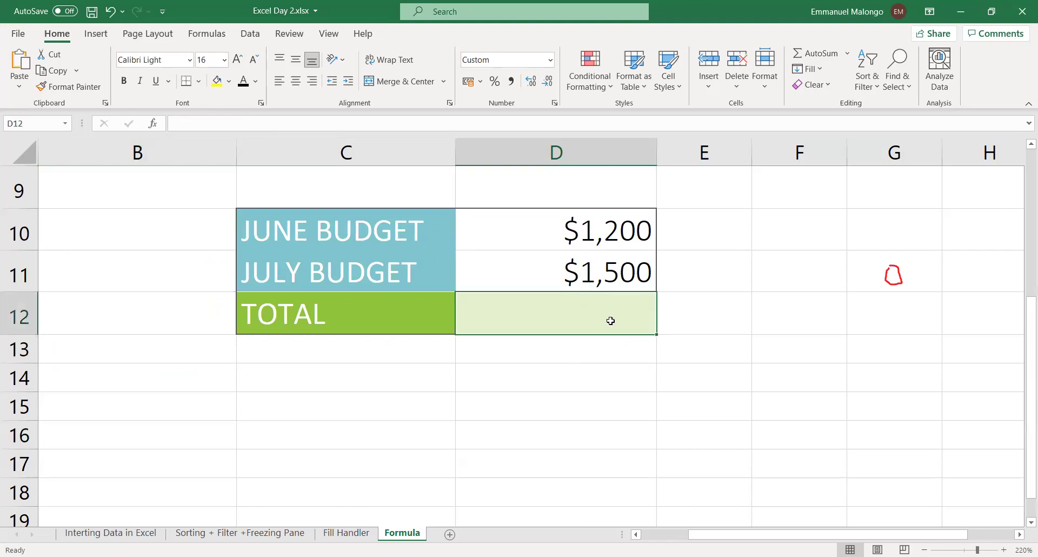
type("=")
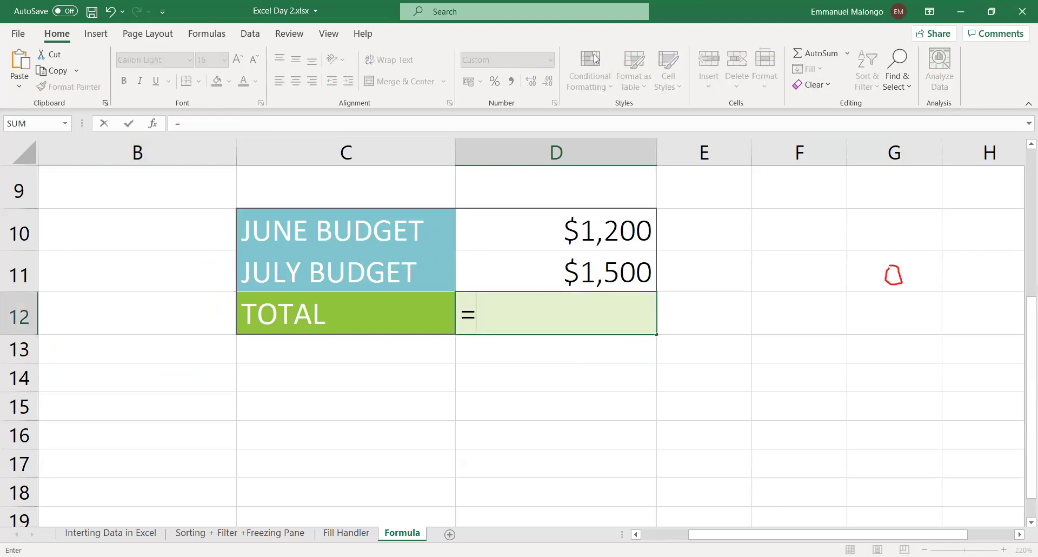
left_click(564, 231)
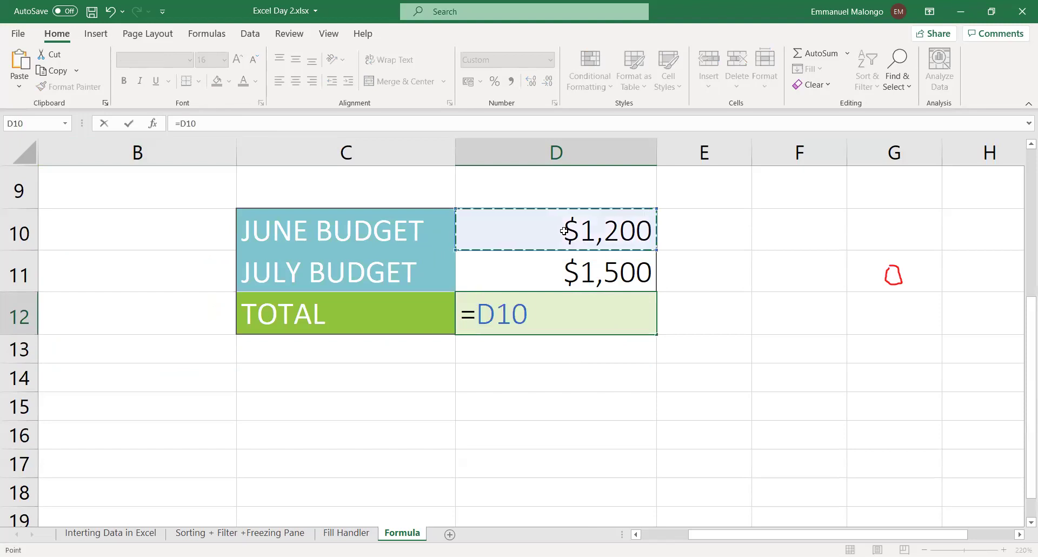
type("+")
left_click(574, 276)
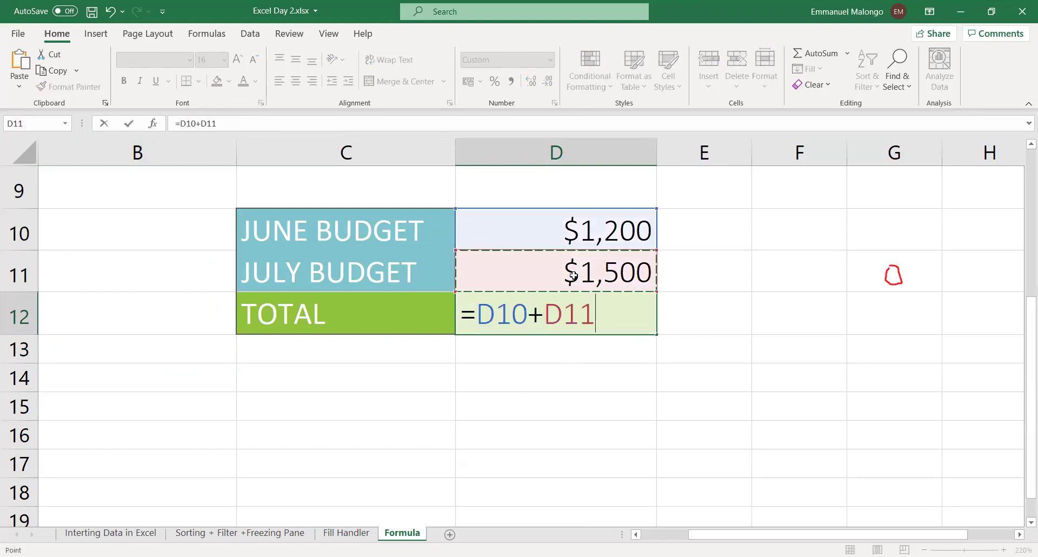
key("Return")
left_click(636, 309)
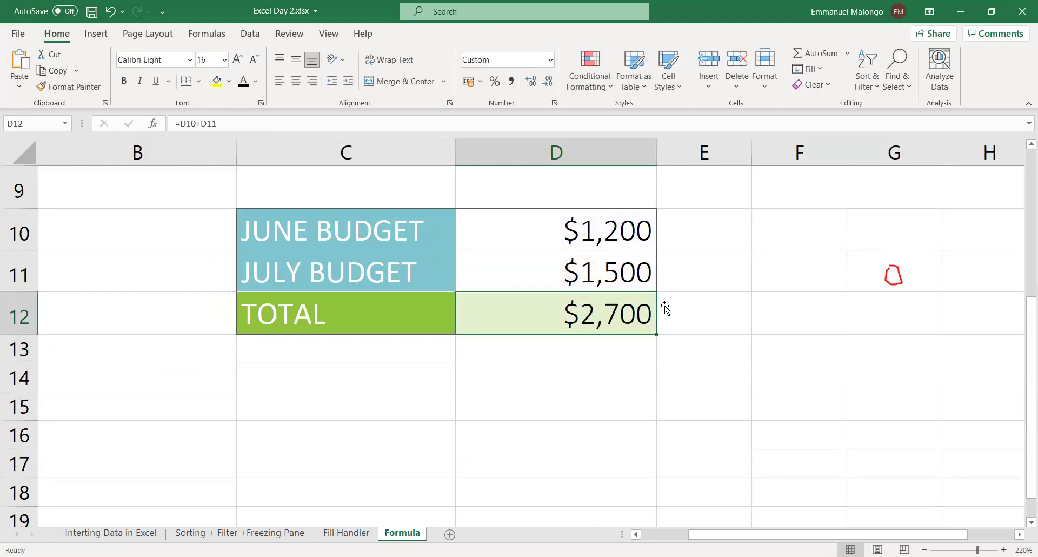
scroll(664, 306, "up", 2)
scroll(653, 319, "down", 1)
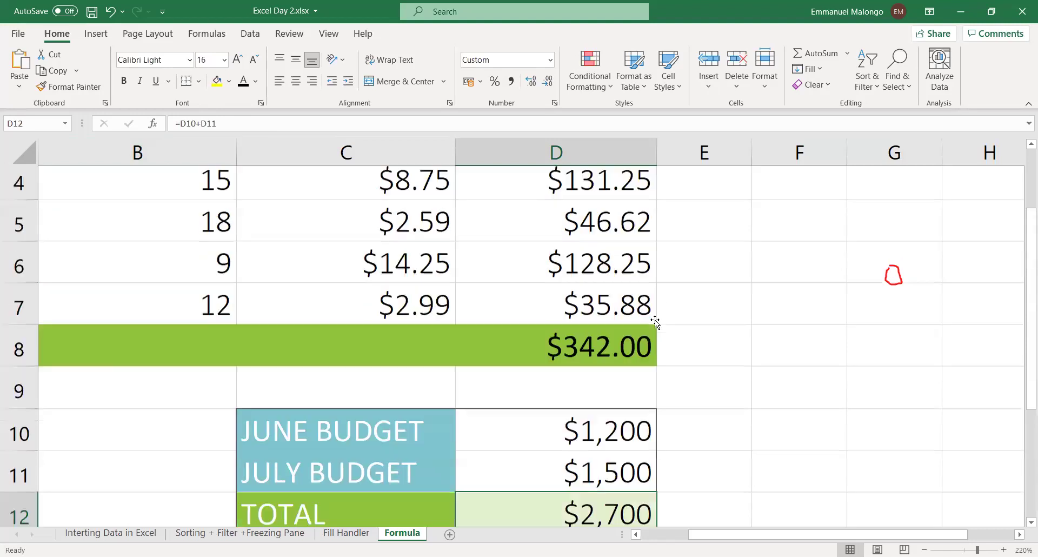
scroll(656, 313, "up", 2)
scroll(639, 336, "down", 2)
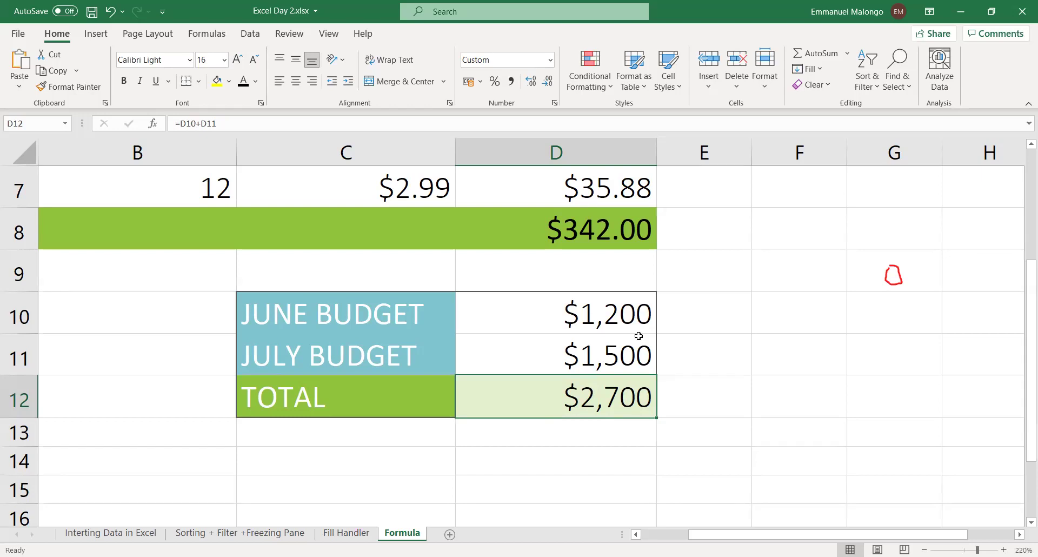
left_click(968, 63)
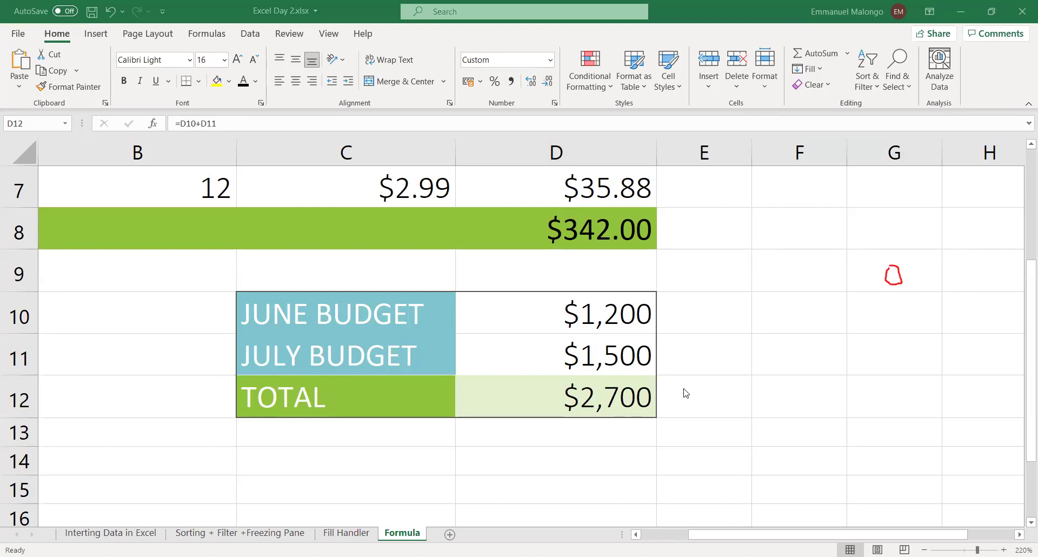
Examine the function library's AutoSum, Recently Used, Financial, Logical, Text, Date & Time, and Lookup & Reference functions.
left_click(633, 243)
scroll(621, 234, "up", 2)
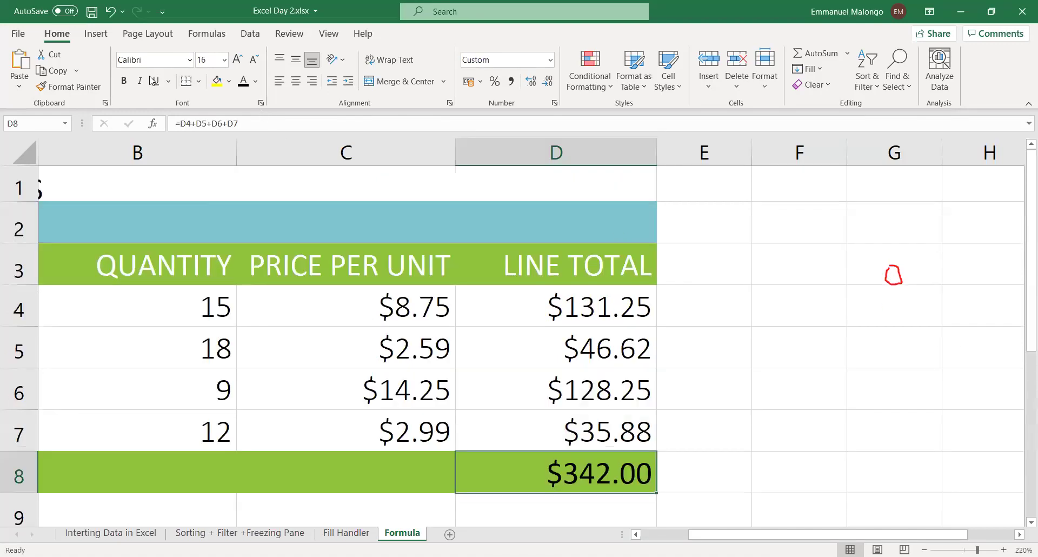
left_click(207, 34)
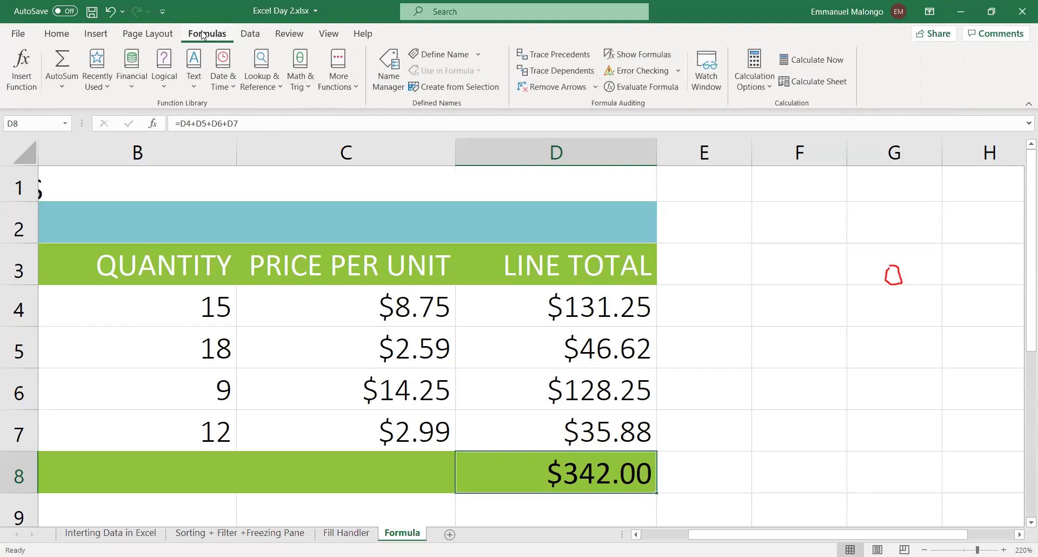
left_click(62, 89)
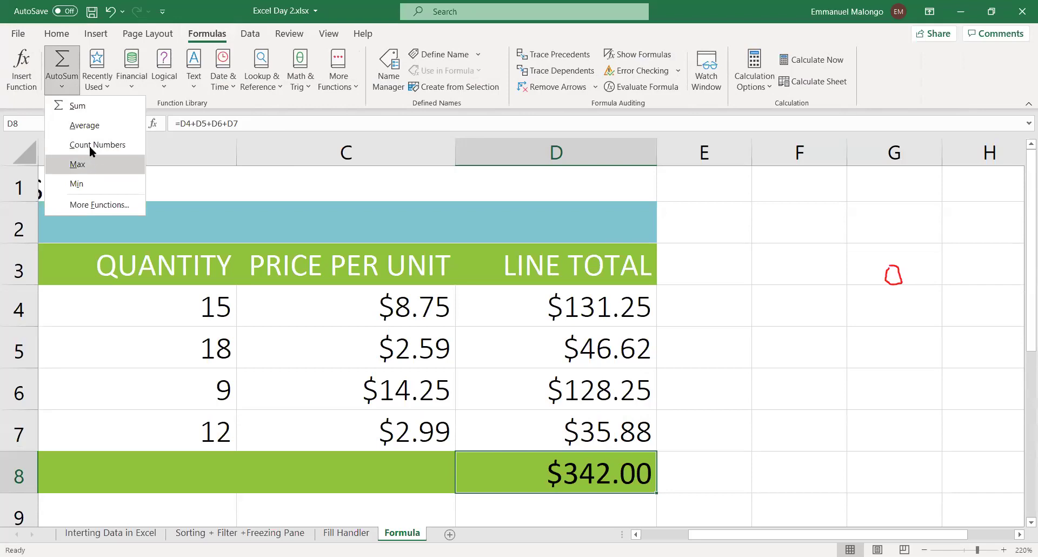
left_click(103, 87)
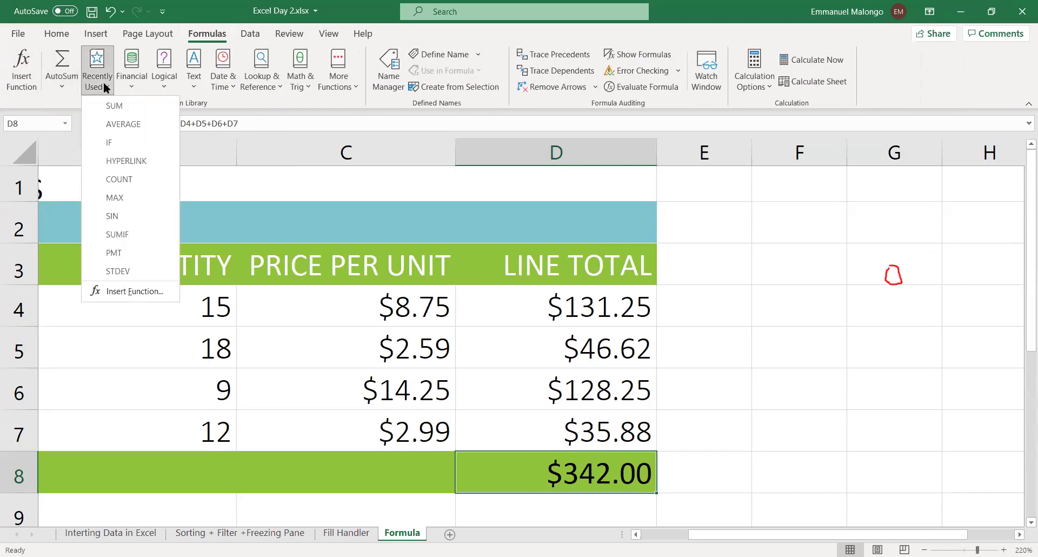
left_click(132, 86)
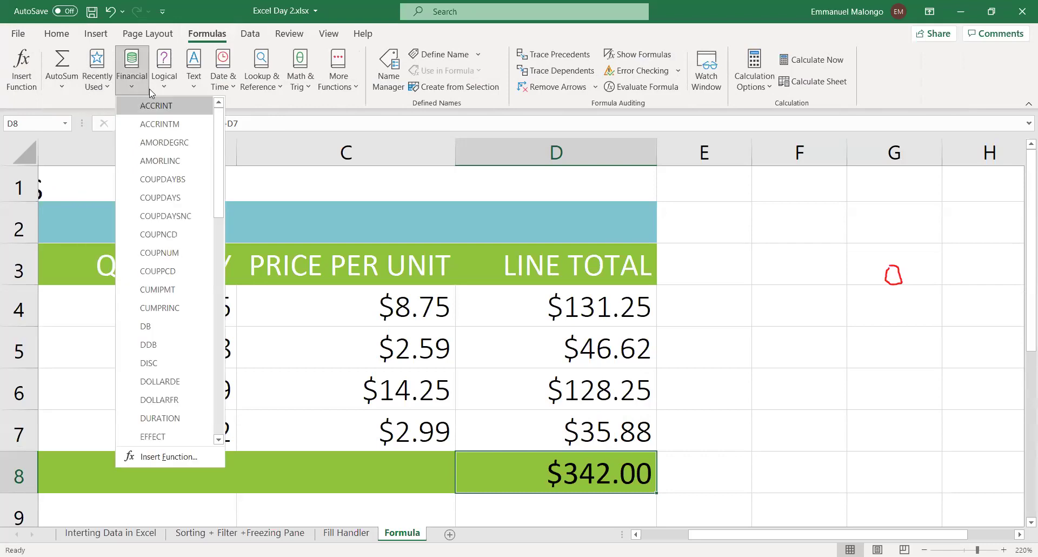
left_click(164, 87)
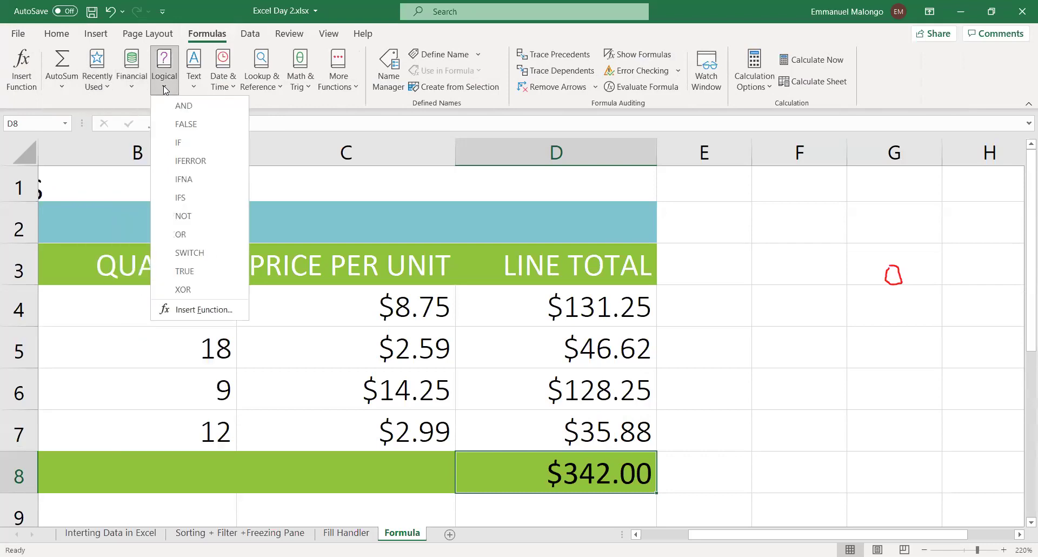
left_click(196, 85)
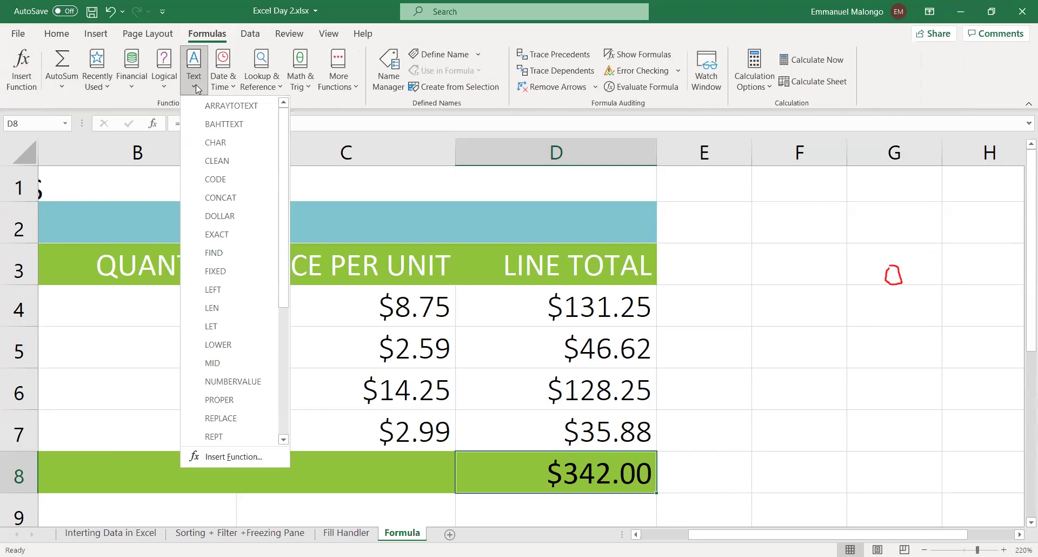
left_click(230, 88)
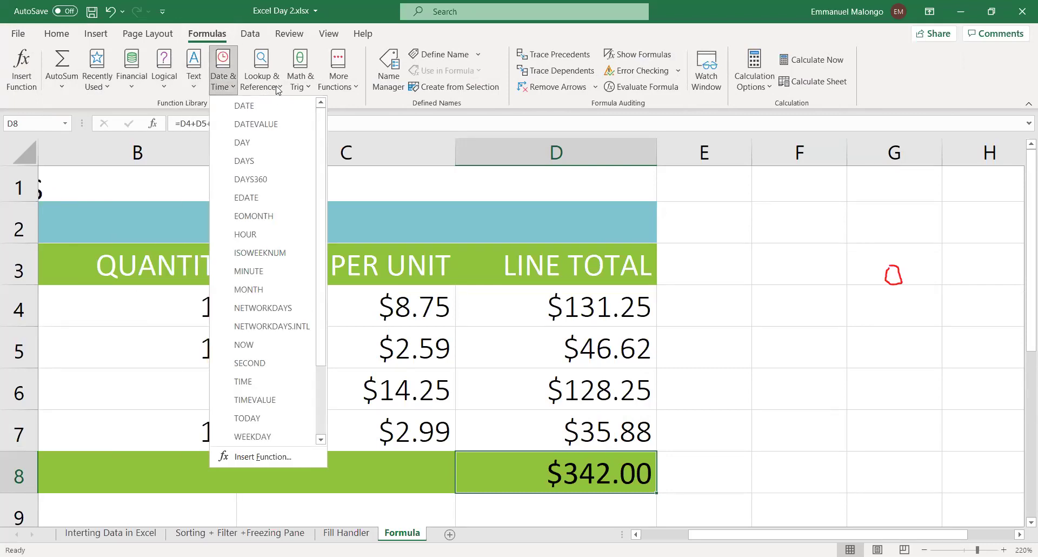
left_click(278, 88)
scroll(294, 232, "down", 3)
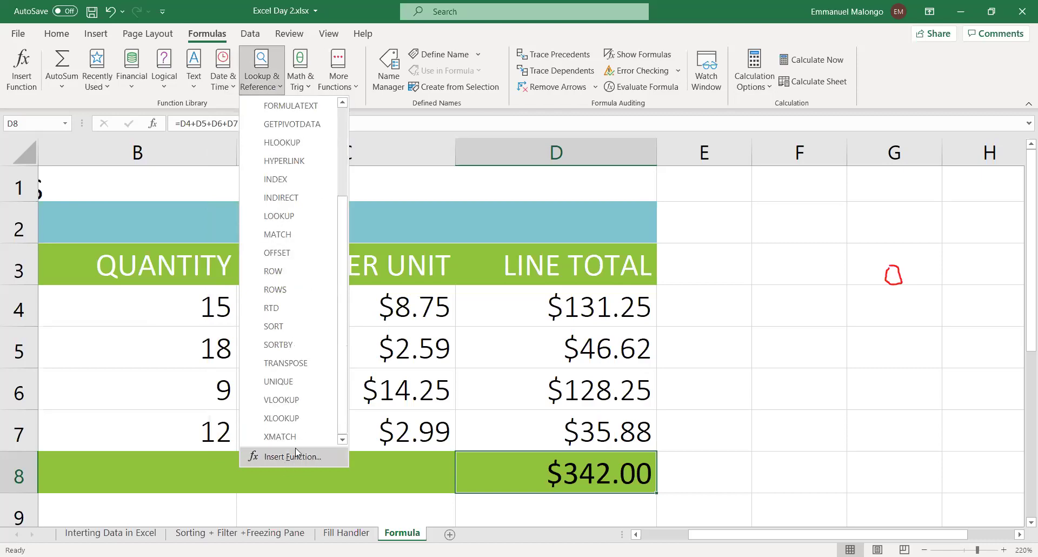
Look through the Math & Trig functions from ABS to TRUNC, including SUM and its variants.
left_click(309, 86)
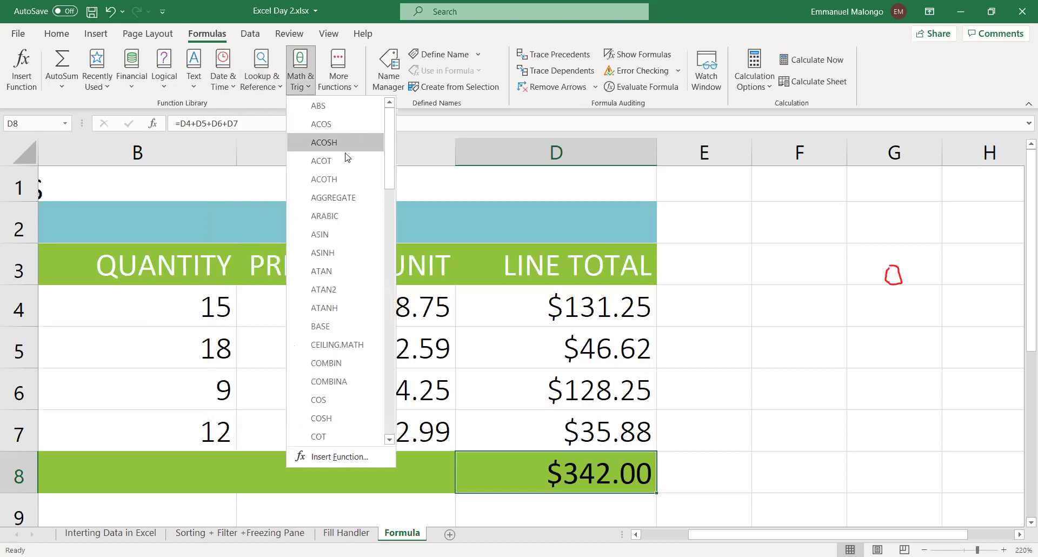
scroll(340, 271, "down", 1)
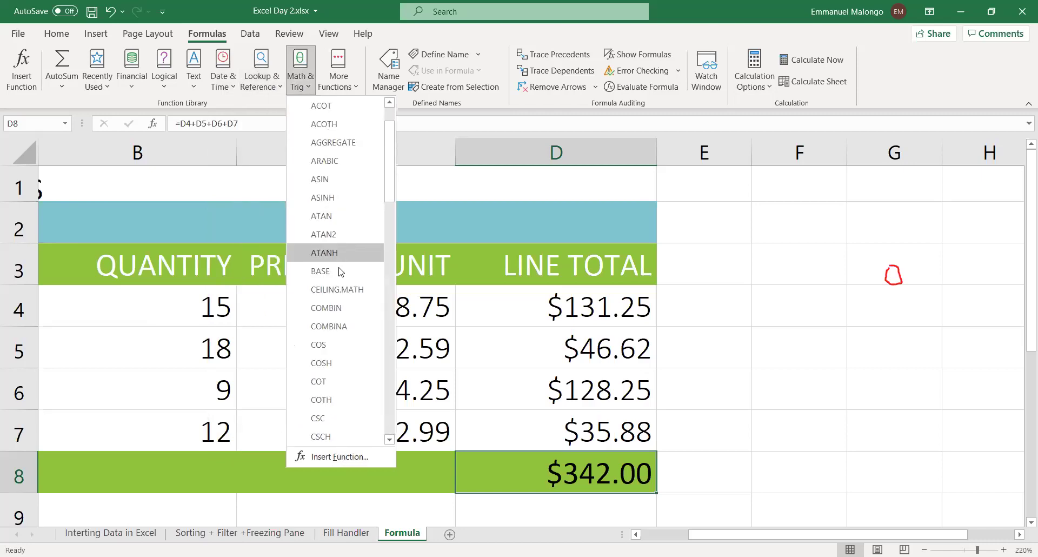
scroll(340, 271, "down", 3)
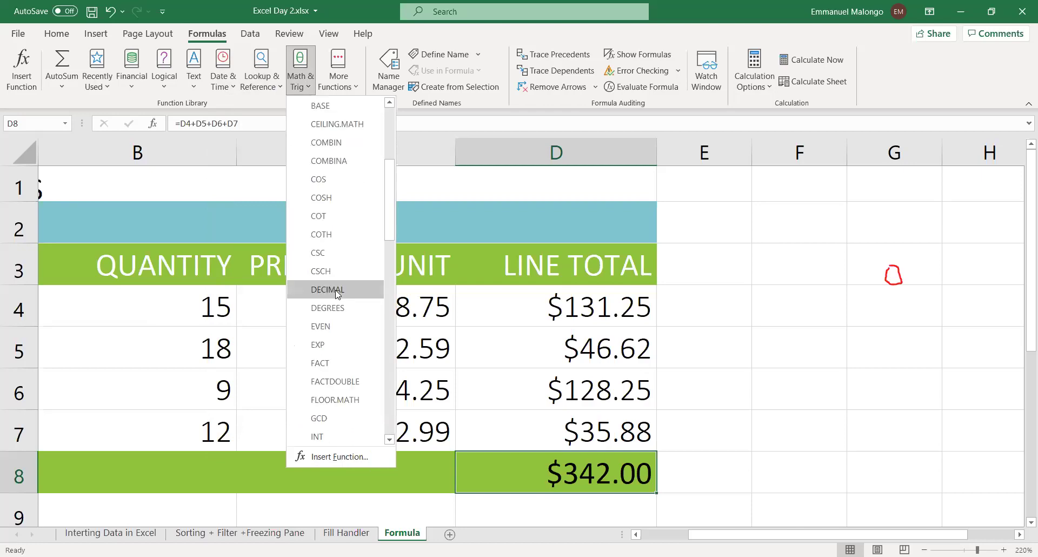
scroll(335, 303, "down", 8)
scroll(335, 328, "down", 4)
scroll(346, 346, "up", 1)
scroll(357, 362, "down", 4)
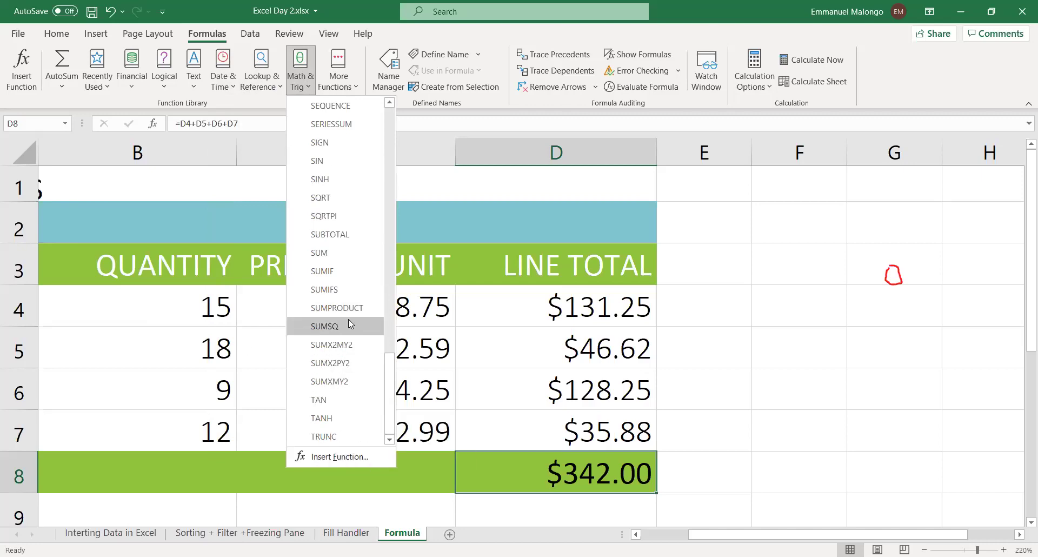
scroll(357, 259, "up", 4)
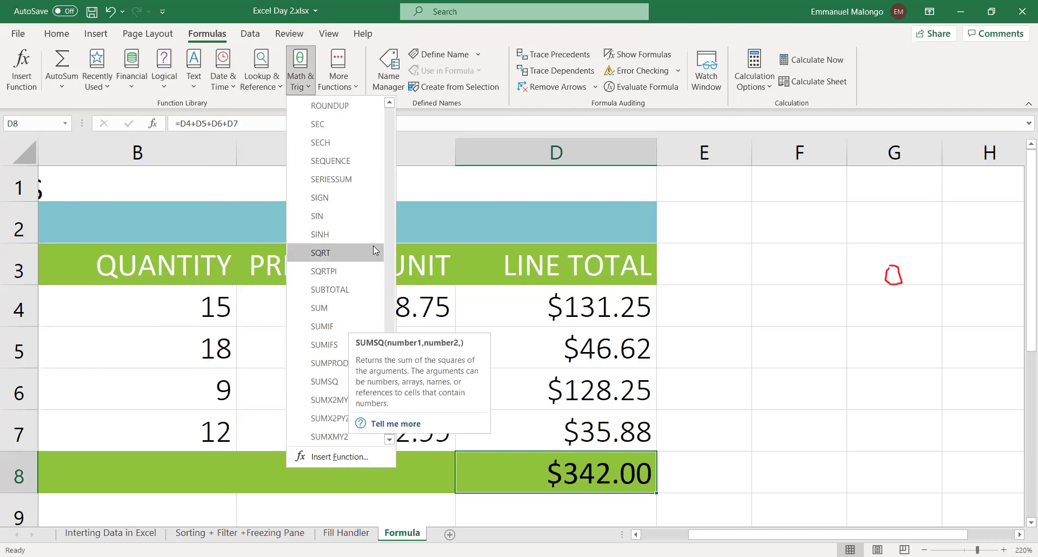
Examine the additional function categories, including Cube and Compatibility, and review the Financial and AutoSum functions again.
left_click(352, 85)
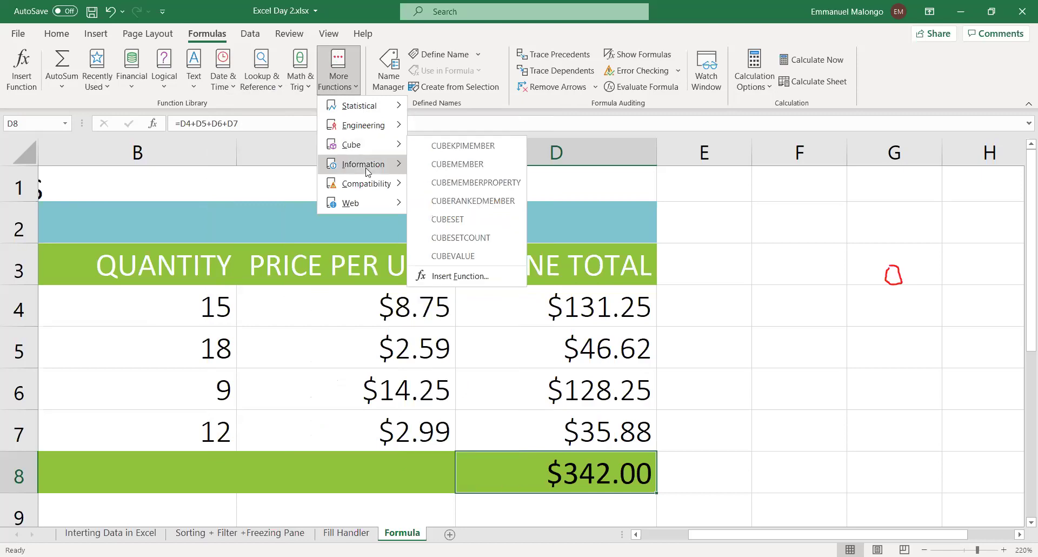
mouse_move(366, 179)
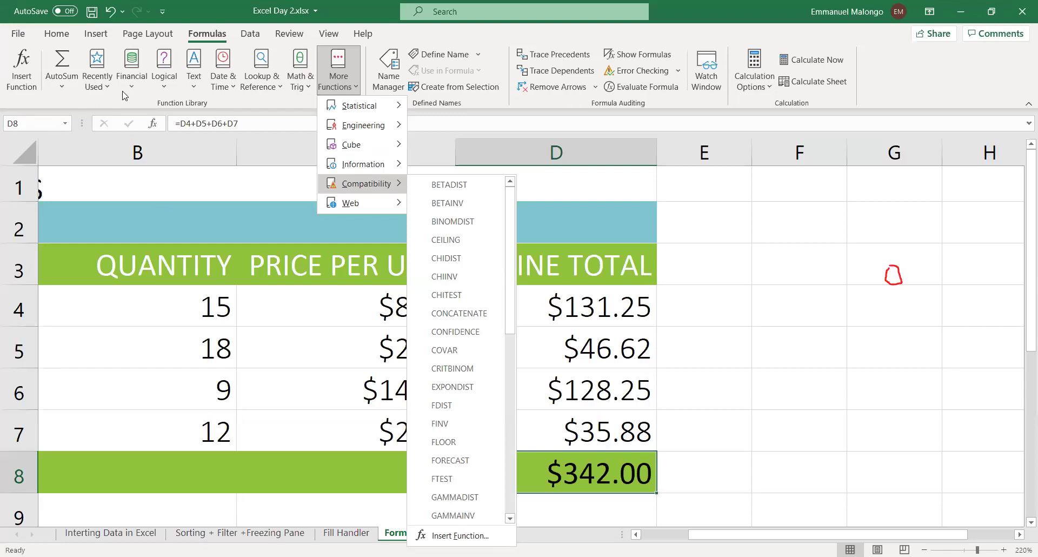
left_click(138, 86)
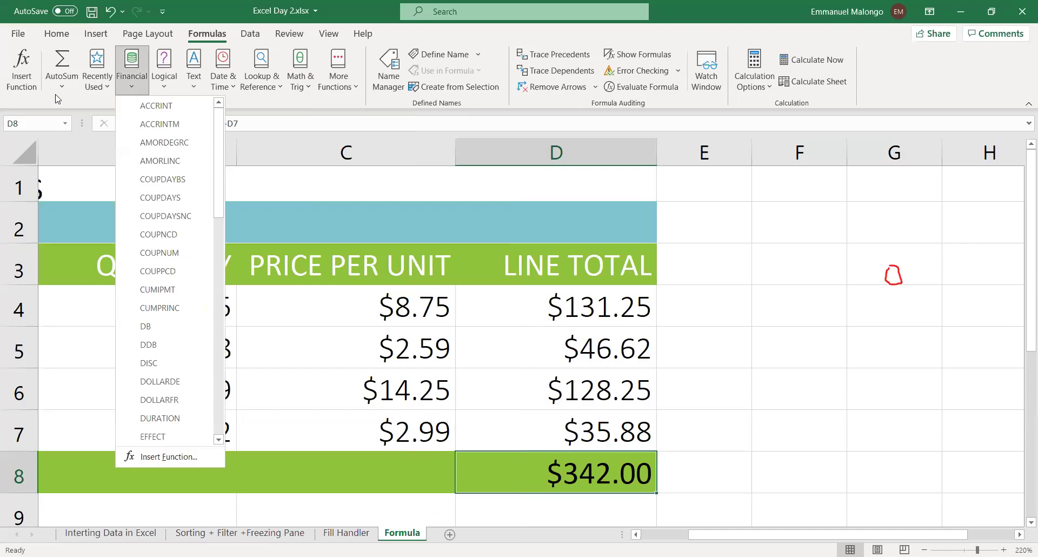
left_click(66, 87)
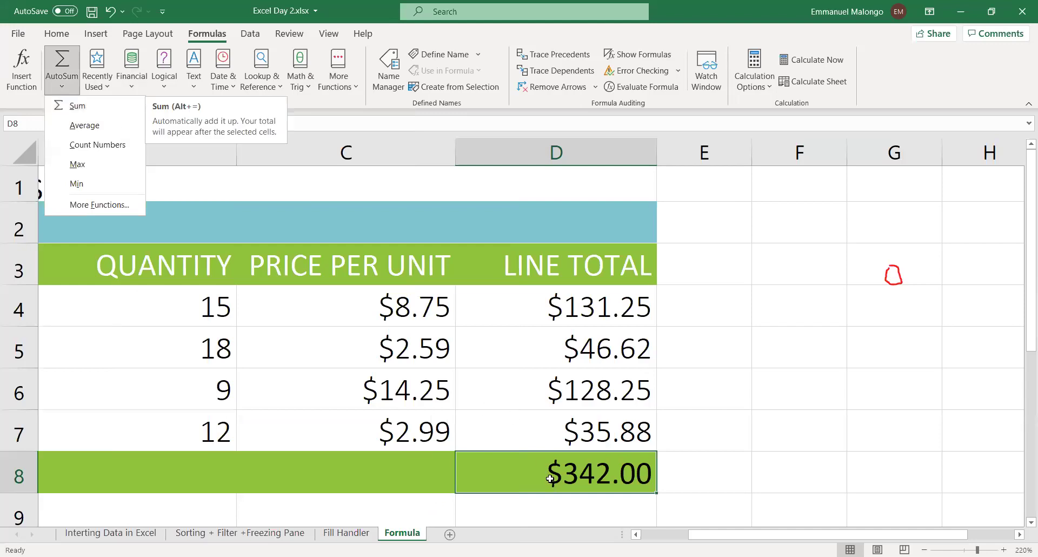
left_click(570, 347)
left_click(571, 347)
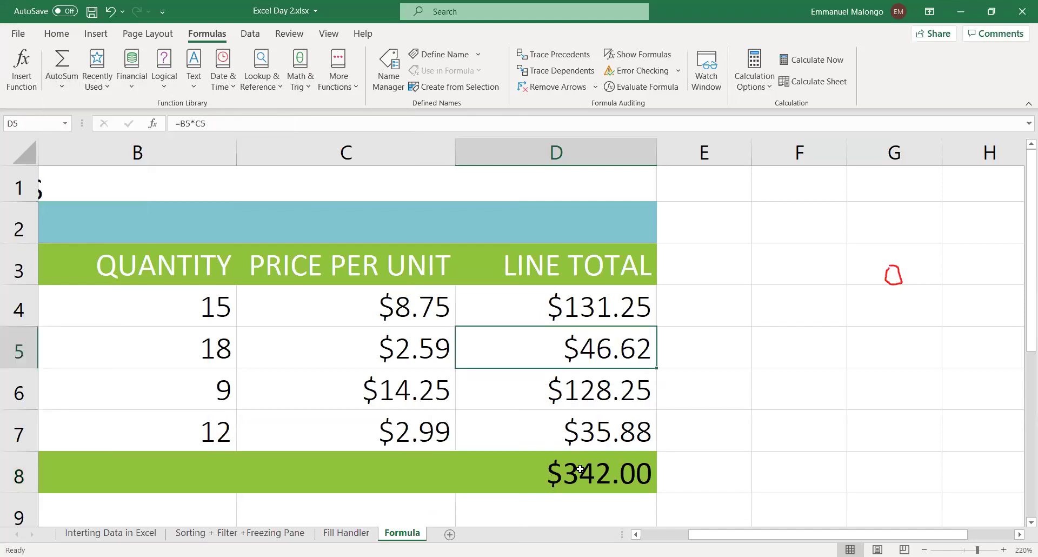
Clear the supplies total formula from D8.
left_click(579, 469)
key("Delete")
left_click(687, 481)
left_click(602, 478)
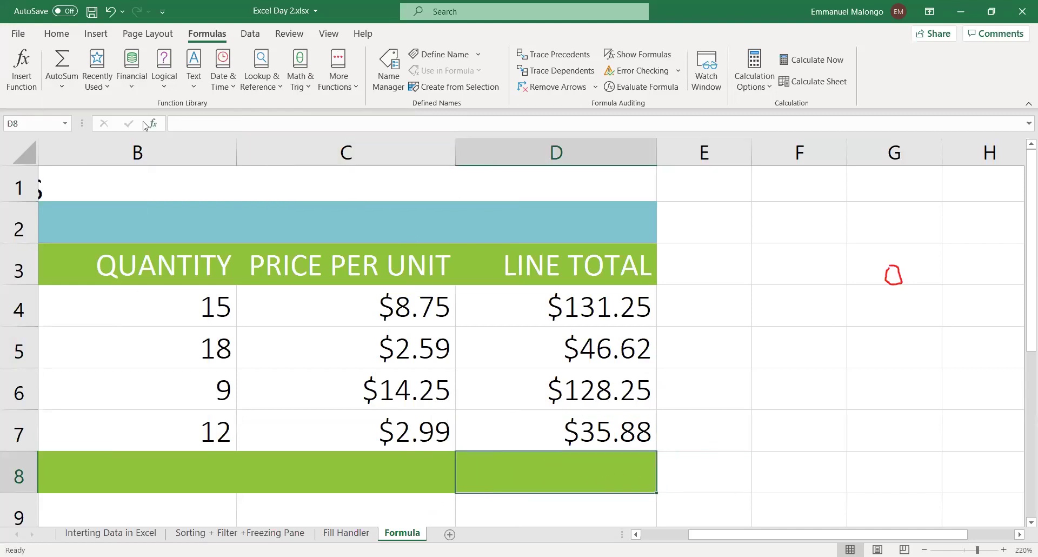
left_click(62, 87)
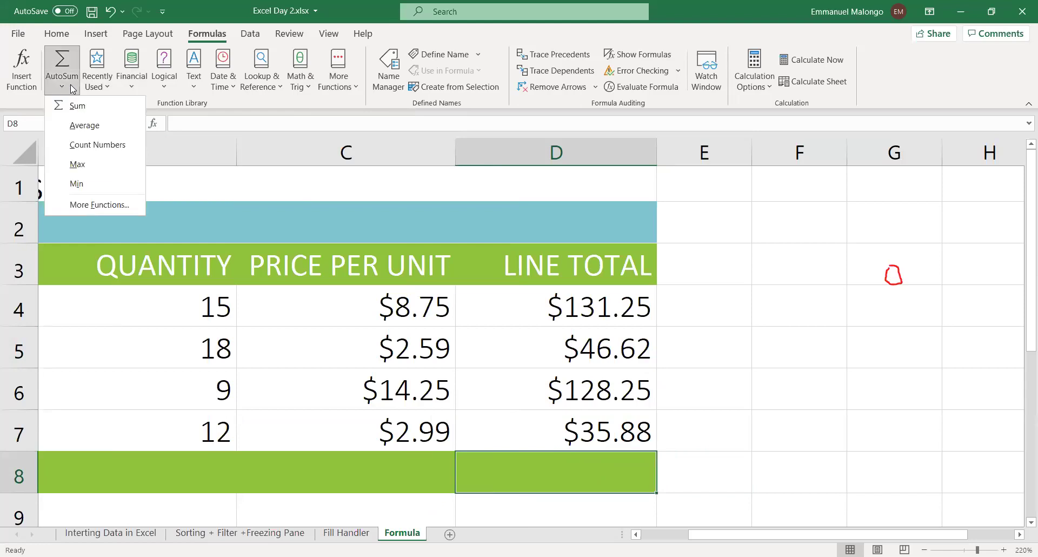
left_click(488, 466)
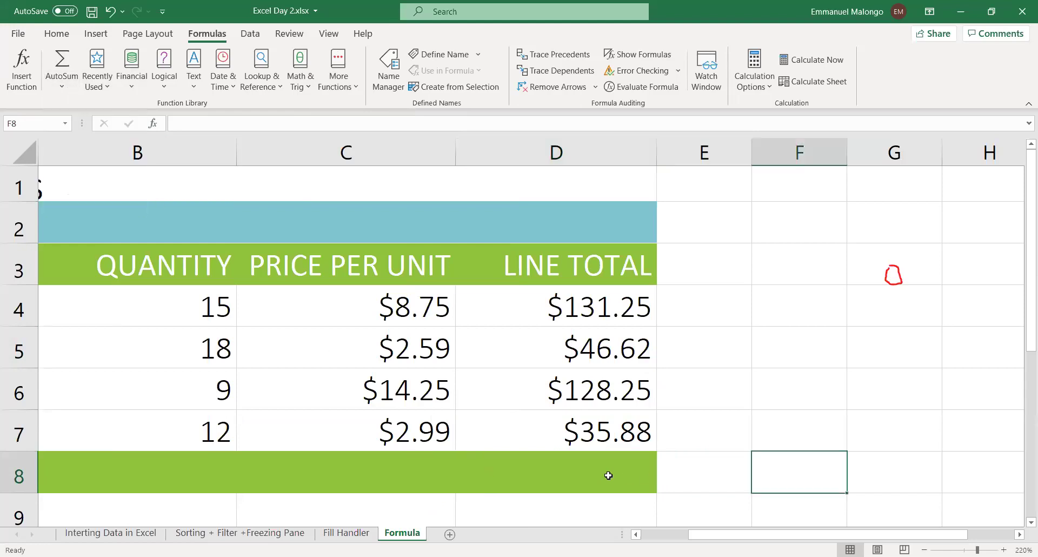
Begin a SUM function in D8, up to its opening parenthesis.
type("=")
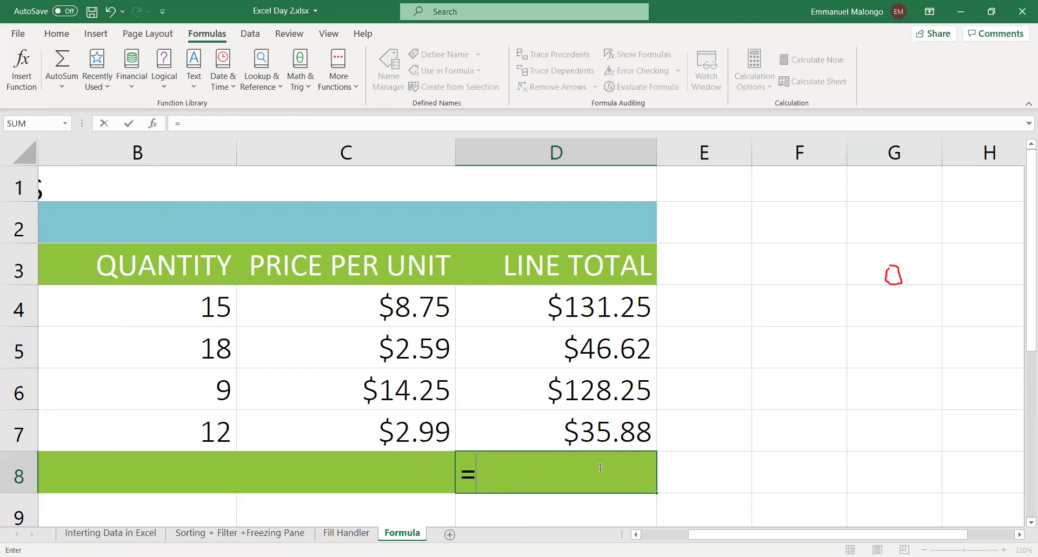
type("S")
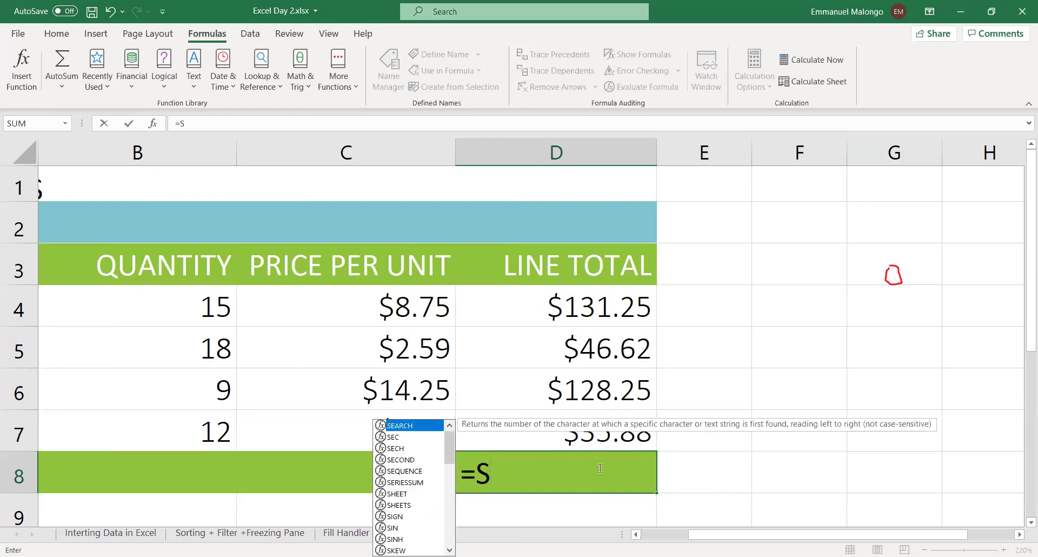
scroll(593, 438, "down", 1)
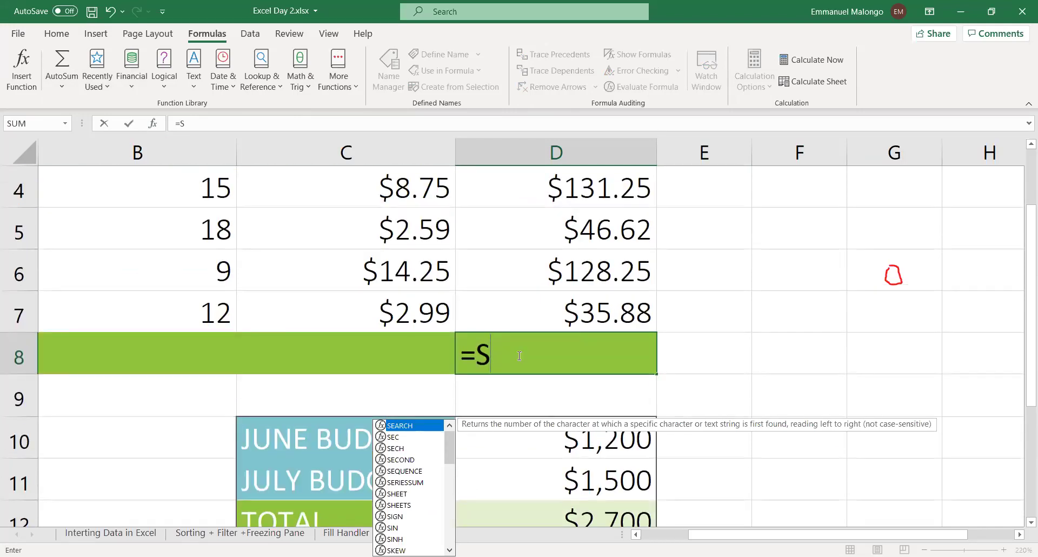
type("U")
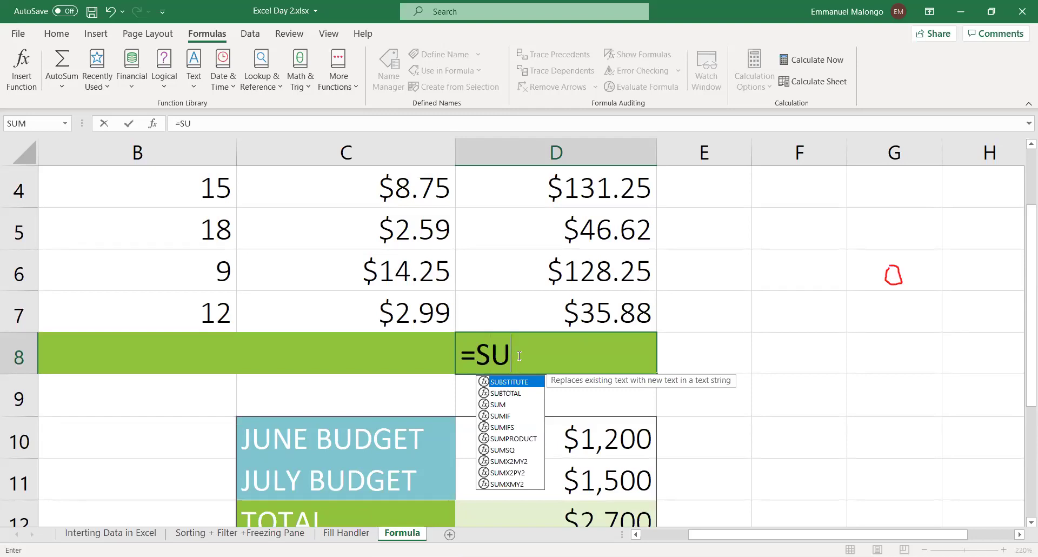
key("Down")
key("Down")
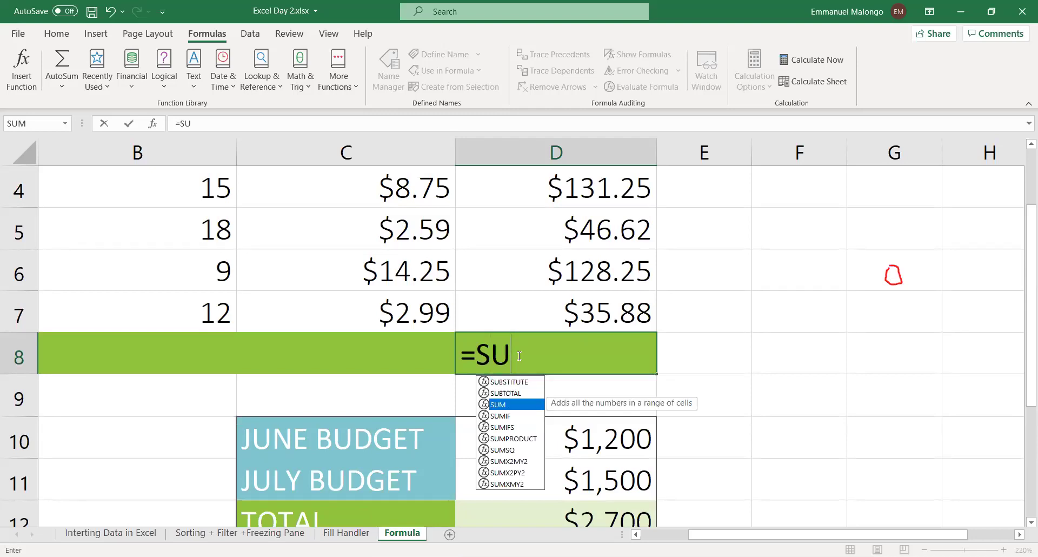
type("M")
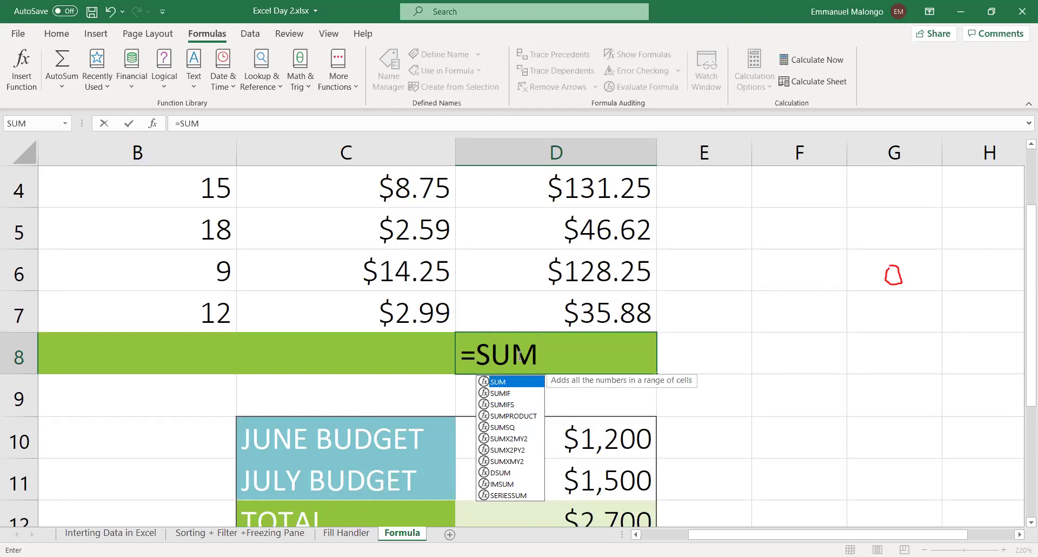
type("(")
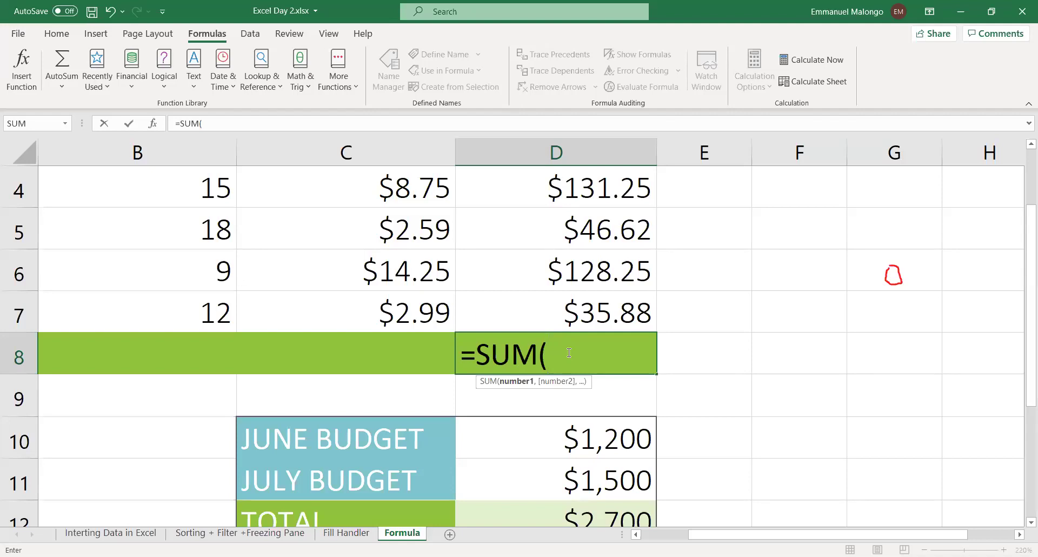
Complete the SUM function in D8 with D4, D5, D6 and D7 as separate arguments and confirm it.
left_click(570, 185)
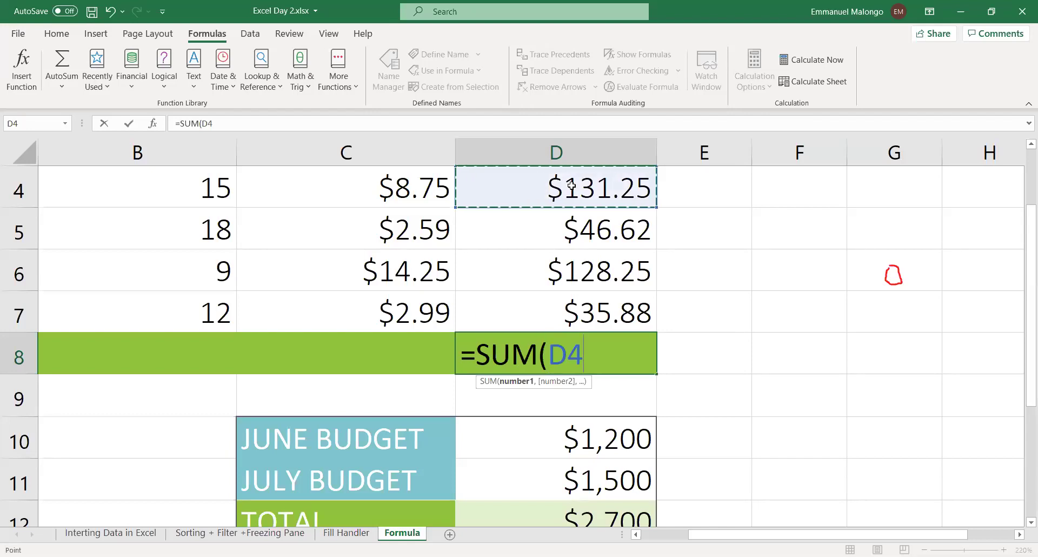
type(",")
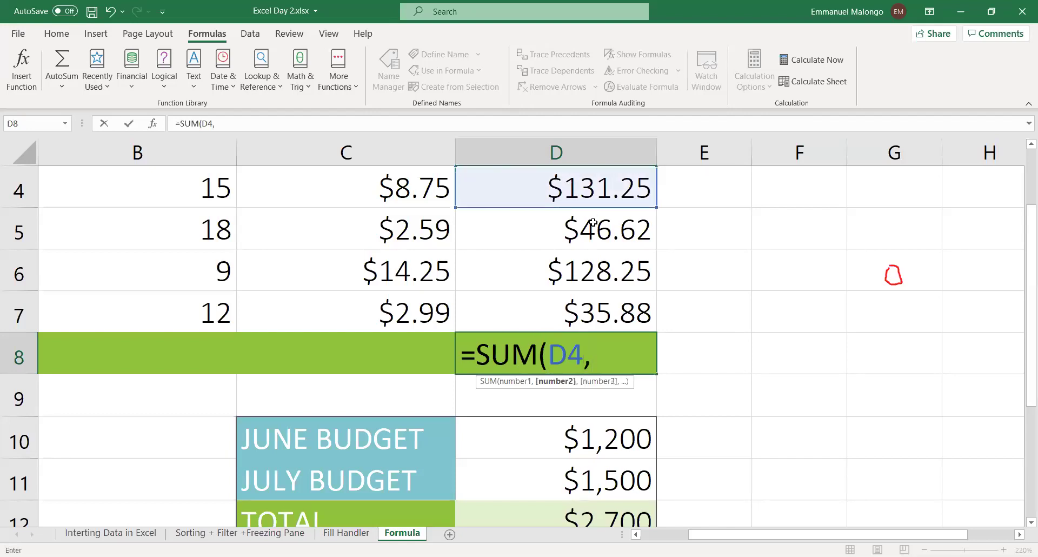
left_click(593, 230)
type(",")
left_click(592, 272)
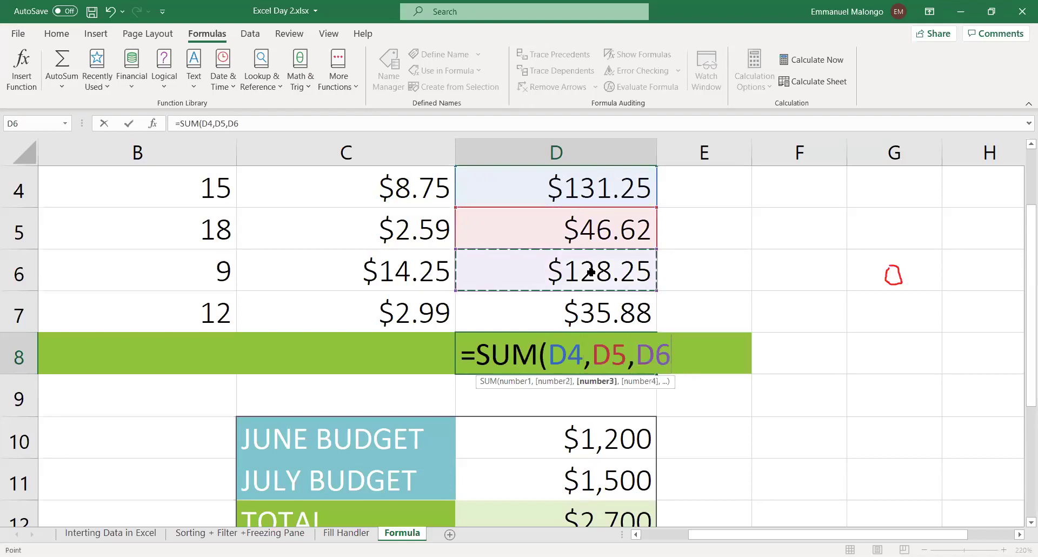
type(",")
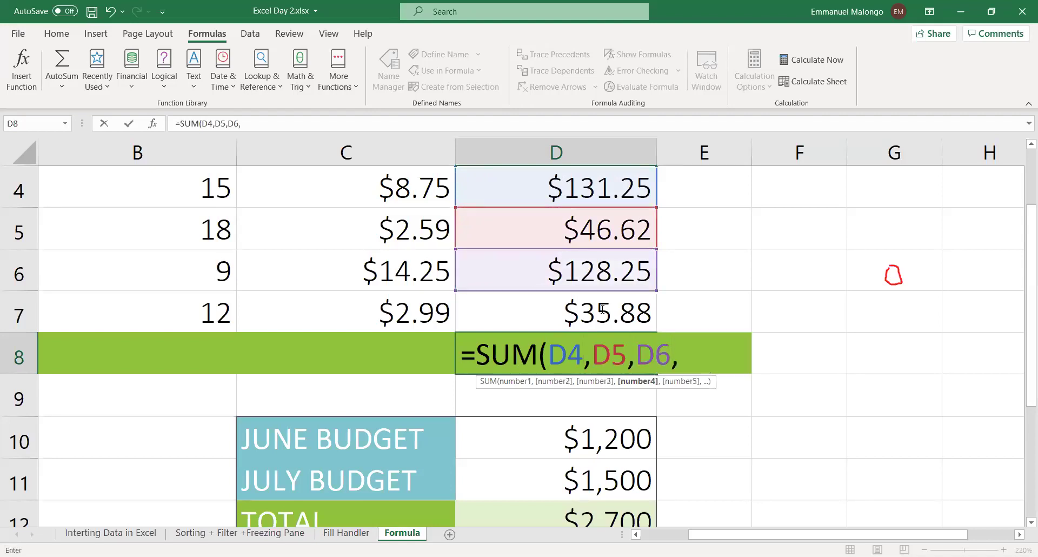
left_click(570, 316)
type(")")
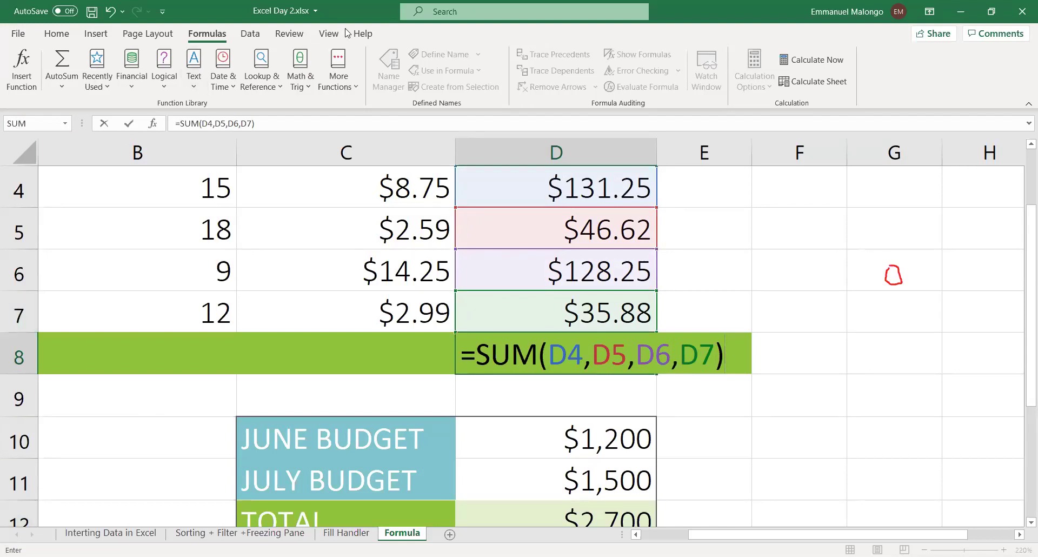
left_click(547, 25)
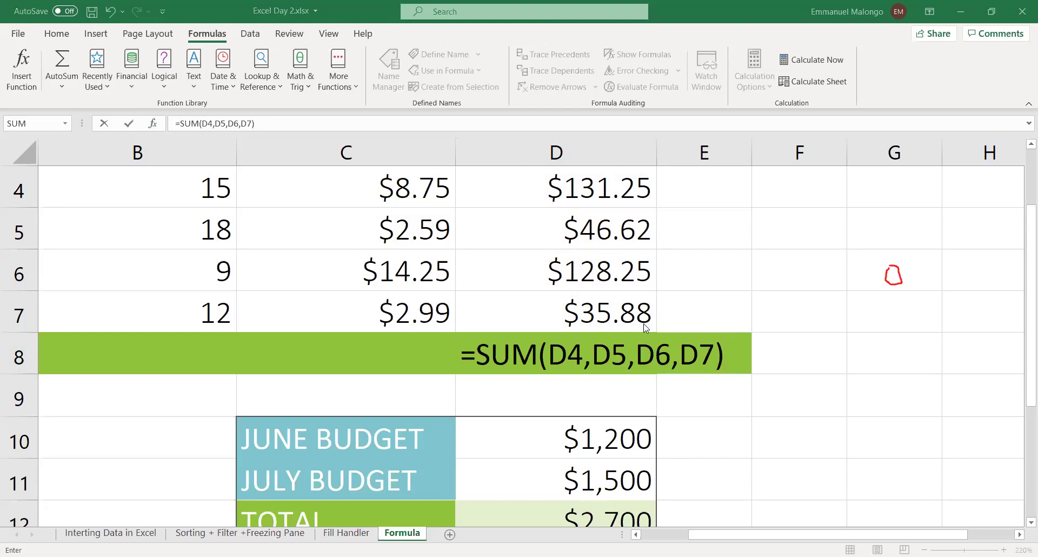
double_click(654, 351)
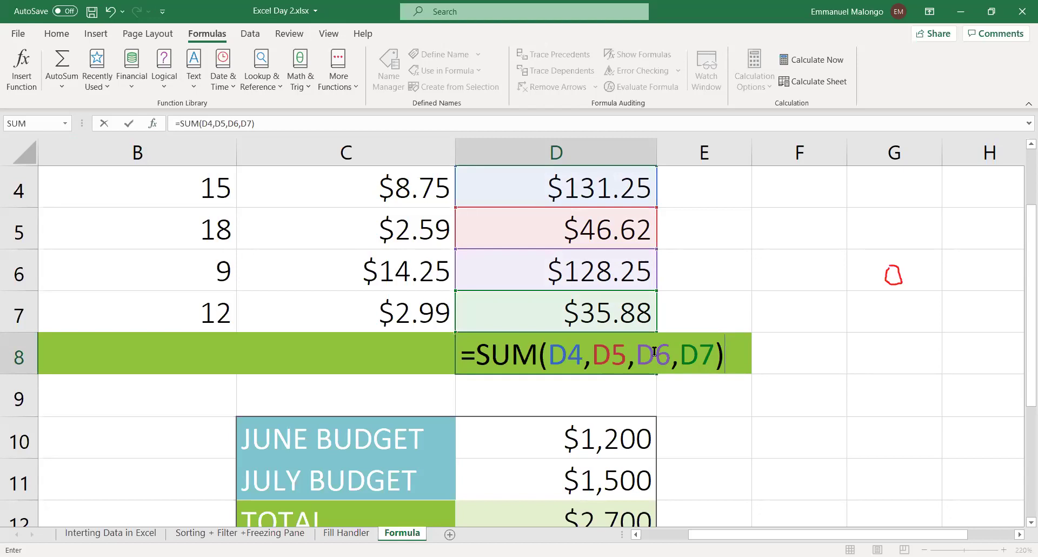
key("Return")
Replace the individual cell references in D8's SUM function with the range D4:D7.
left_click(603, 358)
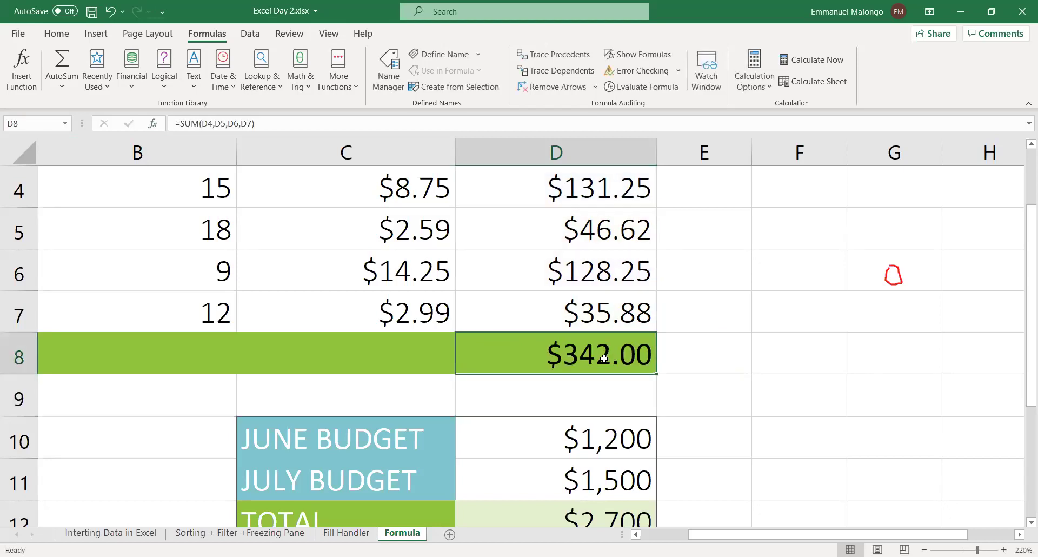
left_click(191, 123)
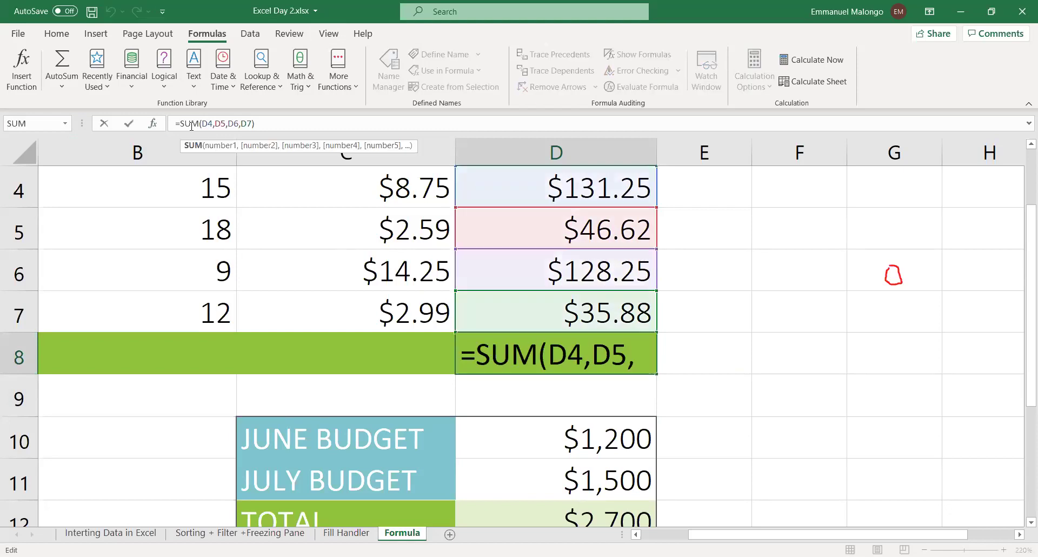
left_click(555, 349)
left_click_drag(547, 348, 708, 351)
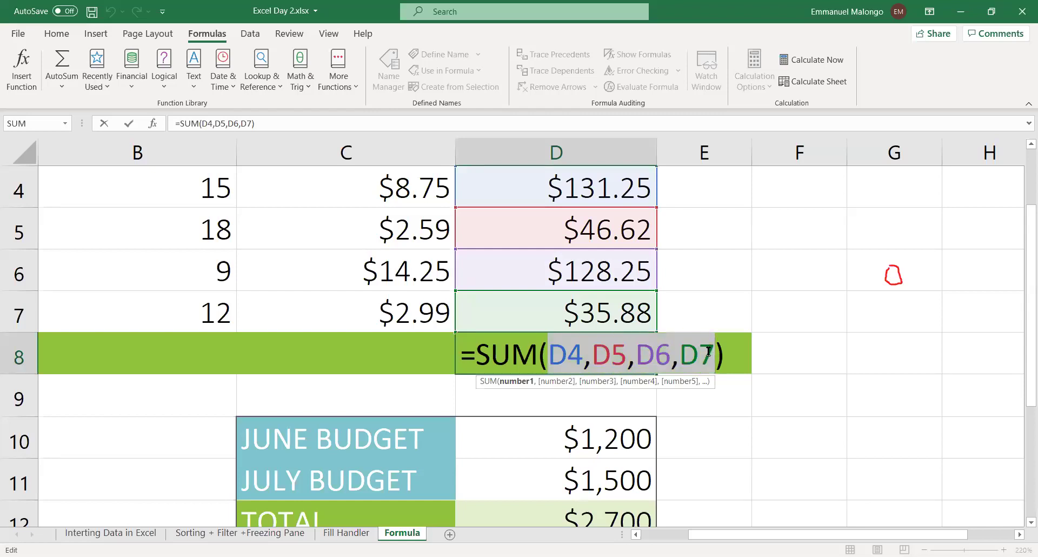
key("BackSpace")
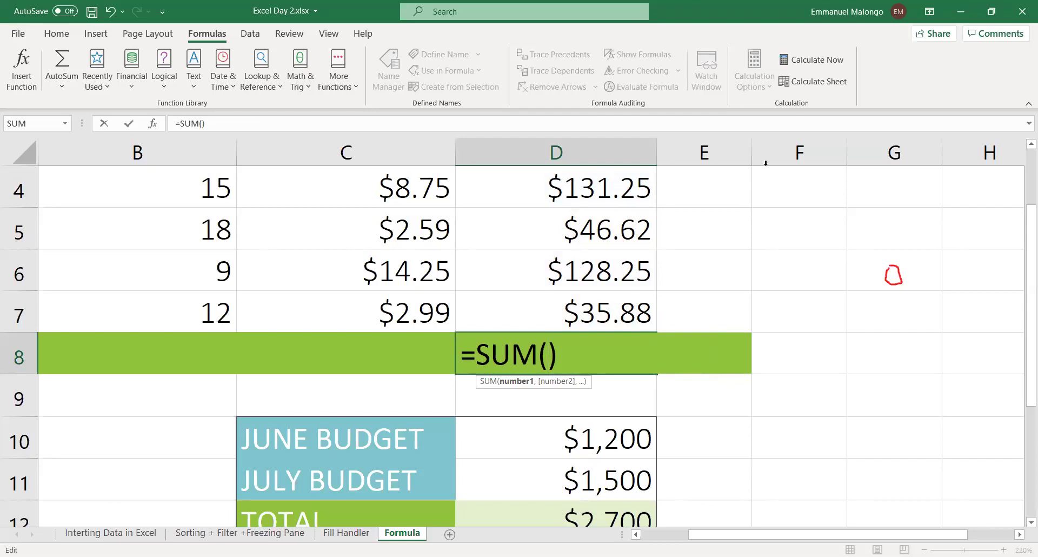
left_click(605, 186)
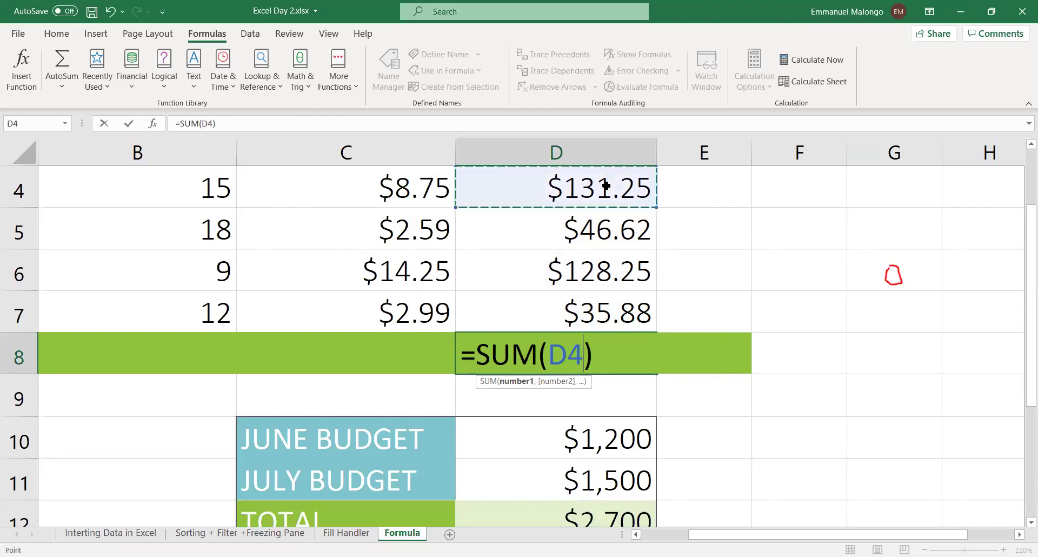
key("F8")
key("BackSpace")
key("BackSpace")
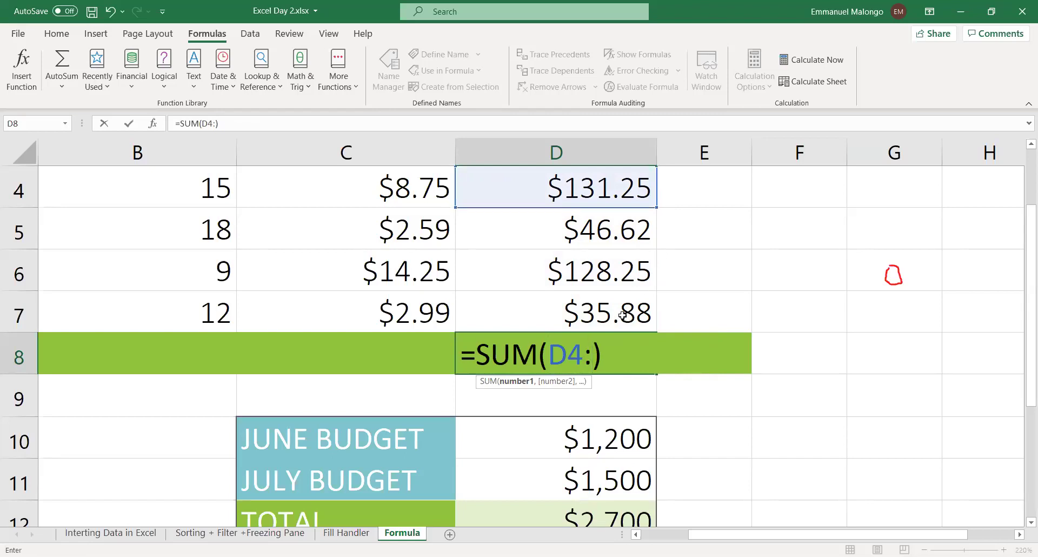
left_click(589, 312)
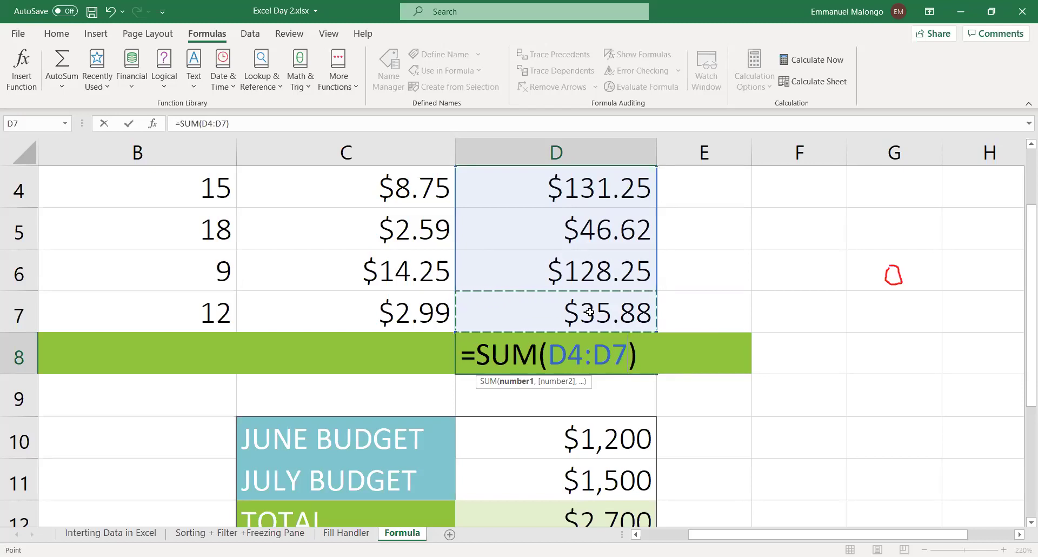
key("Return")
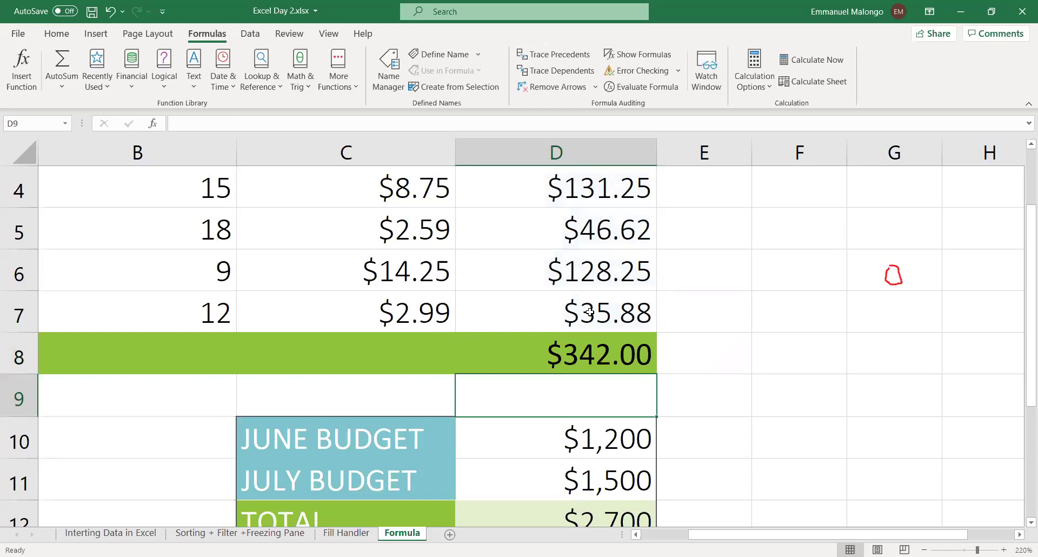
left_click(586, 345)
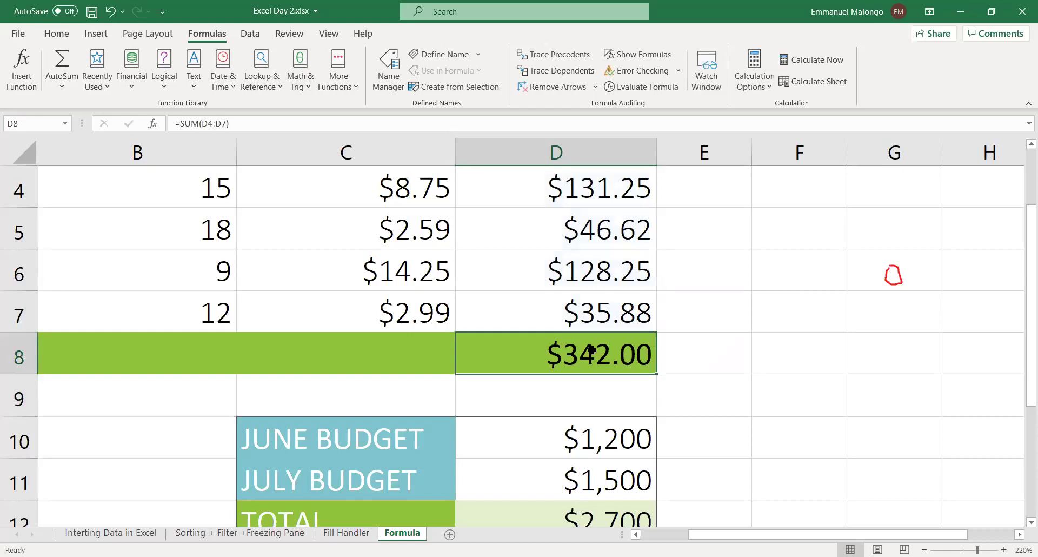
Try to insert the AutoSum Max function in E8, beside the supplies total.
left_click(62, 88)
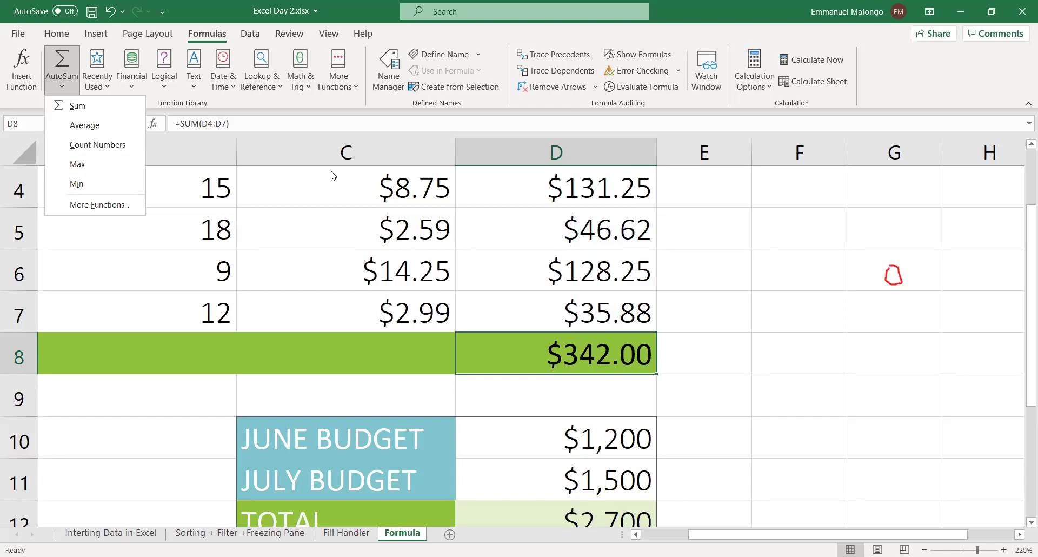
key("Escape")
key("Right")
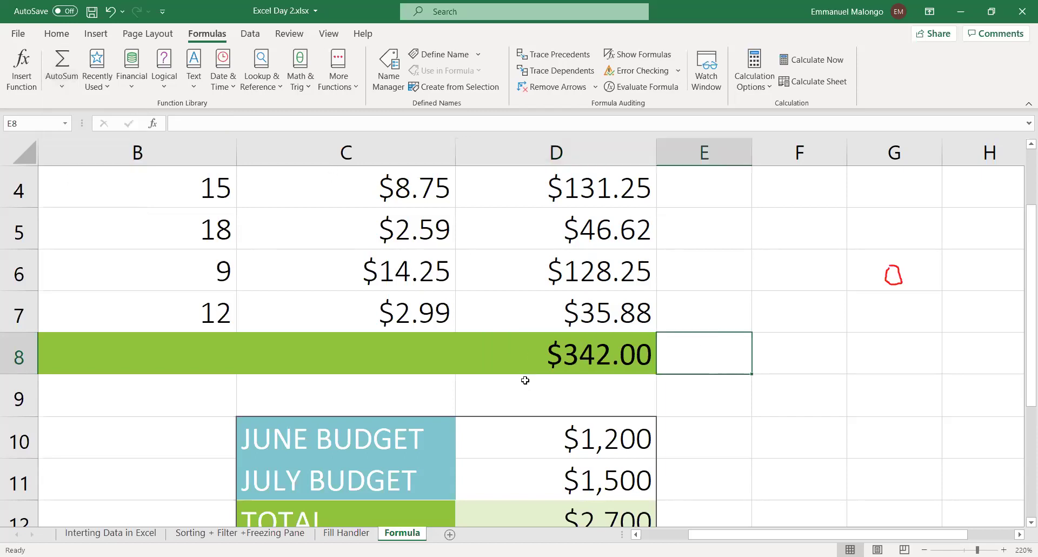
double_click(730, 346)
type("=")
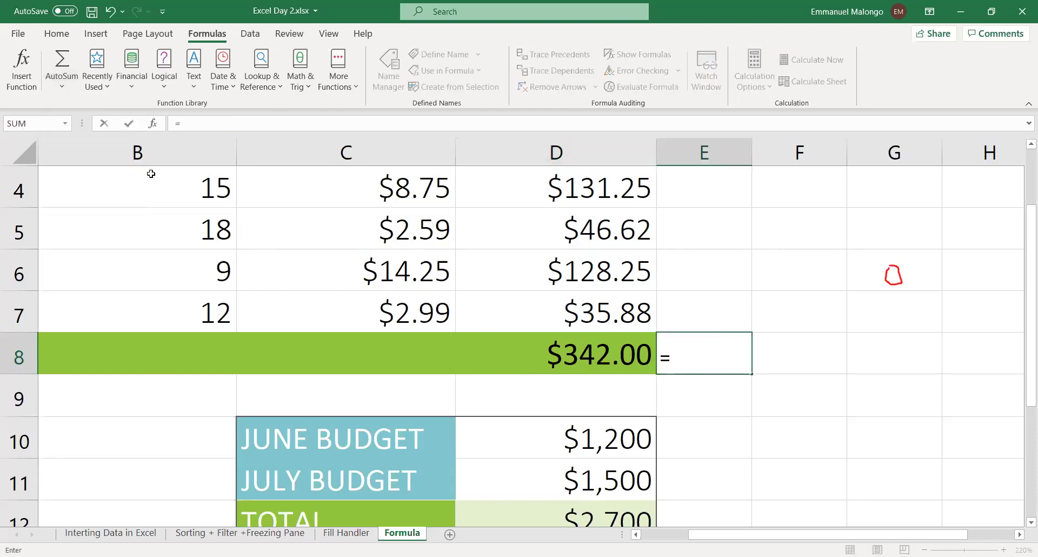
left_click(62, 85)
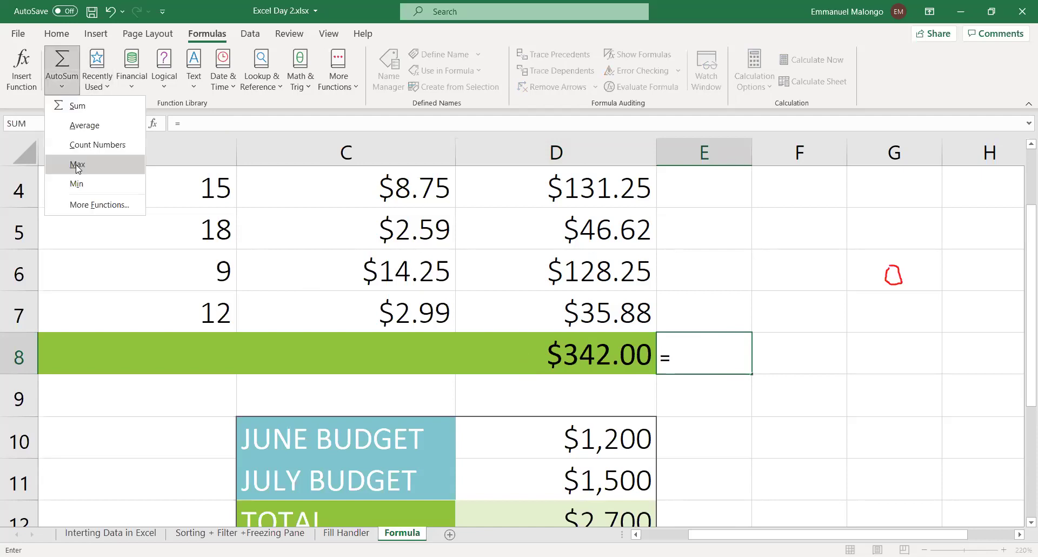
left_click(76, 163)
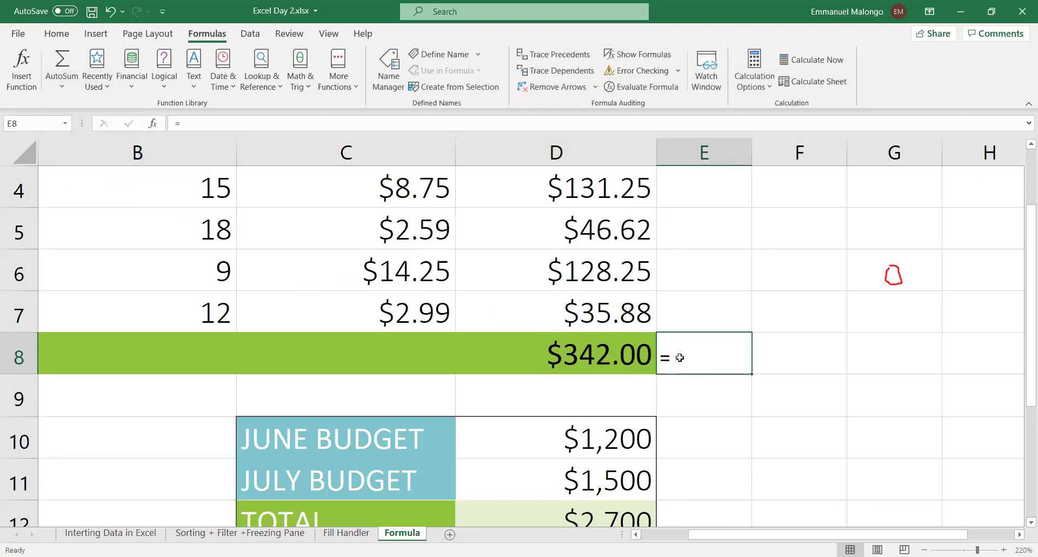
left_click(809, 362)
Enter a MAX function in E8 over the range D4:D7.
left_click(696, 358)
type("ma")
key("BackSpace")
key("BackSpace")
type("=")
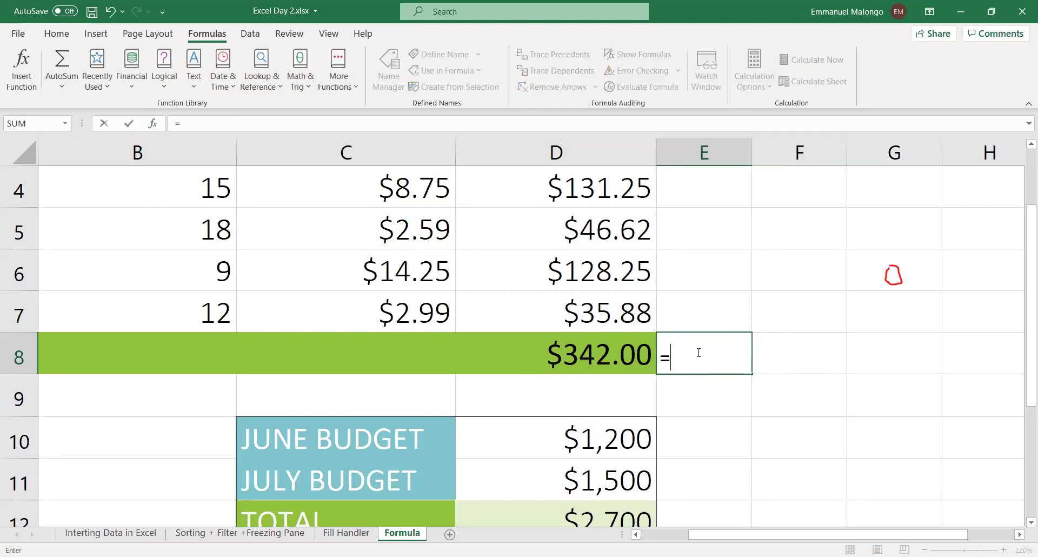
type("MAC")
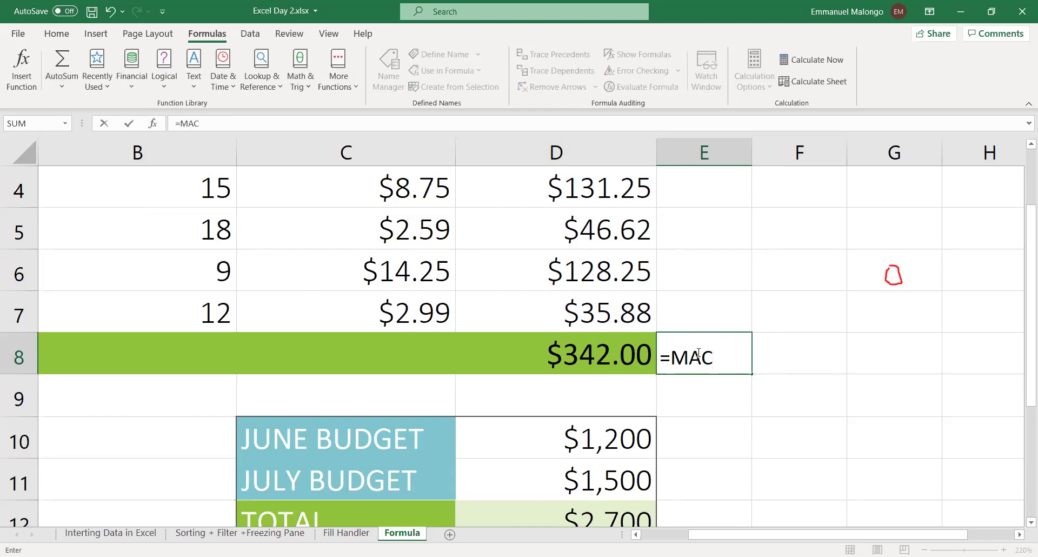
key("BackSpace")
type("X")
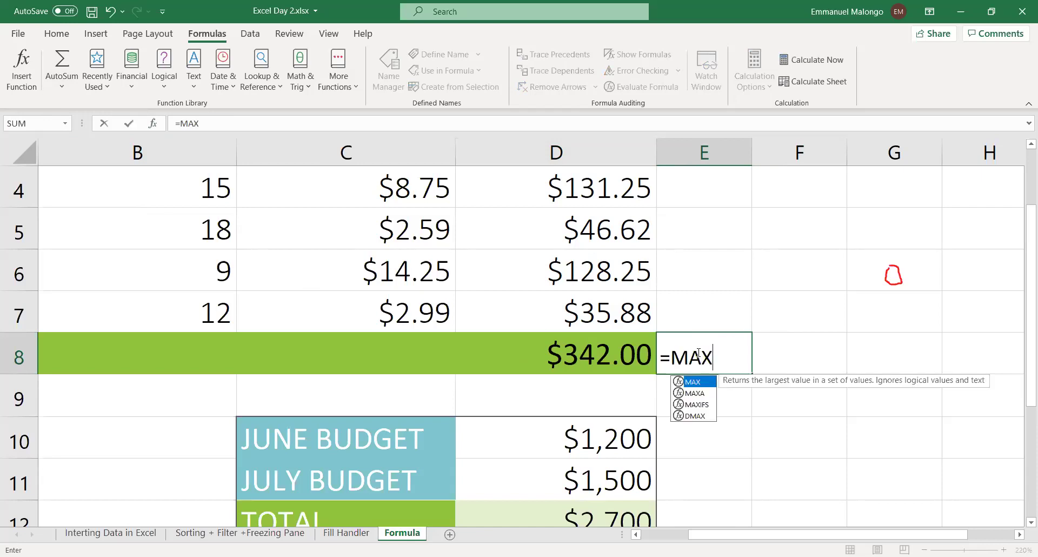
type("(")
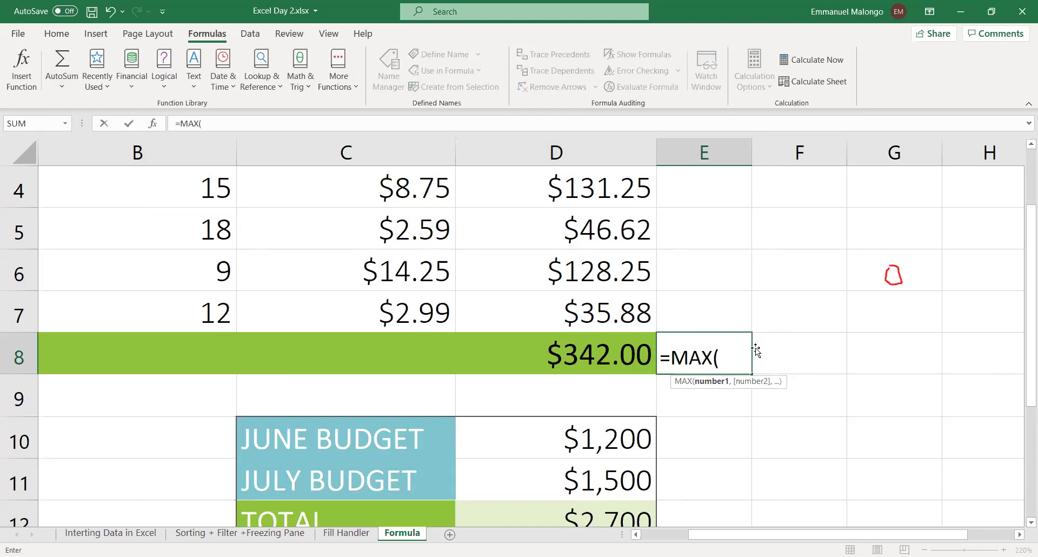
left_click(535, 181)
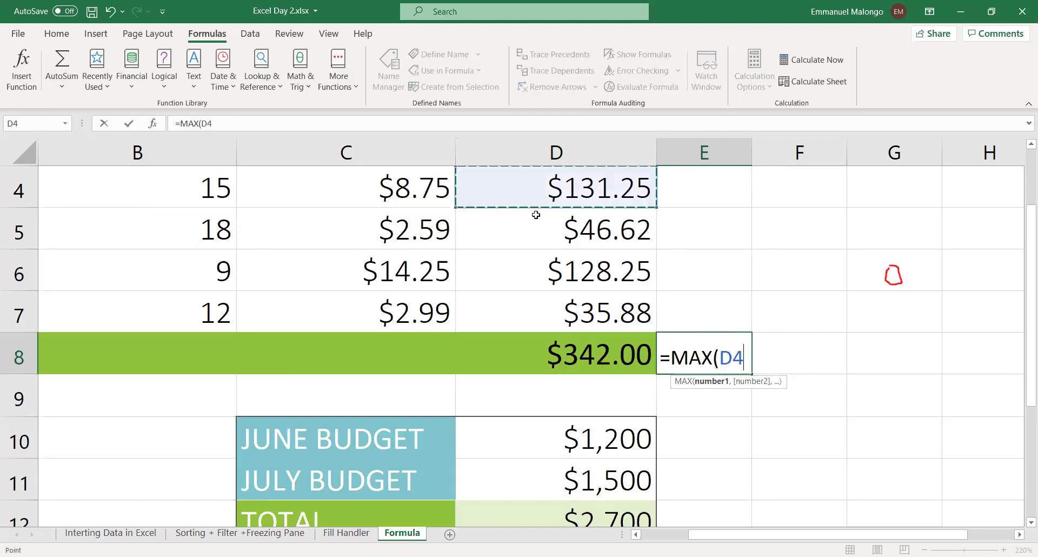
left_click_drag(542, 295, 543, 297)
type(")")
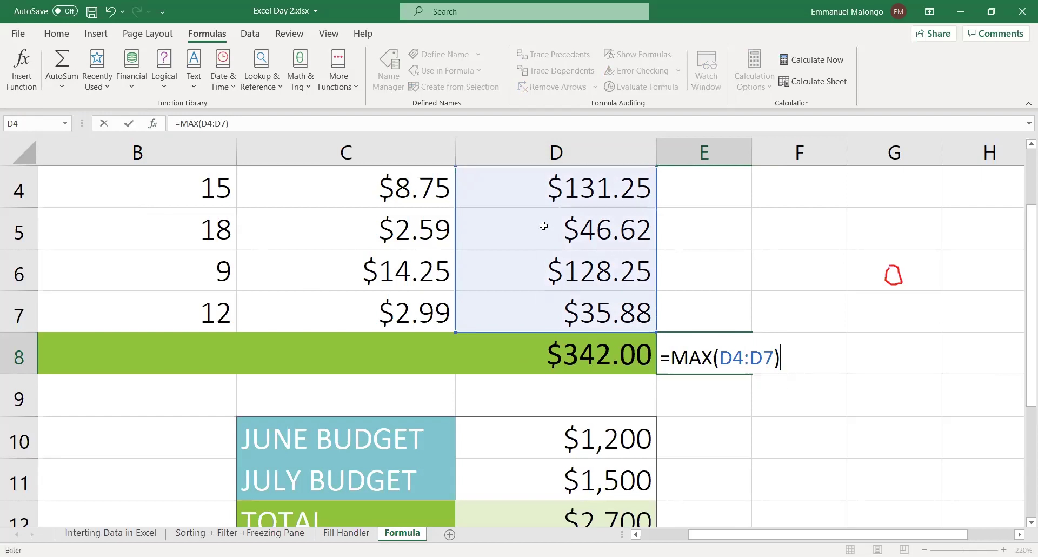
key("Return")
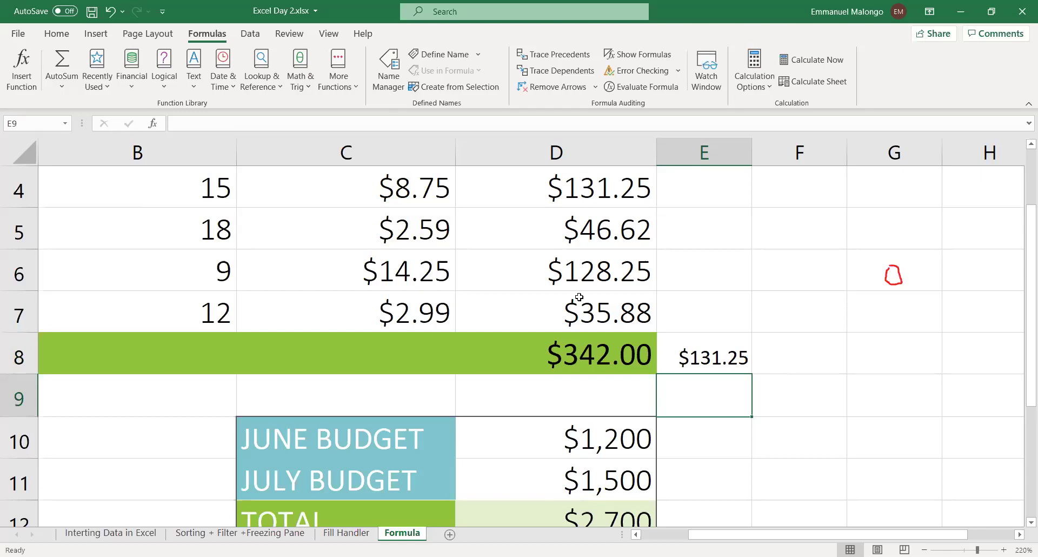
left_click(740, 358)
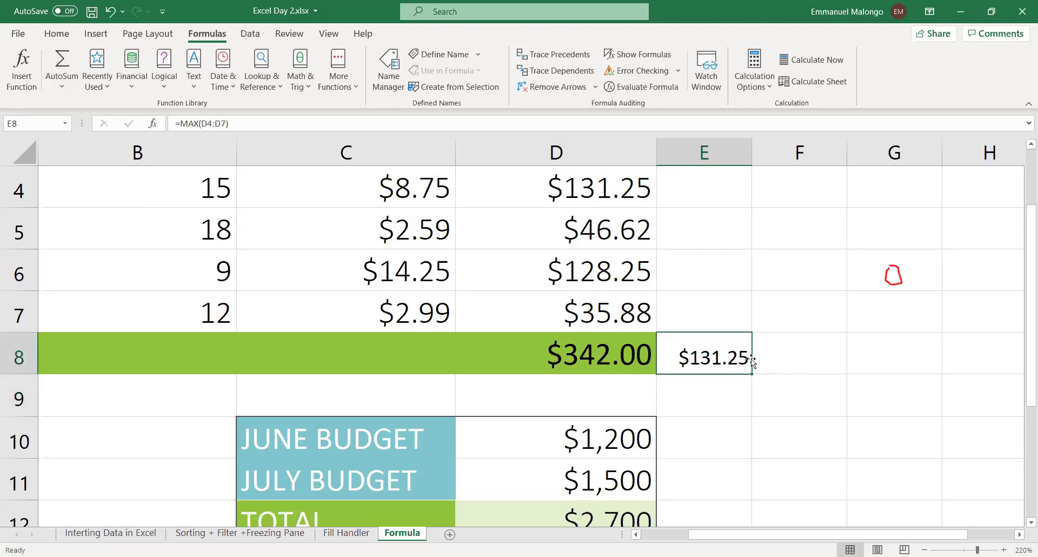
Label C13, below the budget total, as AVERAGE BUDGET.
left_click(774, 352)
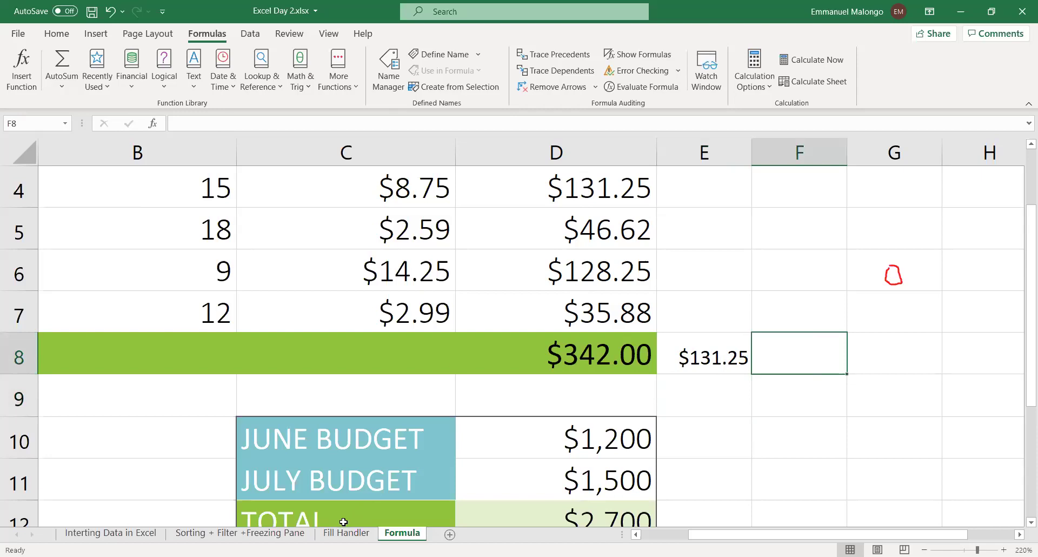
scroll(362, 494, "down", 3)
scroll(387, 432, "up", 1)
left_click(532, 306)
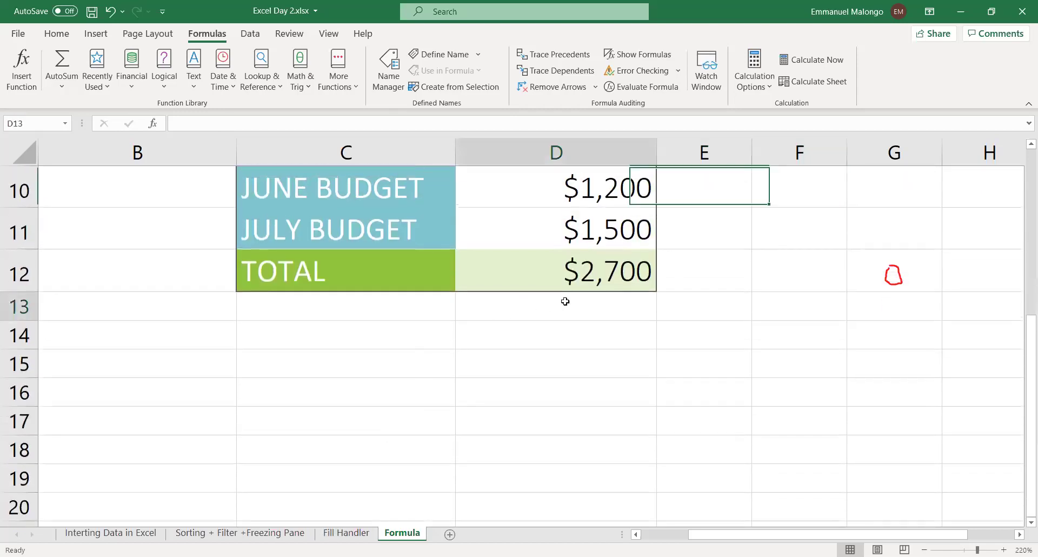
scroll(542, 319, "up", 1)
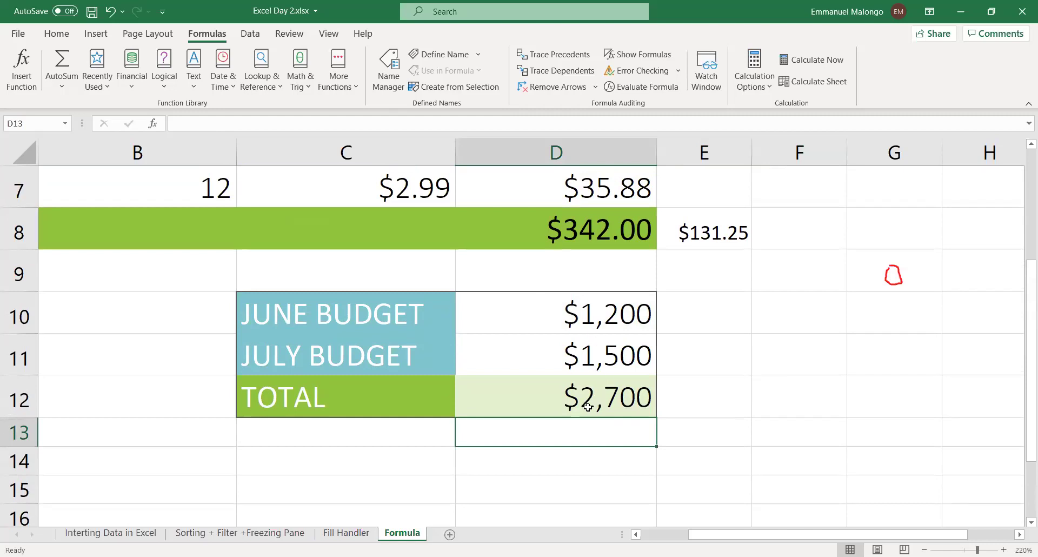
left_click(371, 440)
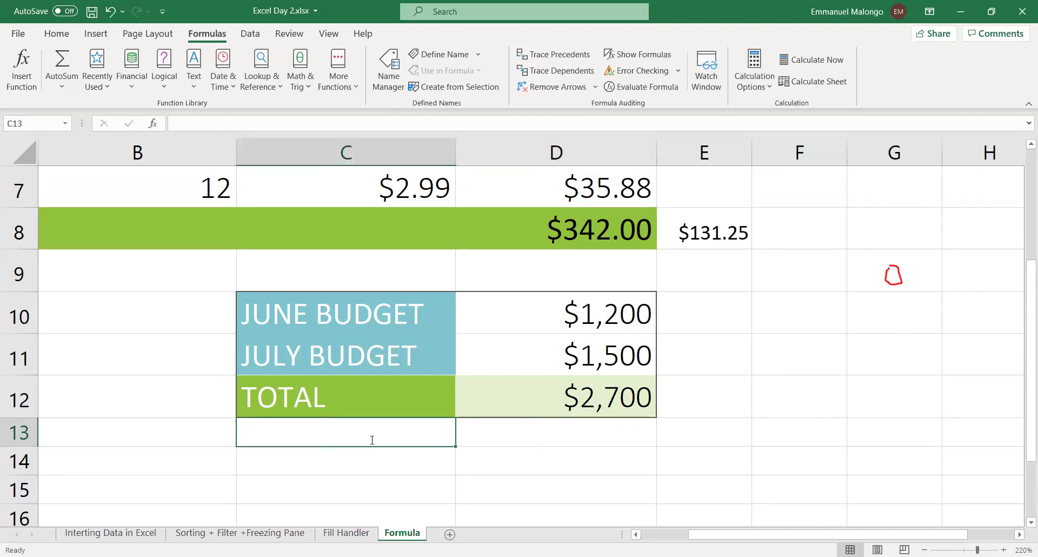
type("AVERAGE")
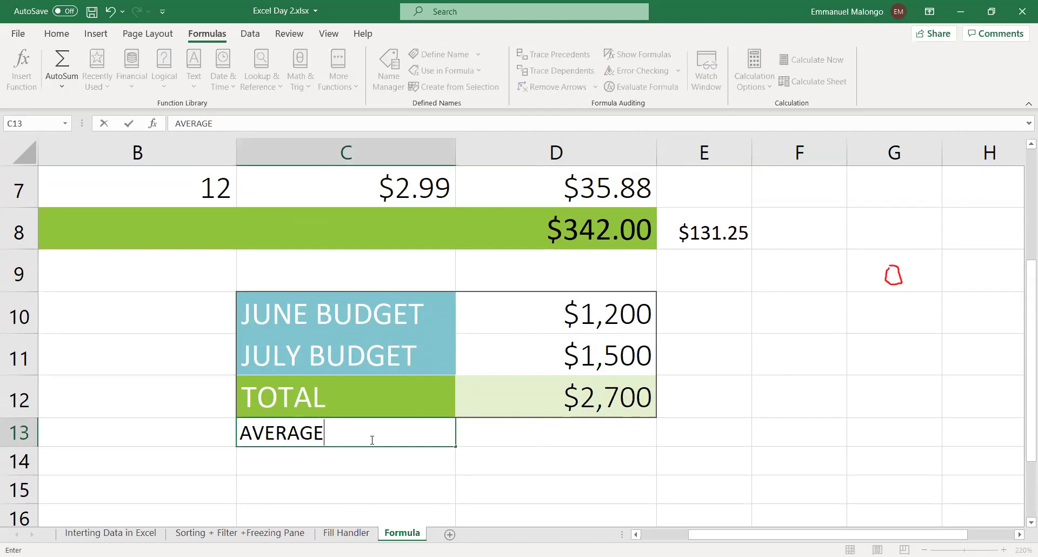
type(" BUDGET")
left_click(538, 423)
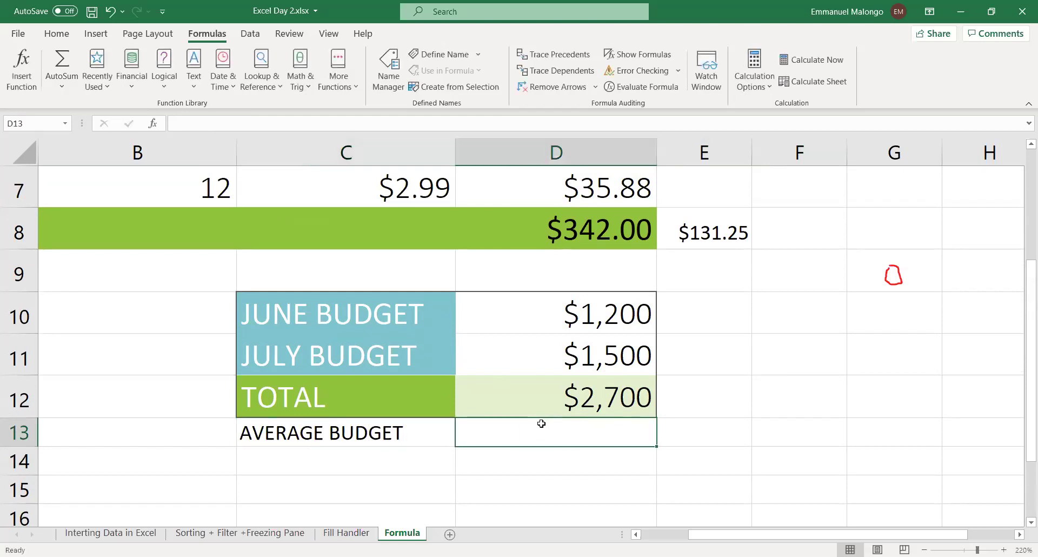
Try to enter an average function in D13, first by the name AVG and then with AutoSum's Average option.
type("=")
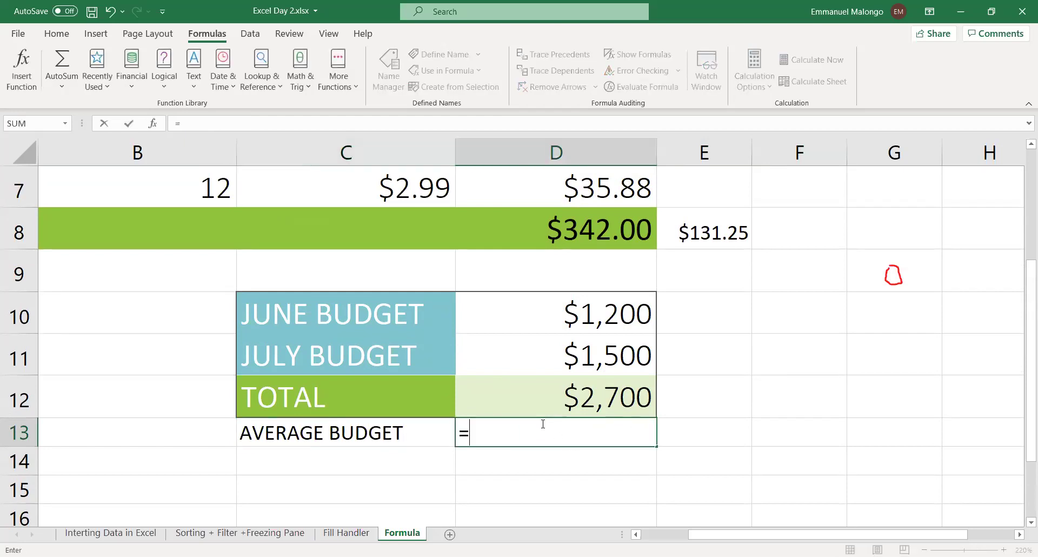
type("a")
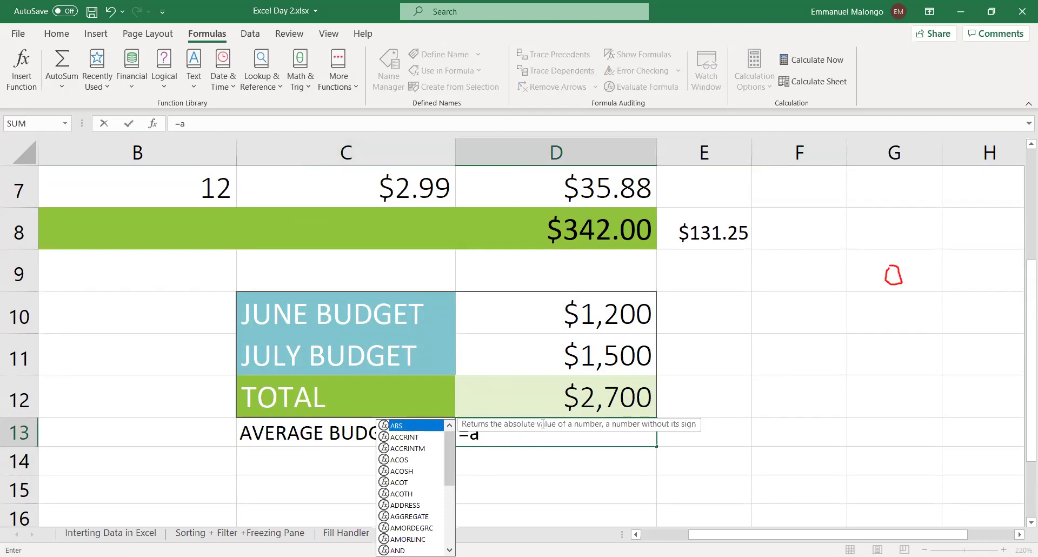
key("BackSpace")
type("AVG")
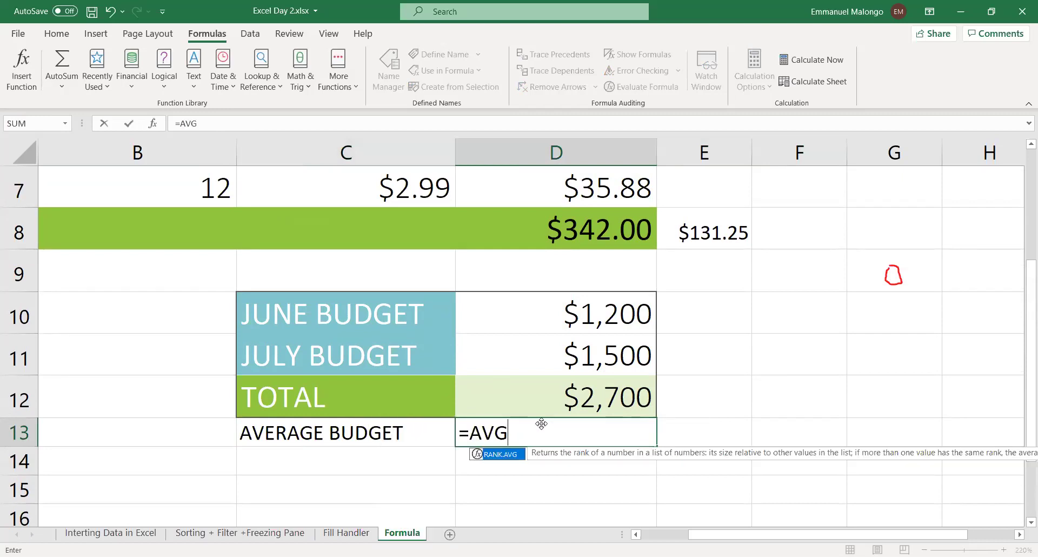
key("BackSpace")
key("BackSpace")
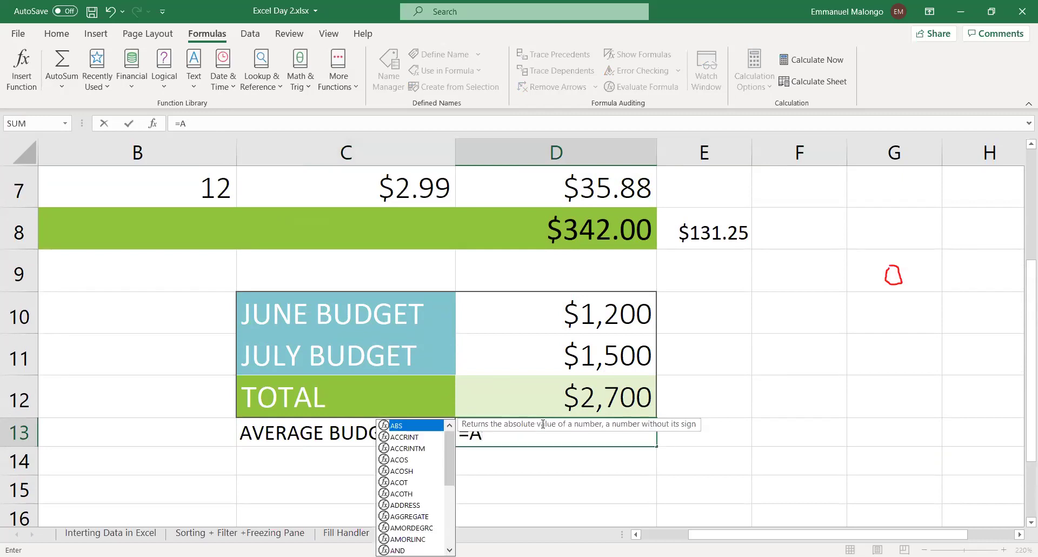
type("VG")
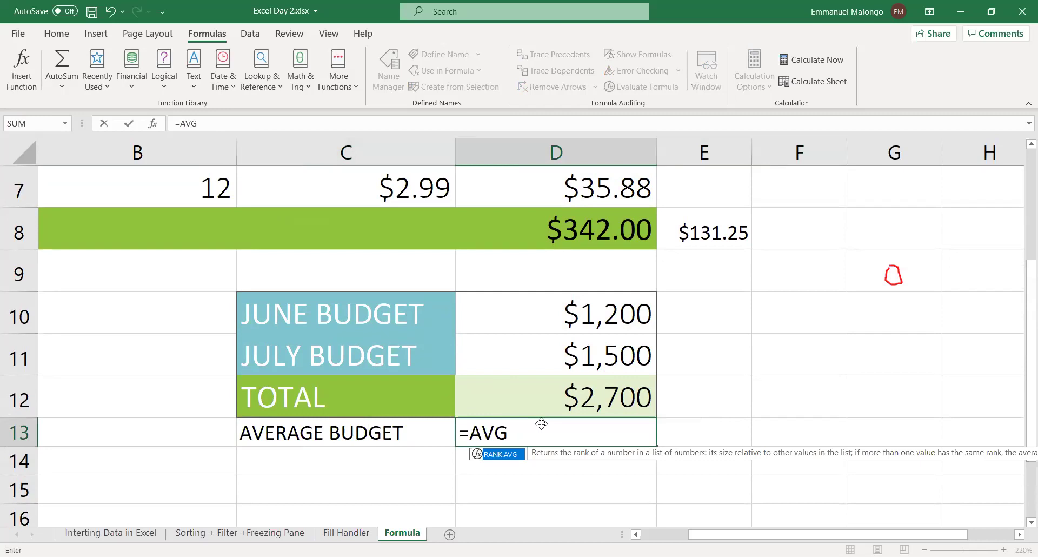
key("BackSpace")
key("BackSpace")
type("G")
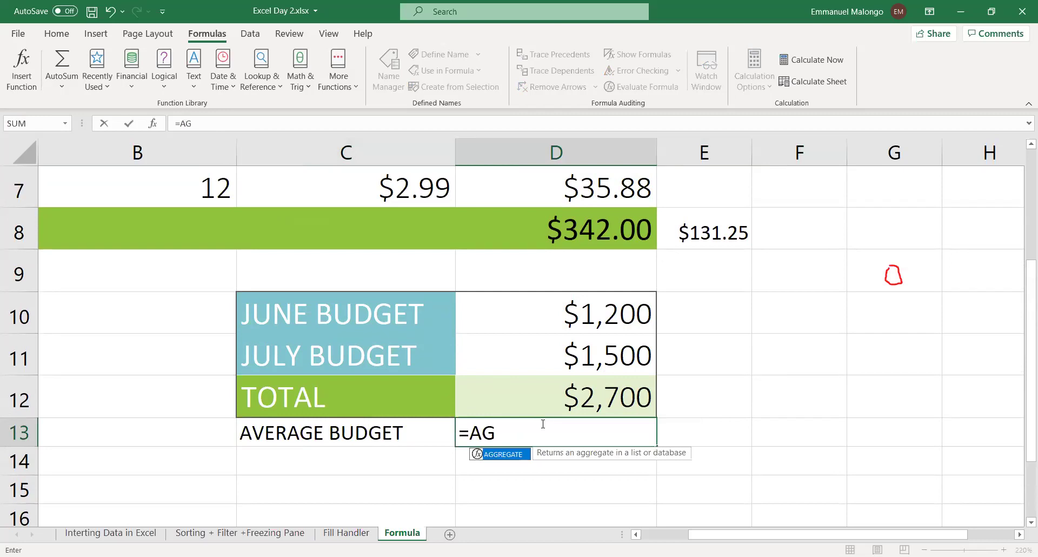
key("BackSpace")
key("BackSpace")
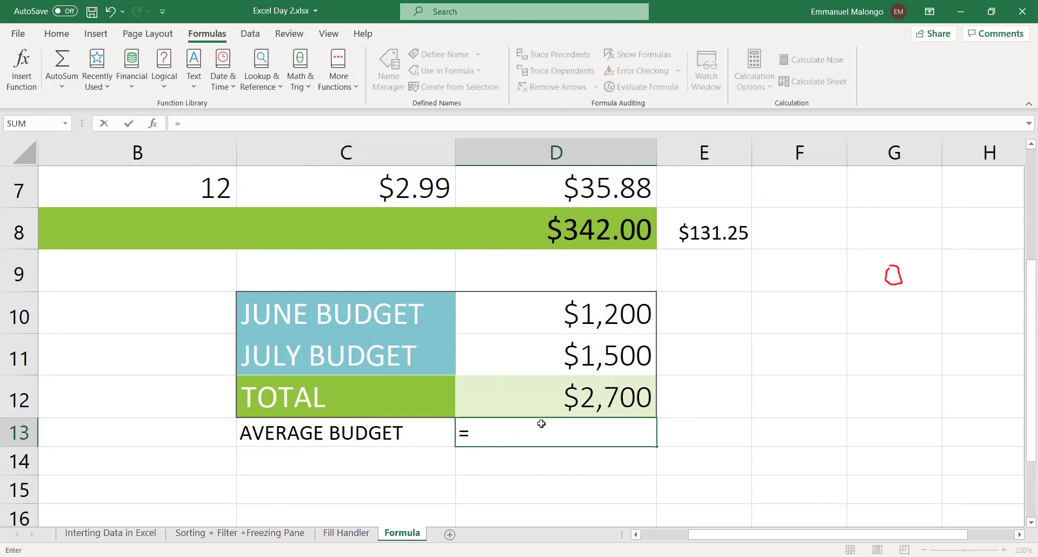
left_click(62, 91)
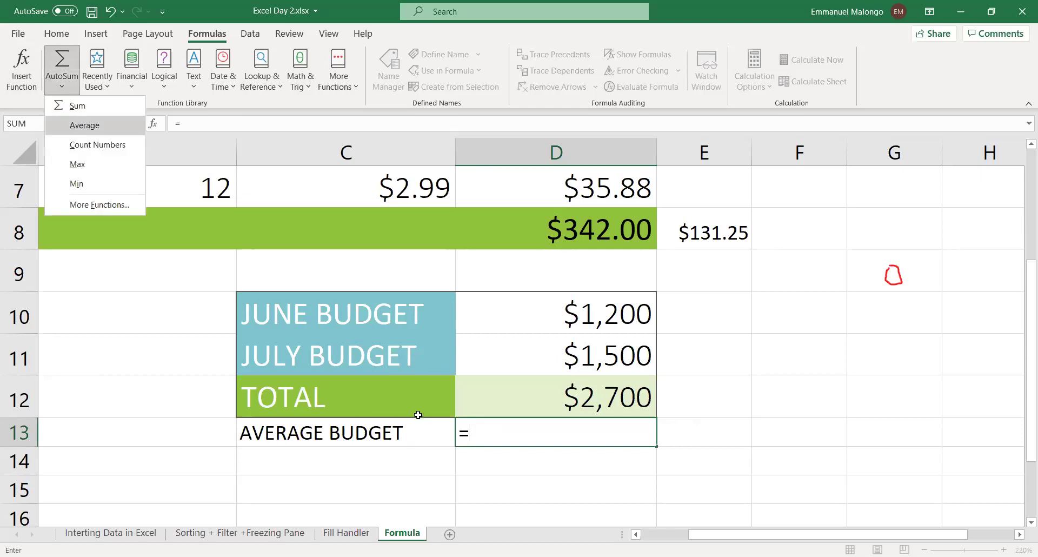
left_click(81, 123)
Enter an AVERAGE function in D13 with the June and July budget cells D10 and D11 as its arguments.
double_click(497, 429)
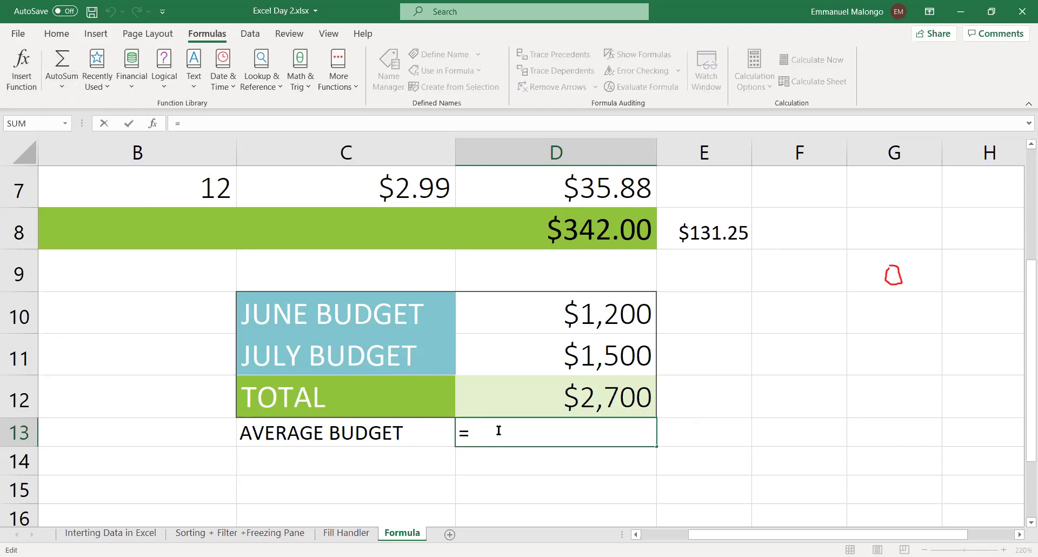
type("AR")
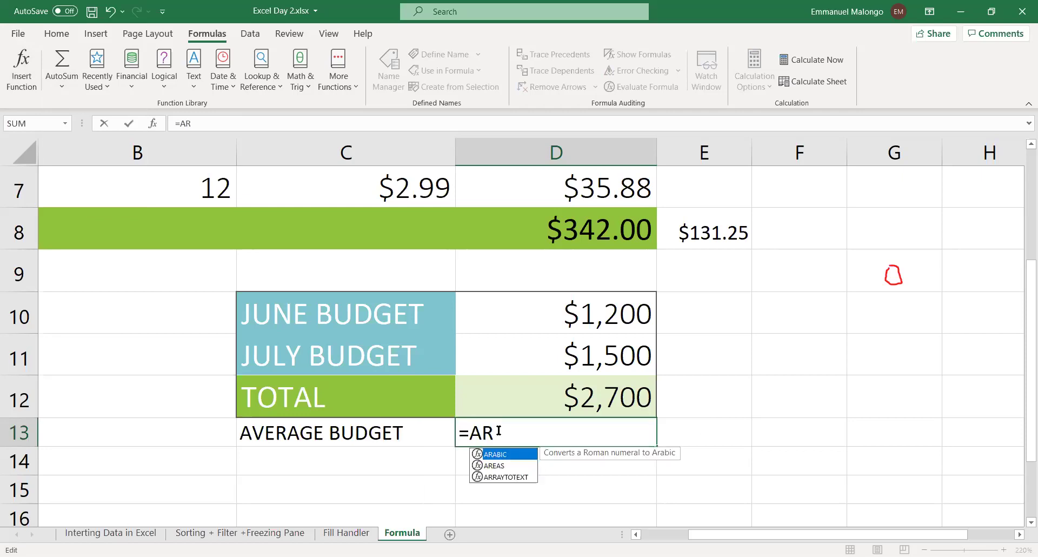
key("BackSpace")
type("VERAGE(")
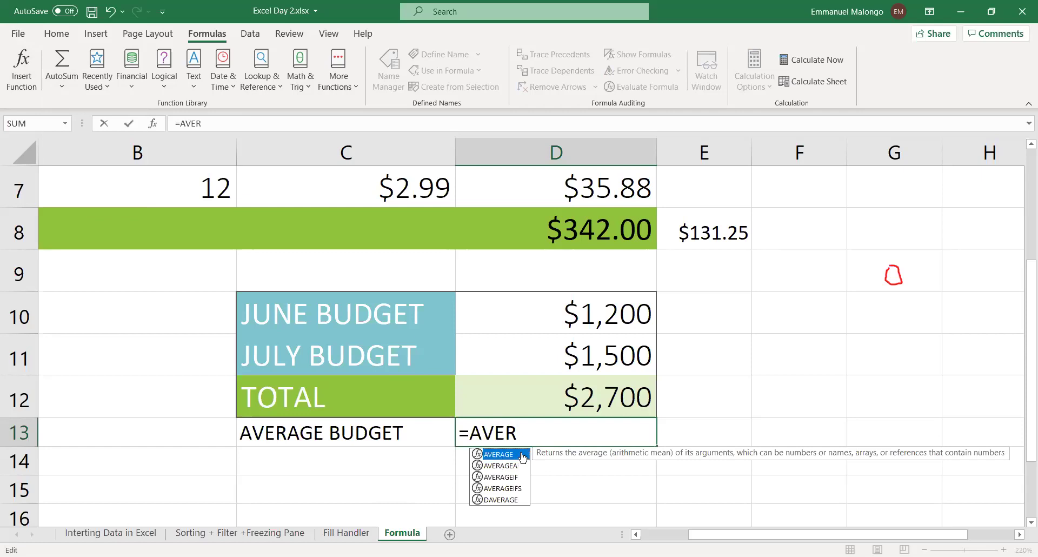
double_click(522, 455)
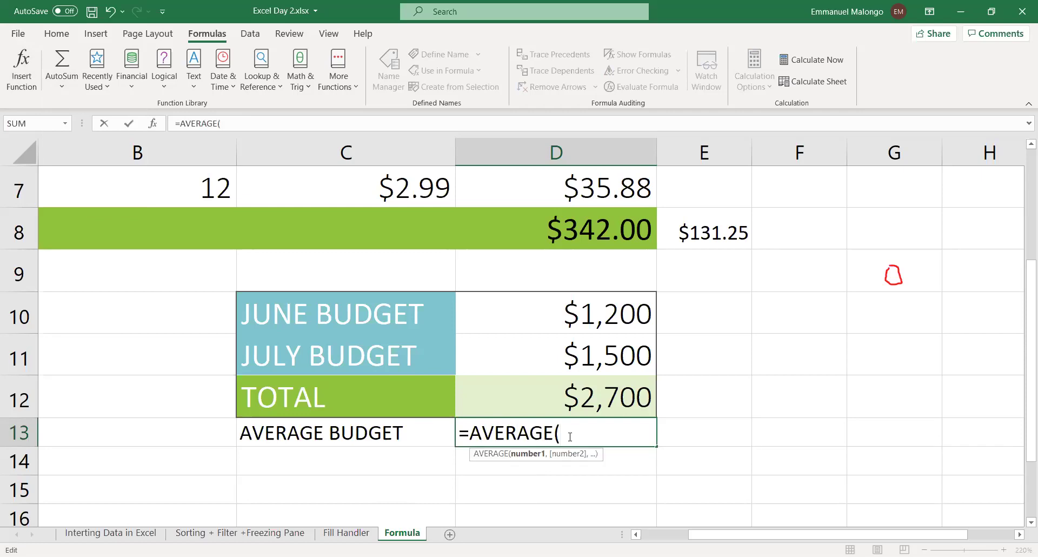
left_click(582, 313)
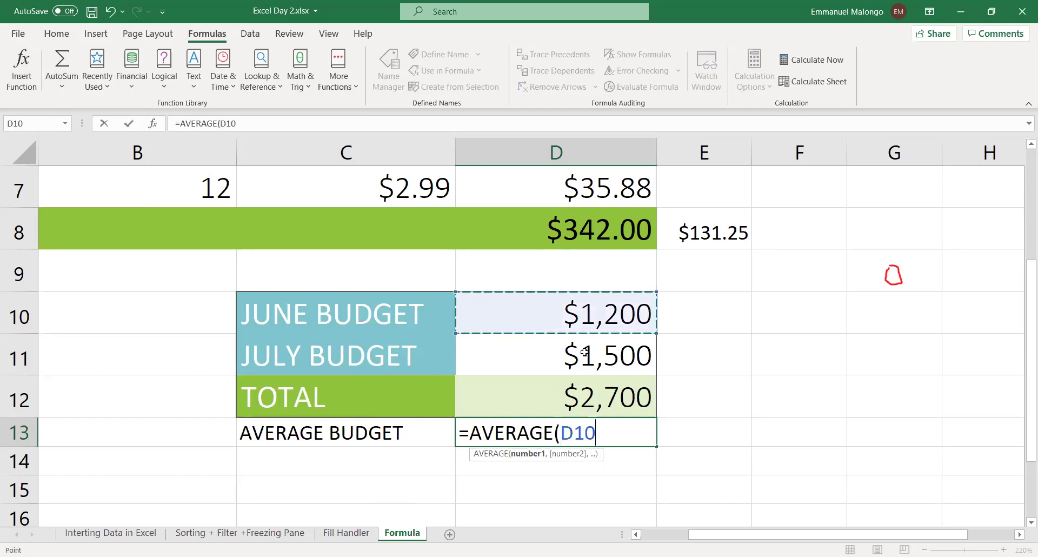
type(",")
left_click(628, 356)
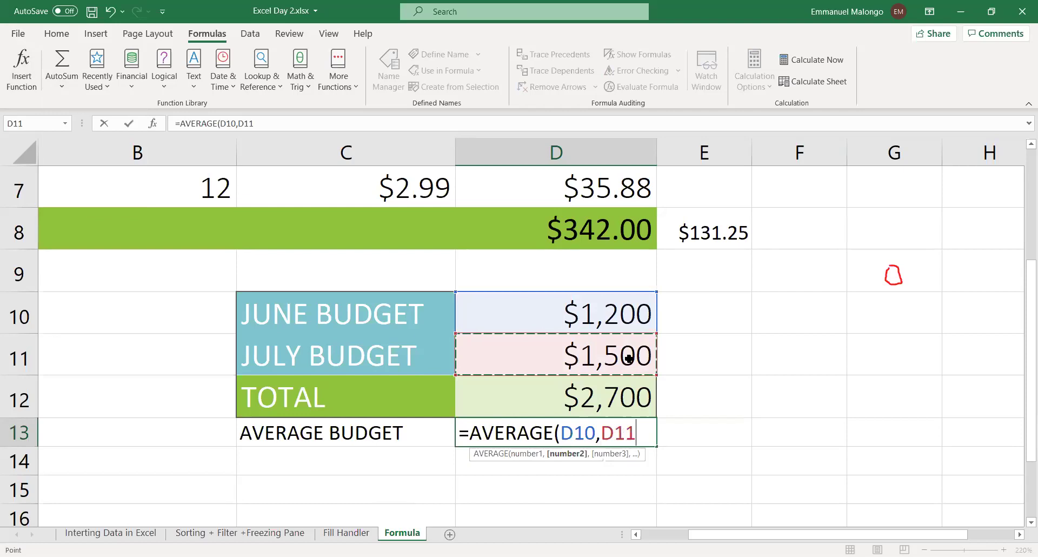
type(")")
key("Return")
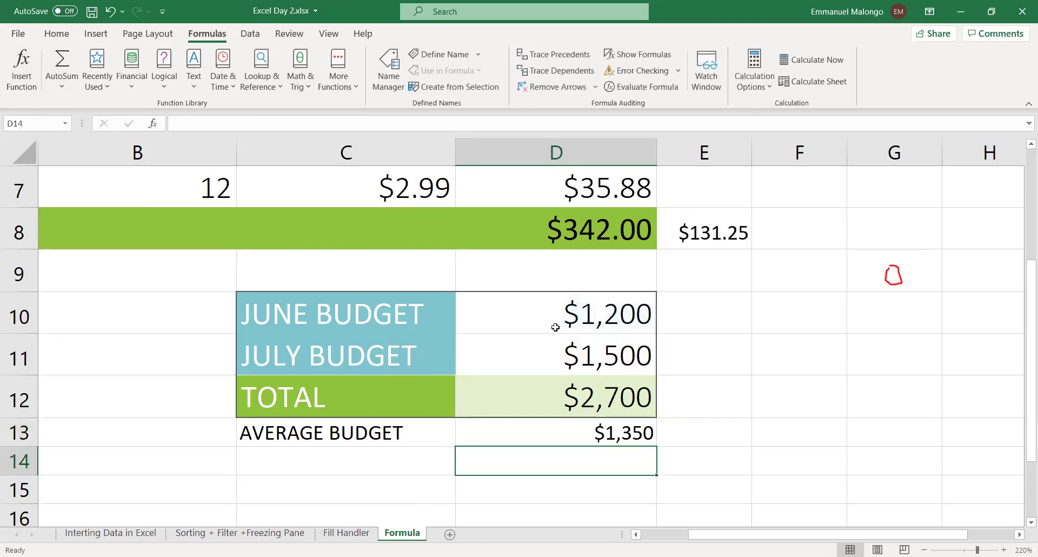
Review the formulas behind the budget total in D12 and the average budget in D13.
left_click(584, 400)
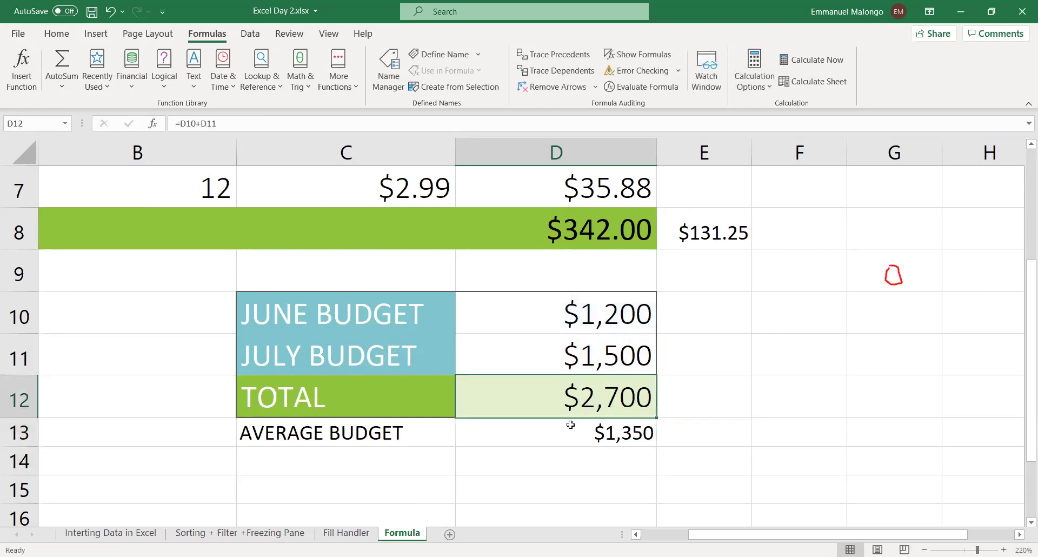
left_click(570, 425)
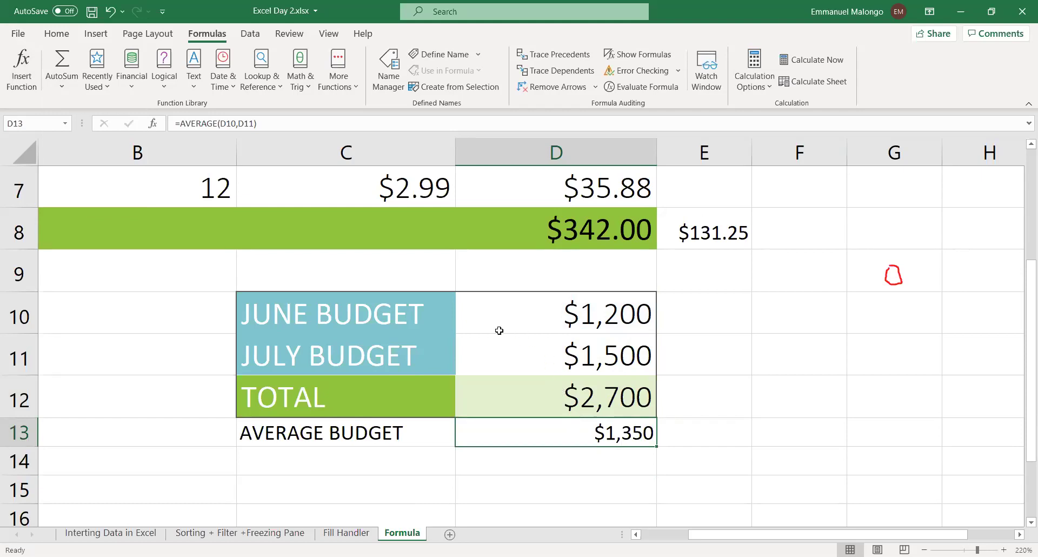
scroll(419, 373, "up", 1)
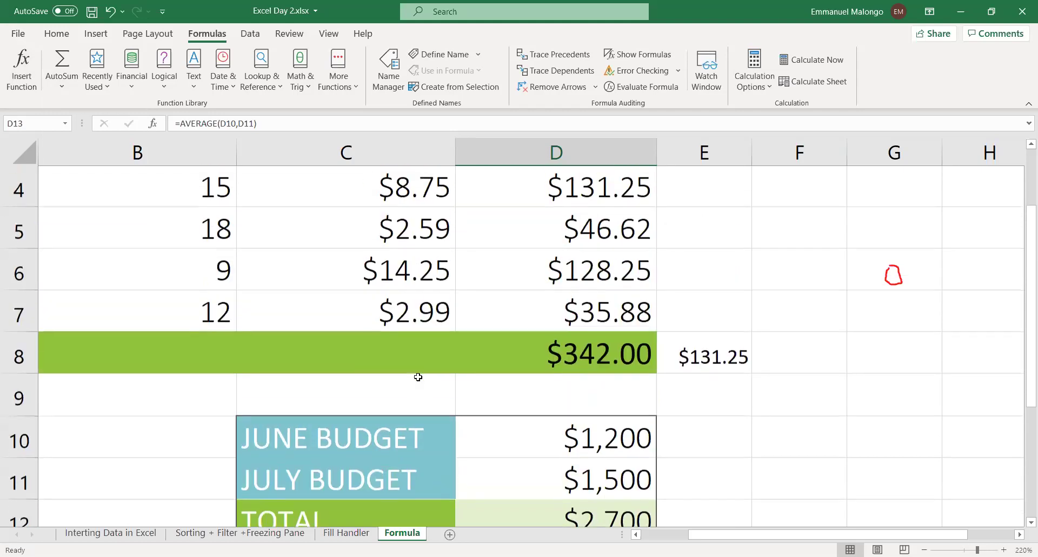
scroll(435, 370, "down", 2)
scroll(435, 360, "up", 1)
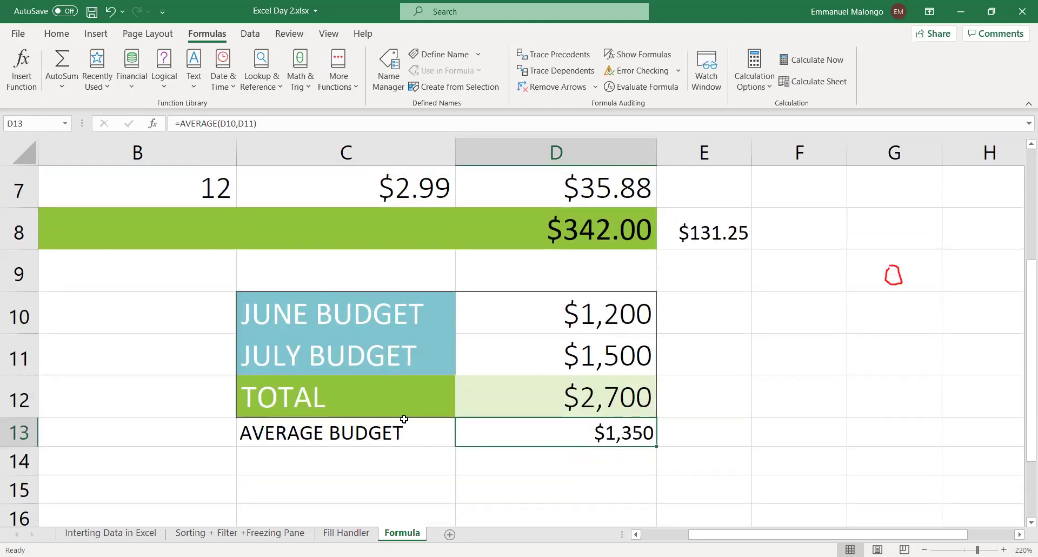
left_click(401, 430)
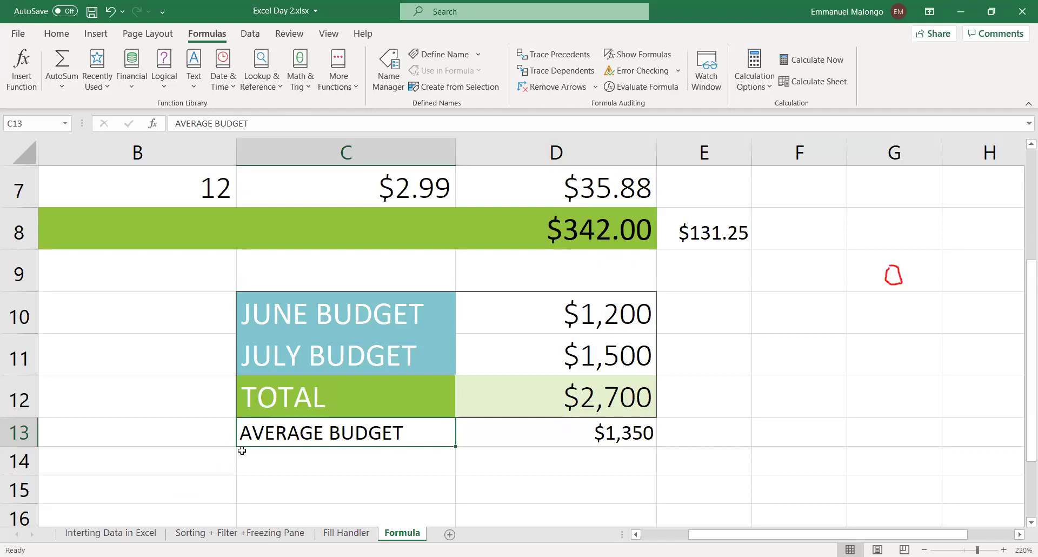
scroll(348, 420, "up", 2)
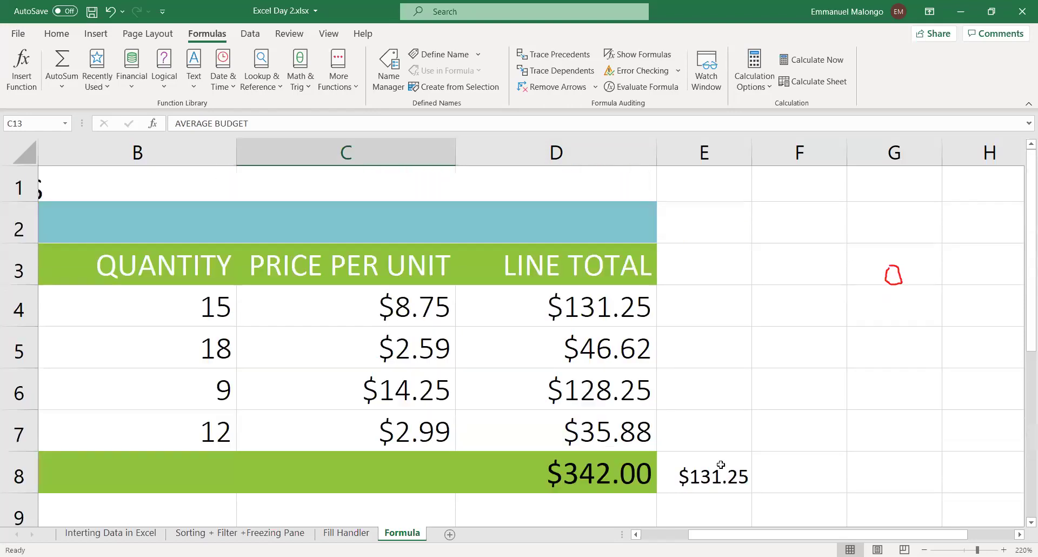
scroll(541, 386, "down", 4)
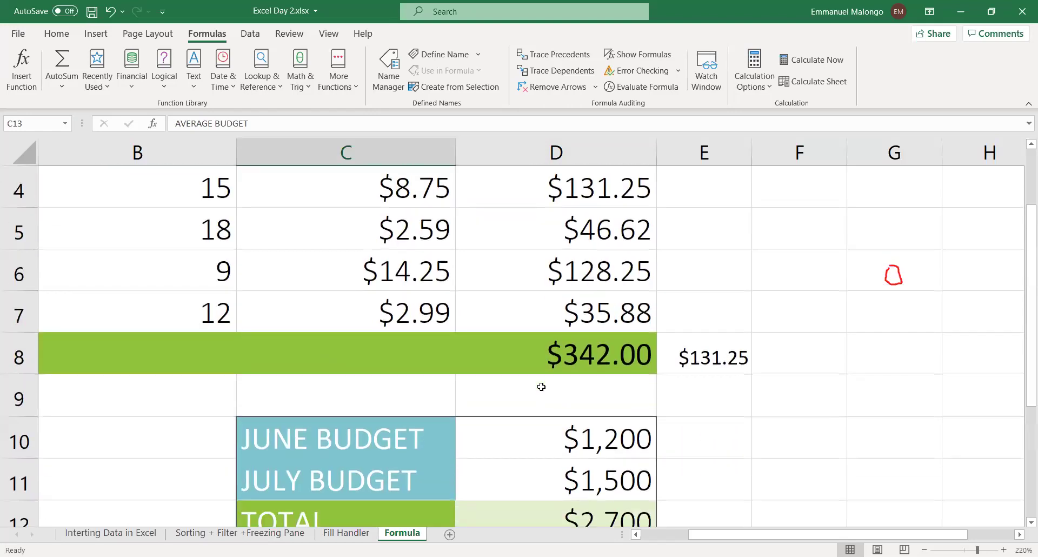
scroll(541, 385, "up", 2)
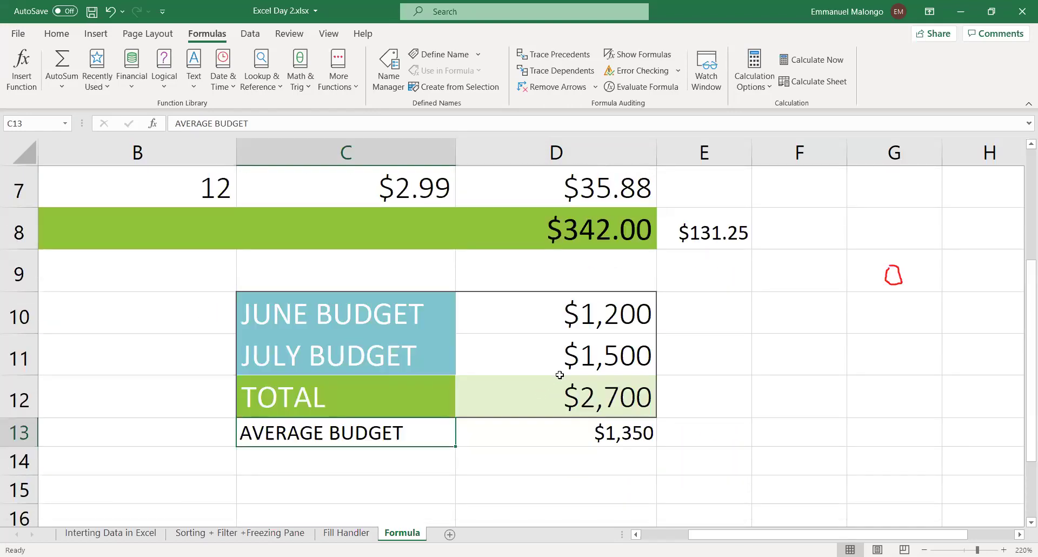
Examine the MAX formula in E8 against the line totals and unit prices of the paper supply orders.
left_click(670, 232)
scroll(683, 237, "up", 1)
scroll(685, 253, "up", 1)
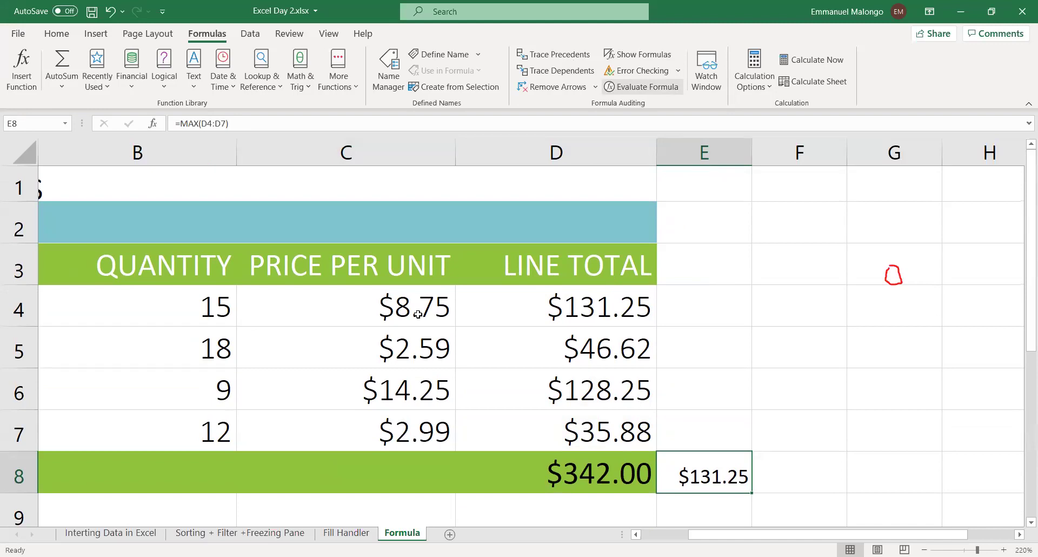
scroll(417, 314, "down", 1)
scroll(417, 314, "up", 1)
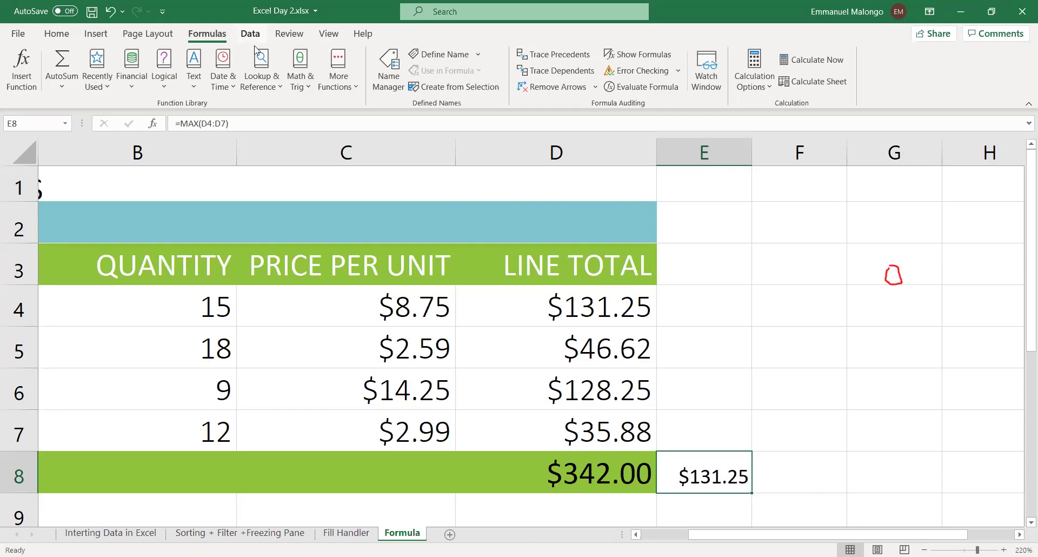
scroll(382, 348, "down", 2)
scroll(377, 352, "up", 2)
scroll(371, 332, "down", 1)
scroll(377, 310, "up", 1)
left_click(546, 320)
left_click(409, 306)
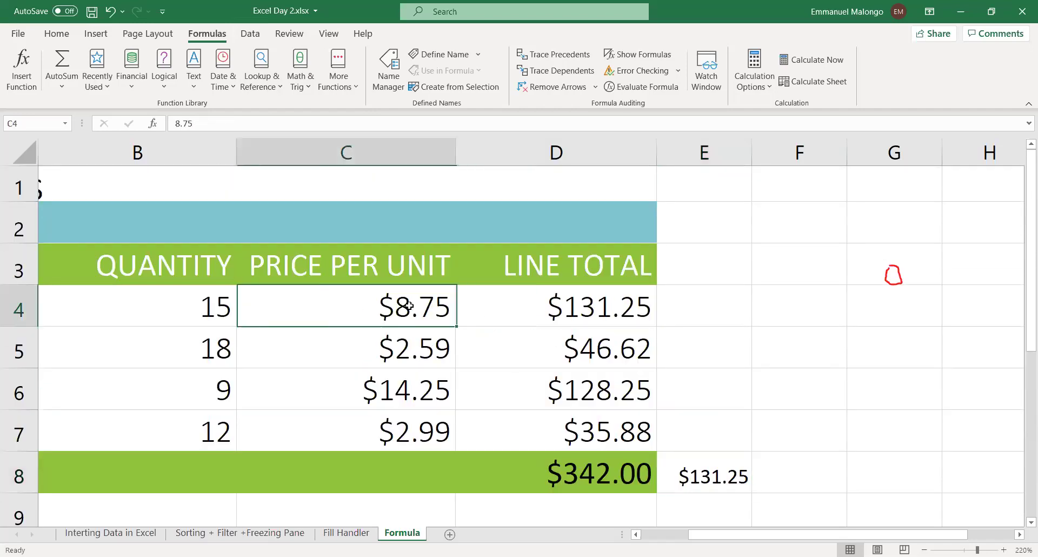
Fill the header row A3:D3 of the paper supply table with the standard Green color.
left_click(640, 534)
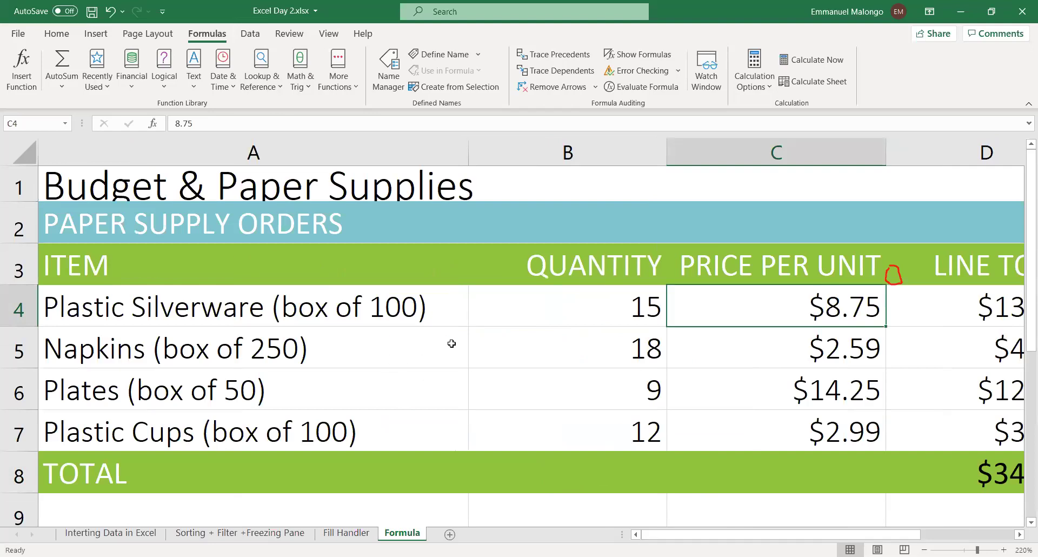
scroll(451, 343, "down", 1)
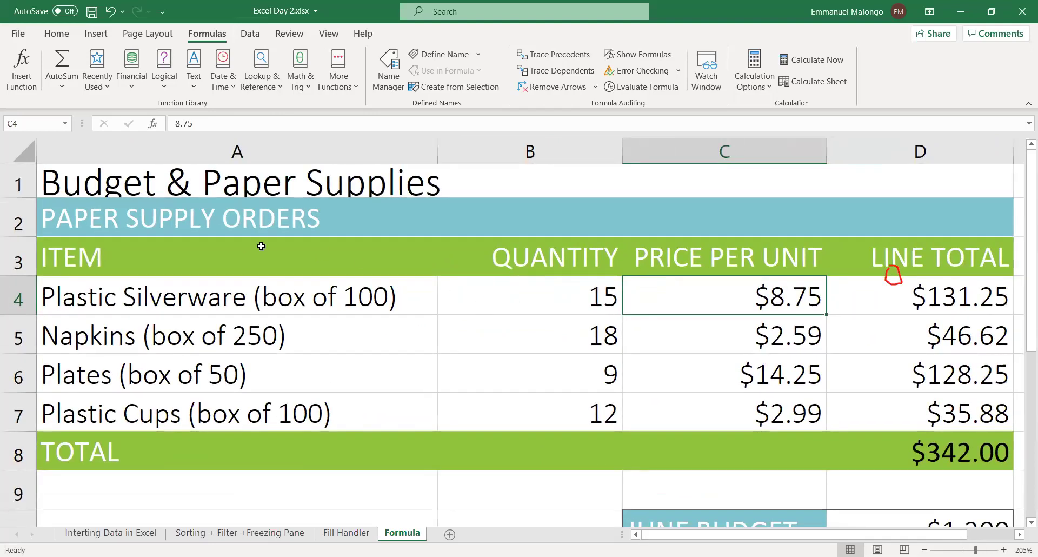
scroll(51, 233, "down", 1)
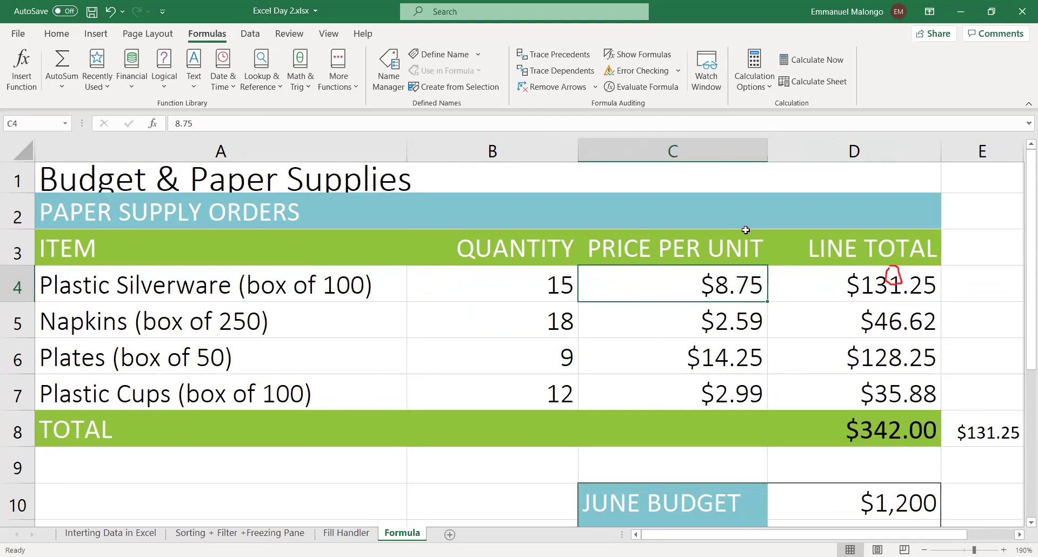
scroll(815, 227, "down", 1)
left_click(452, 305)
left_click(201, 238)
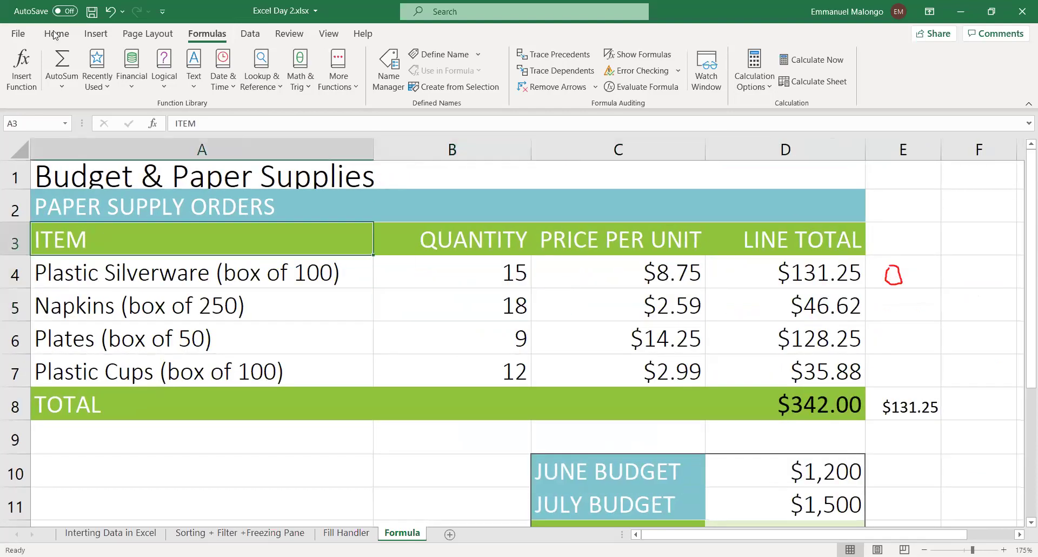
key("shift+Right")
key("shift+Right")
key("shift+Right")
left_click(56, 34)
left_click(229, 82)
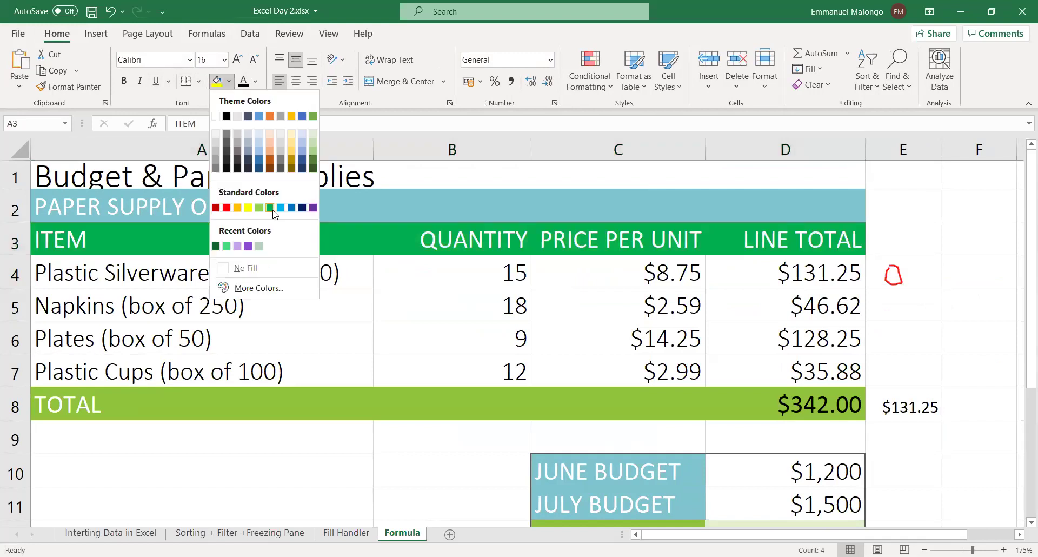
left_click(270, 208)
Repeat the same green fill on the table's TOTAL row, cells A8:D8.
left_click(176, 367)
left_click_drag(44, 407, 811, 406)
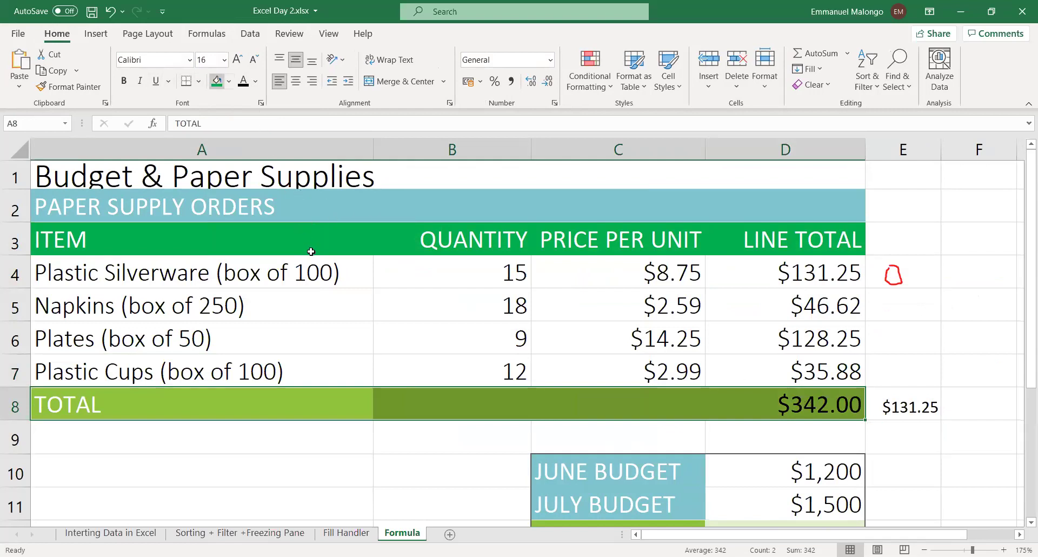
key("F4")
left_click(324, 277)
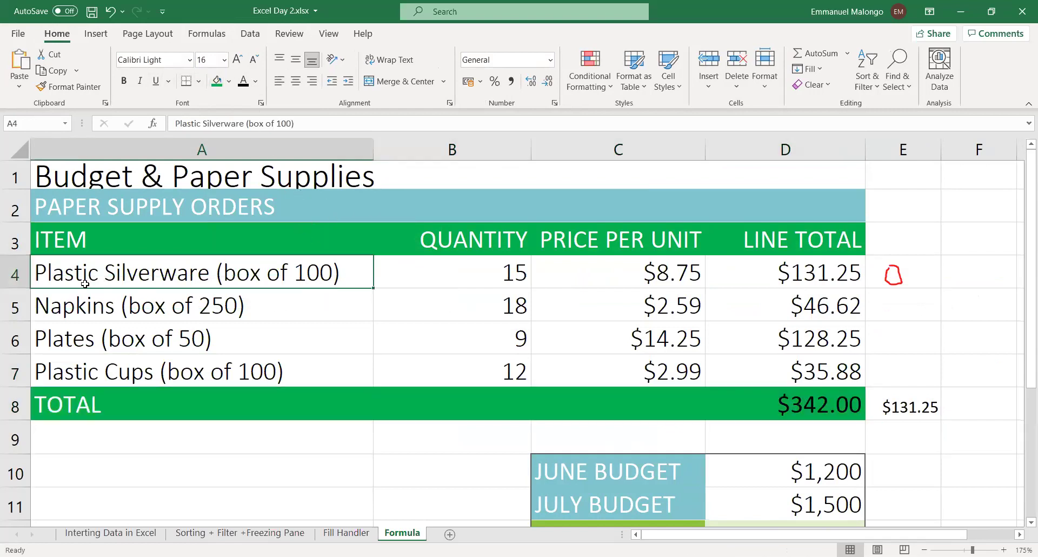
Fill the item rows A4:D7 of the paper supply table with the recently used pale grey-green color.
left_click(63, 326)
left_click_drag(340, 267, 789, 379)
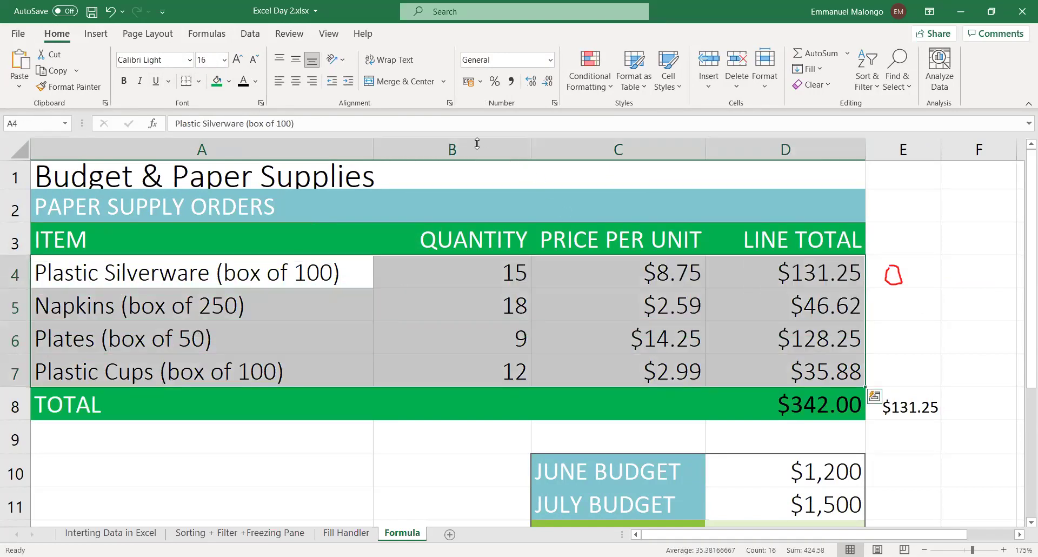
left_click(229, 82)
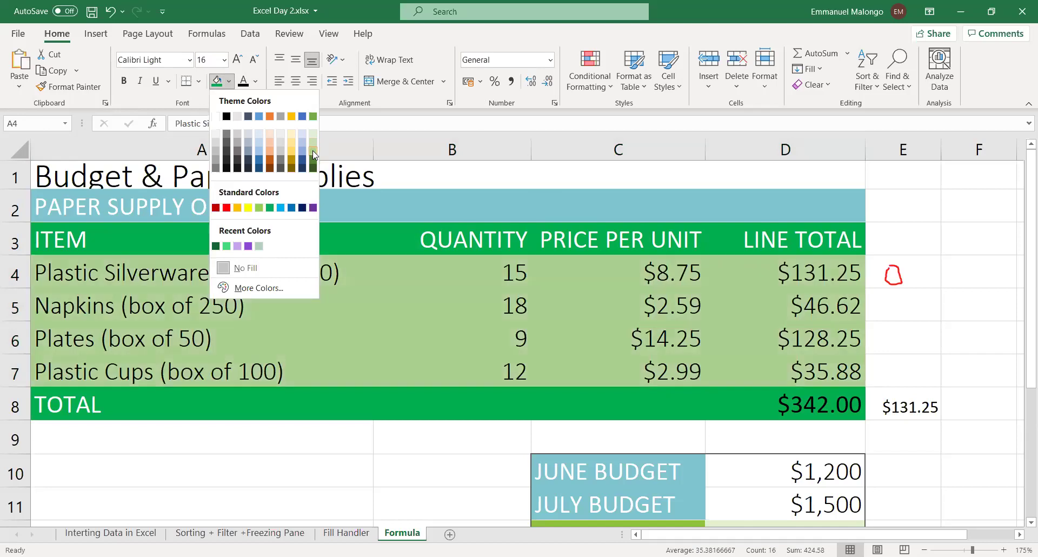
left_click(259, 245)
left_click(946, 300)
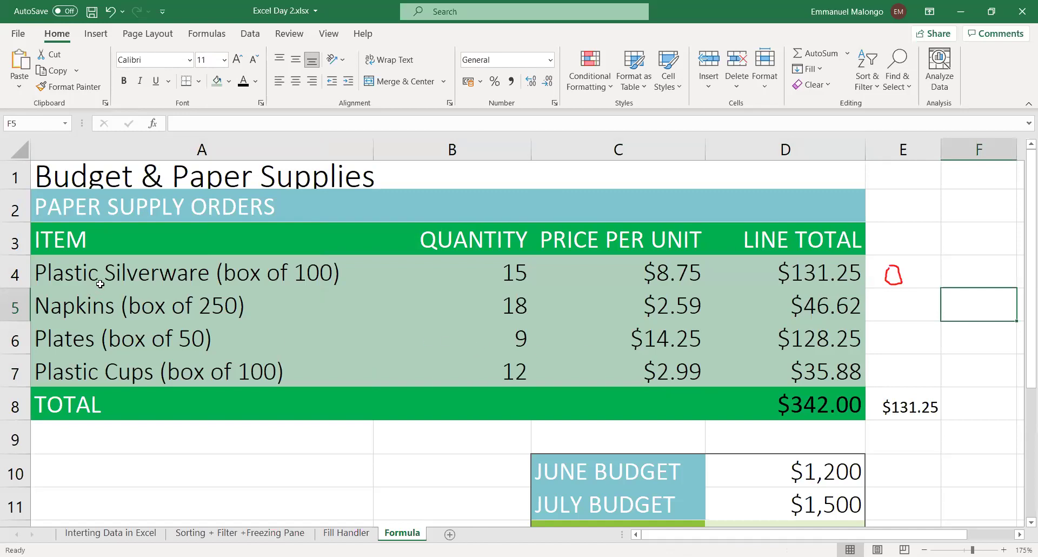
left_click(262, 196)
left_click(398, 203)
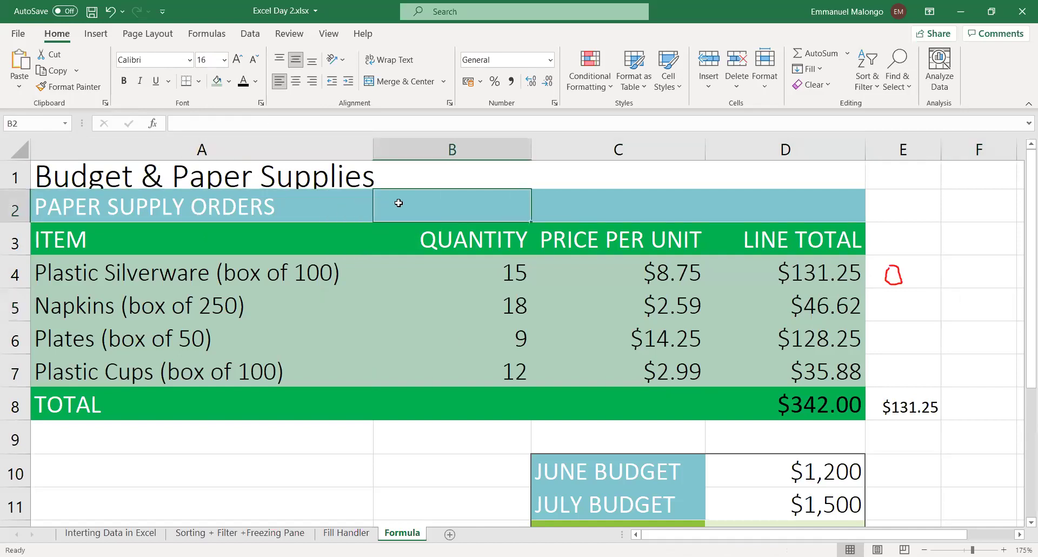
left_click(108, 245)
left_click(96, 307)
left_click(86, 241)
mouse_move(707, 320)
left_mouse_down()
mouse_move(678, 421)
mouse_move(665, 416)
left_mouse_up()
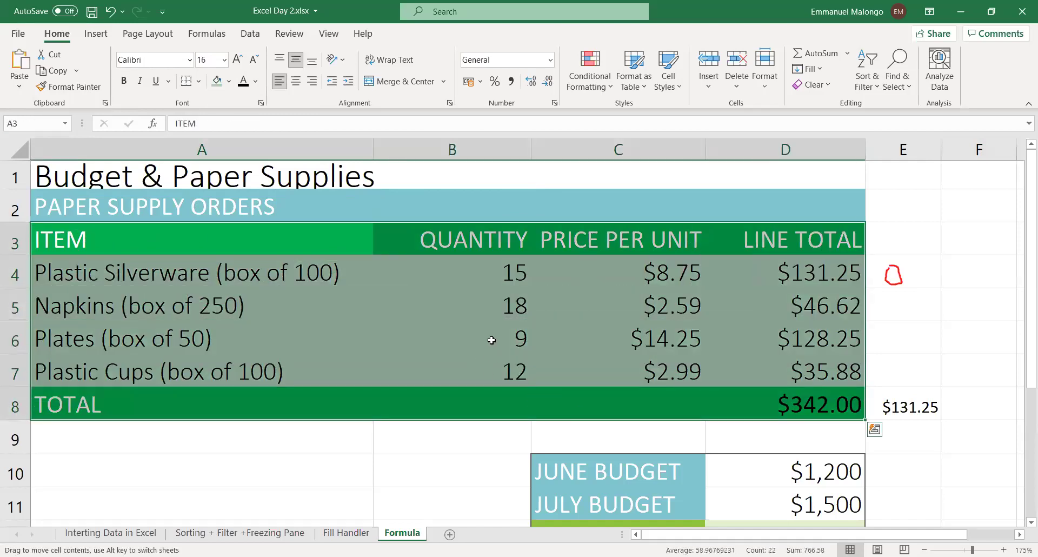
left_click(492, 368)
left_click(128, 270)
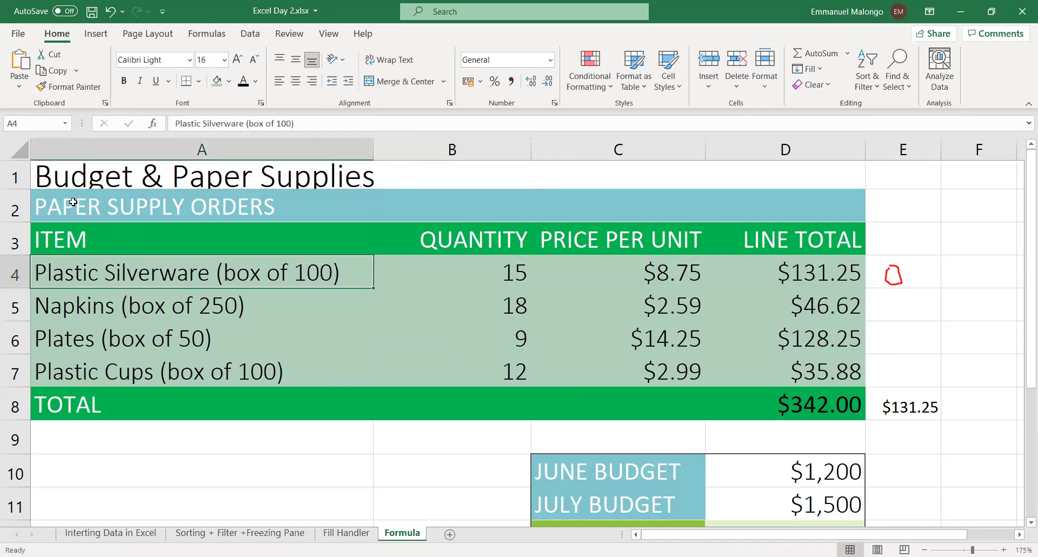
Apply All Borders to the paper supply table from the header row through the TOTAL row, A3:D8.
left_click_drag(57, 238, 782, 407)
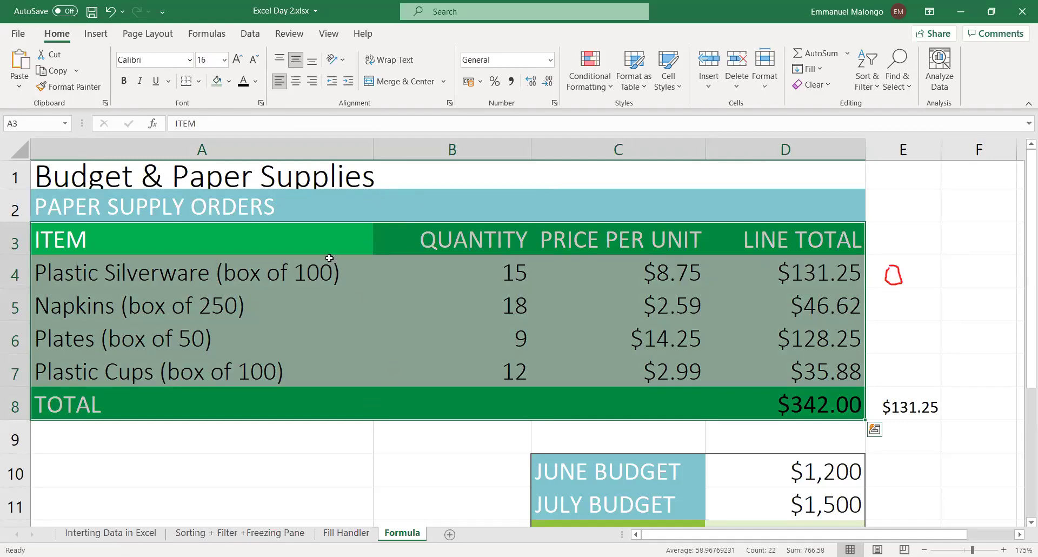
left_click(199, 84)
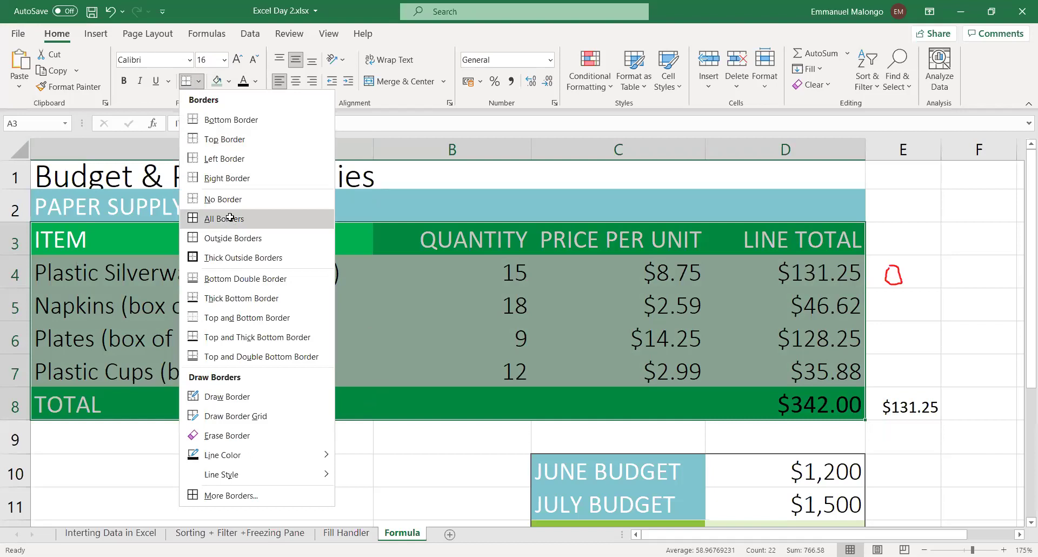
left_click(224, 219)
left_click(466, 328)
left_click(264, 334)
left_click(190, 274)
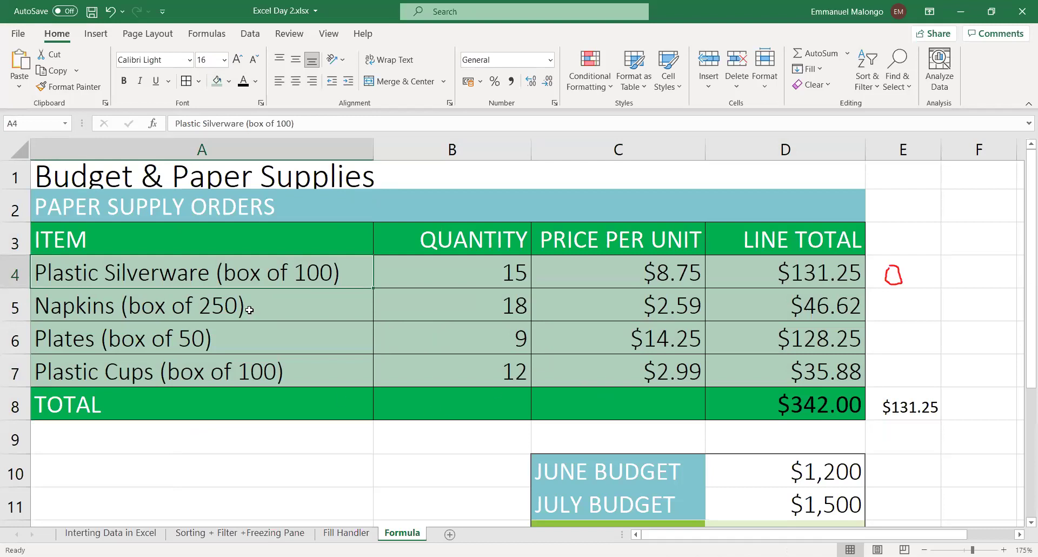
Italicize the header row A3:D3 and the item names in A4:A7.
left_click_drag(65, 244, 812, 240)
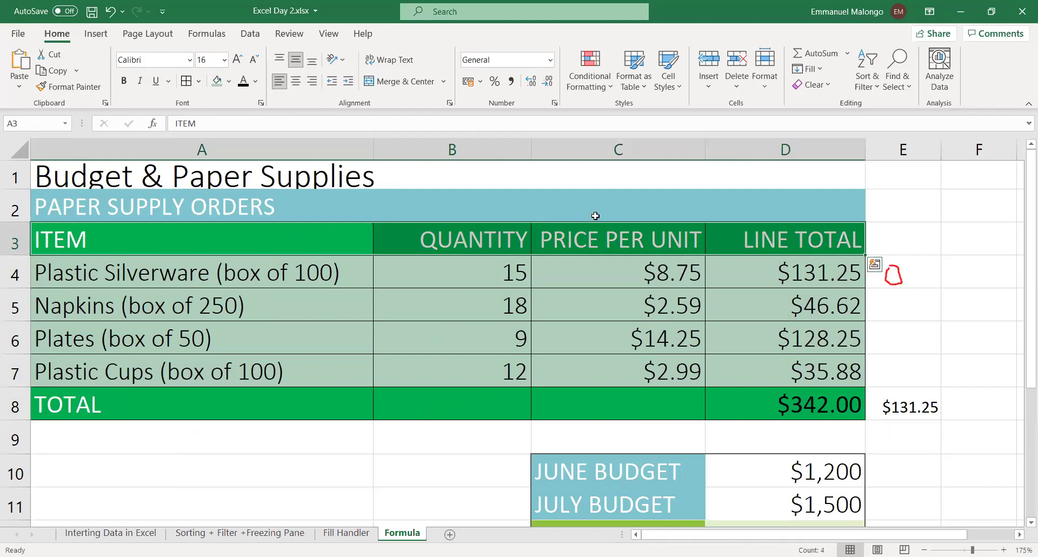
left_click(140, 81)
left_click_drag(338, 281, 275, 378)
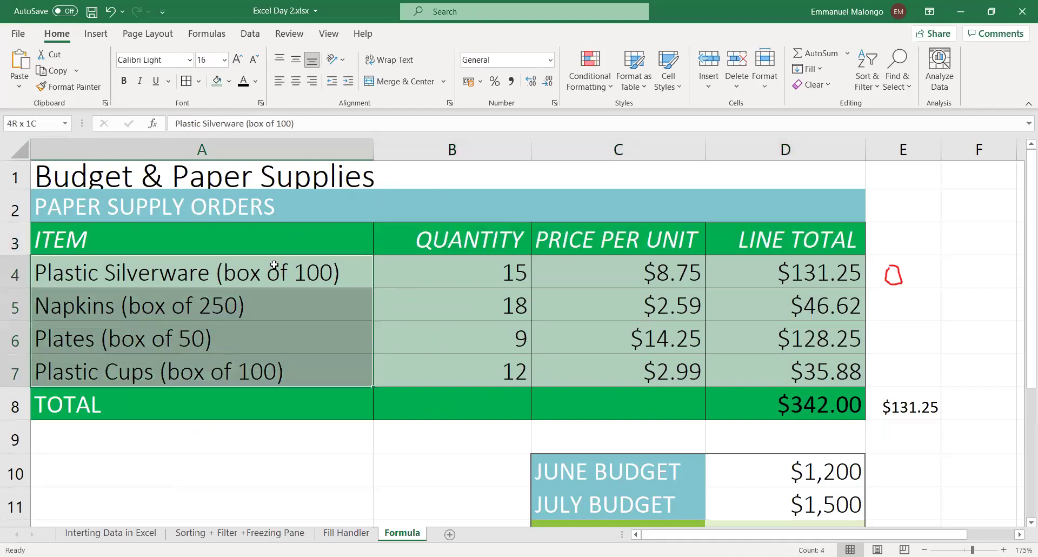
left_click(140, 81)
left_click(306, 336)
Change the font of the item names in A4:A7 to Book Antiqua.
left_click_drag(271, 373, 91, 280)
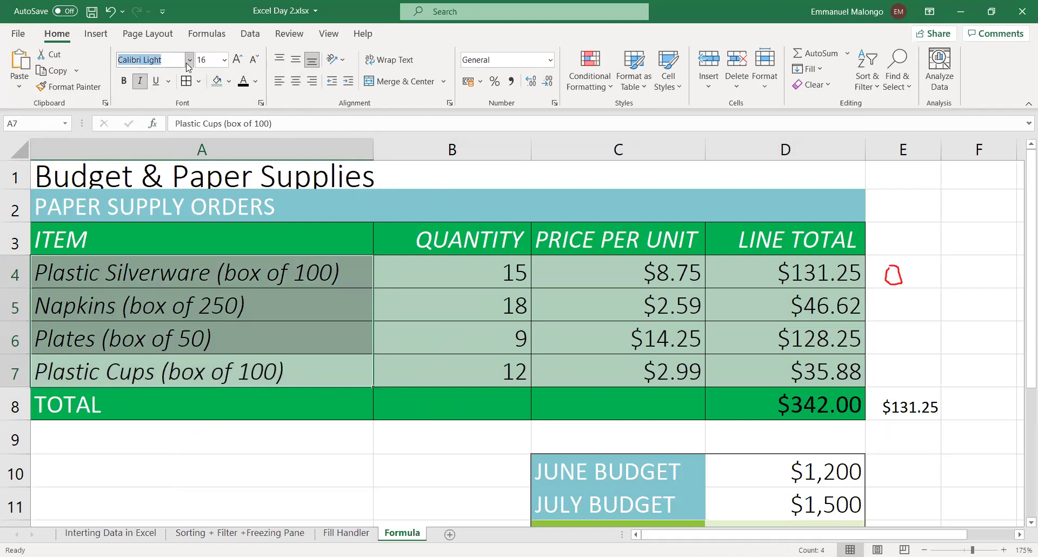
left_click(189, 60)
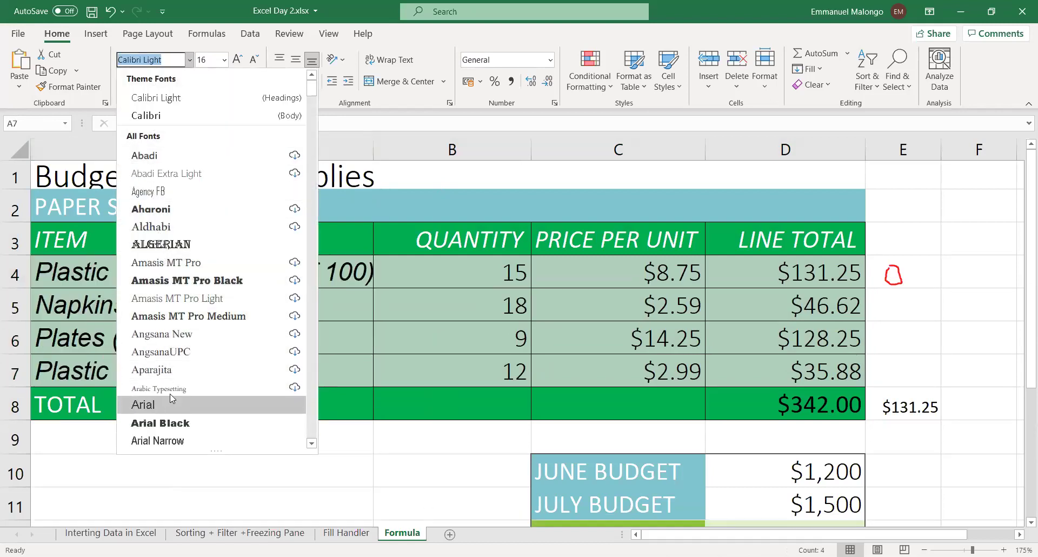
scroll(172, 379, "down", 10)
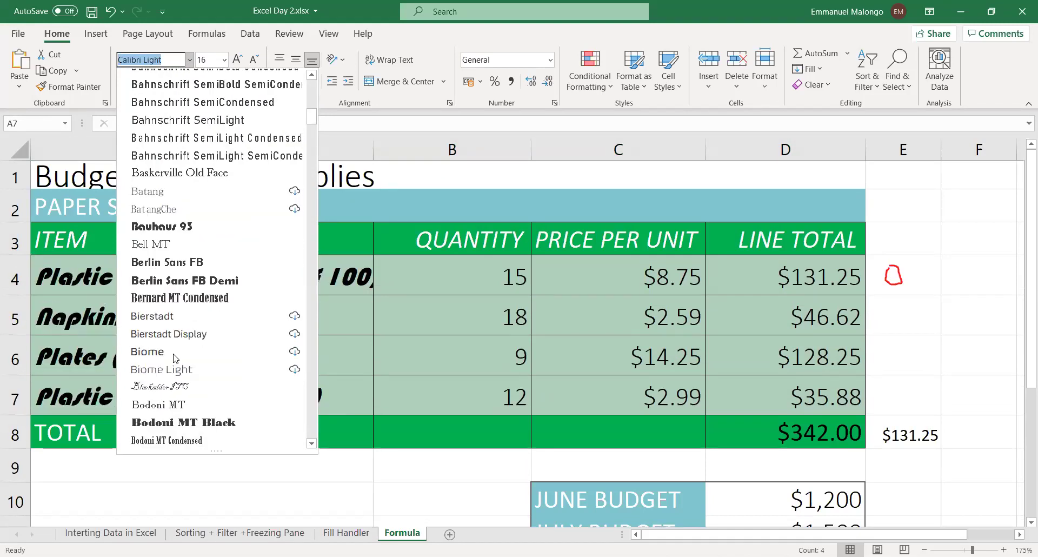
scroll(181, 400, "down", 2)
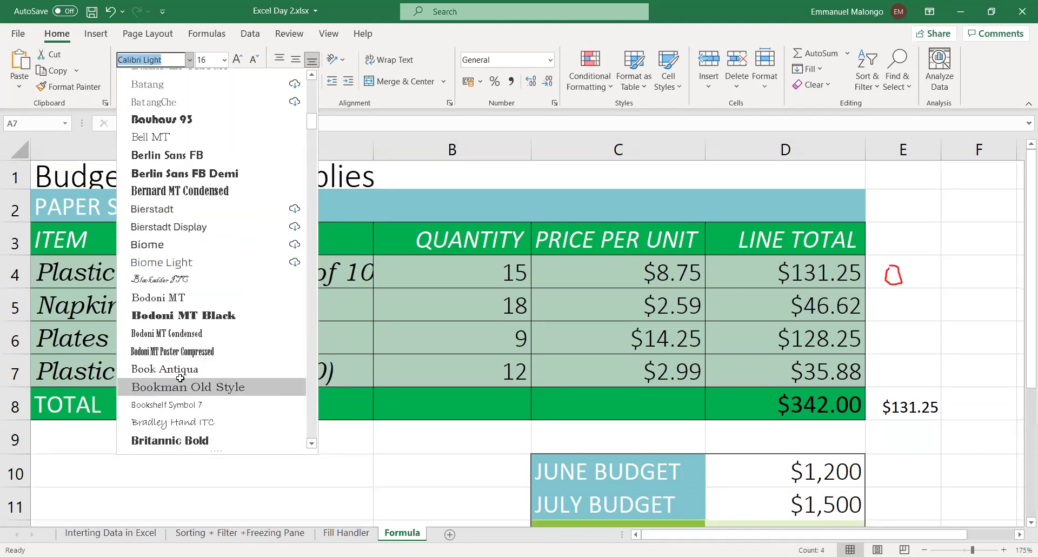
left_click(178, 368)
Italicize the quantities, prices and line totals in B4:D7, and make rows 3 and 4 of the table (A3:D4) bold.
mouse_move(448, 258)
left_mouse_down()
mouse_move(864, 390)
mouse_move(841, 372)
left_mouse_up()
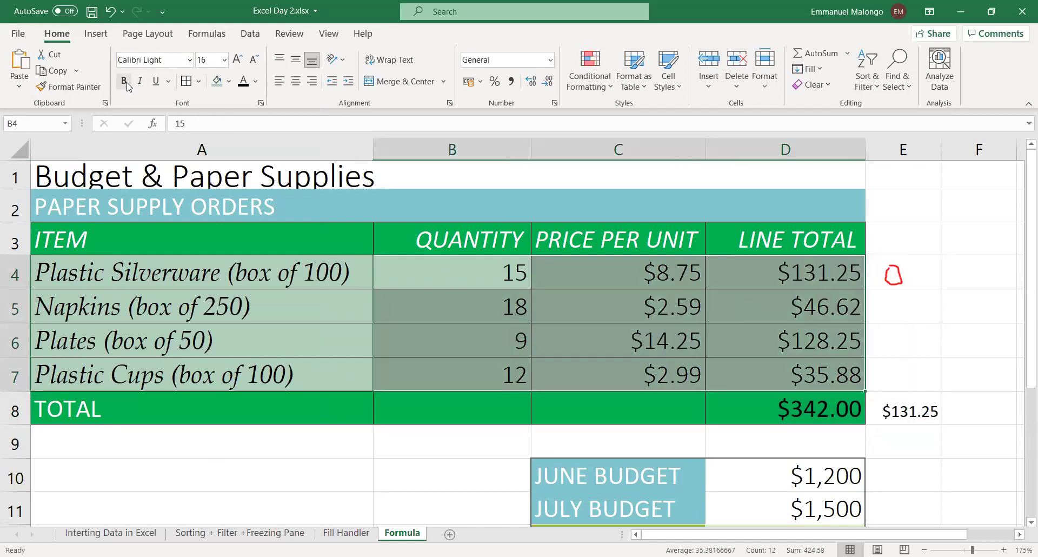
left_click(140, 81)
left_click_drag(49, 249, 757, 270)
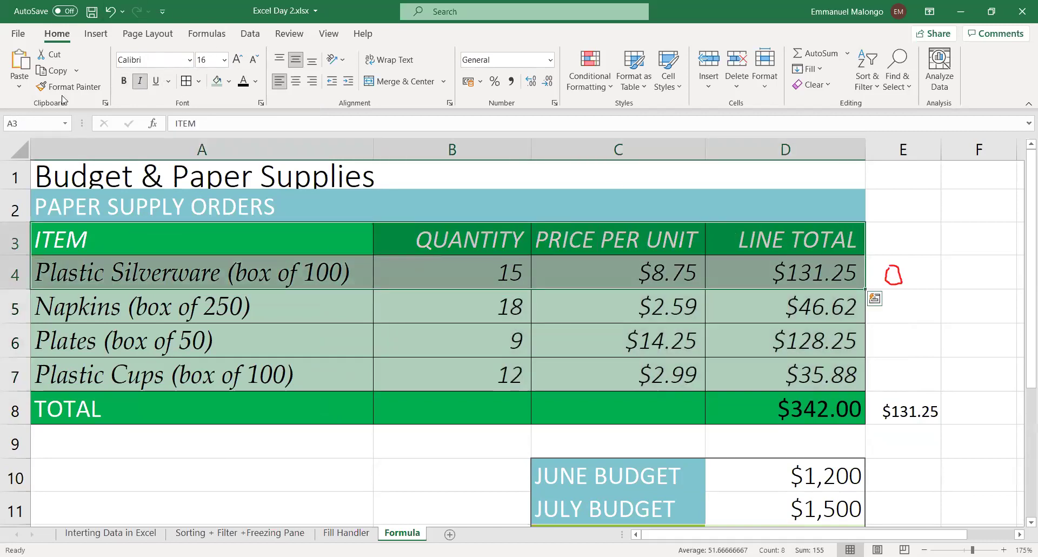
left_click(123, 81)
left_click(311, 290)
left_click(313, 347)
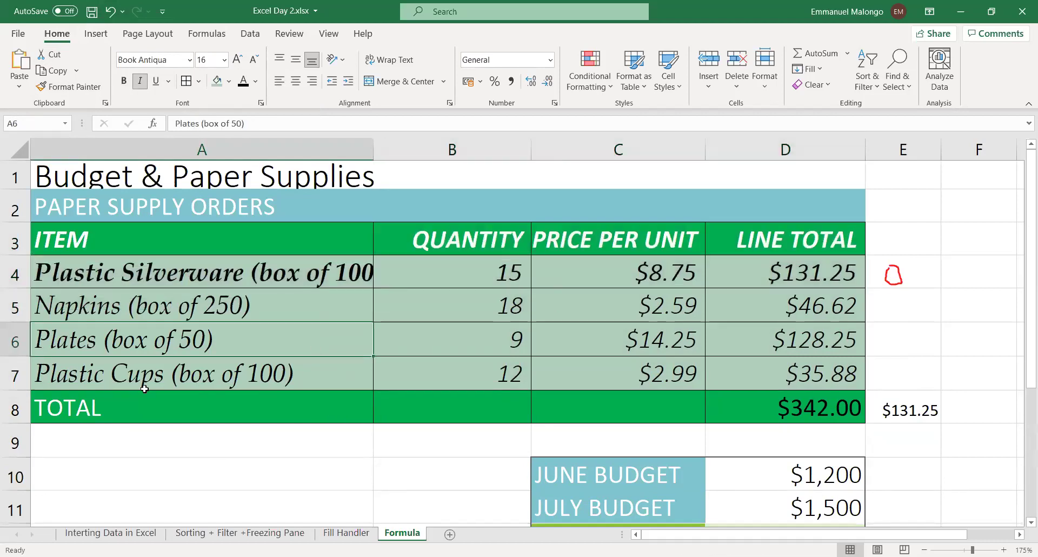
Make the table's TOTAL row, cells A8:D8, bold.
left_click_drag(316, 408, 756, 413)
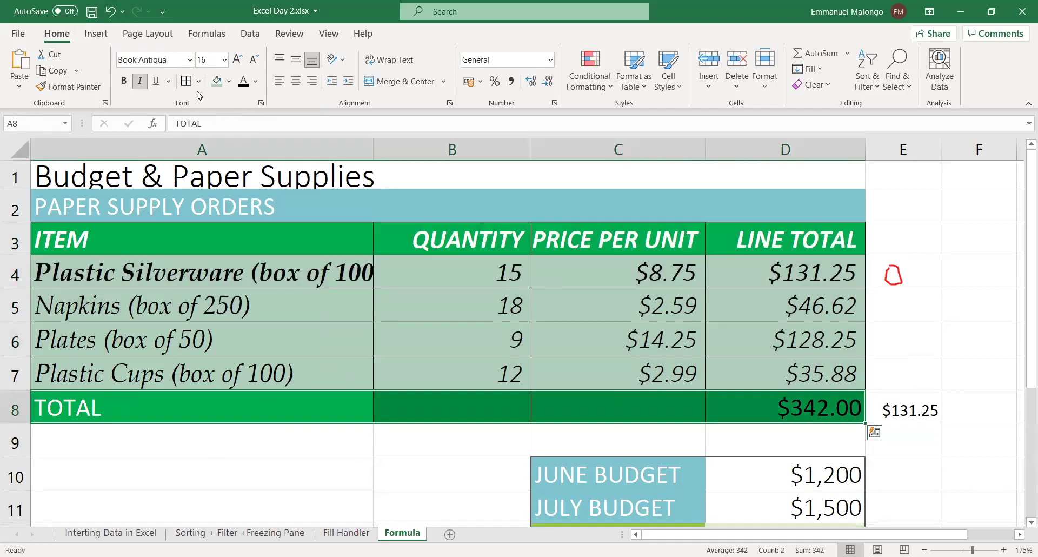
left_click(126, 82)
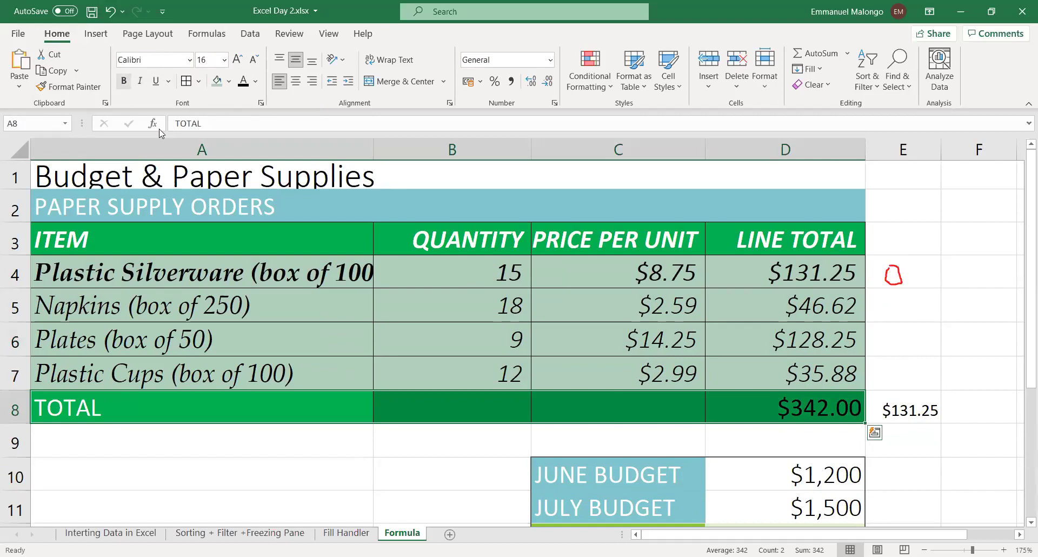
left_click(594, 363)
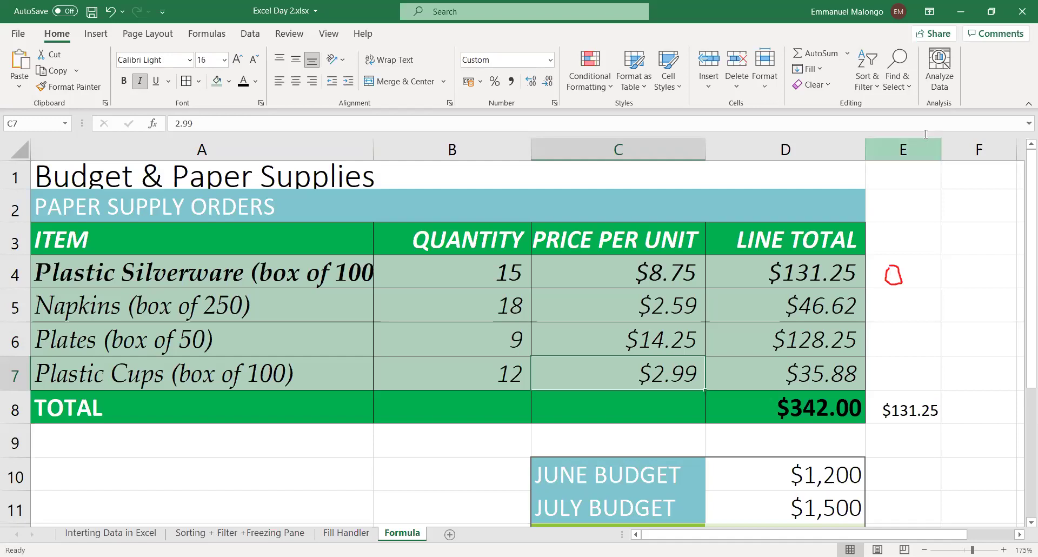
Autofit column A so the bold Plastic Silverware item name fits within its cell.
double_click(373, 147)
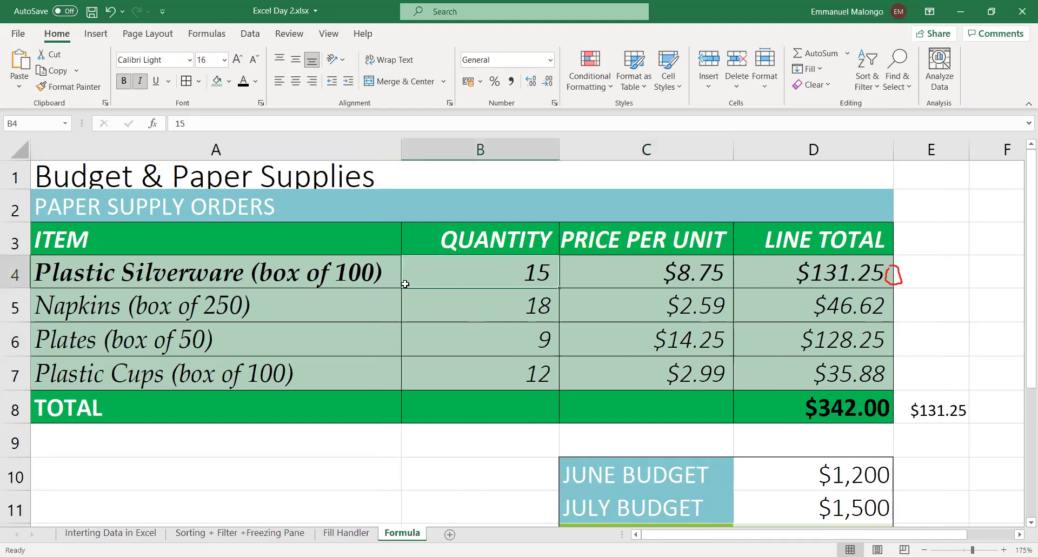
left_click(384, 282)
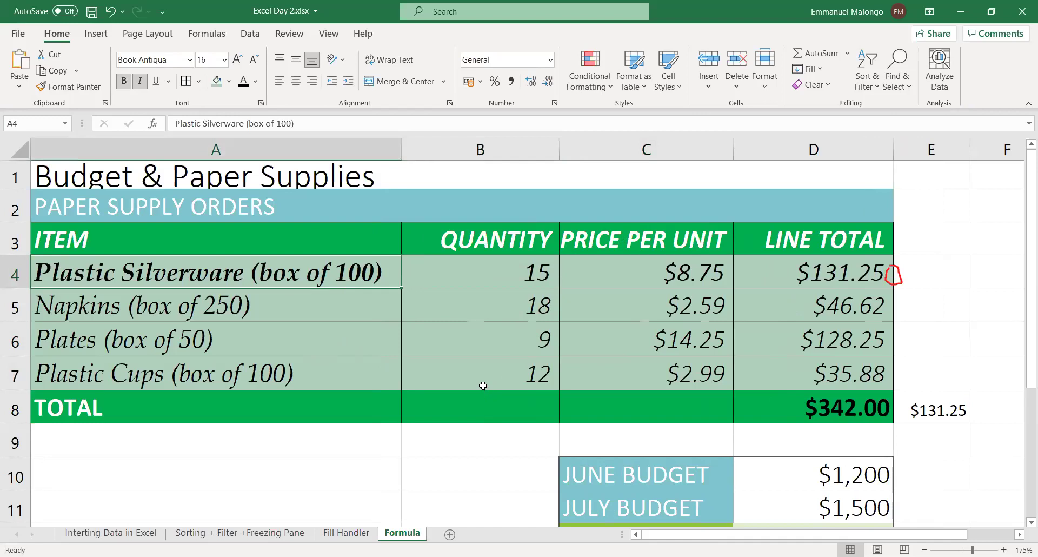
left_click(422, 303)
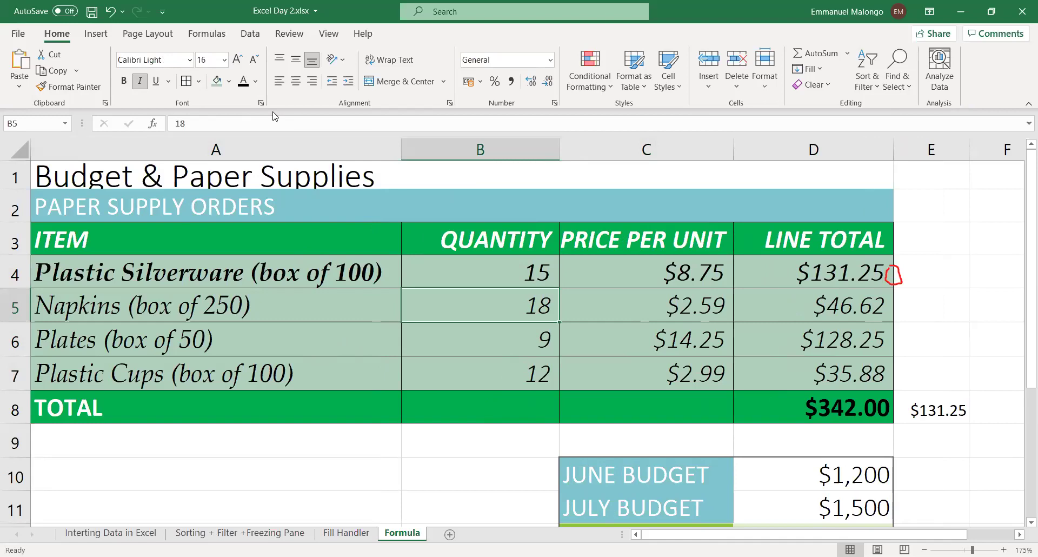
left_click(325, 185)
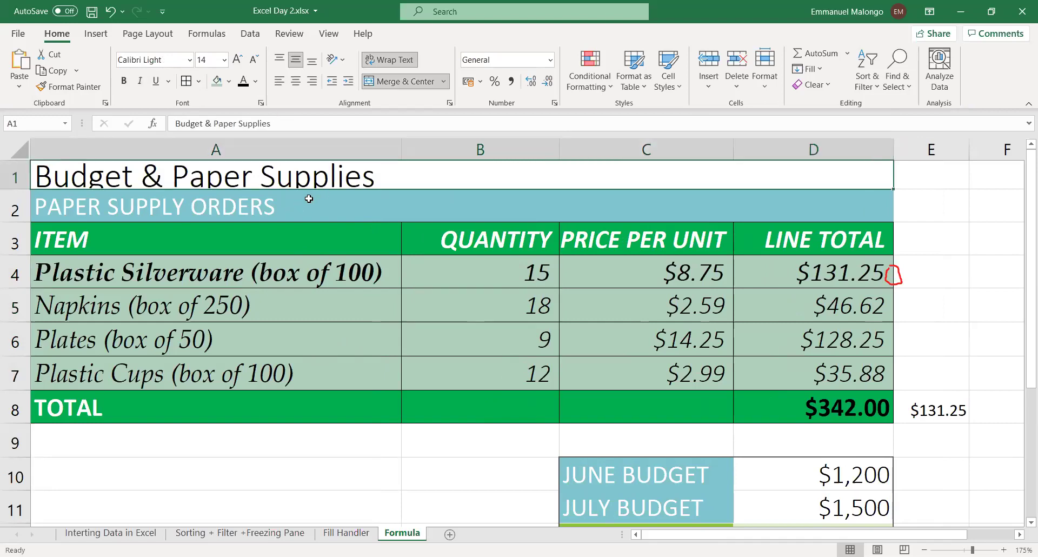
left_click(307, 202)
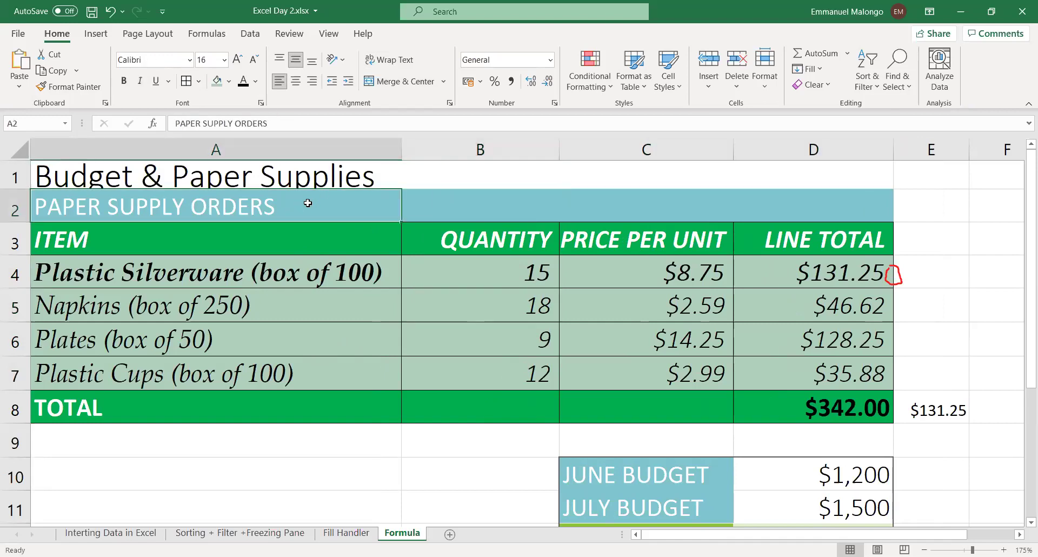
left_click(534, 207)
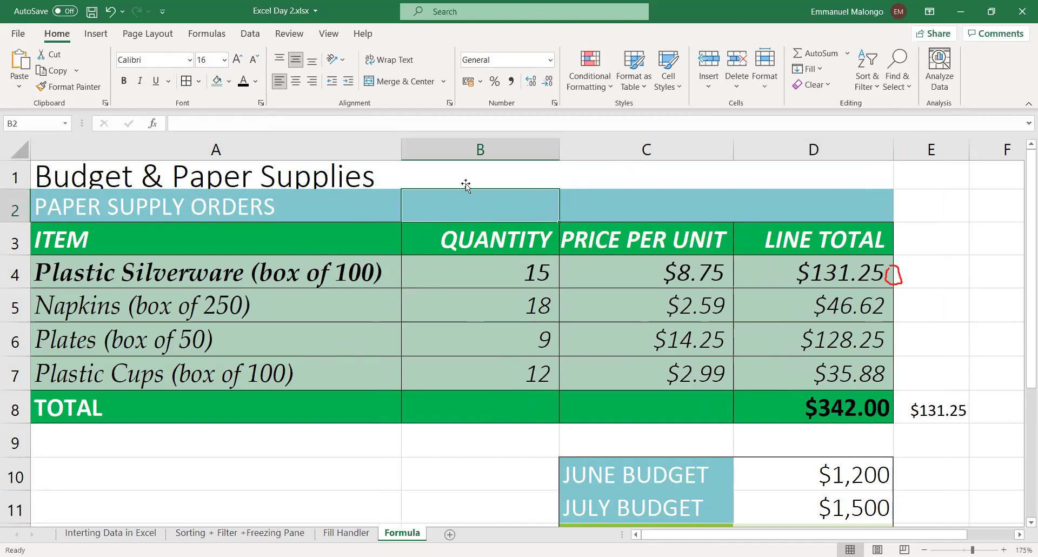
left_click(306, 337)
left_click(367, 273)
left_click(479, 275)
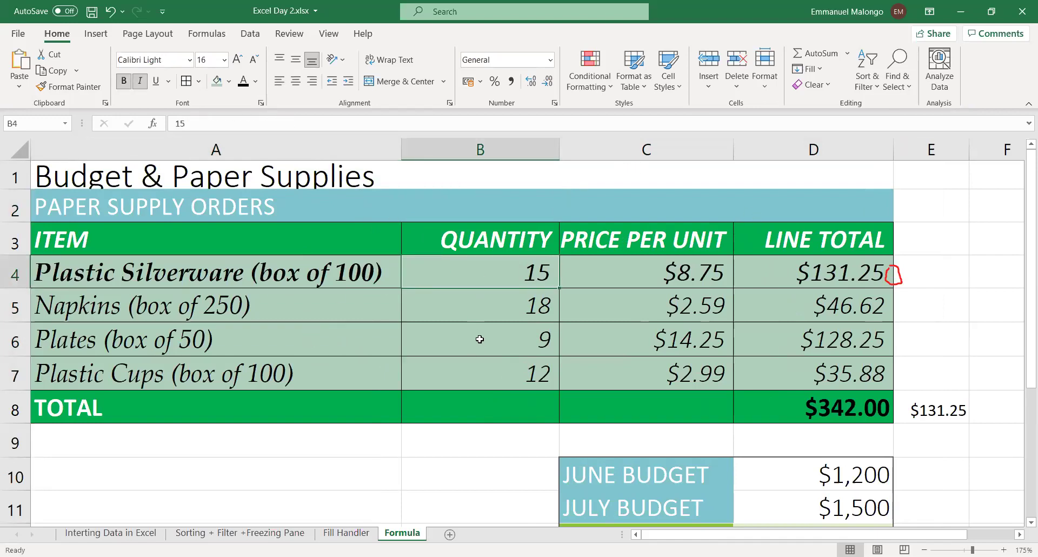
left_click(480, 310)
left_click(489, 268)
left_click(520, 313)
left_click(517, 272)
left_click(487, 305)
left_click(483, 270)
left_click(681, 282)
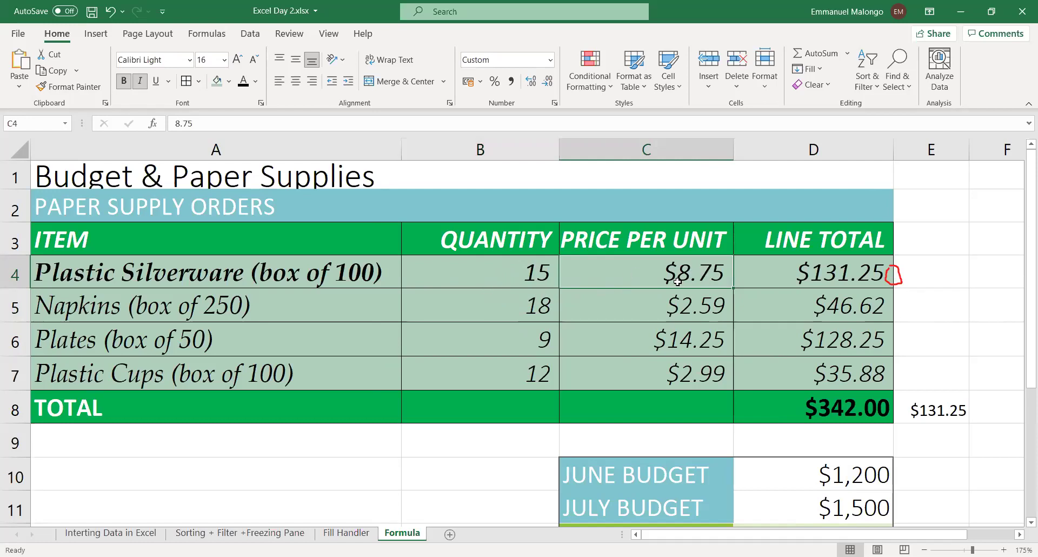
left_click(524, 301)
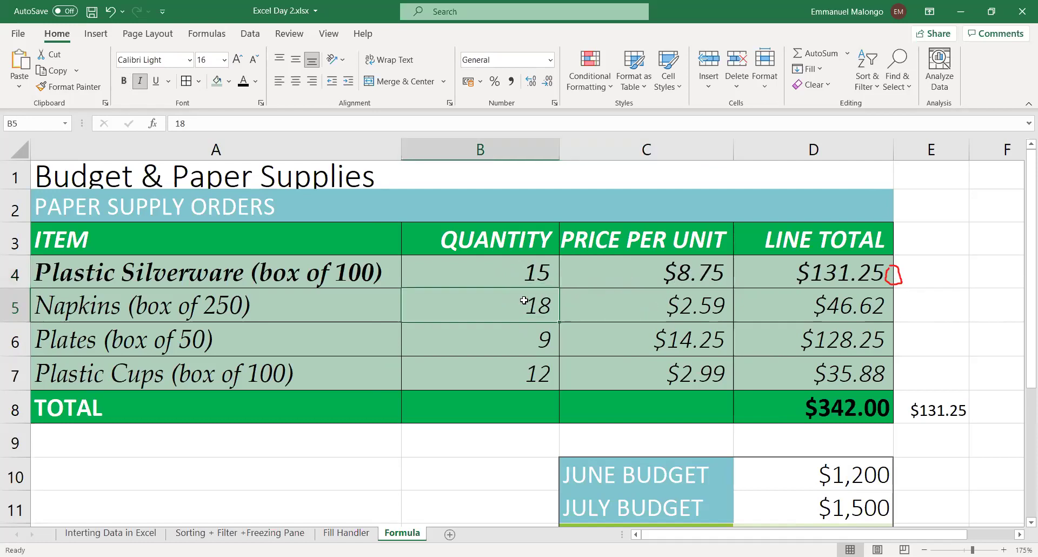
Review the list of number formats available for the Plastic Silverware quantity in B4.
left_click(598, 29)
mouse_move(500, 26)
left_mouse_down()
mouse_move(581, 87)
mouse_move(496, 24)
left_mouse_up()
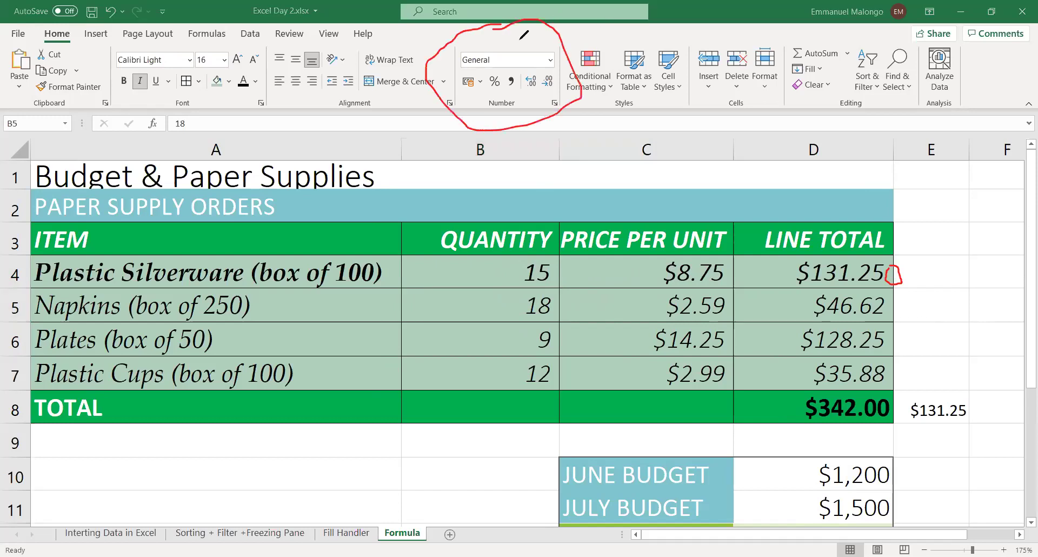
left_click(477, 270)
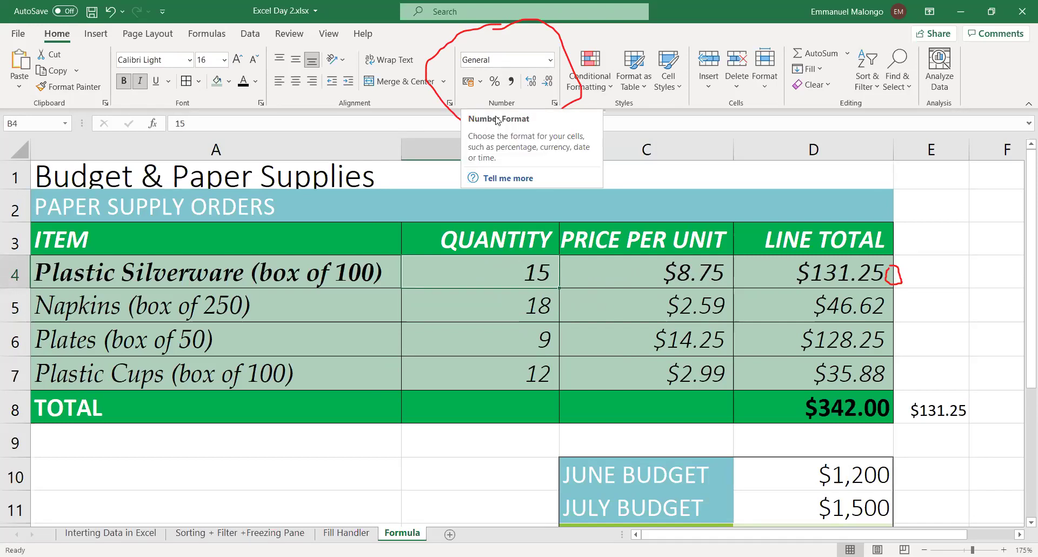
left_click(552, 60)
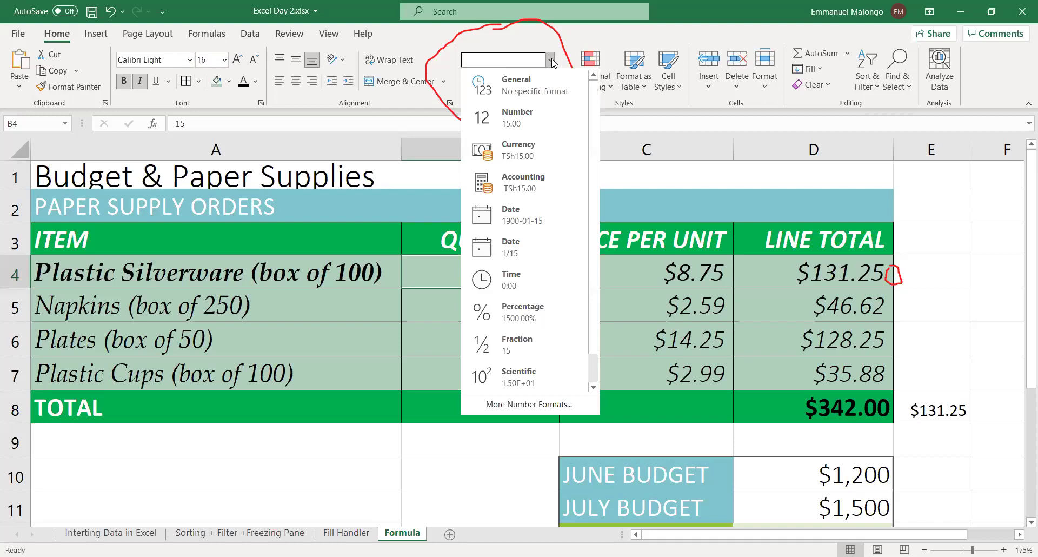
scroll(580, 417, "down", 1)
scroll(563, 373, "down", 1)
scroll(561, 235, "up", 1)
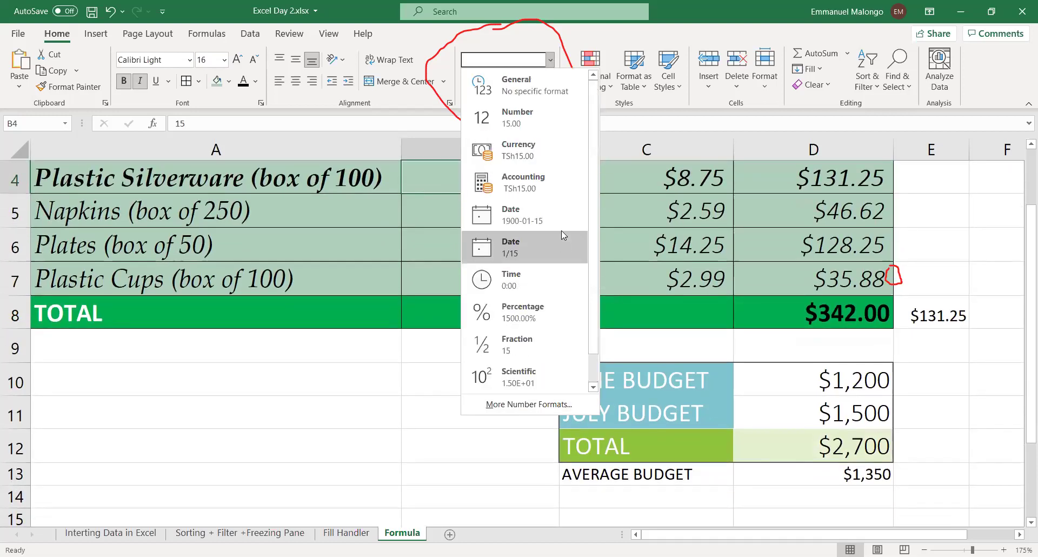
scroll(567, 196, "down", 1)
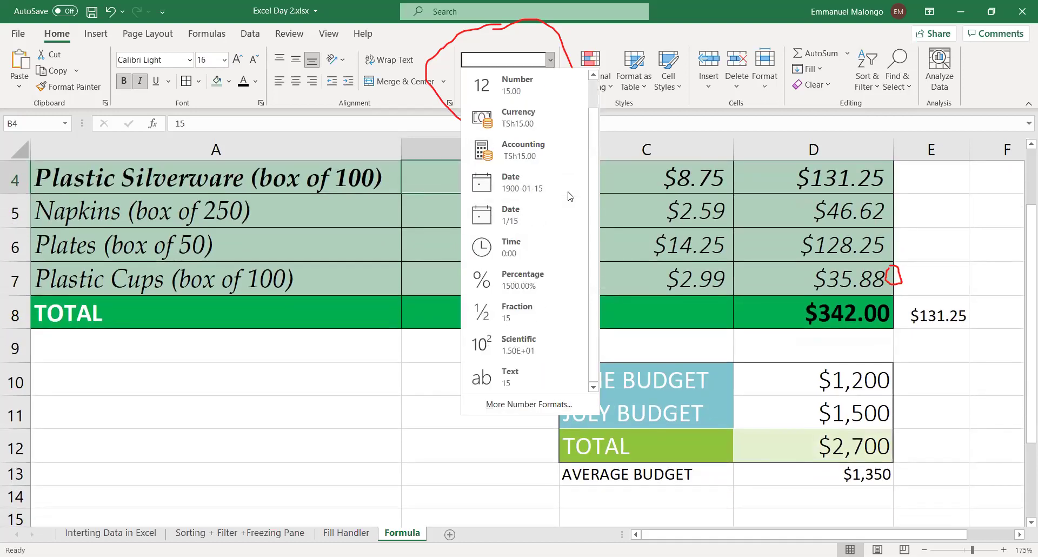
scroll(569, 183, "up", 1)
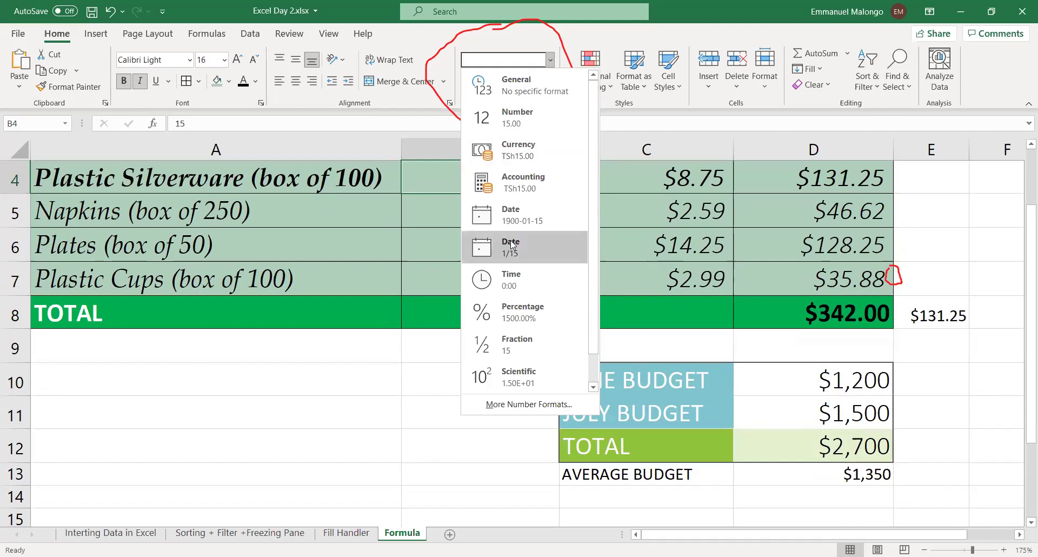
left_click(429, 174)
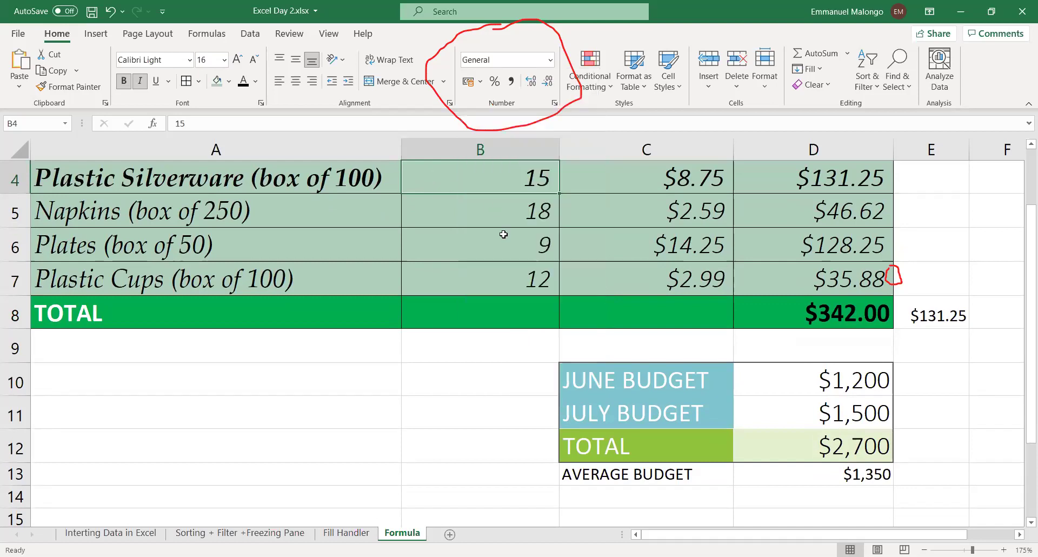
Center the quantities in B4:B7 horizontally within their cells.
left_click(503, 238)
scroll(500, 243, "up", 1)
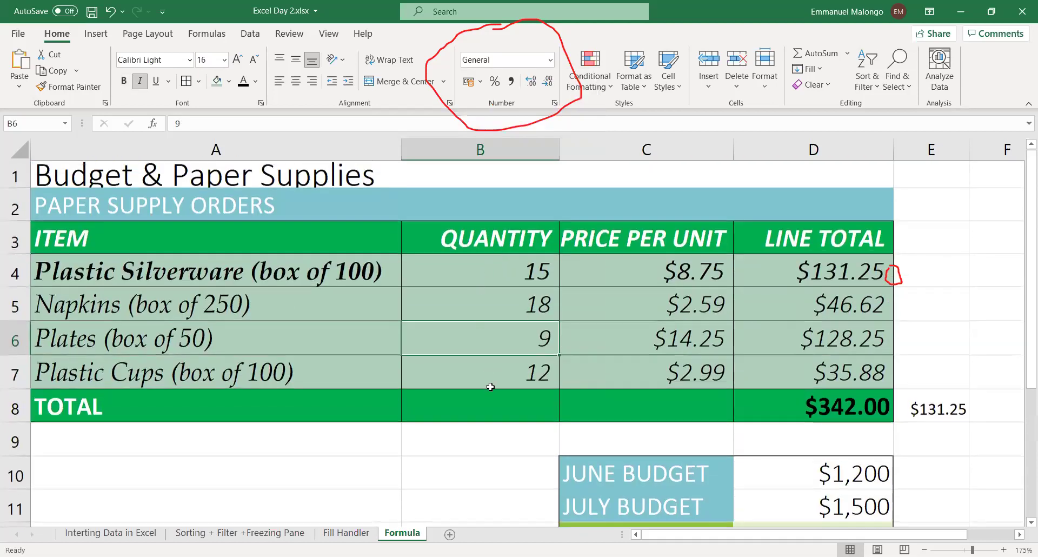
left_click_drag(486, 272, 489, 385)
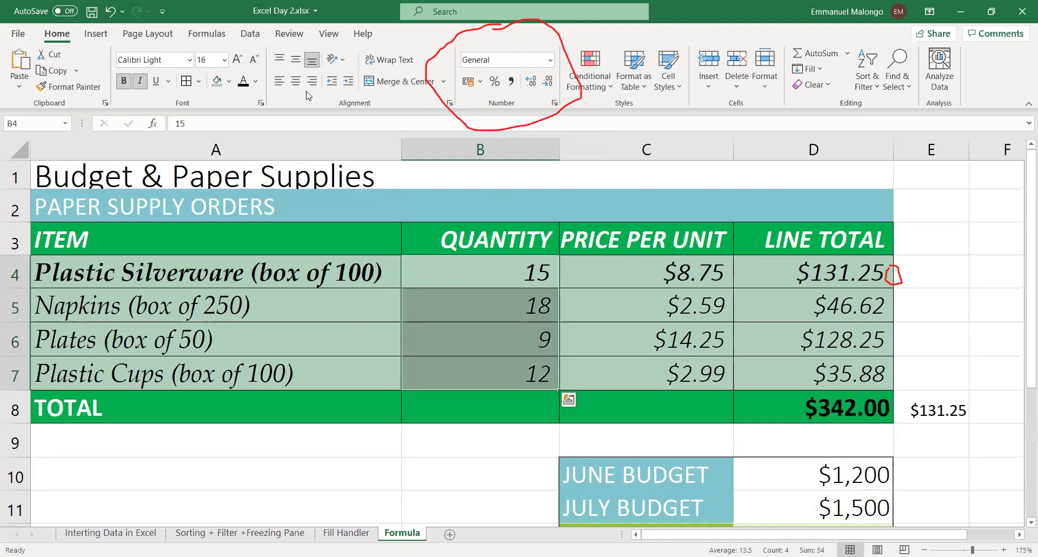
left_click(279, 80)
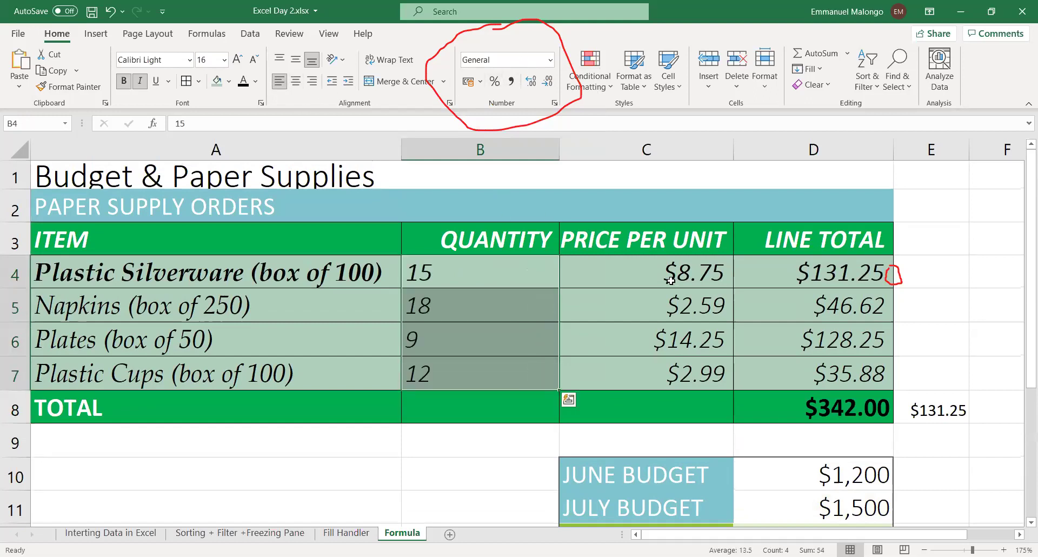
left_click(295, 80)
Apply the Accounting number format to the unit prices in C4:C7.
left_click(658, 282)
left_click_drag(657, 282, 668, 372)
left_click(547, 59)
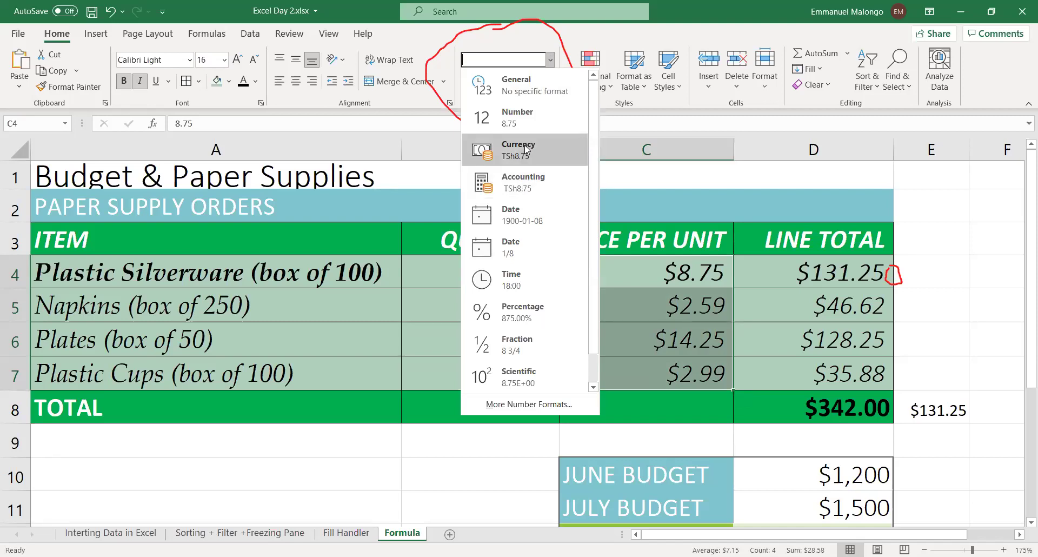
left_click(524, 181)
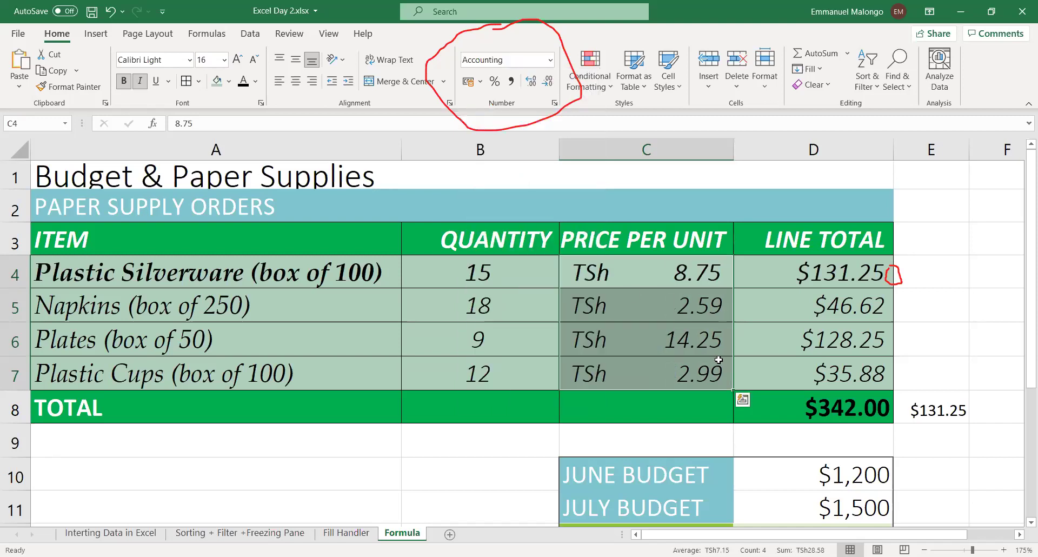
Examine how the Accounting format displays the unit prices in C4:C7 and which other number formats are available.
left_click(678, 326)
left_click(618, 274)
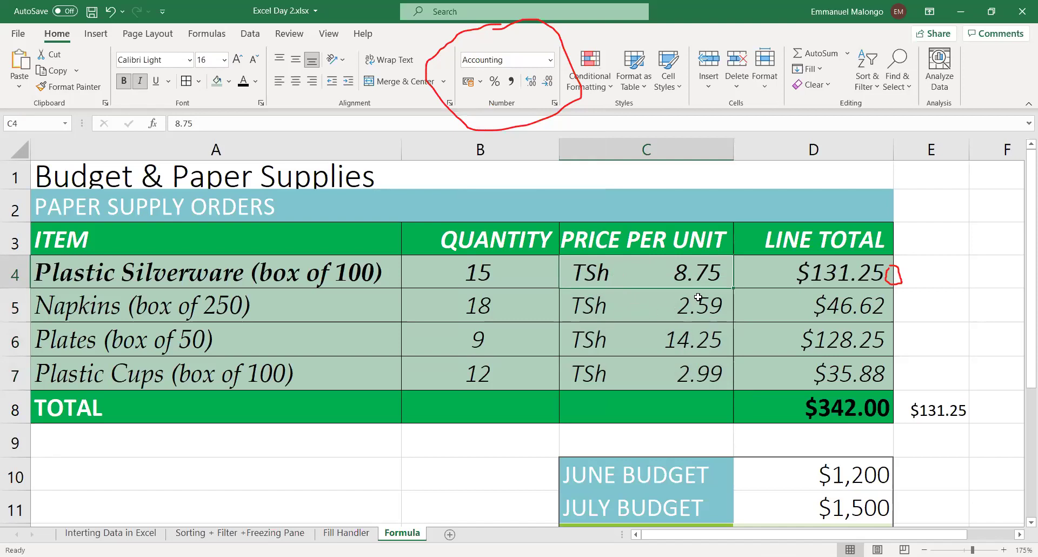
left_click(635, 313)
left_click(633, 345)
left_click(664, 374)
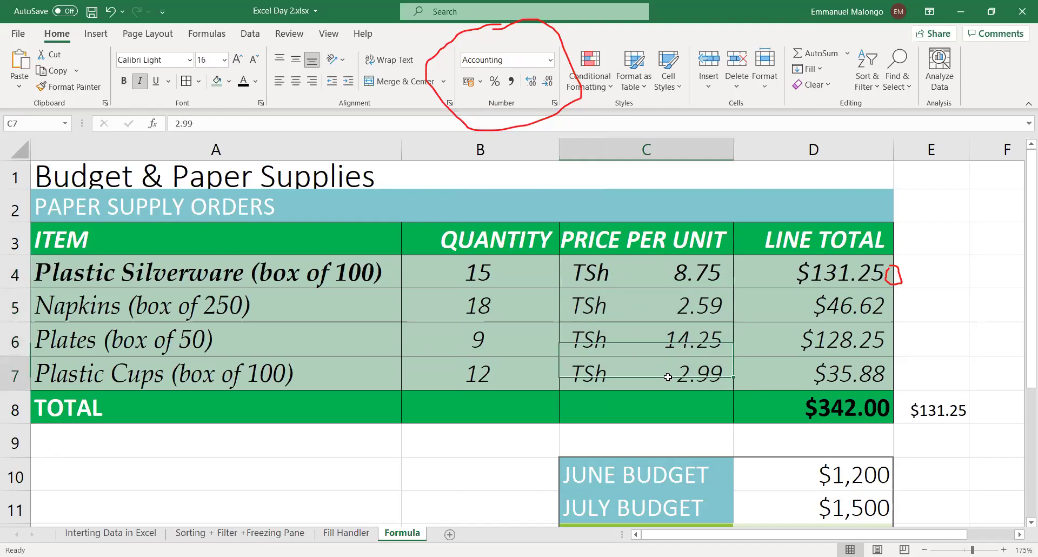
left_click(643, 271)
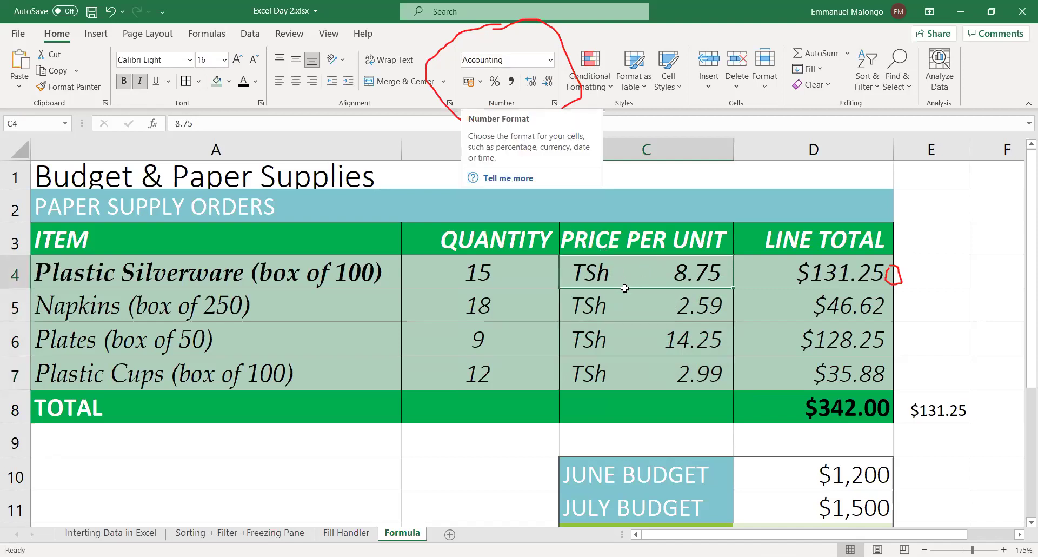
left_click_drag(640, 284, 638, 365)
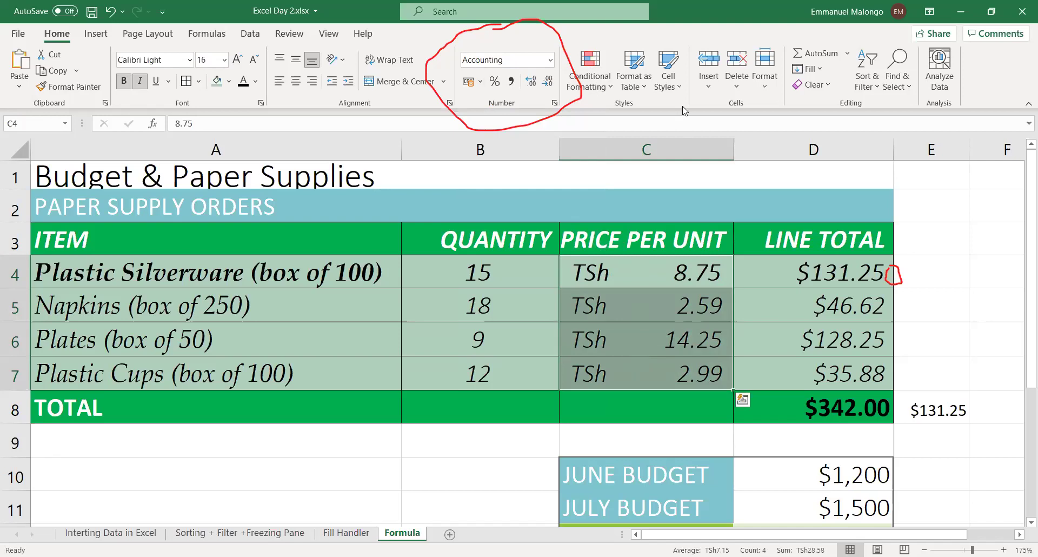
left_click(550, 61)
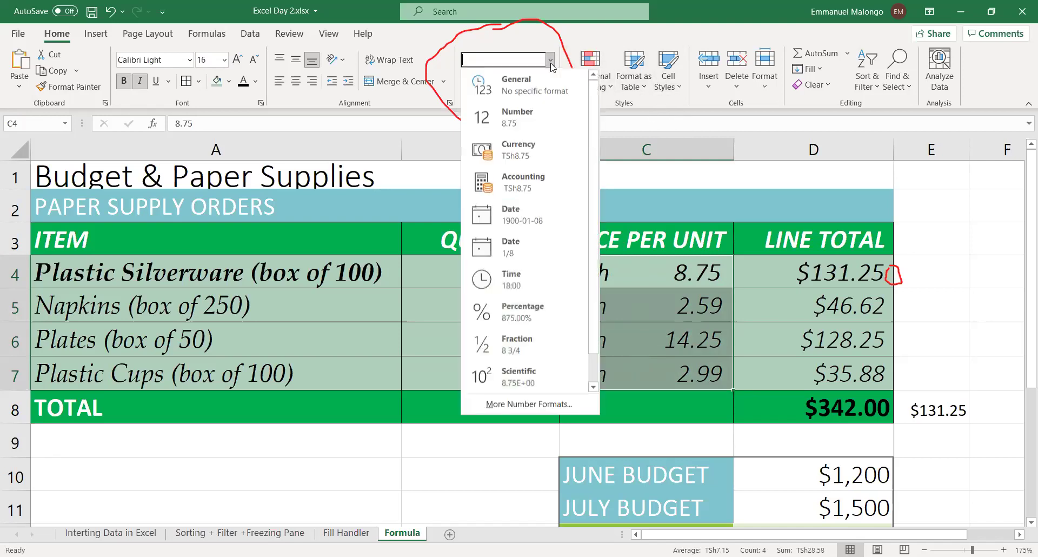
Change the header in C3 to PRICE PER UNIT(Tshs) and widen column C so the whole header fits.
left_click(690, 248)
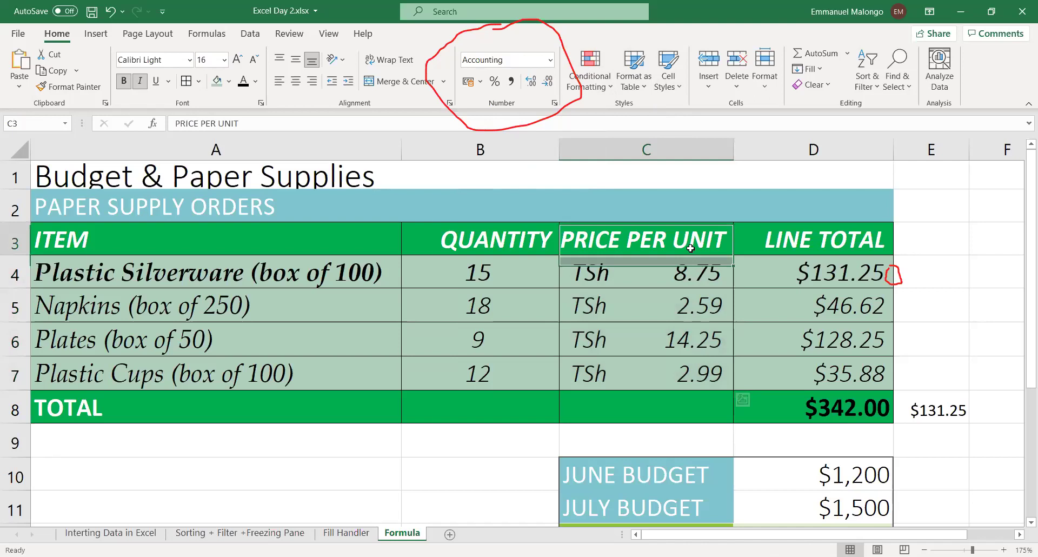
double_click(690, 248)
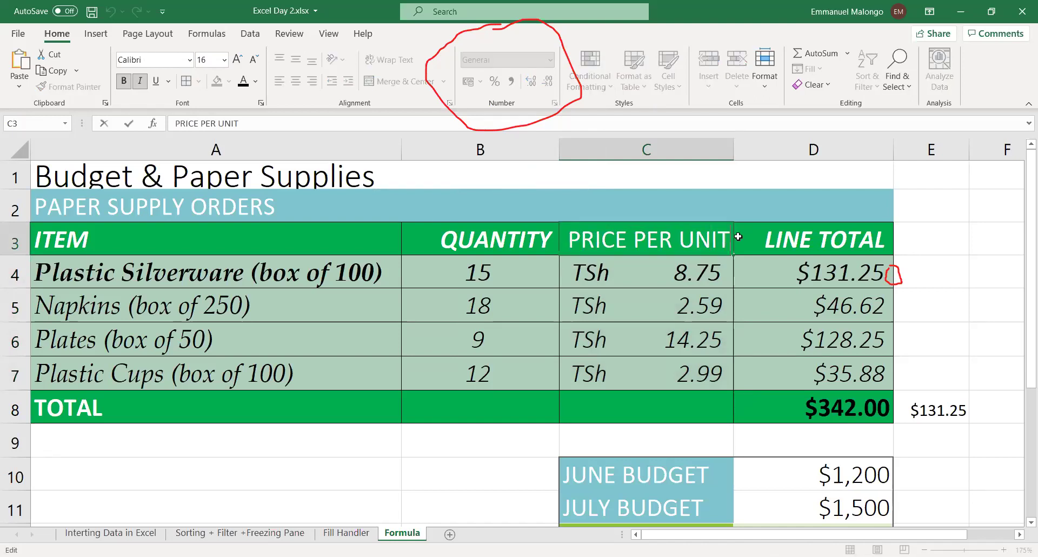
type("(TR")
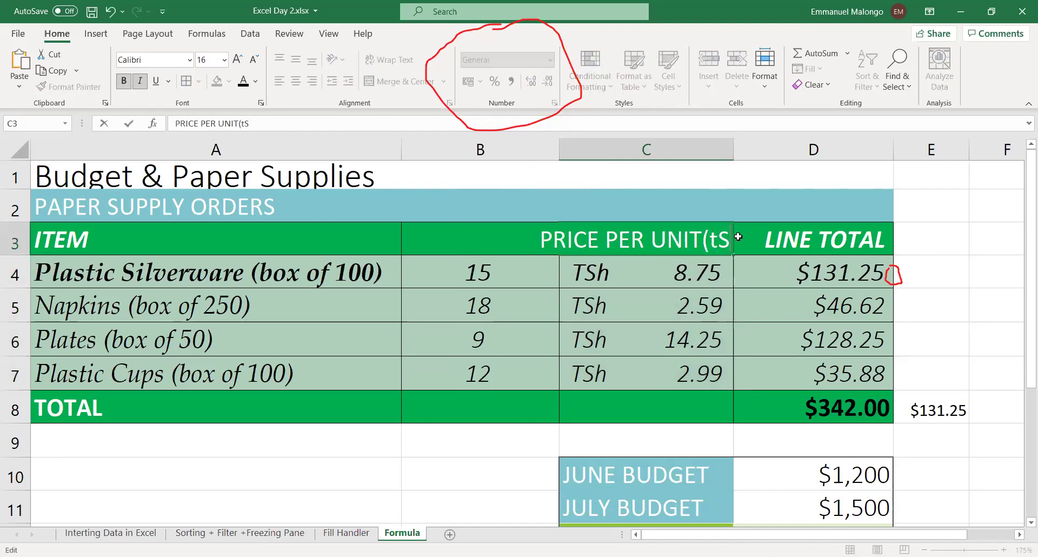
key("BackSpace")
type("sh")
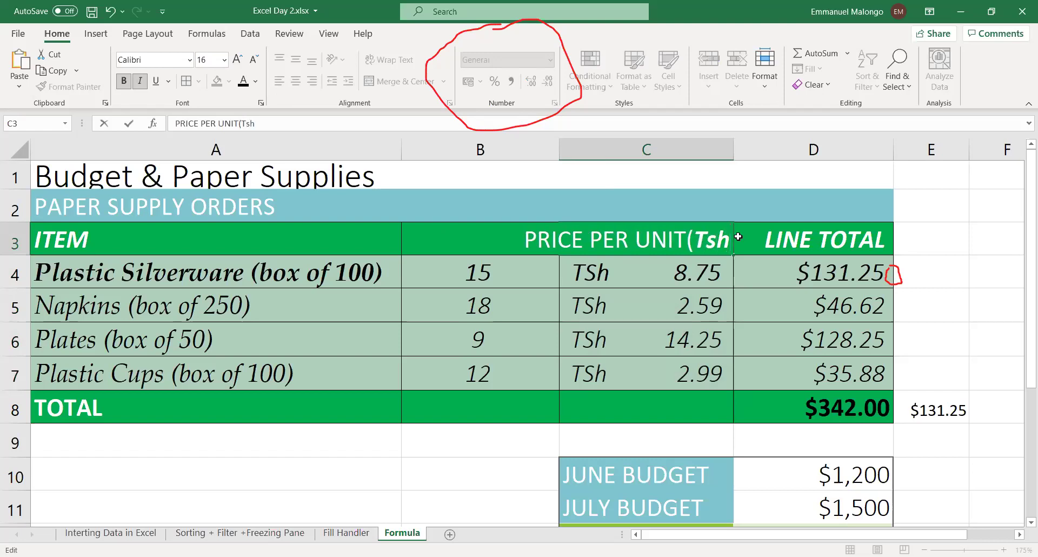
type("s")
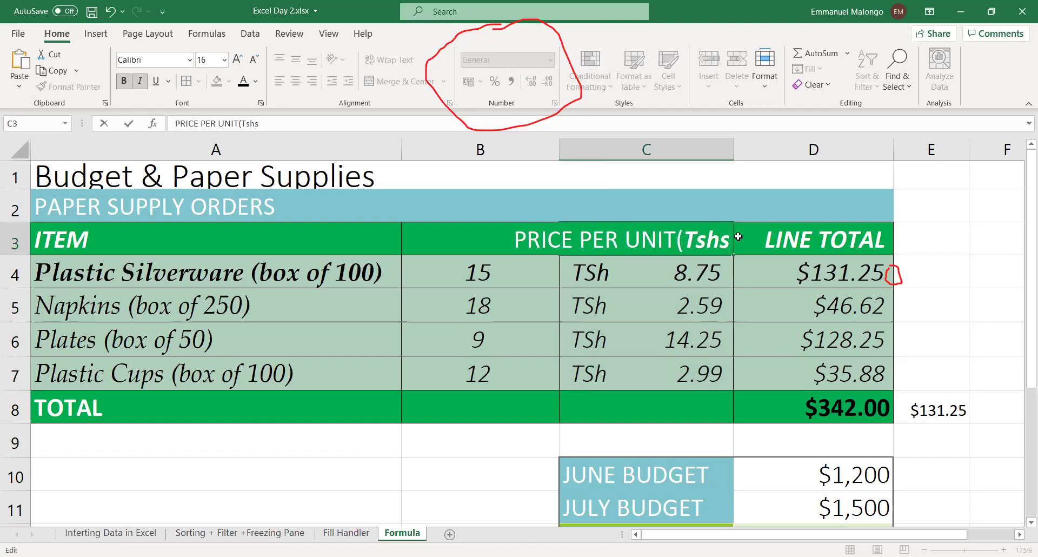
type(")")
left_click(813, 305)
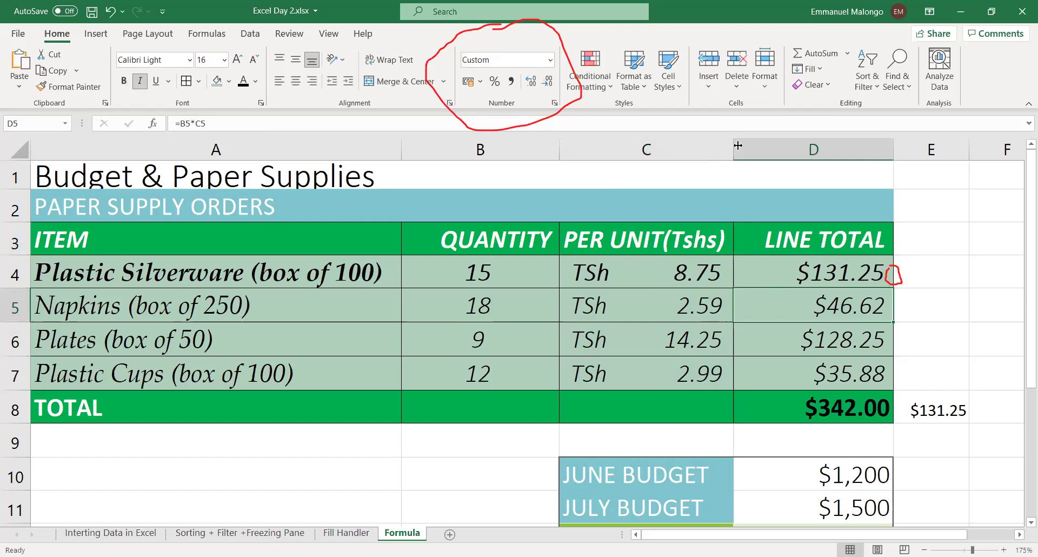
left_click_drag(737, 145, 809, 145)
left_click(642, 274)
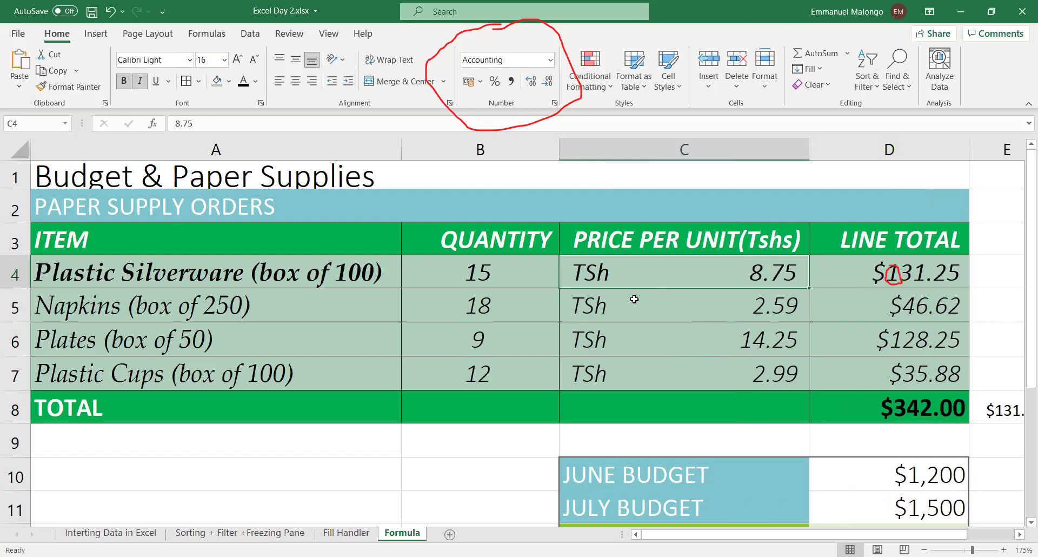
Change the header in D3 to LINE TOTAL(USD).
left_click(768, 244)
double_click(949, 247)
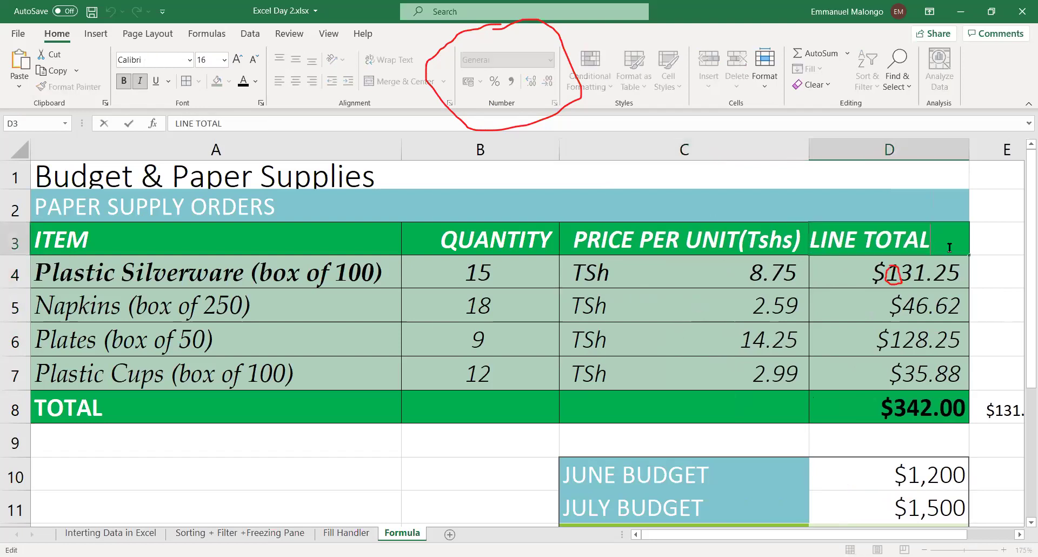
type("(us")
key("BackSpace")
key("BackSpace")
type("U")
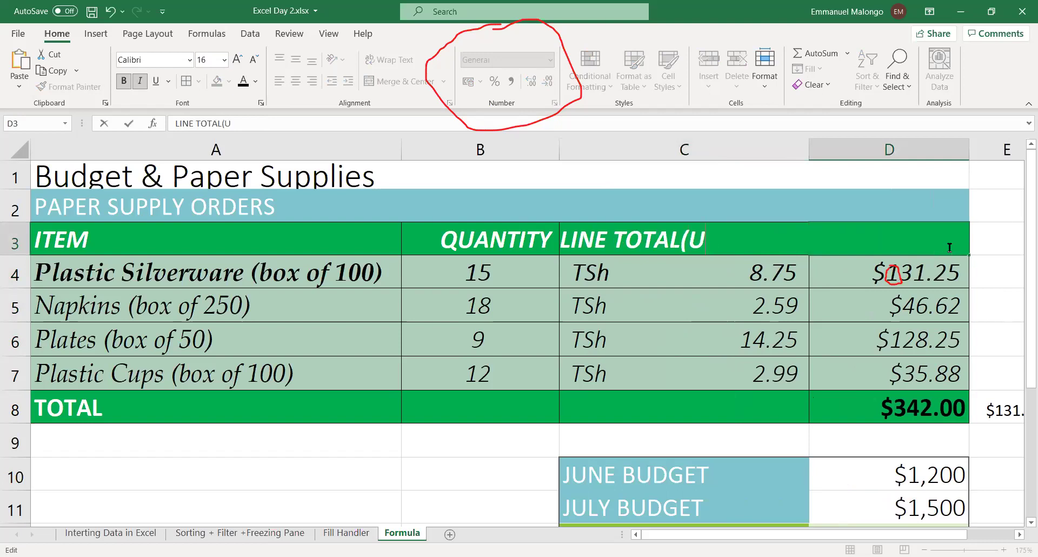
type("SD)")
Set the number format of the unit prices in C4:C7 to General.
left_click(697, 268)
left_click_drag(699, 266, 686, 373)
left_click(550, 60)
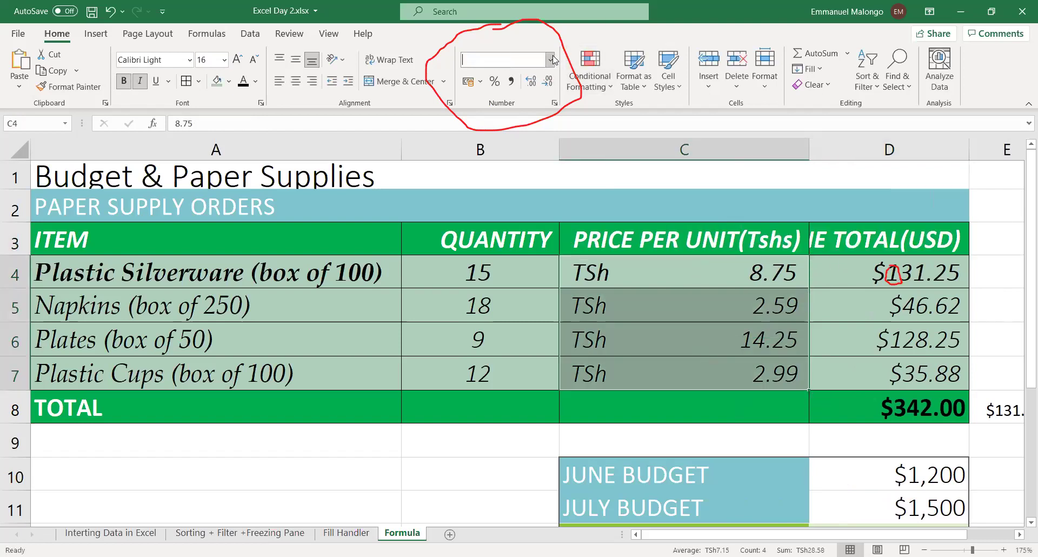
left_click(521, 82)
left_click(719, 339)
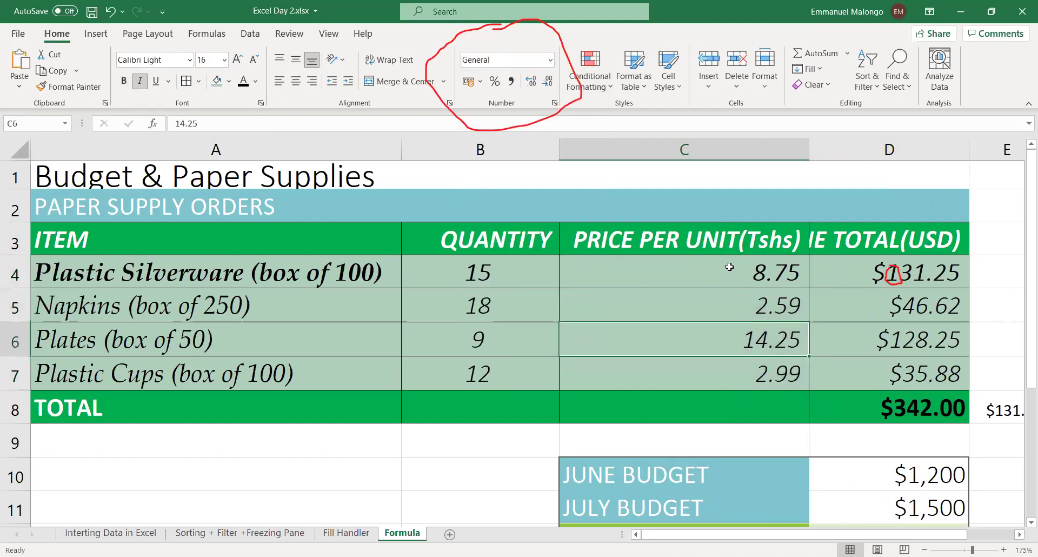
Replace the Plastic Silverware unit price in C4 with 23000.
left_click_drag(729, 266, 758, 368)
key("BackSpace")
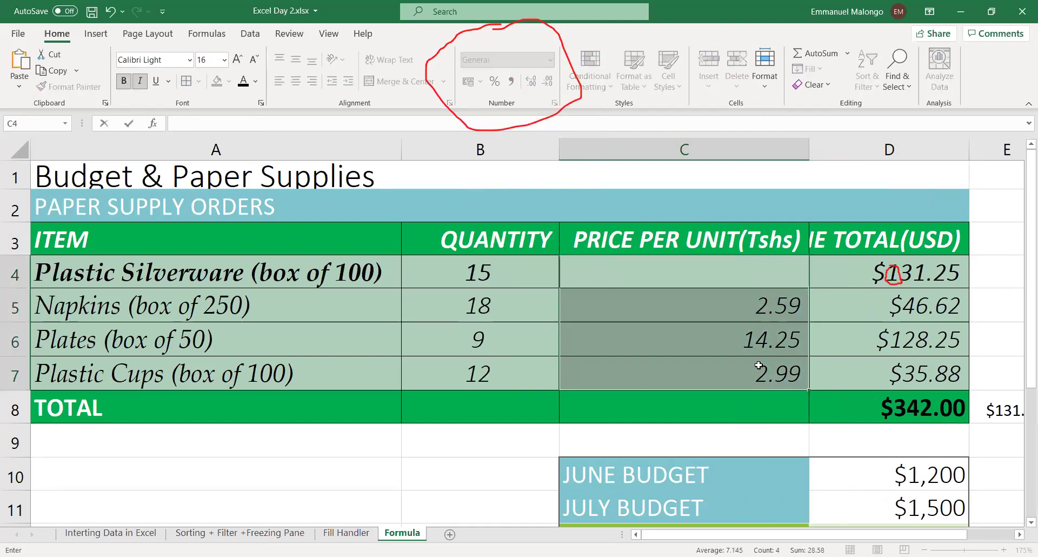
type("23000")
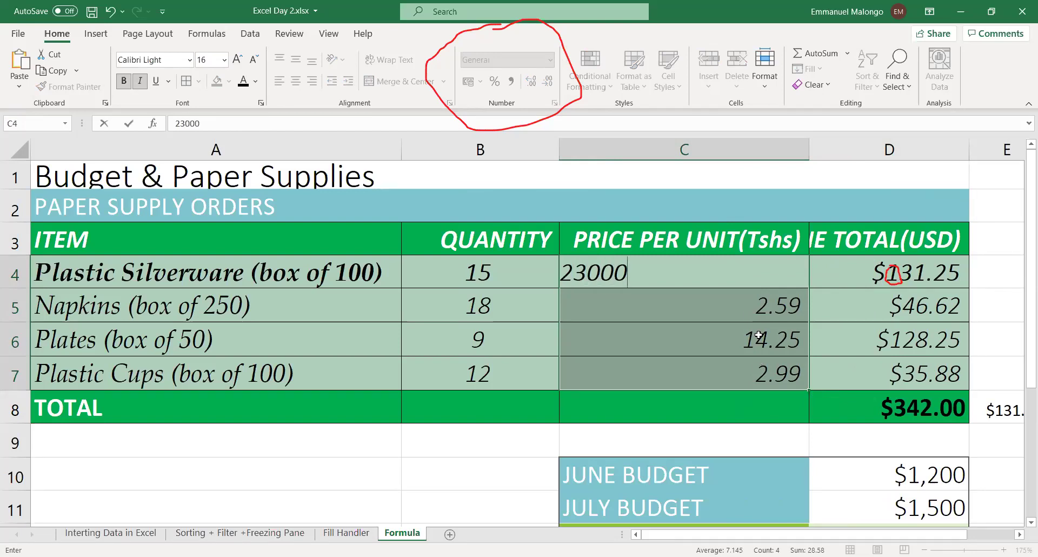
Replace the Napkins unit price in C5 with 45000.
left_click(746, 301)
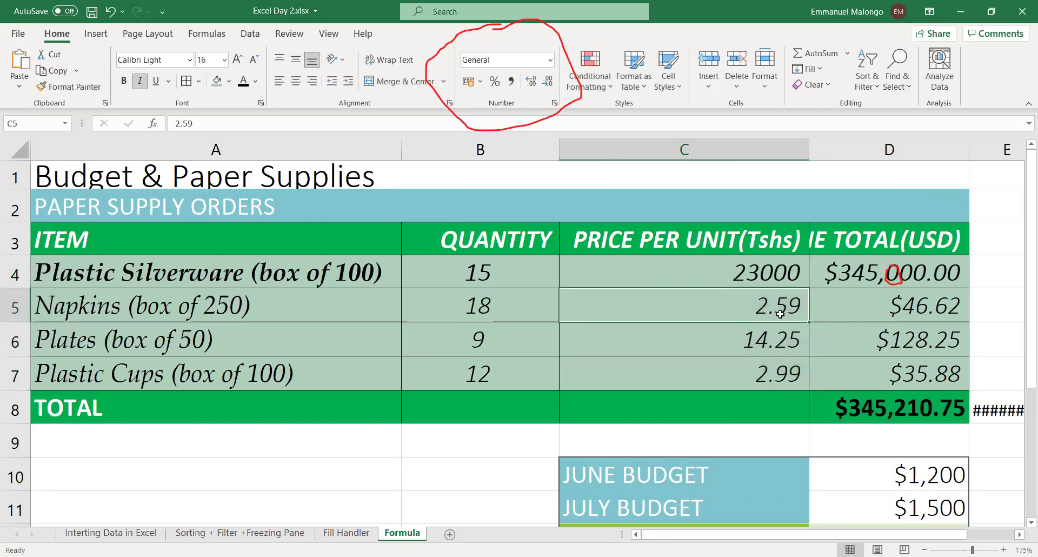
type("450000")
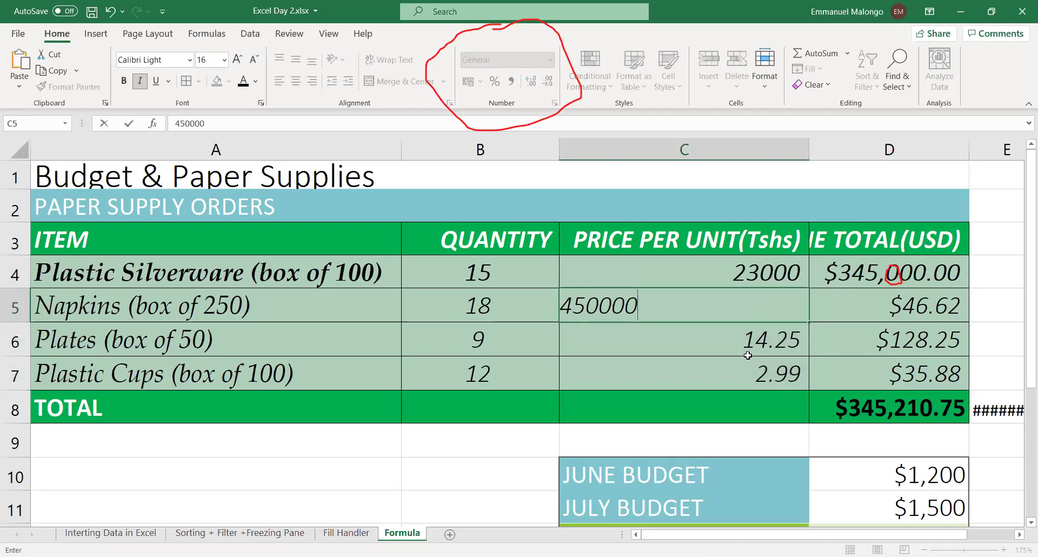
key("Return")
double_click(715, 304)
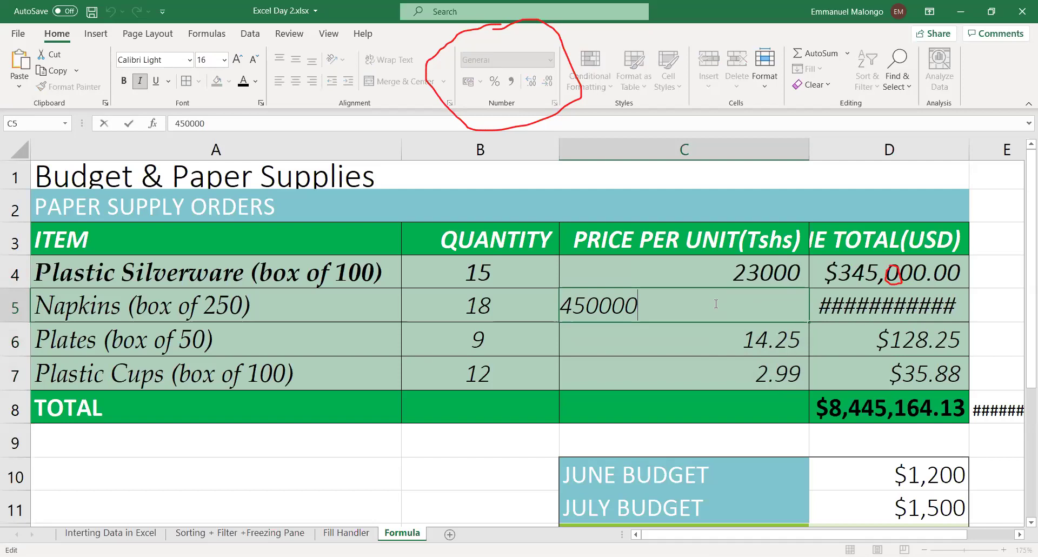
key("BackSpace")
Set the unit price of Plates in C6 to 50000 and of Plastic Cups in C7 to 35000.
left_click(653, 333)
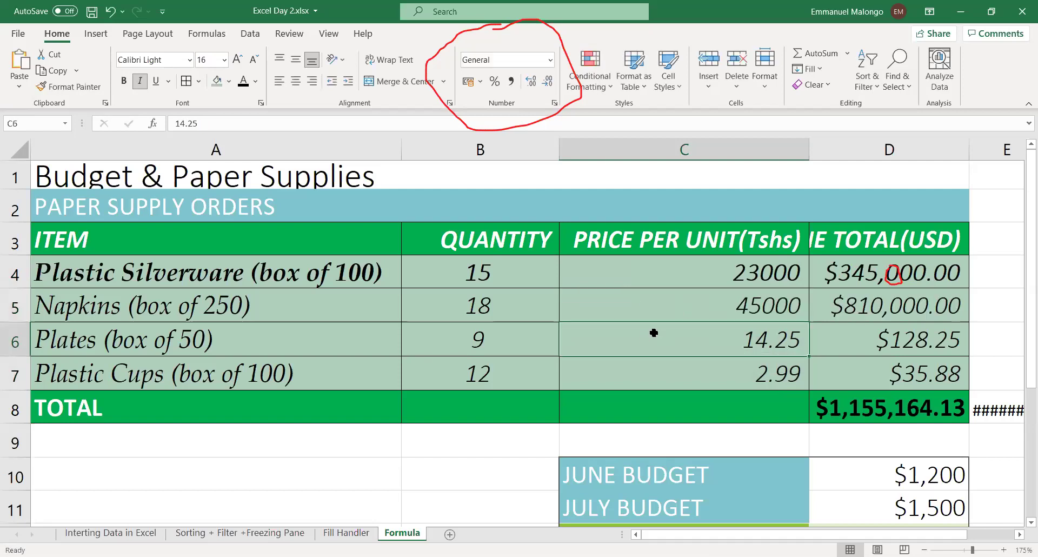
type("50000")
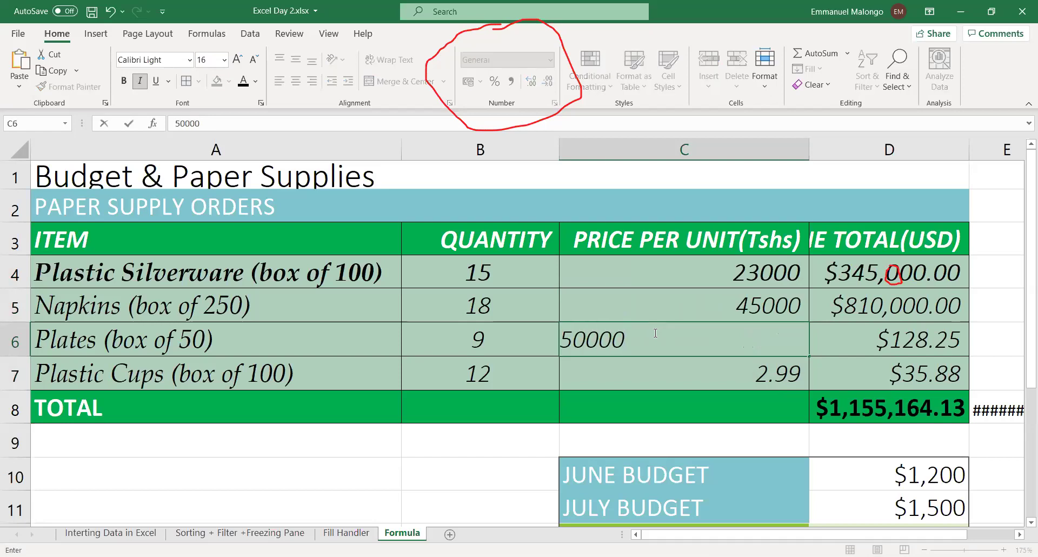
left_click(630, 371)
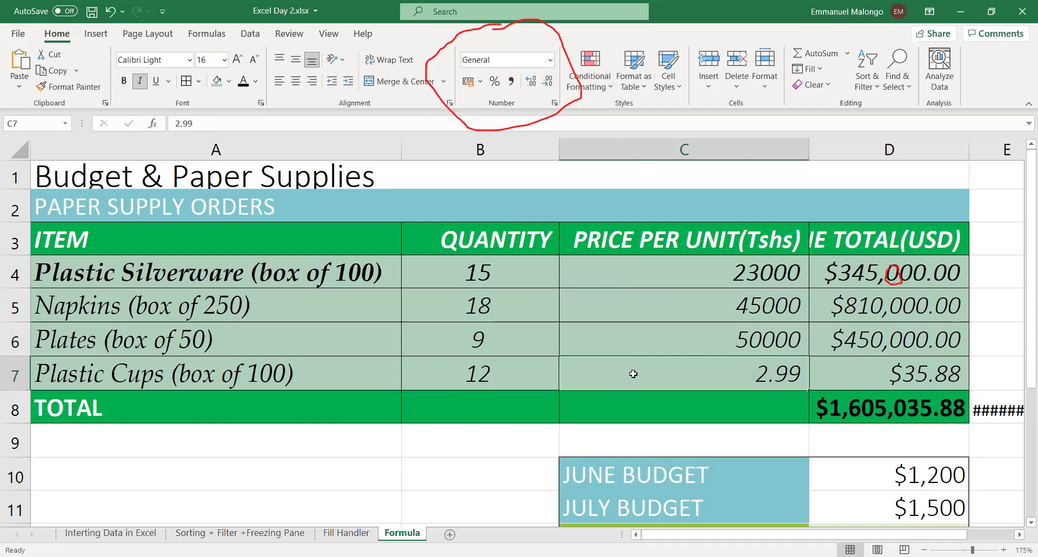
type("35000")
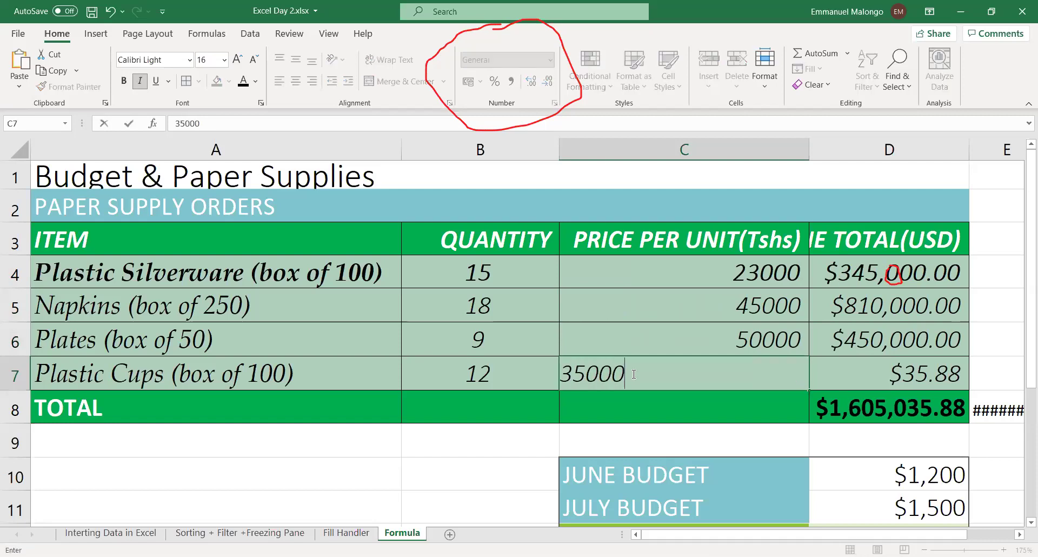
left_click(806, 324)
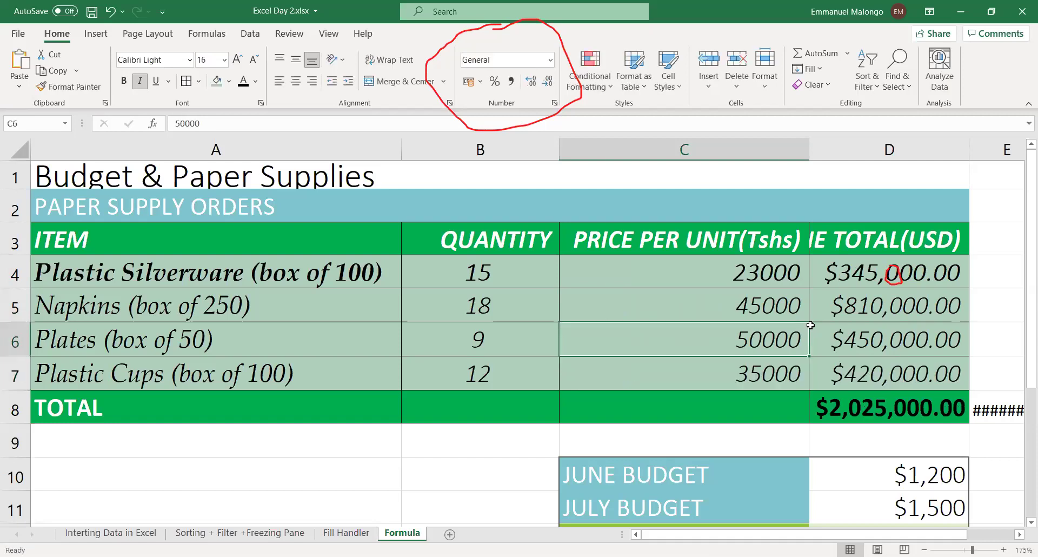
left_click(922, 275)
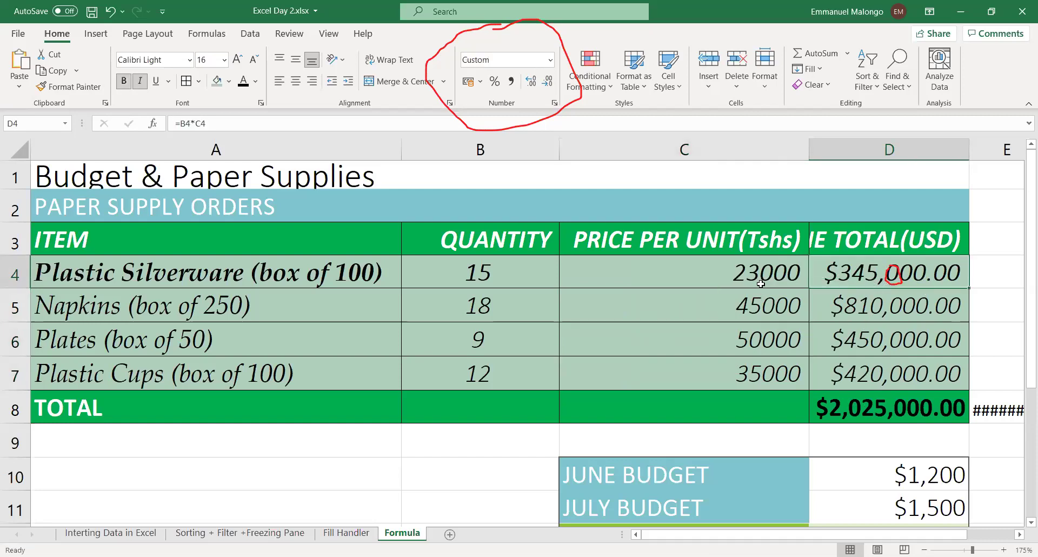
left_click_drag(748, 277, 732, 365)
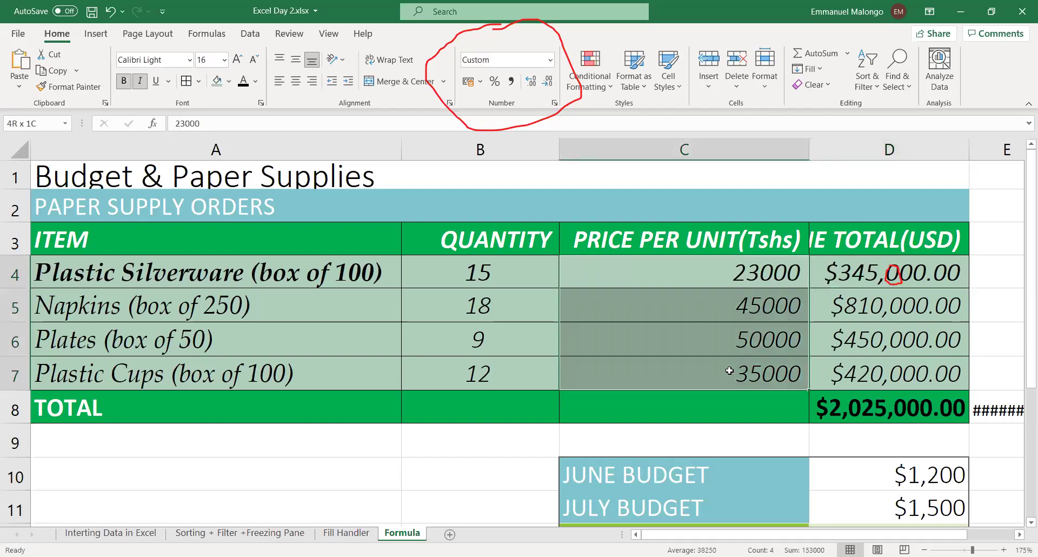
left_click(685, 347)
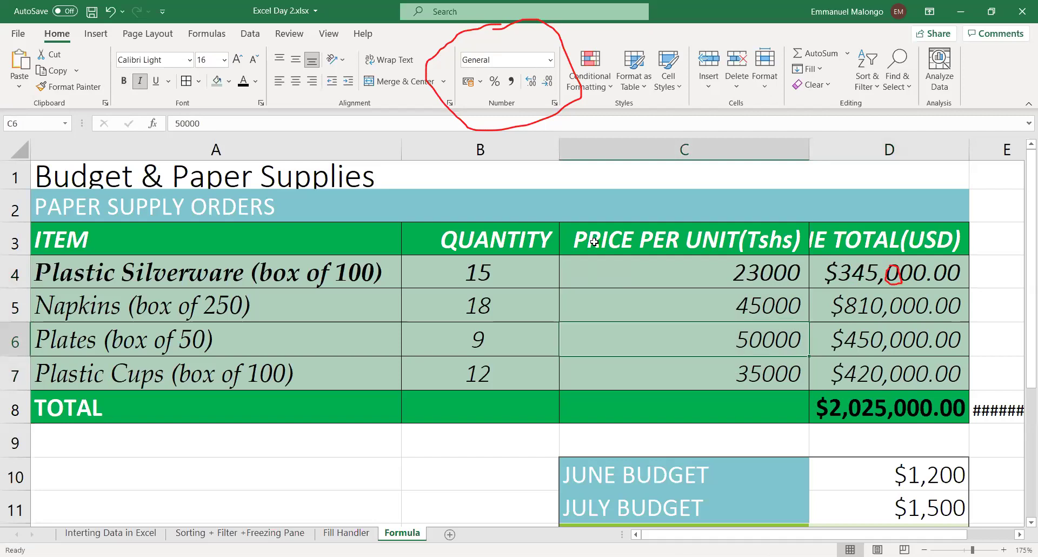
Change the header in C3 to PRICE PER UNIT(In Tshs).
double_click(750, 239)
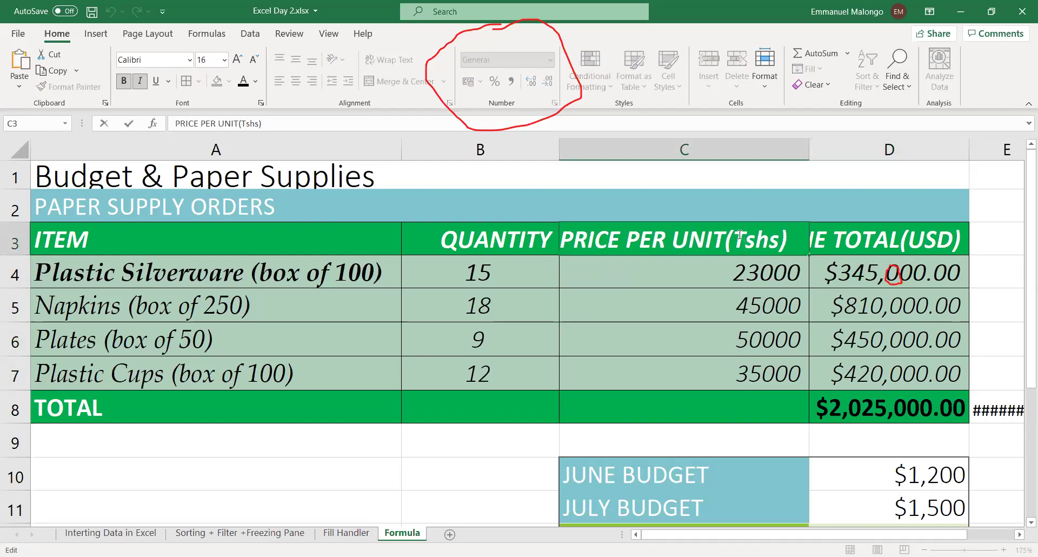
type("In")
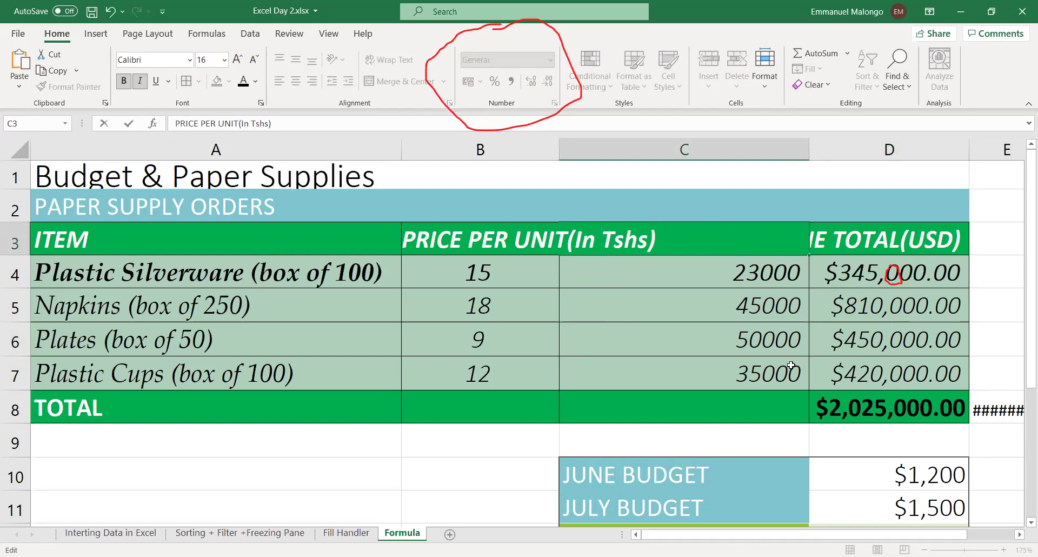
left_click(713, 280)
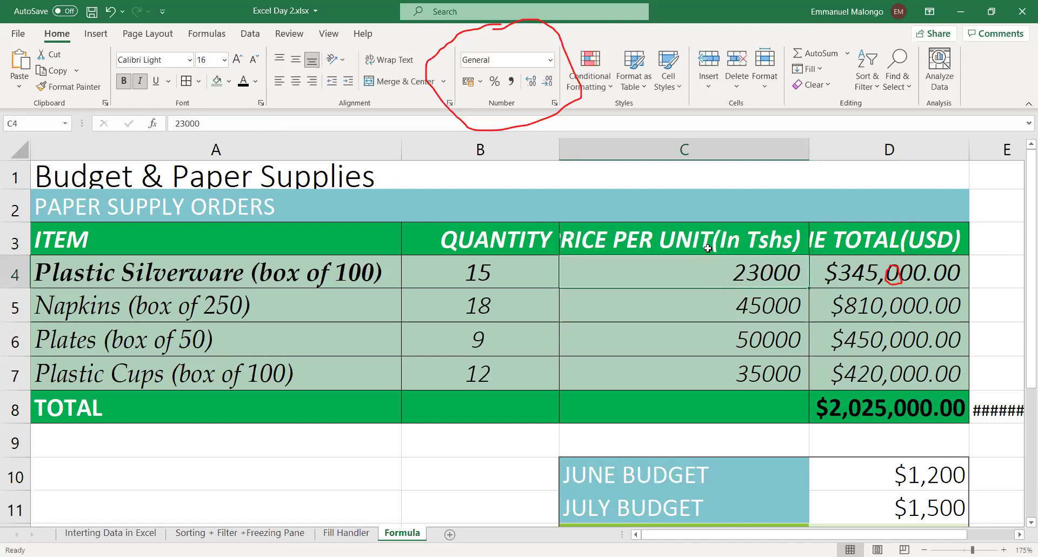
Format the unit prices in C4:C7 with a thousands separator using Comma Style.
left_click(702, 347)
left_click_drag(669, 273, 655, 364)
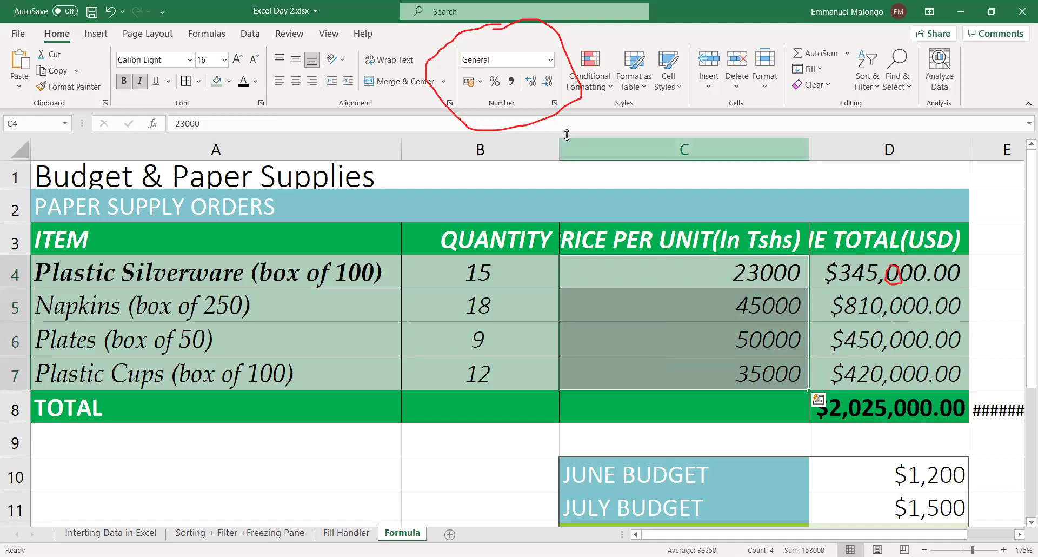
left_click(512, 84)
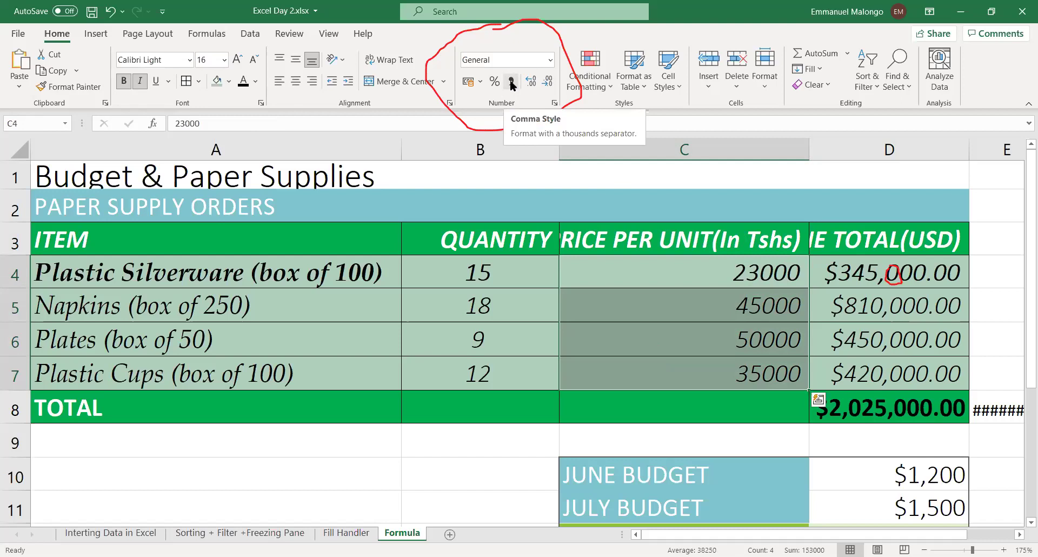
left_click(511, 83)
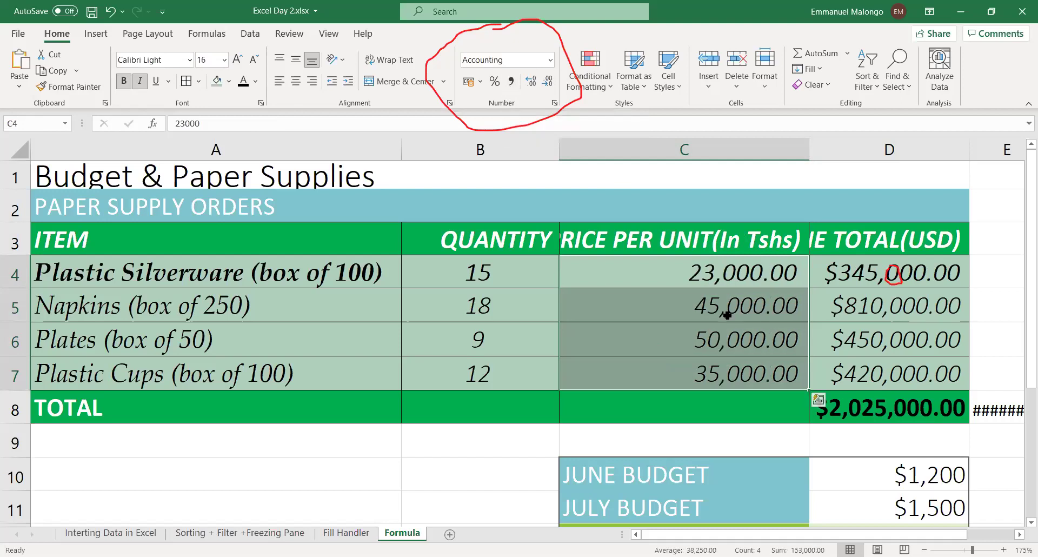
left_click(675, 278)
left_click(673, 332)
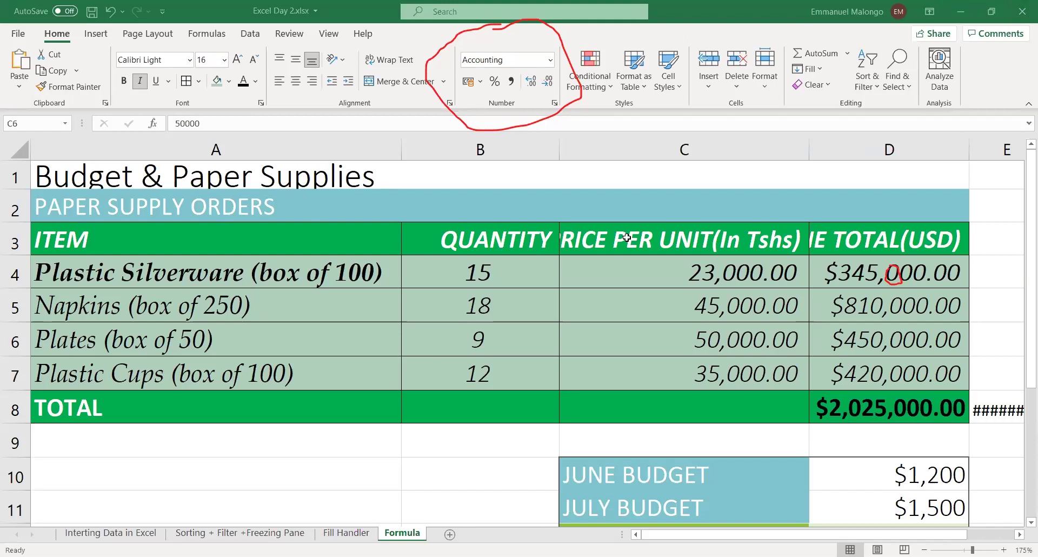
Remove both decimal places from the unit prices in C4:C7.
left_click(653, 324)
left_click_drag(648, 272, 675, 368)
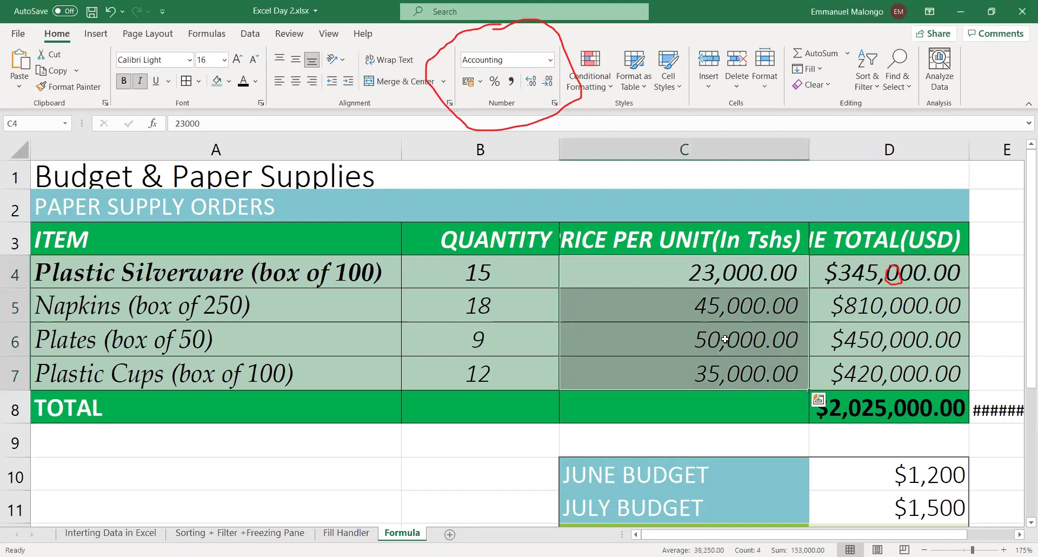
left_click(777, 270)
left_click_drag(777, 270, 685, 373)
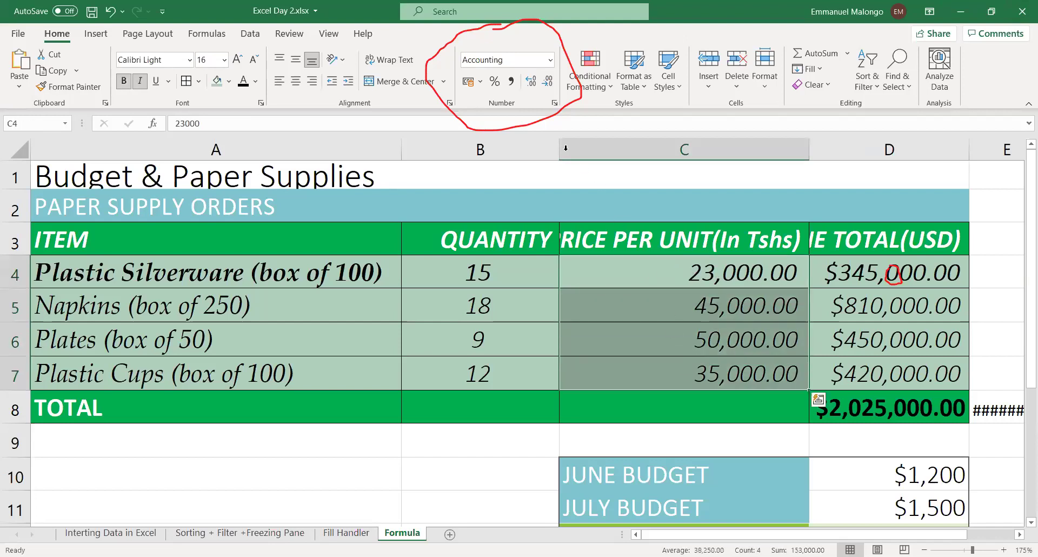
double_click(547, 84)
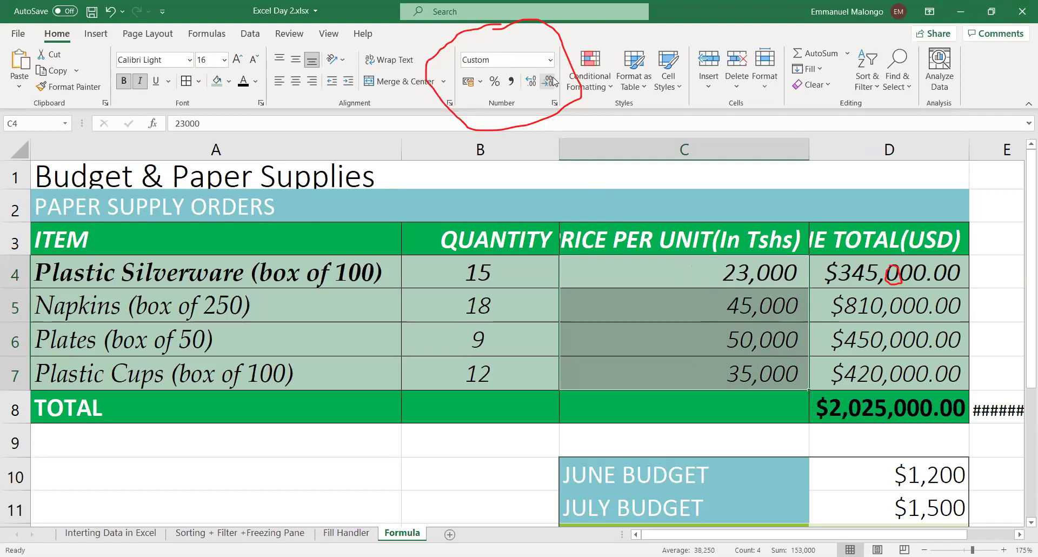
Increase the unit prices in C4:C7 to four decimal places and reduce them back to two.
left_click(531, 84)
left_click(532, 84)
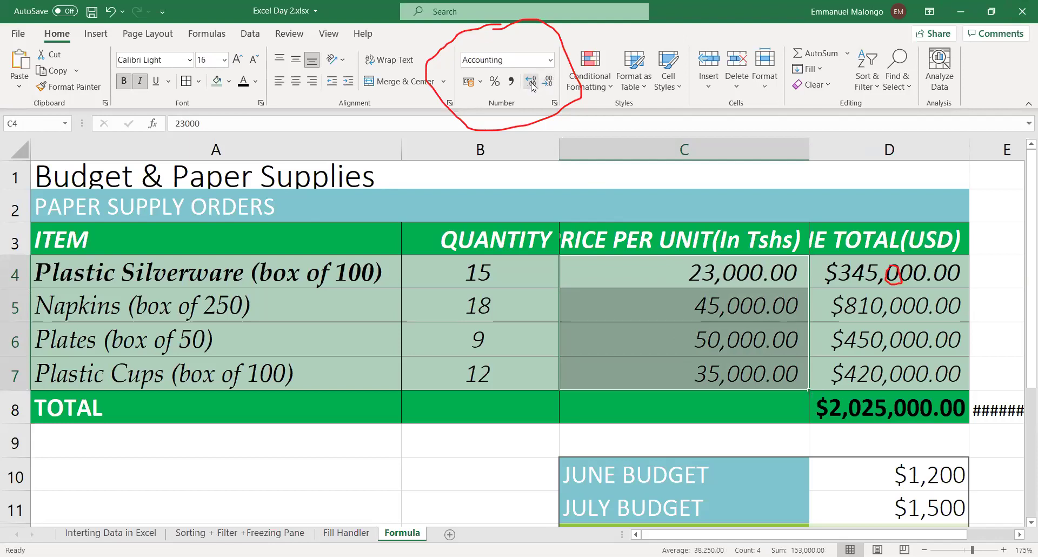
left_click(532, 84)
left_click(531, 84)
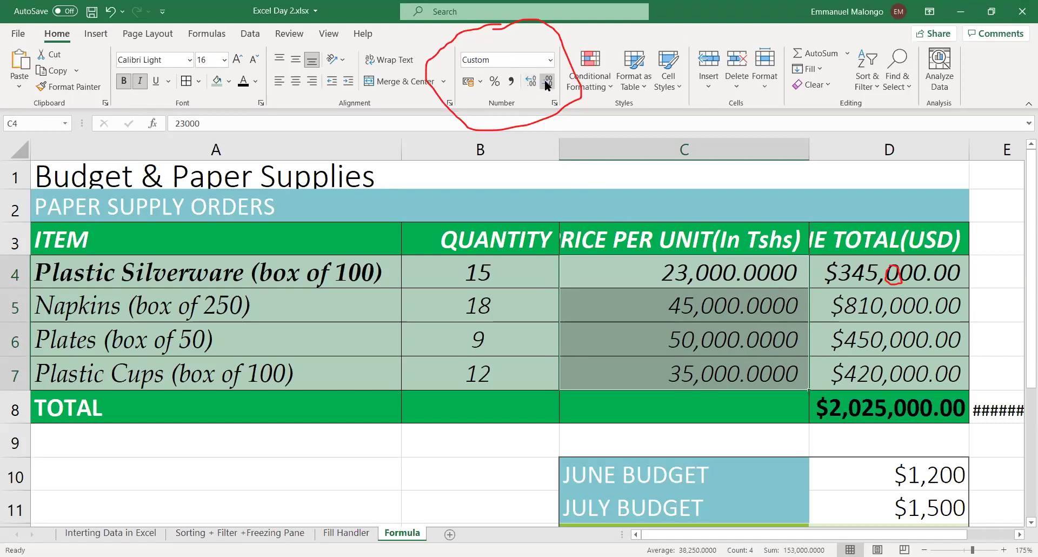
left_click(547, 83)
left_click(547, 84)
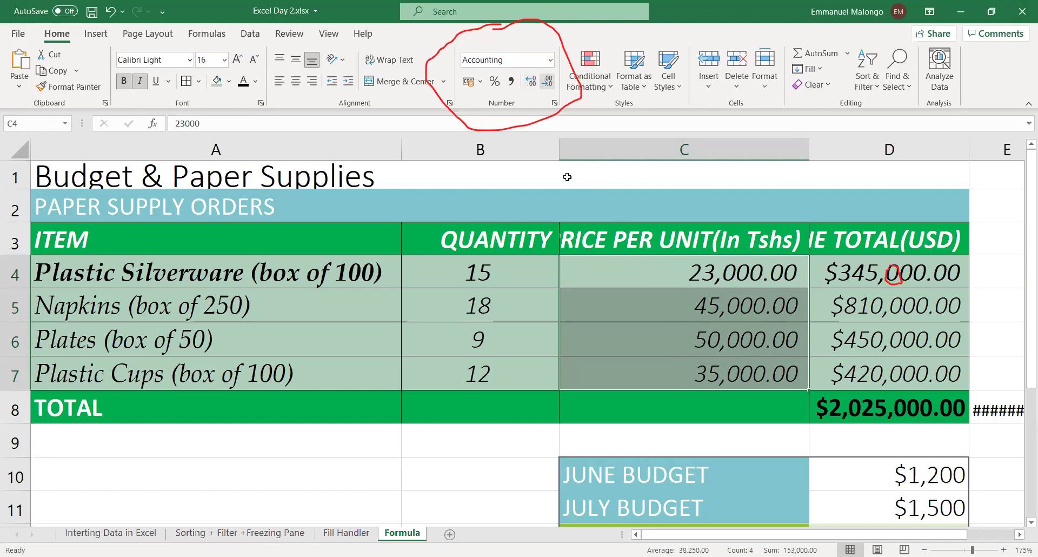
left_click(629, 355)
left_click(688, 279)
Reset the dollar-formatted line totals in D4:D7 to General and apply Comma Style to them.
left_click(835, 267)
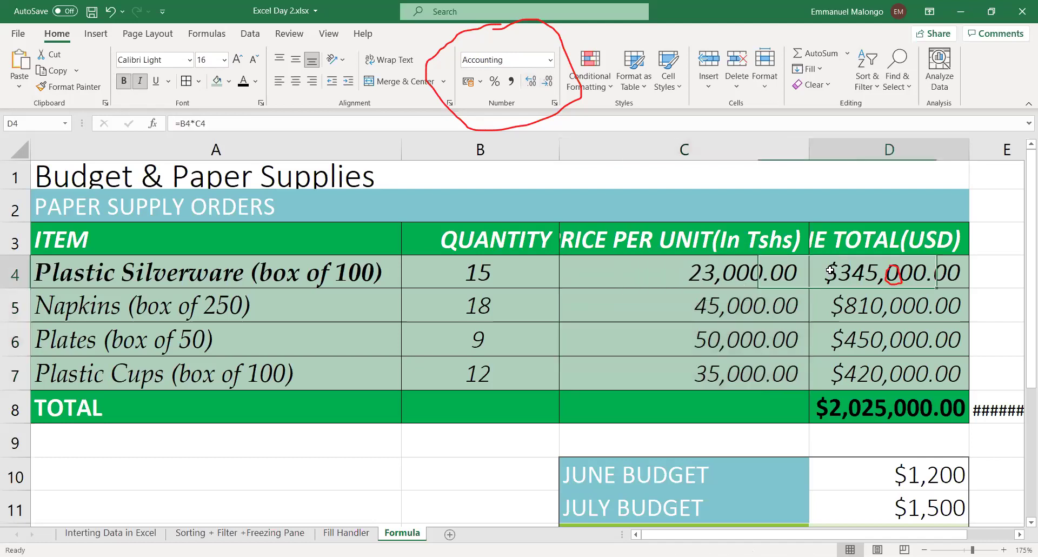
left_click_drag(837, 266, 850, 360)
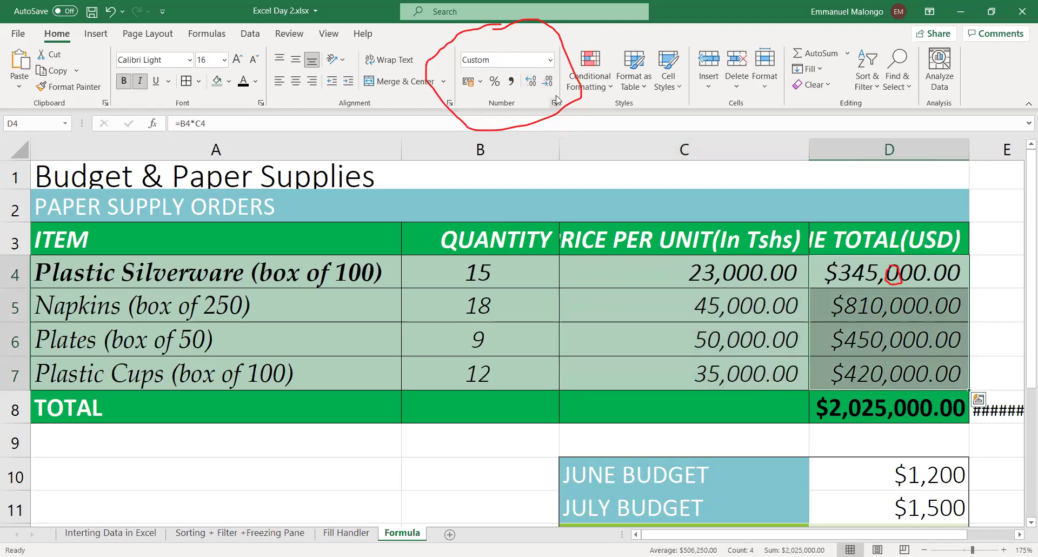
left_click(549, 59)
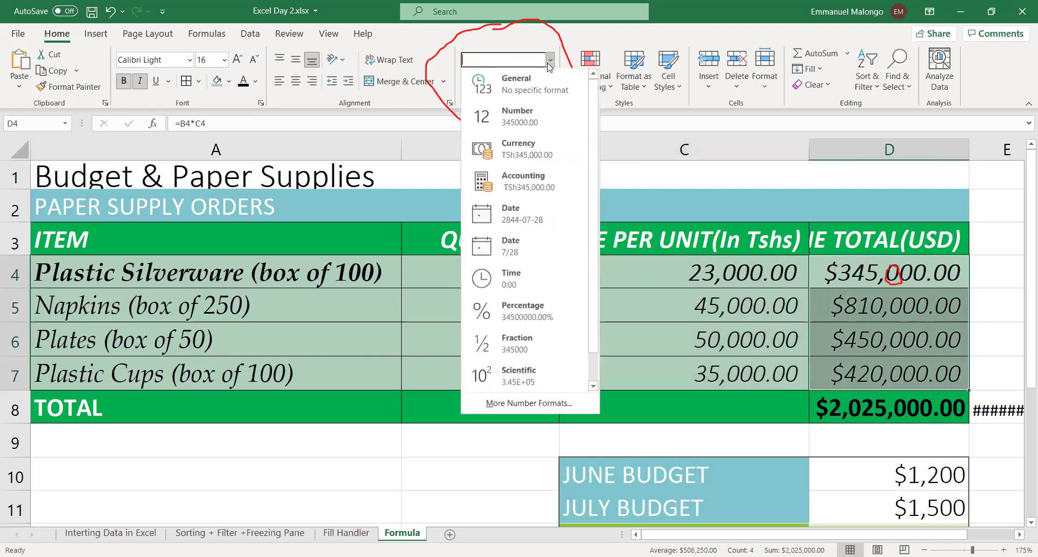
left_click(532, 87)
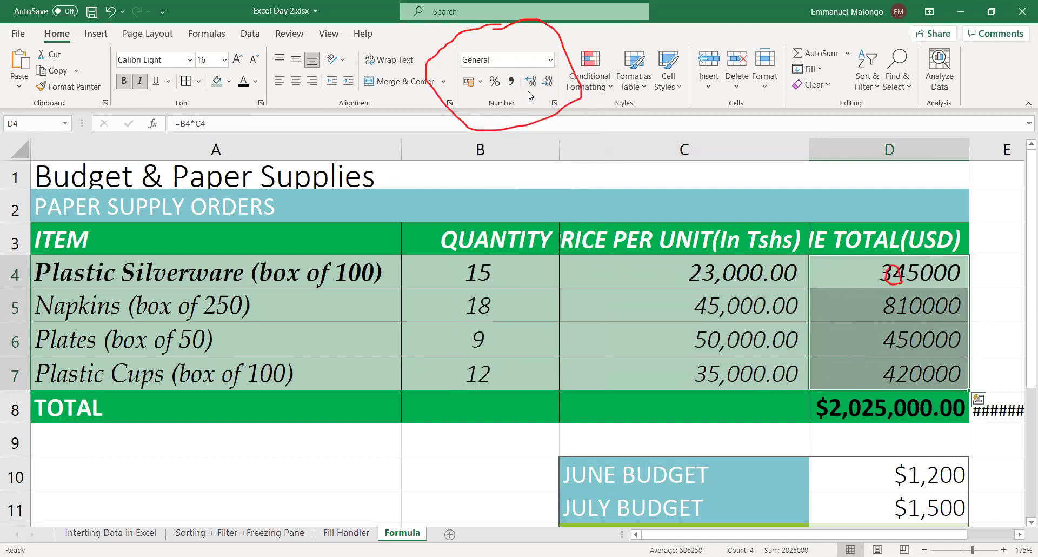
left_click(512, 81)
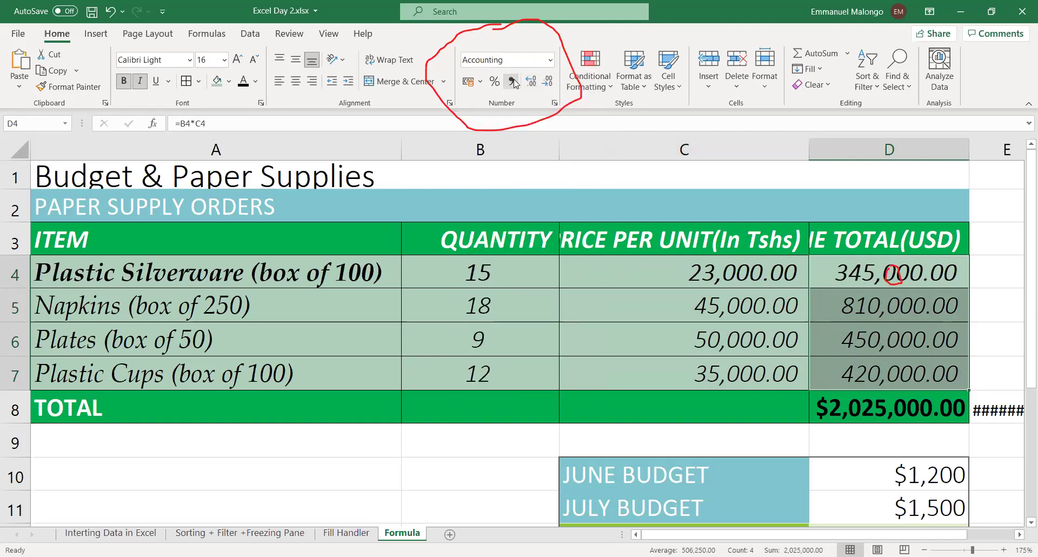
left_click(913, 346)
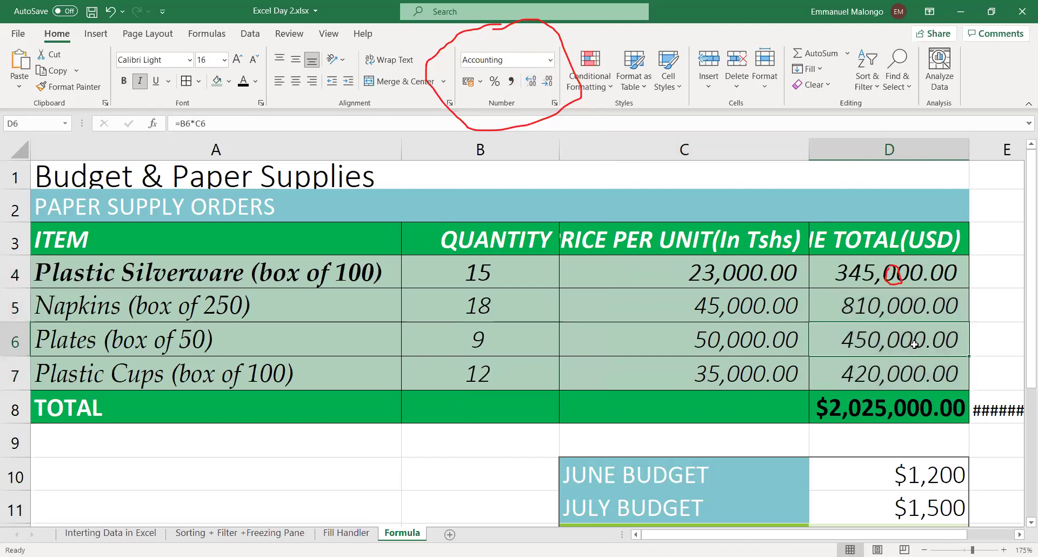
Reset the grand total in D8 to General and apply Comma Style to it.
left_click(904, 415)
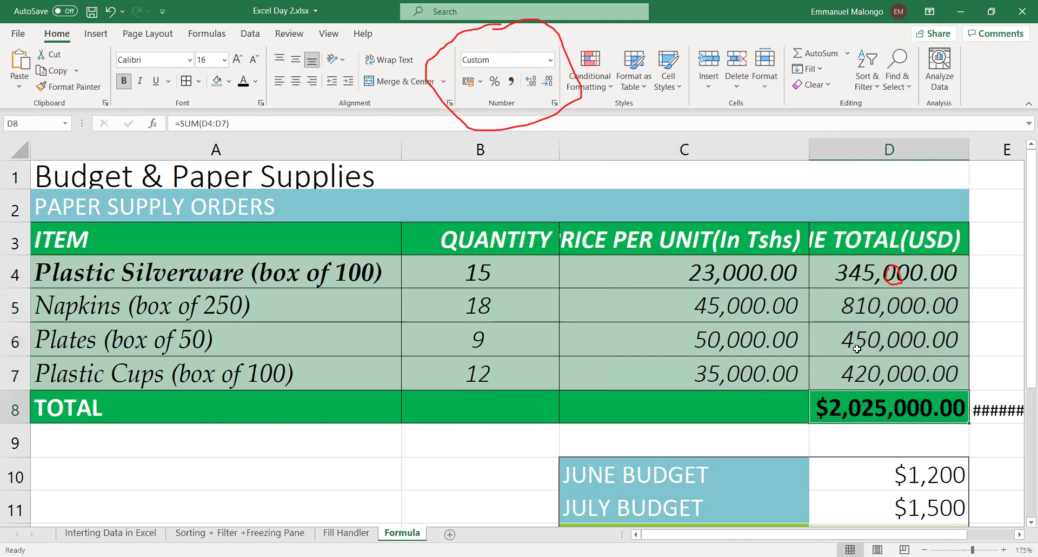
left_click(550, 60)
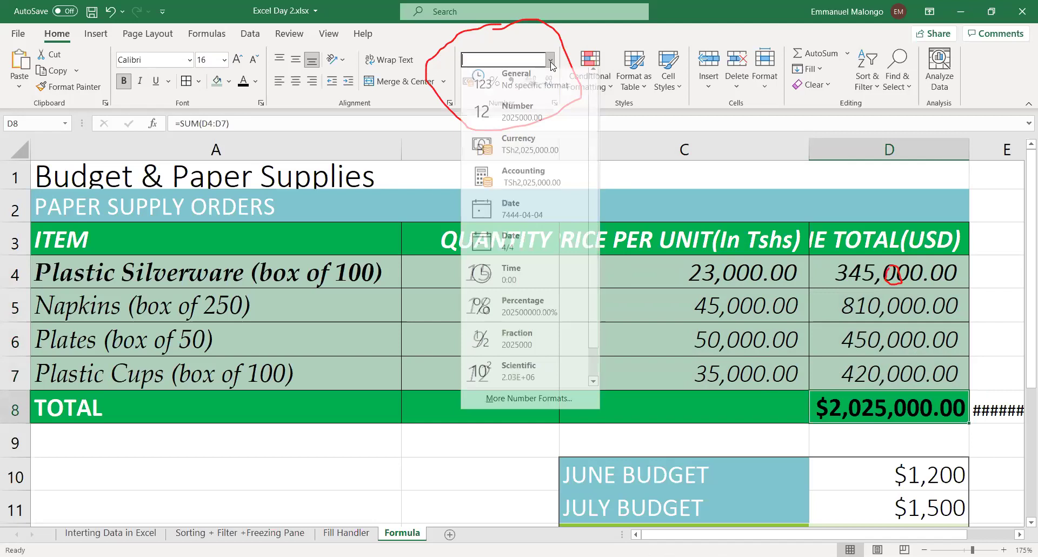
left_click(527, 83)
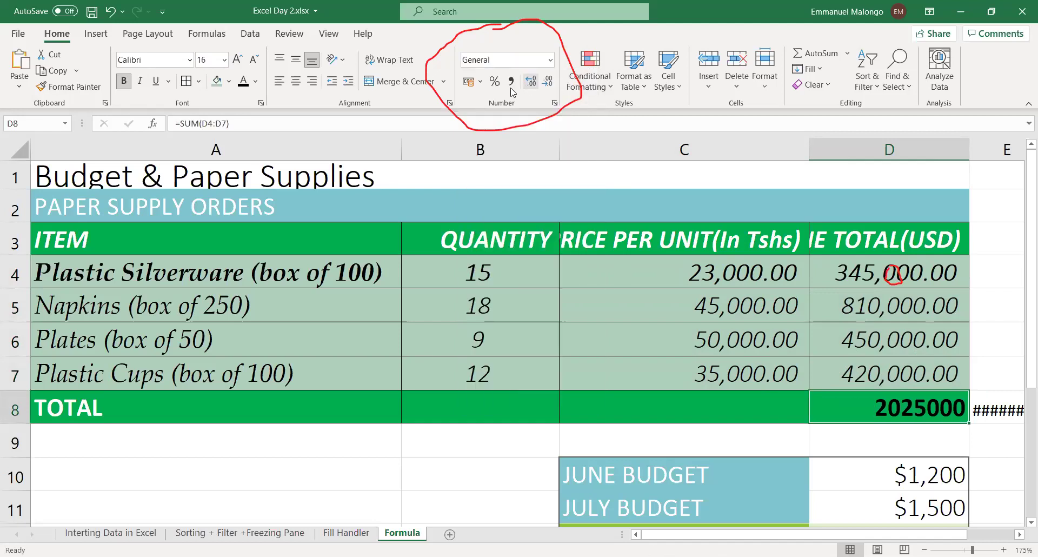
left_click(511, 82)
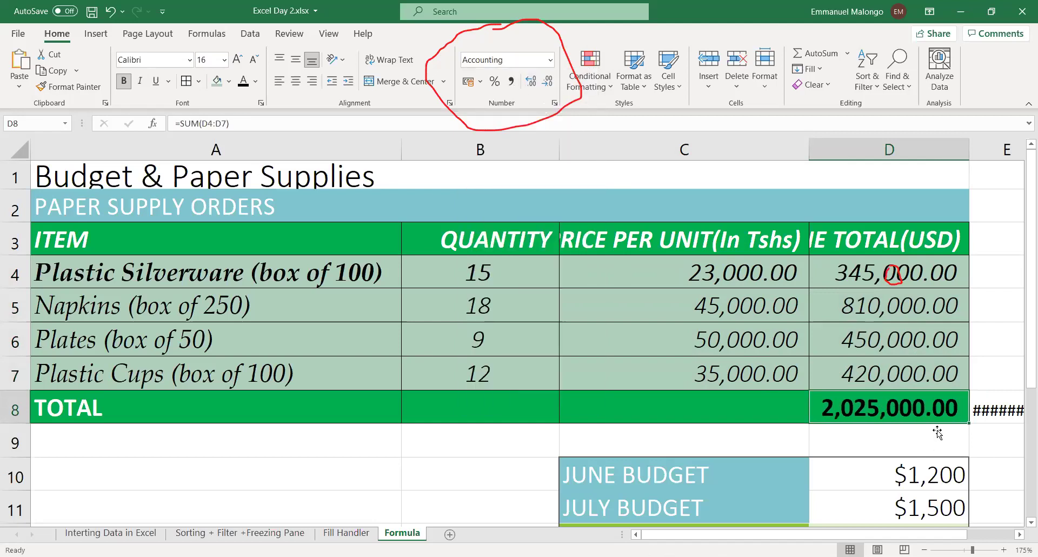
left_click(982, 360)
left_click(691, 267)
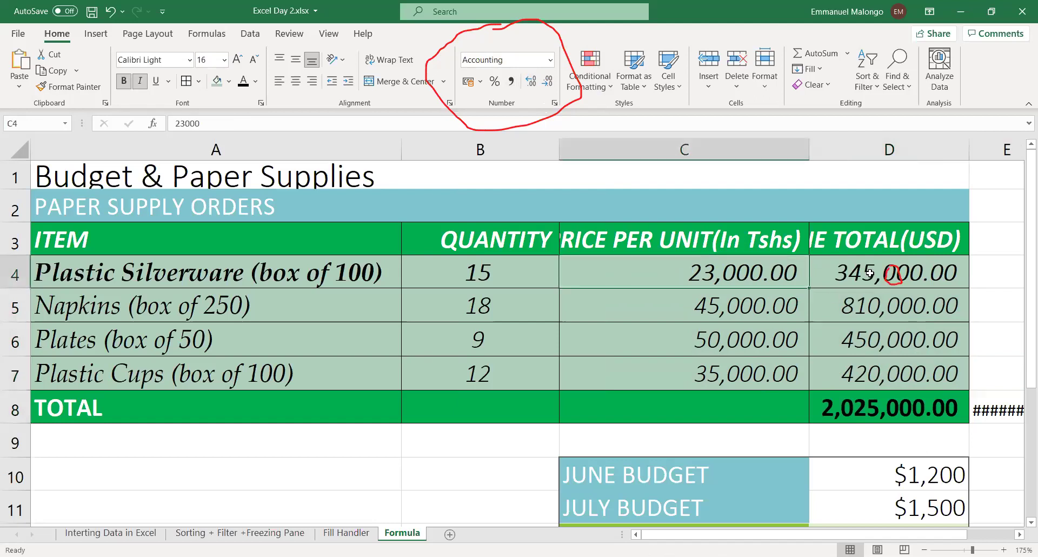
Apply the TSh Accounting number format to the unit prices in C4:C7.
left_click(757, 242)
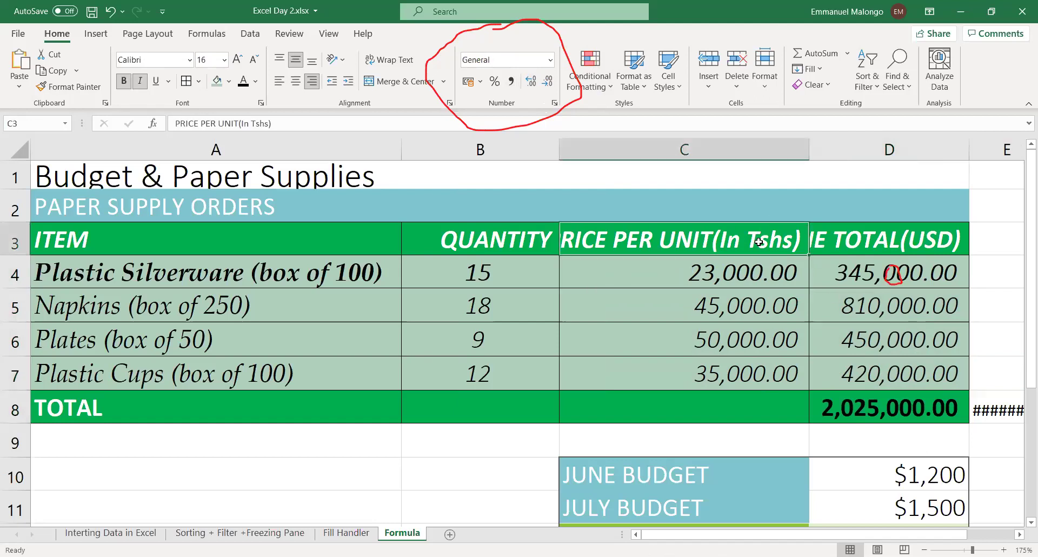
left_click(702, 270)
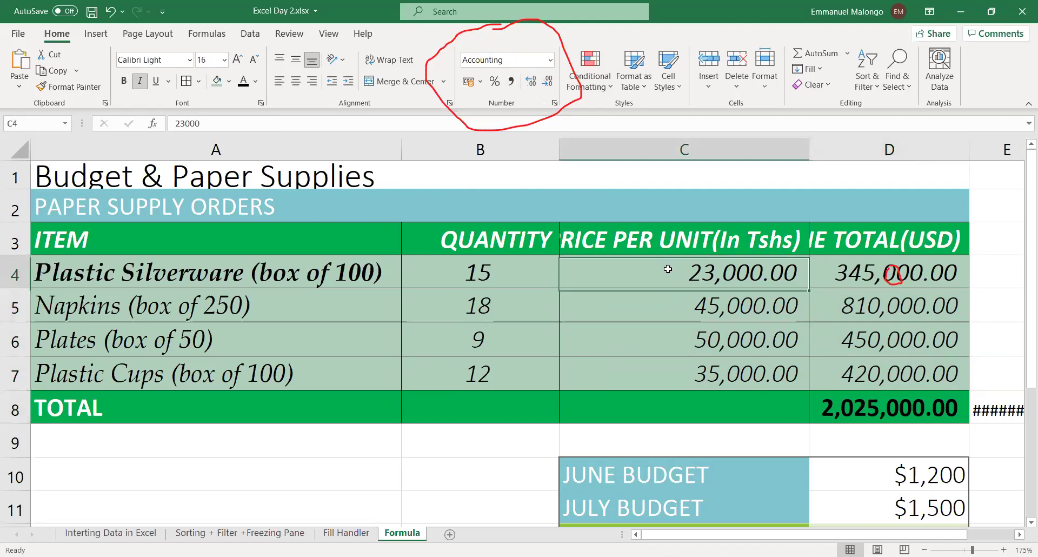
left_click_drag(667, 268, 700, 378)
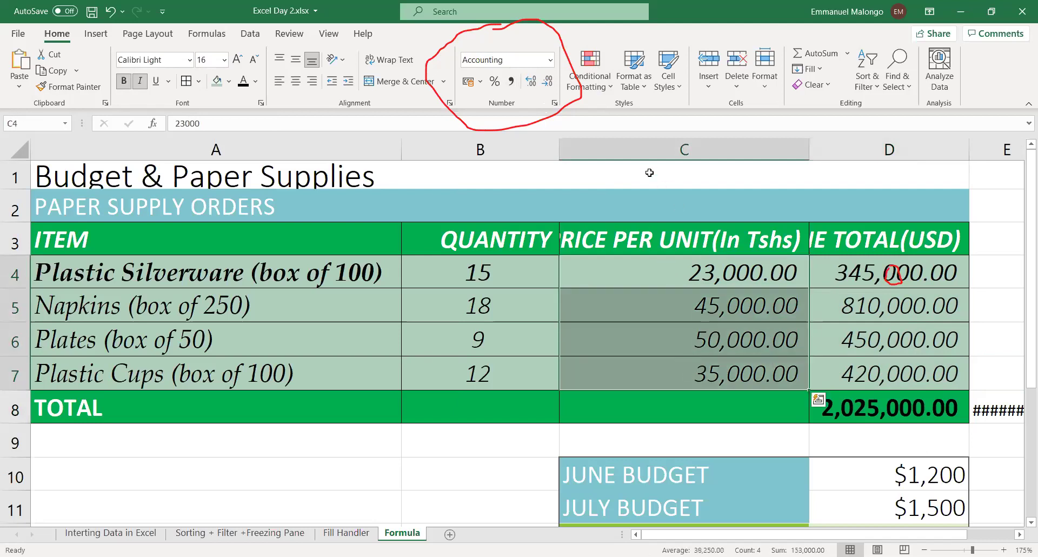
left_click(549, 60)
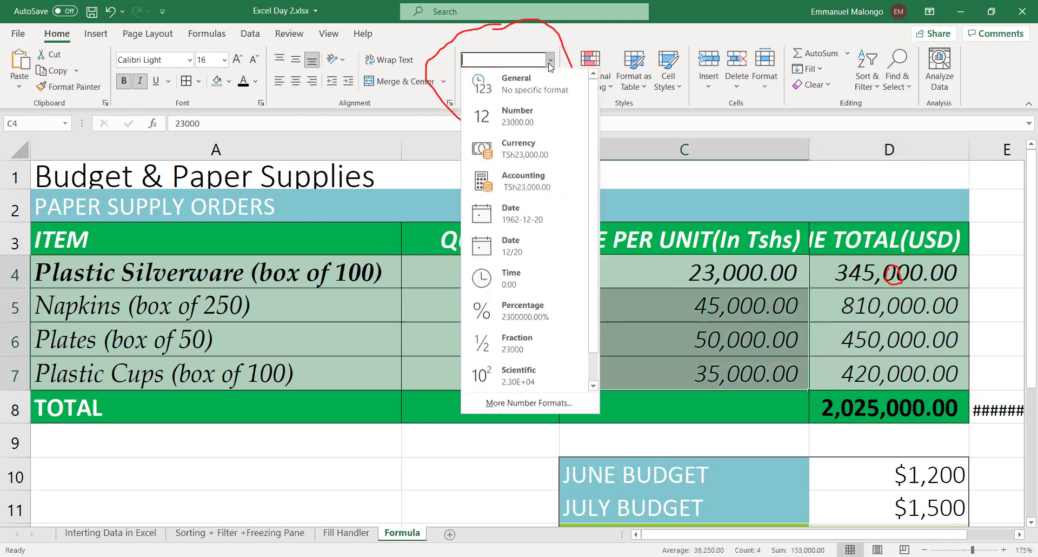
left_click(532, 189)
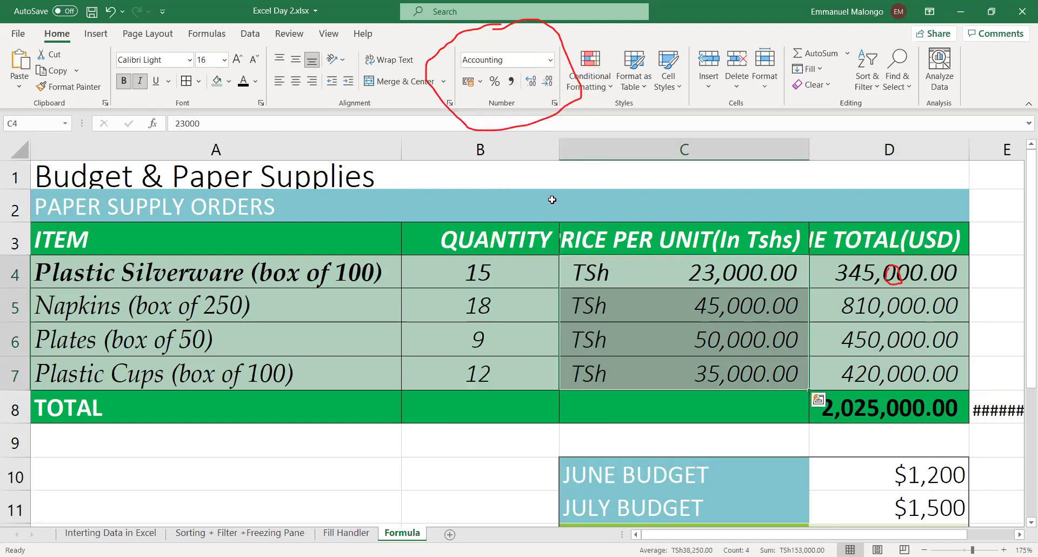
left_click(678, 304)
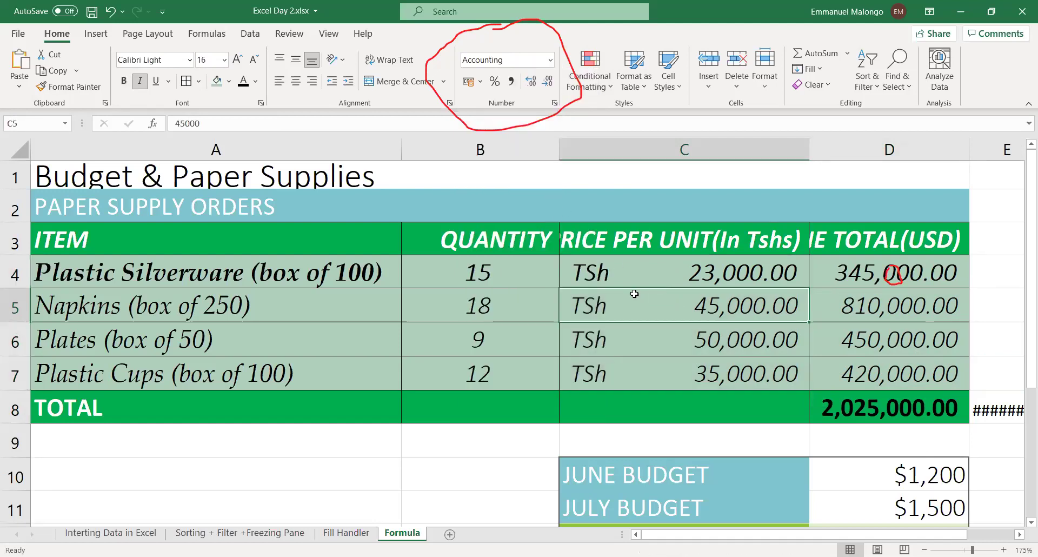
left_click(675, 270)
left_click(704, 334)
Reset the unit prices in C4:C7 to General and apply Comma Style to them.
left_click_drag(631, 270, 668, 381)
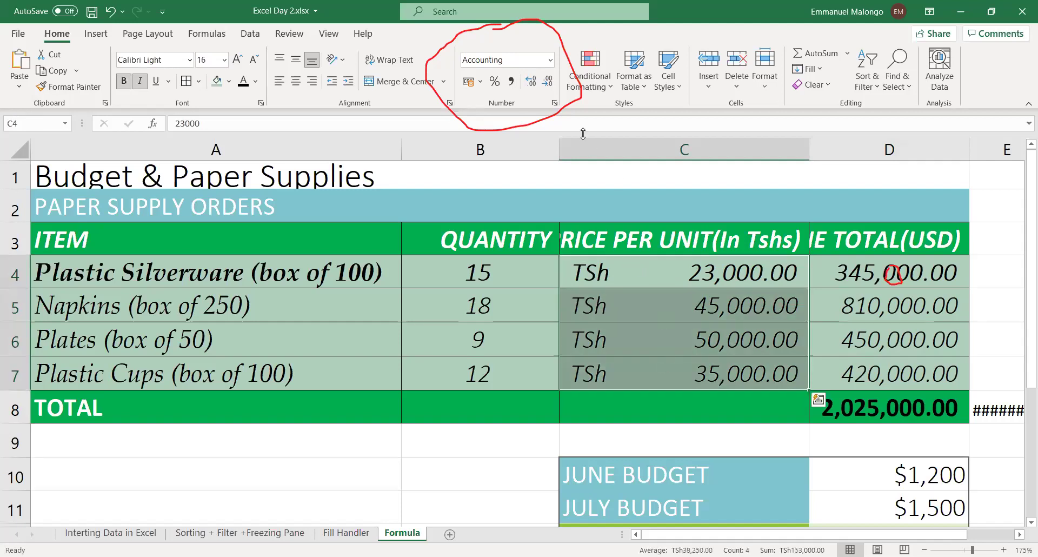
left_click(549, 59)
left_click(534, 91)
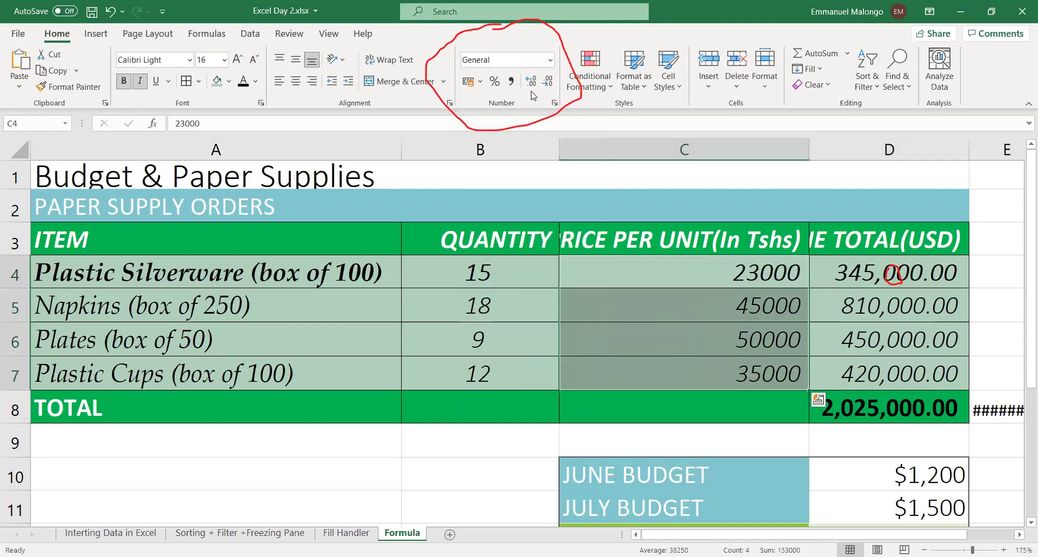
left_click(510, 81)
left_click(653, 332)
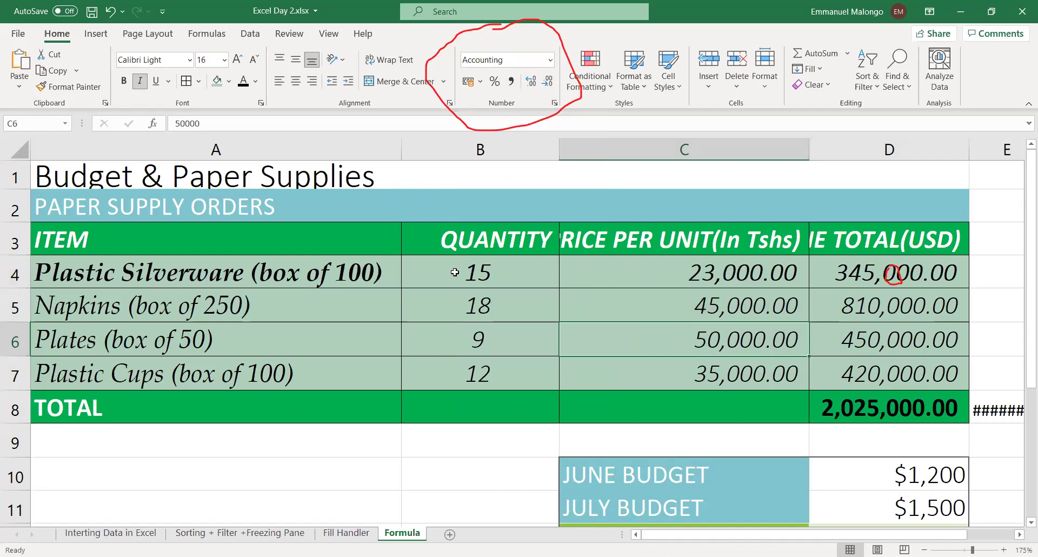
Enter 5 in the empty cell B15 below the budget table and apply Percent Style to it.
left_click(473, 274)
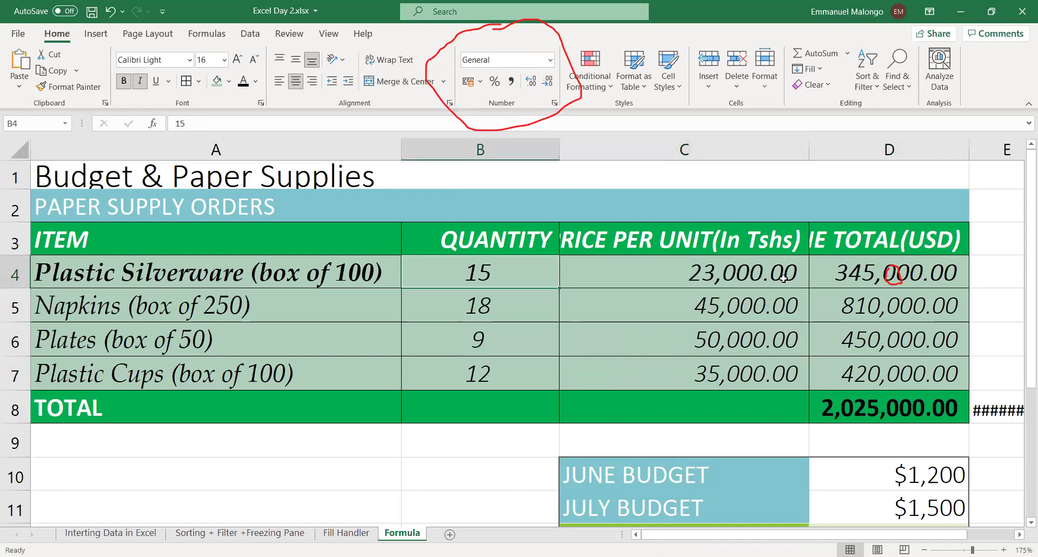
scroll(507, 311, "down", 3)
scroll(686, 373, "up", 3)
scroll(452, 202, "up", 1)
scroll(481, 327, "down", 1)
scroll(483, 345, "down", 5)
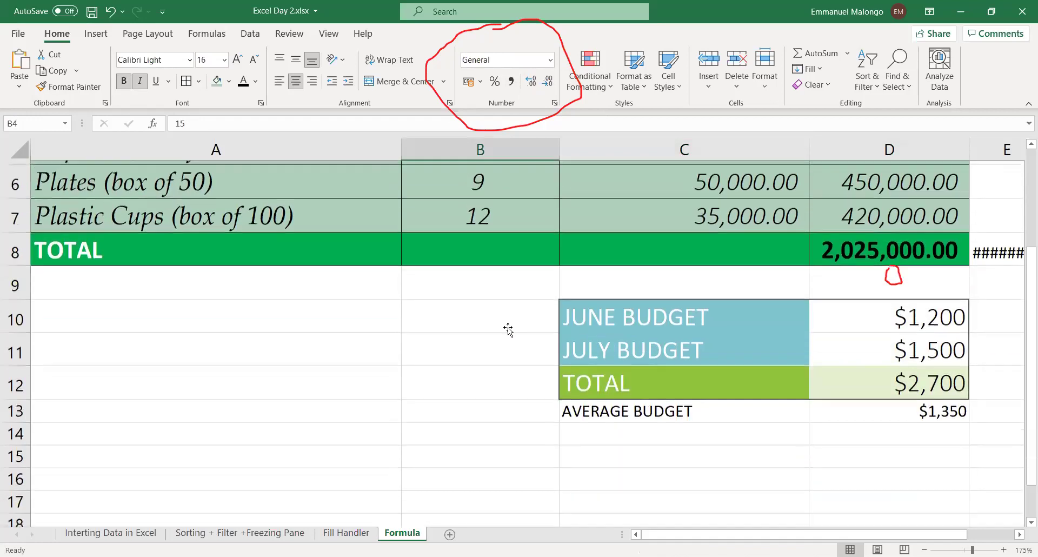
left_click(482, 319)
scroll(487, 351, "up", 2)
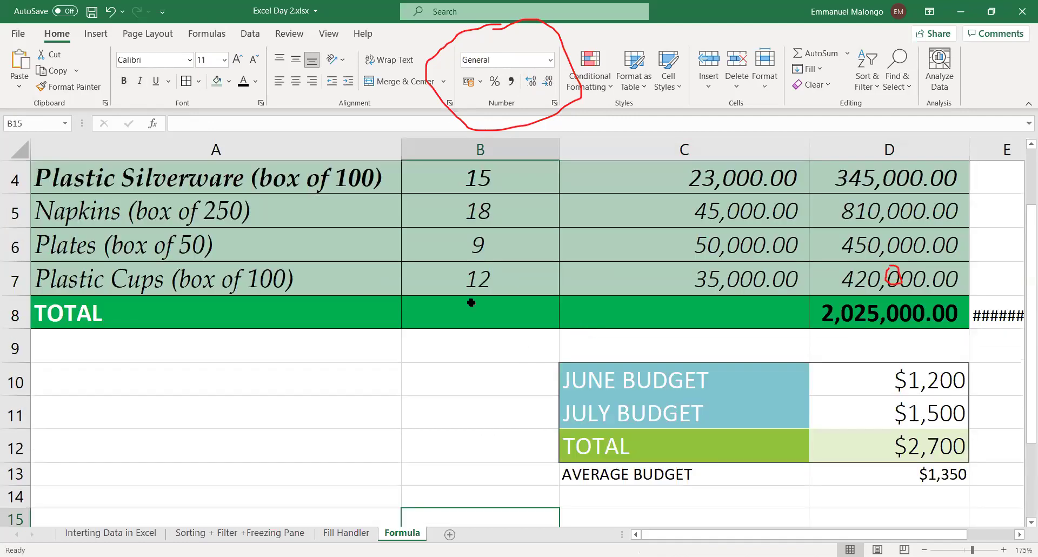
type("5")
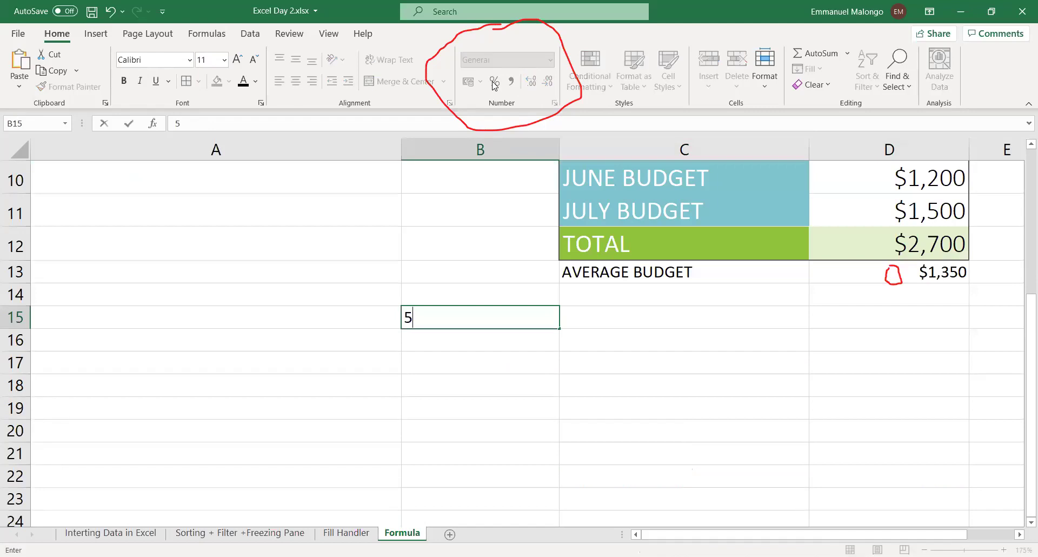
left_click(494, 82)
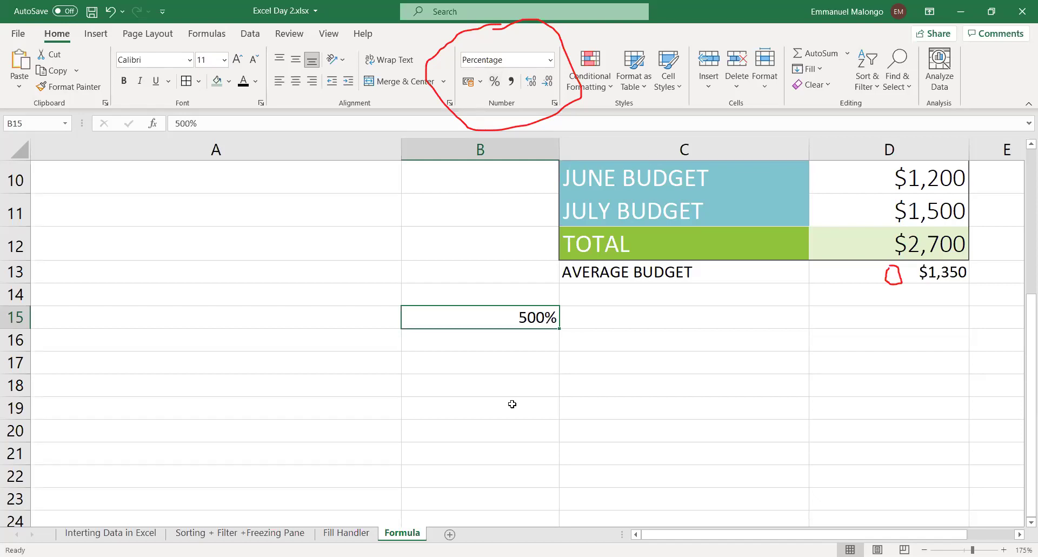
Replace the value in B15 with 5%.
left_click(511, 356)
left_click(535, 313)
key("BackSpace")
type("0.-")
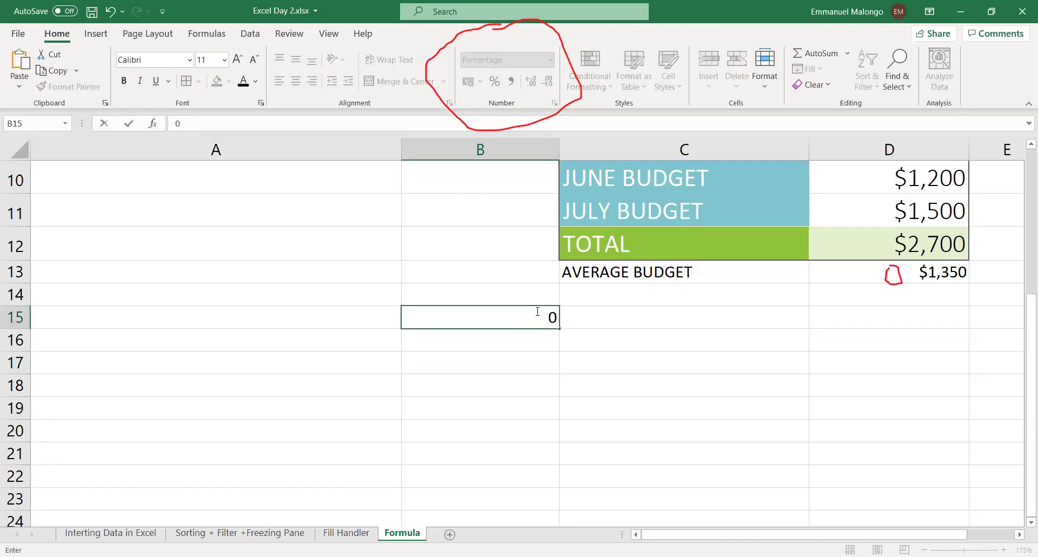
key("BackSpace")
type("0.5")
key("BackSpace")
key("BackSpace")
type("5")
key("Return")
left_click(521, 316)
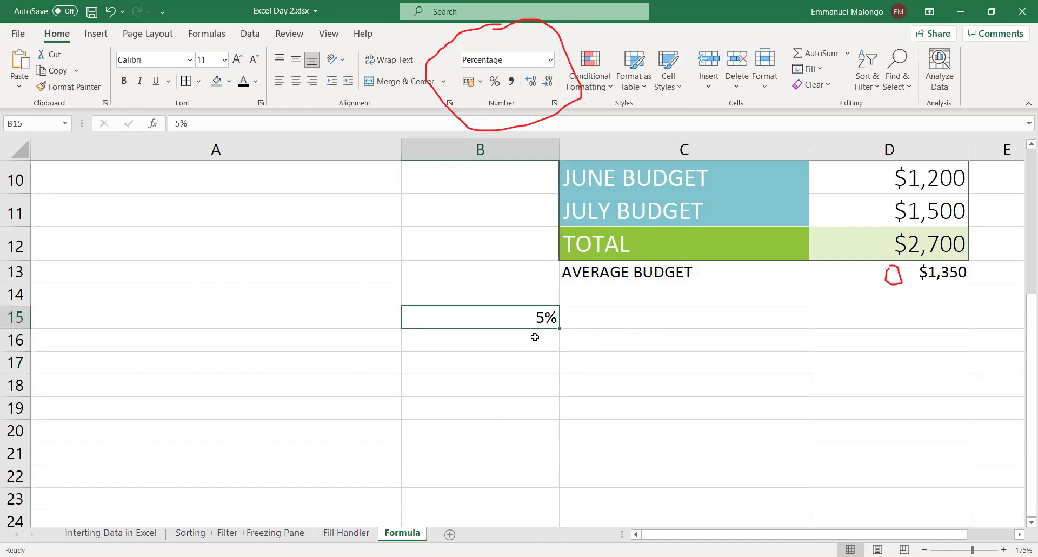
left_click(571, 316)
left_click(524, 320)
left_click(580, 321)
left_click(489, 320)
left_click(392, 317)
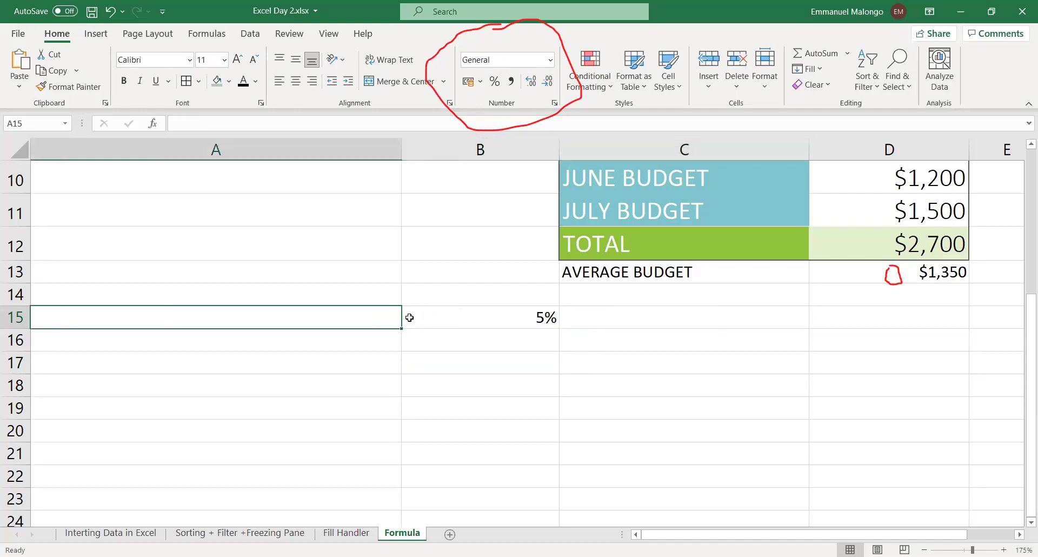
left_click(438, 315)
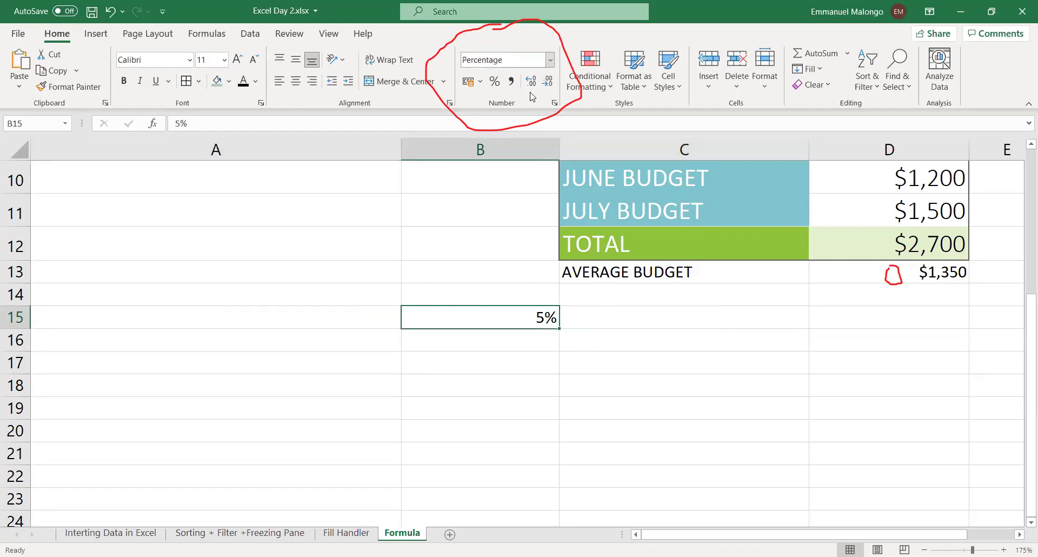
Enter 45 in A15 and 100 in A16.
left_click(343, 319)
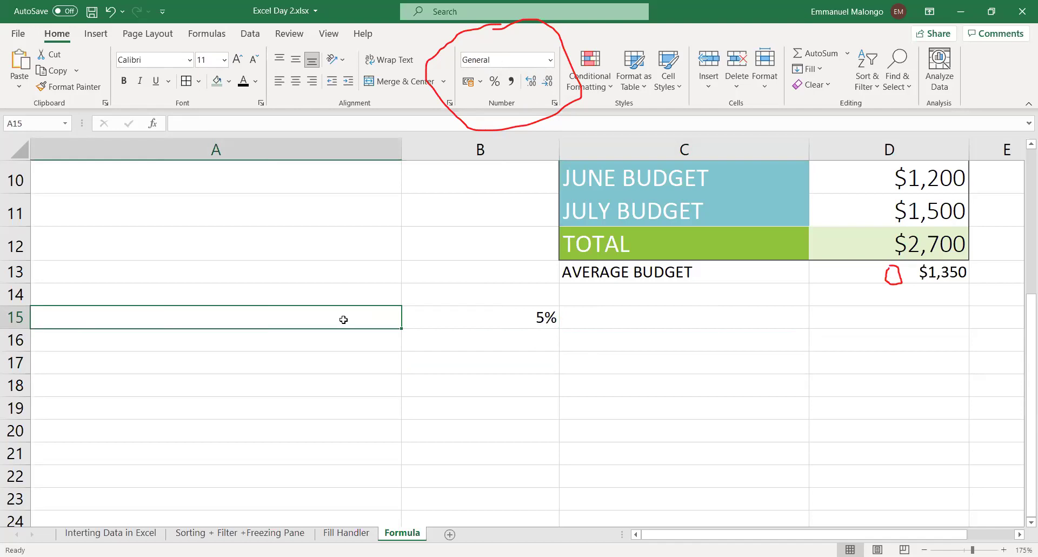
type("45")
key("Return")
type("100")
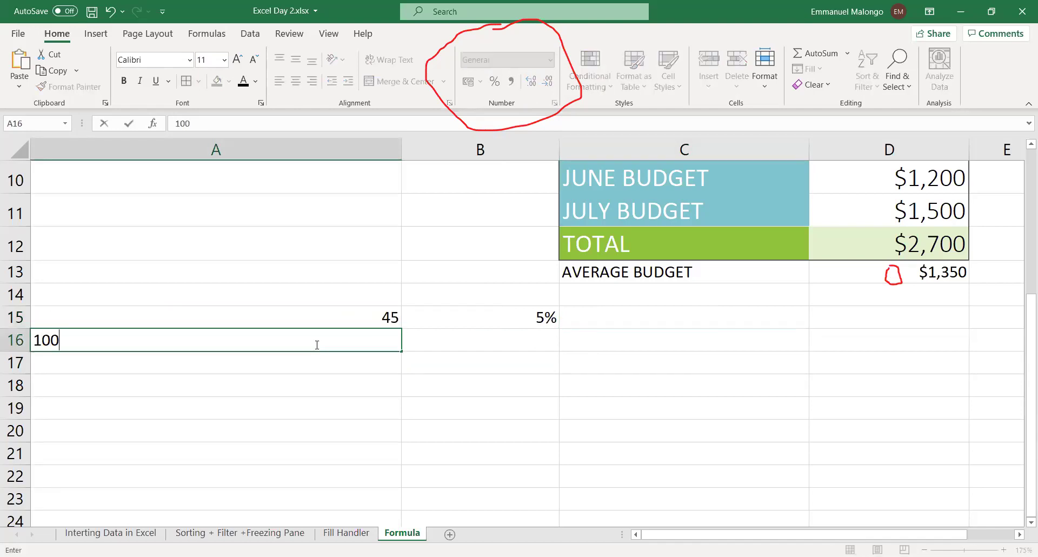
left_click(538, 347)
Replace the percentage in B15 with the formula =A15/A16.
left_click(517, 307)
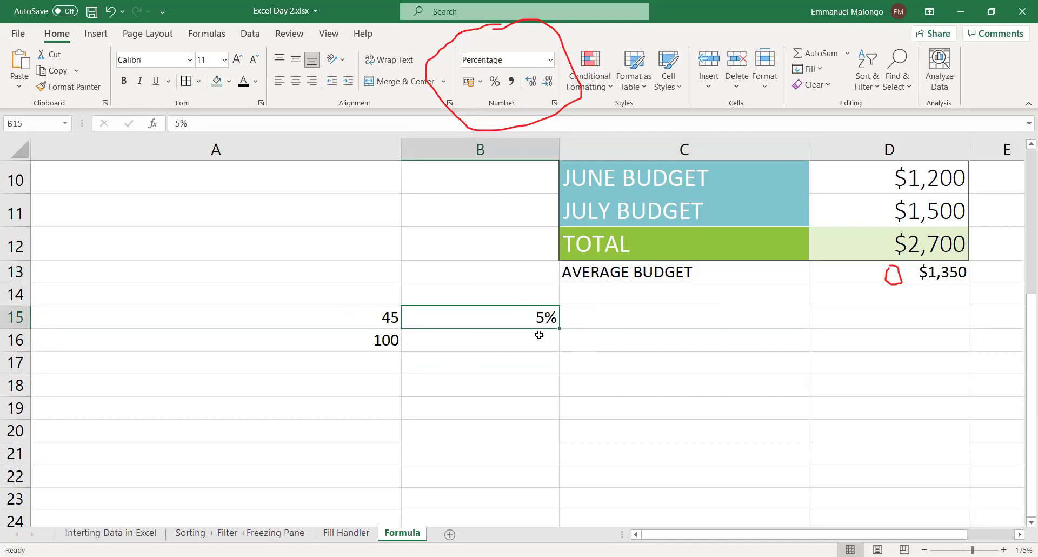
left_click(390, 317)
left_click(519, 319)
type("=")
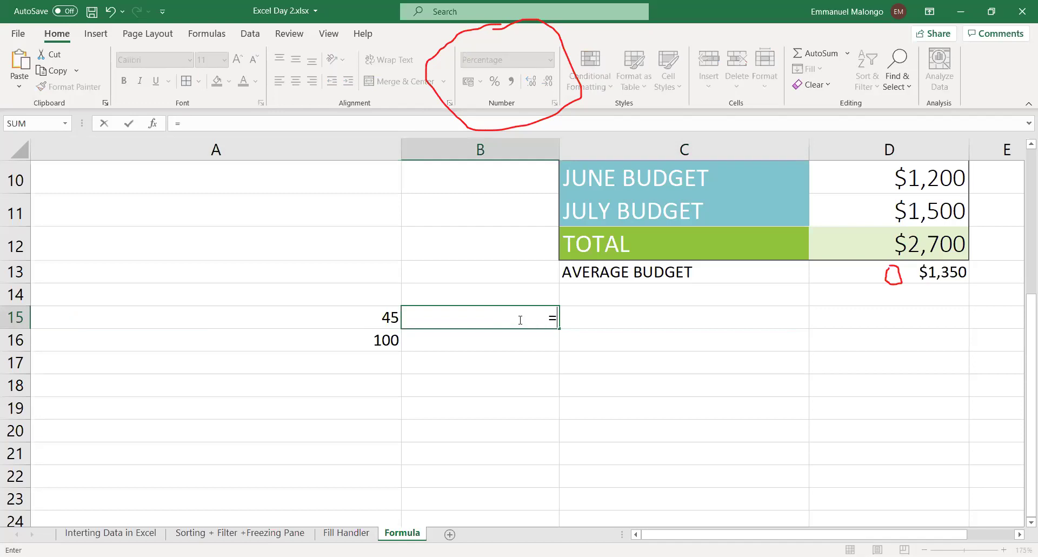
left_click(387, 317)
type("/")
left_click(387, 317)
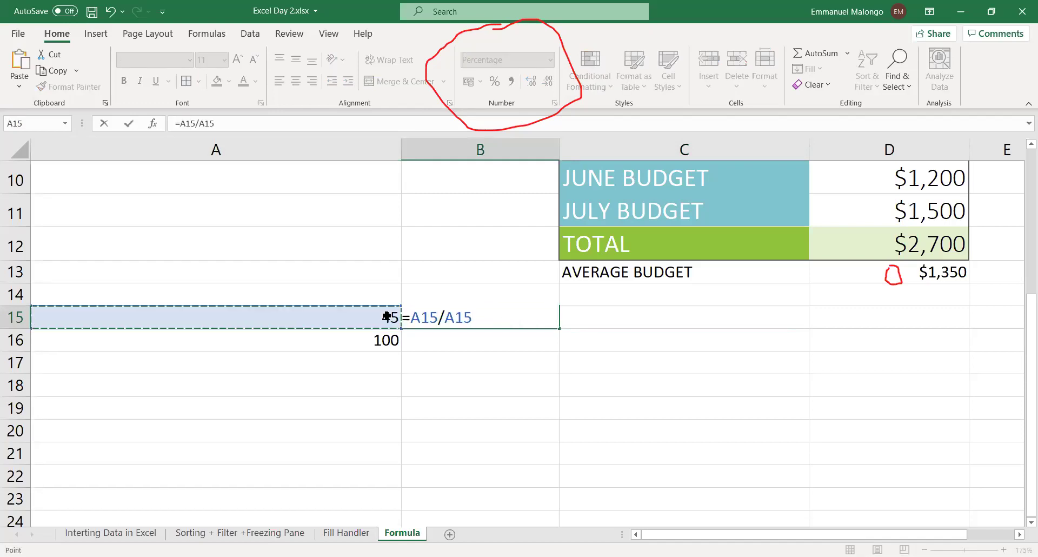
key("BackSpace")
key("BackSpace")
key("BackSpace")
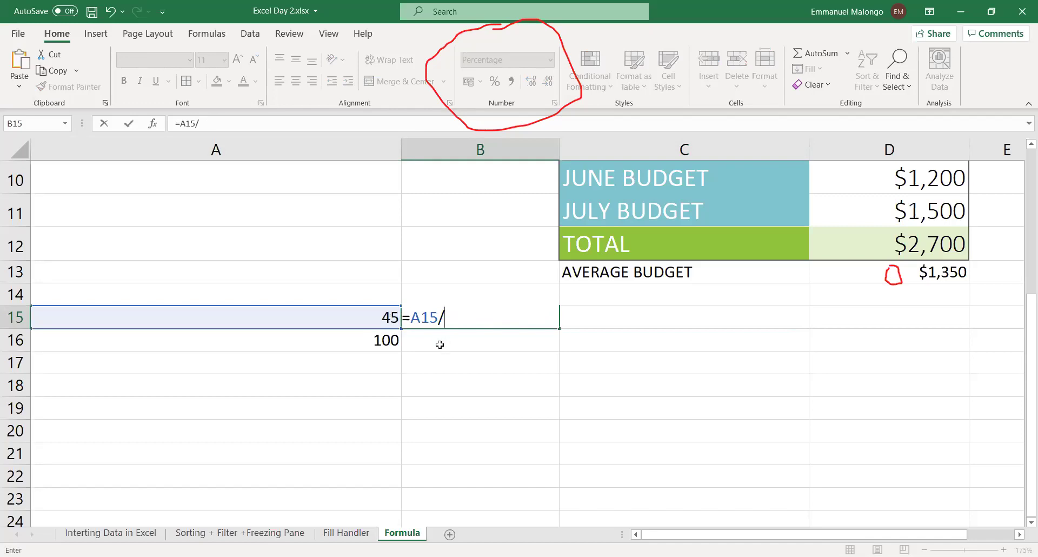
left_click(400, 340)
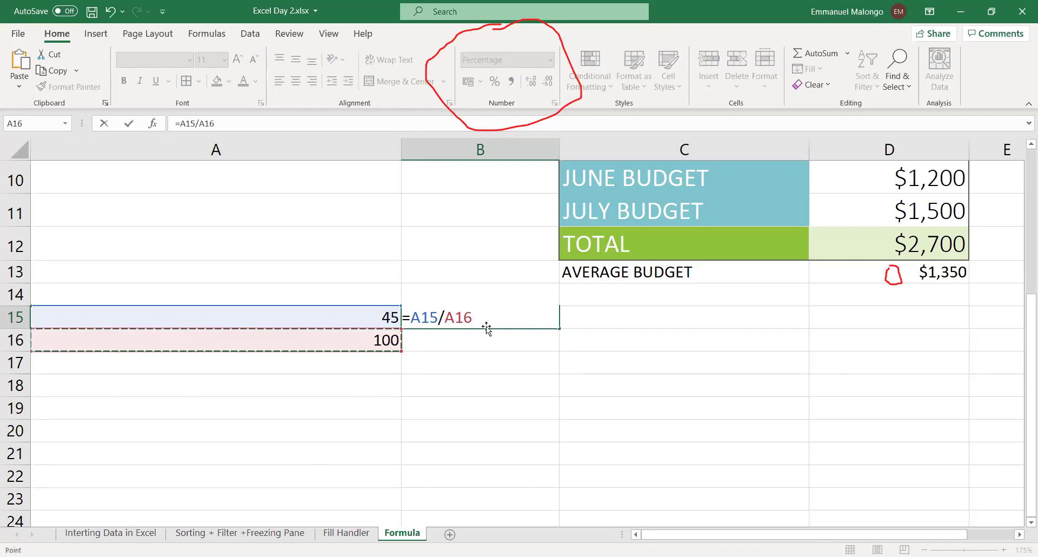
key("Return")
left_click(547, 319)
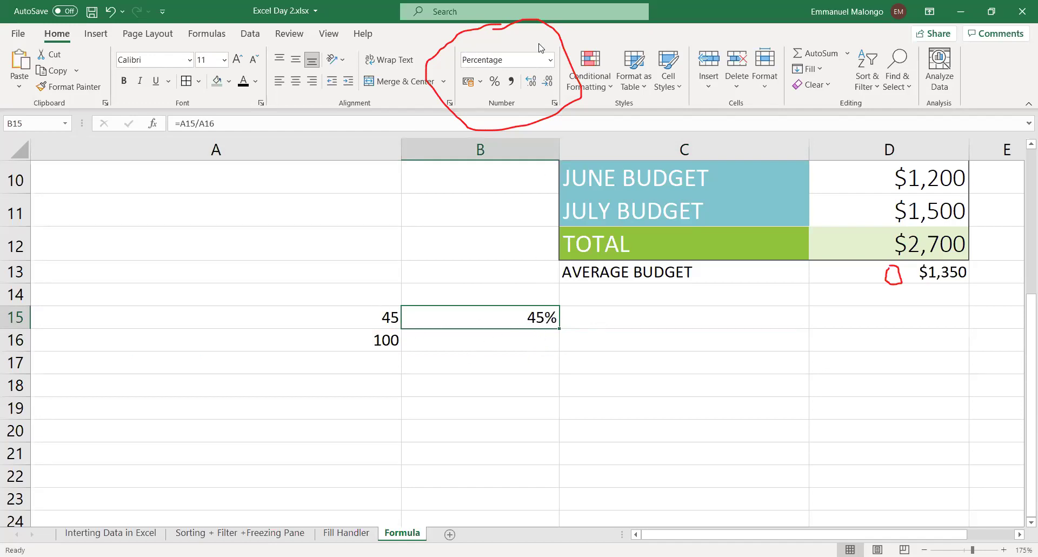
left_click(538, 345)
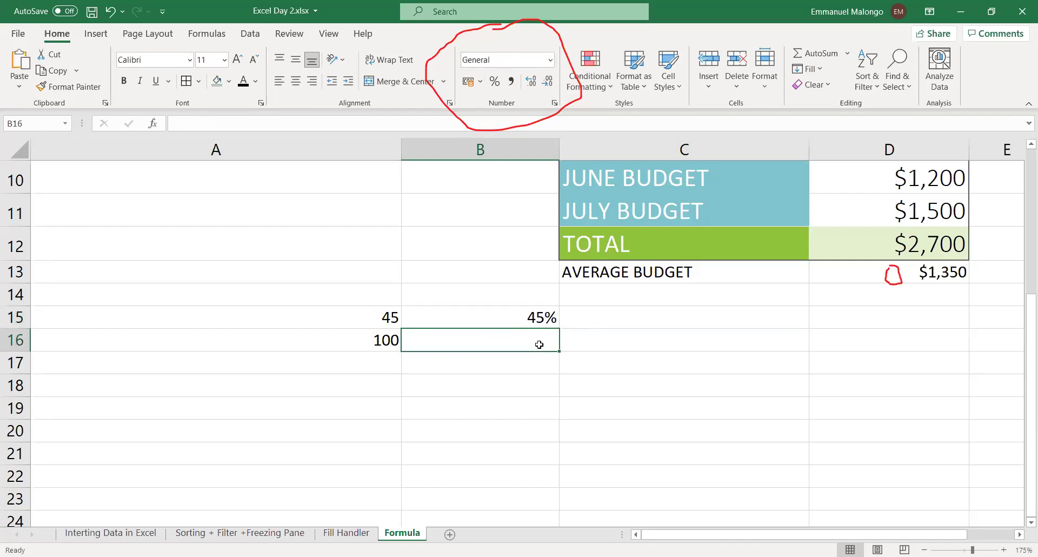
left_click(539, 319)
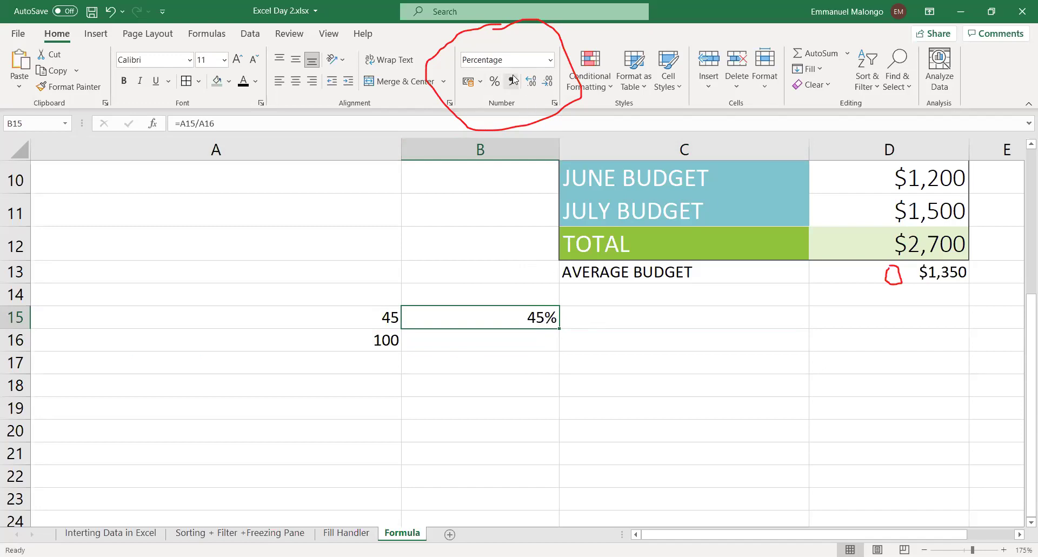
left_click(365, 318)
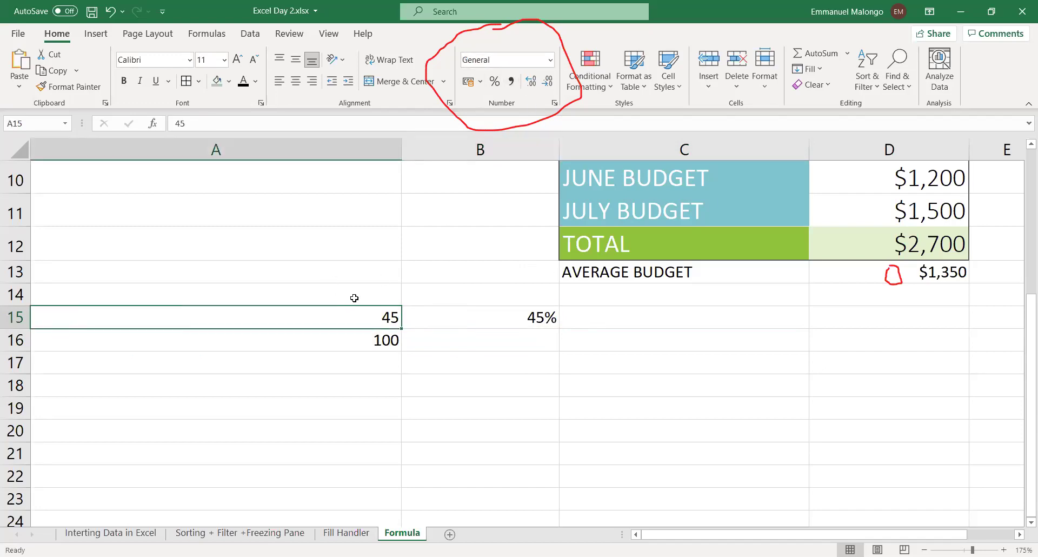
Enter 35 in A17, below the 45 and 100.
left_click(328, 367)
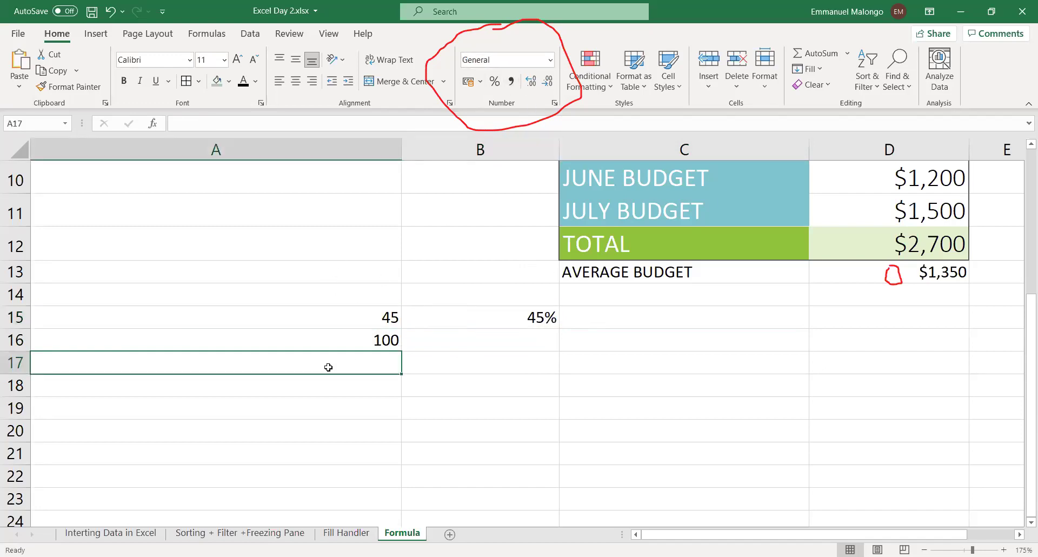
type("35")
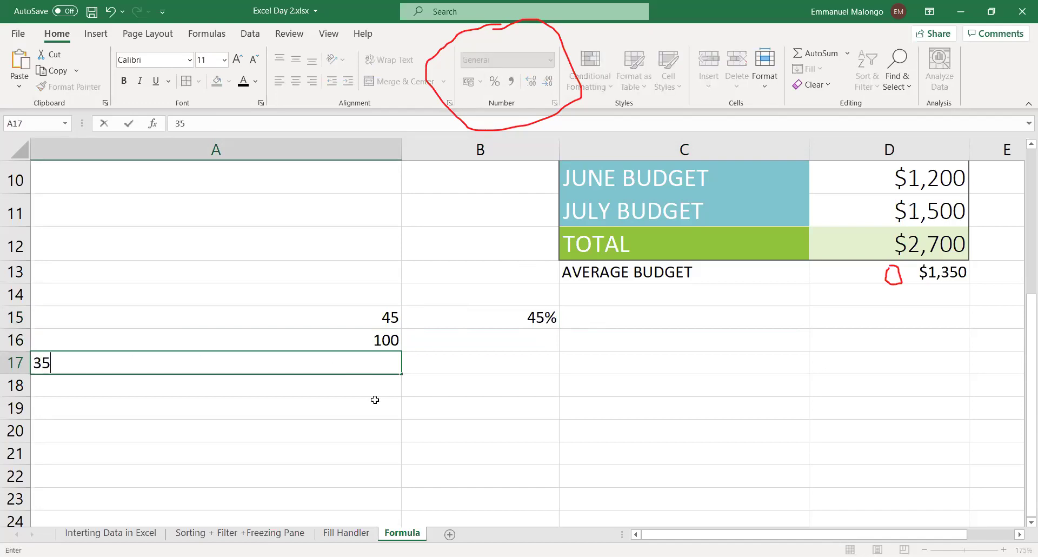
key("Return")
left_click(359, 359)
left_click(483, 345)
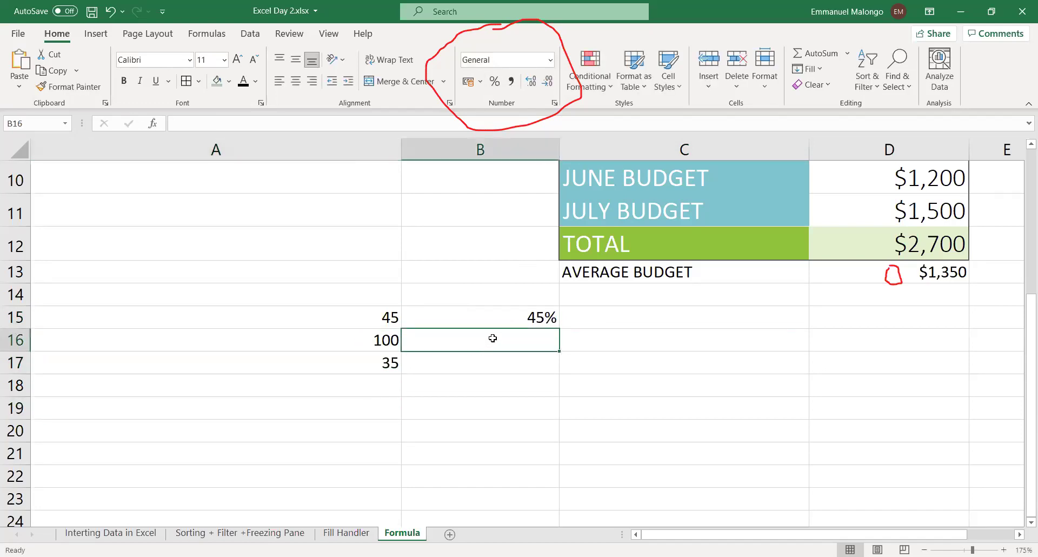
Try filling the B15 percentage formula down through B19, and clear the filled cells B16:B19.
left_click(522, 311)
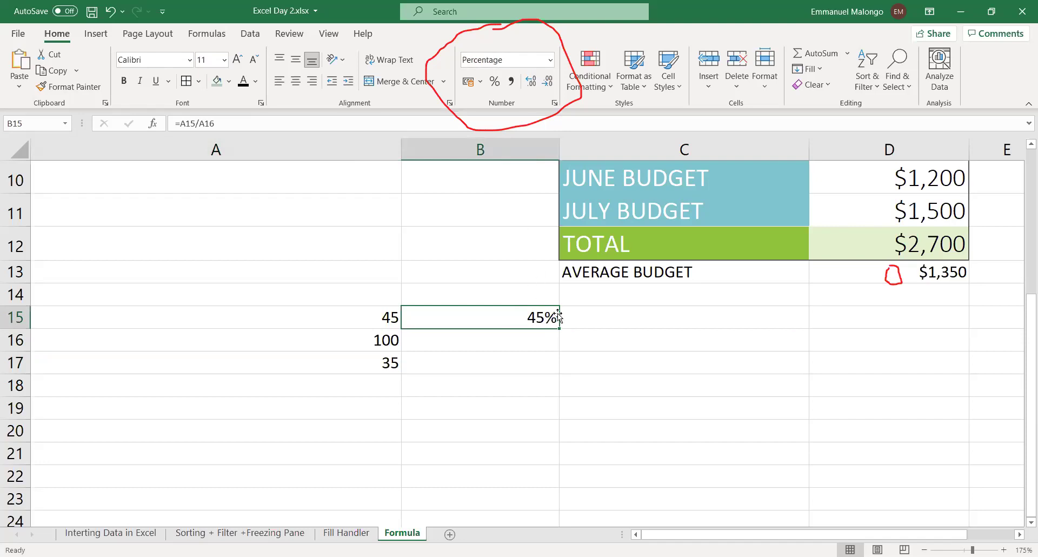
left_click_drag(555, 339, 551, 412)
left_click(544, 360)
left_click(488, 335)
left_click_drag(489, 372, 489, 402)
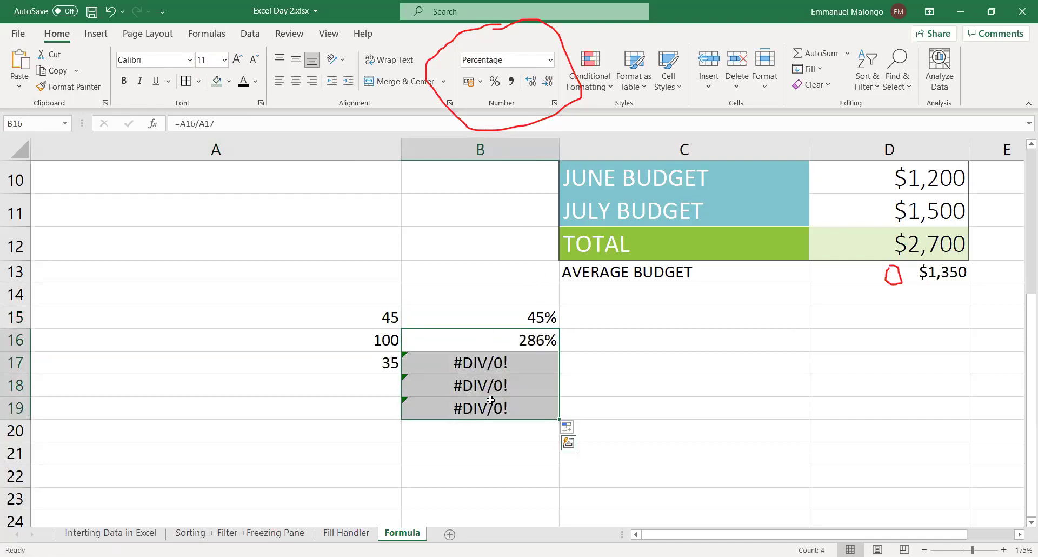
key("Delete")
left_click(547, 354)
left_click(521, 338)
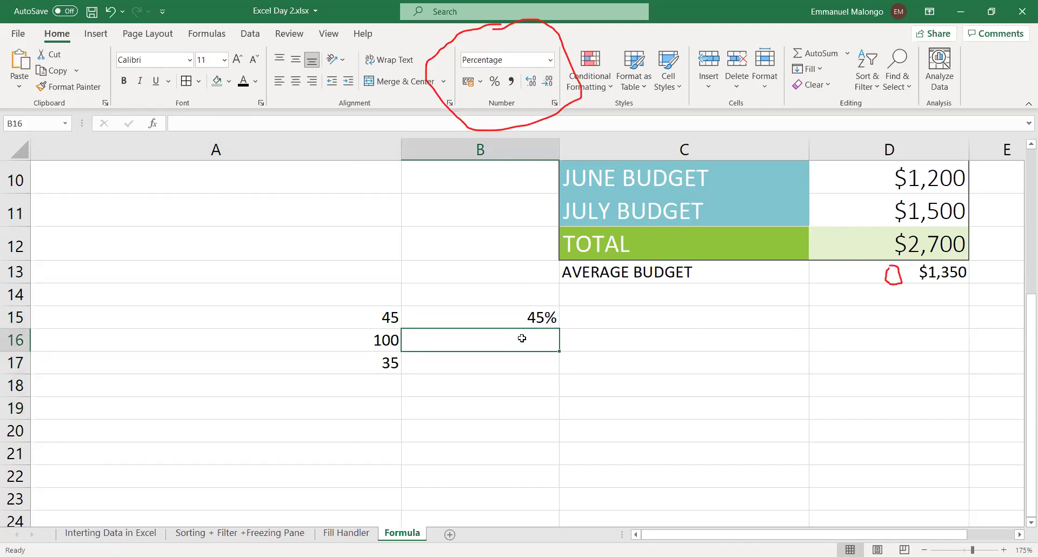
Enter the formula =A17/A16 in B16 to work out 35 as a percentage of 100.
type("=")
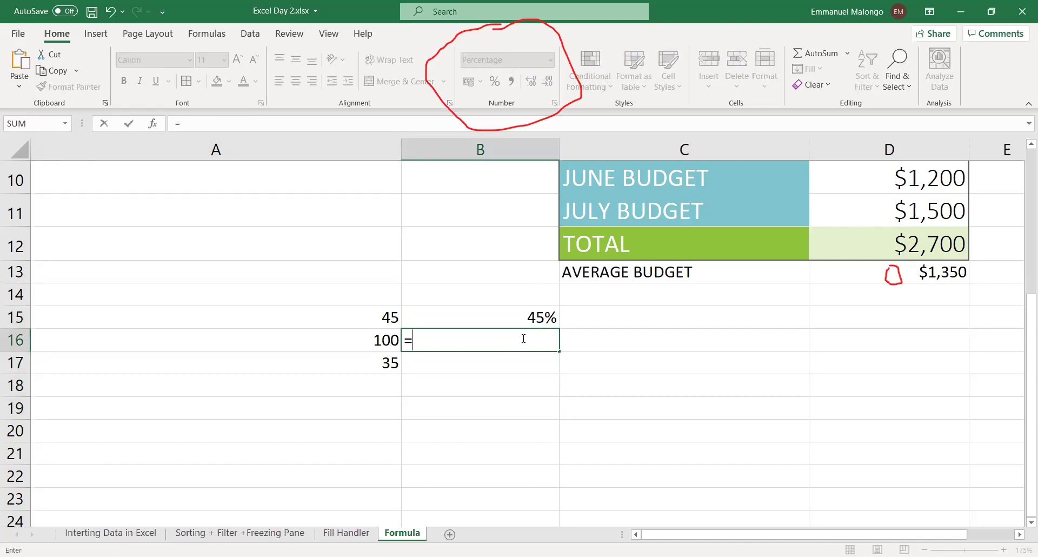
key("BackSpace")
type("=")
left_click(387, 366)
type("/")
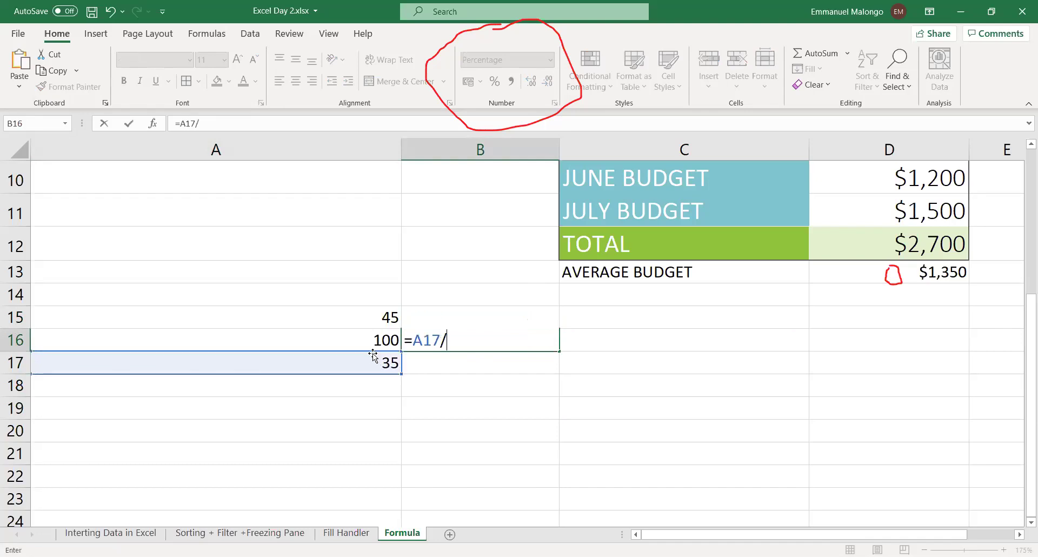
left_click(373, 342)
key("Return")
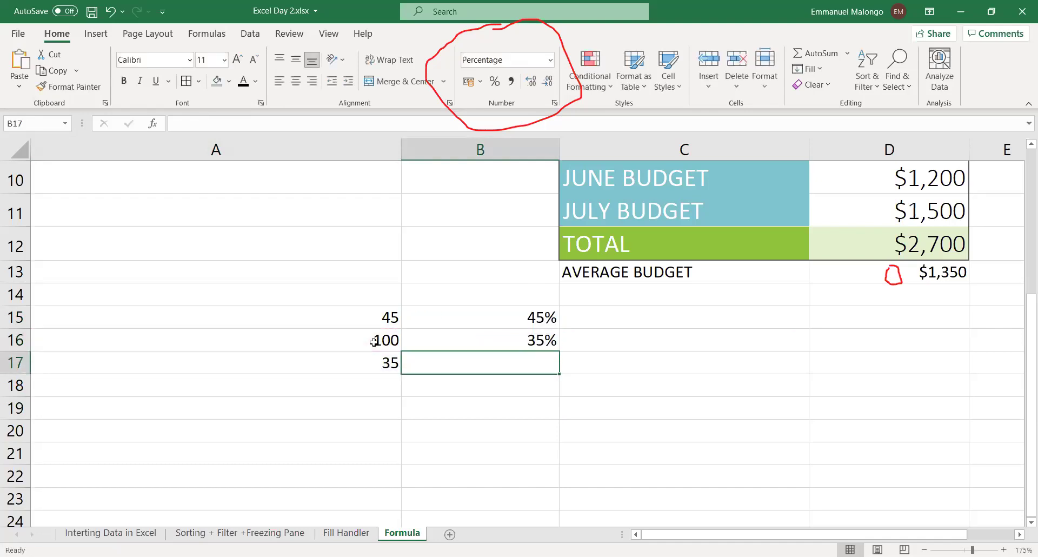
left_click(545, 343)
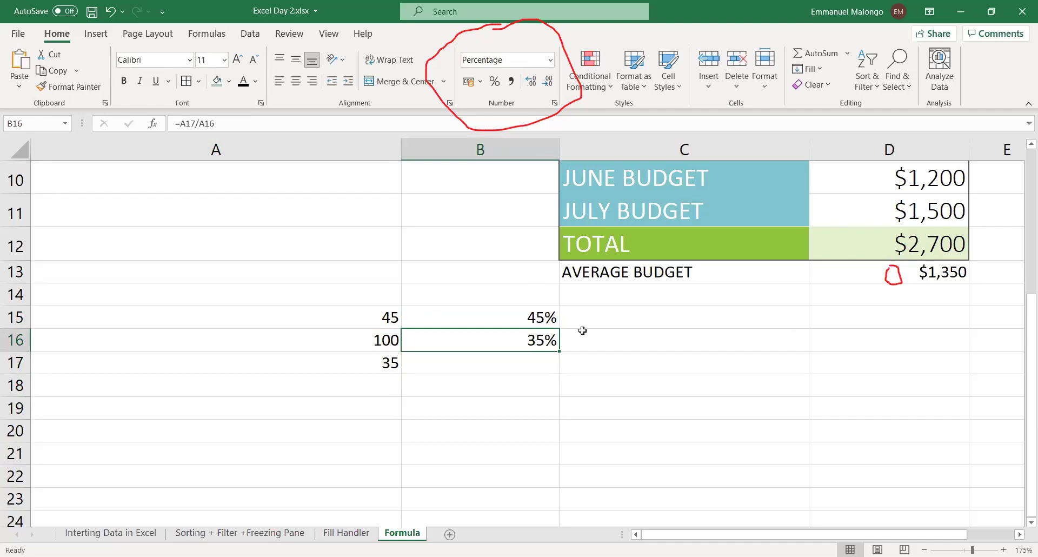
Review the list of number formats available for B16 without applying any of them.
scroll(535, 244, "up", 1)
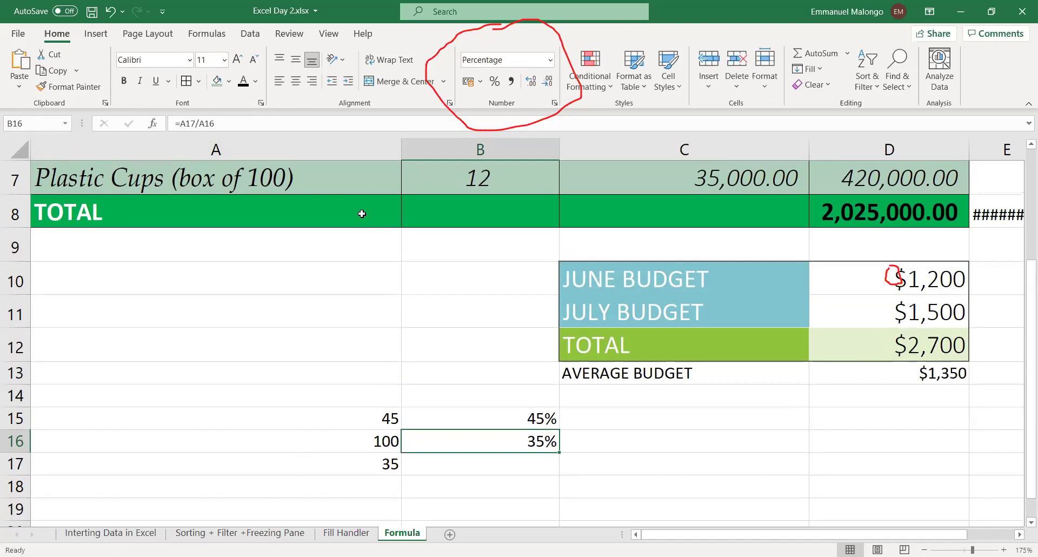
left_click(550, 61)
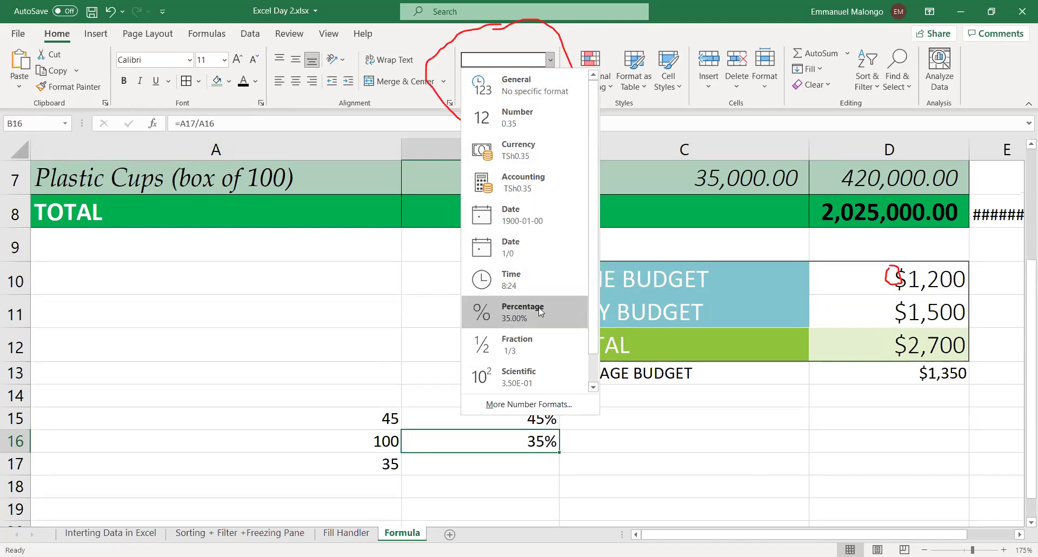
scroll(533, 368, "down", 1)
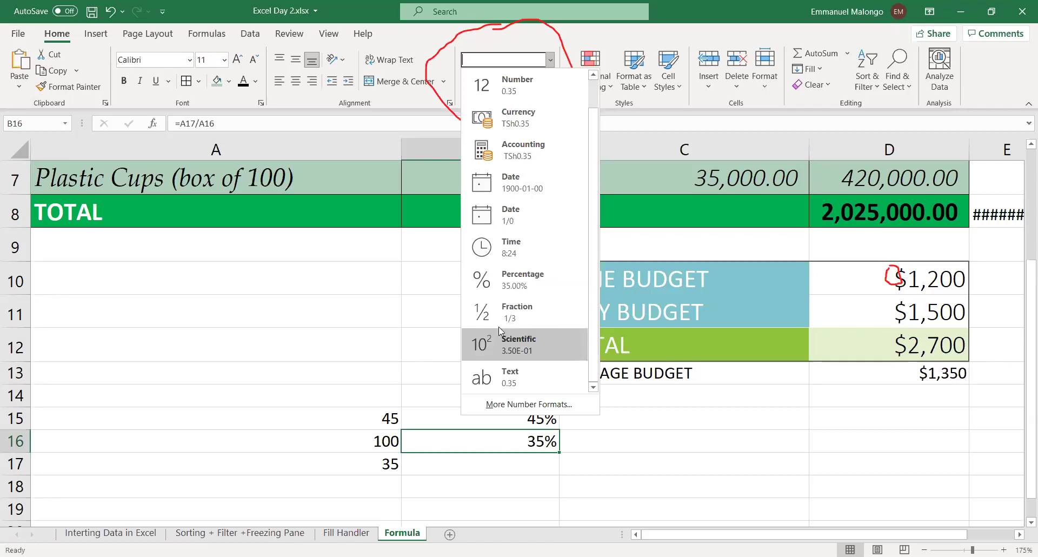
left_click(197, 335)
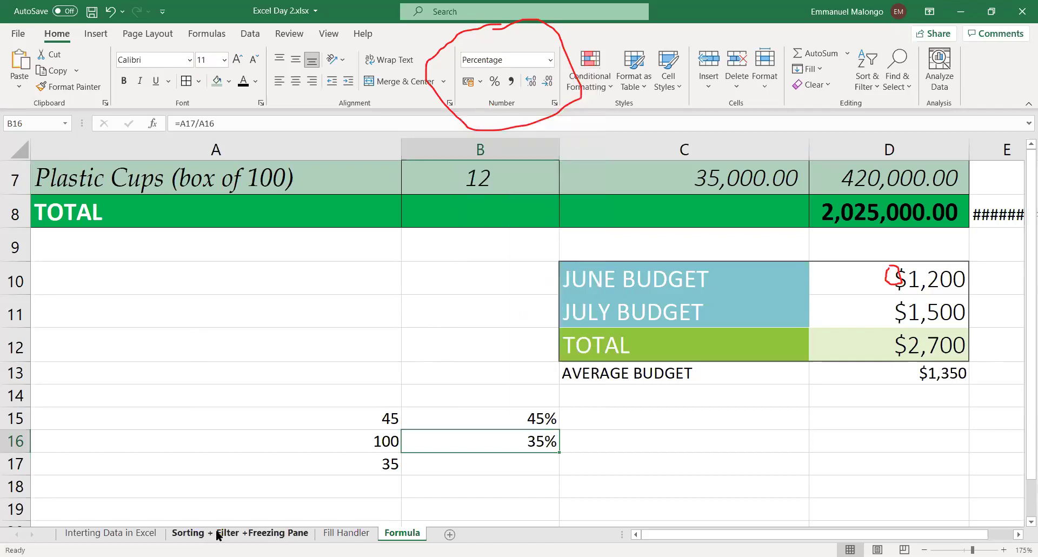
On the Sorting + Filter +Freezing Pane sheet, inspect the number format and underlying values of the Checked Out dates in D2 to D5.
left_click(219, 532)
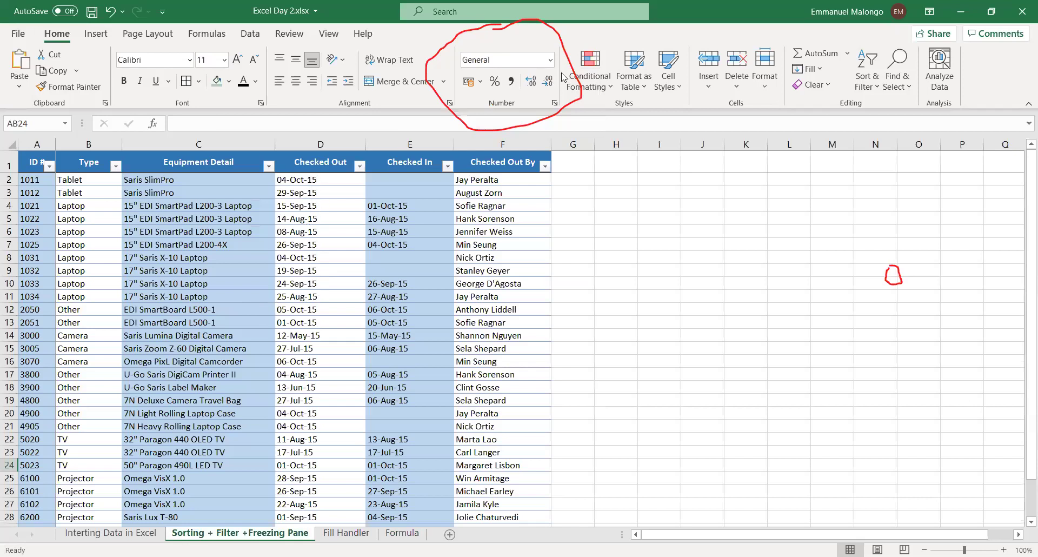
left_click(314, 180)
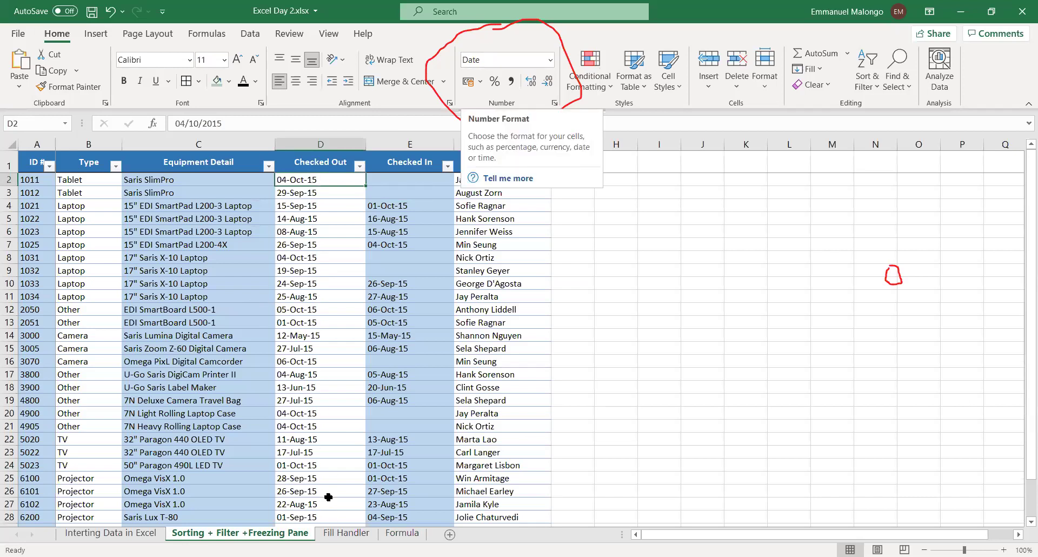
key("Down")
key("Down")
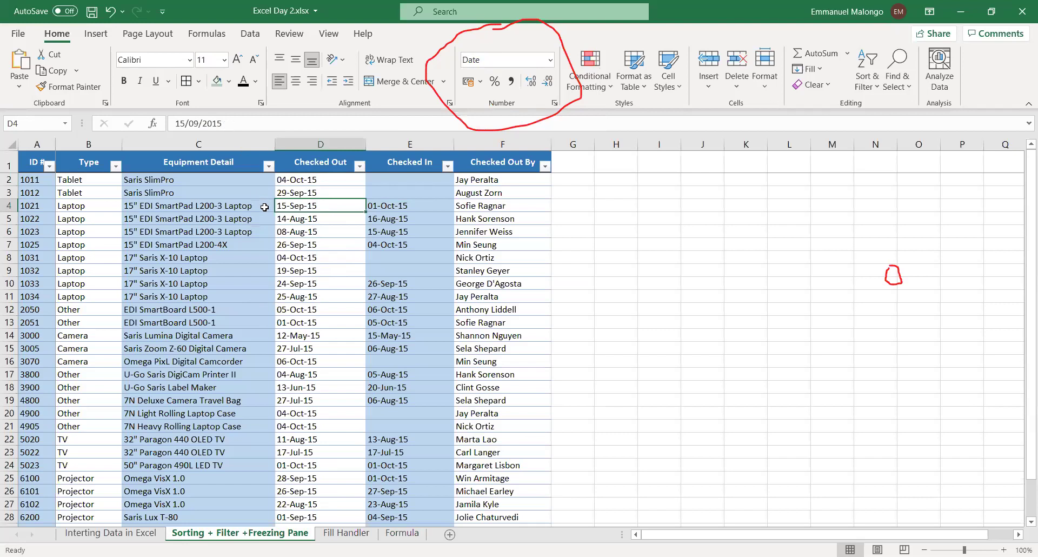
double_click(306, 219)
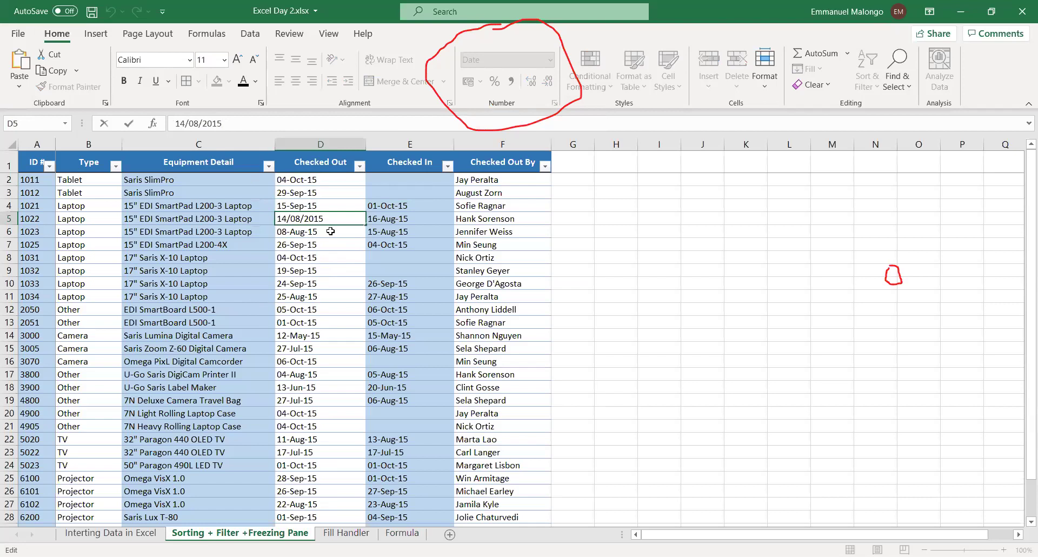
key("Escape")
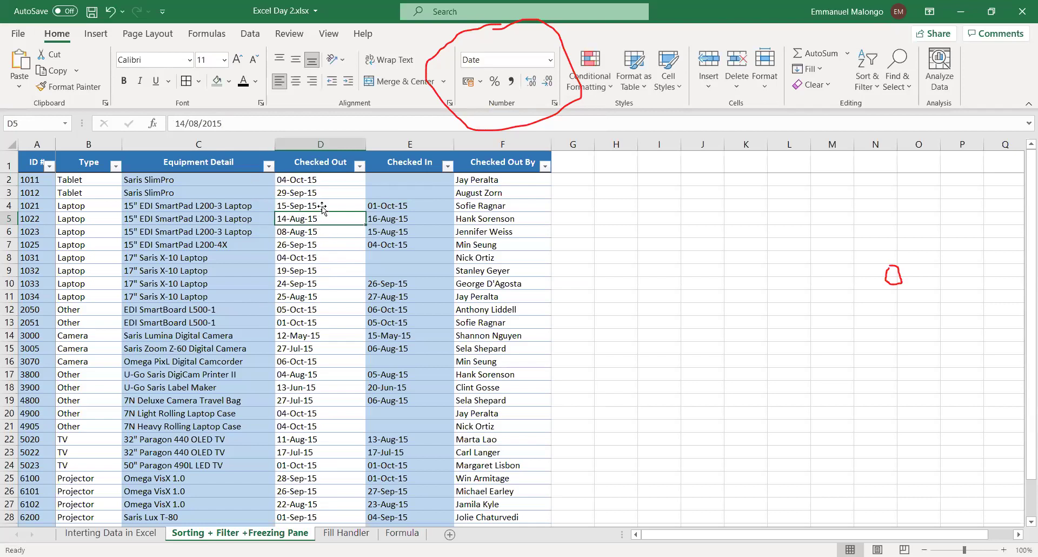
Format the Checked Out date in D5 with the Date type 2012-03-14.
left_click(551, 60)
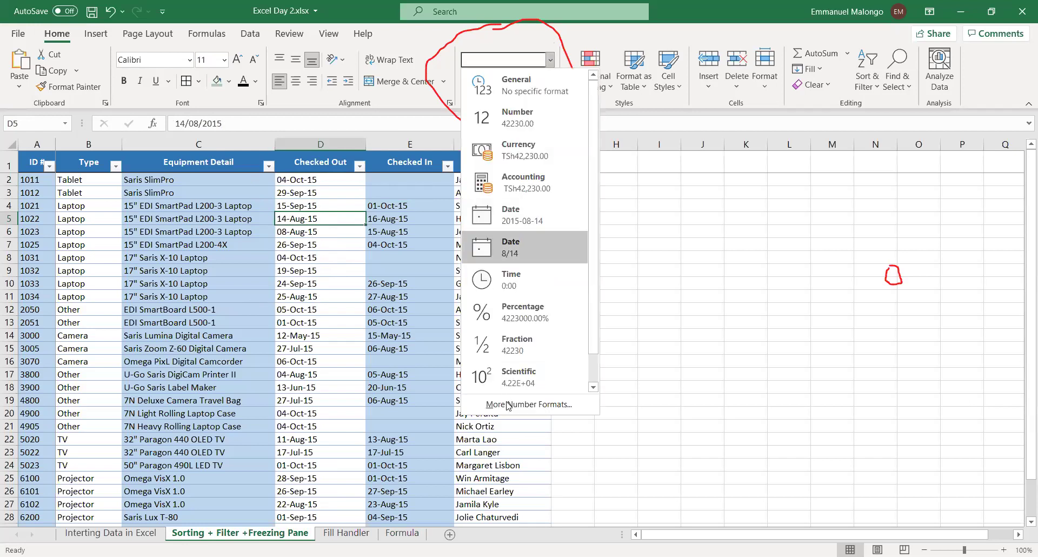
left_click(535, 406)
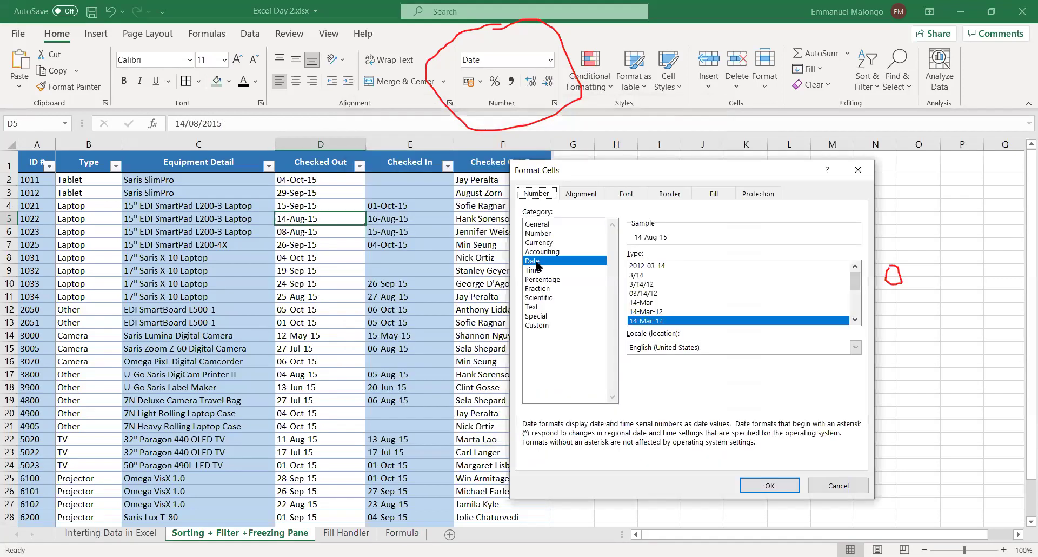
key("End")
left_click(679, 320)
left_click(654, 267)
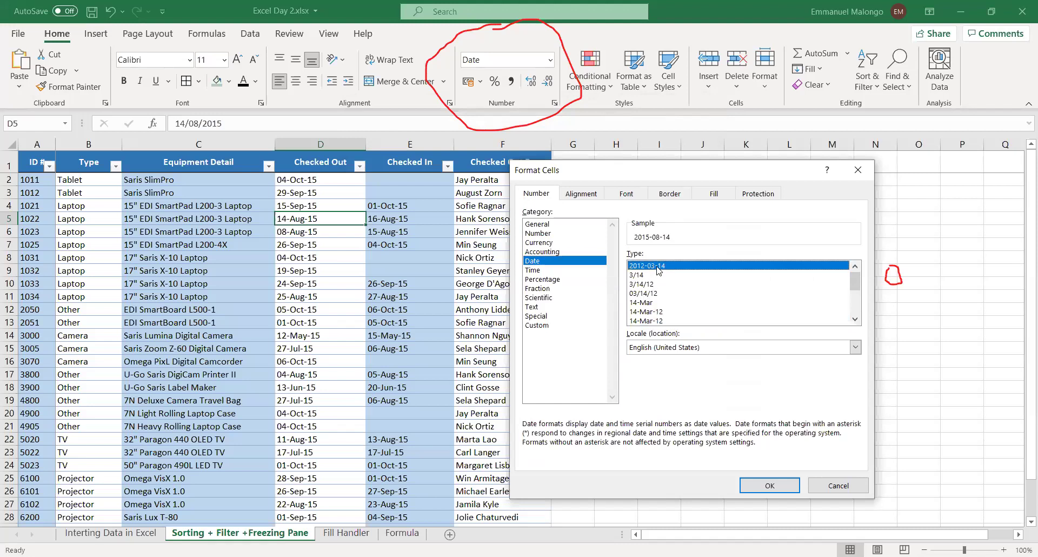
left_click(762, 487)
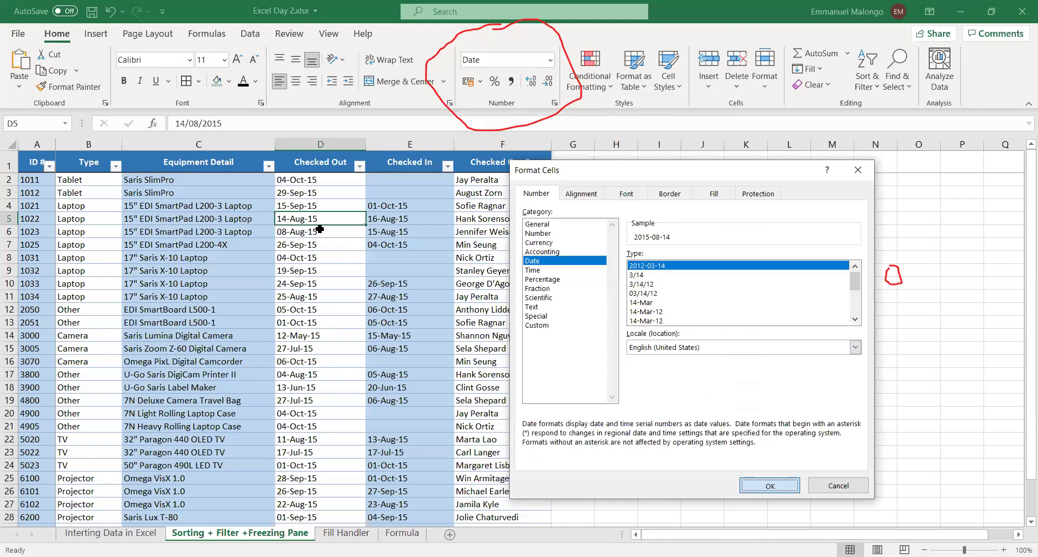
key("Return")
key("Return")
key("Return")
key("Return")
left_click(366, 223)
left_click_drag(366, 224, 340, 223)
key("Down")
key("Down")
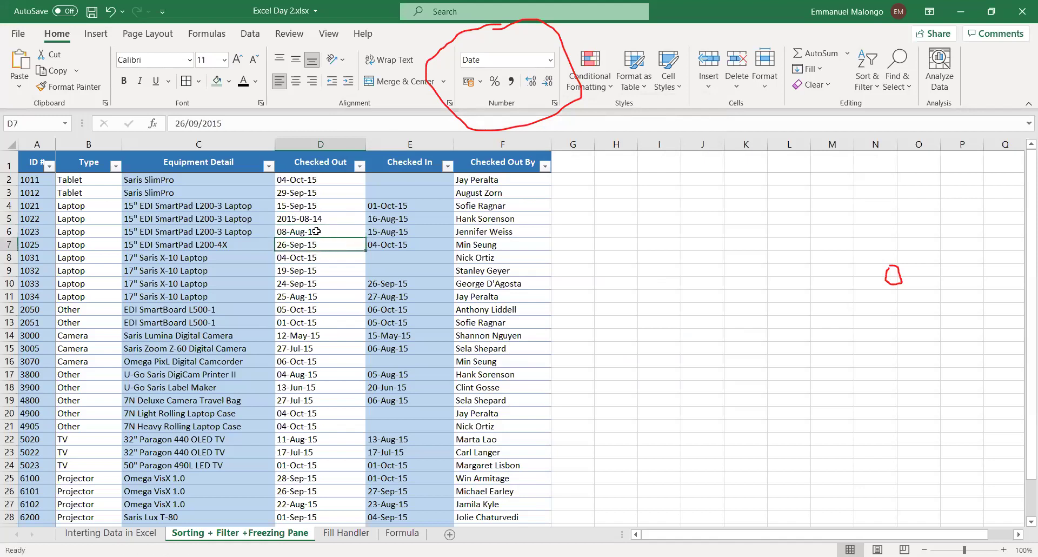
Copy the date format of D5 to D6 and from D6 to D7 with Format Painter.
key("Up")
key("Down")
key("Up")
key("Up")
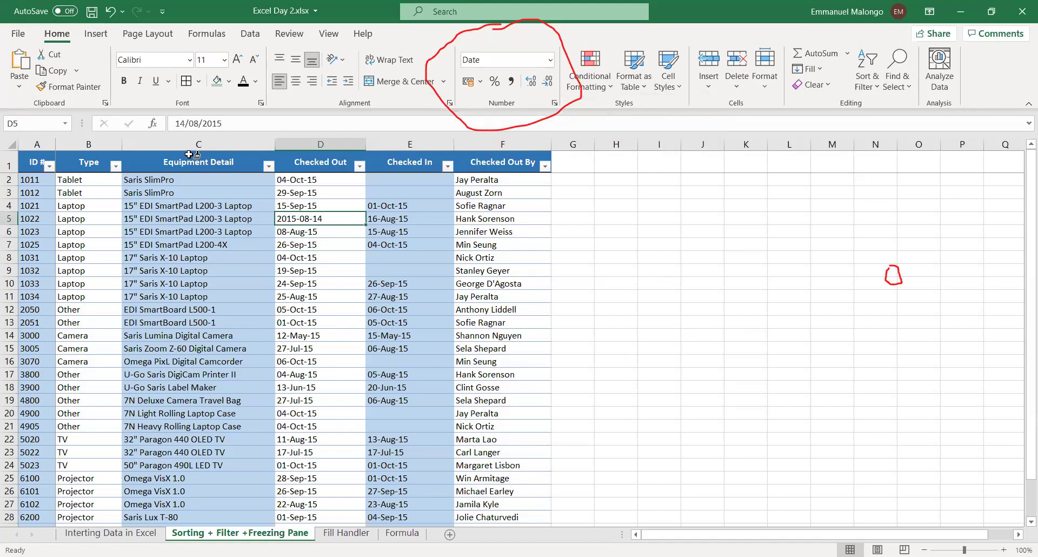
left_click(69, 86)
left_click(317, 231)
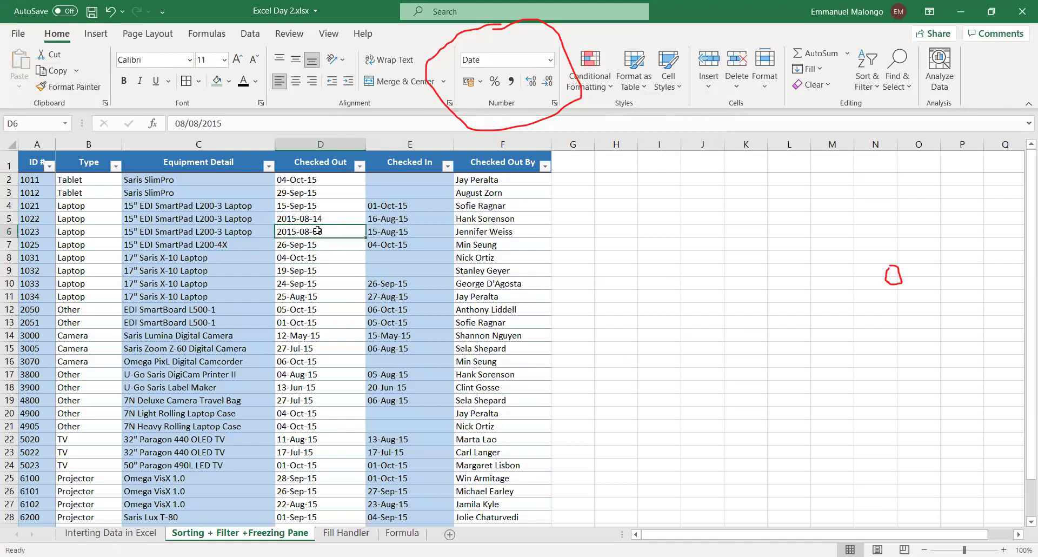
left_click(78, 88)
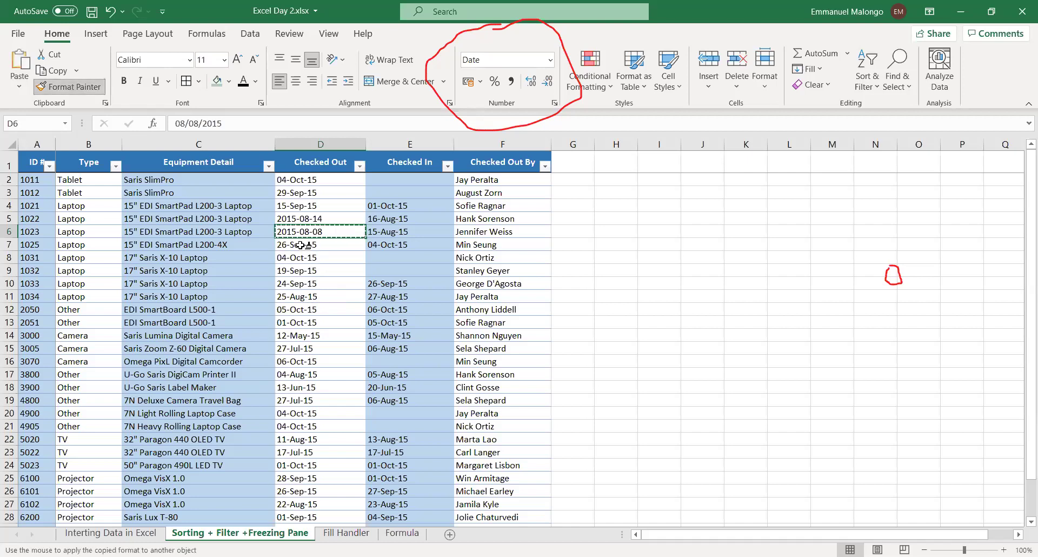
left_click(320, 244)
key("Return")
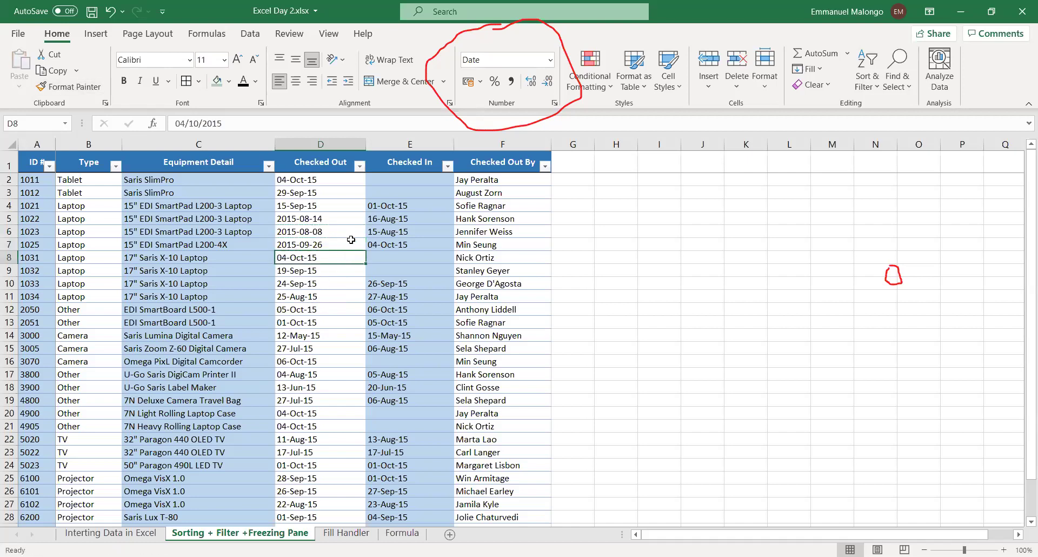
Undo the date formats painted onto D7 and D6, leaving Format Painter and returning to D5.
key("ctrl+z")
left_click(76, 88)
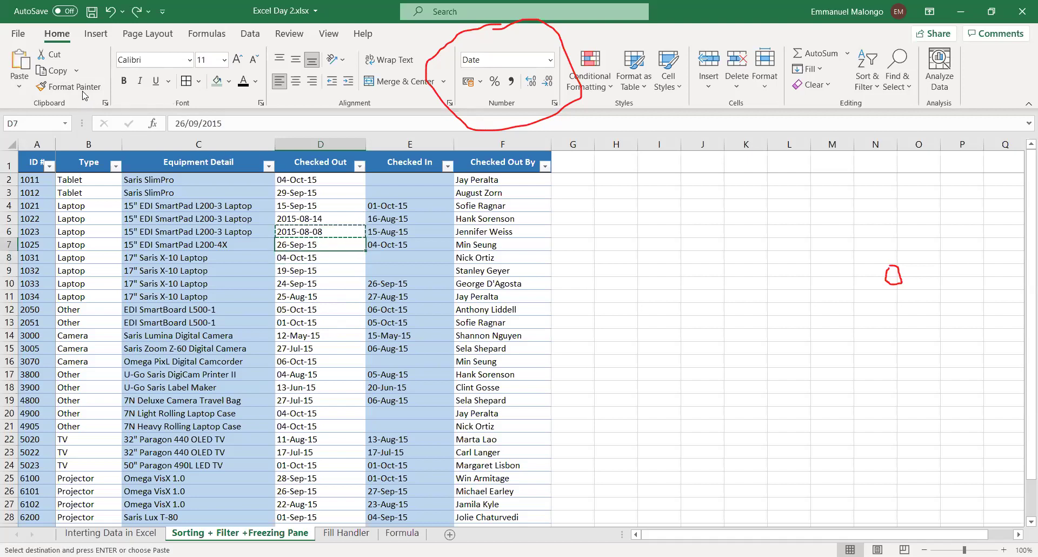
left_click(300, 231)
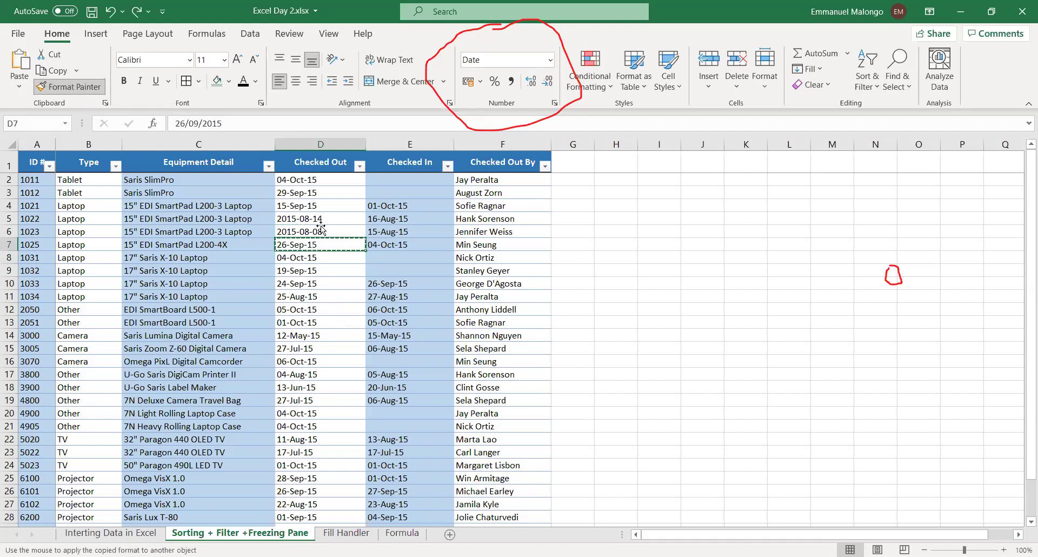
key("Escape")
left_click(319, 216)
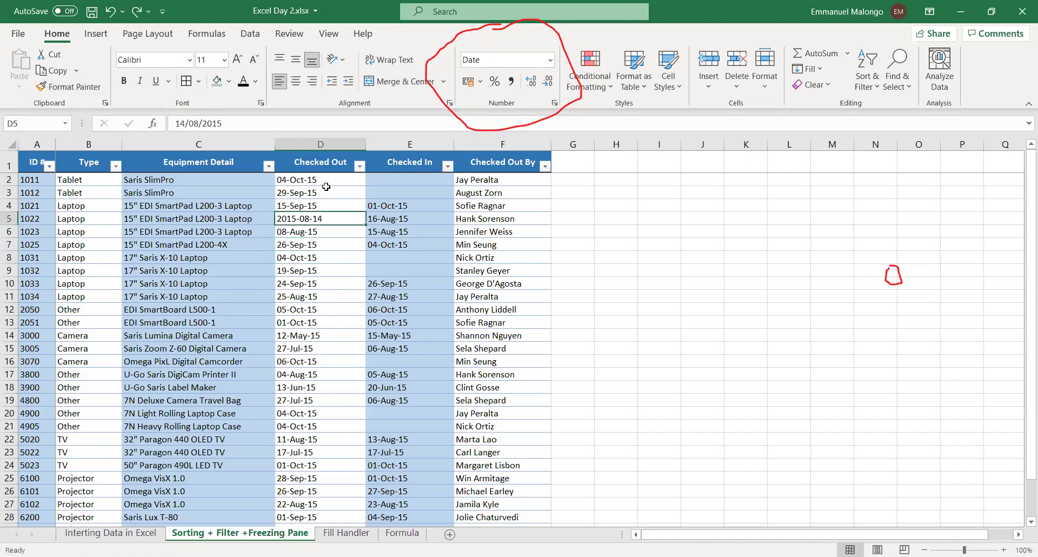
Format all Checked Out dates in D2:D30 with the Date type 2012-03-14.
left_click_drag(324, 180, 330, 503)
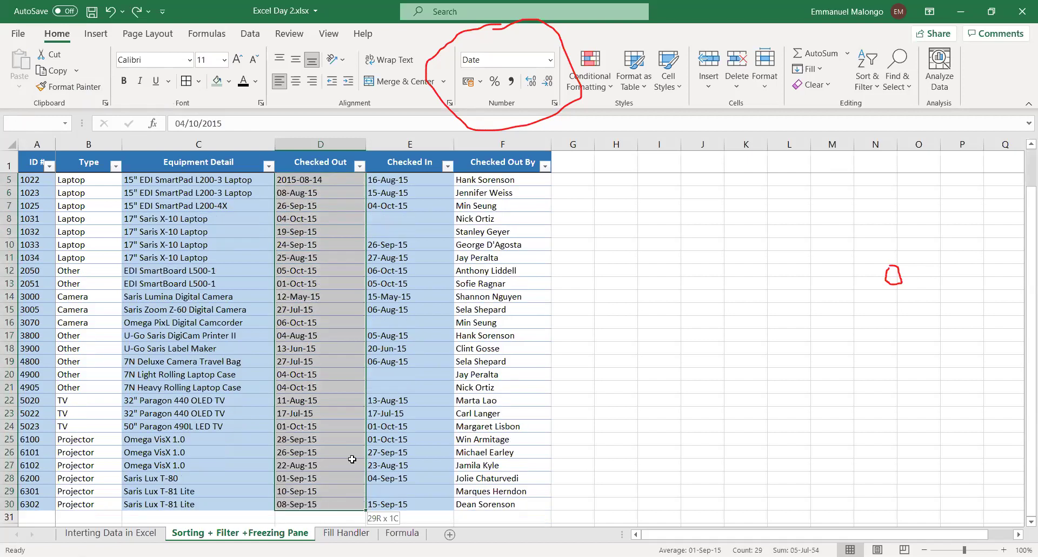
left_click(550, 60)
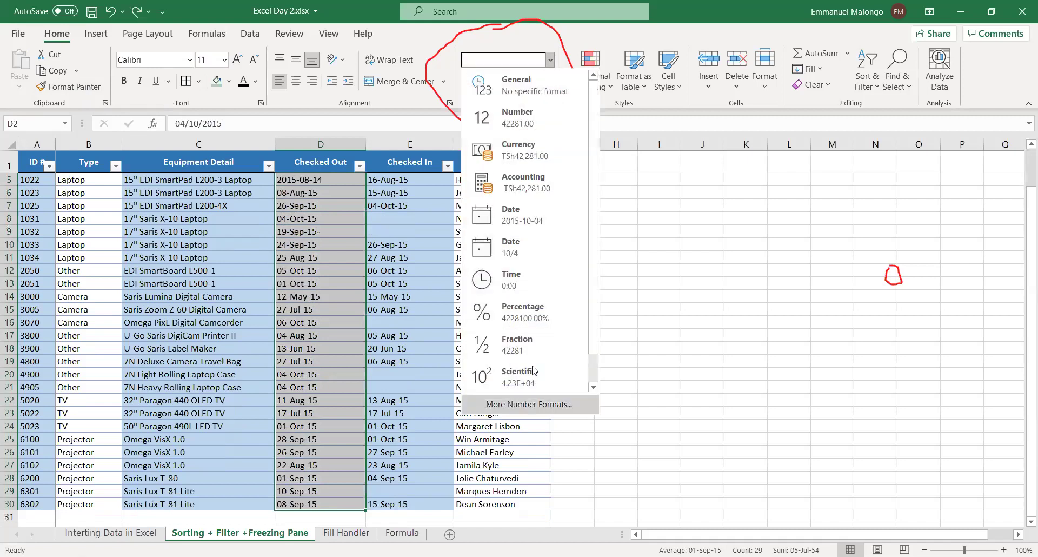
key("Return")
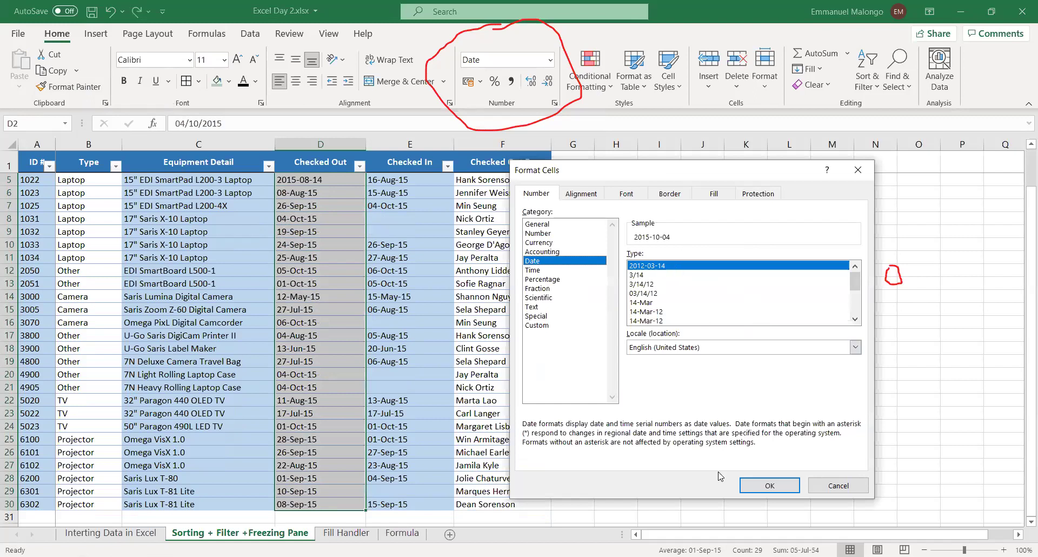
left_click(762, 488)
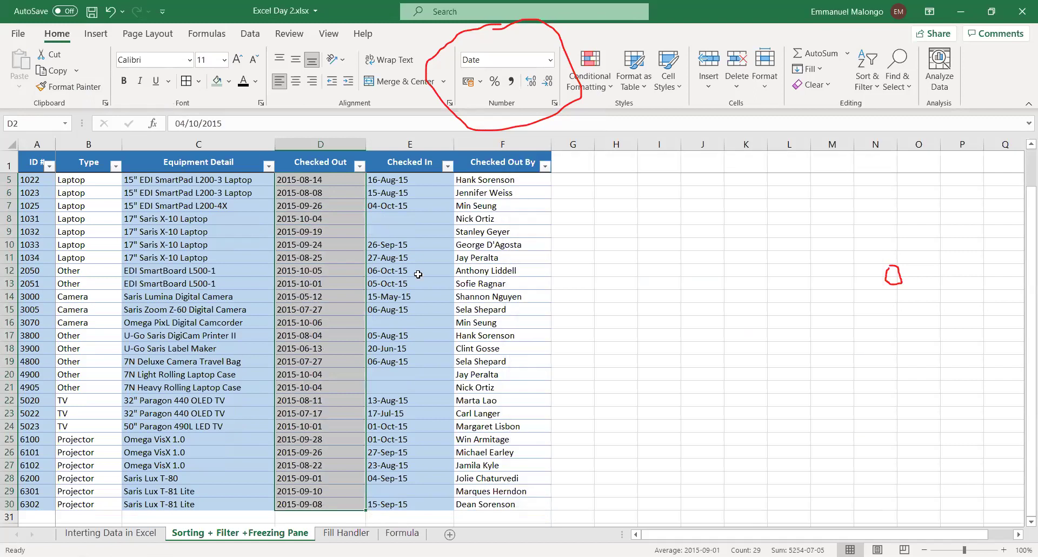
Examine the date cells in the Checked Out column down to the end of the equipment table.
left_click(359, 314)
left_click(330, 373)
left_click(306, 192)
key("Down")
key("Down")
key("Down")
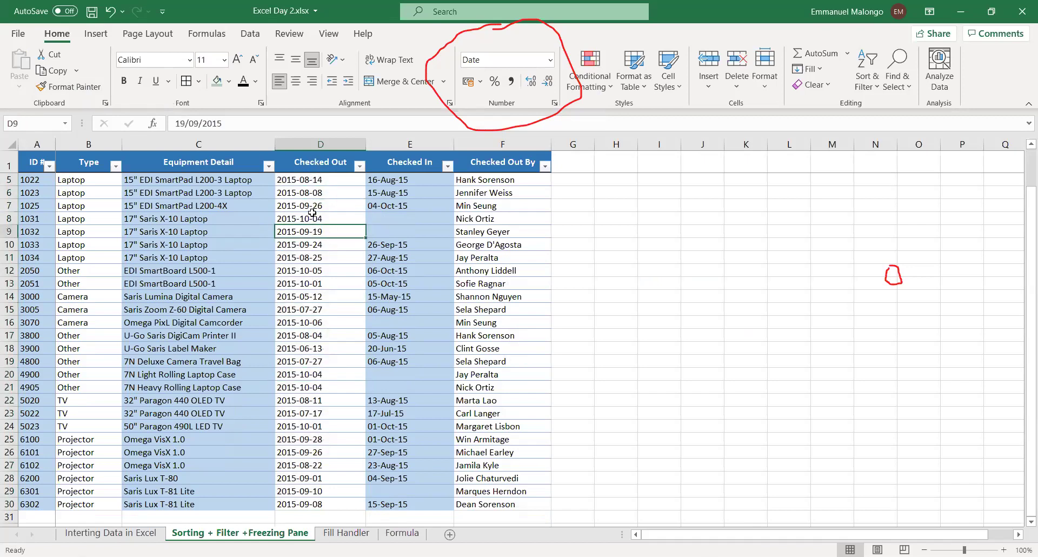
scroll(331, 341, "down", 2)
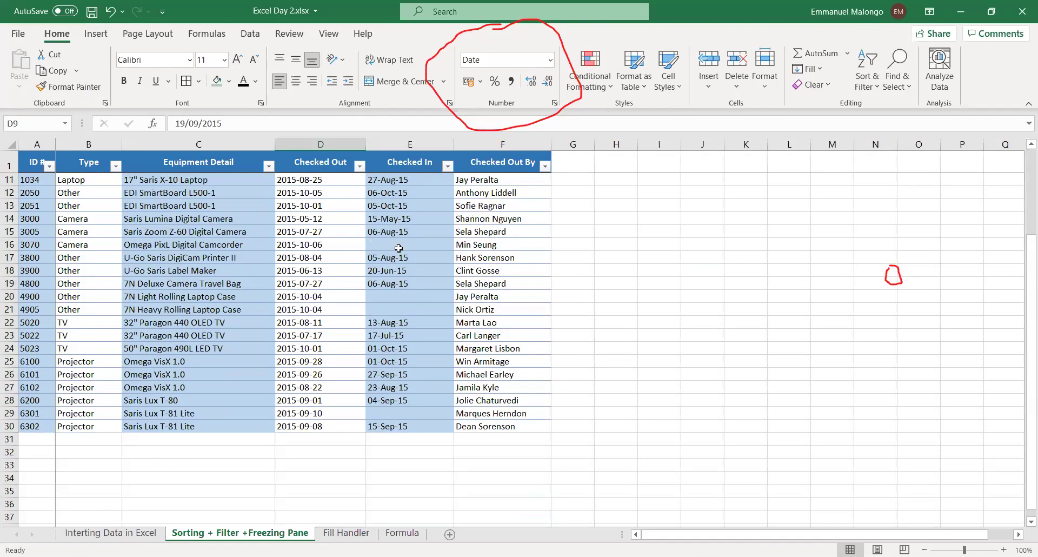
scroll(399, 248, "down", 2)
scroll(392, 226, "up", 4)
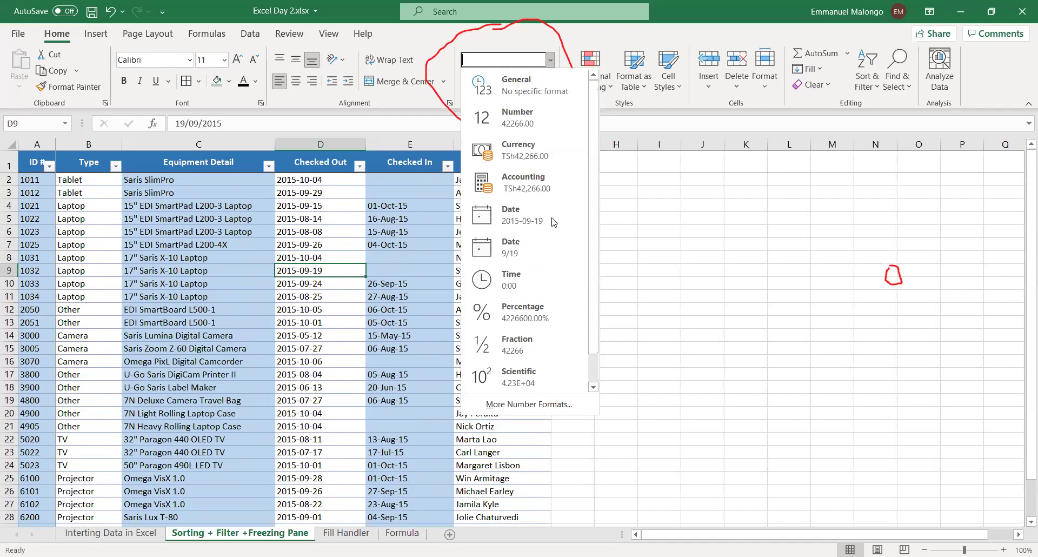
Format the Checked Out dates in D2:D30 with the March 14, 2012 date type.
left_click_drag(321, 492, 322, 520)
left_click(550, 59)
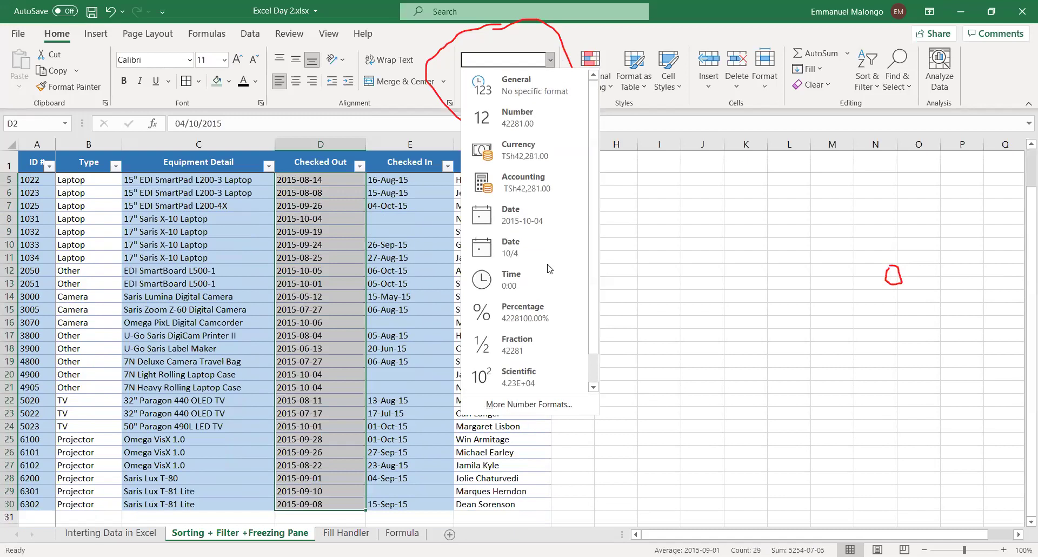
left_click(527, 404)
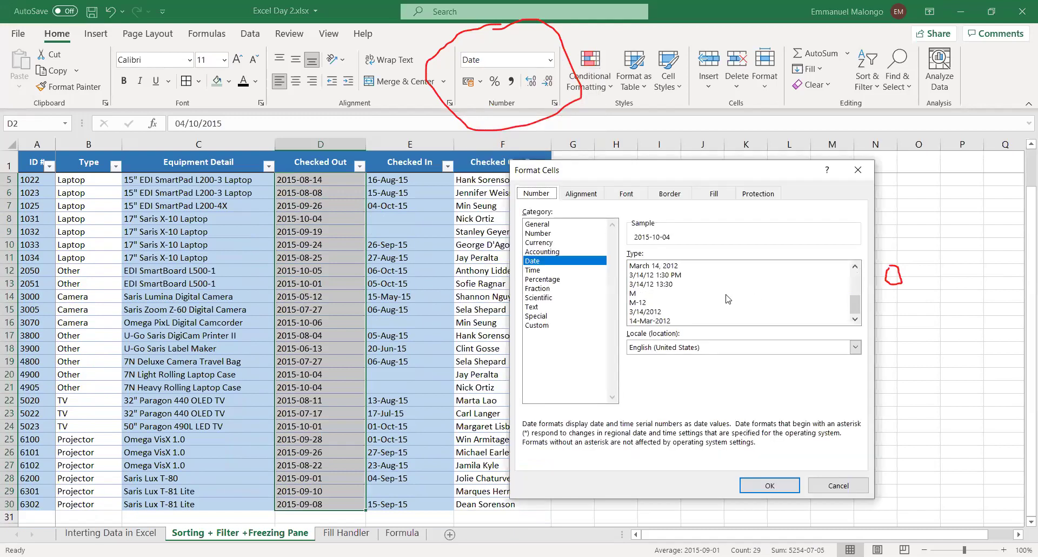
left_click(662, 265)
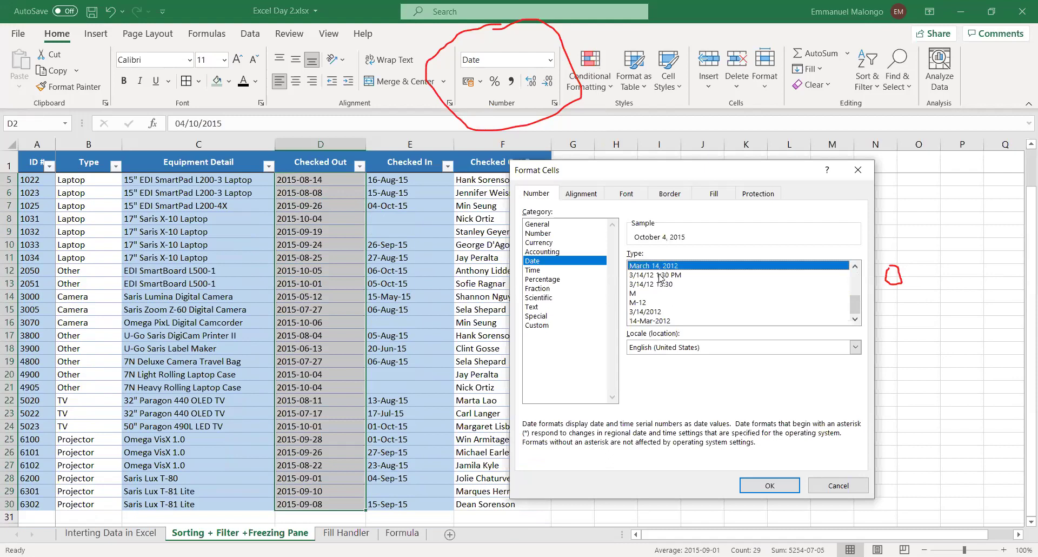
left_click(776, 486)
left_click(327, 204)
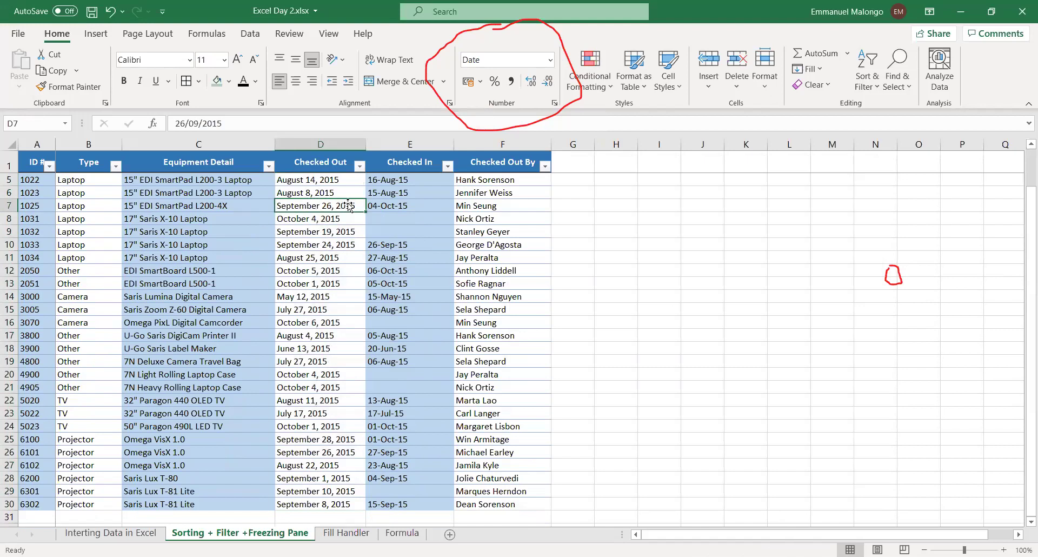
Review the reformatted Checked Out dates through the last table row and look over the available number formats.
scroll(258, 232, "down", 4)
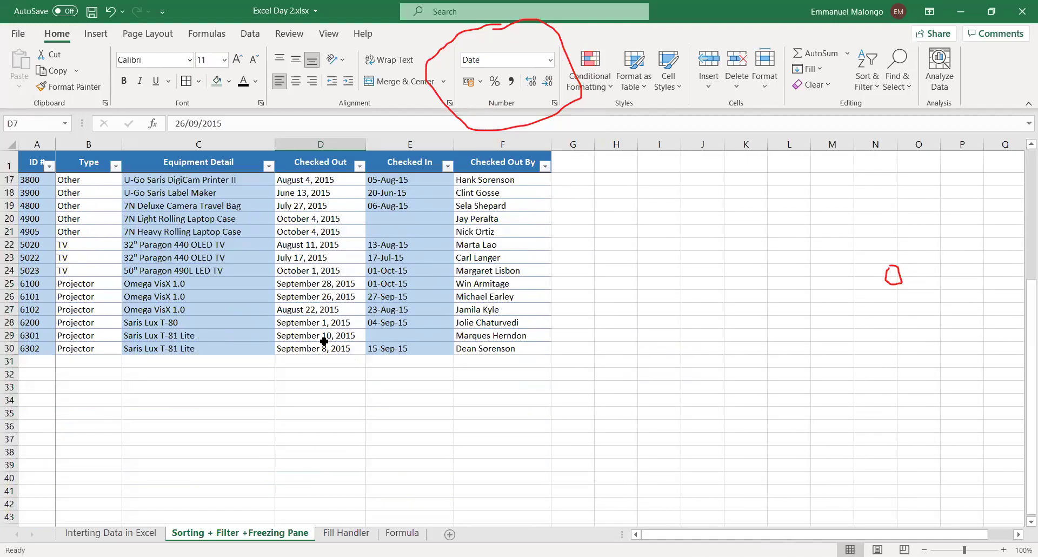
left_click(323, 342)
scroll(345, 231, "up", 3)
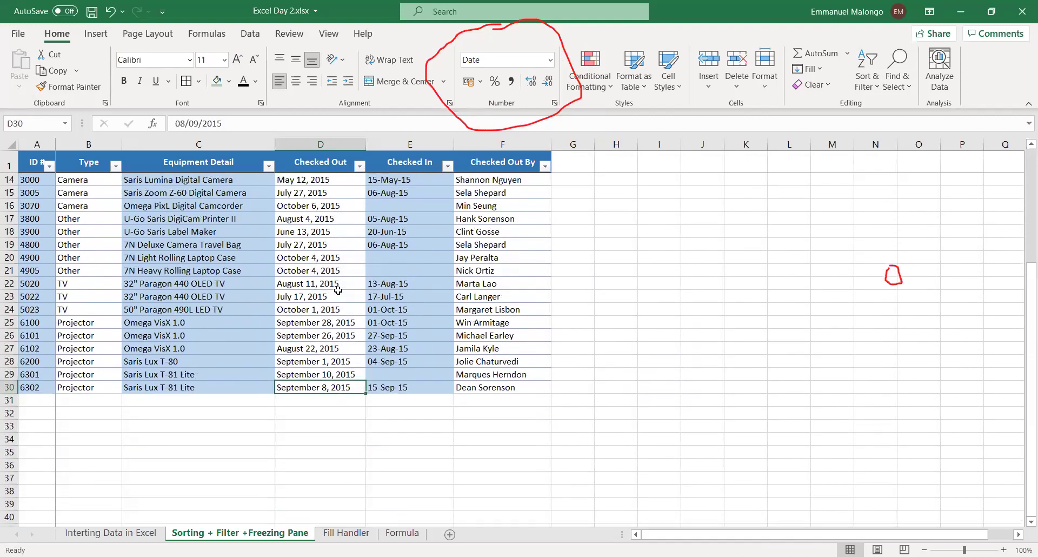
scroll(335, 224, "up", 2)
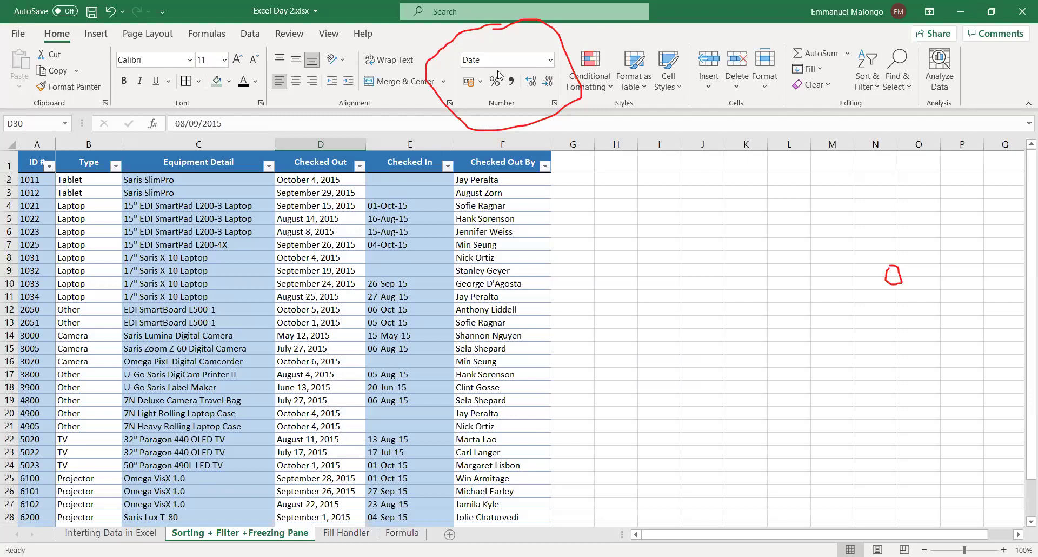
left_click(551, 60)
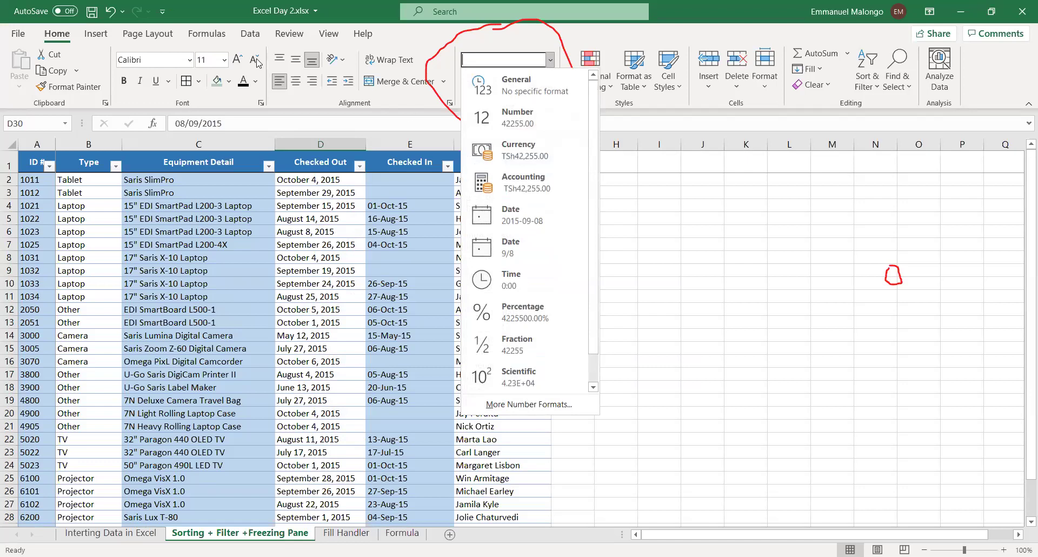
key("Escape")
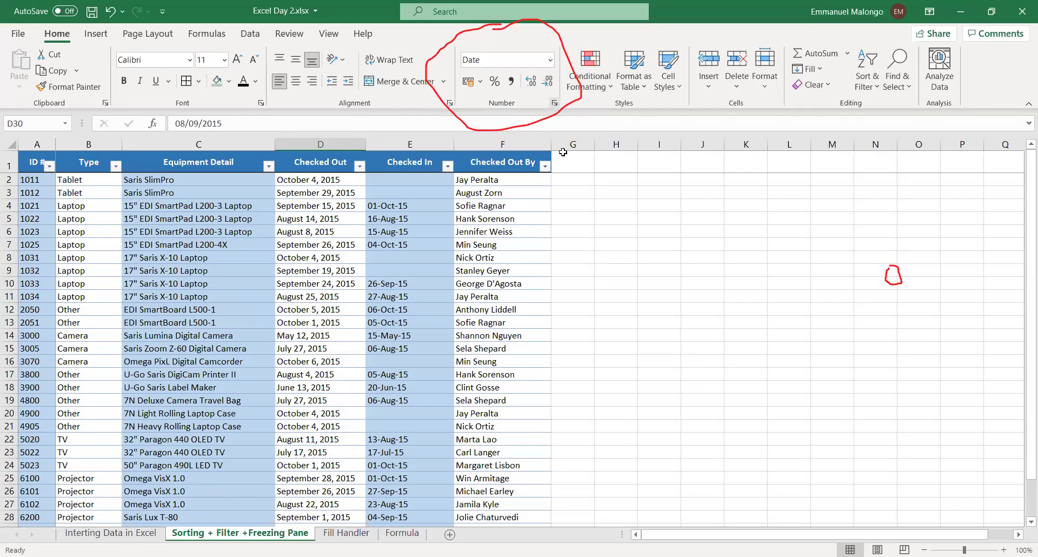
left_click(567, 227)
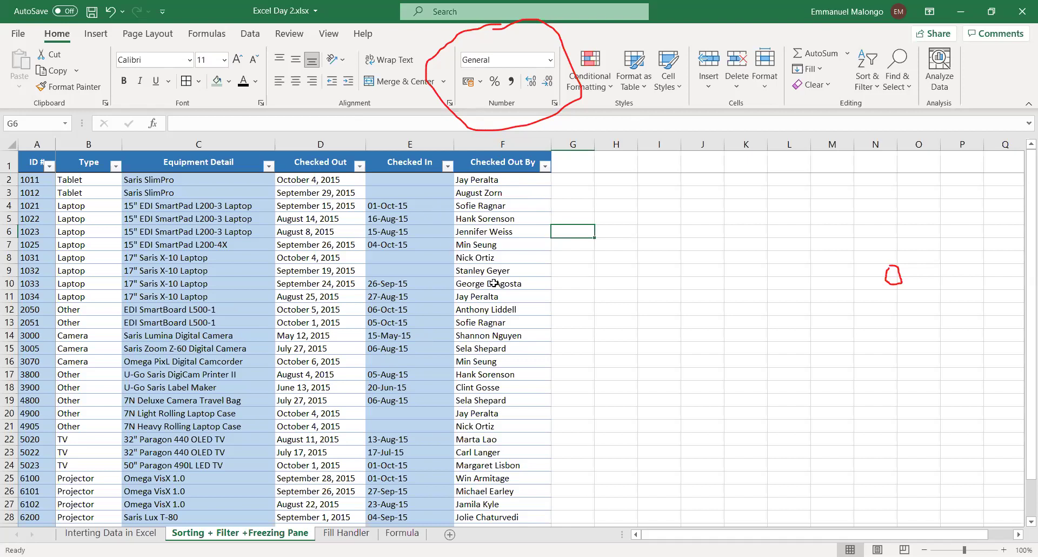
scroll(493, 283, "down", 3)
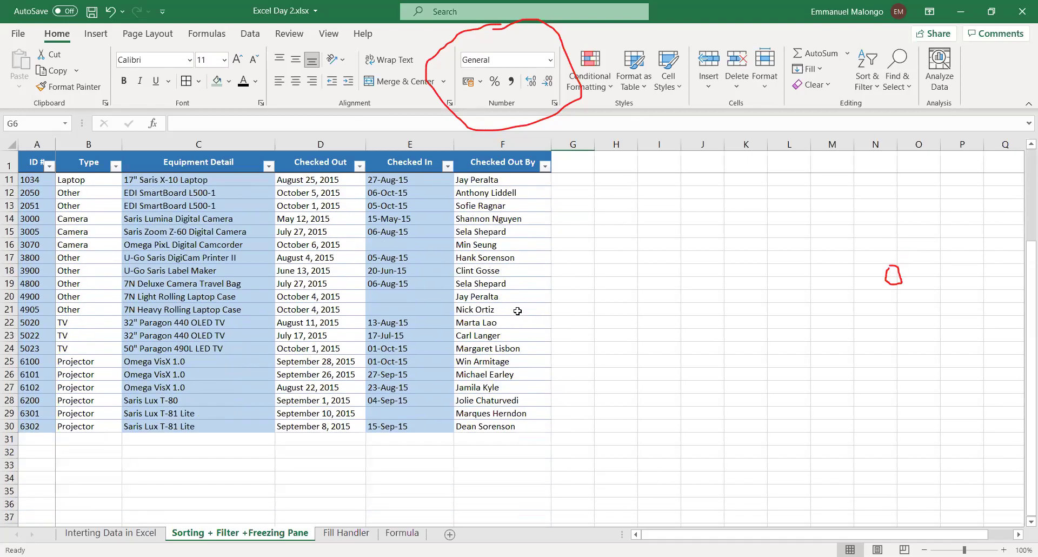
scroll(353, 443, "up", 3)
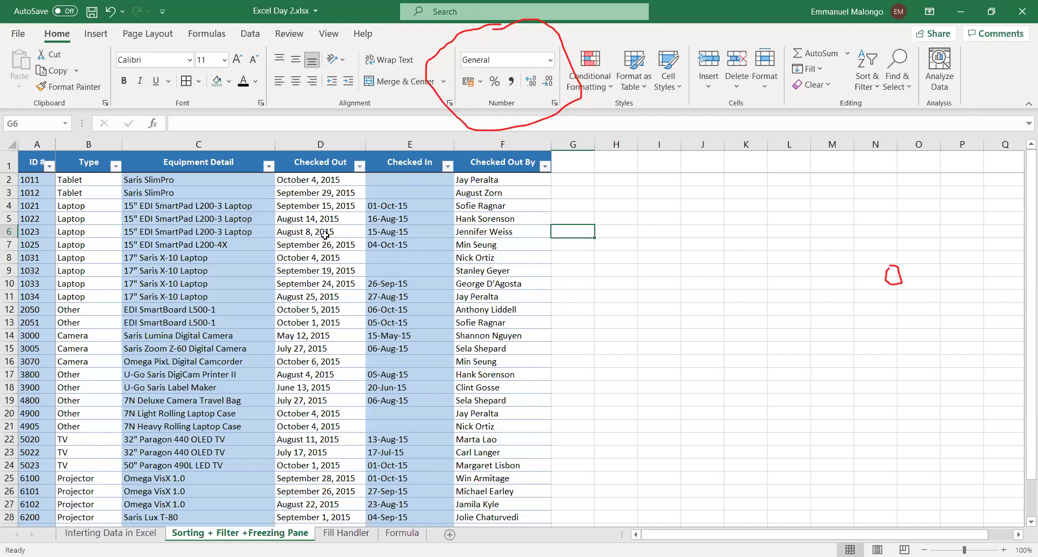
left_click(192, 195)
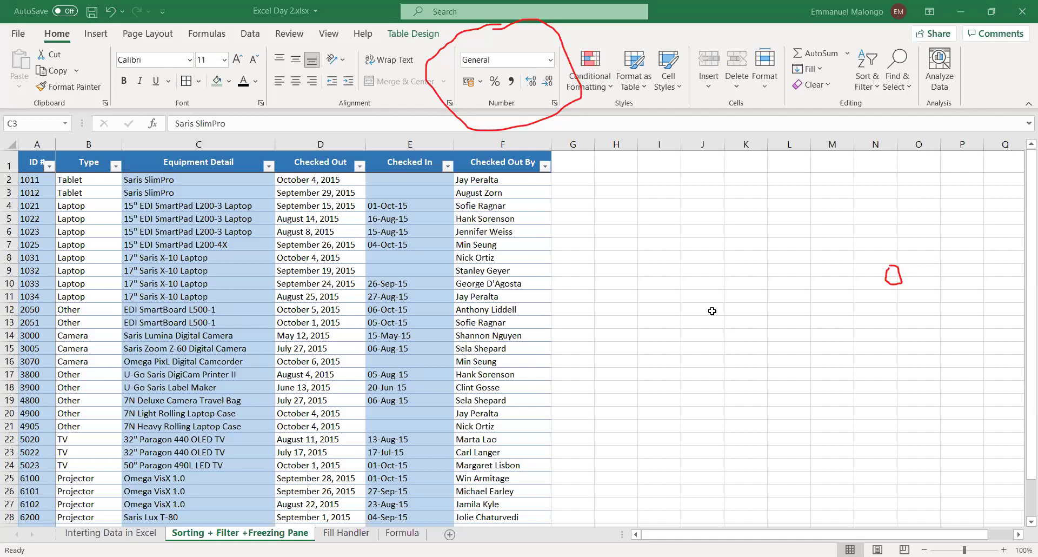
key("Escape")
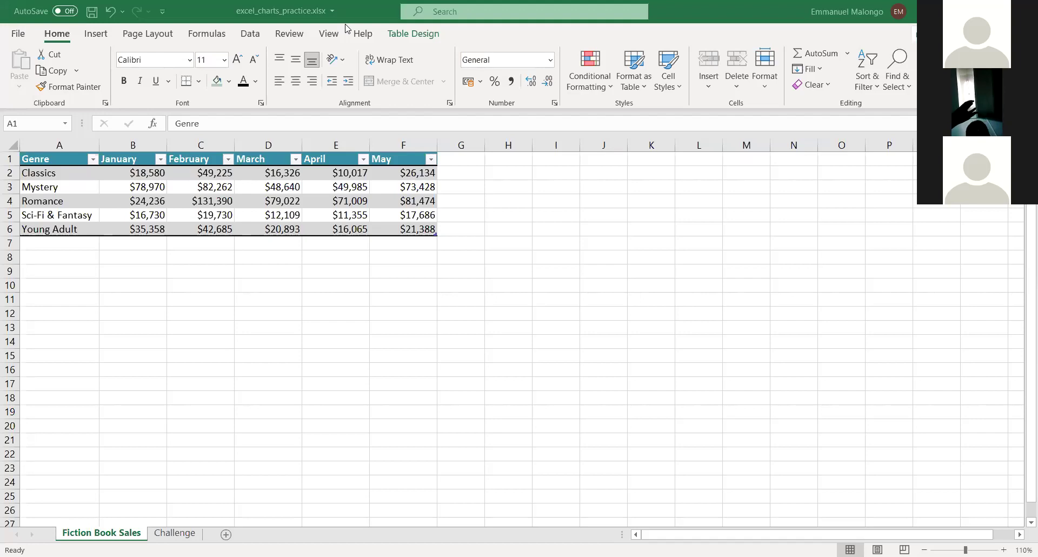
Replace the Classics label in cell A2 of the Fiction Book Sales sheet with Flash Disk.
left_click(48, 173)
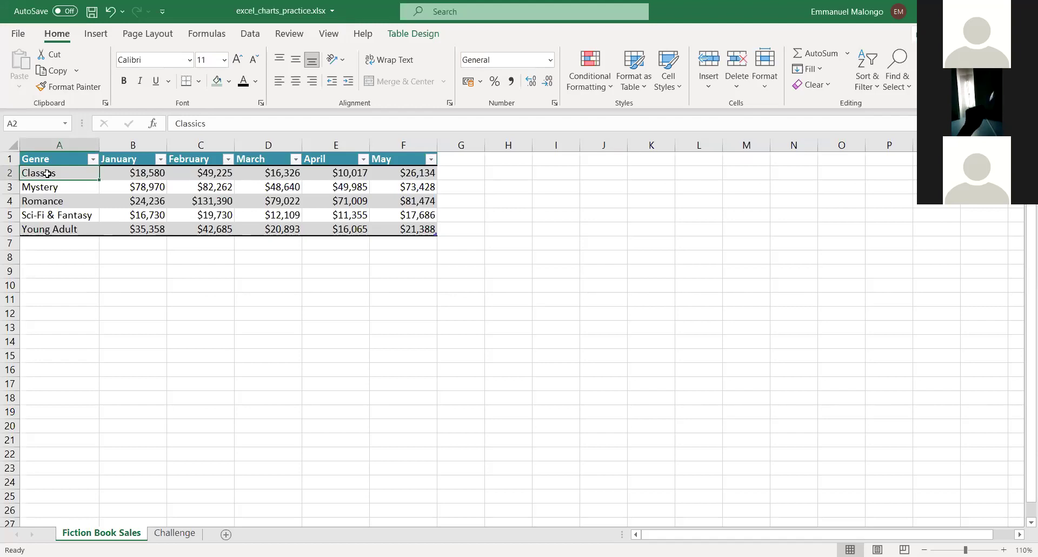
type("fic")
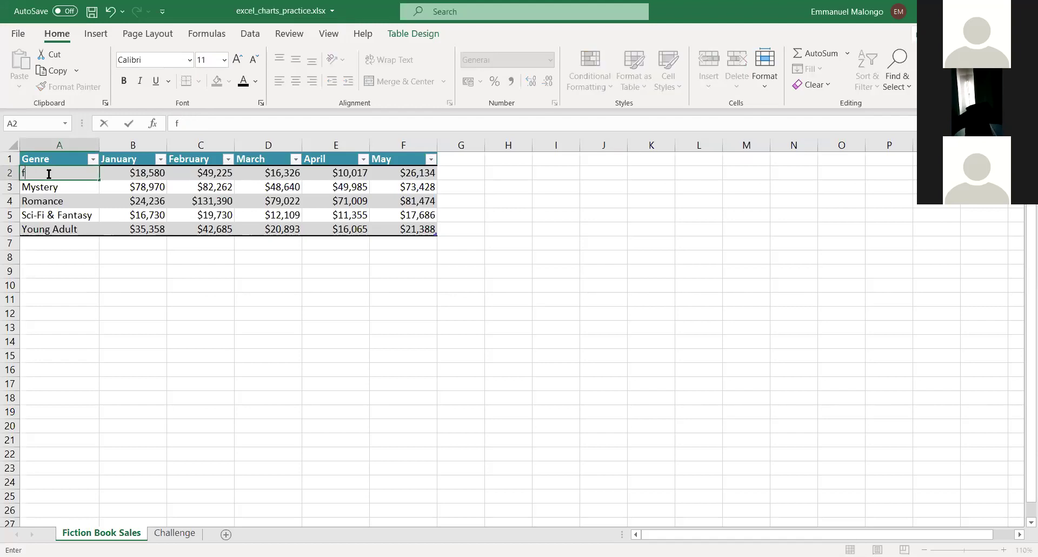
key("BackSpace")
key("BackSpace")
key("BackSpace")
type("fic")
key("BackSpace")
key("BackSpace")
key("BackSpace")
type("Flash Disk")
Replace the genre labels in A3, A4 and A5 with Memory Card, Projectors and Laptops.
left_click(86, 185)
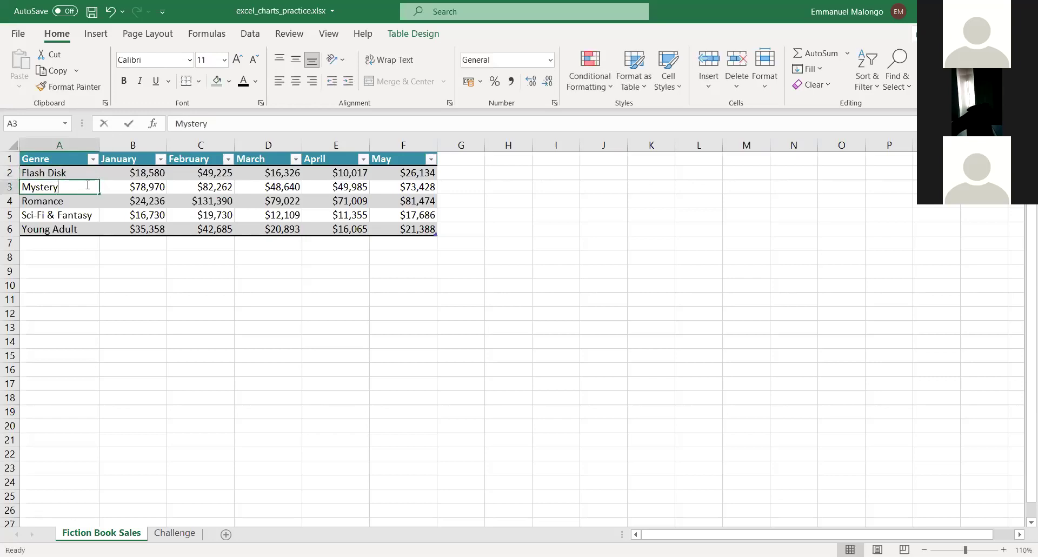
type("Memory Card")
key("Return")
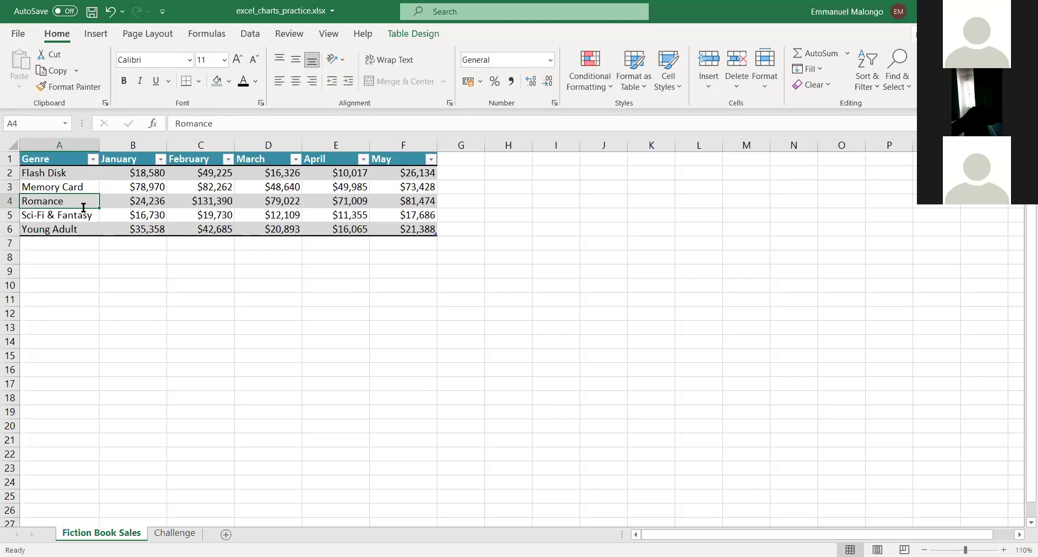
type("Projectors")
left_click(44, 217)
type("Laptops")
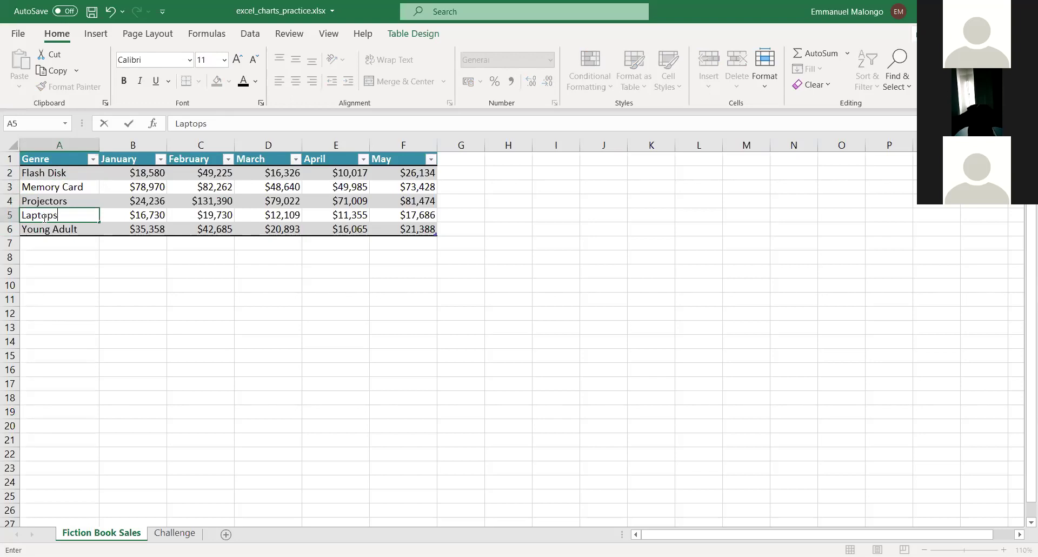
Replace the Young Adult label in cell A6 with Smart Phones.
left_click(63, 234)
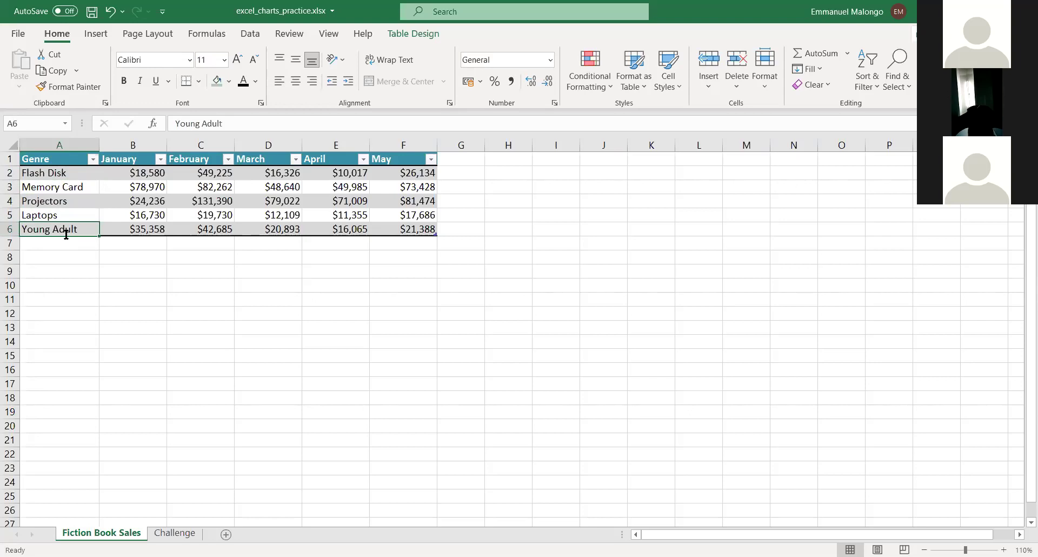
type("Smaar")
key("BackSpace")
key("BackSpace")
type("rt Pho")
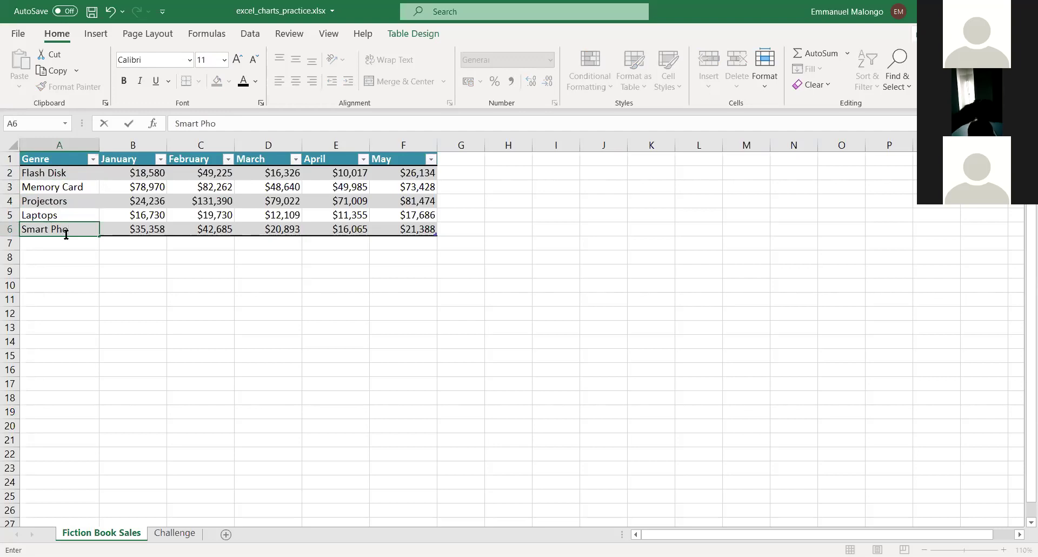
type("nes")
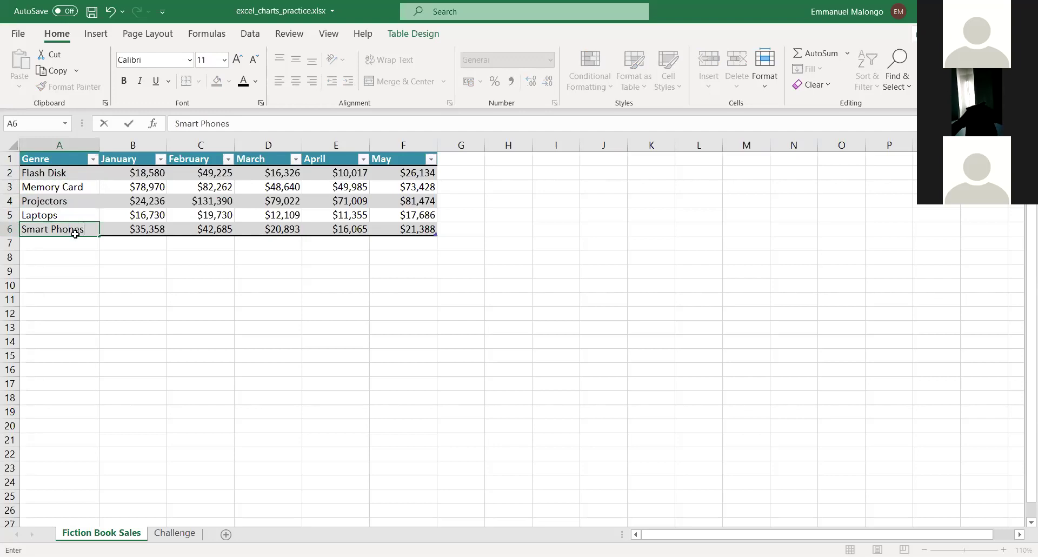
left_click(177, 263)
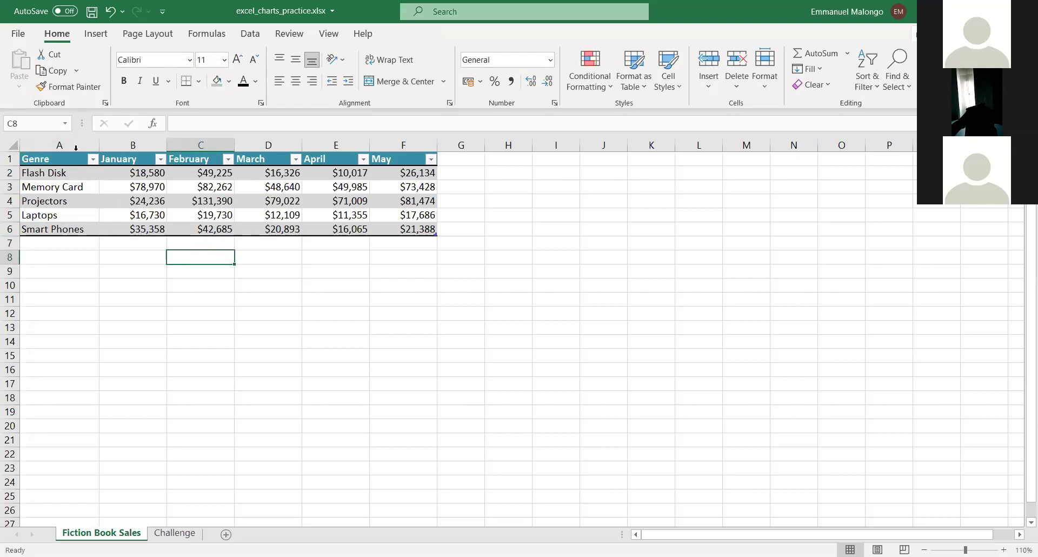
left_click(475, 273)
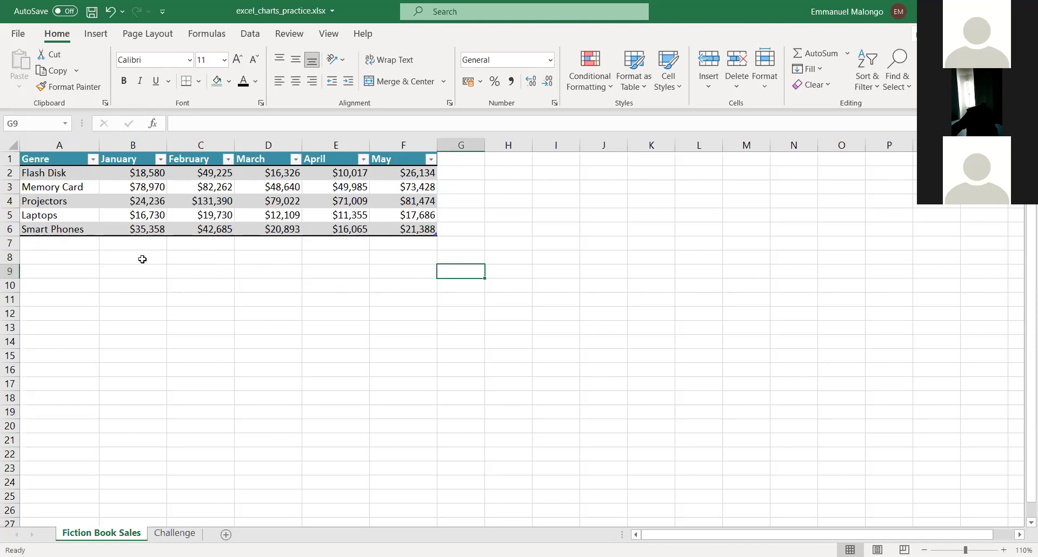
left_click(139, 294)
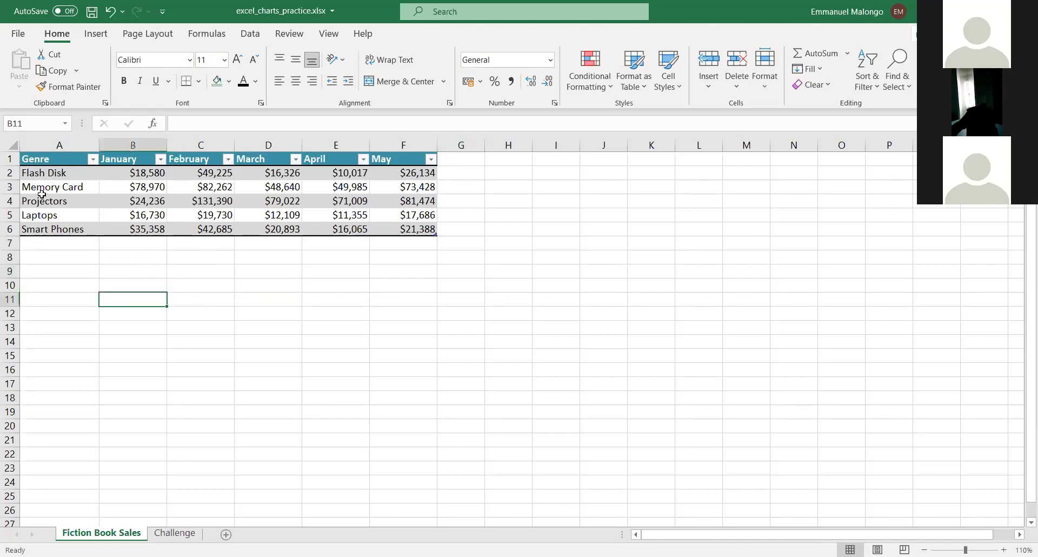
left_click(42, 159)
left_click(481, 343)
Select the whole sales table from A1 to F6 as the source data for a chart.
left_click_drag(32, 158, 364, 228)
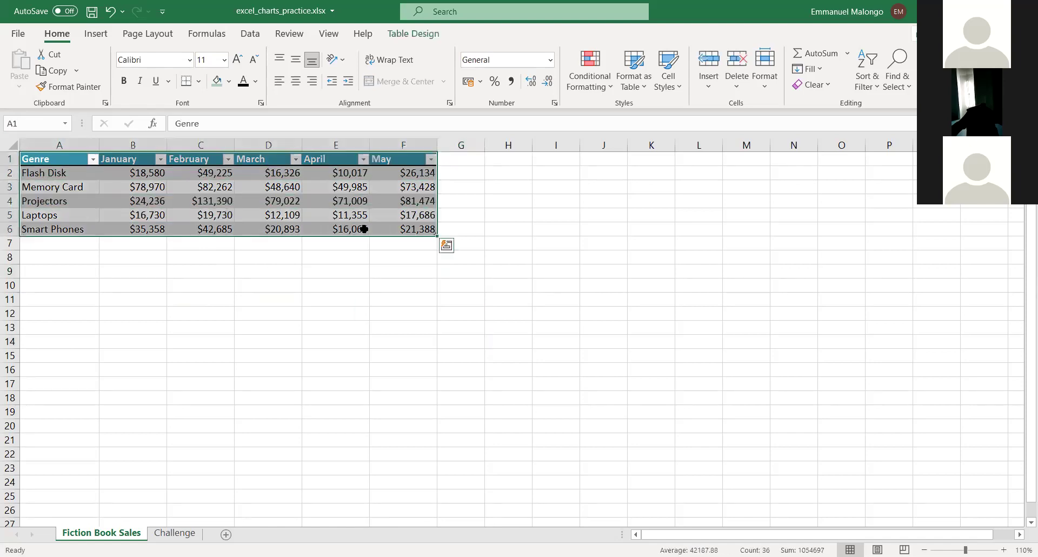
right_click(350, 203)
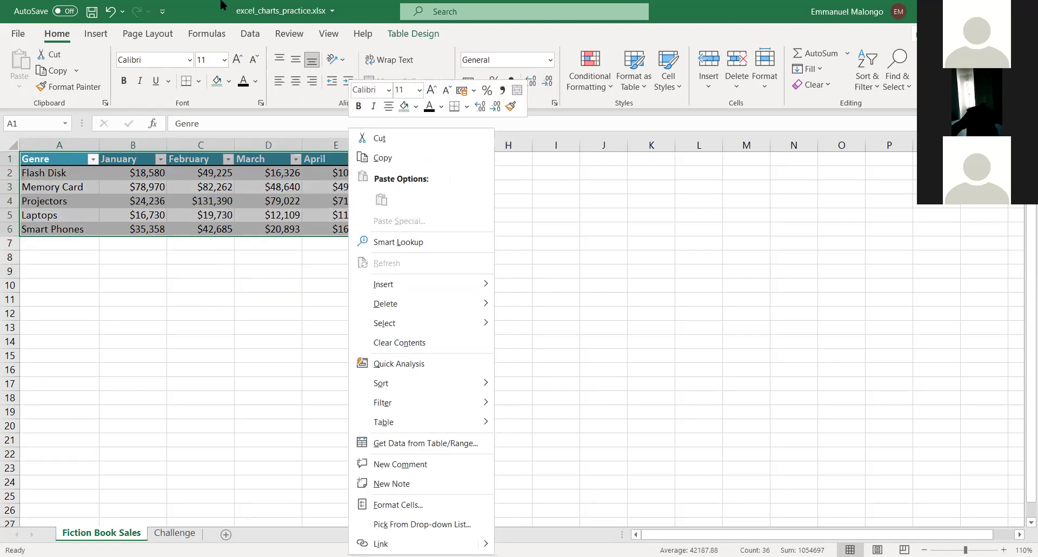
key("Escape")
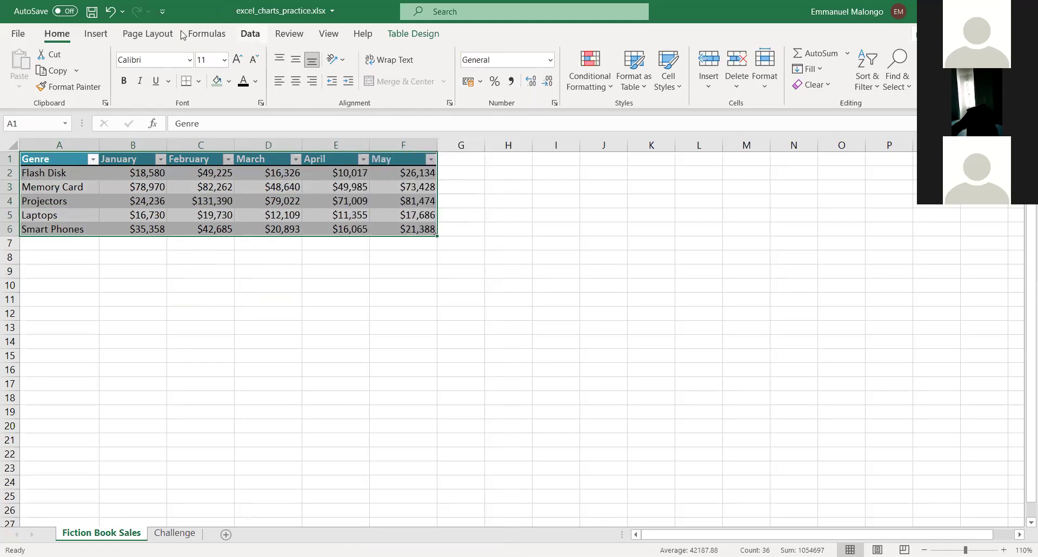
left_click(96, 34)
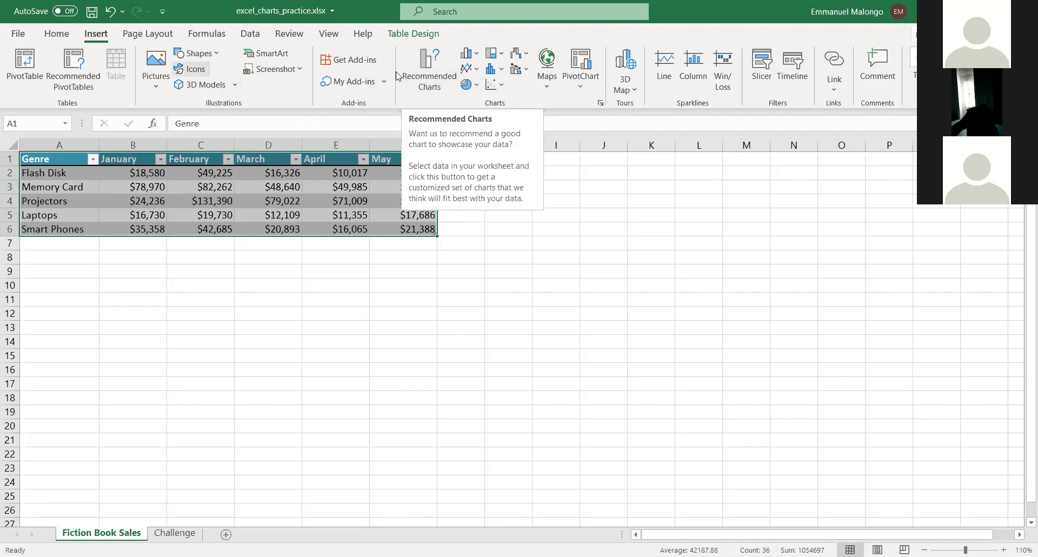
Look through the pie, line, column, scatter and statistical chart types available for the selected sales data.
left_click(436, 67)
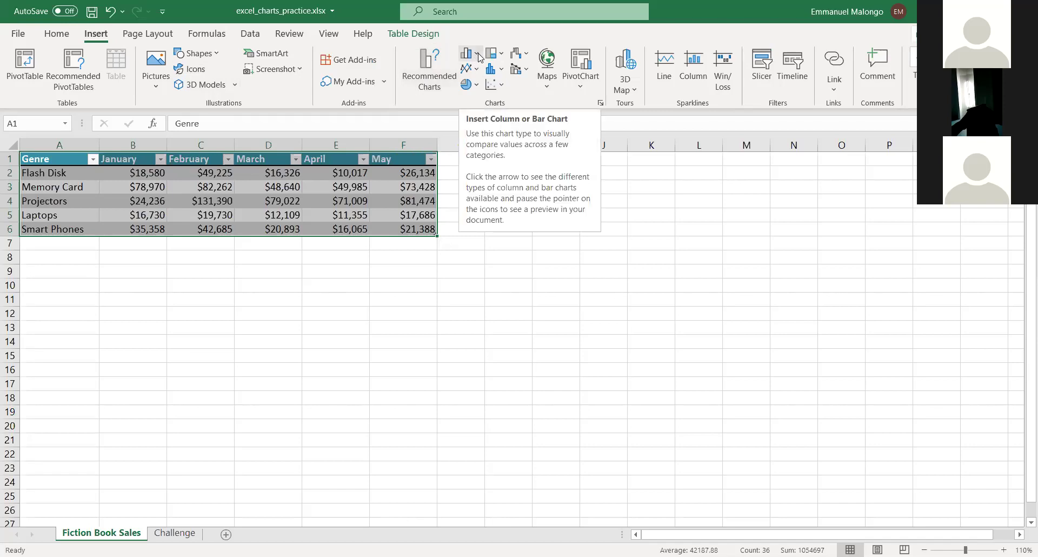
left_click(478, 87)
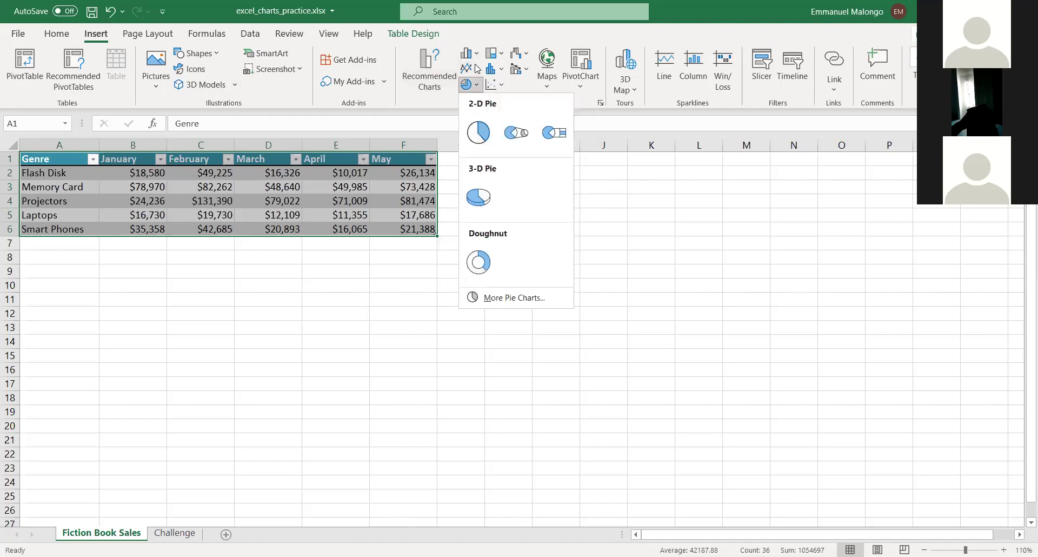
left_click(477, 69)
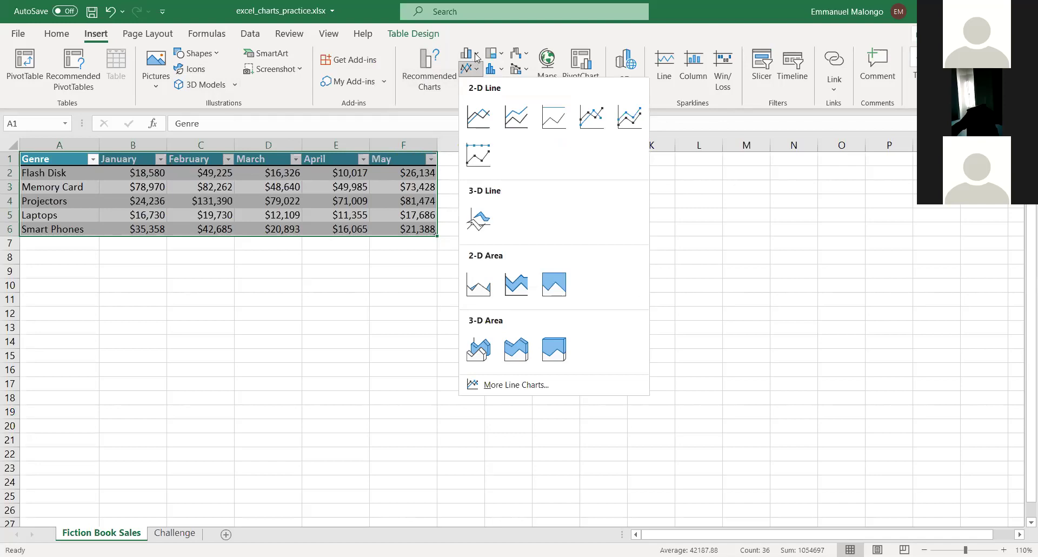
left_click(477, 56)
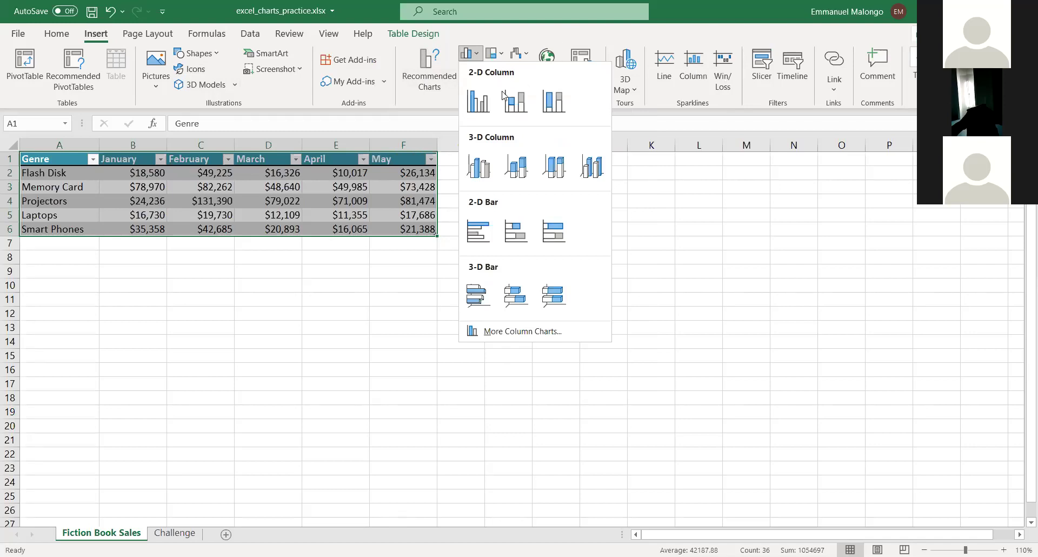
key("Escape")
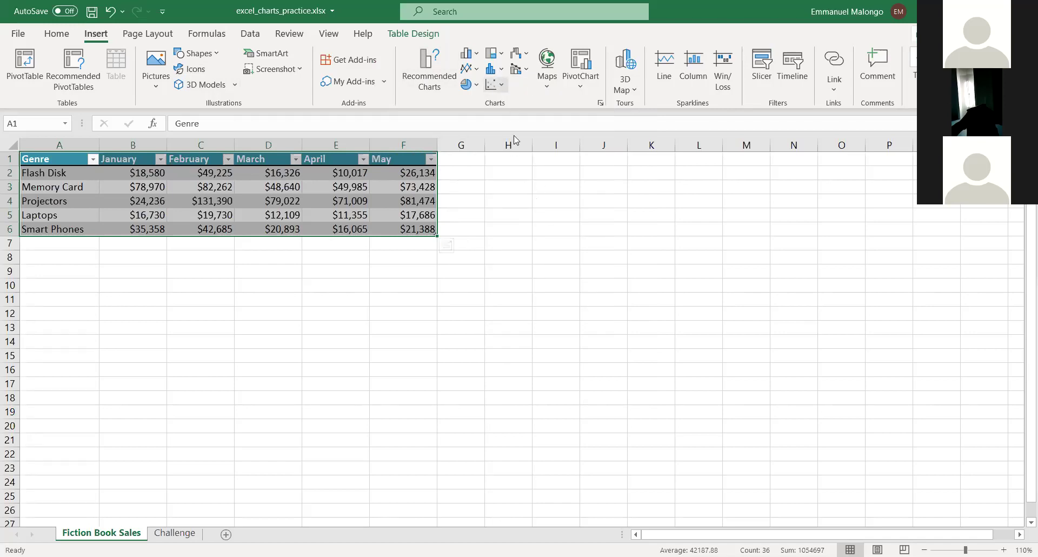
left_click(500, 84)
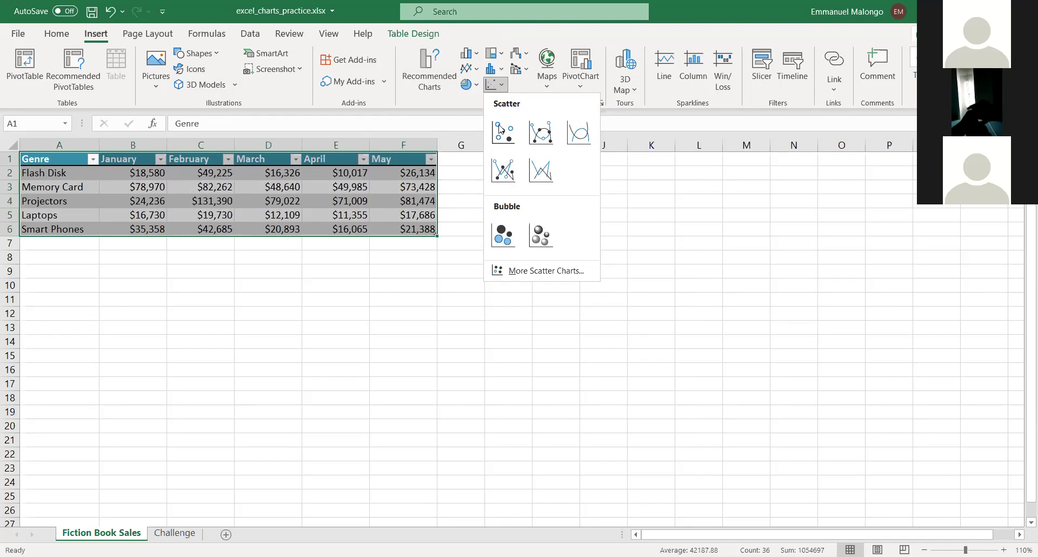
left_click(493, 69)
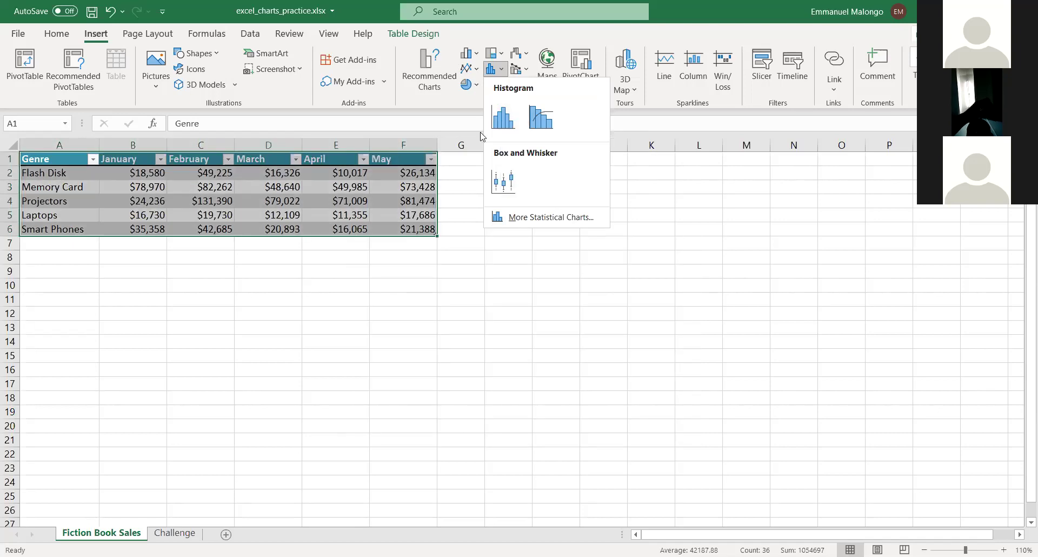
Insert a 2-D pie chart of the sales data and place it below the table, enlarged to about the table's width.
left_click(470, 84)
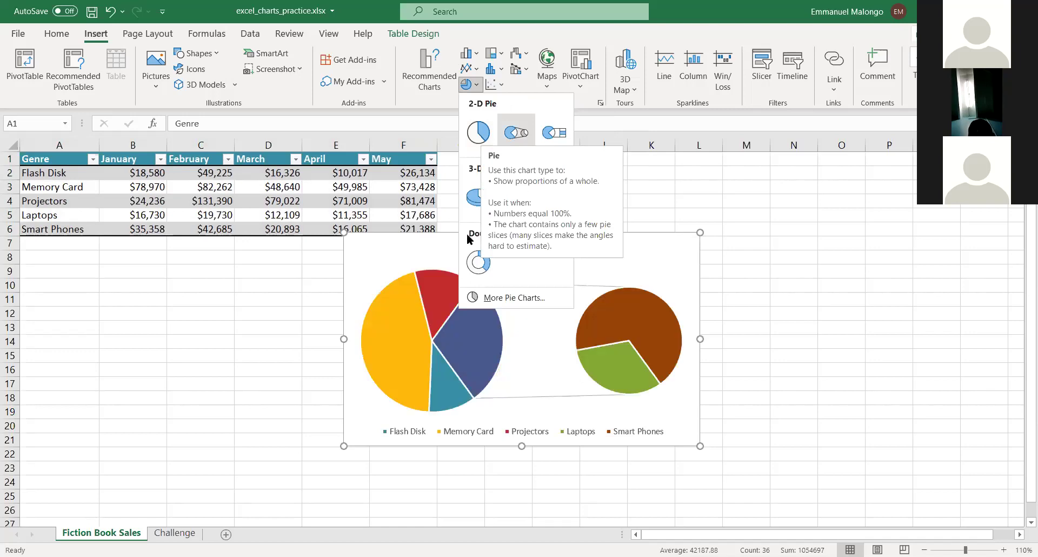
left_click(479, 133)
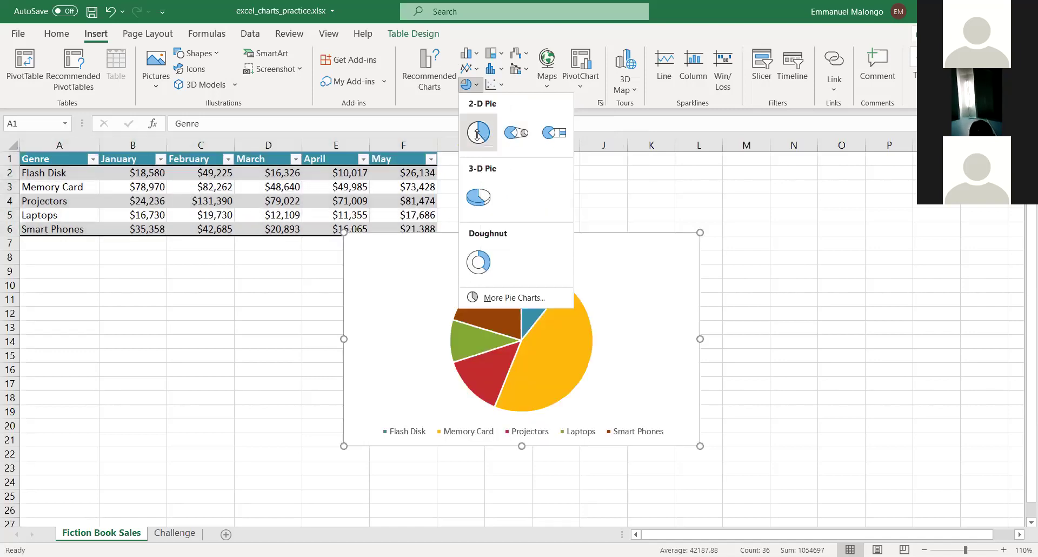
left_click_drag(551, 254, 228, 275)
left_click_drag(381, 459, 438, 504)
left_click(485, 412)
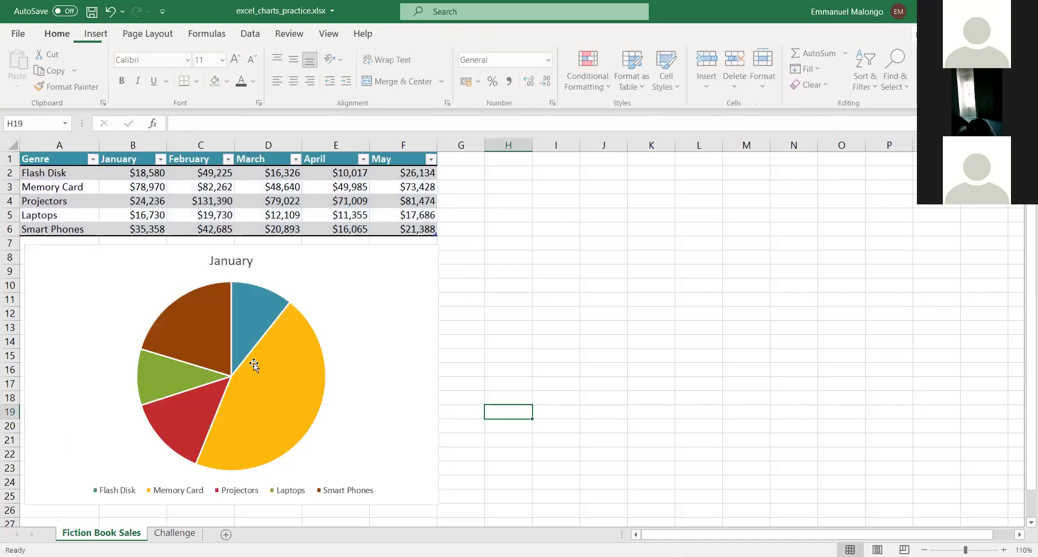
Try alternative chart styles on the January pie chart and apply Style 11.
left_click(266, 357)
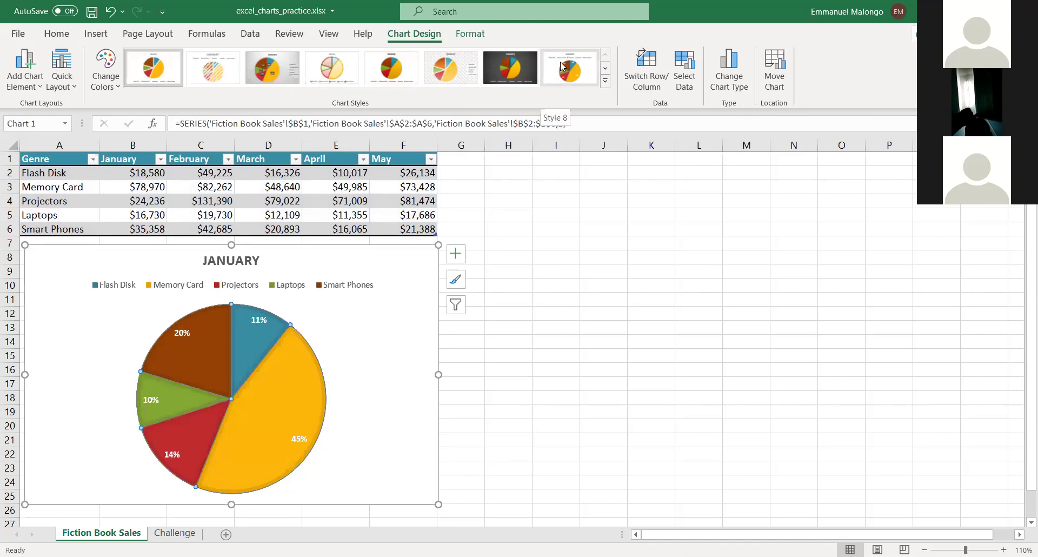
left_click(604, 68)
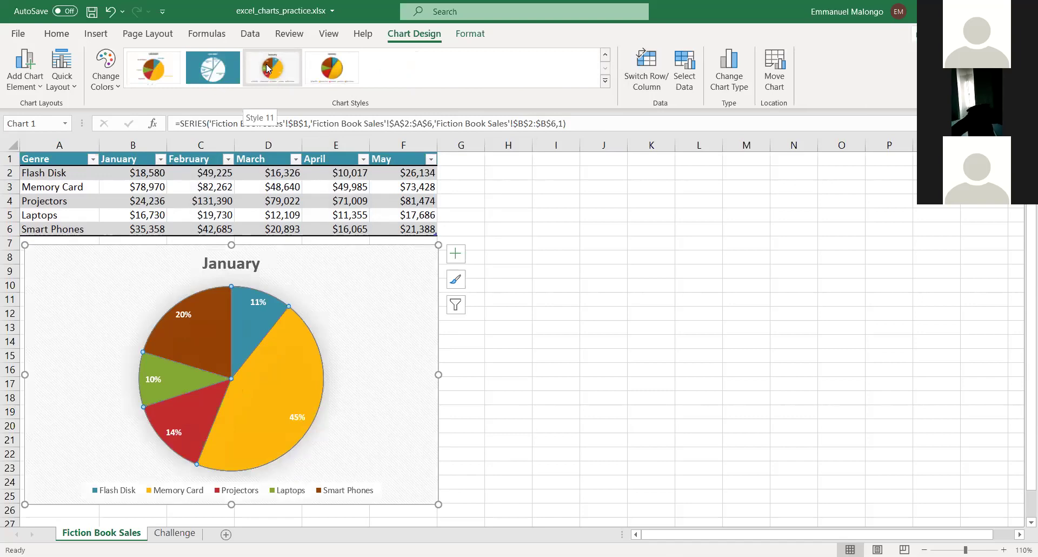
left_click(329, 73)
left_click(214, 75)
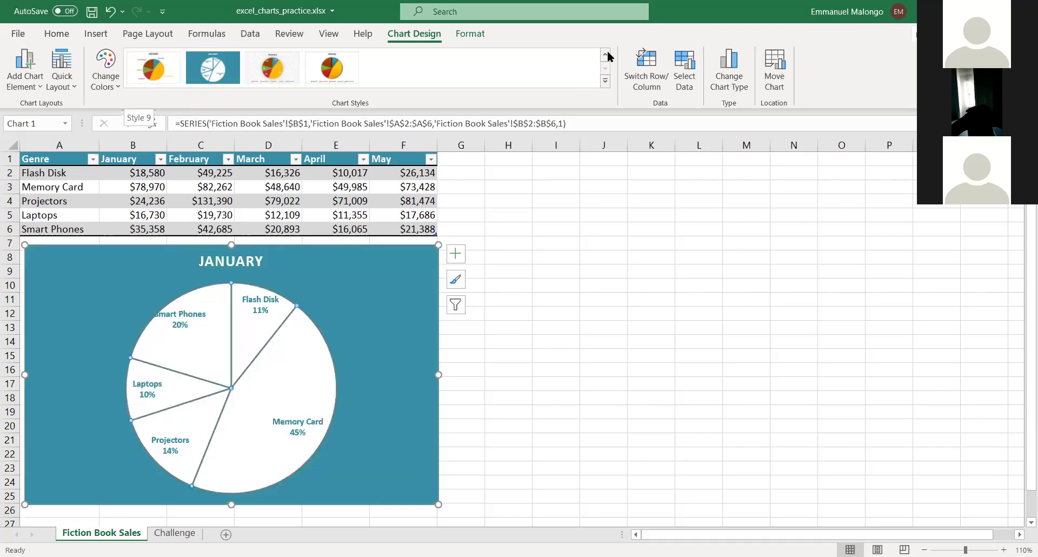
key("ctrl+z")
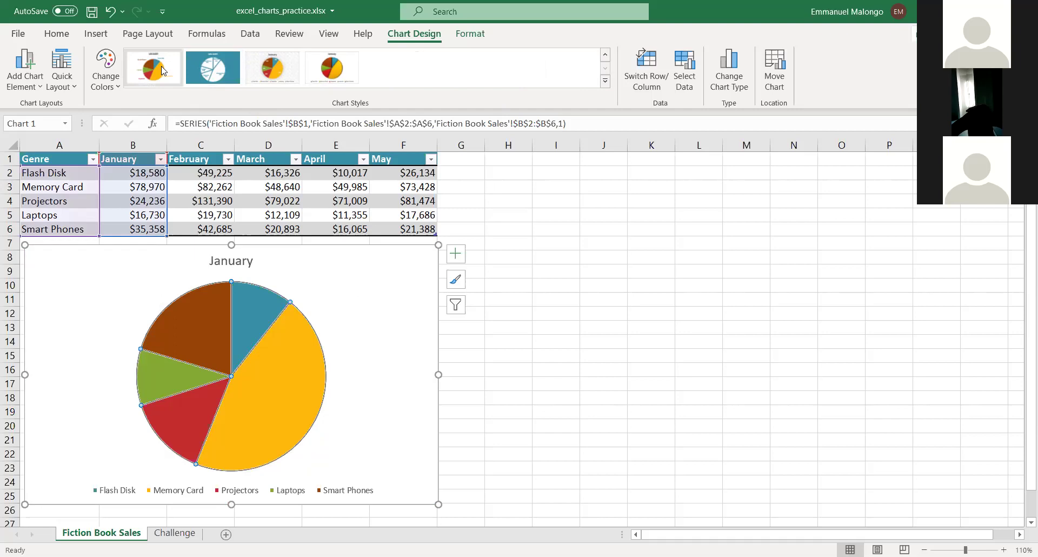
left_click(271, 71)
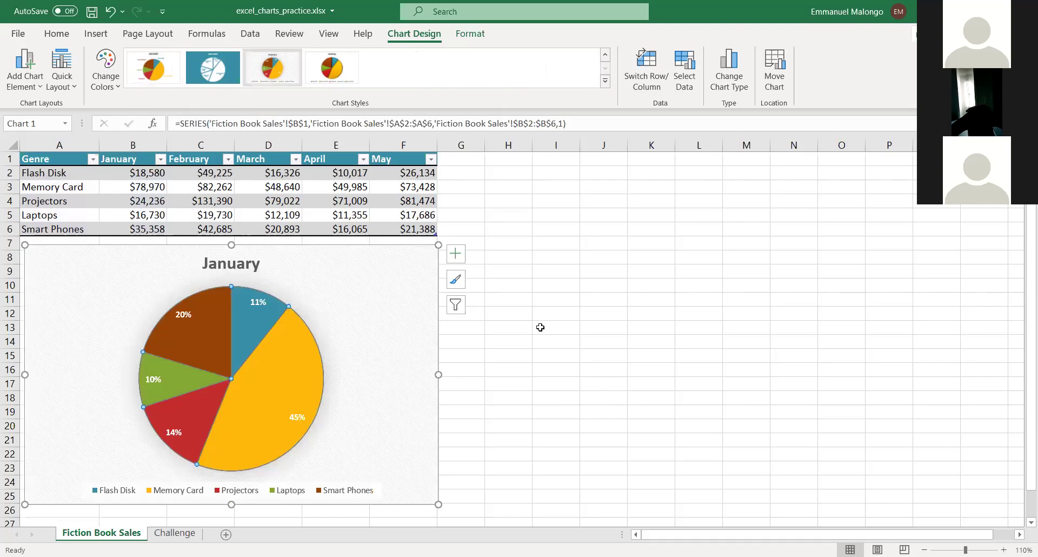
Examine the January pie chart's title, percentage labels and slices against the sales table.
left_click(350, 288)
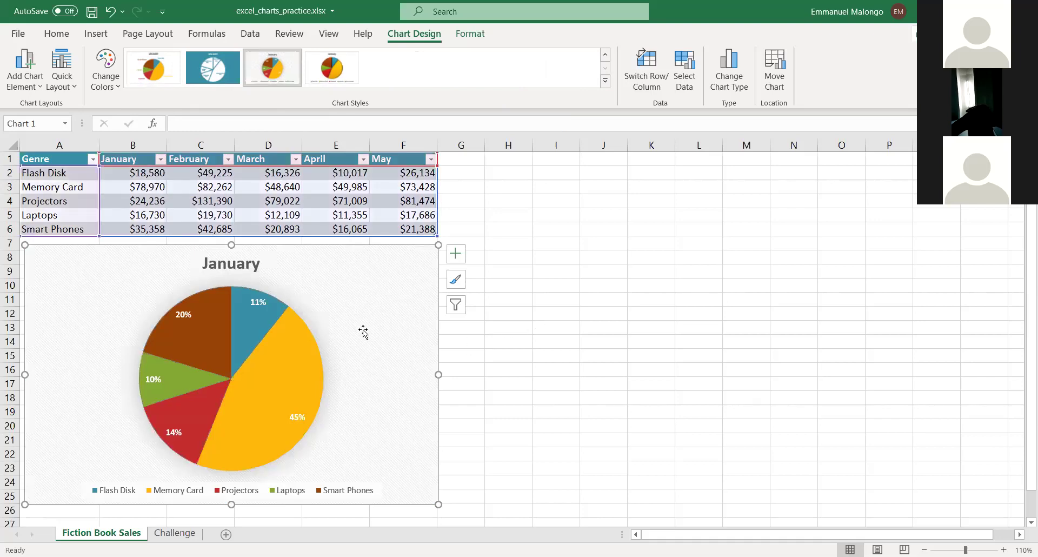
left_click(247, 263)
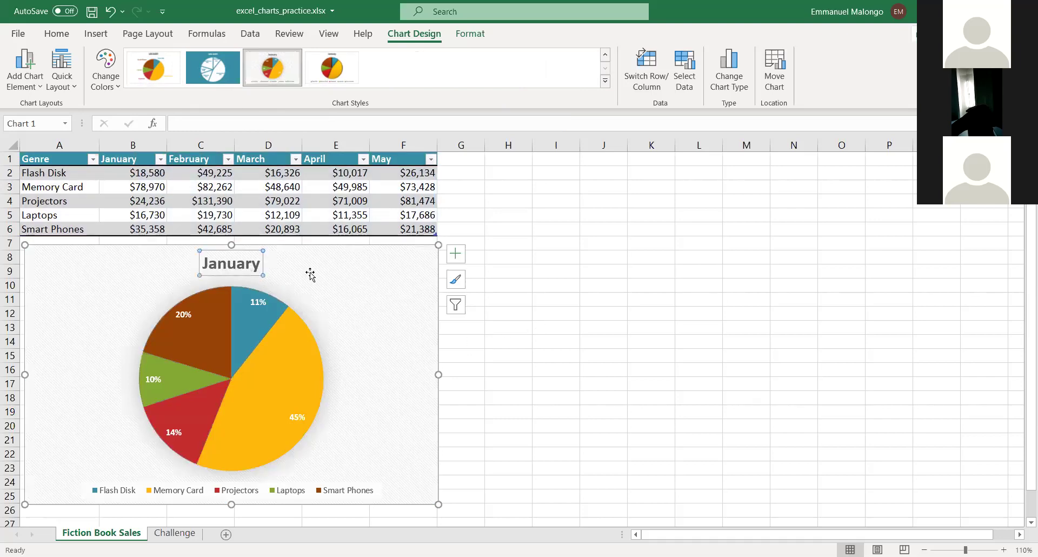
left_click(309, 270)
left_click(546, 338)
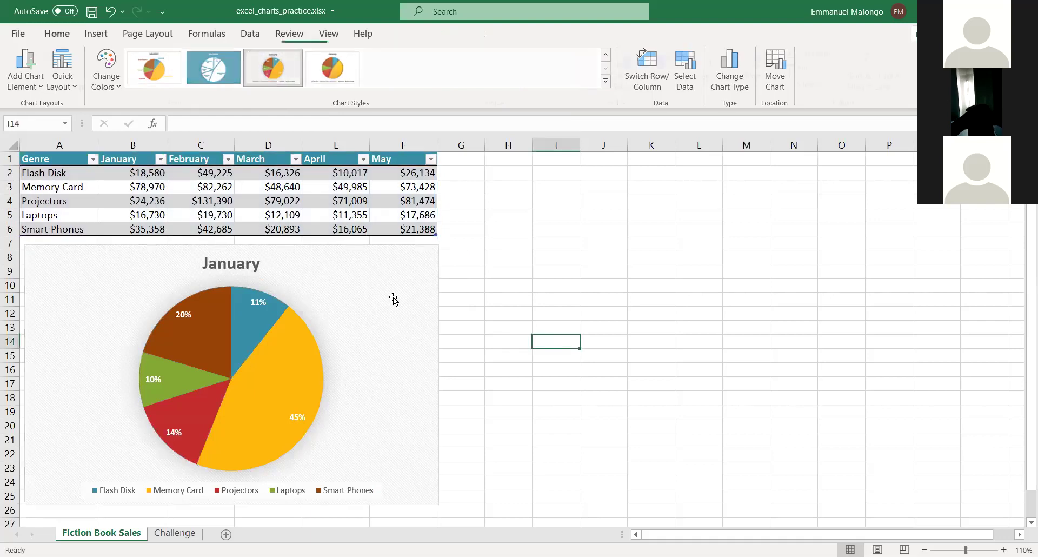
left_click(314, 264)
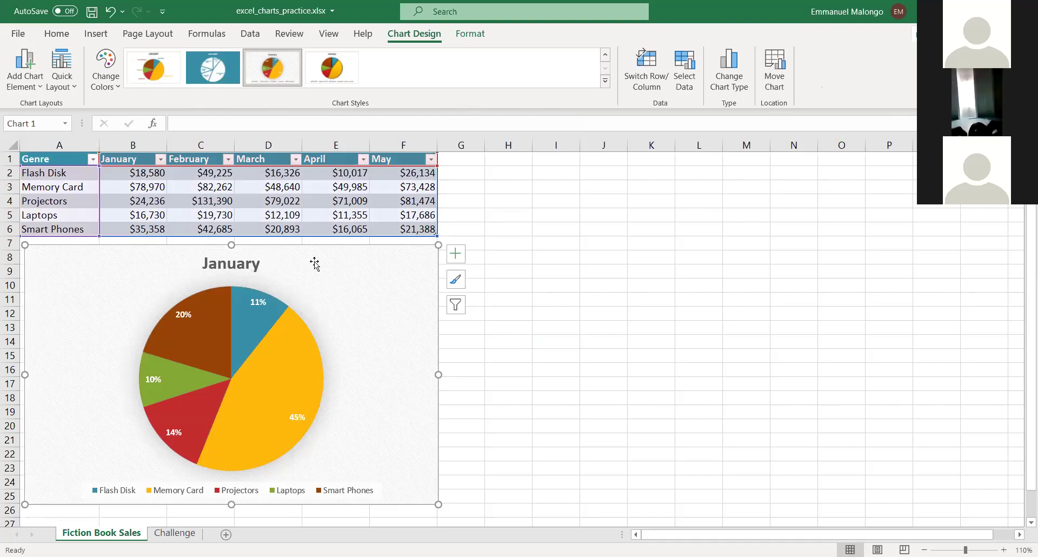
scroll(310, 266, "down", 3)
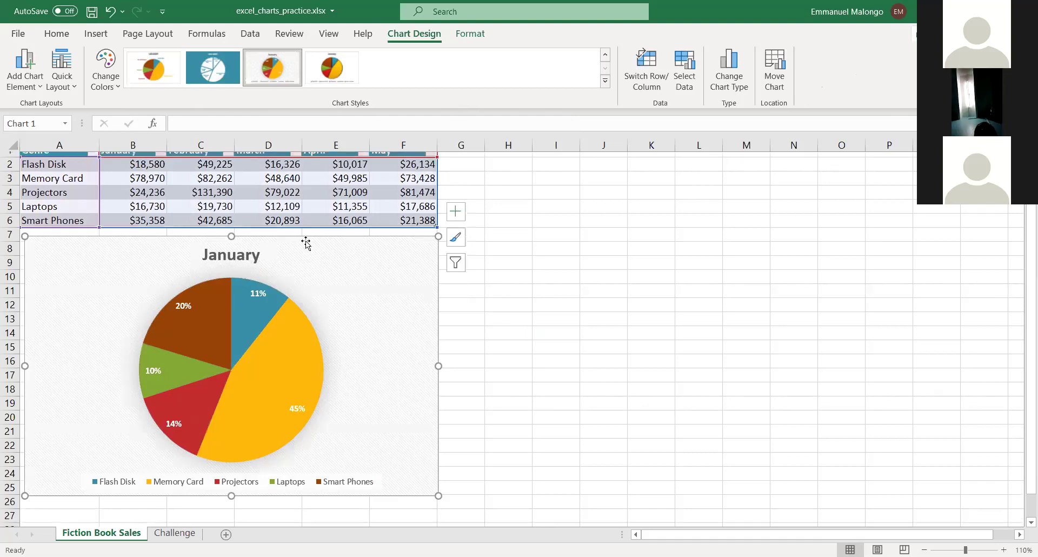
scroll(261, 293, "down", 1)
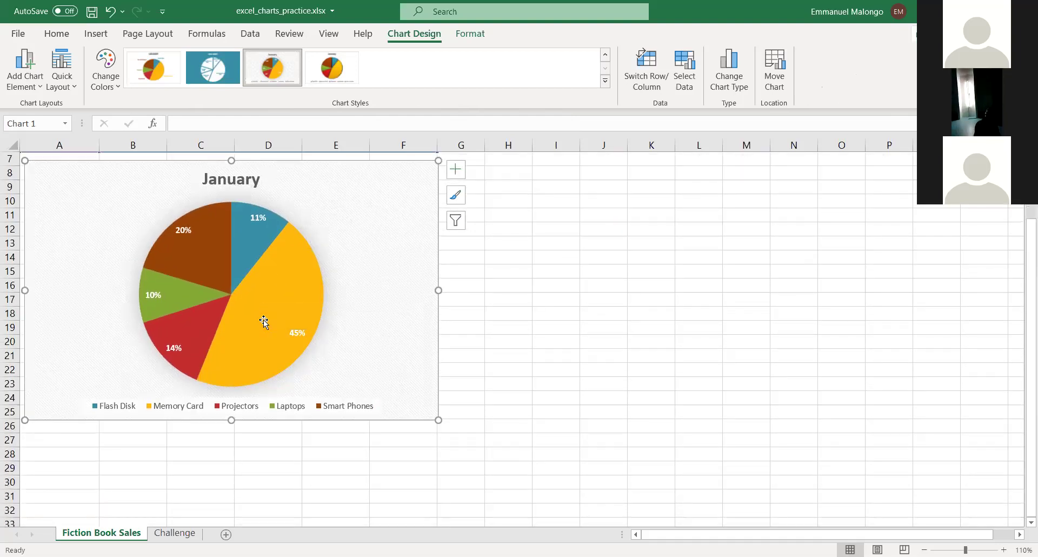
left_click(271, 278)
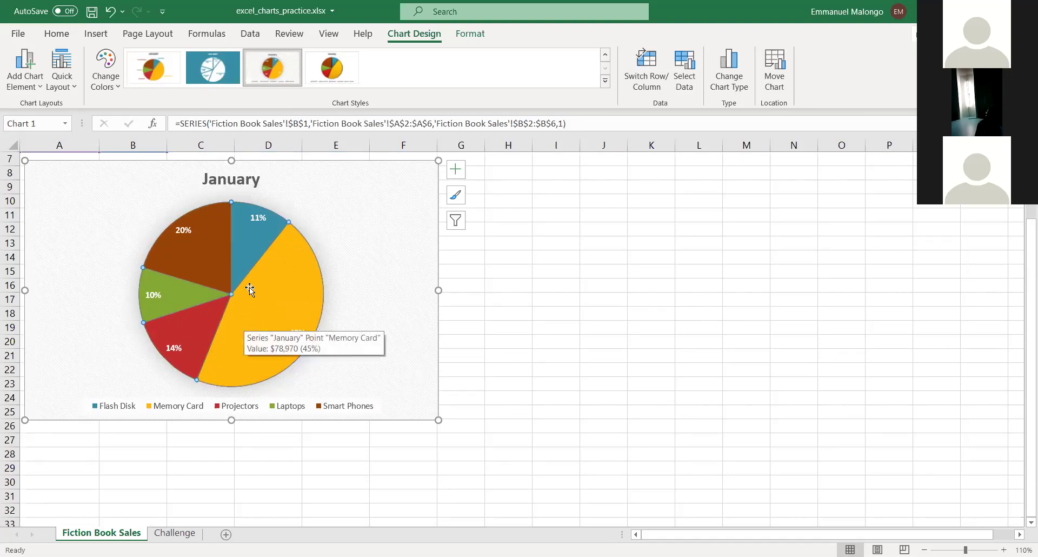
scroll(270, 280, "up", 1)
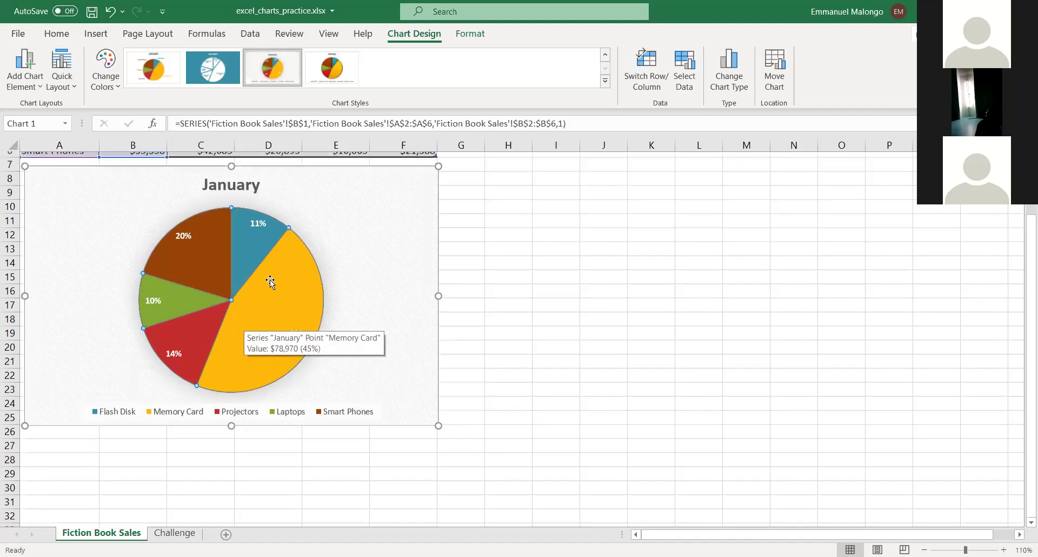
scroll(270, 280, "up", 1)
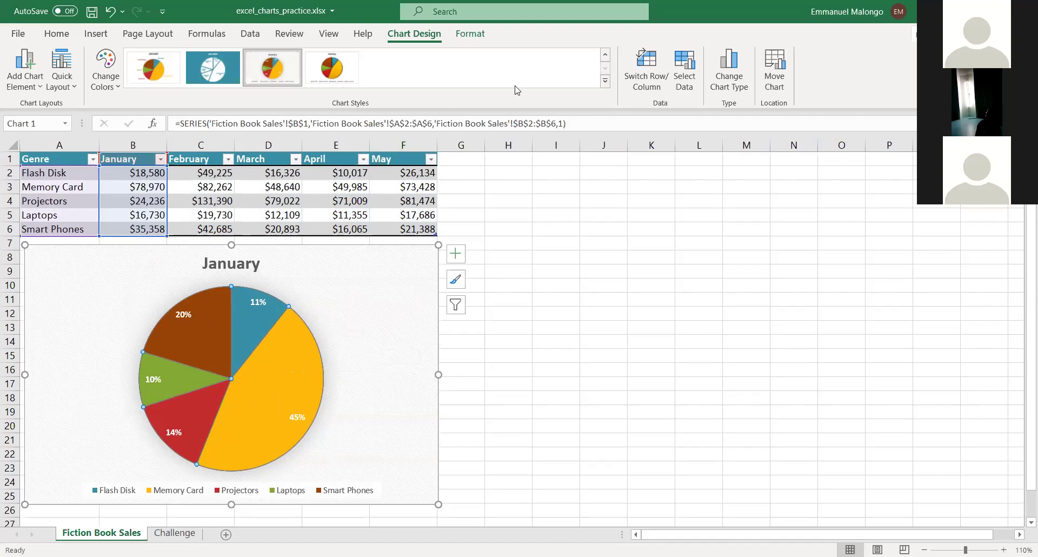
Review the pie chart's list of elements and the options for the January series and the chart area.
right_click(312, 335)
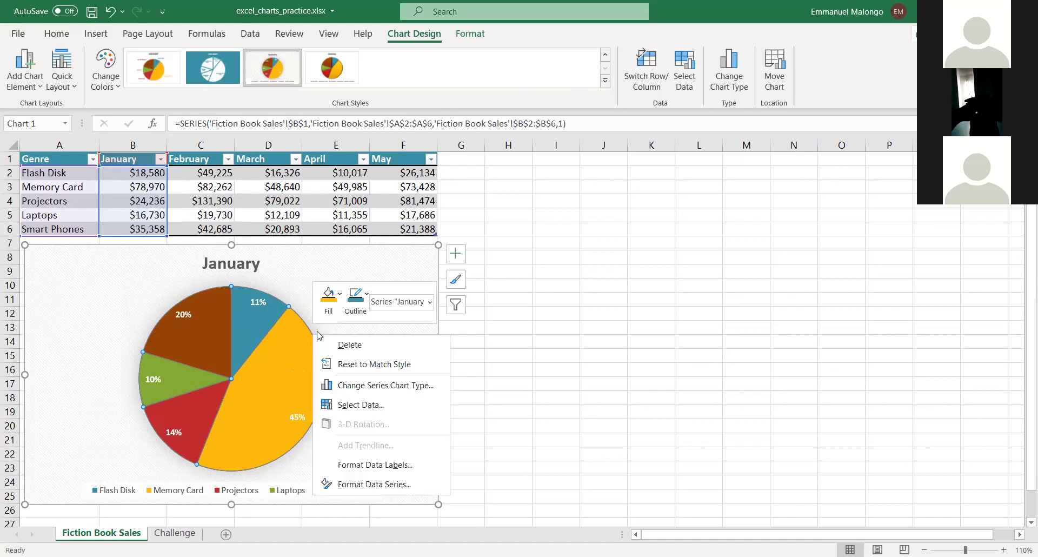
left_click(429, 302)
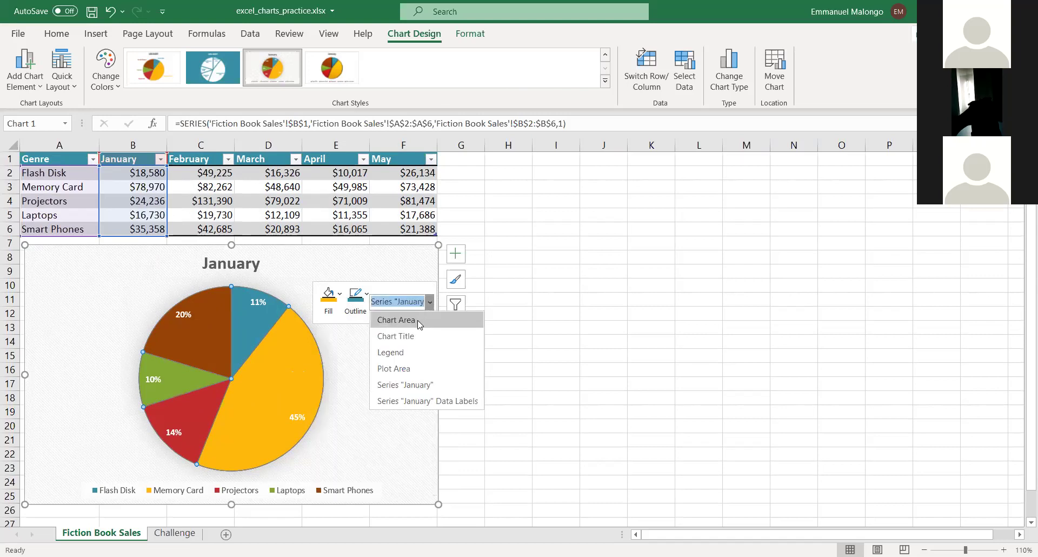
left_click(429, 297)
left_click(428, 300)
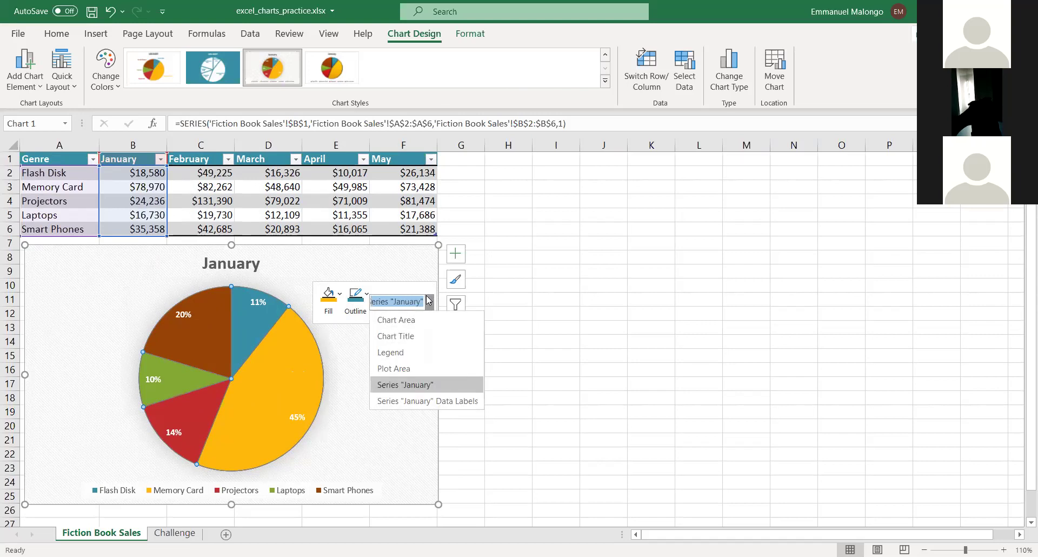
left_click(396, 319)
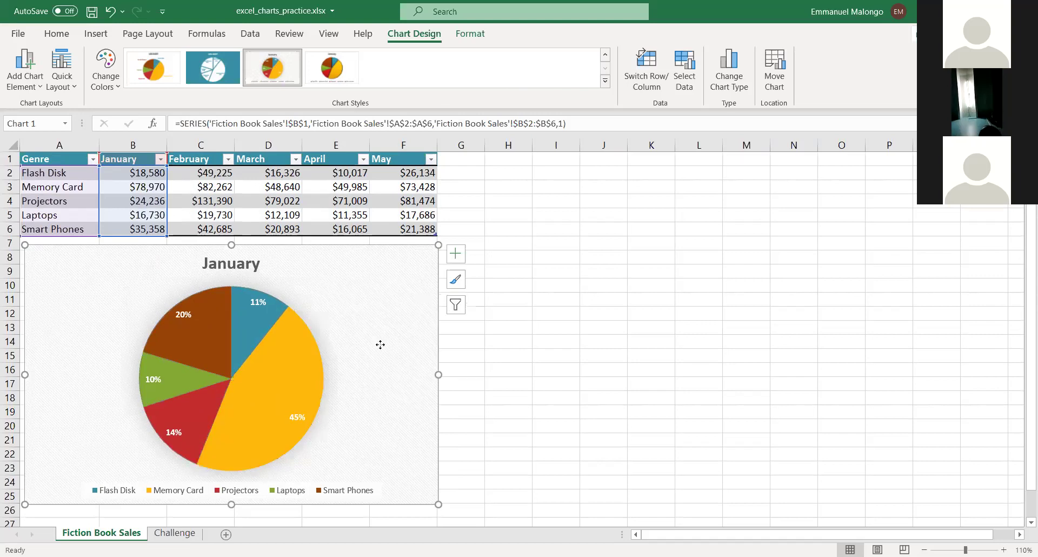
right_click(381, 345)
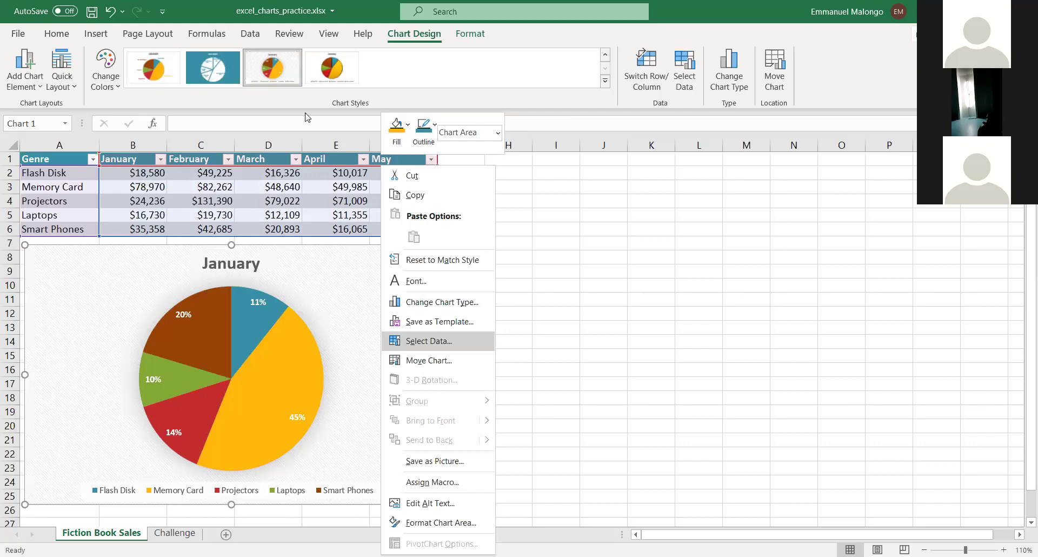
left_click(250, 81)
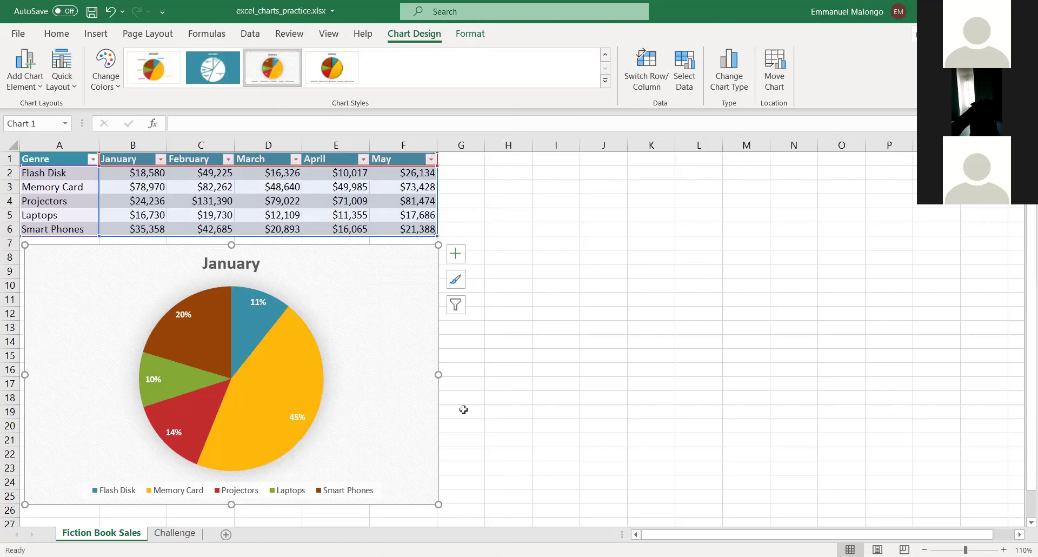
scroll(485, 363, "down", 1)
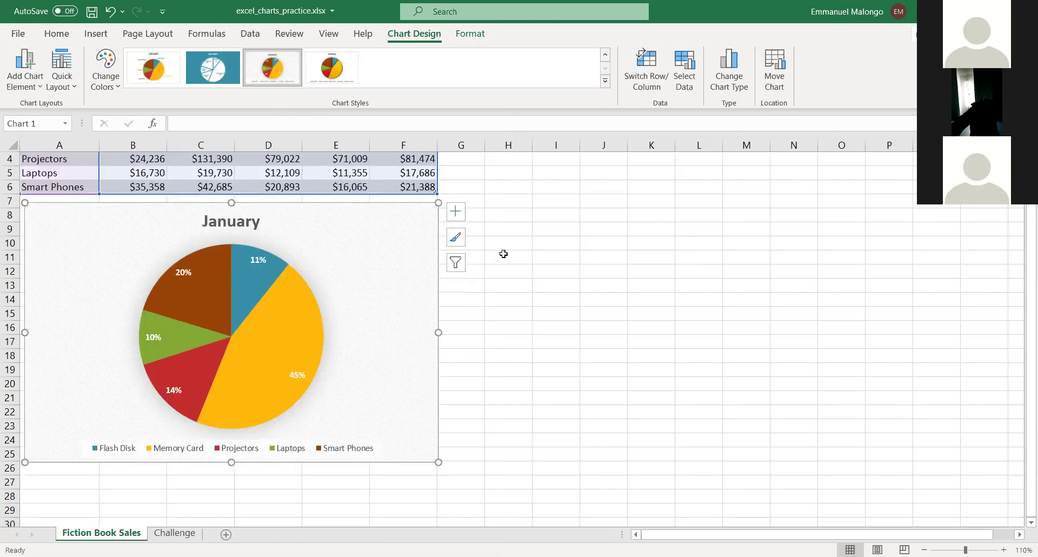
Insert a 2-D clustered column chart of the whole sales table and place it beside the table, starting at column H.
key("Escape")
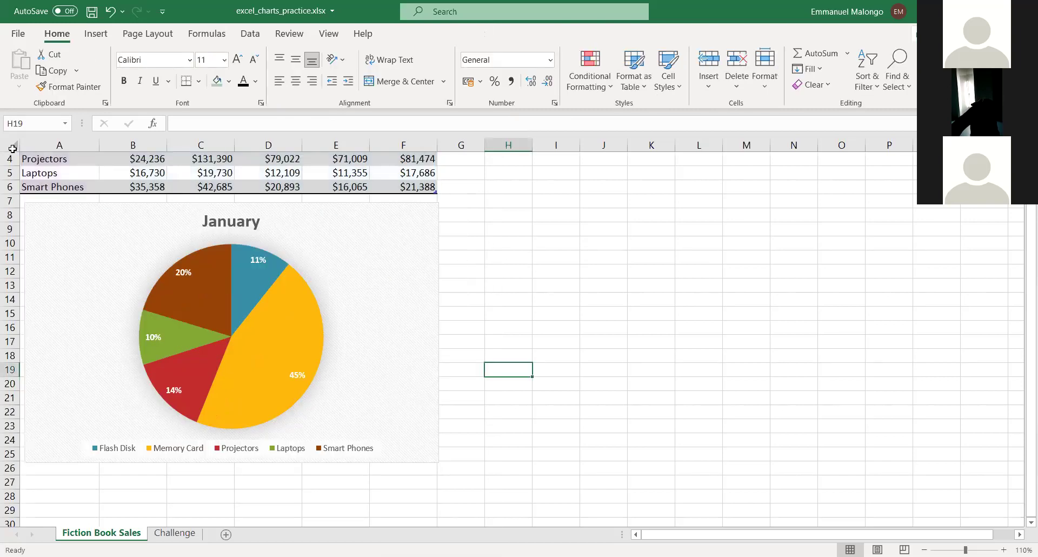
scroll(359, 229, "up", 1)
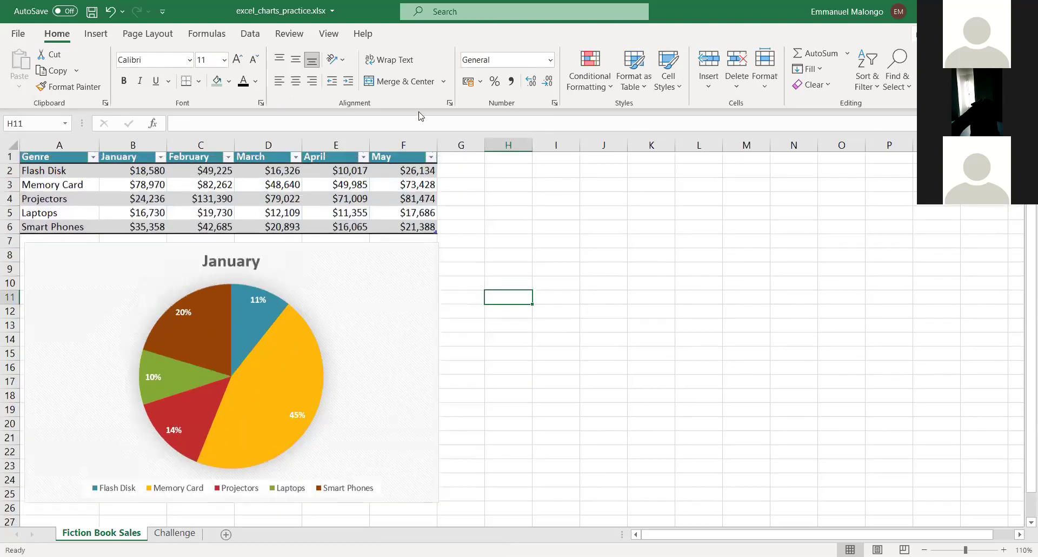
key("ctrl+a")
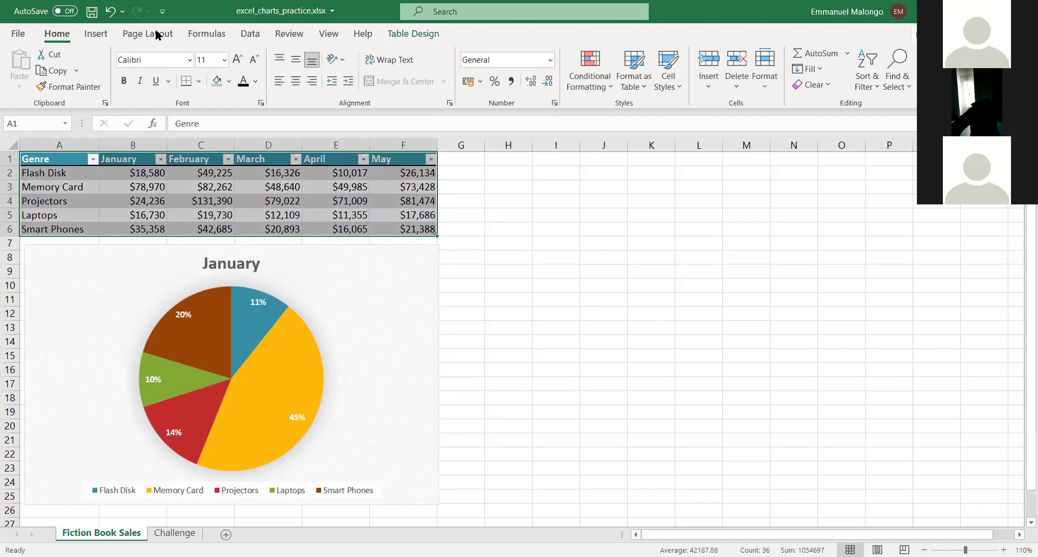
left_click(96, 35)
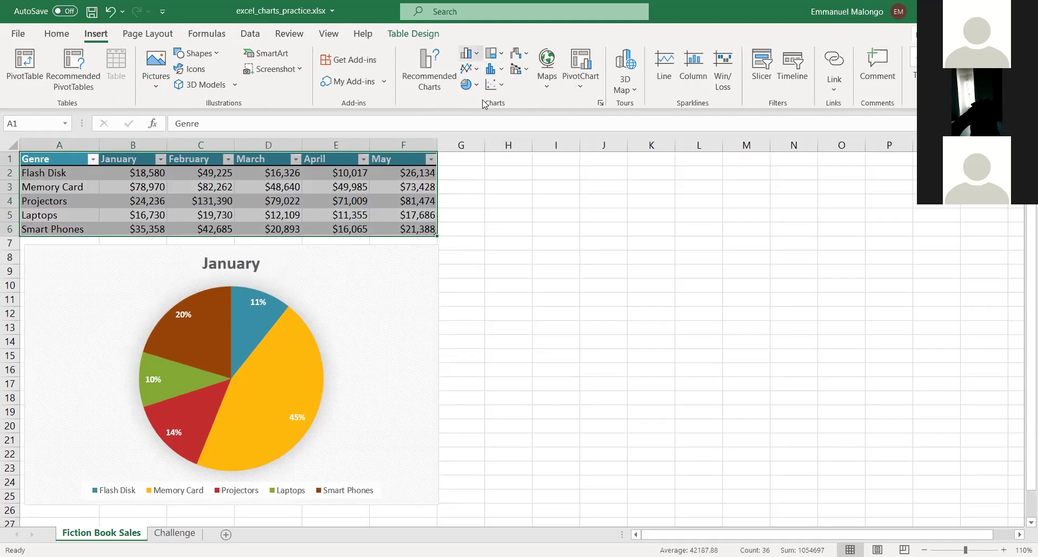
left_click(468, 53)
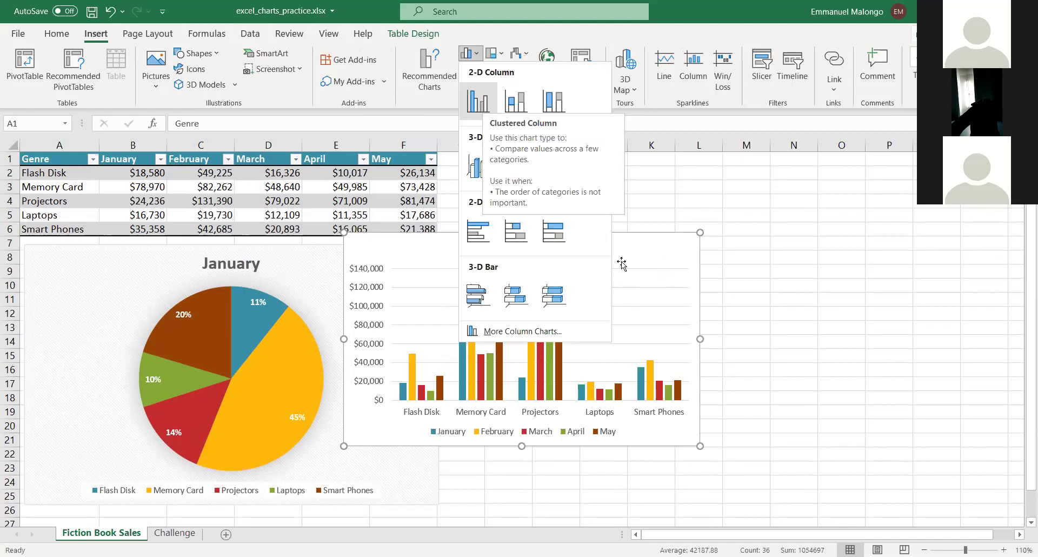
mouse_move(578, 247)
left_mouse_down()
mouse_move(764, 204)
mouse_move(688, 158)
mouse_move(726, 164)
mouse_move(498, 199)
mouse_move(492, 228)
mouse_move(479, 221)
left_mouse_up()
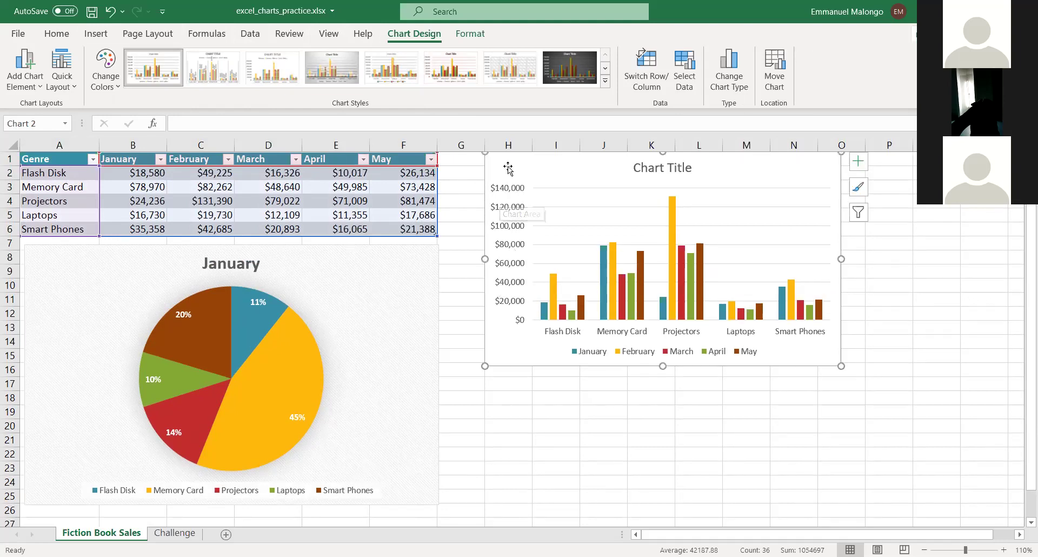
Examine the column chart's January, February, March, April and May series against their columns in the sales table.
left_click(544, 314)
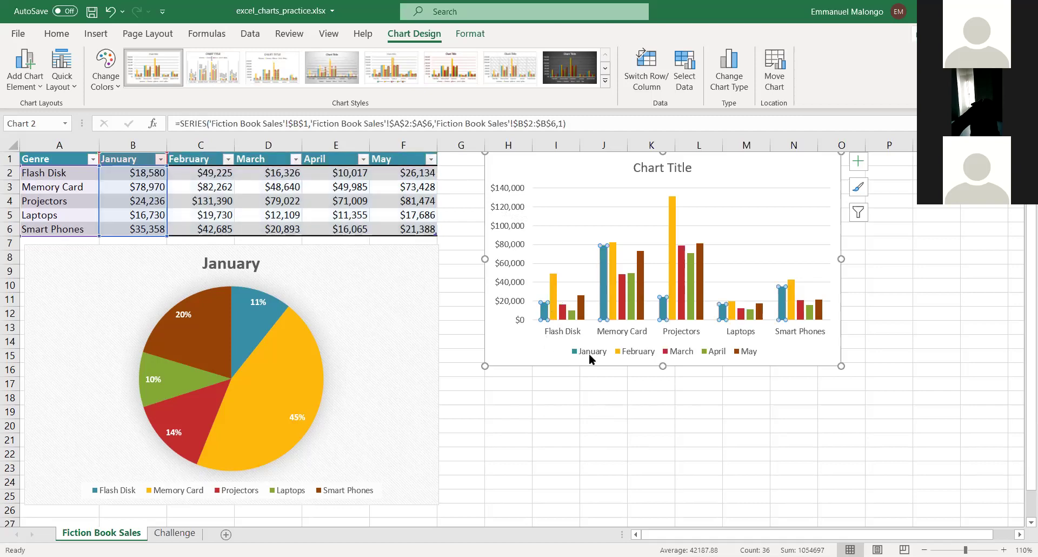
left_click(554, 311)
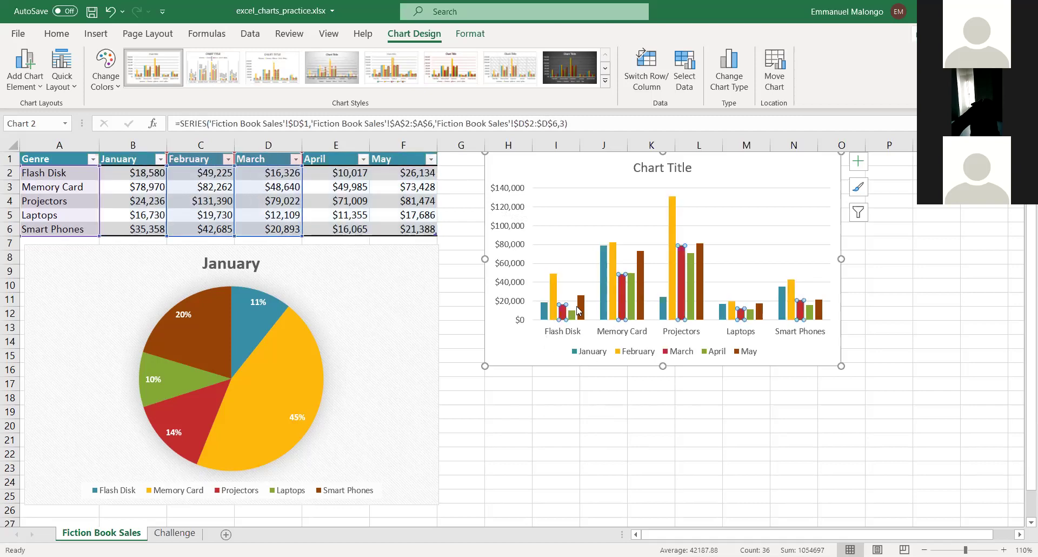
left_click(563, 313)
left_click(572, 314)
left_click(579, 307)
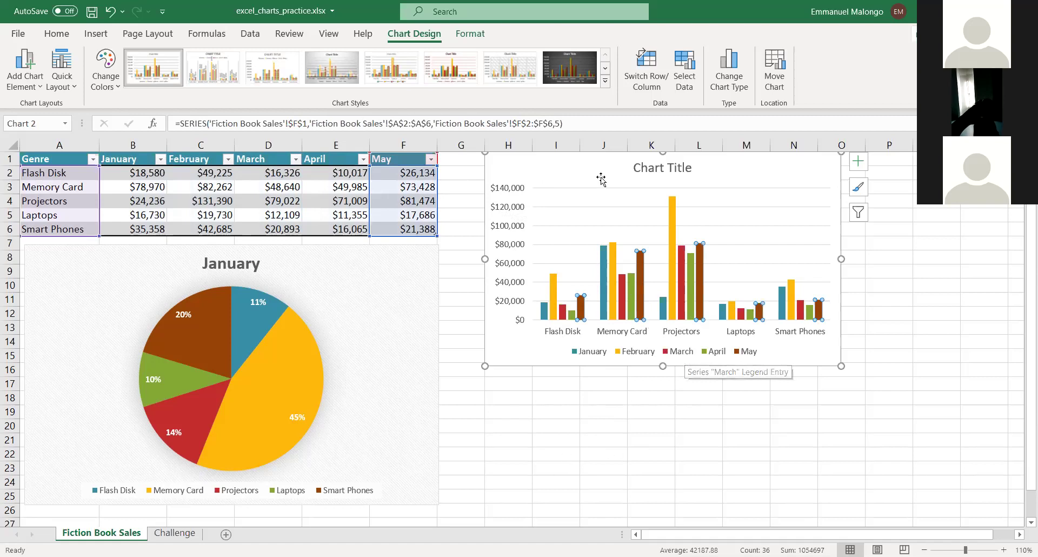
Move the column chart directly against the table's May column, starting at column G, and deselect it.
key("Escape")
key("Escape")
left_click_drag(690, 174, 678, 169)
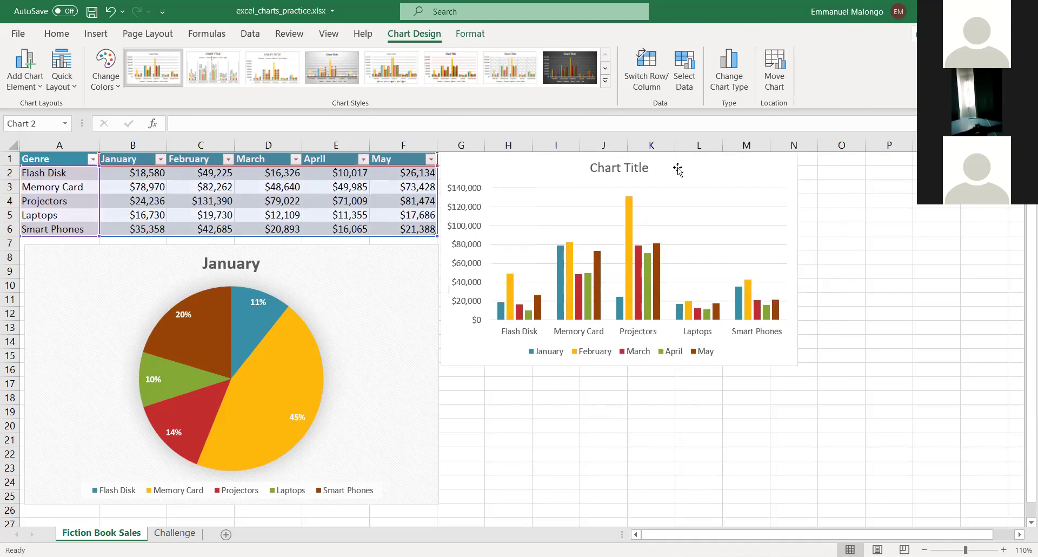
left_click(888, 341)
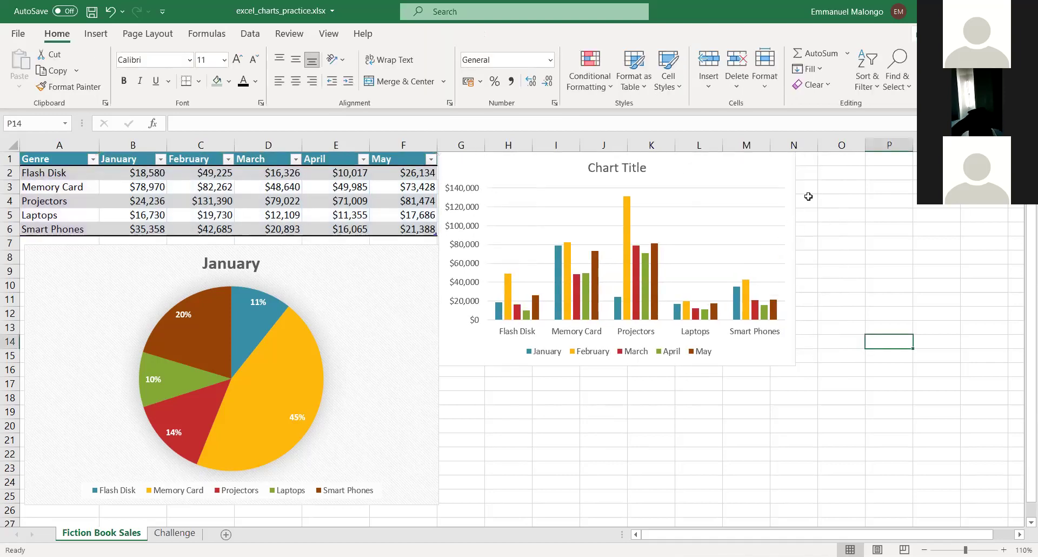
Try Style 6 on the column chart and apply the style with vertical data labels and the legend above the plot.
left_click(764, 218)
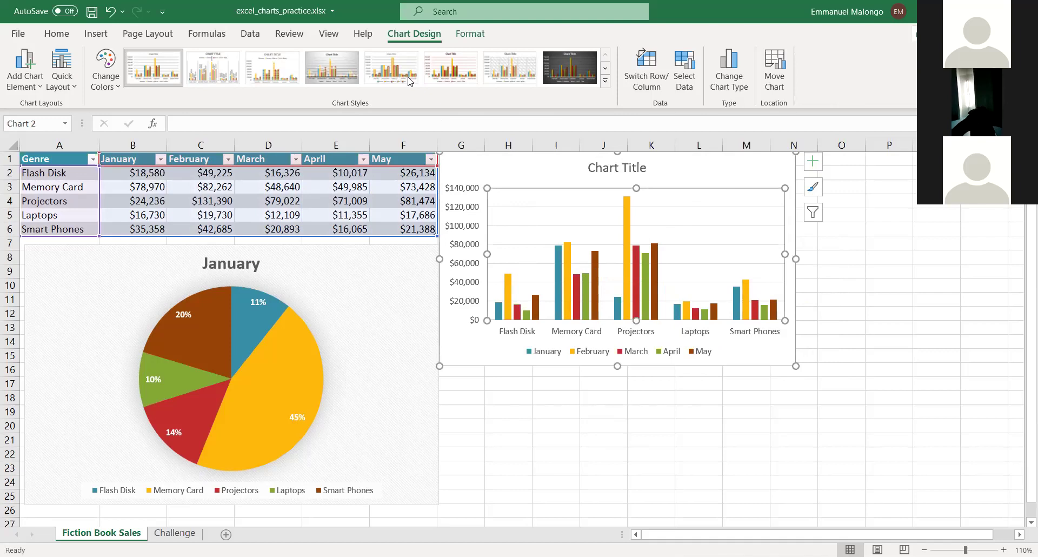
left_click(449, 70)
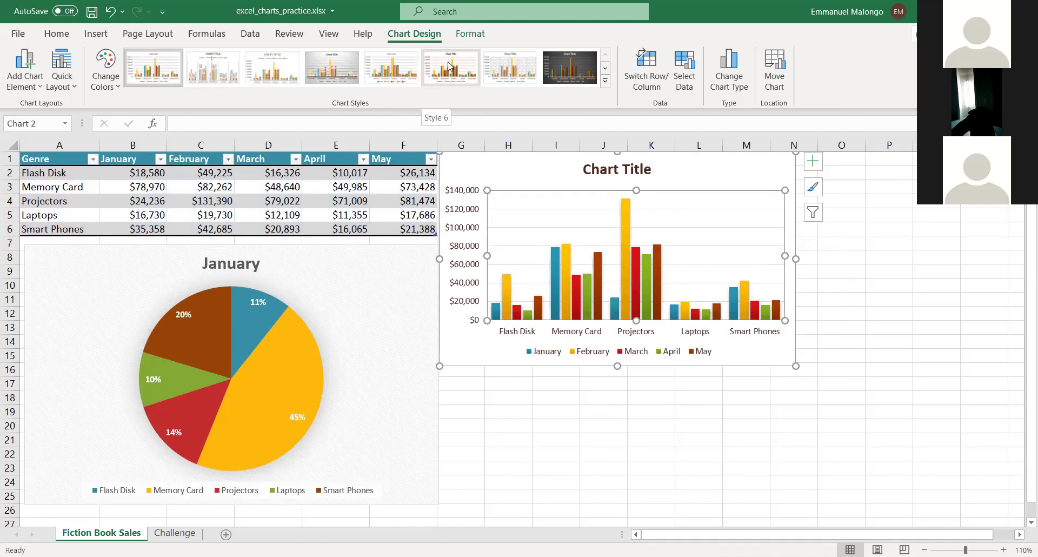
left_click(169, 71)
left_click(209, 69)
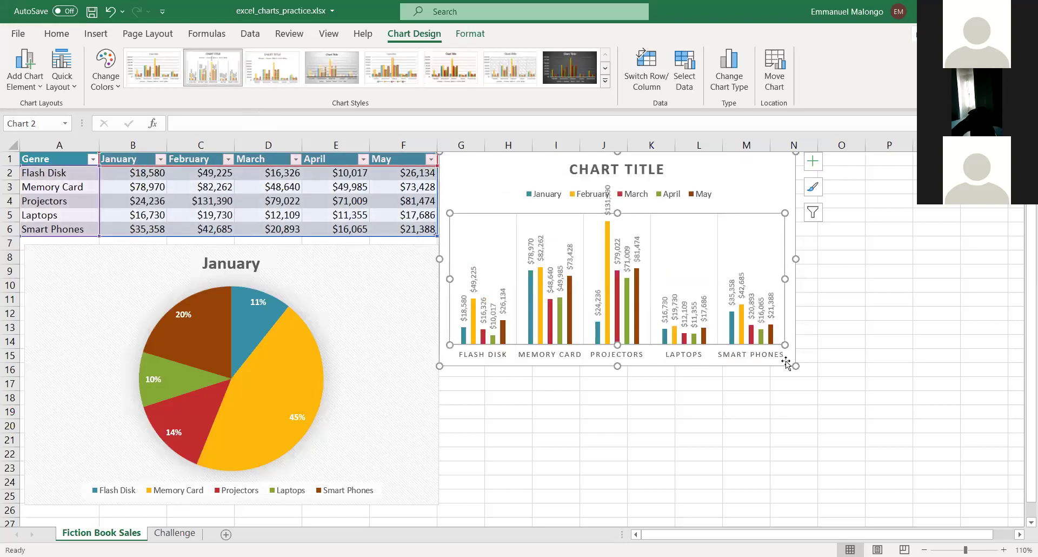
Enlarge the column chart down to about row 23 and beyond column P, and move its legend closer under the title.
left_click_drag(814, 372, 978, 465)
left_click_drag(664, 199, 695, 154)
left_click(694, 161)
left_click(861, 206)
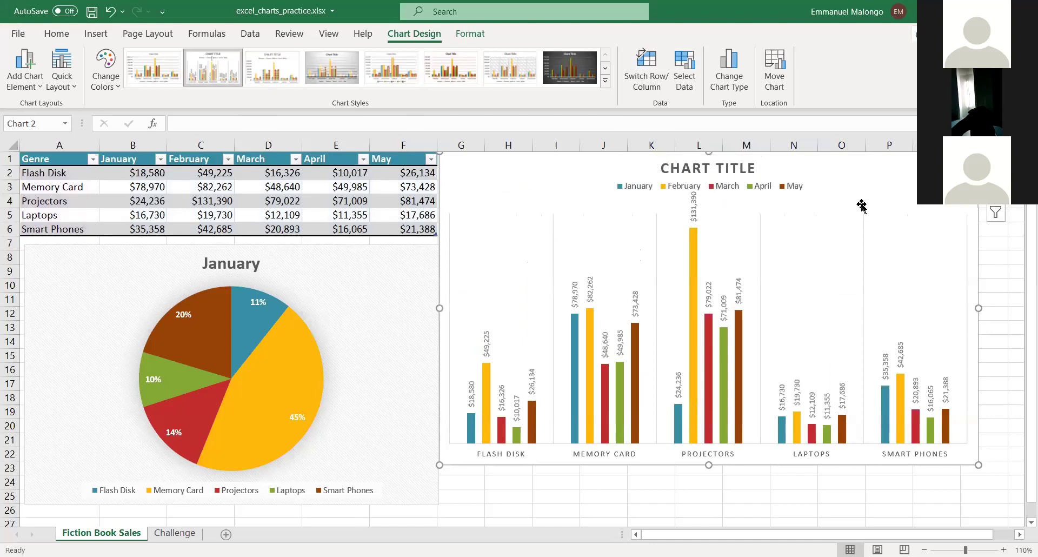
Examine the March data labels and the March and January columns in the enlarged chart.
left_click(494, 411)
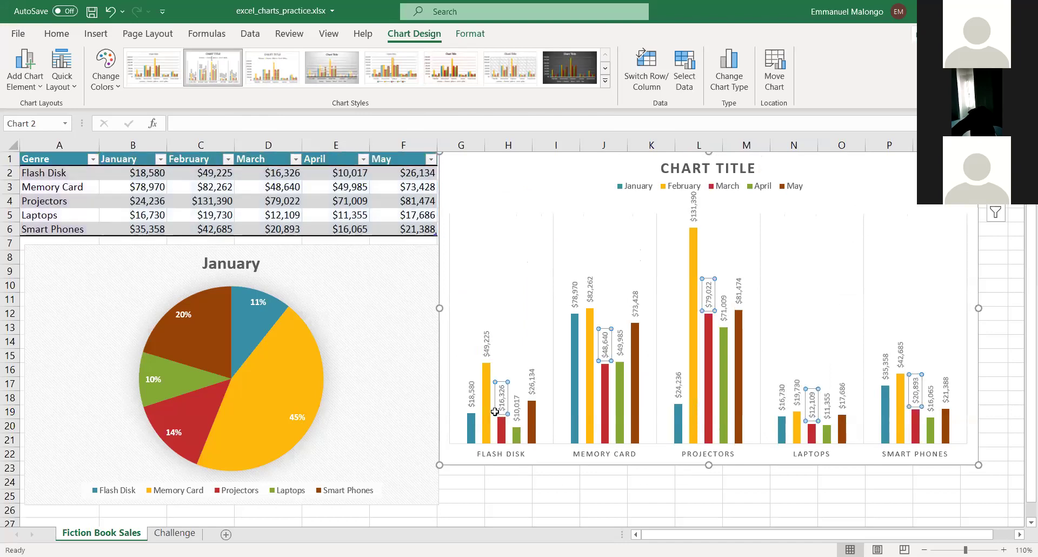
left_click(488, 424)
left_click(502, 438)
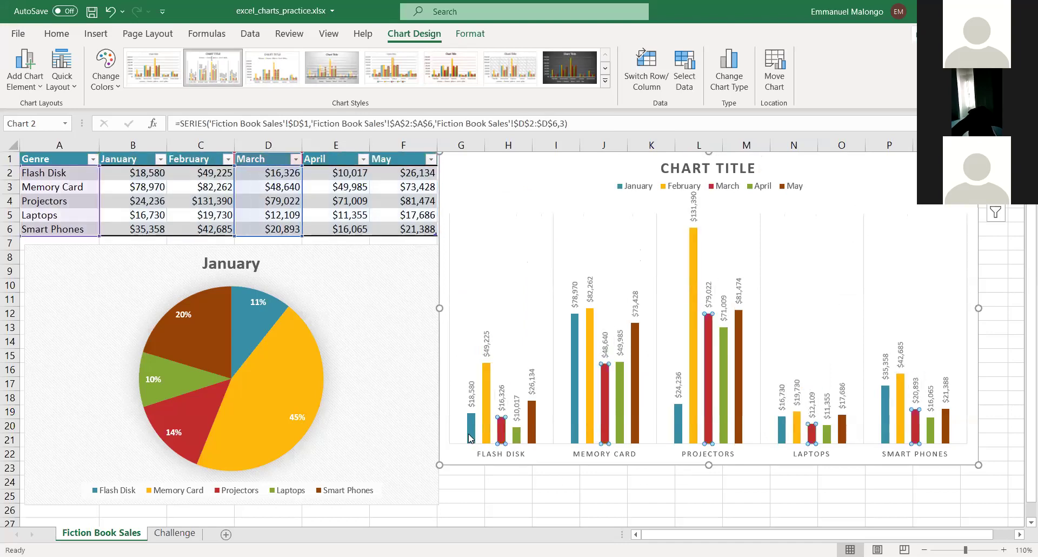
left_click(470, 436)
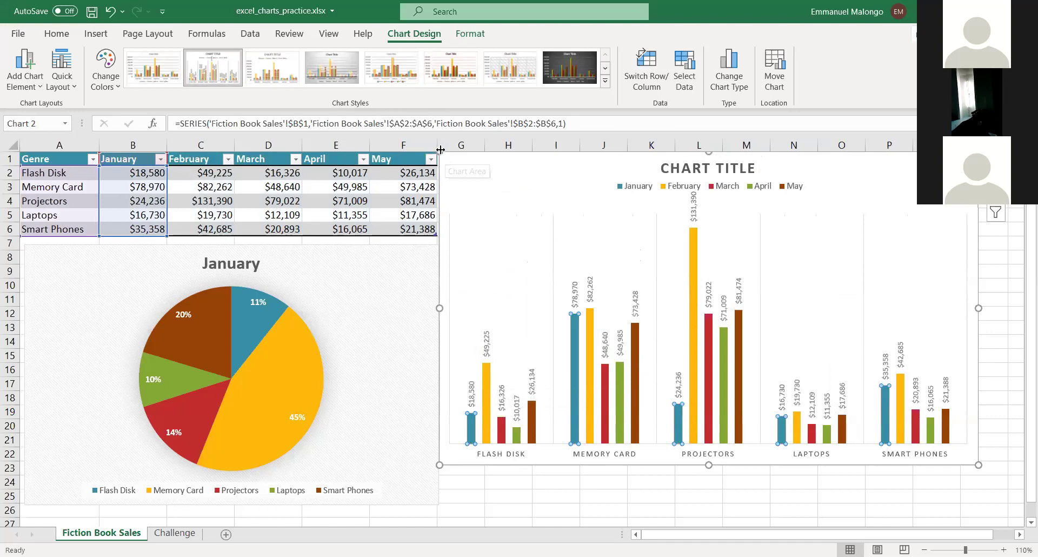
Shrink the column chart from its corner nearest the table and reposition it to leave a gap beside the table.
left_click_drag(441, 149, 519, 180)
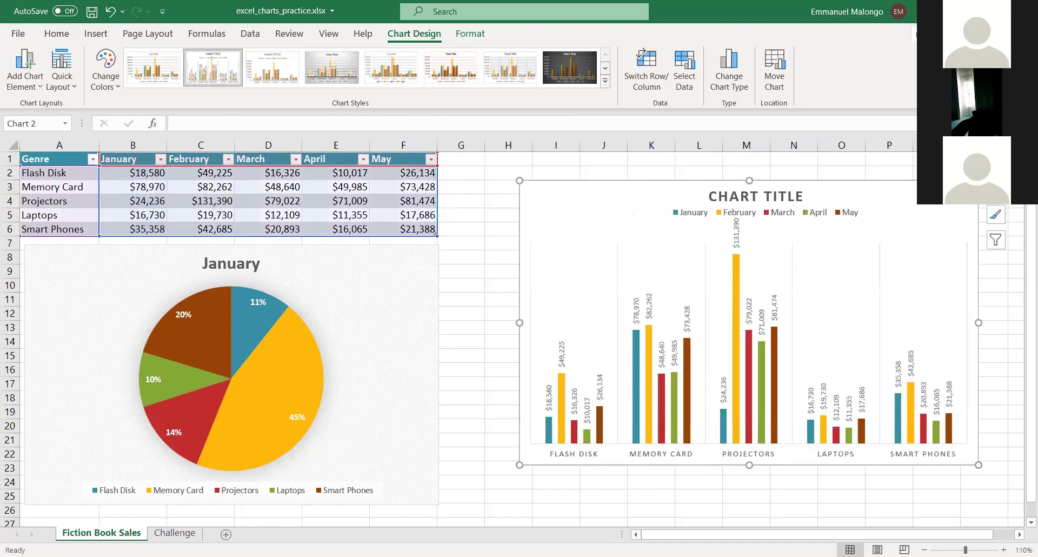
left_click_drag(918, 202, 876, 194)
Give the column chart's area a solid blue fill with 78% transparency.
right_click(857, 213)
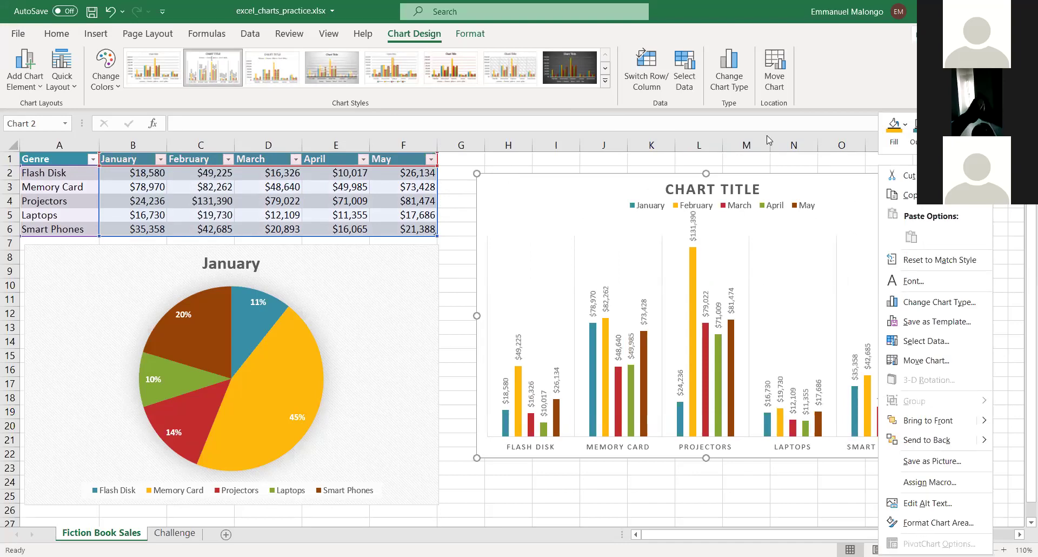
left_click(925, 527)
left_click(875, 226)
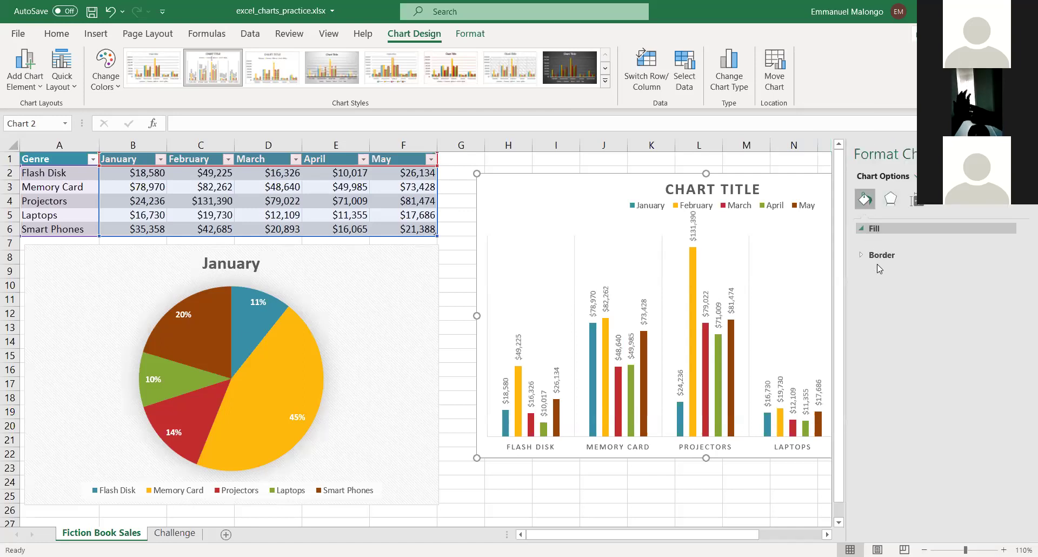
left_click(875, 259)
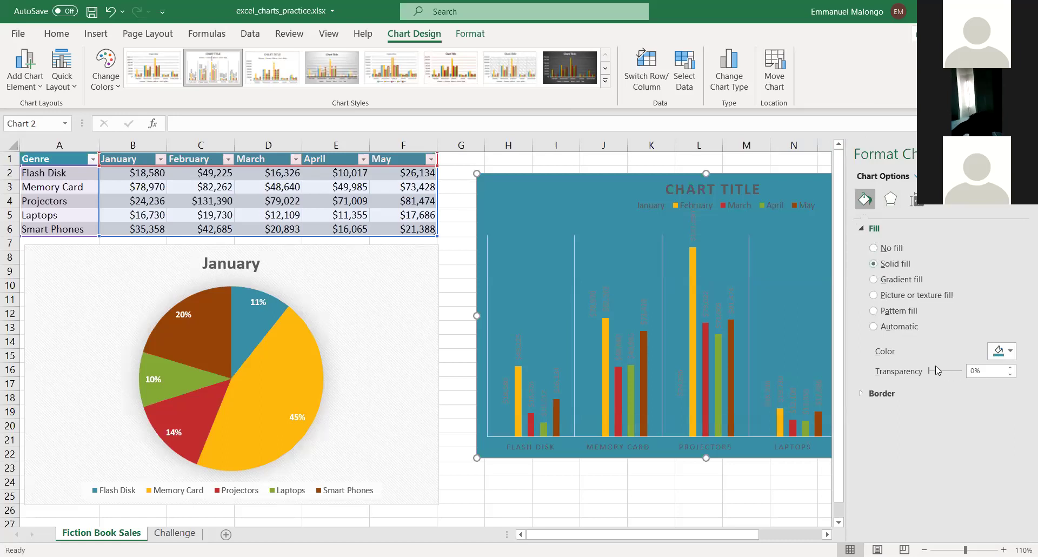
left_click(956, 371)
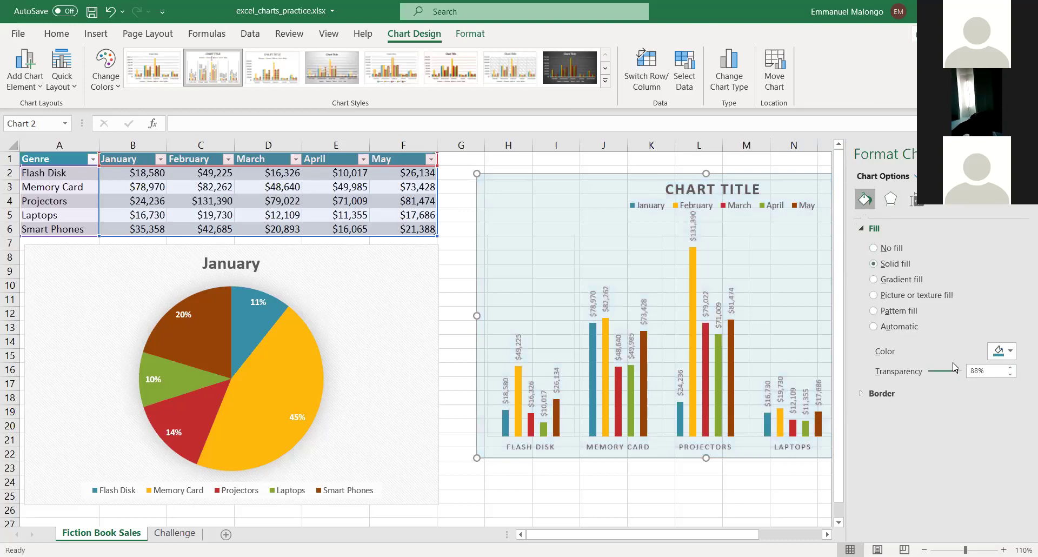
left_click_drag(955, 371, 954, 370)
Add a solid blue border line 3.5 pt wide around the column chart.
left_click(881, 393)
left_click(873, 428)
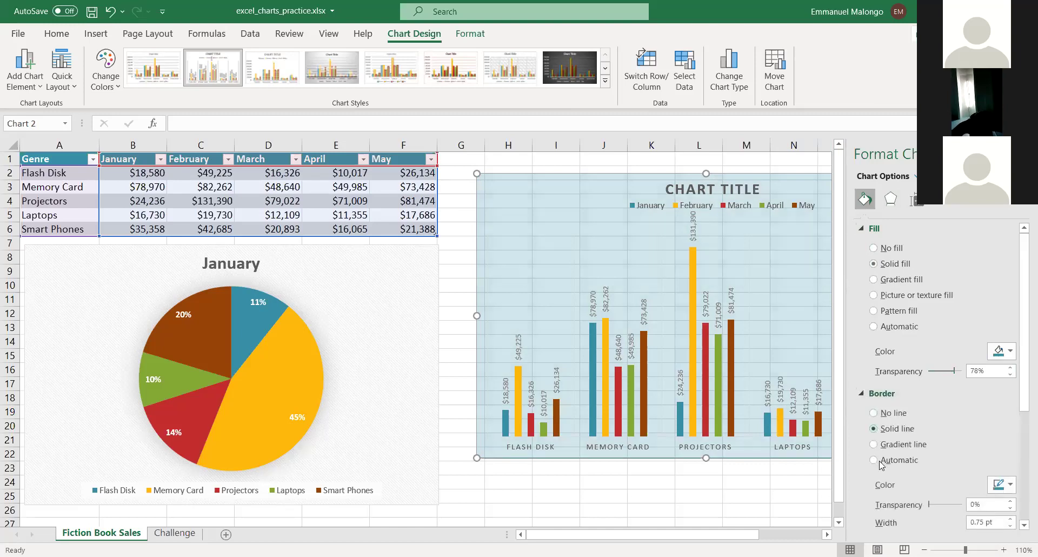
left_click(1009, 518)
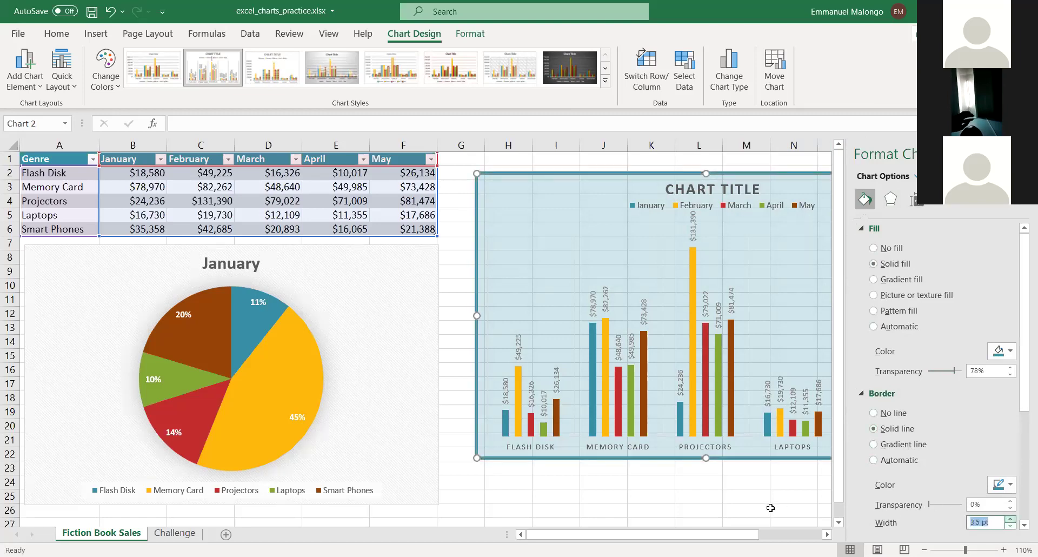
key("Escape")
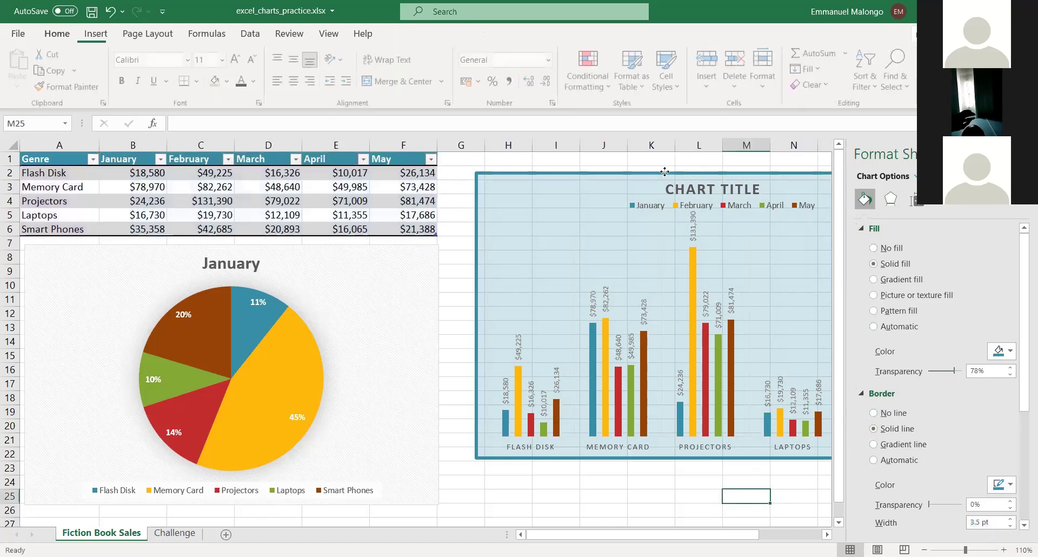
Review the text fill and outline options of the column chart and return to its chart options.
left_click(769, 303)
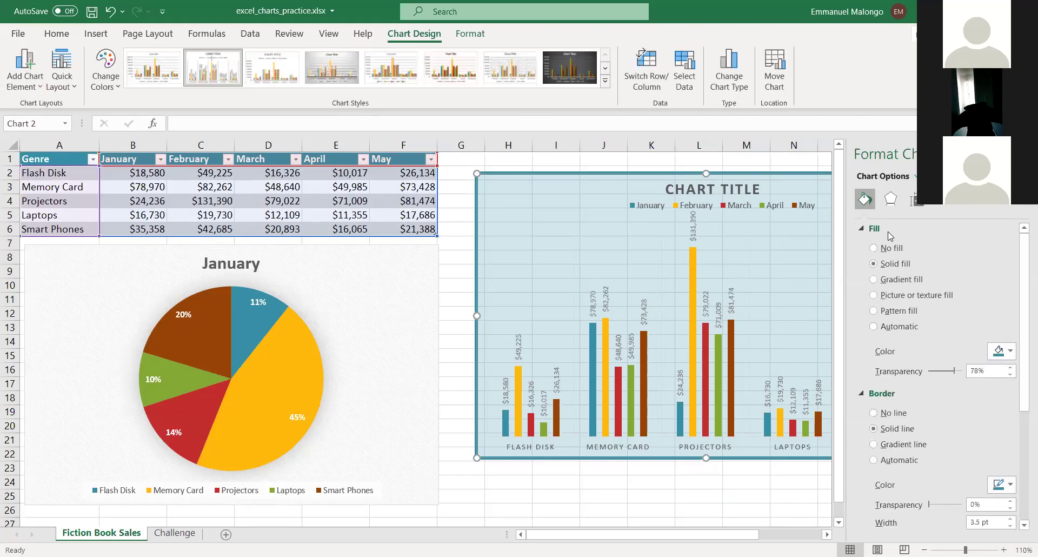
left_click(938, 176)
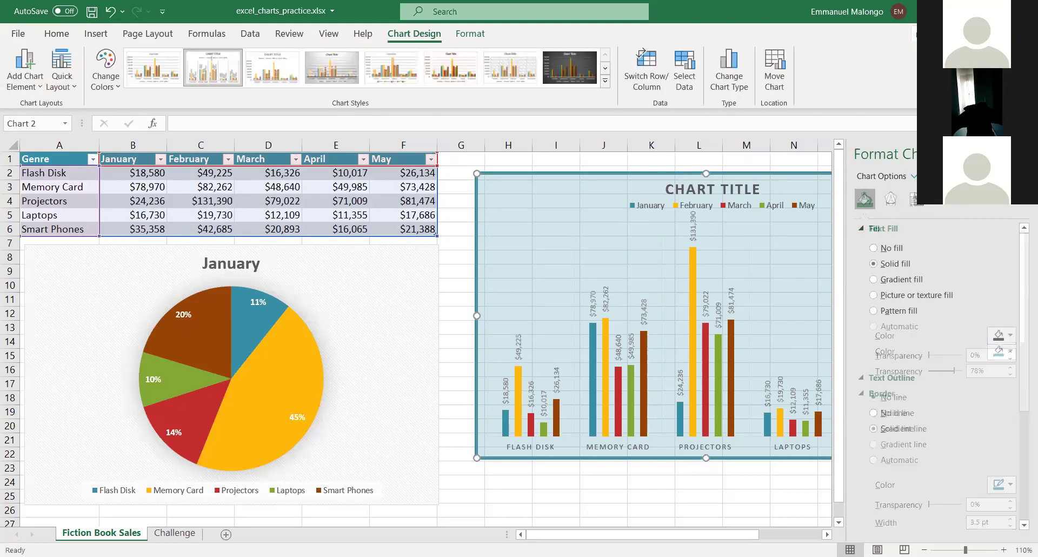
left_click(892, 176)
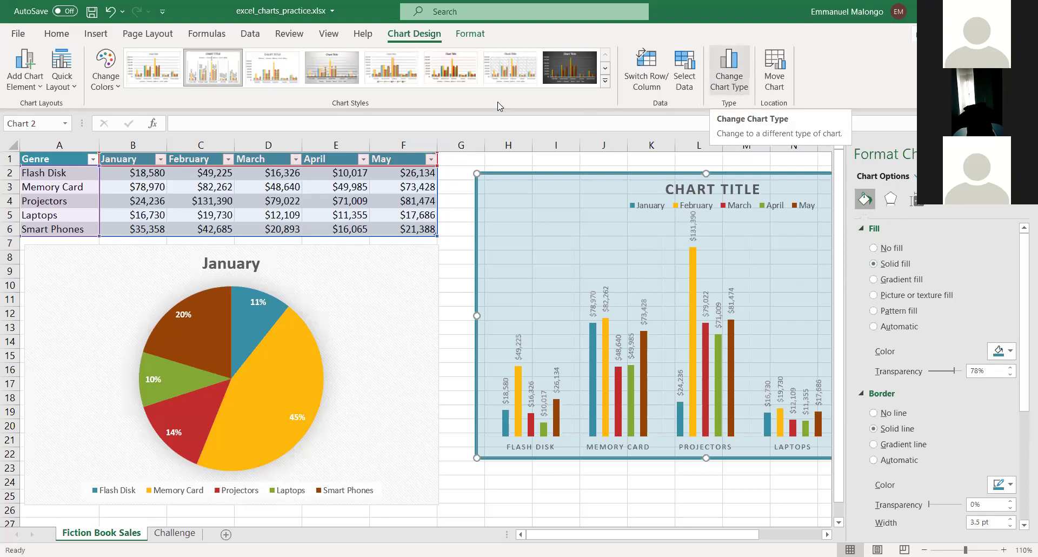
Examine the alternative chart types available for the column chart, including stacked column, histogram, treemap, sunburst, waterfall, funnel, bar and line.
left_click(729, 69)
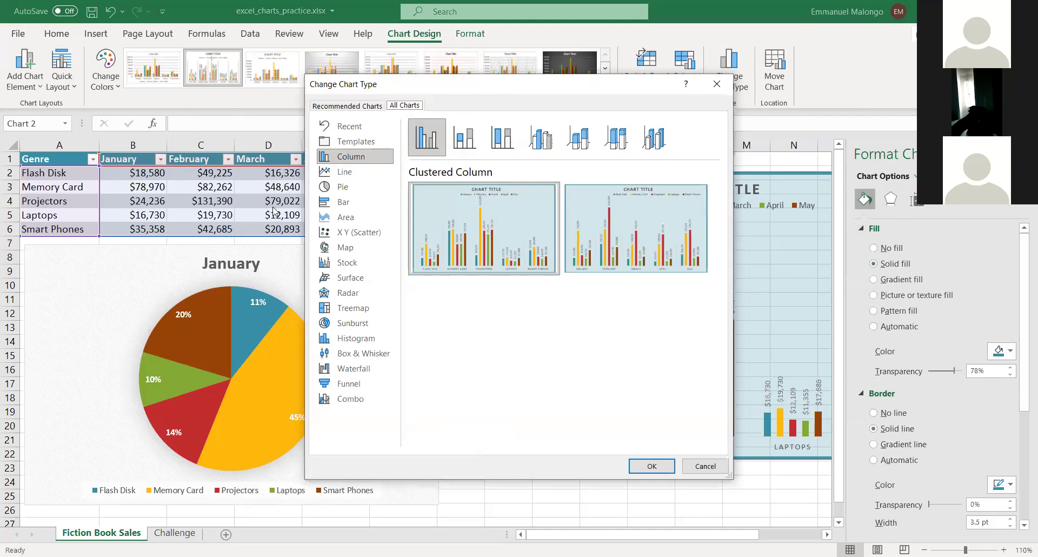
key("Right")
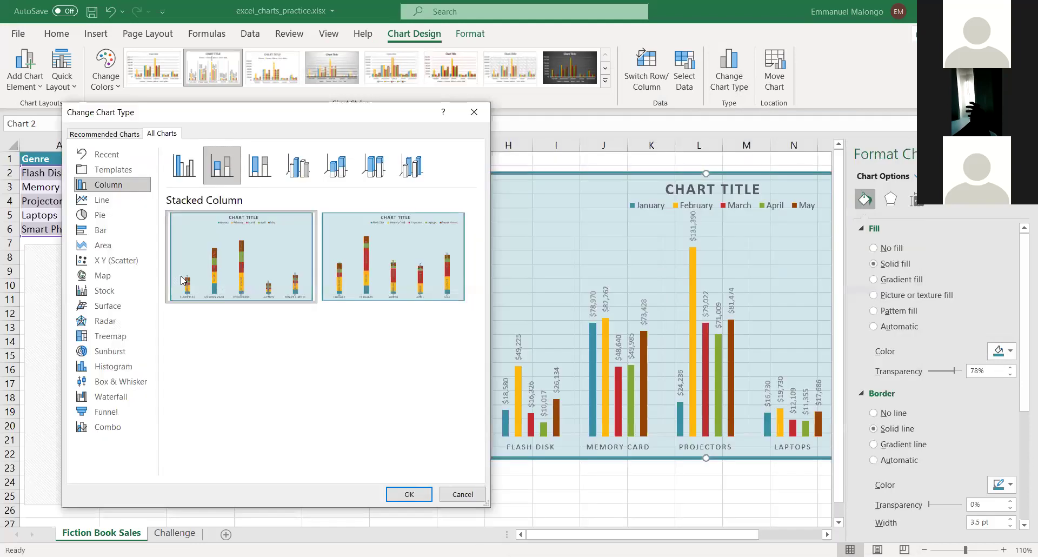
mouse_move(181, 276)
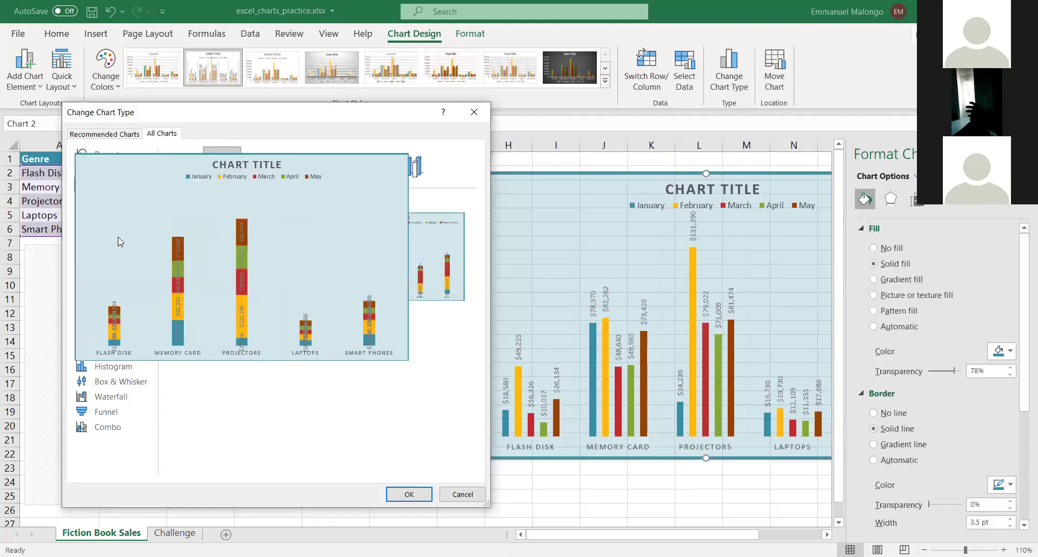
left_click(112, 365)
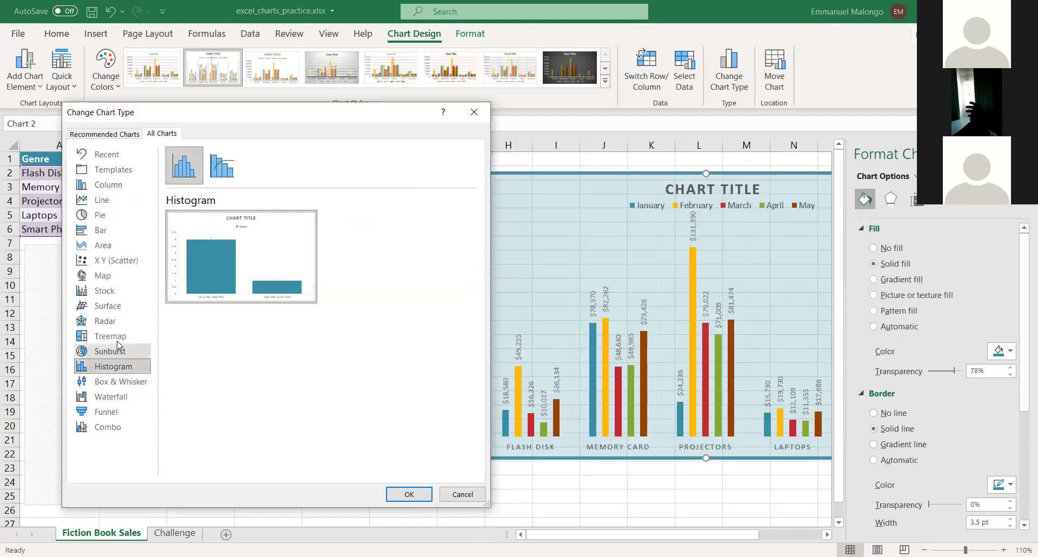
left_click(124, 337)
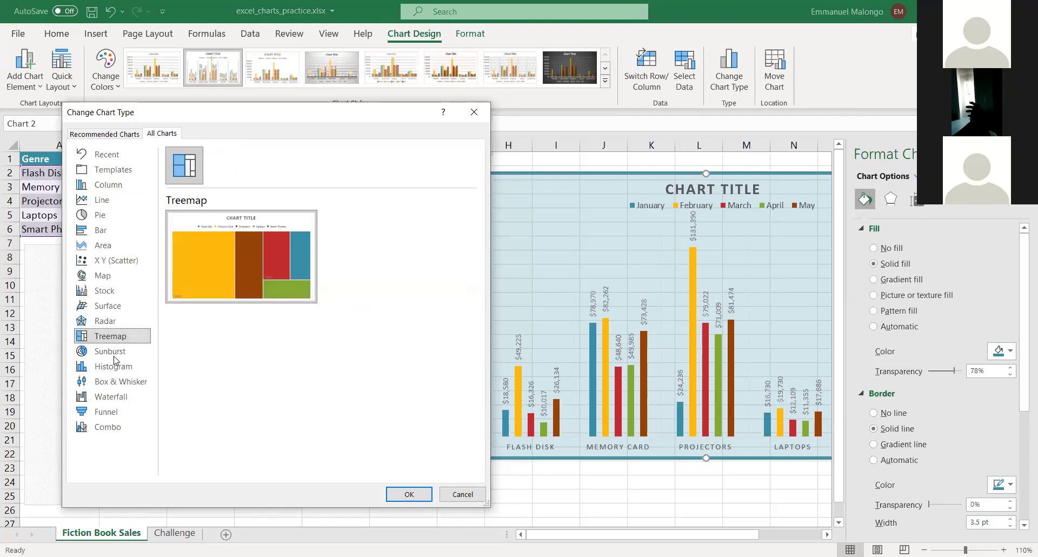
left_click(115, 365)
left_click(110, 350)
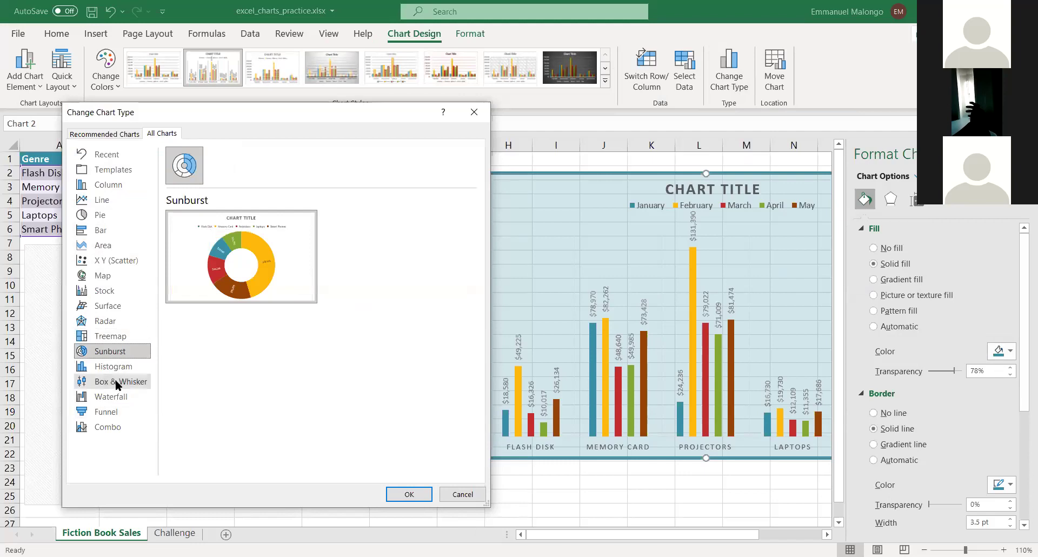
left_click(119, 382)
left_click(115, 399)
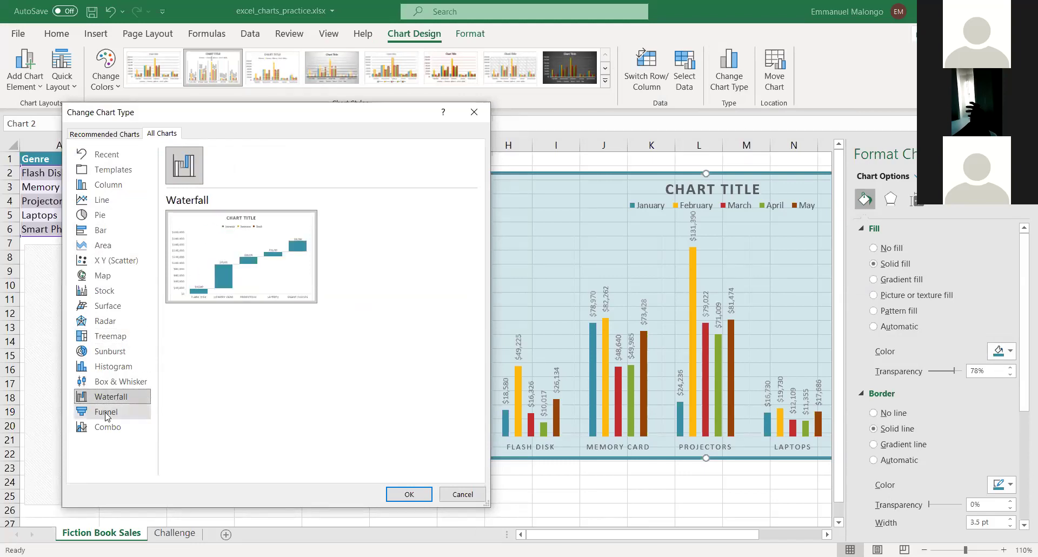
left_click(108, 413)
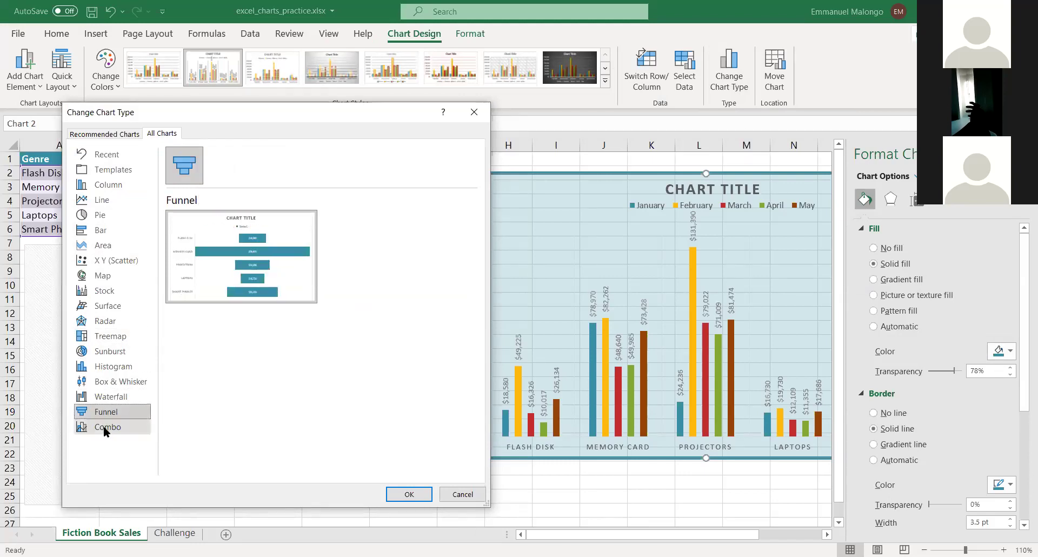
left_click(106, 428)
left_click(102, 275)
left_click(112, 231)
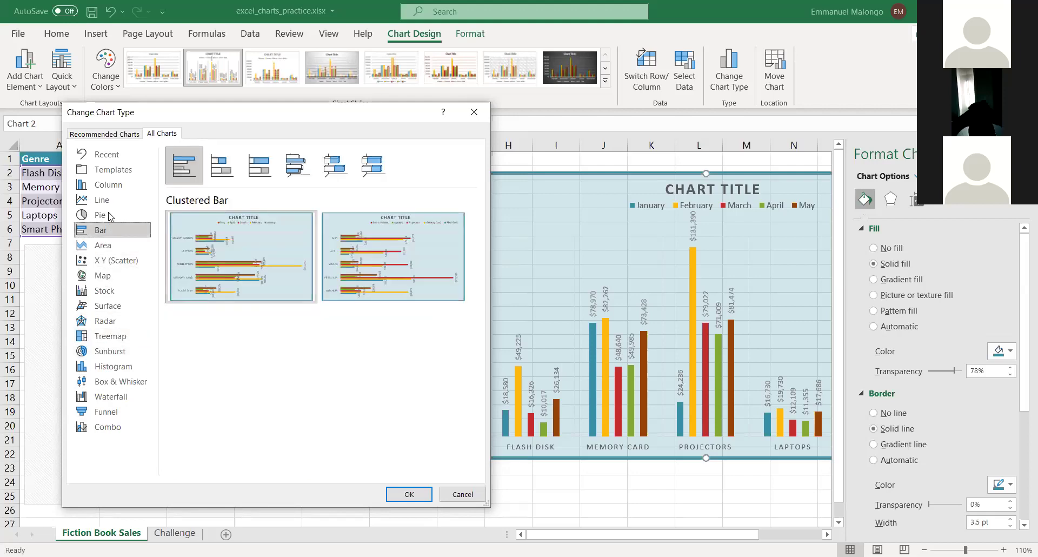
left_click(108, 215)
left_click(108, 200)
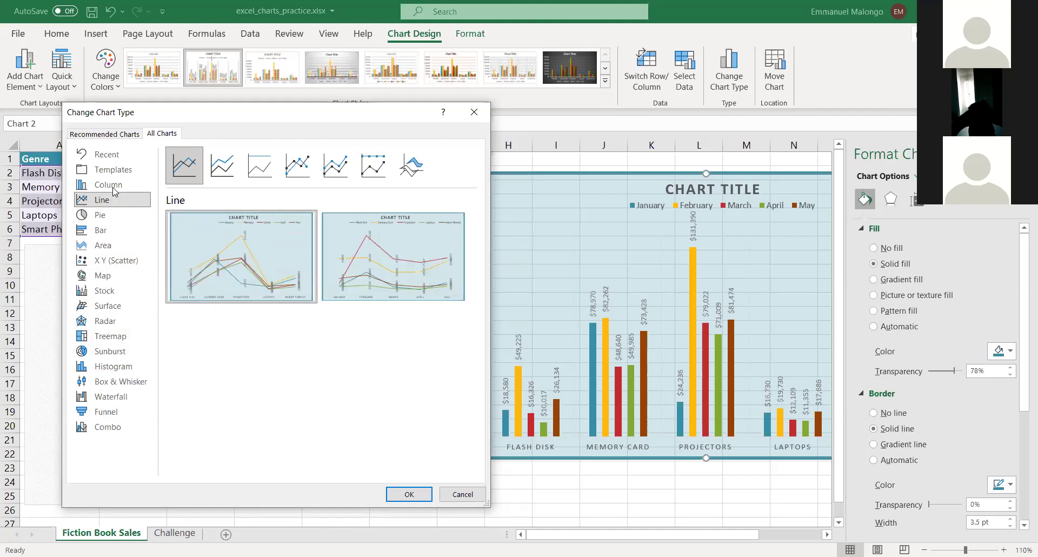
left_click(113, 187)
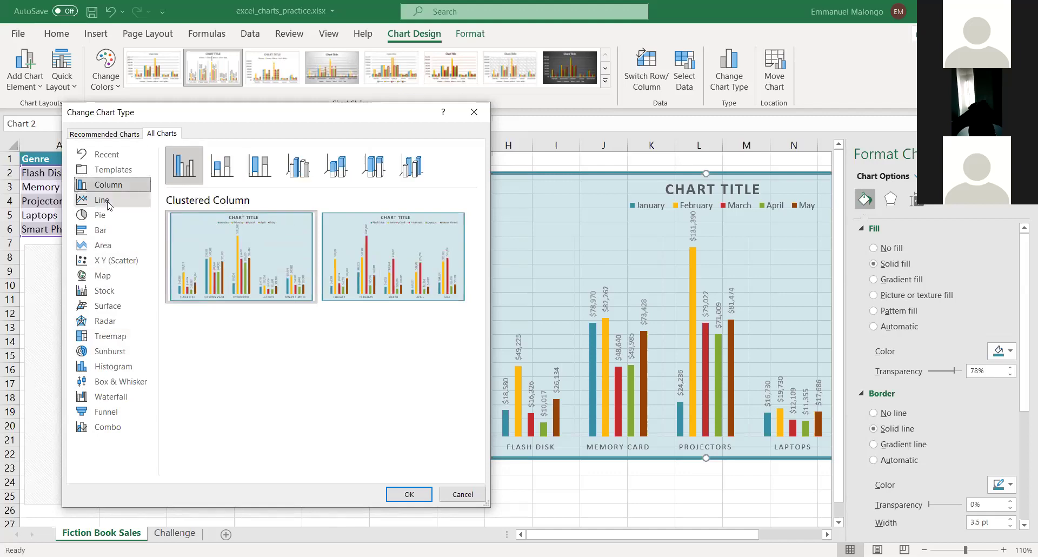
left_click(108, 201)
left_click(118, 186)
left_click(117, 201)
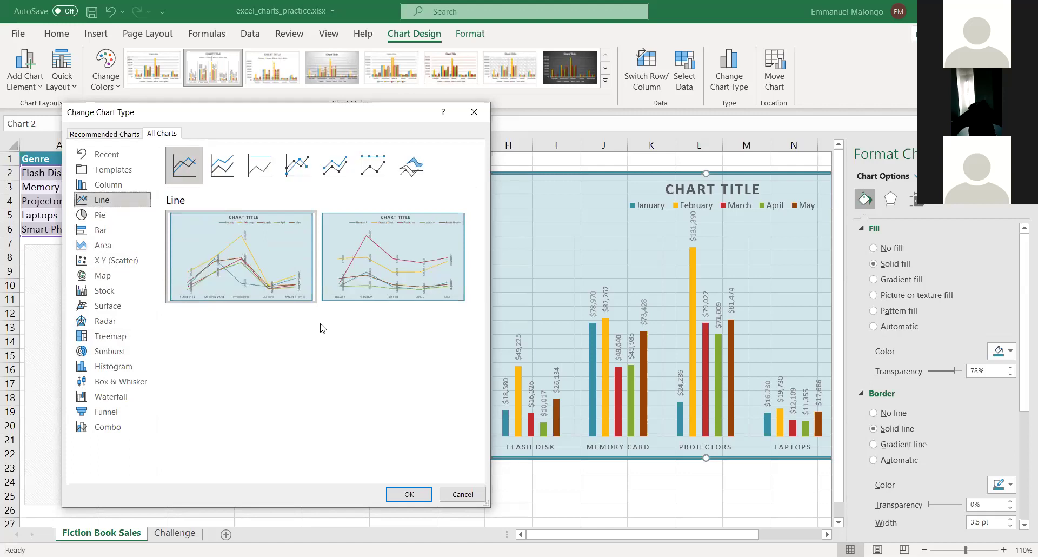
Change the clustered column chart to a 2-D pie chart and deselect it.
left_click(114, 216)
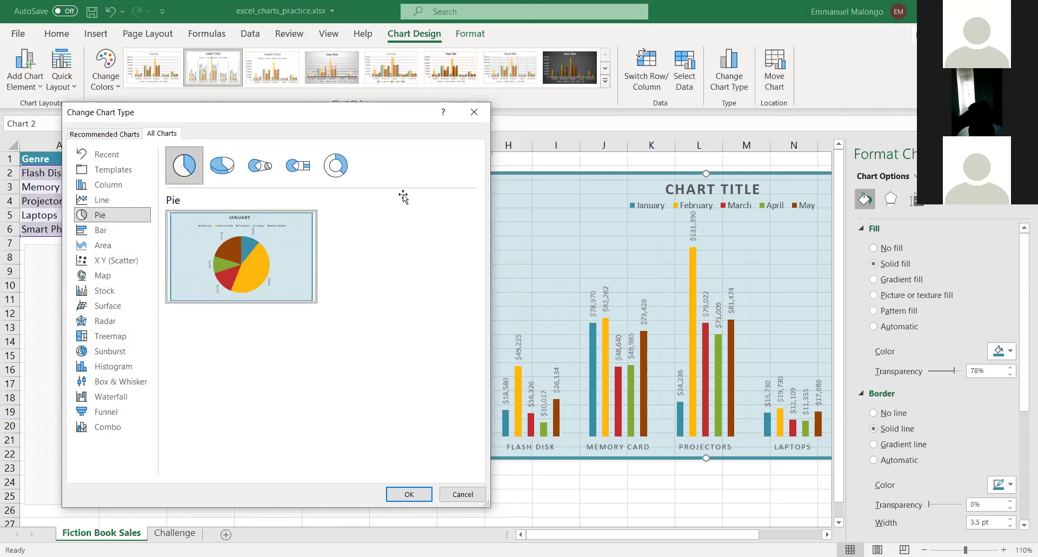
key("Return")
key("Escape")
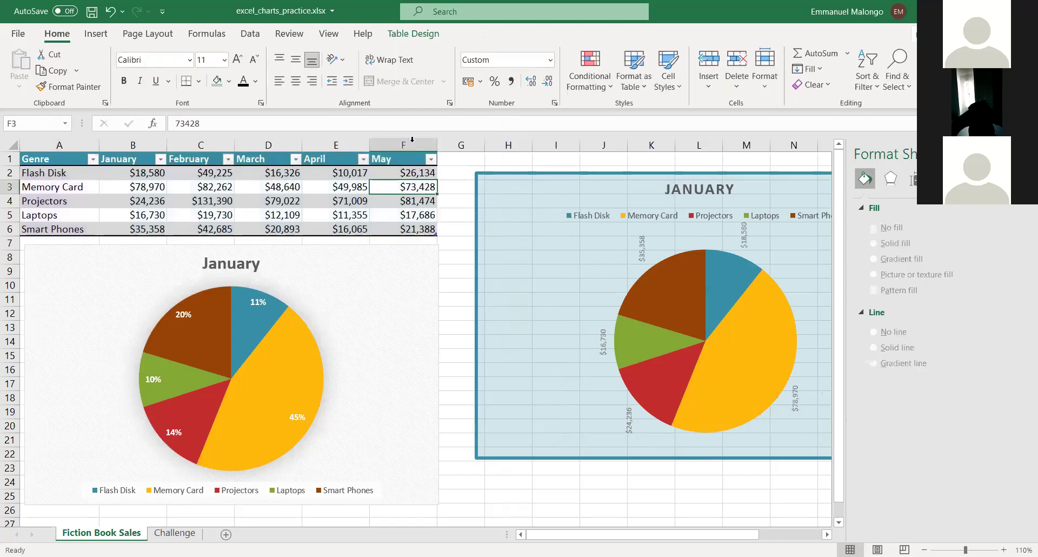
Select the May sales values, and move the converted pie chart up against the edge of the sales table.
left_click(411, 143)
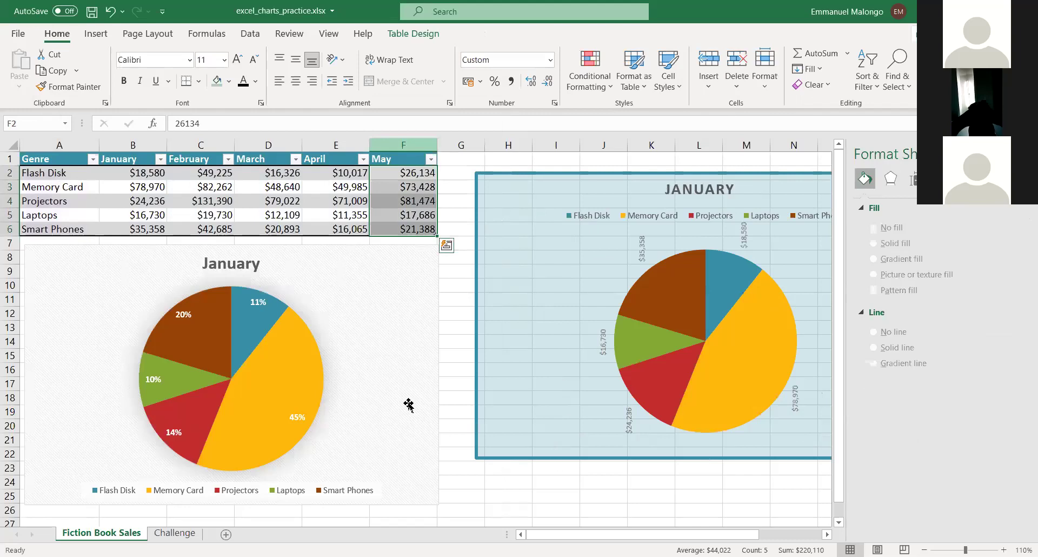
key("ctrl+space")
key("ctrl+z")
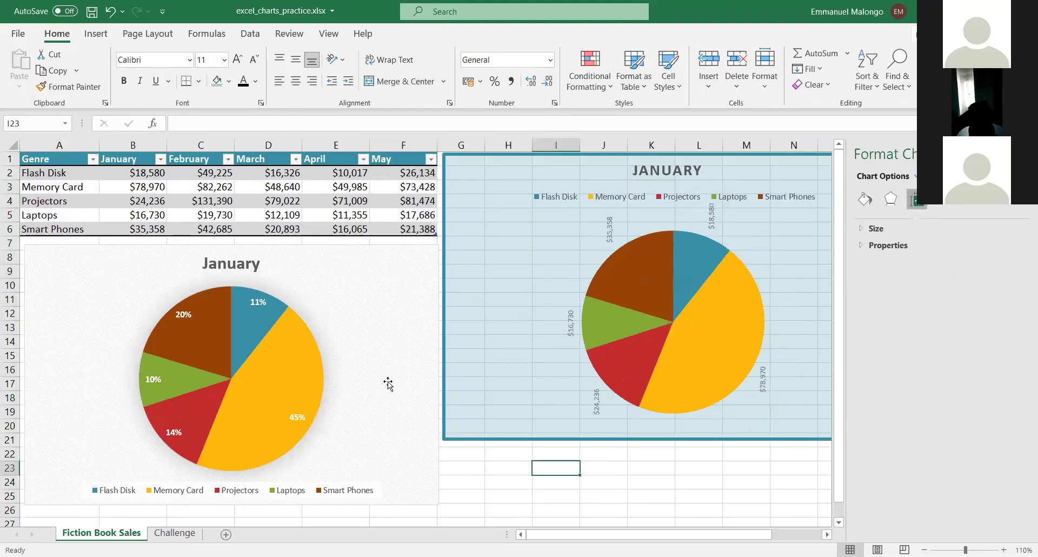
Shift the pie lower inside the original January chart and move that chart below the converted one, clearing the cells under the table.
left_click(389, 382)
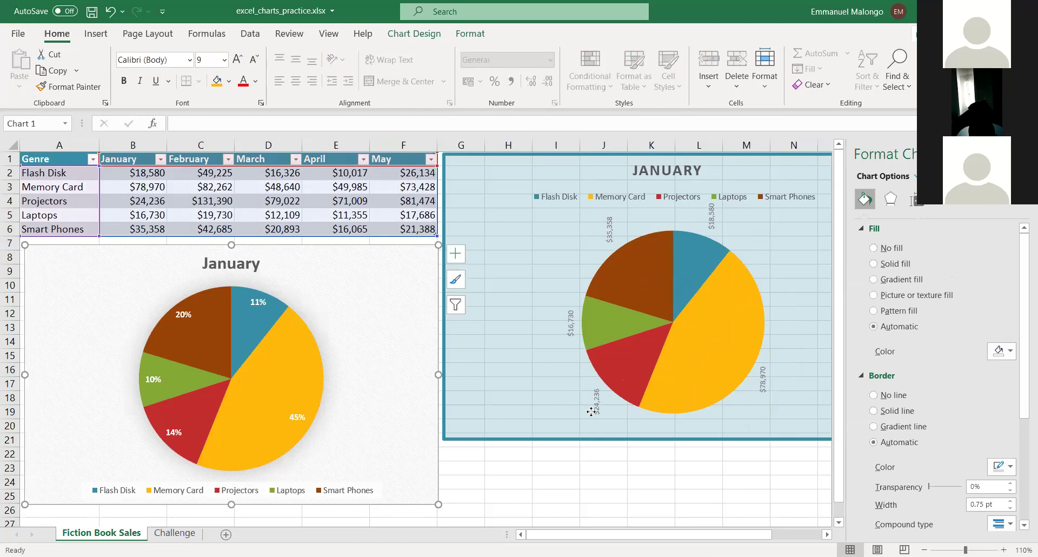
left_click_drag(158, 287, 169, 320)
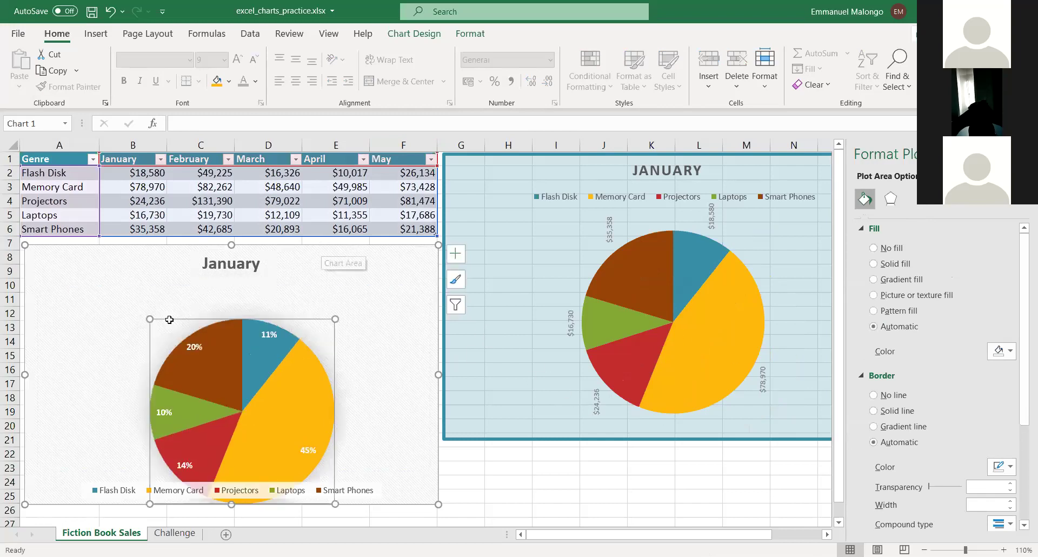
left_click_drag(47, 270, 479, 420)
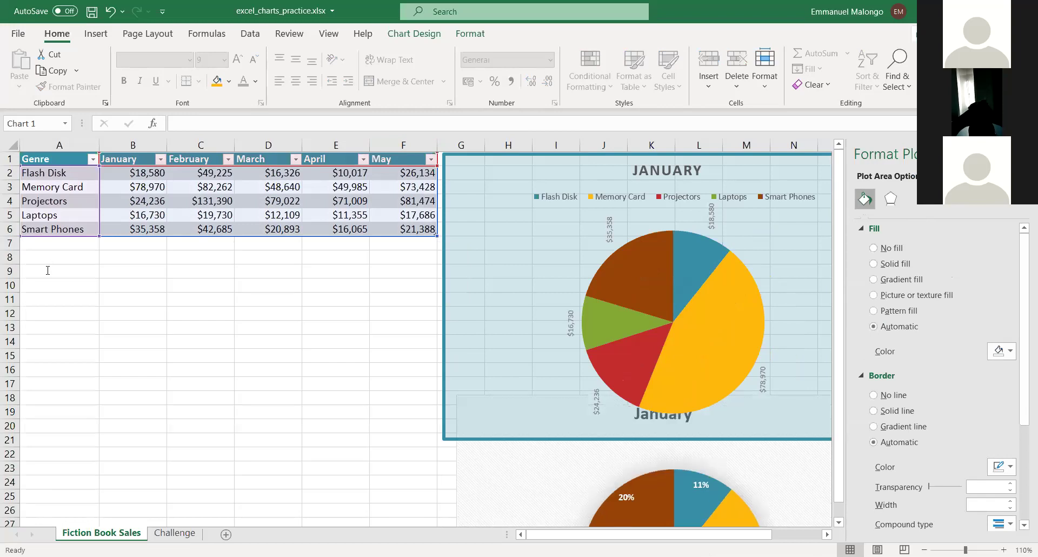
Enter the labels Gender, Male and Female in cells A9, B9 and C9.
left_click(48, 270)
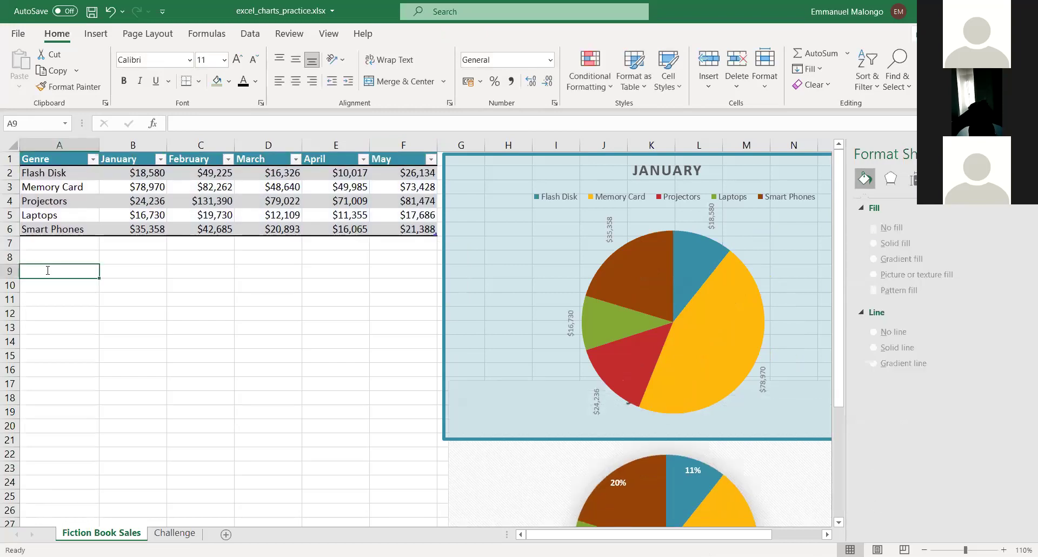
type("Genger")
type("e")
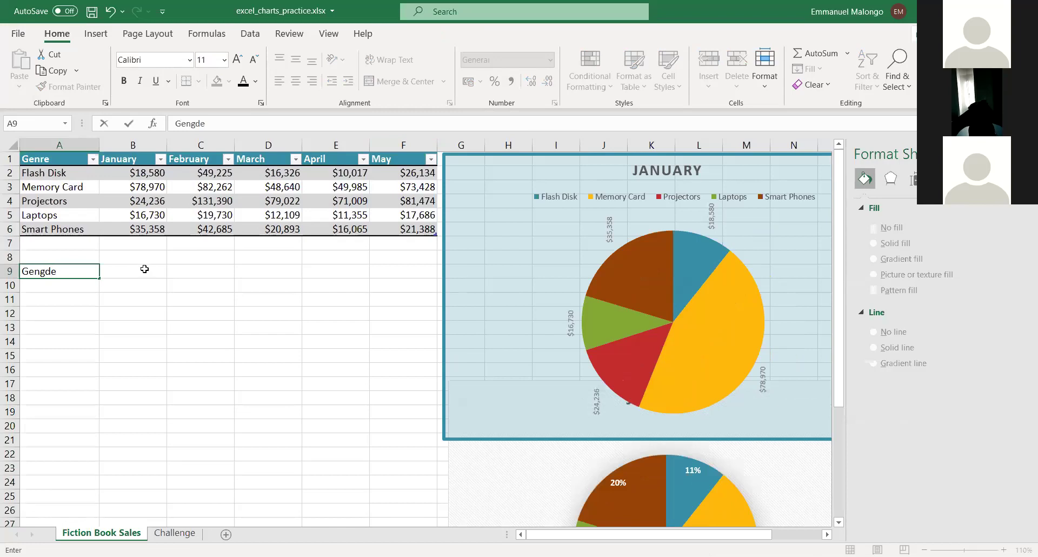
key("BackSpace")
key("BackSpace")
type("der")
key("BackSpace")
key("BackSpace")
key("BackSpace")
key("BackSpace")
type("de")
key("BackSpace")
key("BackSpace")
type("der")
left_click(135, 275)
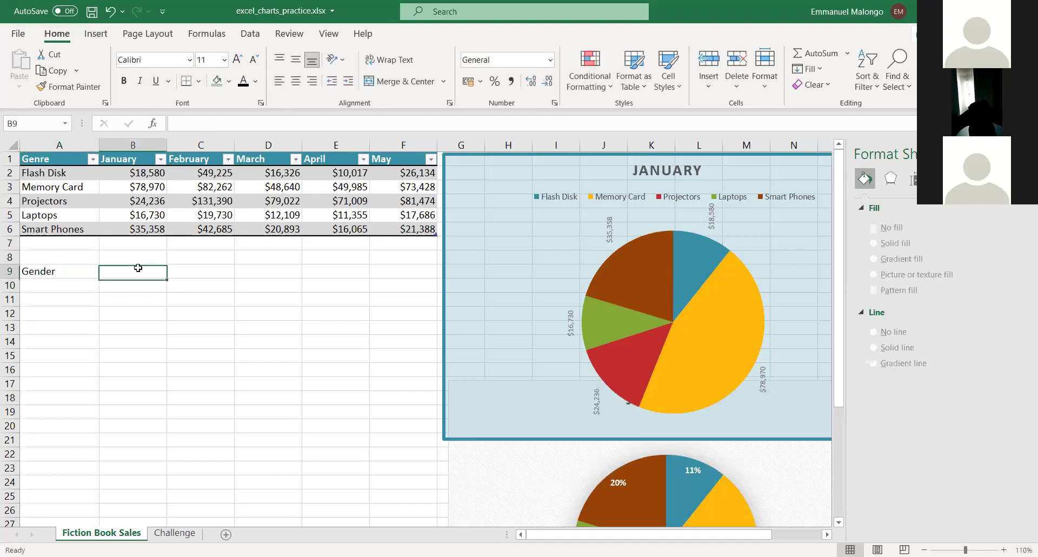
type("Male")
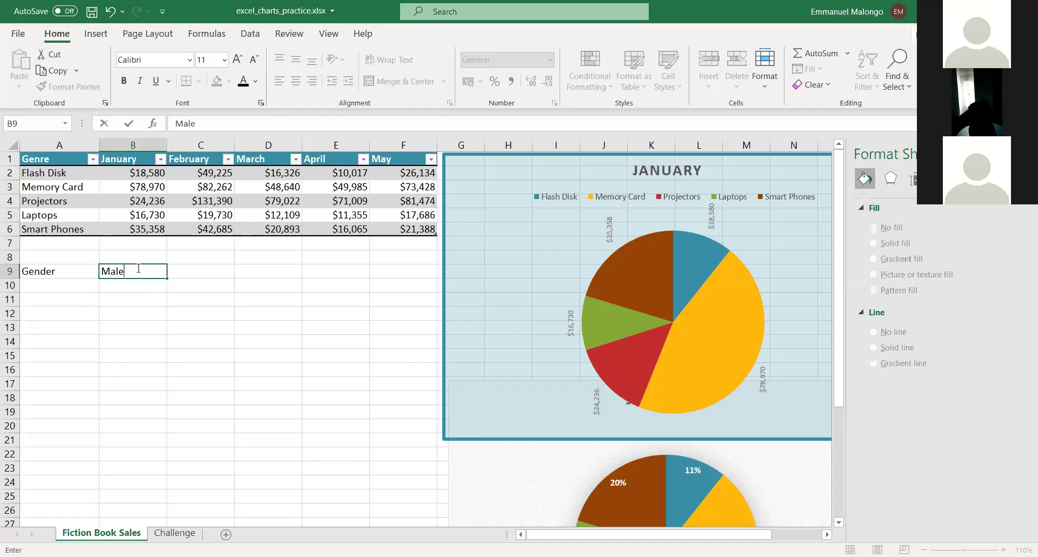
key("Tab")
type("FEaml")
key("BackSpace")
key("BackSpace")
key("BackSpace")
type("mal")
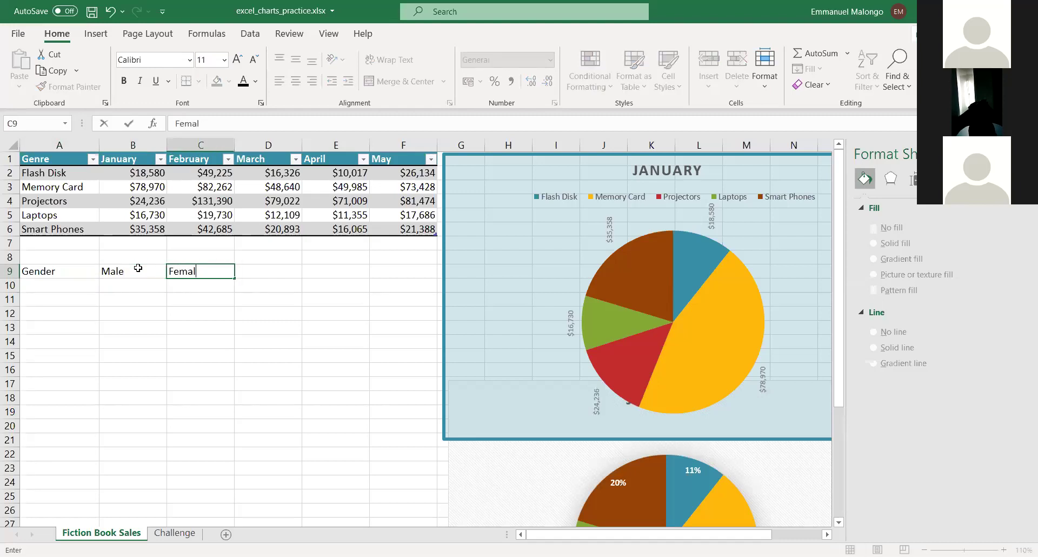
left_click(112, 297)
Try to place the Male and Female labels in A10:B10, one row below the Gender label.
left_click(162, 272)
left_click_drag(164, 273, 210, 273)
key("ctrl+c")
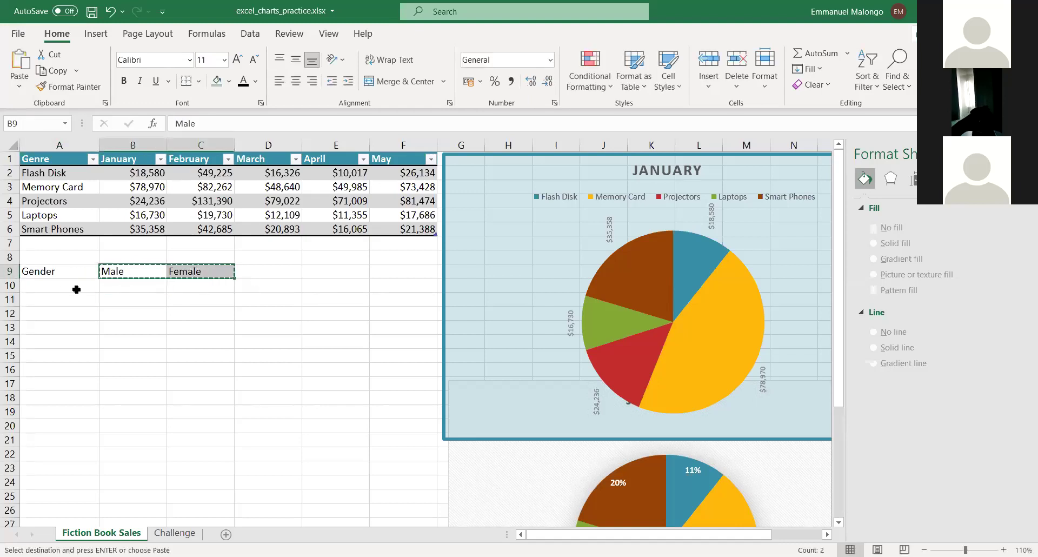
left_click(54, 286)
key("ctrl+v")
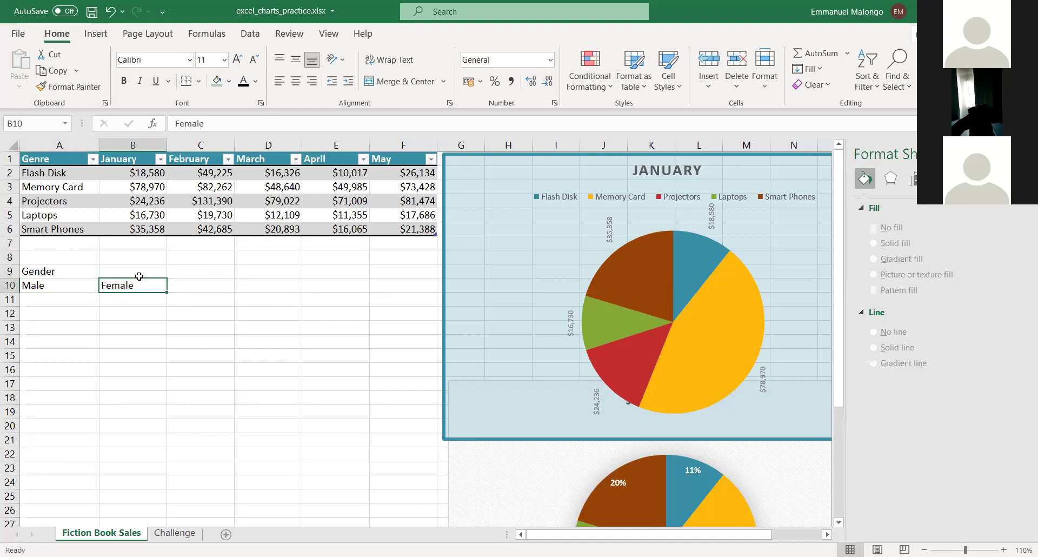
key("ctrl+z")
key("Escape")
Enter 34 under Male in B10 and 40 under Female in C10.
left_click(136, 287)
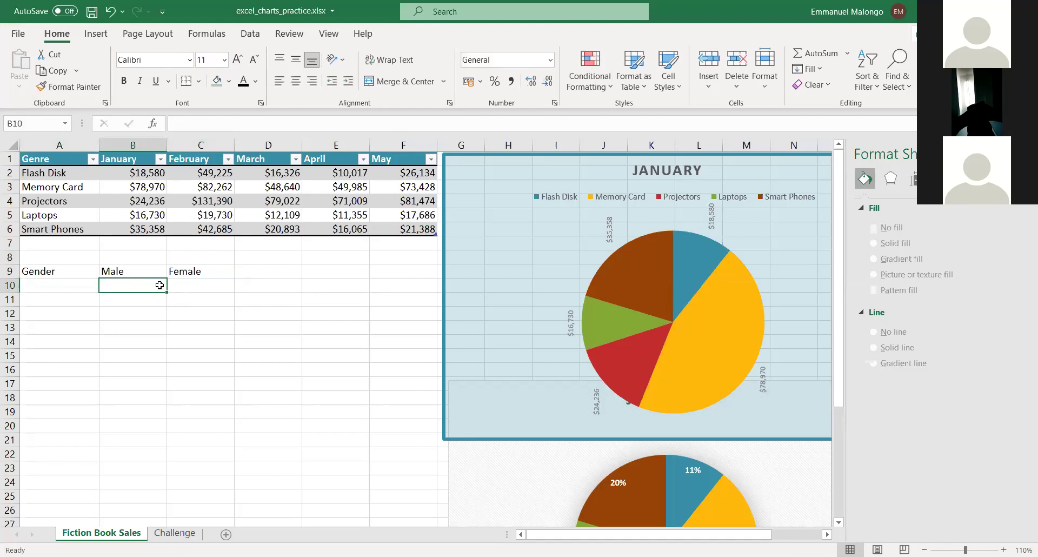
type("34")
left_click(199, 283)
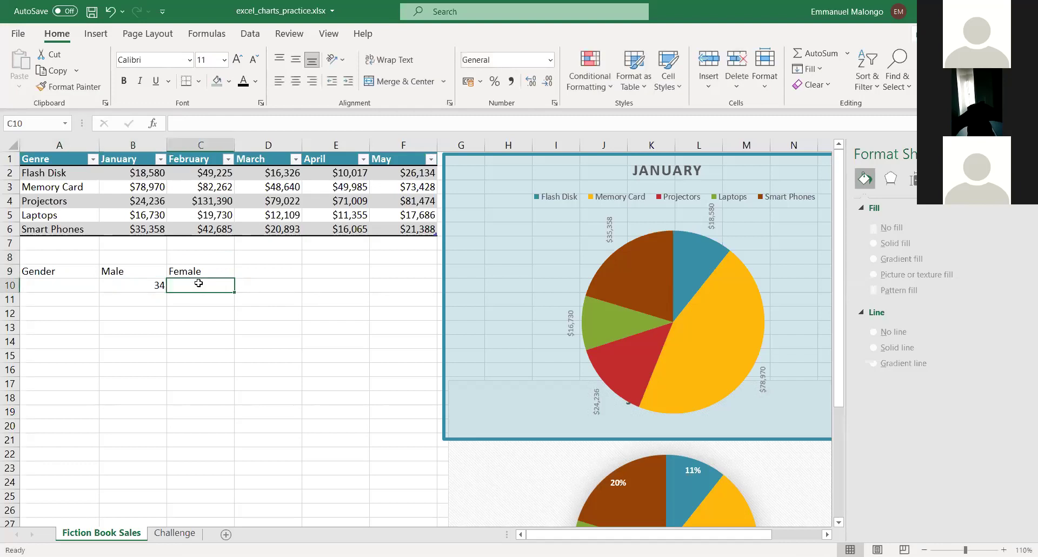
type("40")
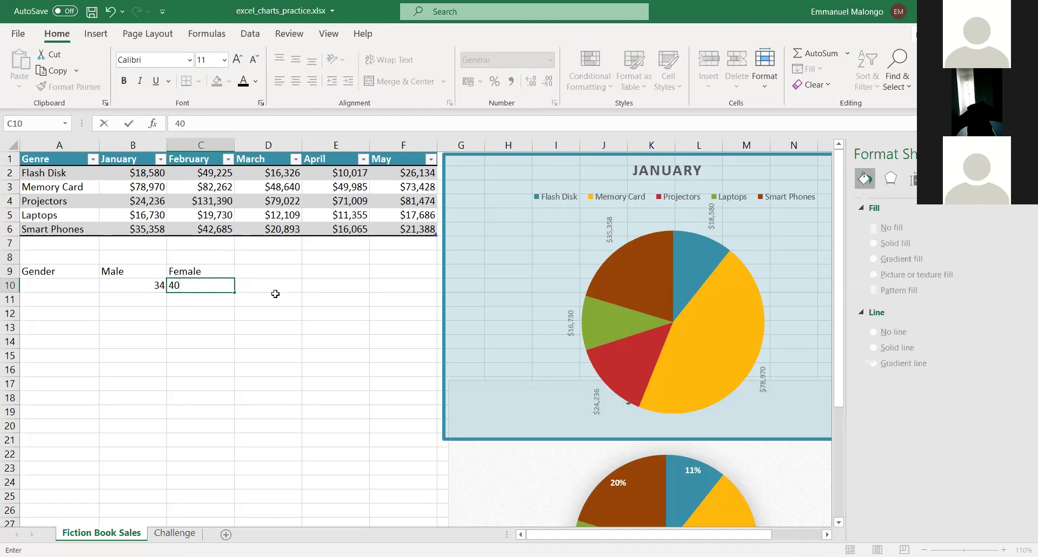
left_click(275, 294)
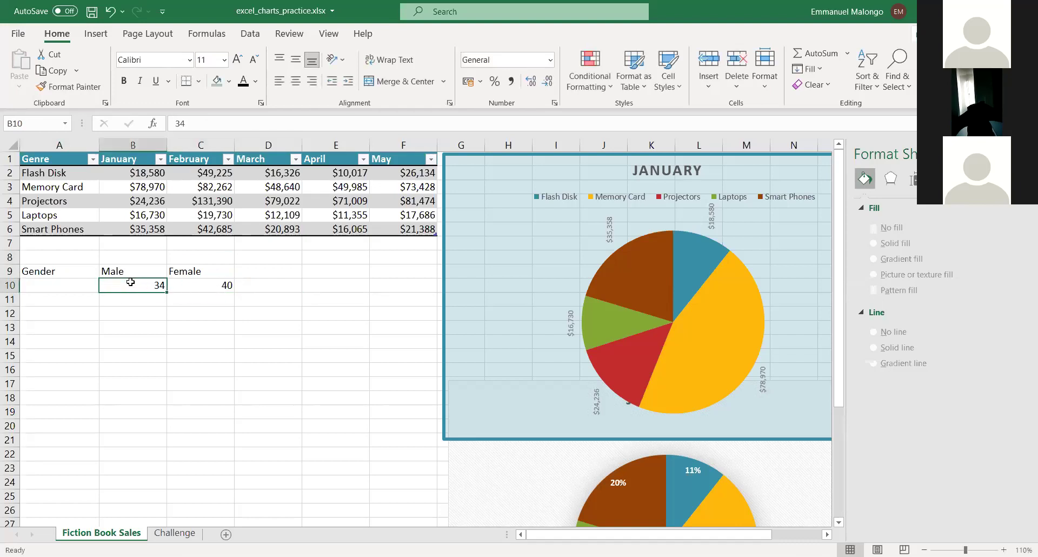
Insert a 2-D pie chart from the Male and Female figures in B9:C10, keeping its slices joined.
left_click_drag(113, 268, 218, 289)
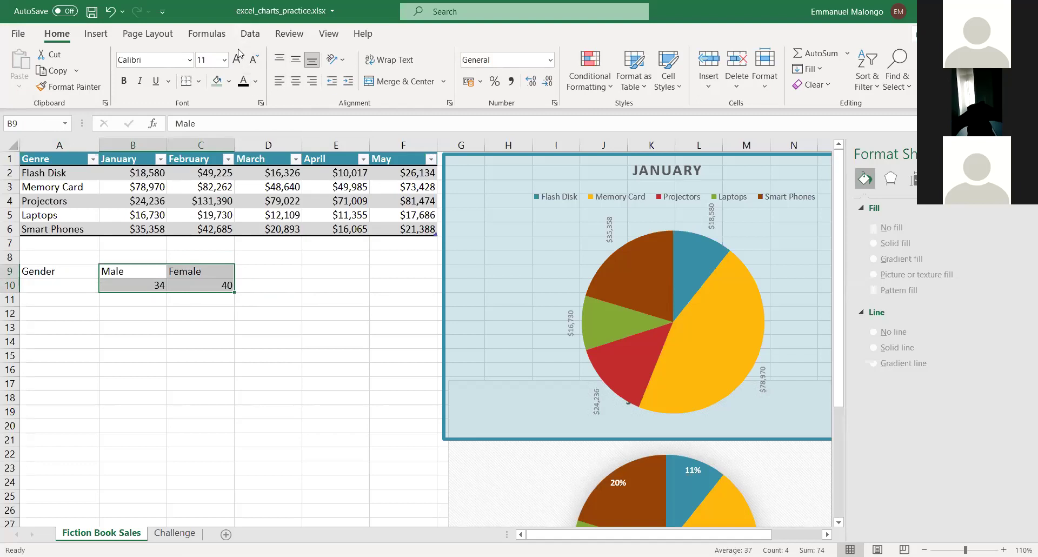
left_click(96, 33)
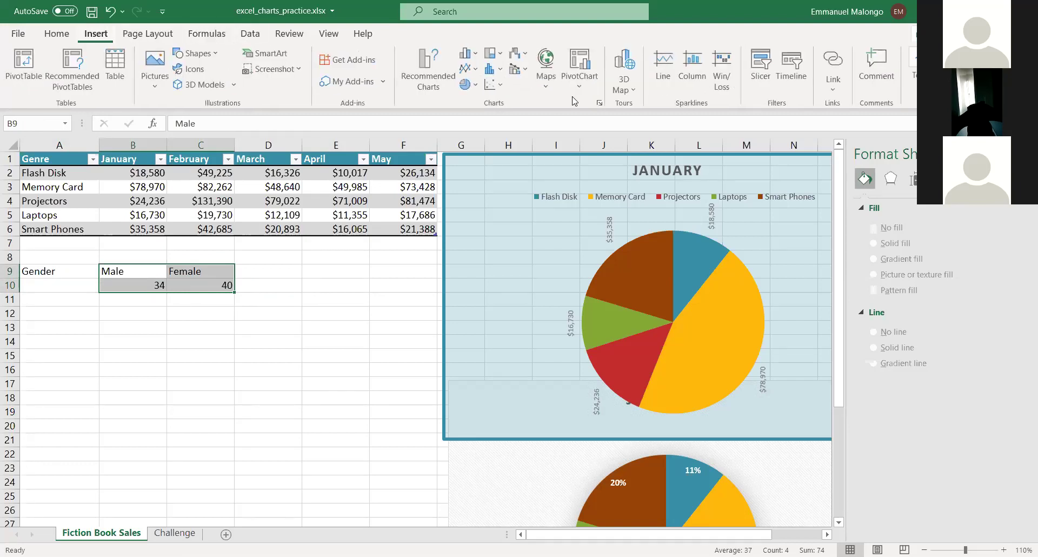
left_click(469, 85)
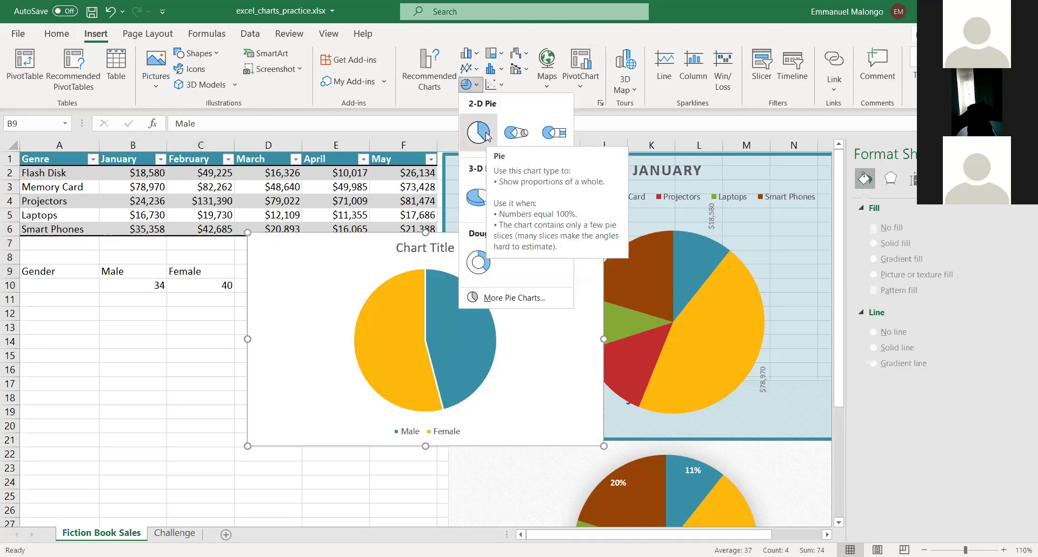
left_click_drag(378, 346, 332, 359)
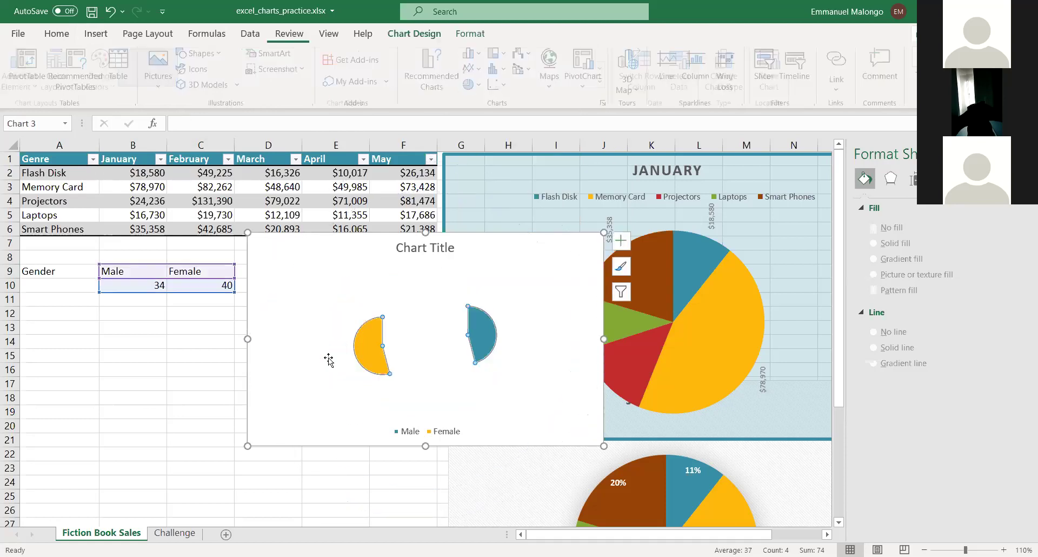
key("ctrl+z")
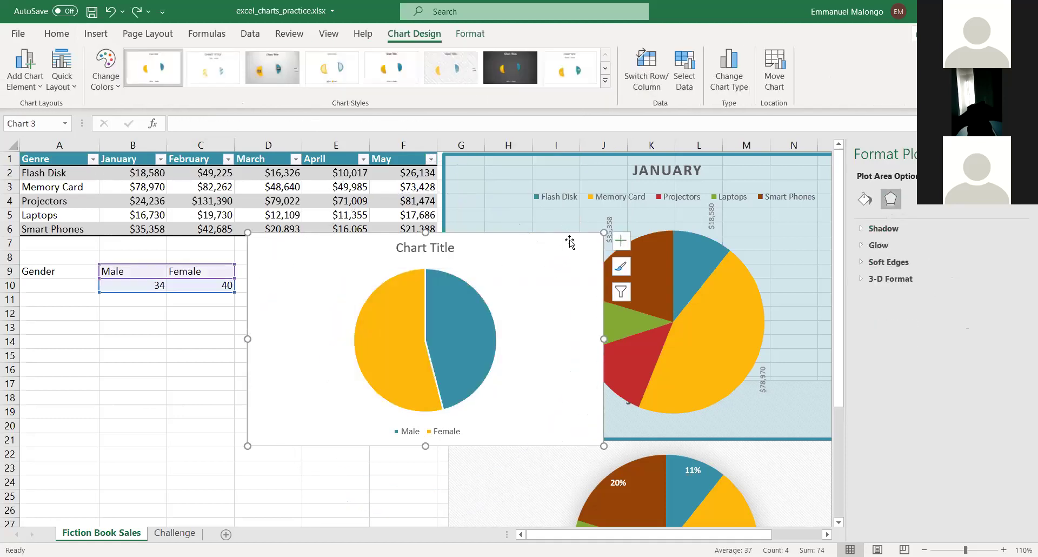
Place the gender pie chart below its figures, starting at row 12, and apply the chart style with percentage labels and a legend above the pie.
left_click_drag(458, 253, 293, 319)
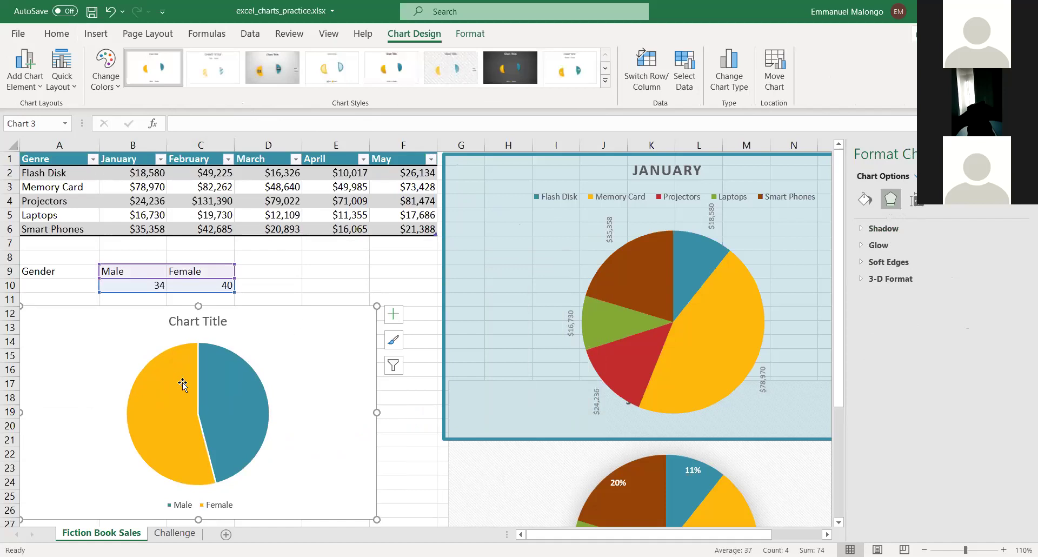
left_click(199, 389)
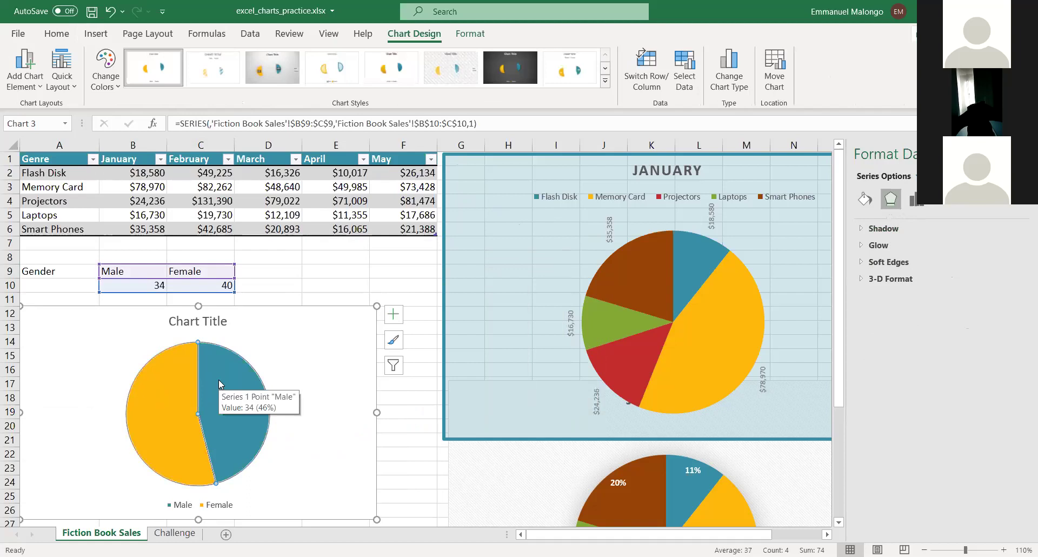
left_click(605, 67)
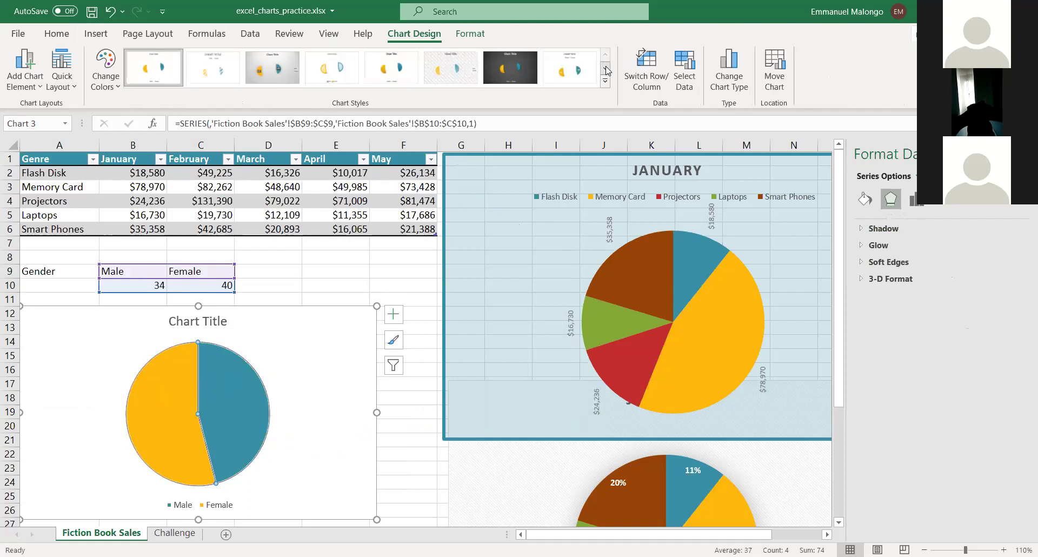
left_click(606, 55)
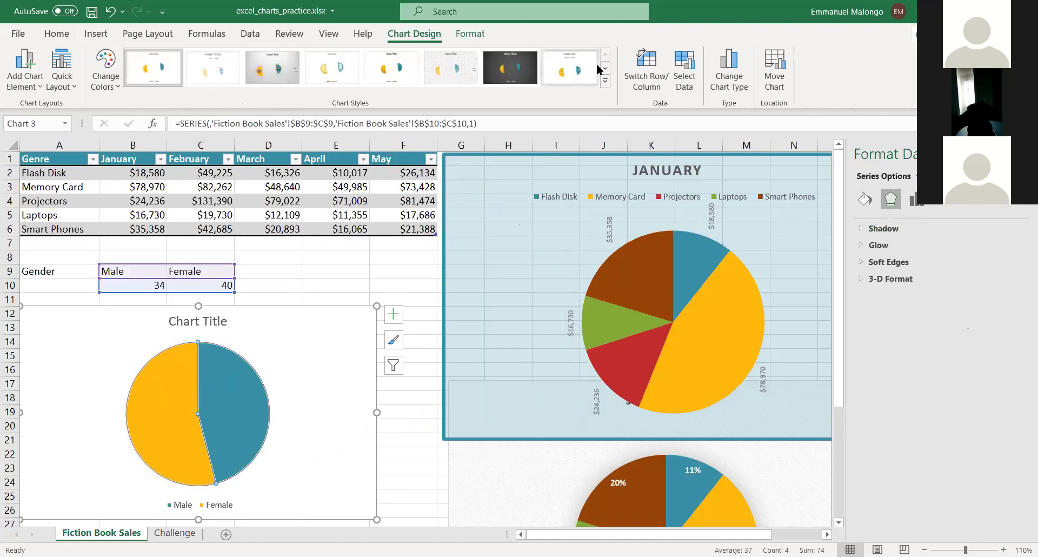
left_click(563, 73)
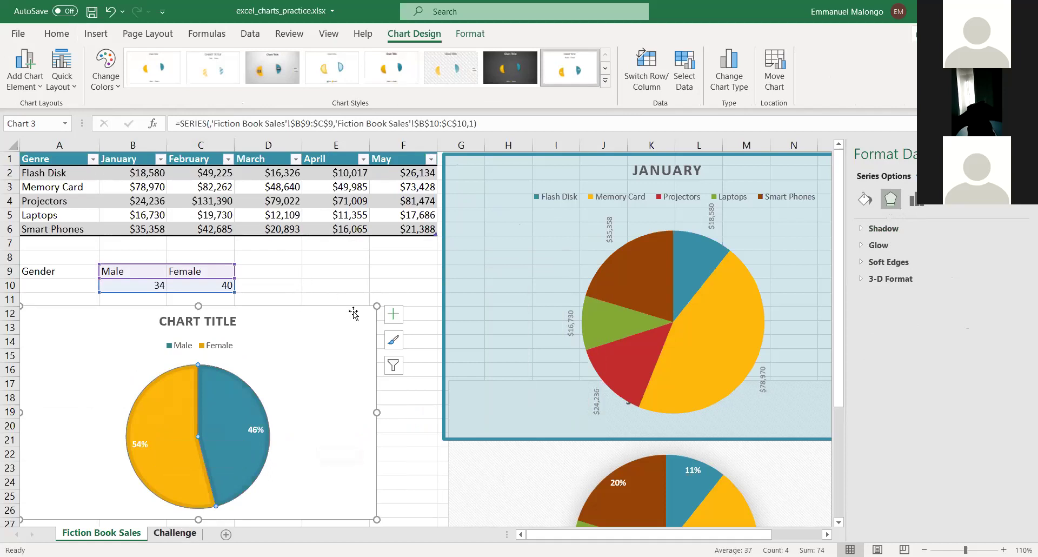
key("Escape")
key("Escape")
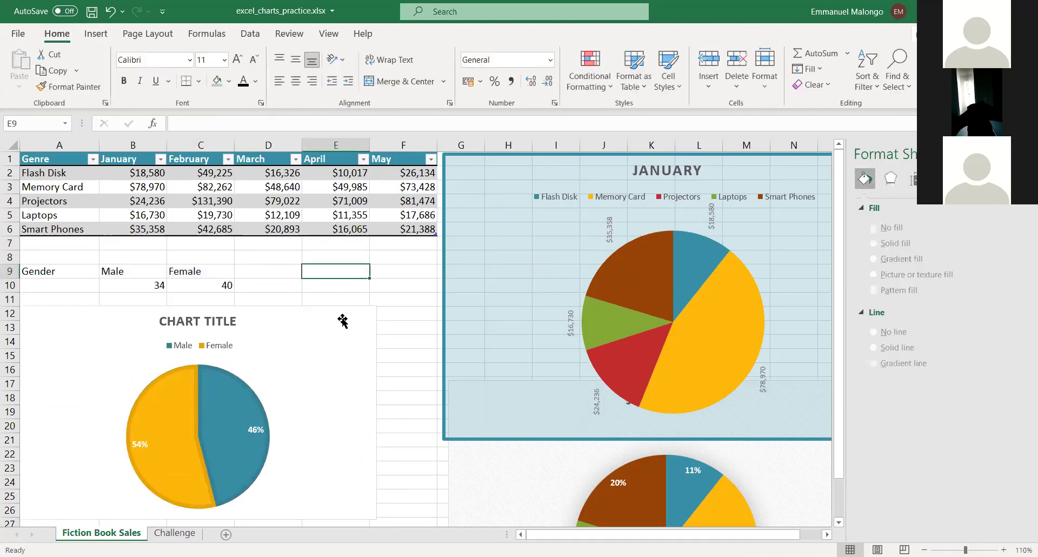
left_click(342, 321)
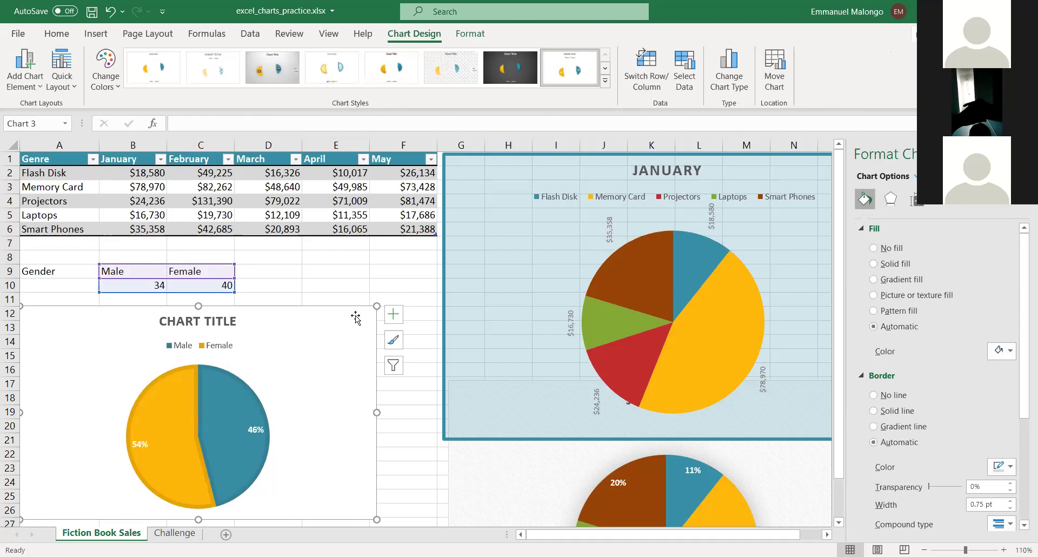
left_click(133, 270)
left_click_drag(59, 256, 270, 299)
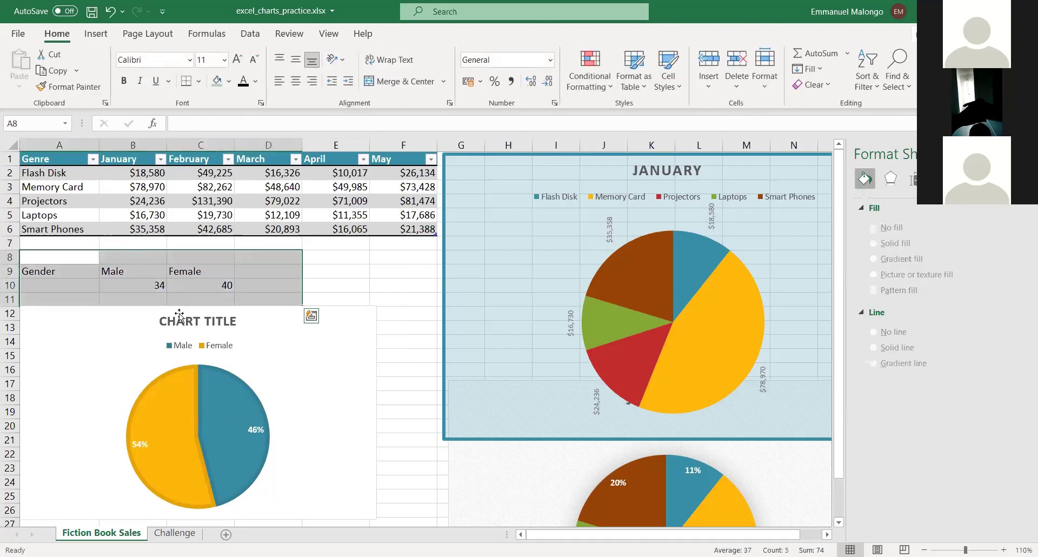
left_click(259, 270)
left_click_drag(27, 258, 275, 285)
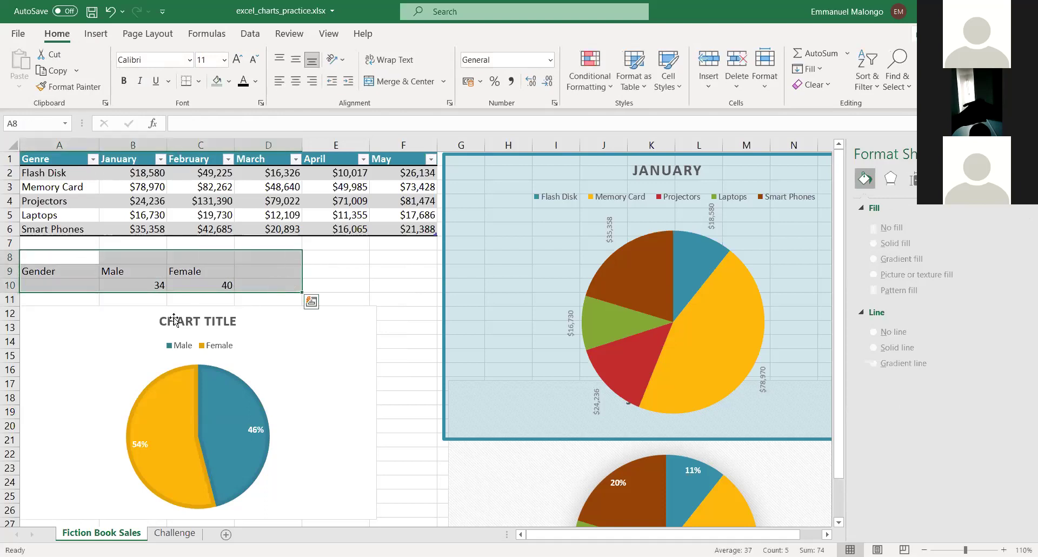
Undo the gender pie chart and the Male and Female entries in rows 9 and 10.
key("ctrl+z")
key("ctrl+z")
key("ctrl+z")
key("ctrl+z")
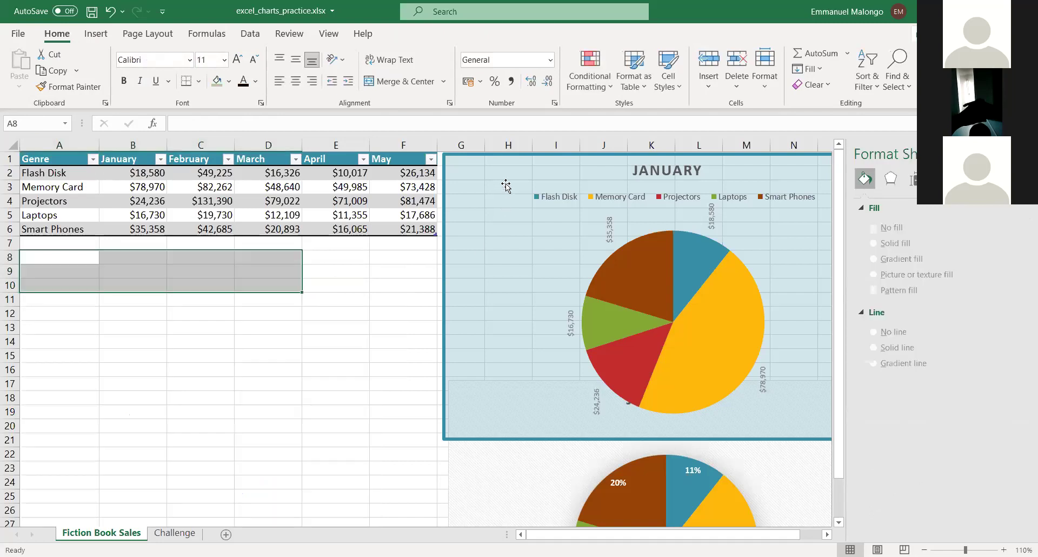
Undo the moves and resizing of the January pie chart to return it to its original place below the sales table.
key("ctrl+z")
key("ctrl+z")
key("ctrl+z")
key("ctrl+z")
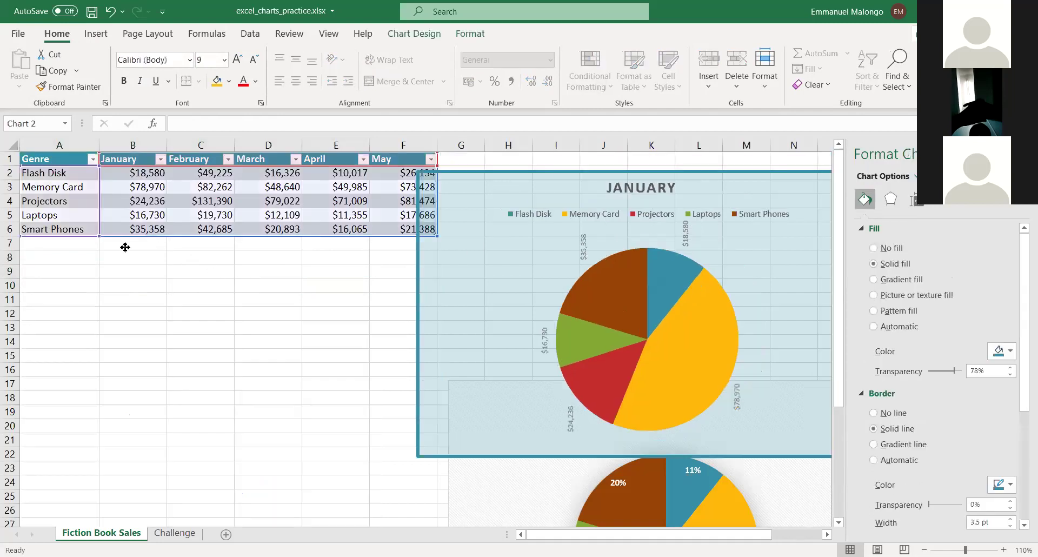
key("ctrl+z")
key("ctrl+z")
key("ctrl+z")
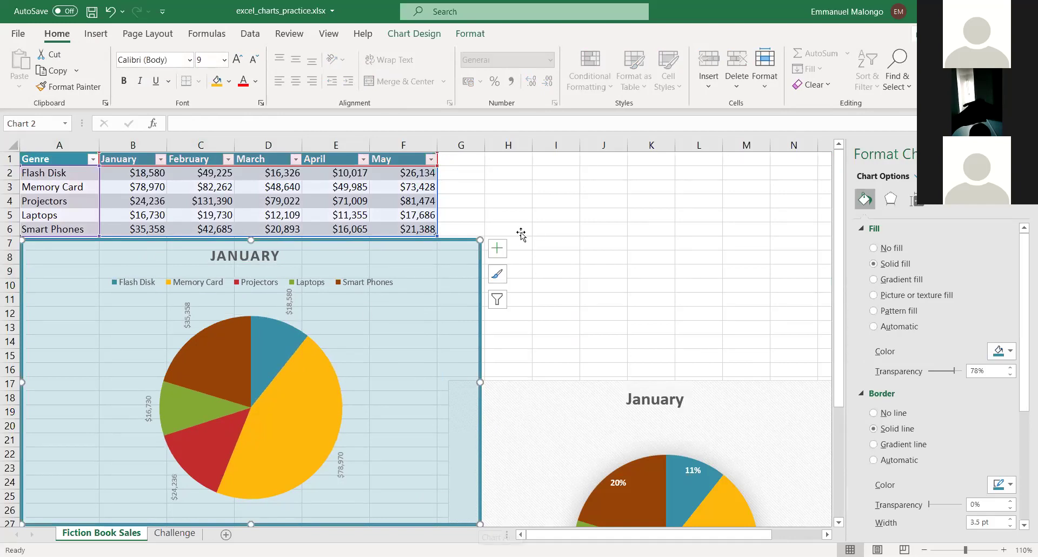
key("ctrl+z")
key("ctrl+z")
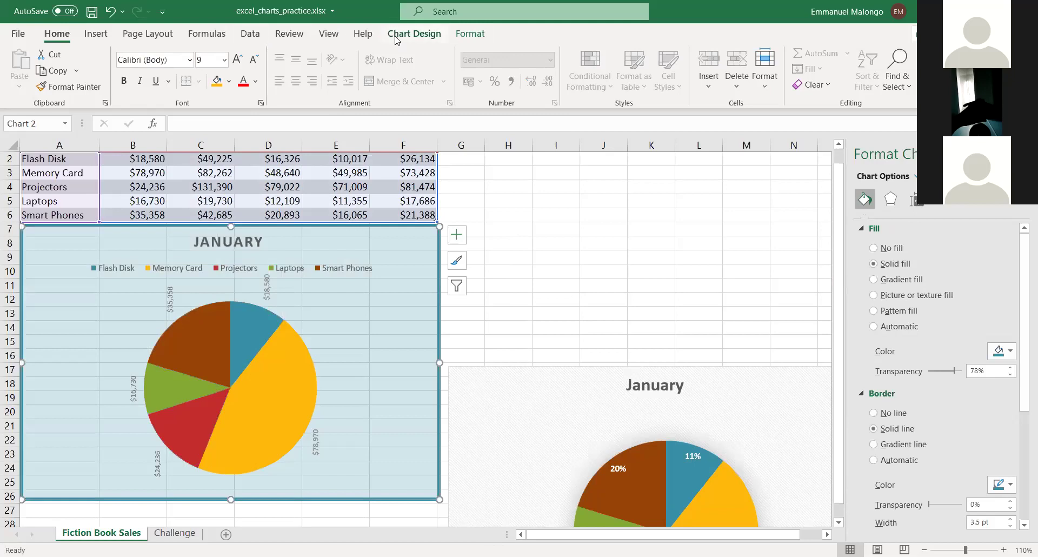
Change the January pie chart to a Clustered Column chart with product categories and one series per month.
left_click(425, 35)
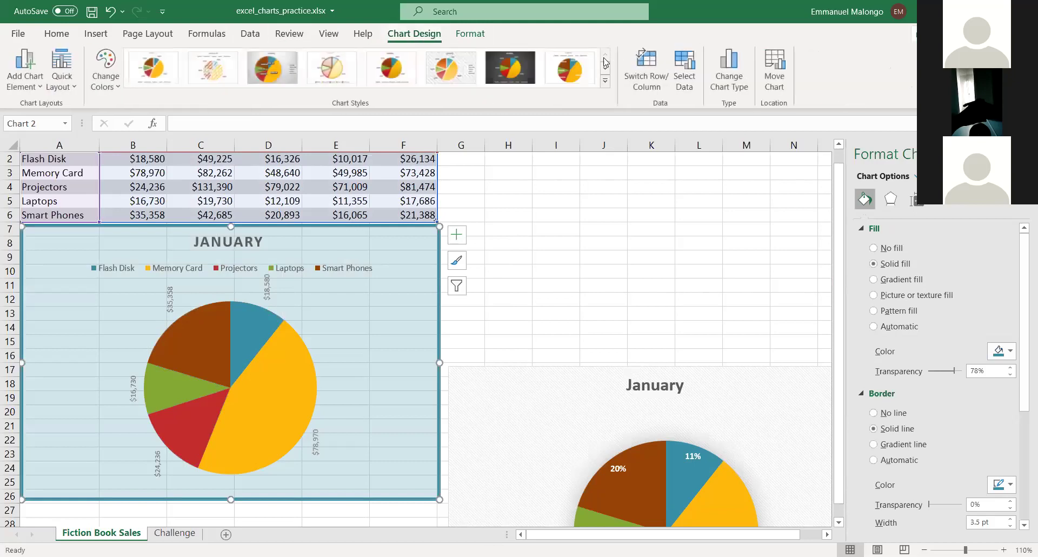
left_click(607, 68)
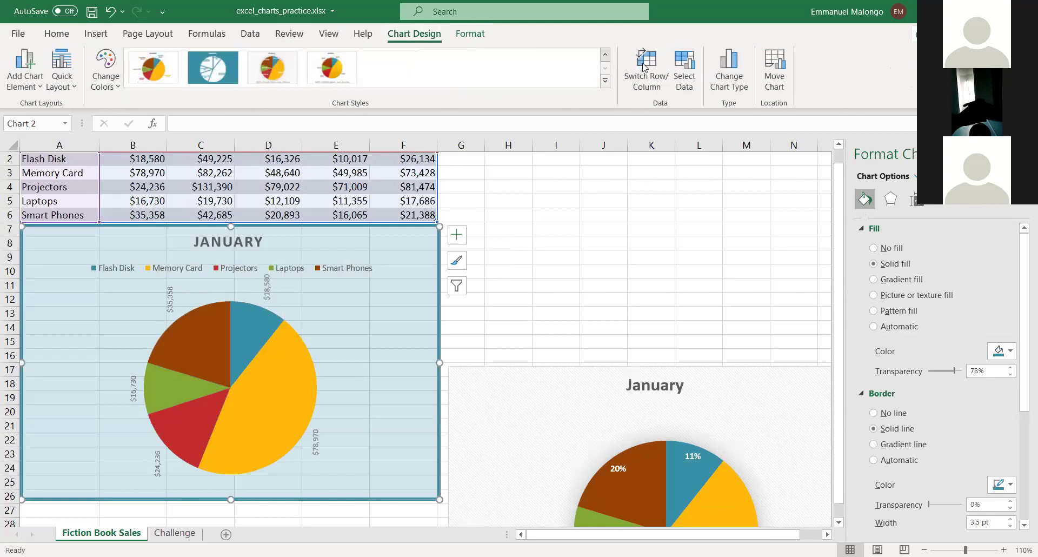
left_click(605, 54)
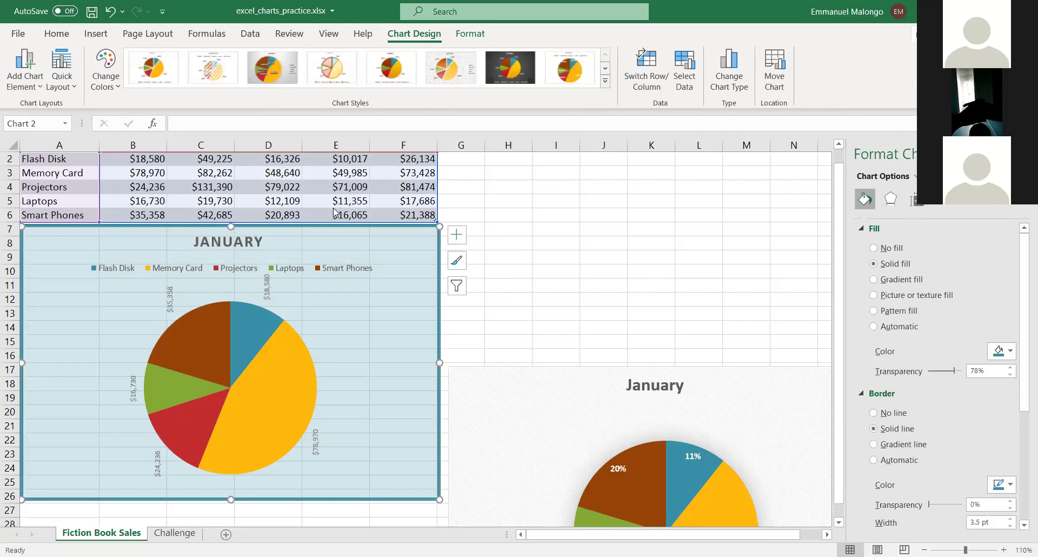
left_click(352, 156)
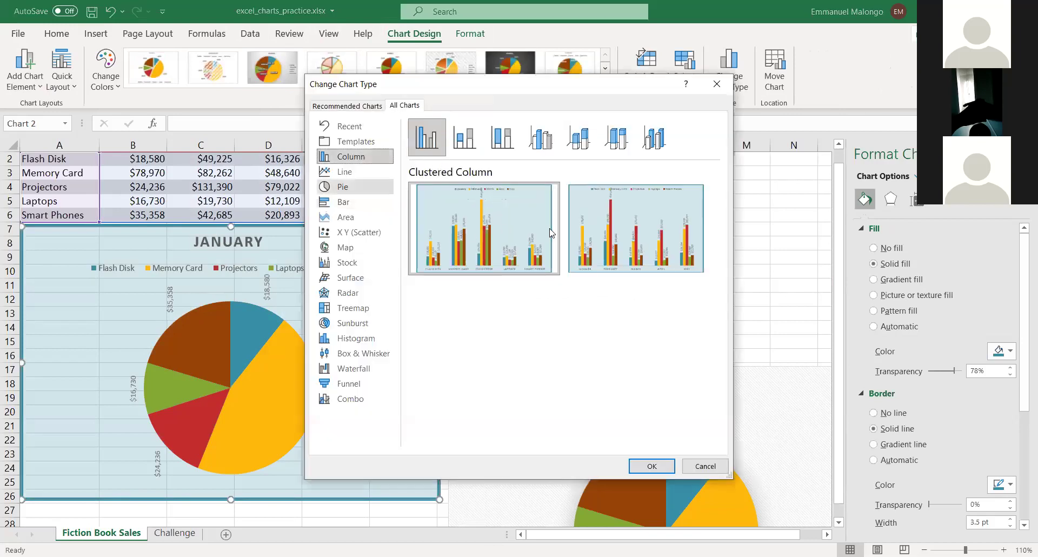
mouse_move(546, 220)
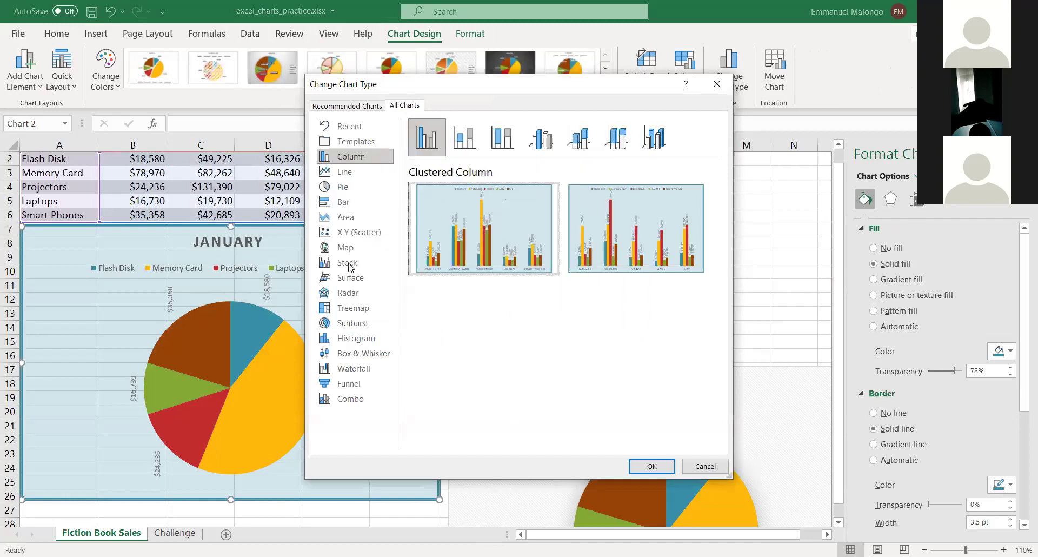
mouse_move(540, 270)
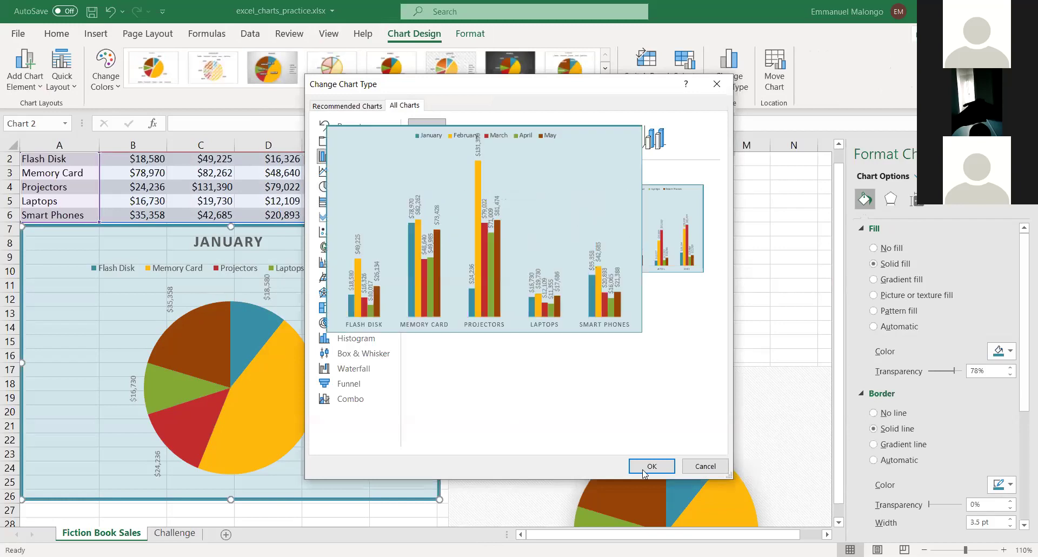
key("Return")
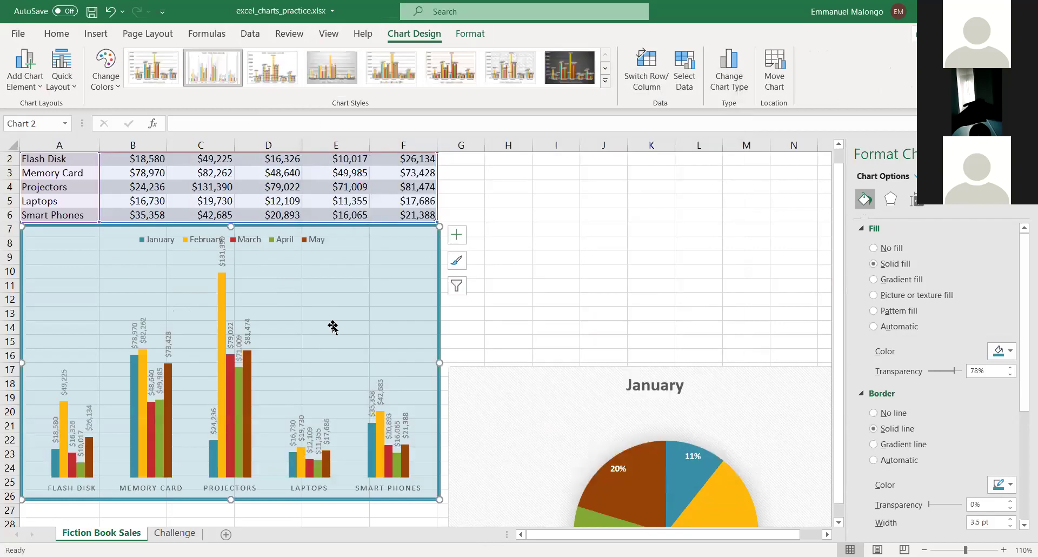
Try several chart styles on the column chart and keep the first one, with a plain white background and horizontal gridlines.
right_click(294, 269)
left_click(423, 61)
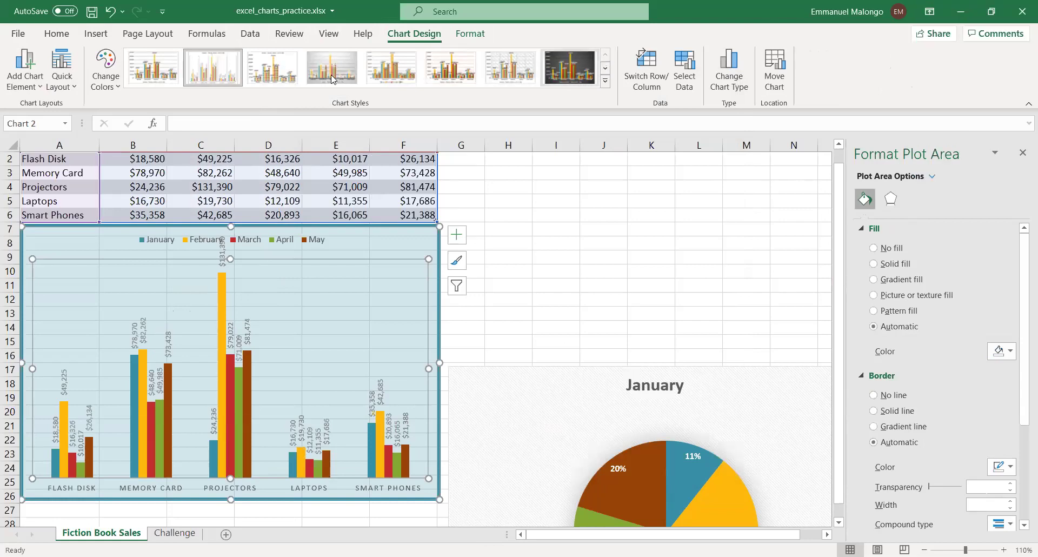
left_click(569, 69)
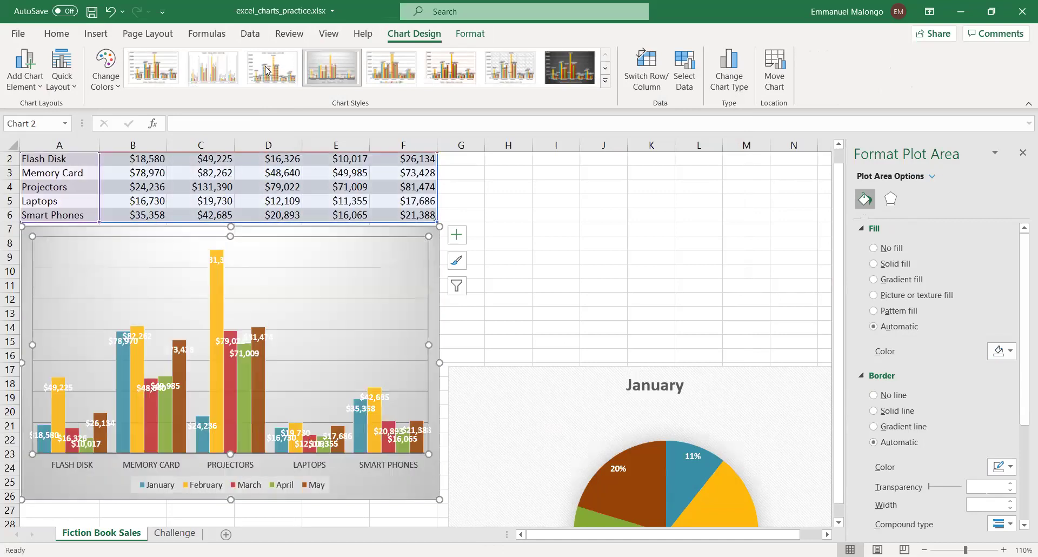
left_click(174, 81)
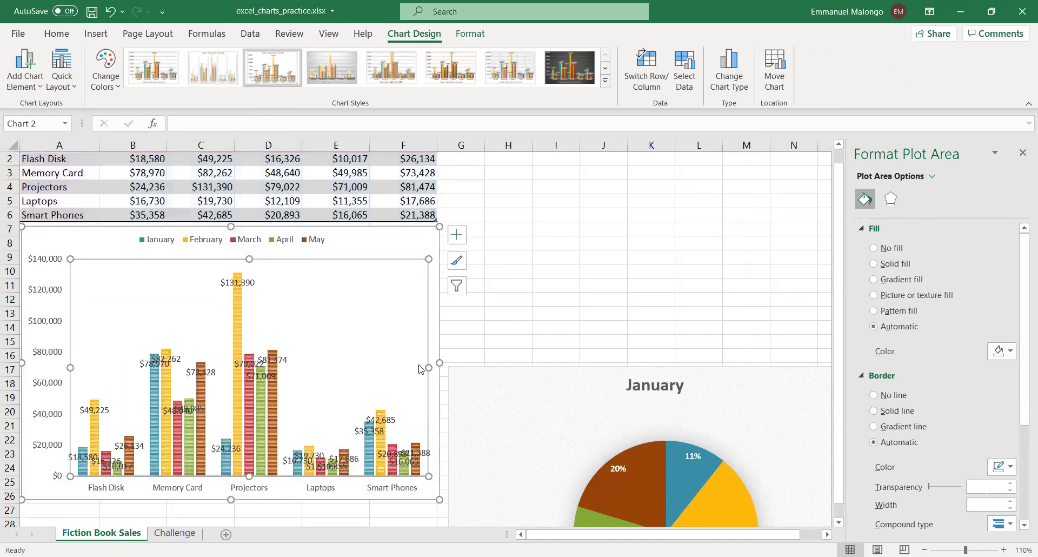
right_click(415, 300)
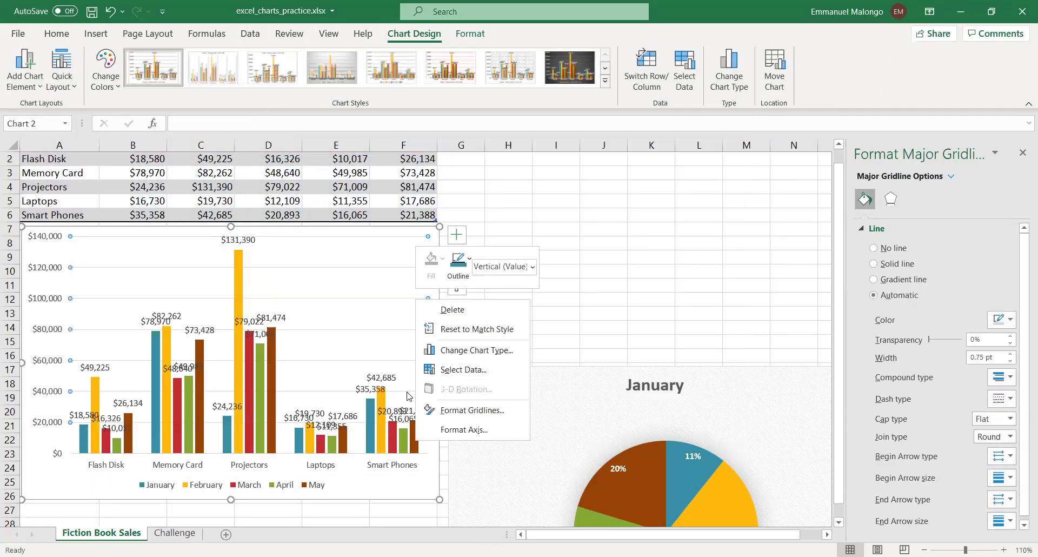
key("Escape")
right_click(410, 466)
right_click(404, 480)
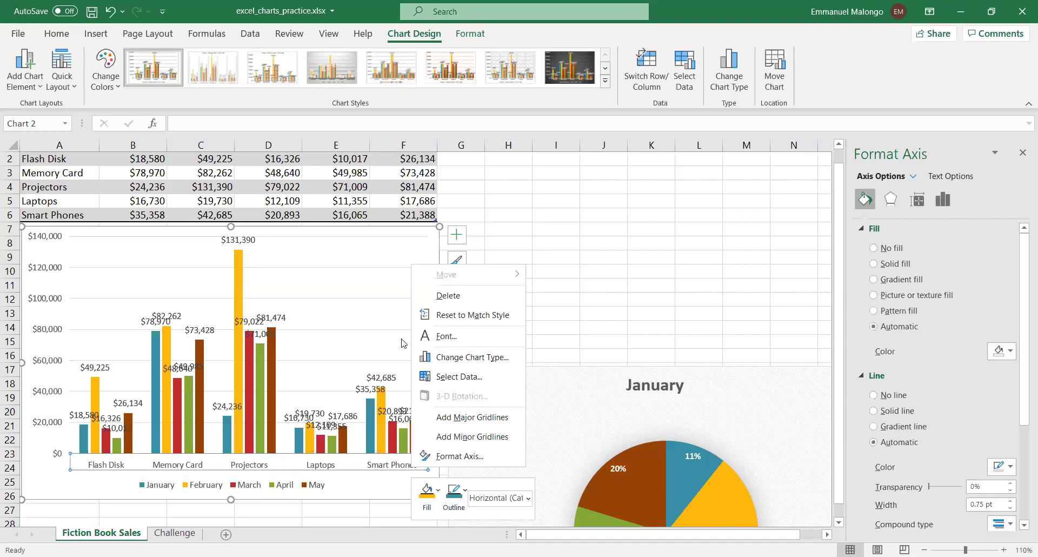
left_click(455, 450)
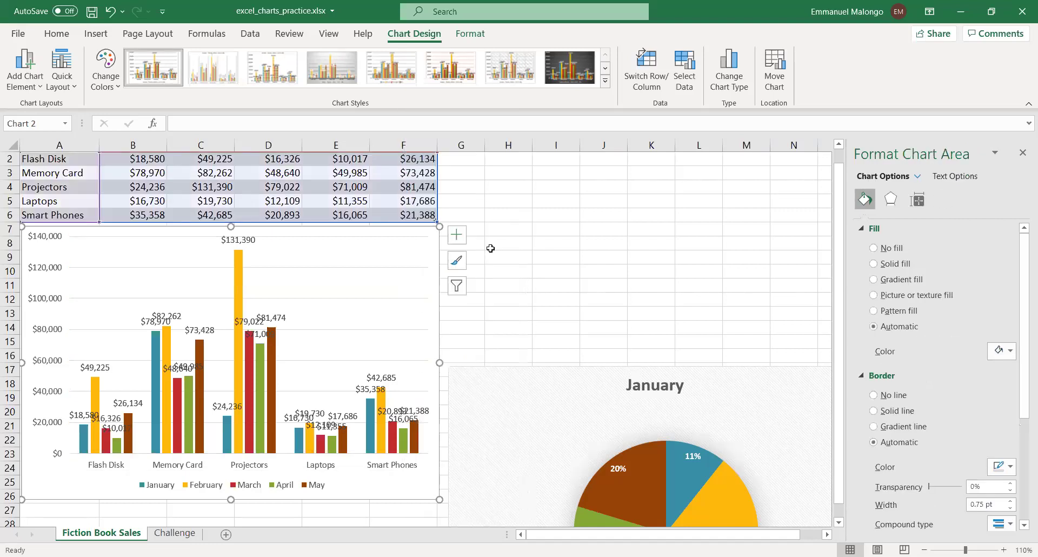
Switch the column chart's legend off and on again to place it beside the plot, and keep the gridlines on.
left_click(348, 295)
left_click(456, 261)
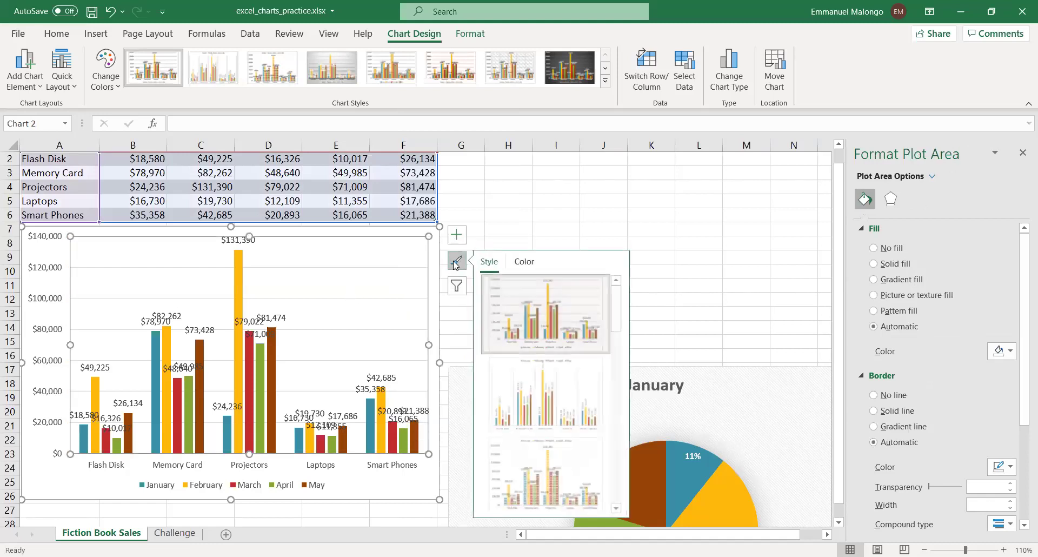
left_click(462, 233)
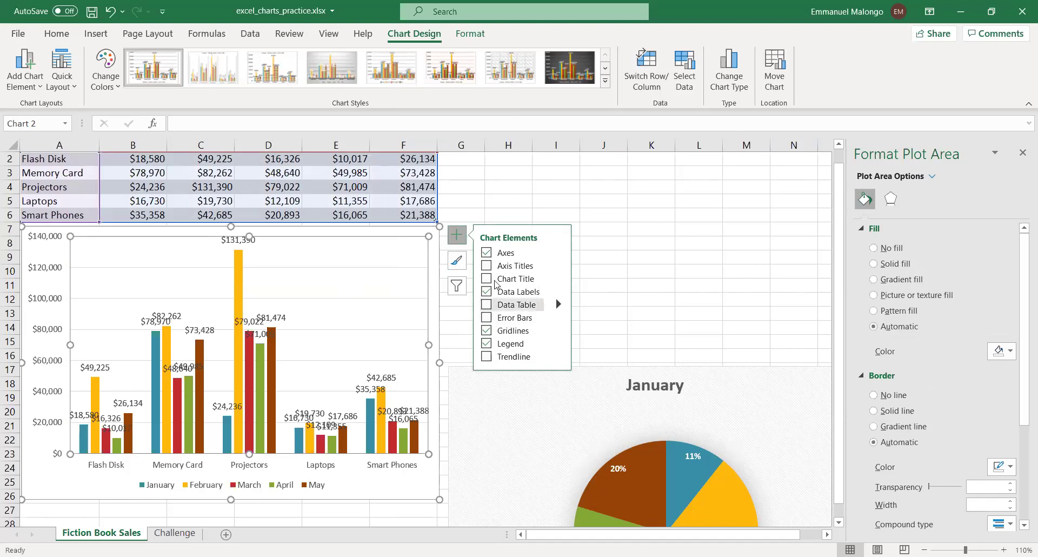
left_click(486, 345)
left_click(486, 345)
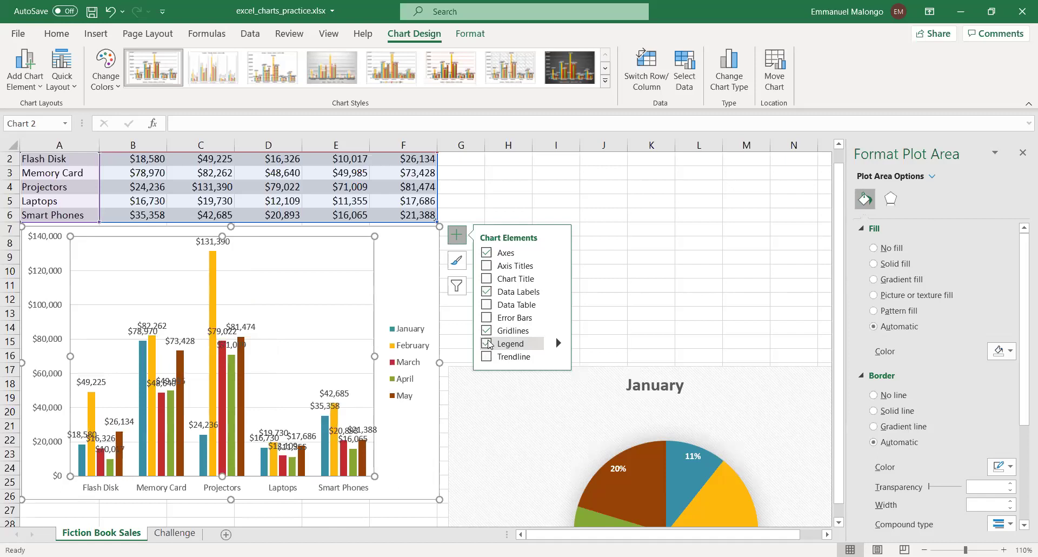
left_click(486, 331)
left_click(486, 332)
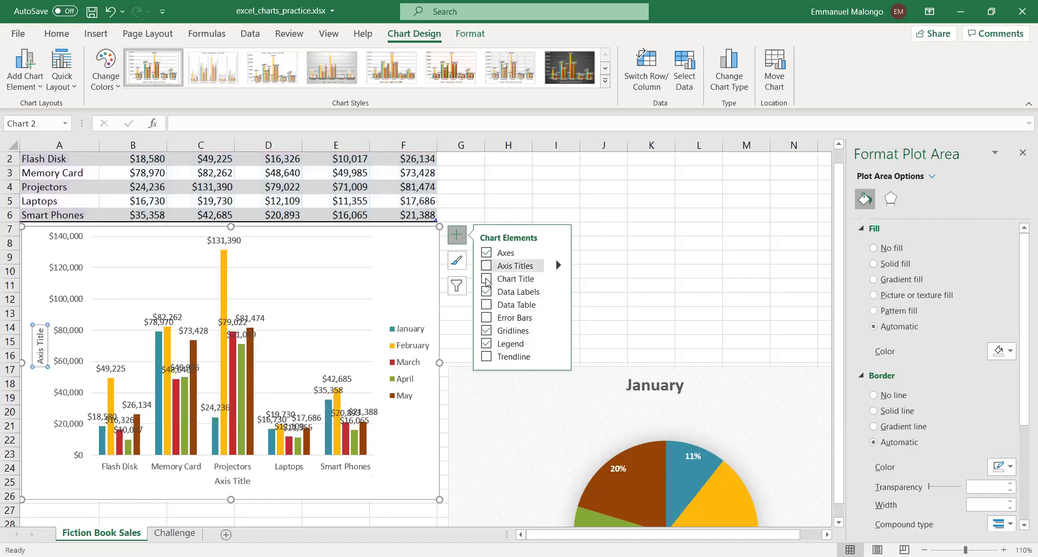
Add a chart title and a data table to the column chart, and remove its data labels.
left_click(487, 279)
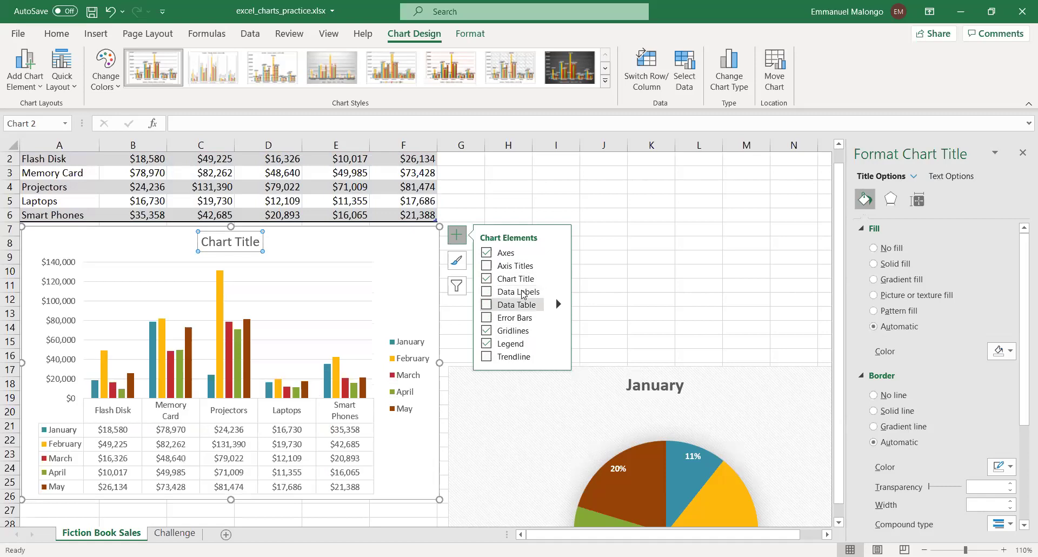
left_click(486, 304)
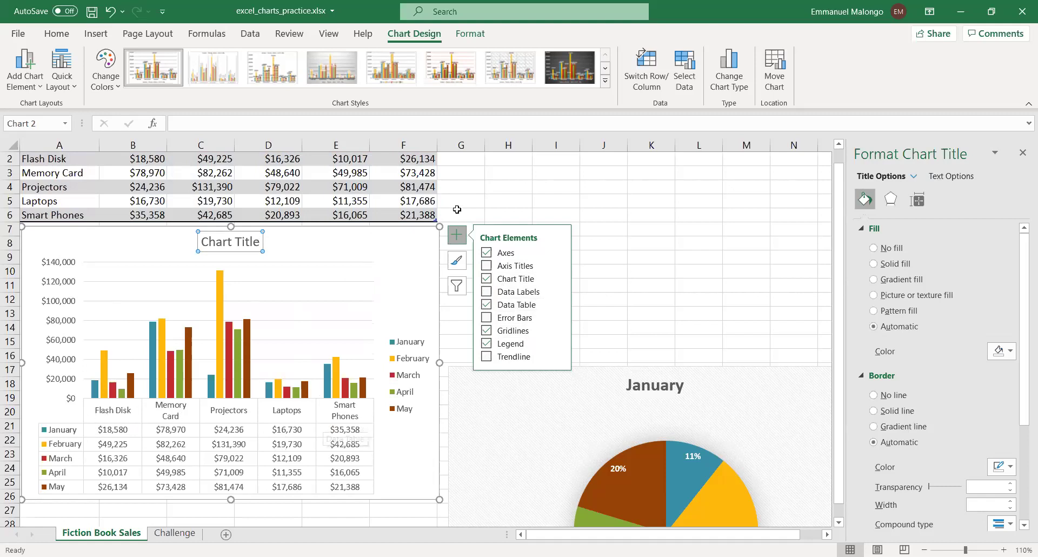
key("Escape")
key("Escape")
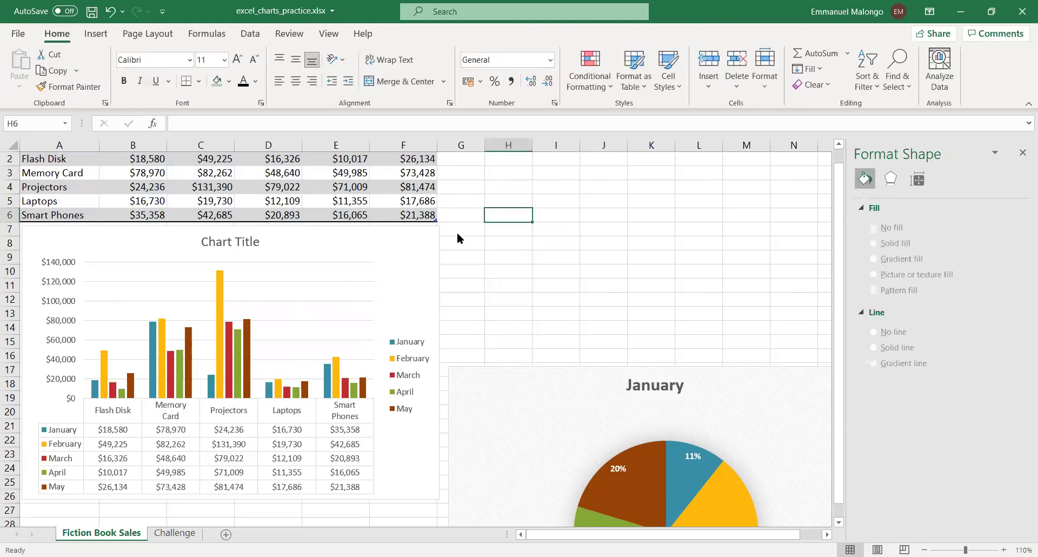
Add axis titles to both axes of the column chart.
left_click(432, 238)
left_click(456, 235)
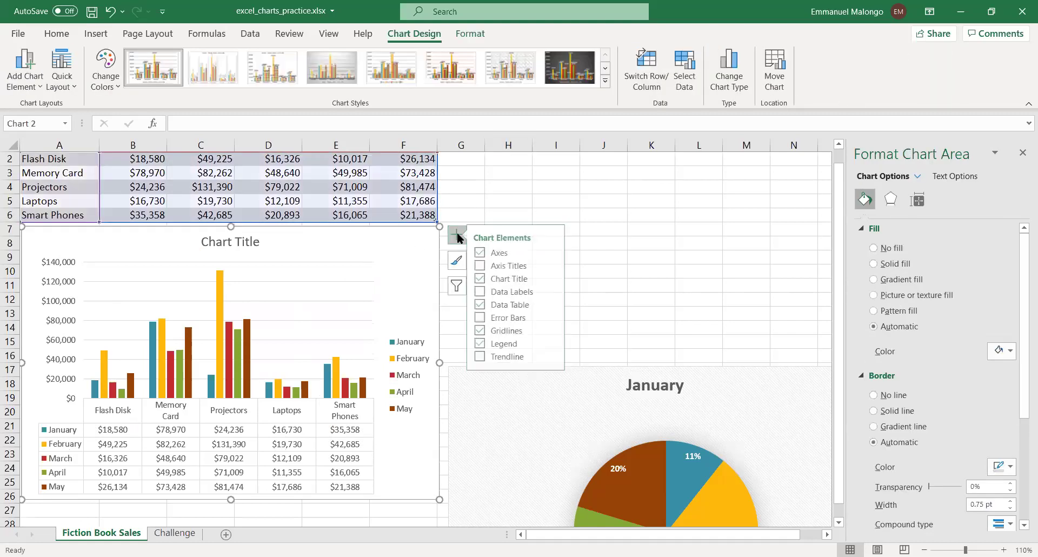
left_click(486, 266)
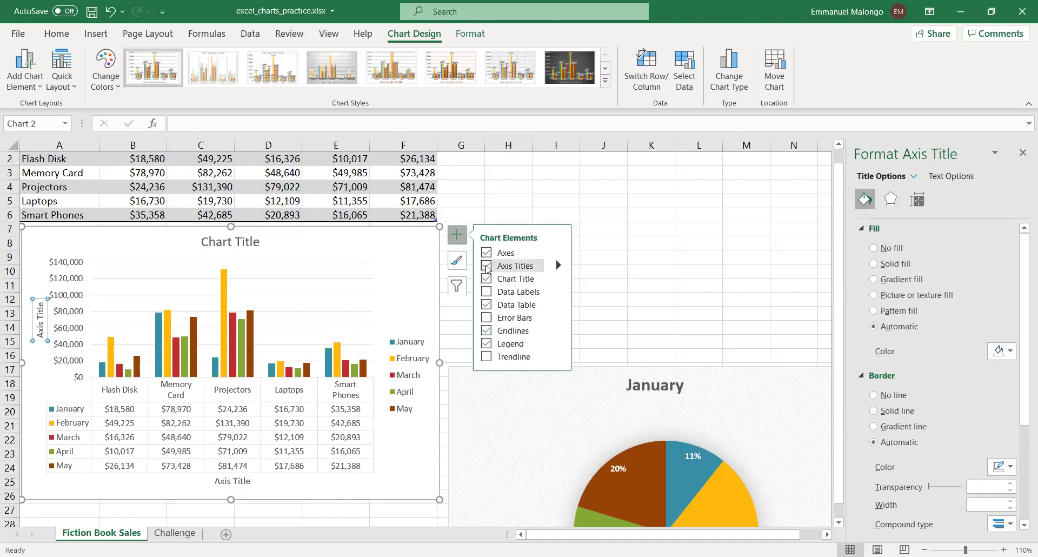
Remove the axis titles from the column chart, and switch its data labels on and off again.
left_click(485, 267)
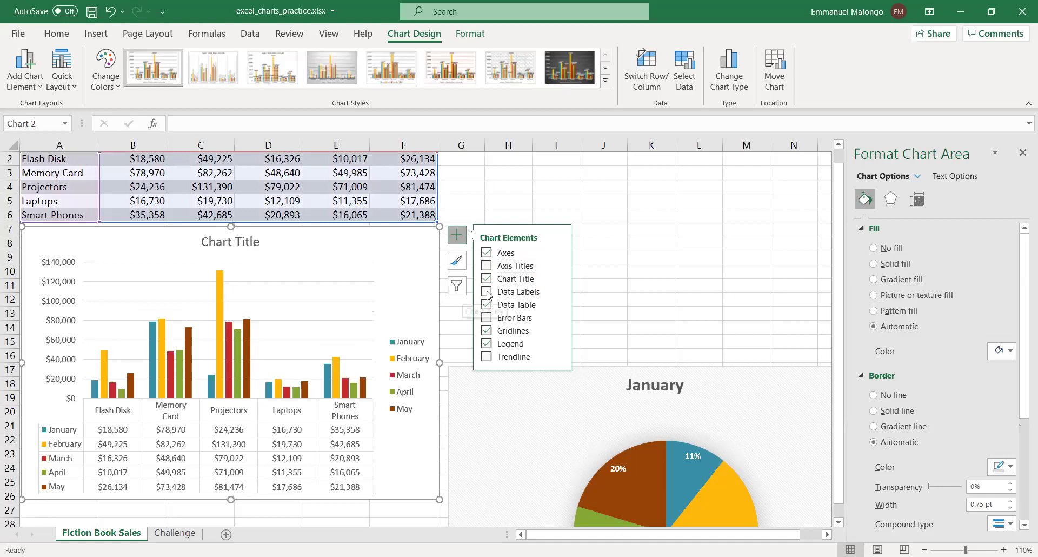
left_click(487, 293)
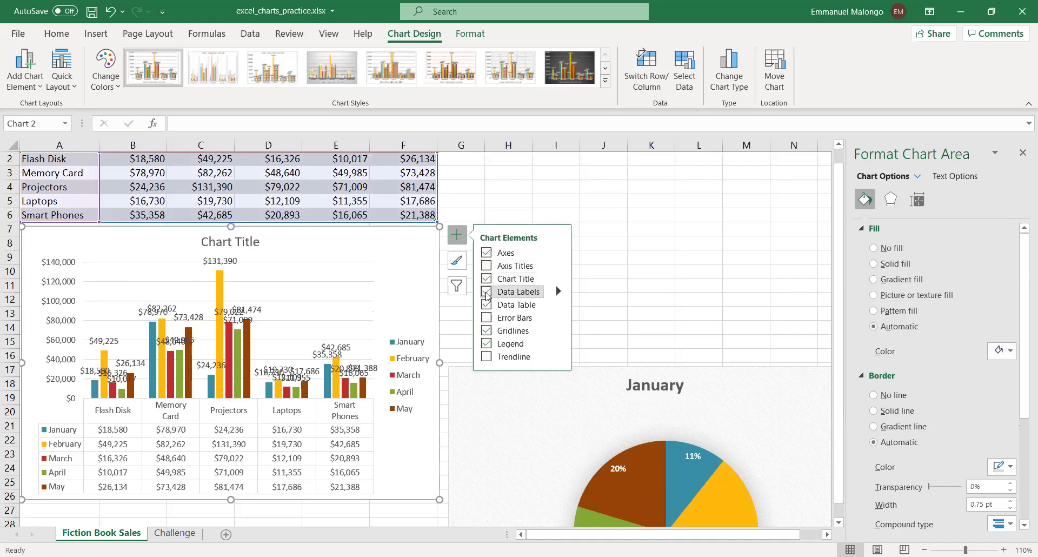
left_click(486, 292)
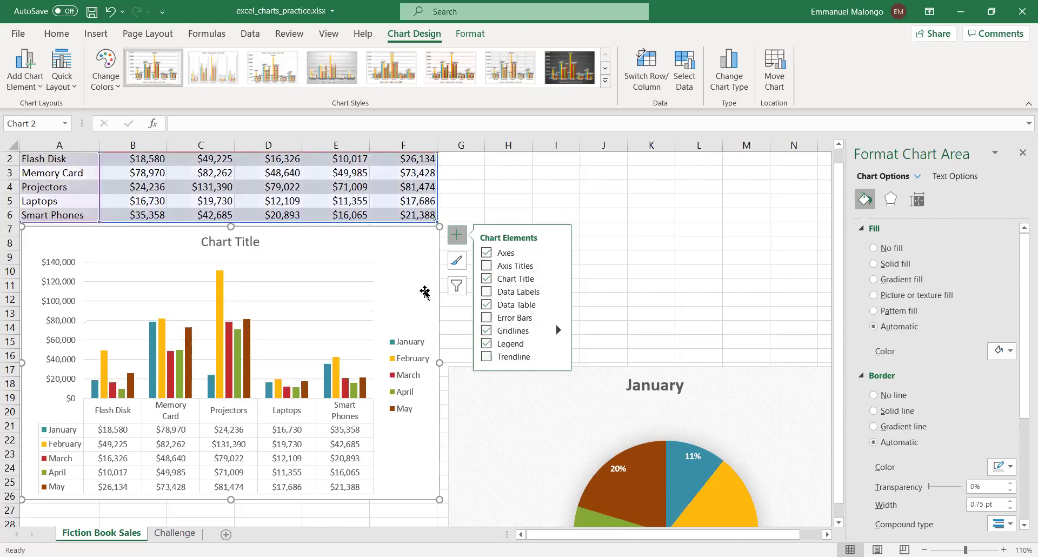
left_click(508, 187)
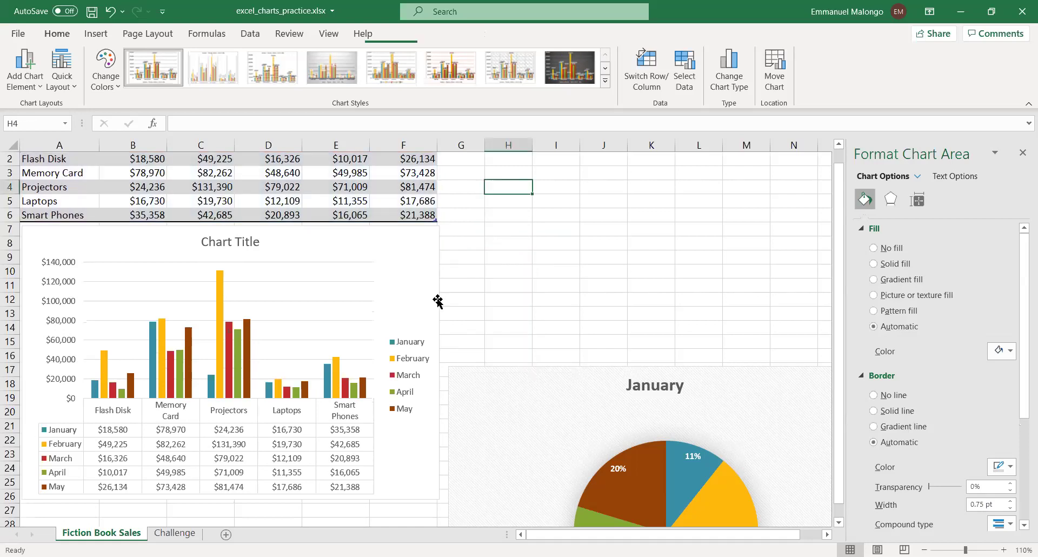
Enlarge the column chart so it extends across column G and down to about row 33.
left_click(416, 400)
scroll(427, 414, "down", 2)
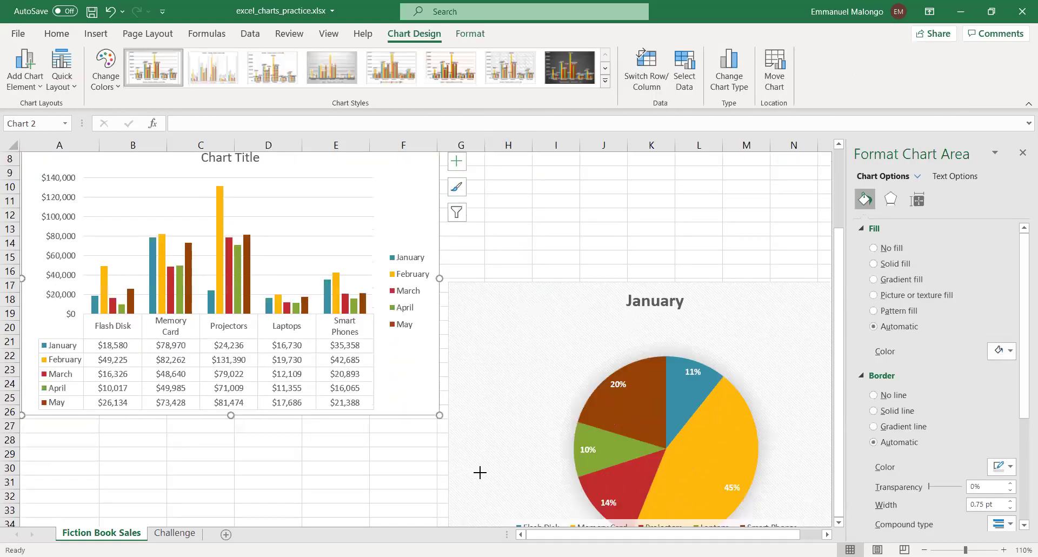
left_click_drag(479, 471, 480, 472)
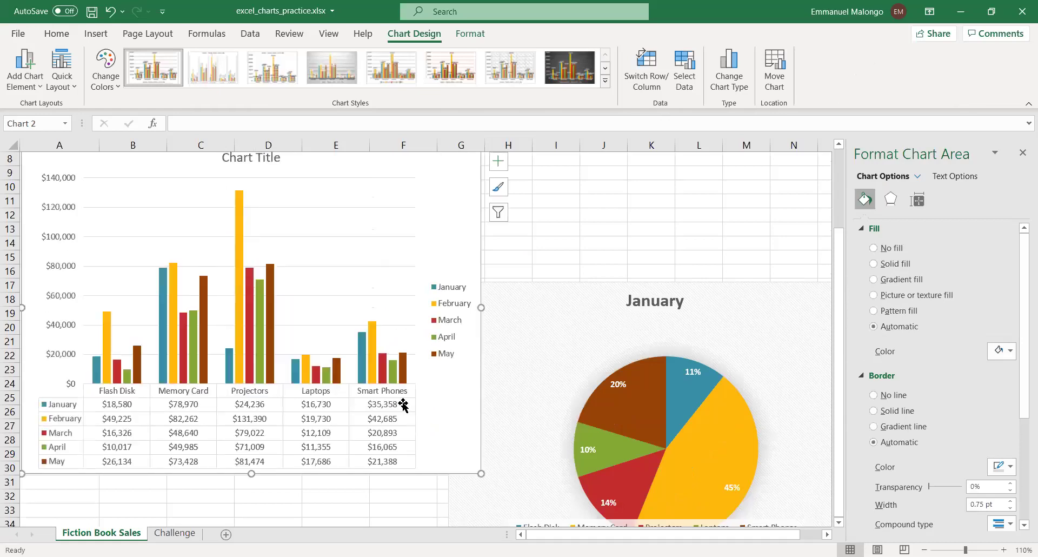
left_click(406, 394)
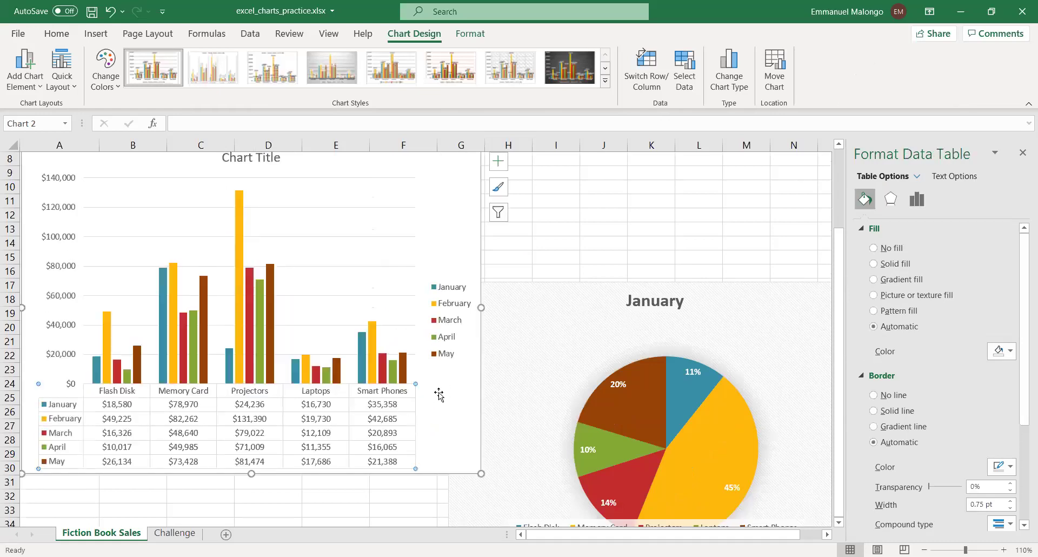
left_click(276, 423)
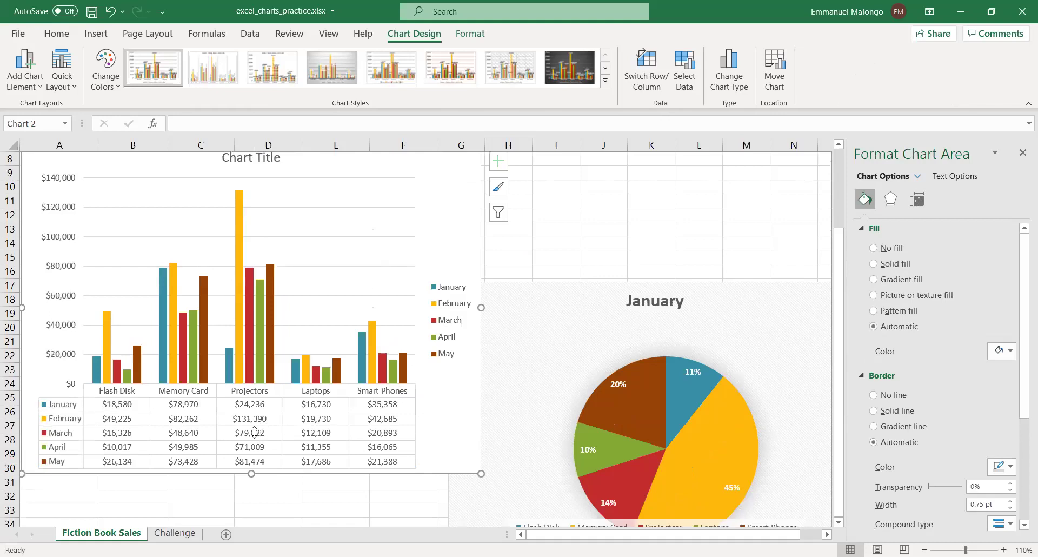
scroll(253, 433, "down", 1)
left_click_drag(252, 433, 255, 466)
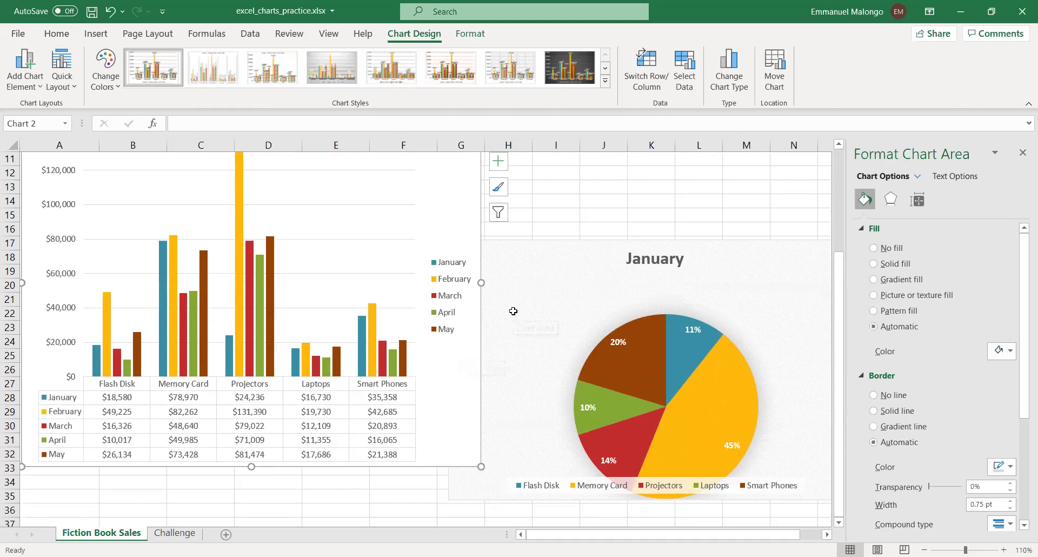
Delete the January pie chart beside the column chart.
scroll(594, 335, "up", 2)
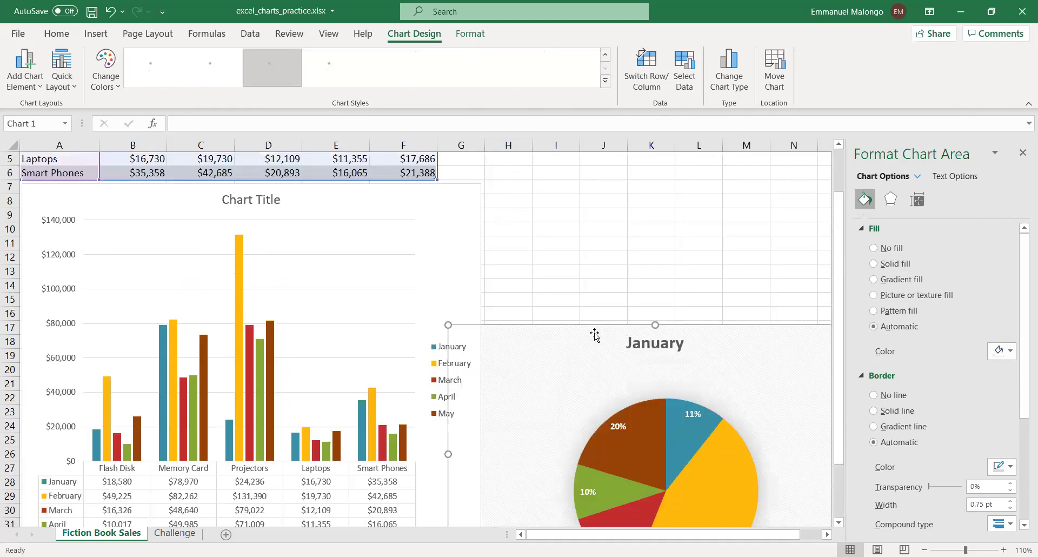
key("Escape")
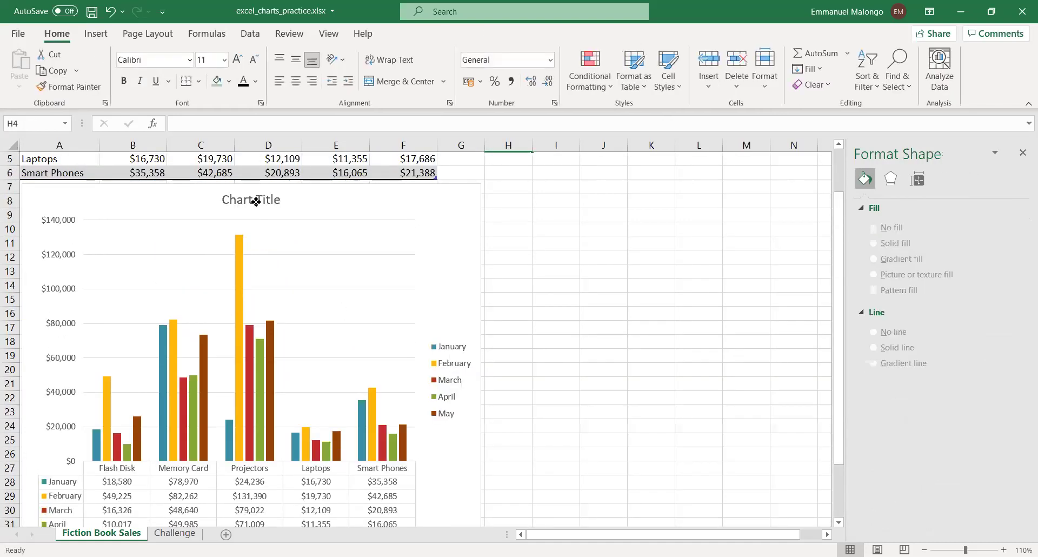
Replace the column chart's placeholder title with "Monthly Digital Devices Sales".
left_click(252, 198)
left_click(277, 200)
left_click(255, 199)
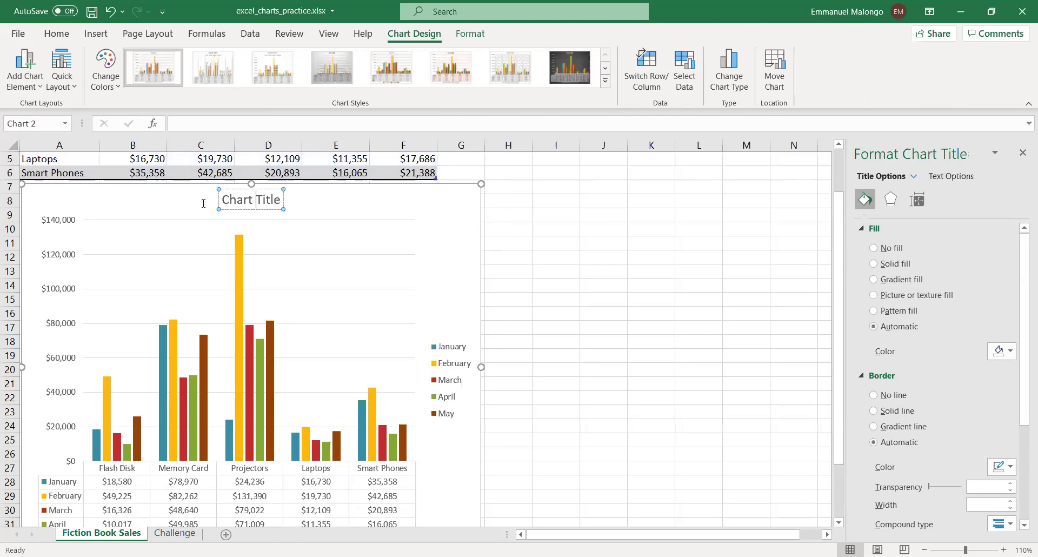
key("ctrl+a")
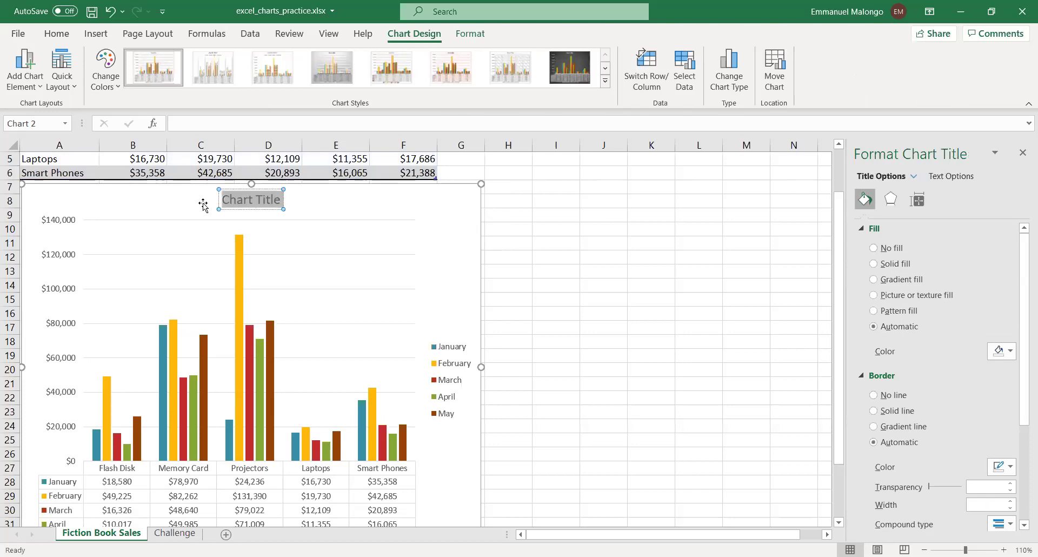
type("Muse")
key("BackSpace")
key("BackSpace")
key("BackSpace")
key("BackSpace")
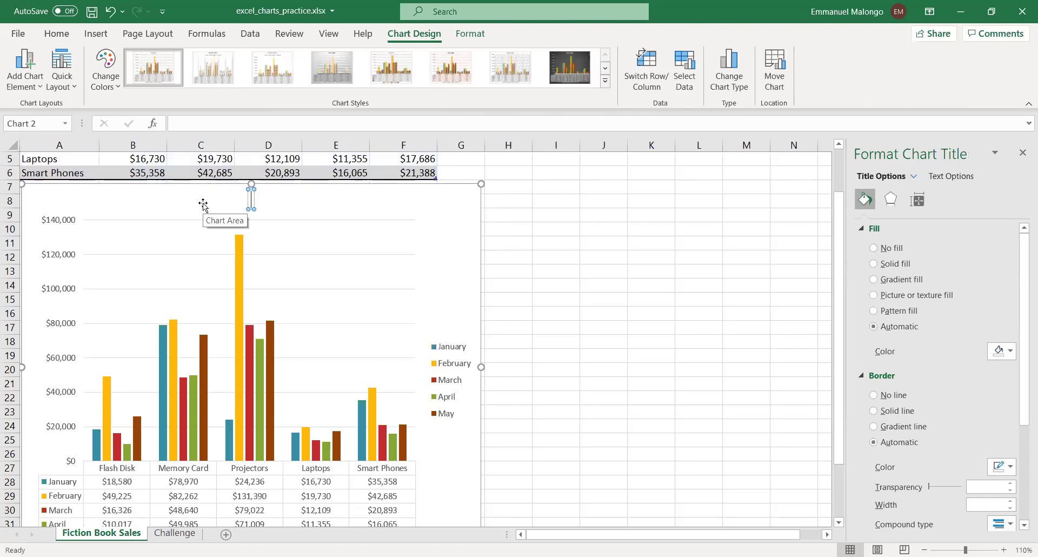
type("Mo")
type("nth")
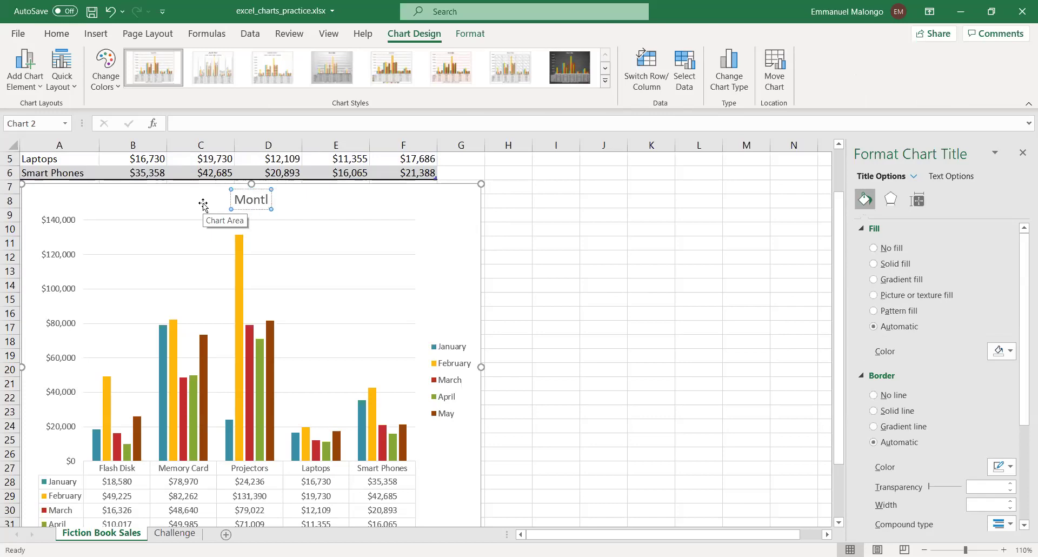
type("ly Digital")
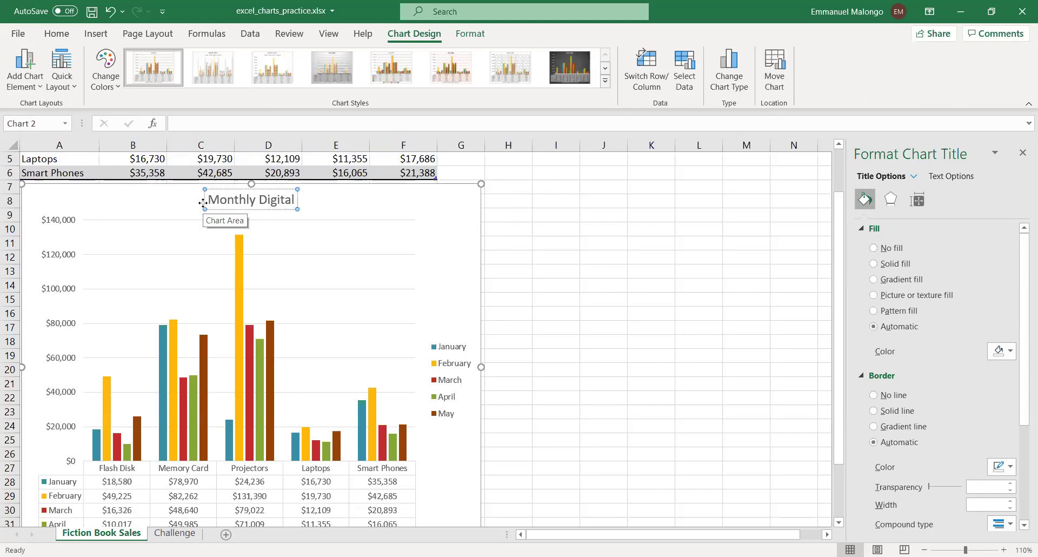
type(" Dev")
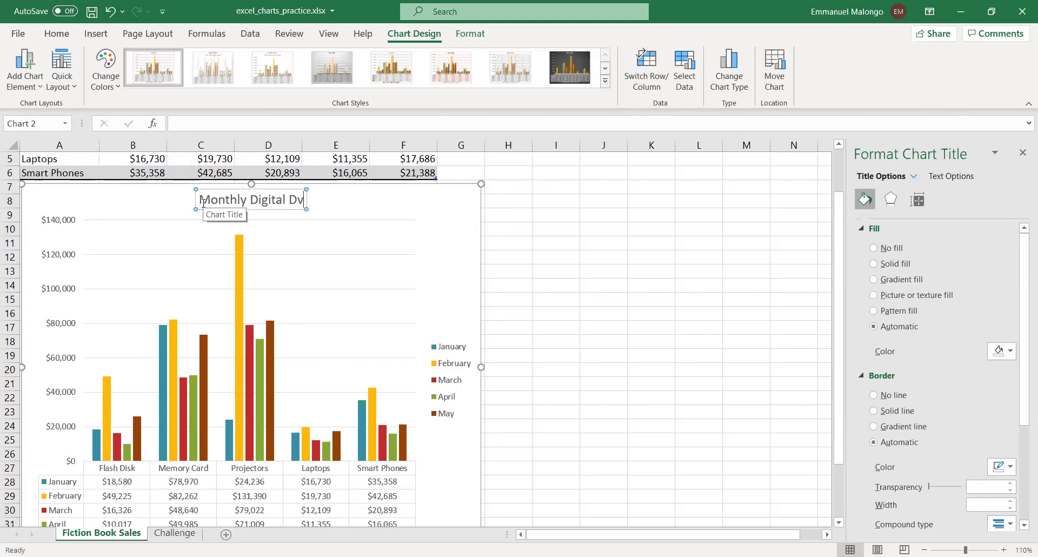
type("ices Sra")
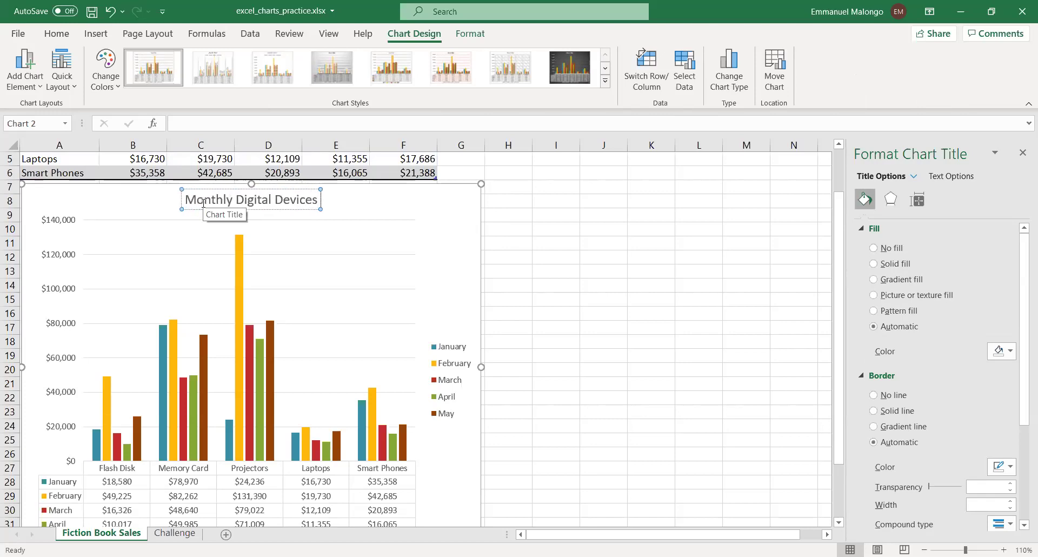
key("BackSpace")
key("BackSpace")
type("les")
key("BackSpace")
key("BackSpace")
key("BackSpace")
type("ales")
left_click(575, 274)
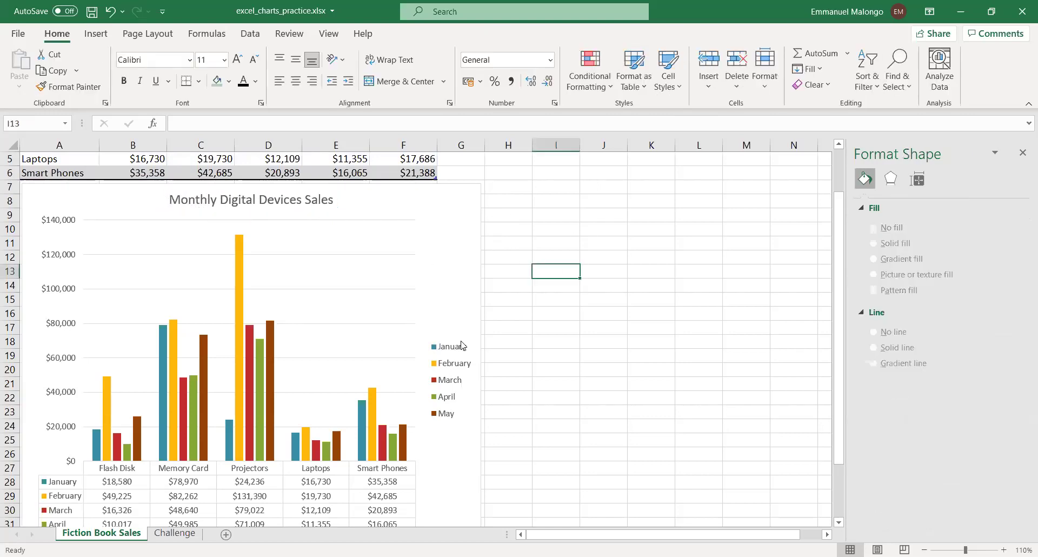
Compare the column chart's month legend with its bars and the data table beneath them.
left_click(458, 346)
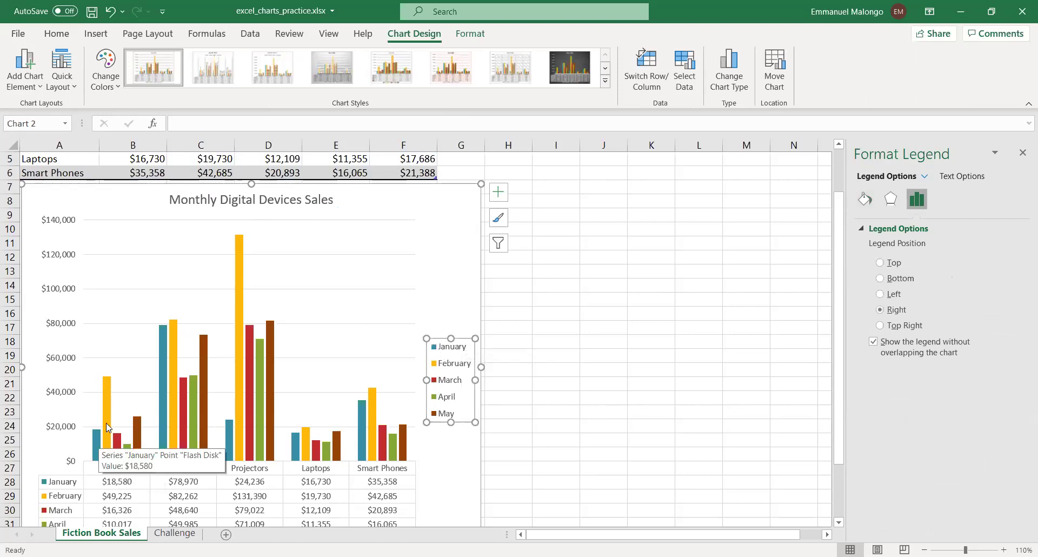
scroll(208, 453, "down", 3)
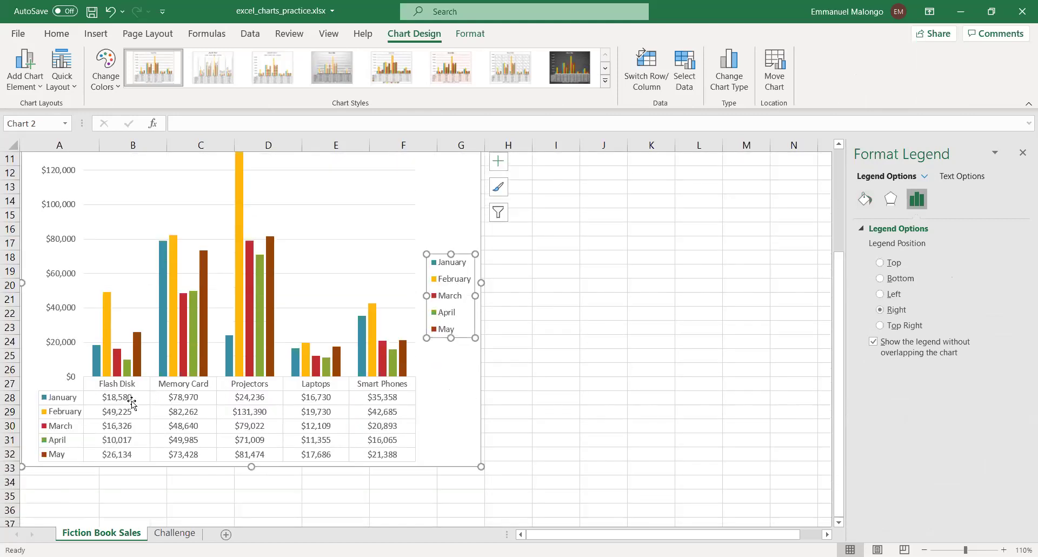
left_click(531, 295)
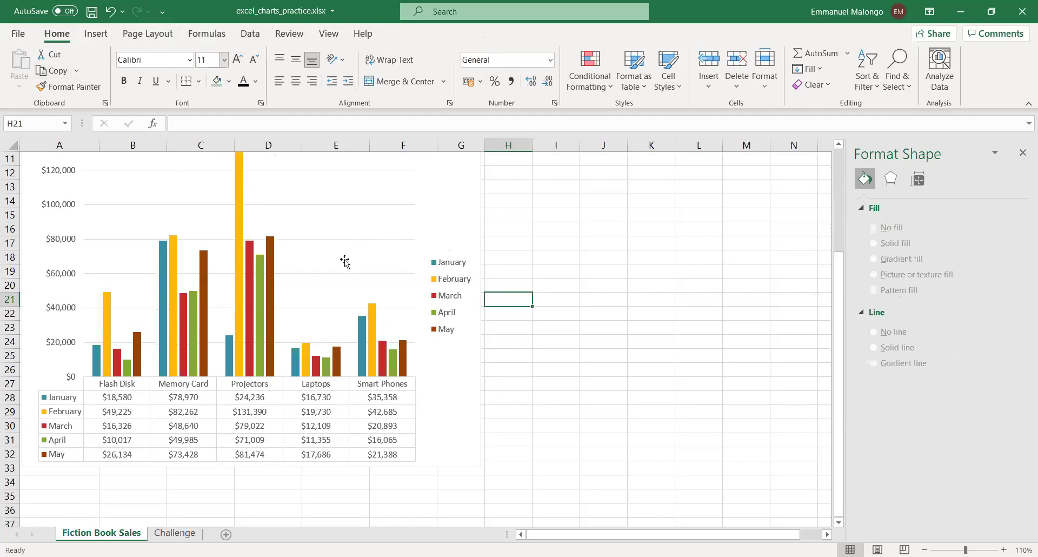
scroll(343, 262, "up", 2)
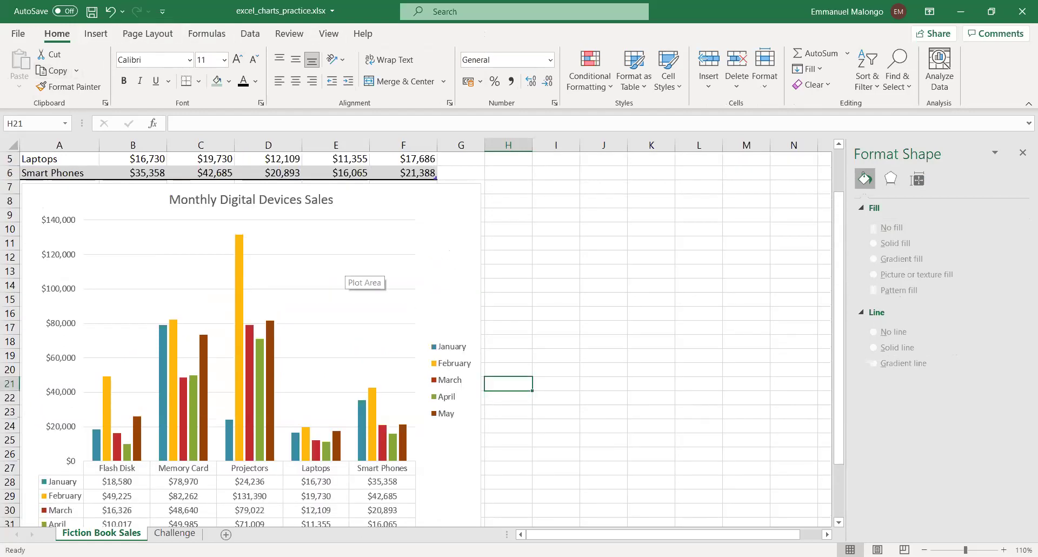
left_click(611, 271)
left_click(418, 481)
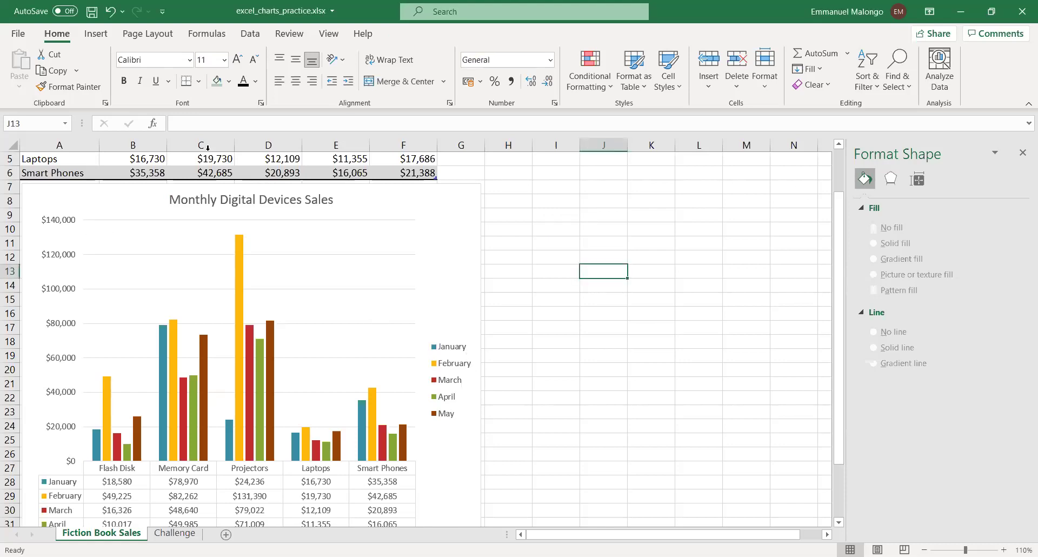
Save the excel_charts_practice.xlsx workbook with the finished chart.
scroll(310, 53, "up", 1)
left_click(93, 12)
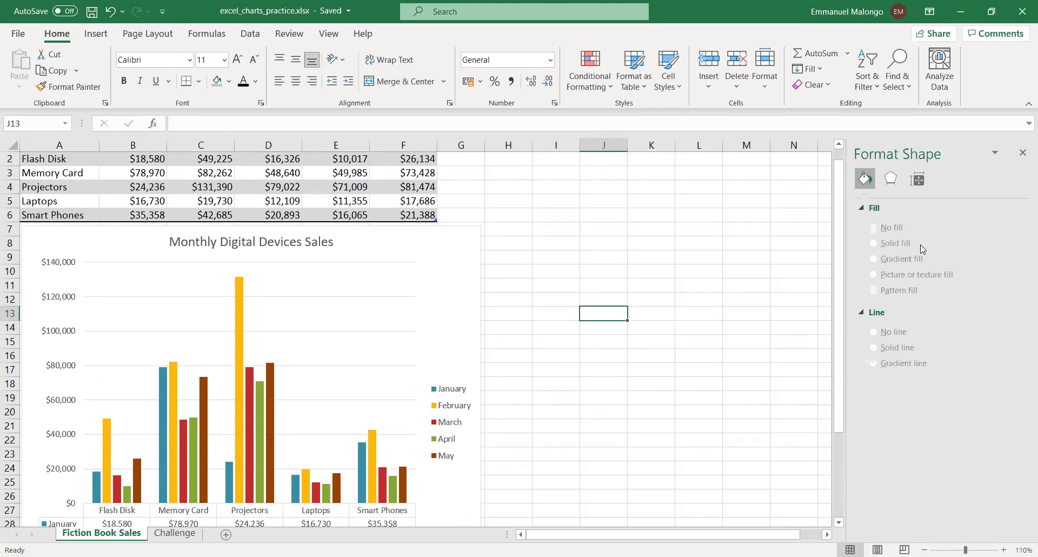
scroll(702, 191, "up", 1)
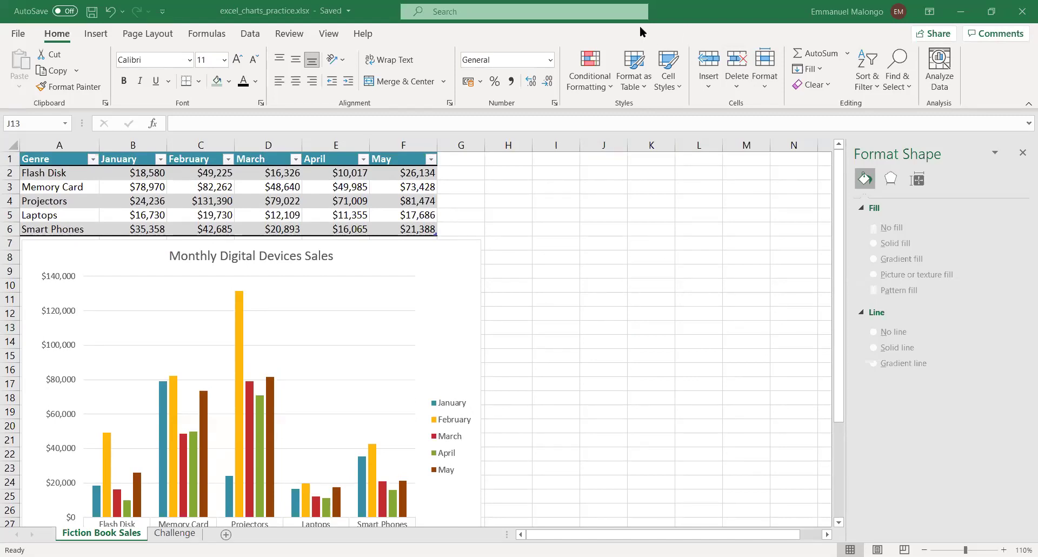
Switch to the Page Layout and Printing.xlsx workbook and look through the monthly figures on the Central sheet.
key("alt+Tab")
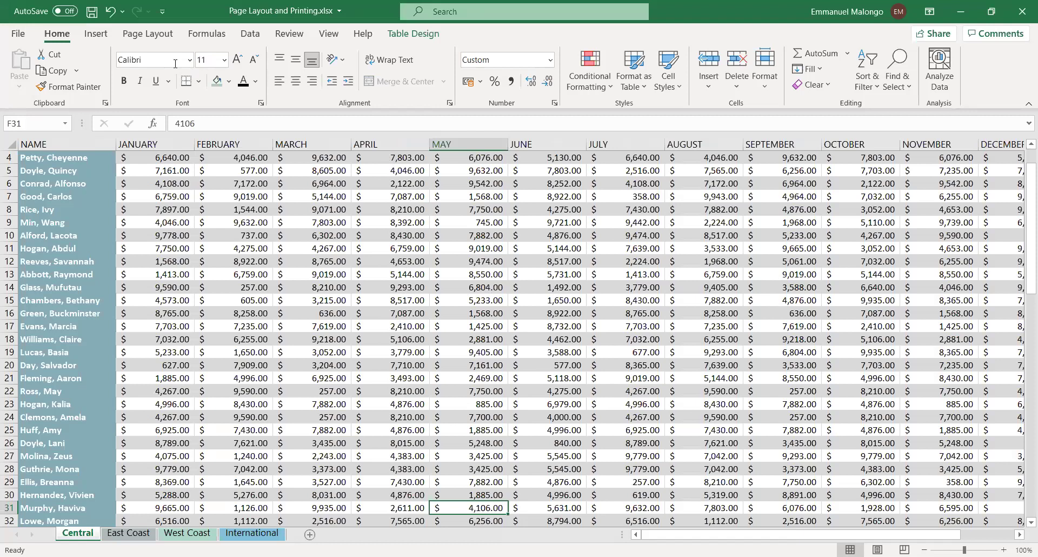
scroll(890, 240, "down", 7)
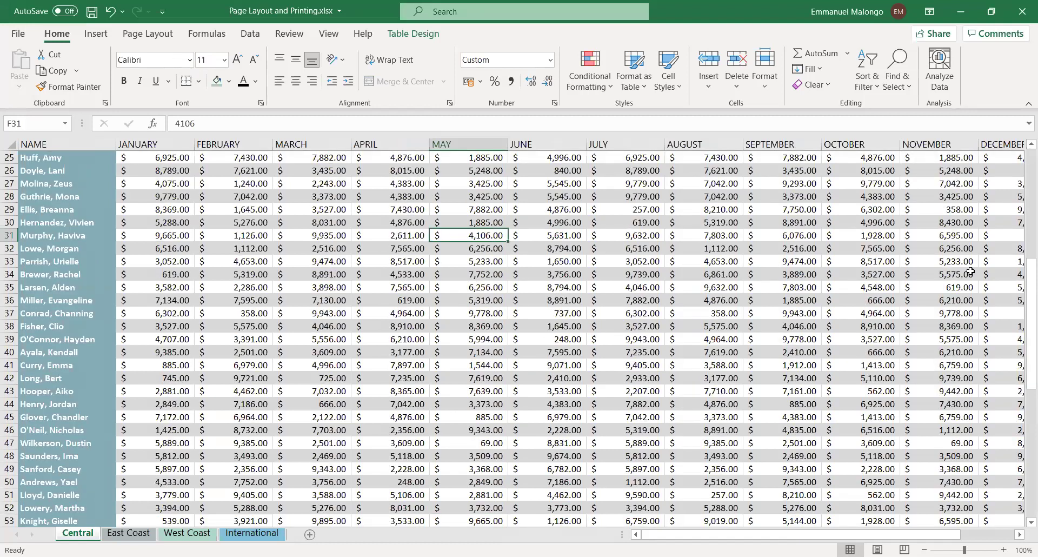
scroll(562, 348, "up", 8)
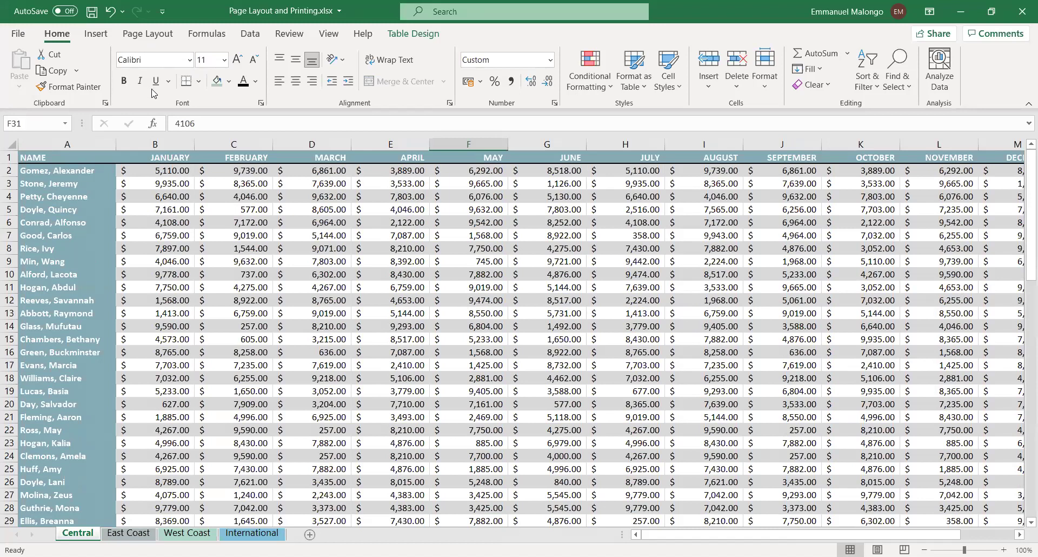
Review the print area options and the Normal, Wide and Narrow margin presets for the Central sheet.
scroll(193, 93, "down", 2)
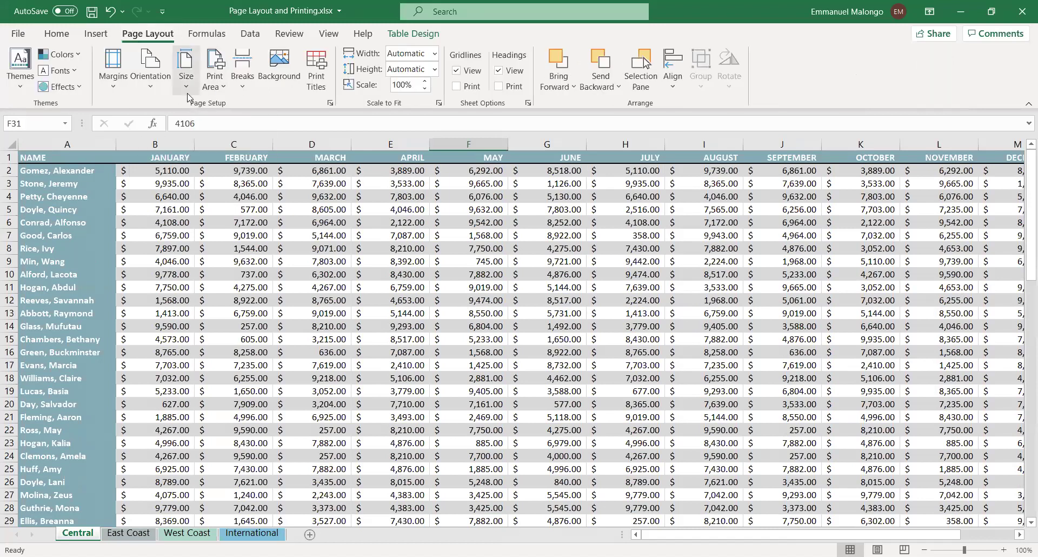
left_click(222, 88)
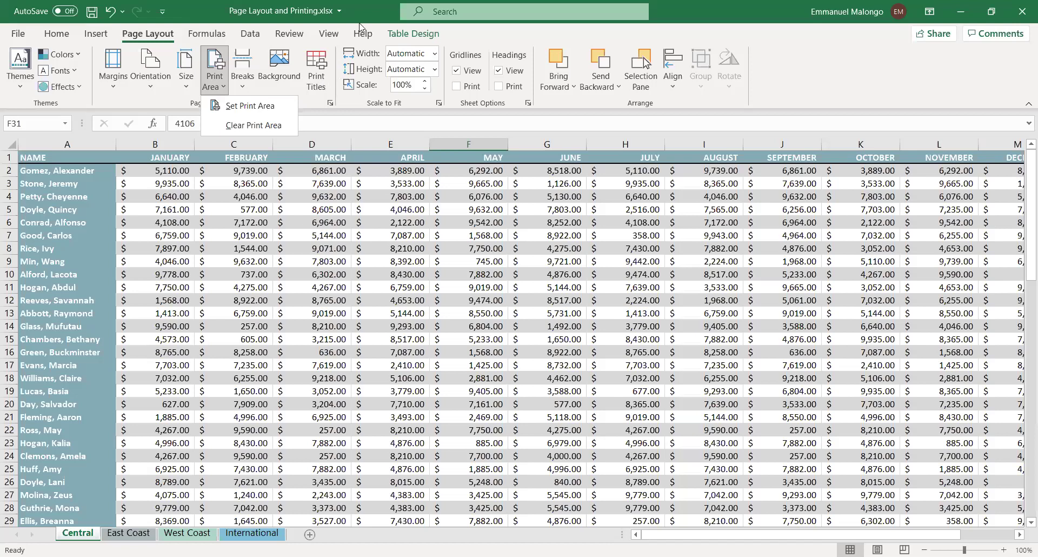
left_click(124, 92)
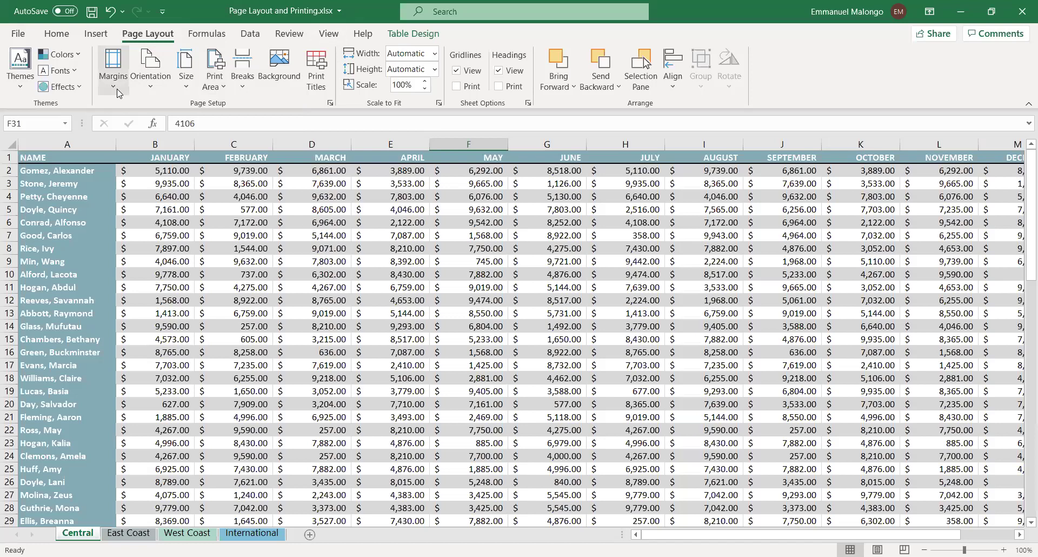
left_click(119, 94)
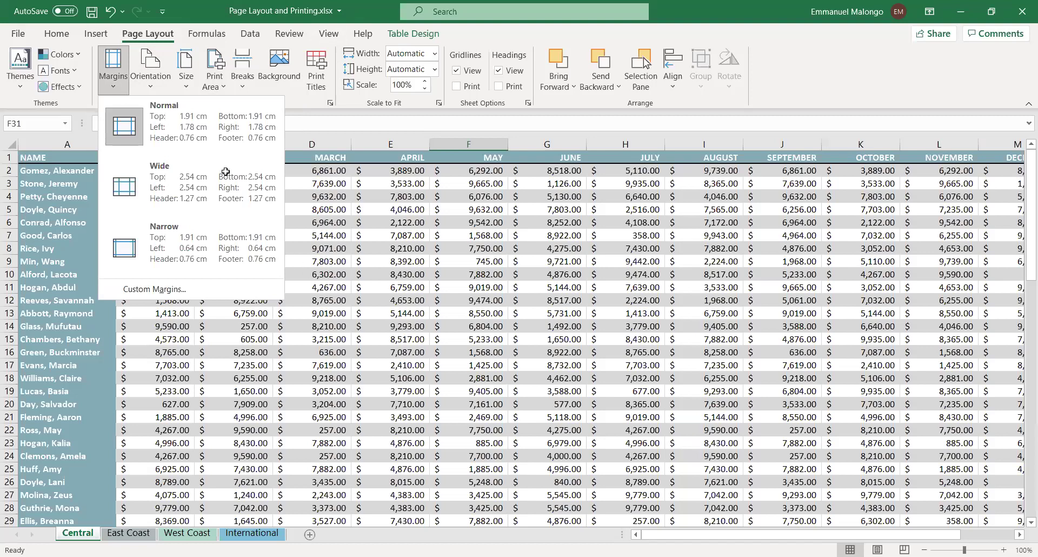
left_click(154, 88)
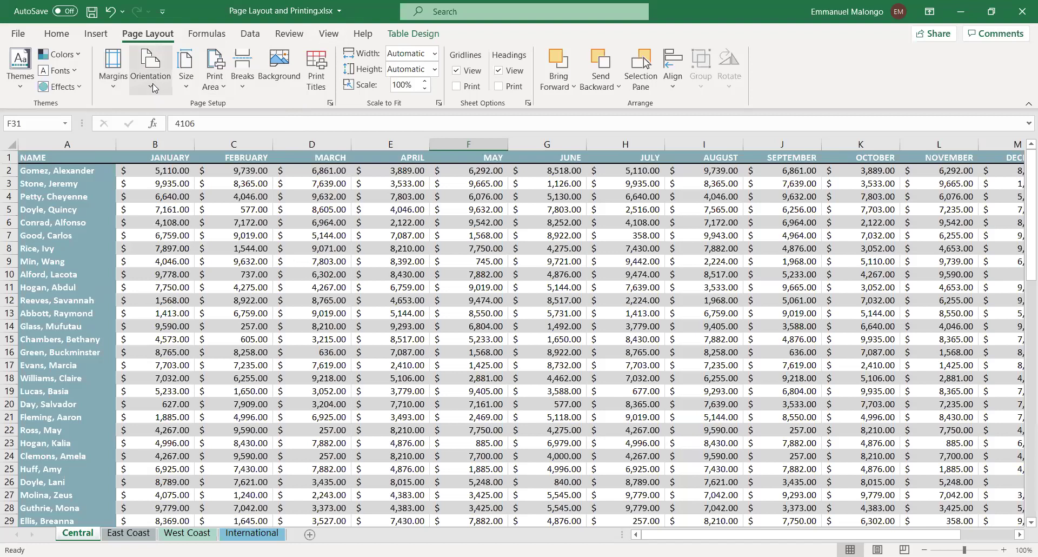
Try portrait page orientation on the Central sheet and return it to landscape.
left_click(154, 87)
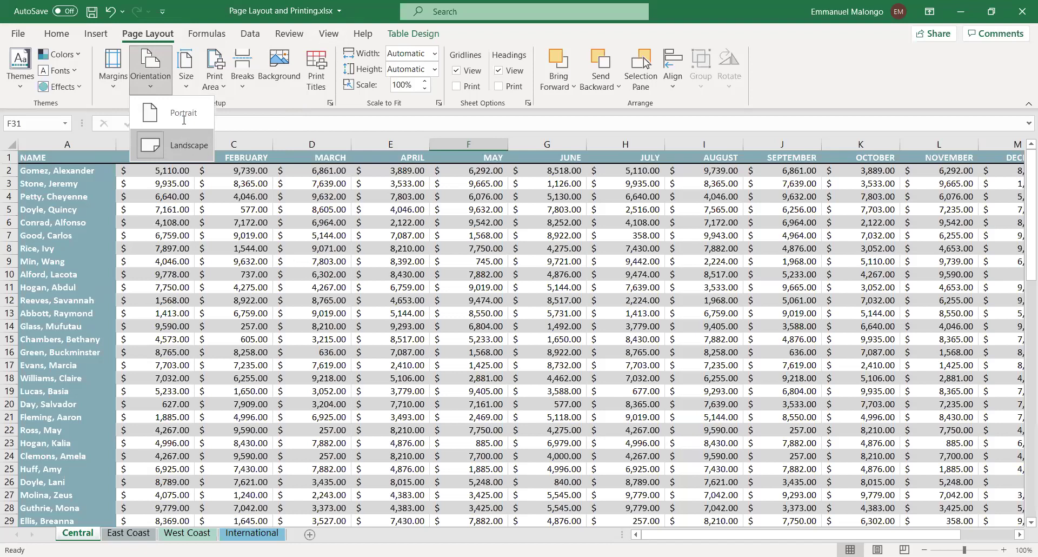
left_click(142, 87)
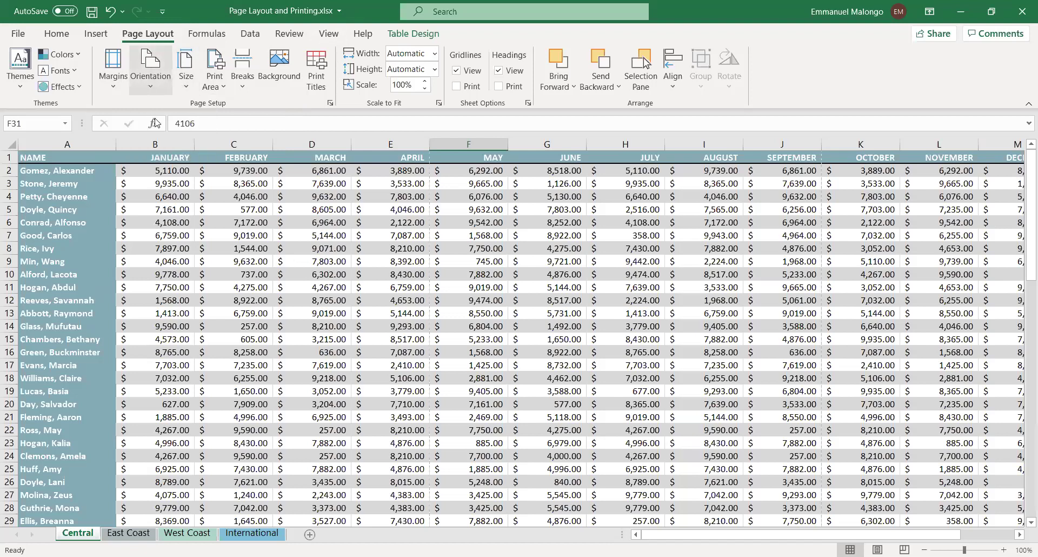
left_click(156, 147)
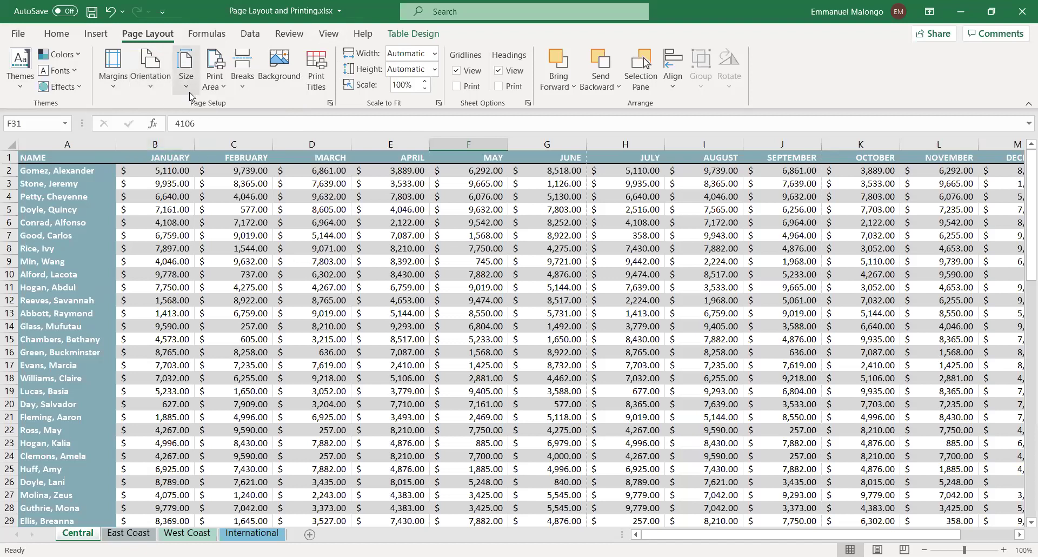
Set the Central sheet's paper size to A4 and check the page break in the table.
left_click(187, 85)
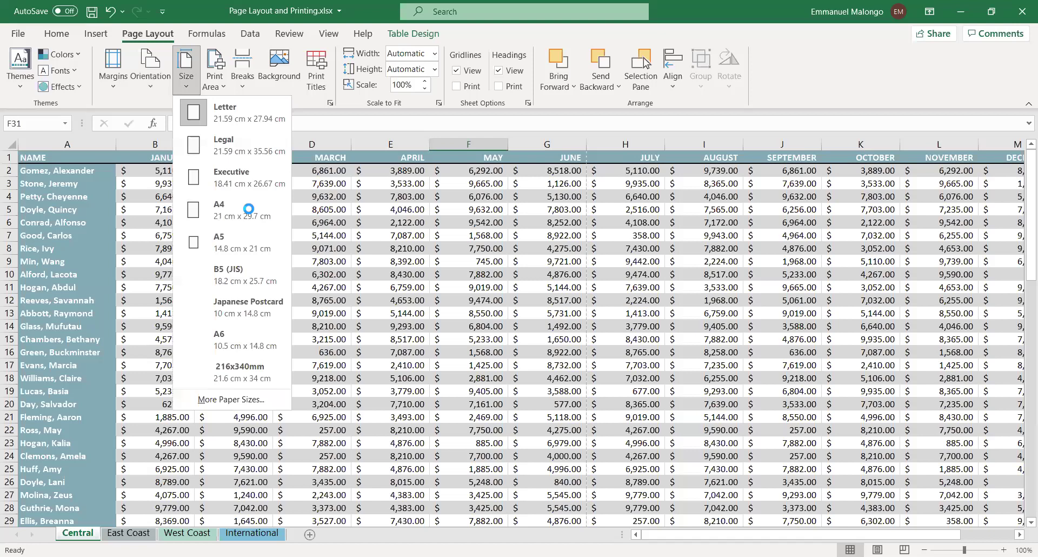
left_click(330, 217)
scroll(490, 273, "down", 1)
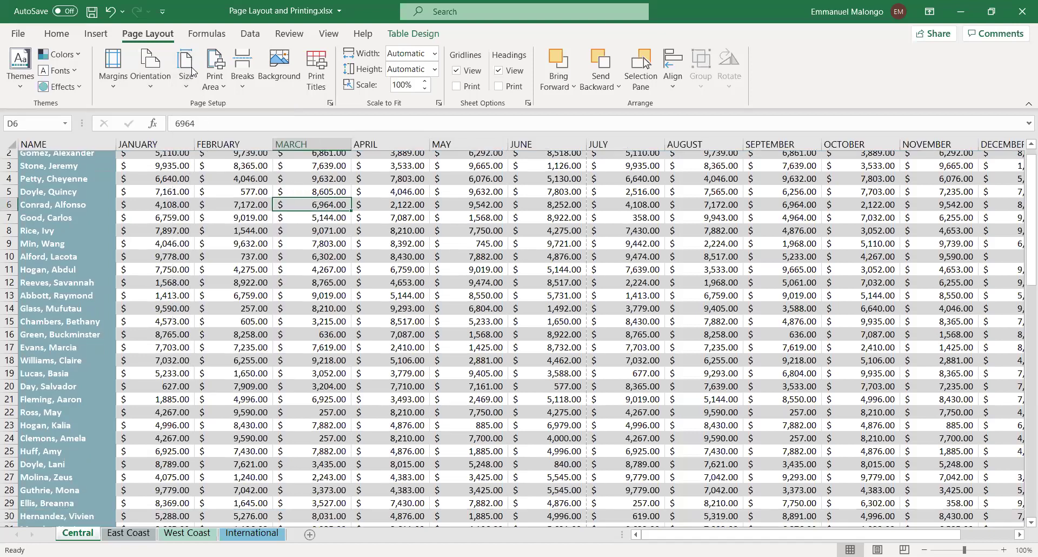
scroll(190, 95, "down", 3)
scroll(190, 95, "up", 2)
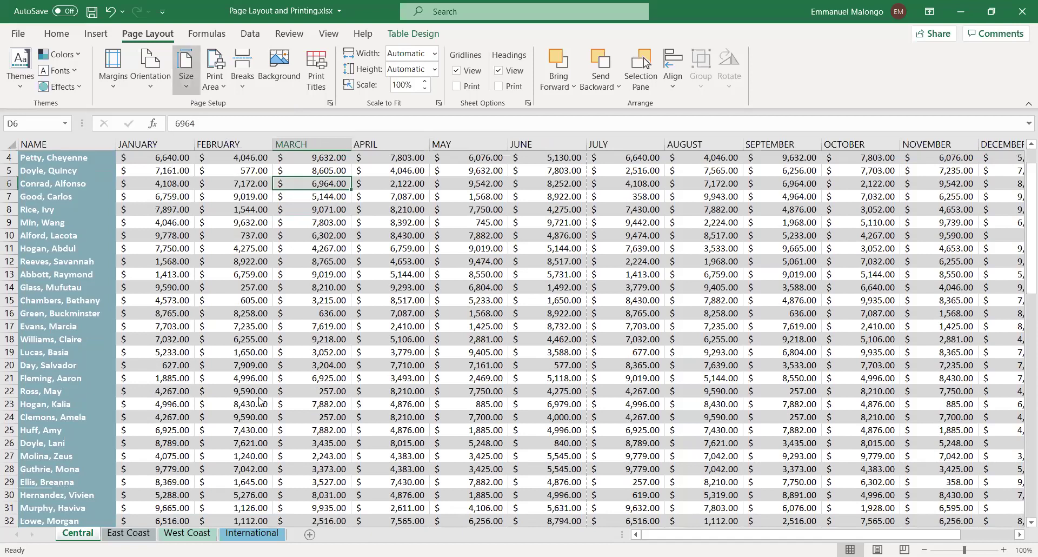
Review the additional paper sizes offered in Page Setup, leaving the settings as they are.
left_click(185, 68)
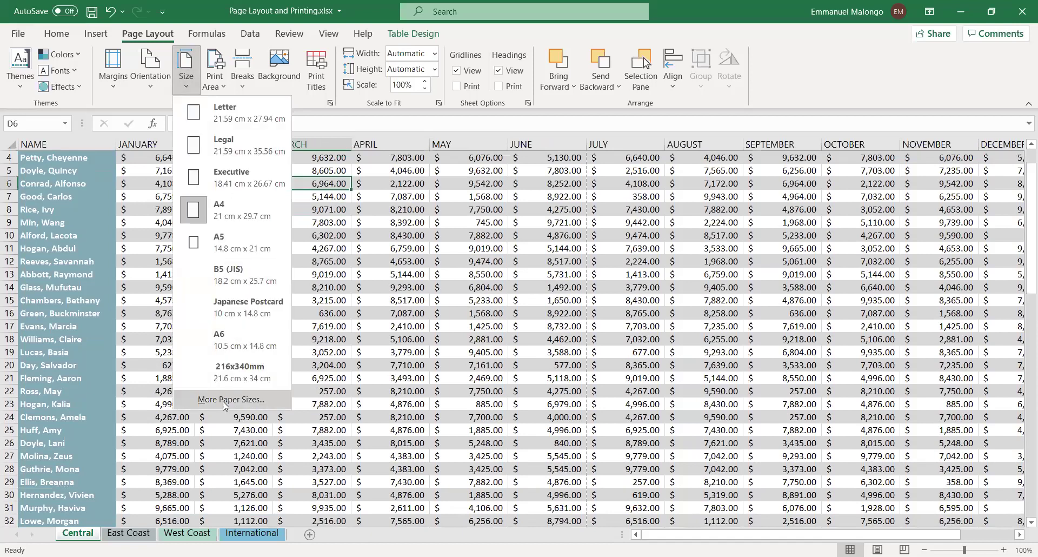
key("Return")
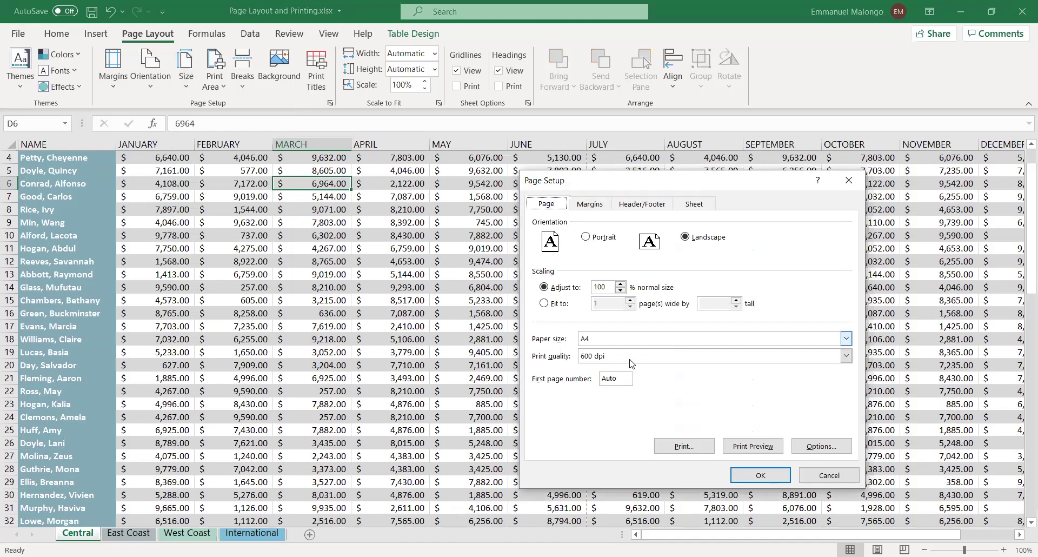
key("alt+Down")
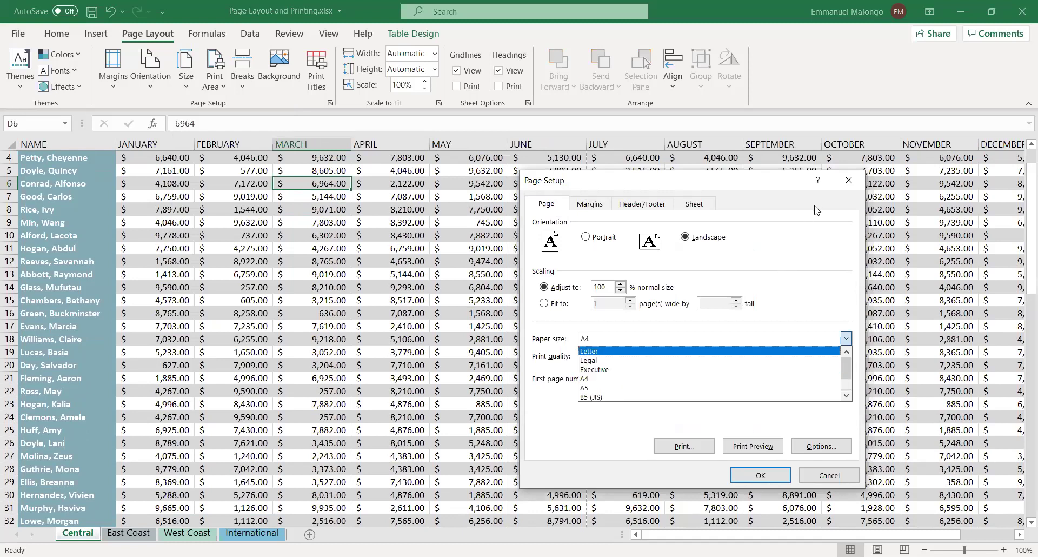
key("Escape")
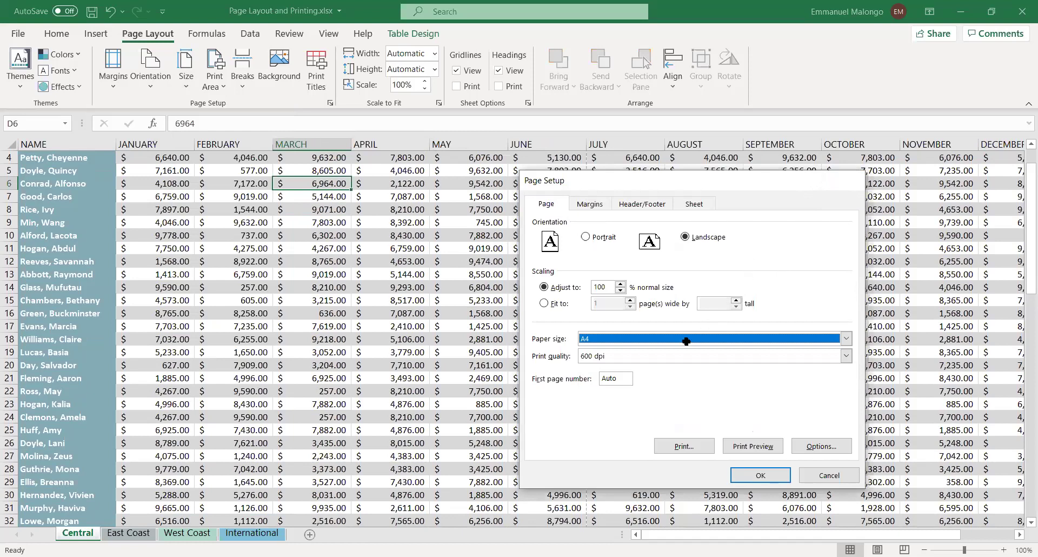
key("Escape")
scroll(462, 520, "up", 1)
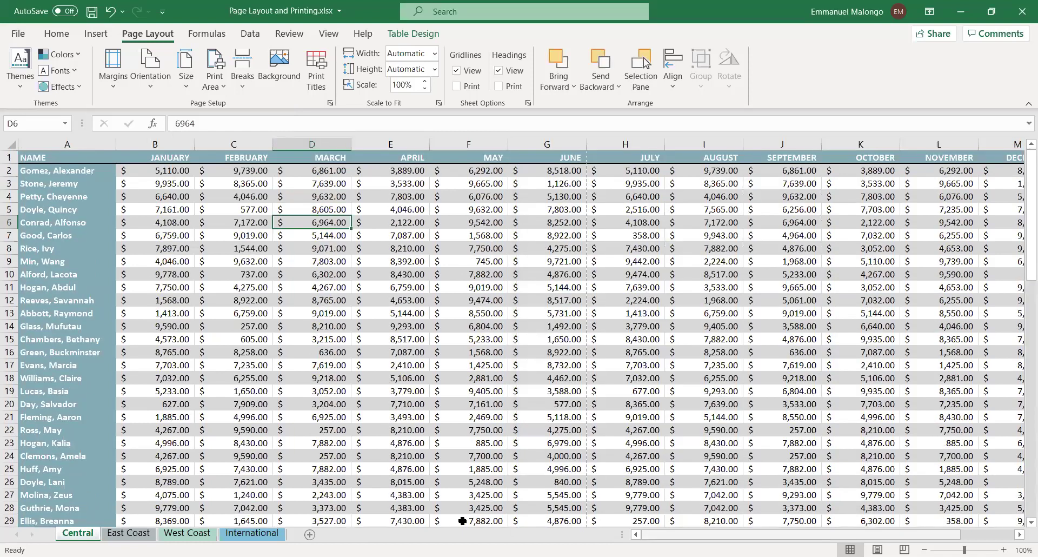
Look across the Central sheet's columns and review the preset paper sizes once more.
scroll(193, 111, "right", 2)
scroll(193, 114, "left", 2)
key("alt+p")
key("s")
key("z")
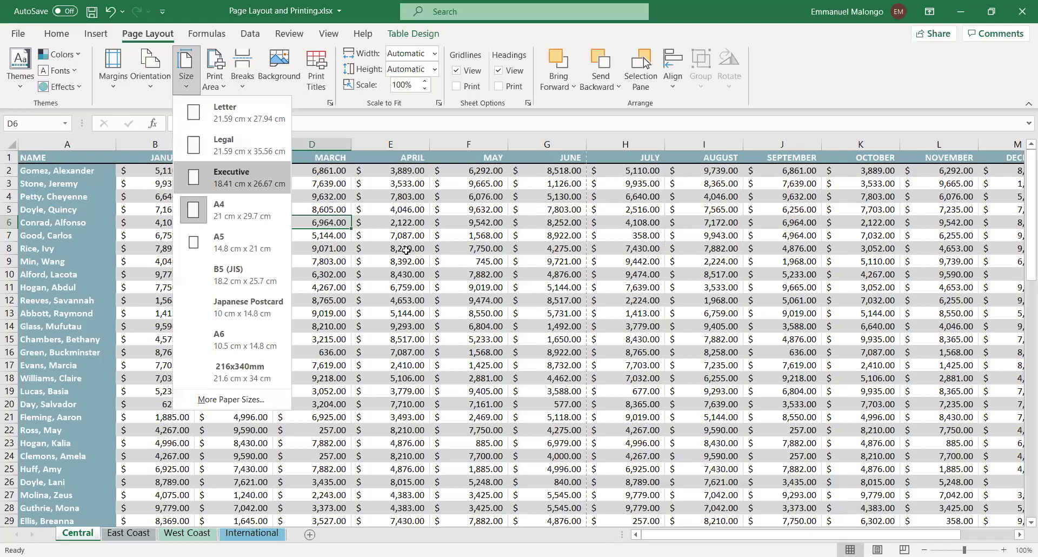
left_click(465, 250)
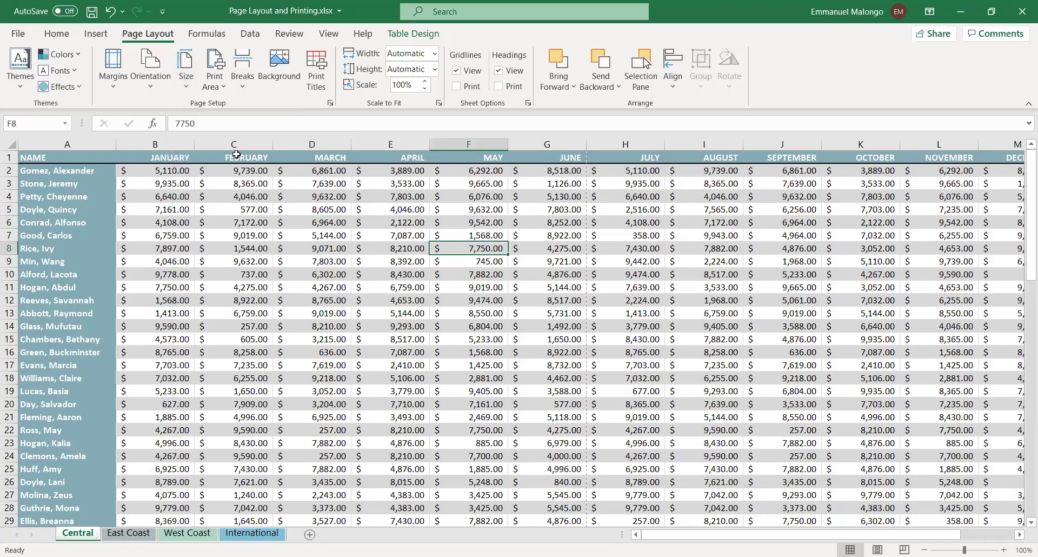
Examine all pages of the Central sheet in the print preview and return to the worksheet.
left_click(21, 34)
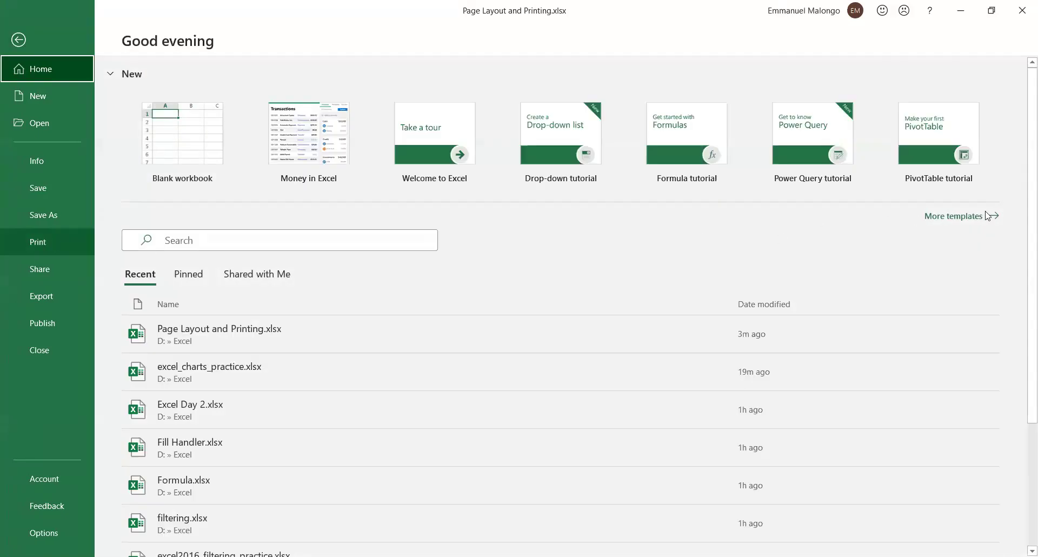
key("ctrl+p")
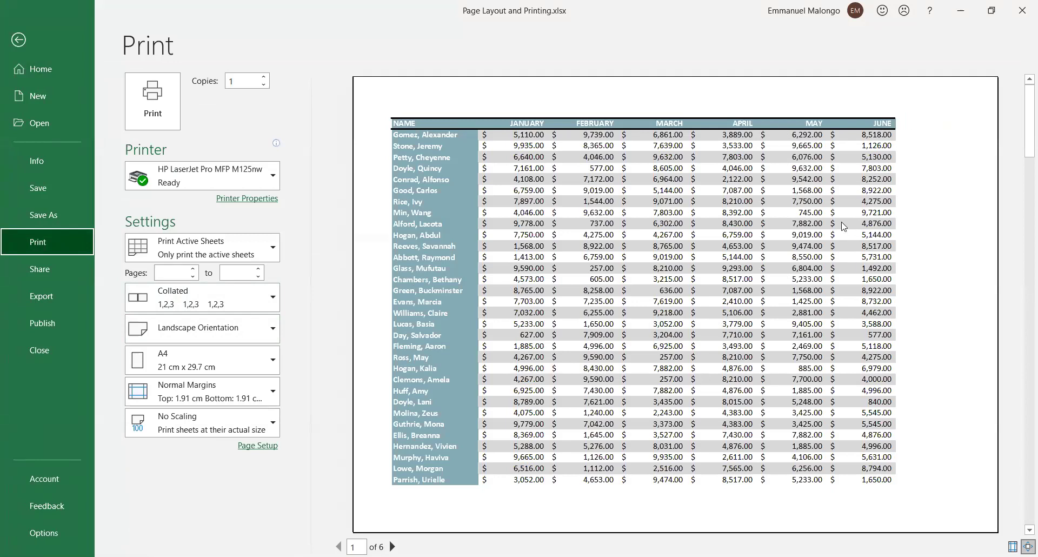
left_click(392, 546)
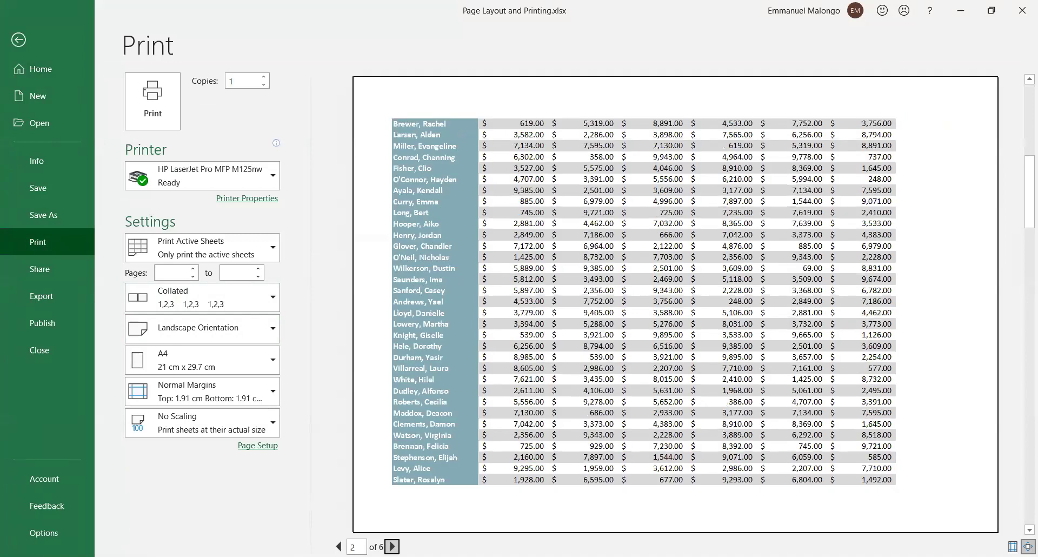
left_click(392, 546)
left_click(392, 546)
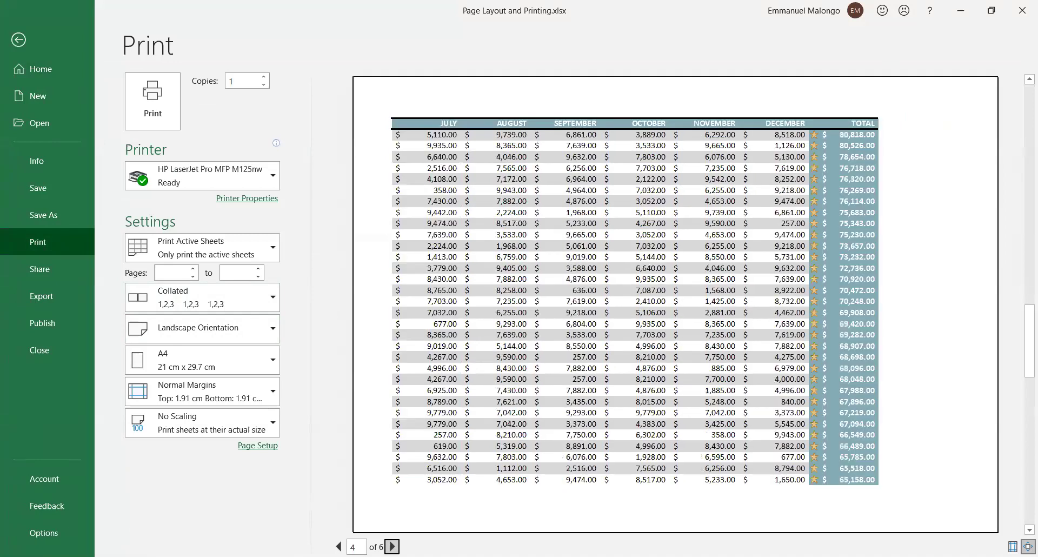
left_click(393, 546)
left_click(393, 547)
left_click(338, 546)
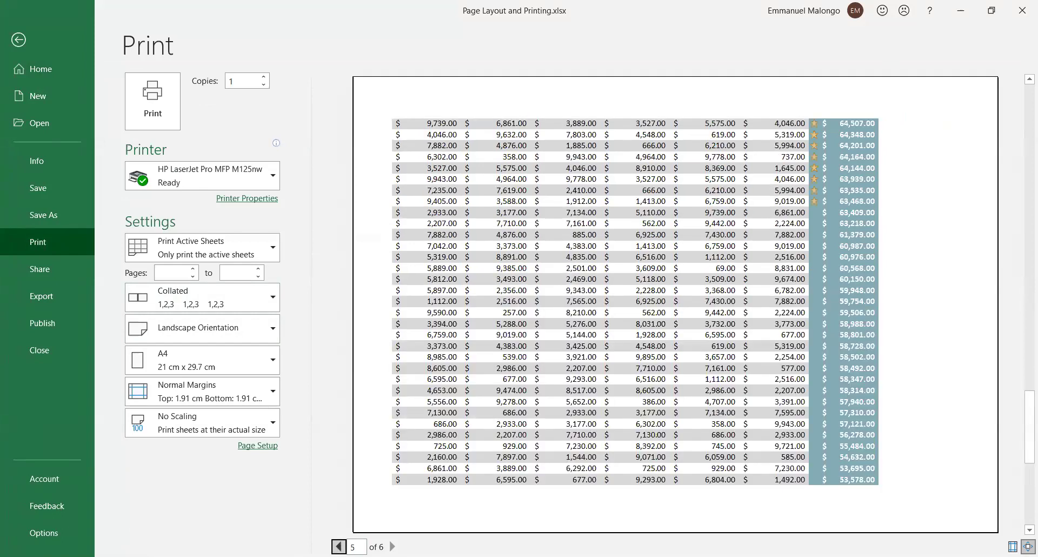
scroll(556, 103, "up", 4)
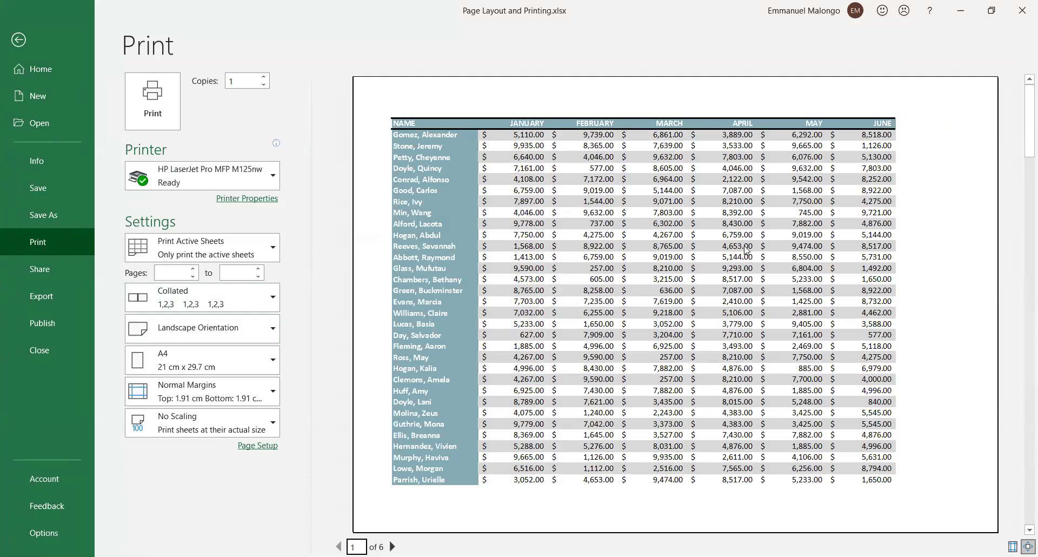
key("Tab")
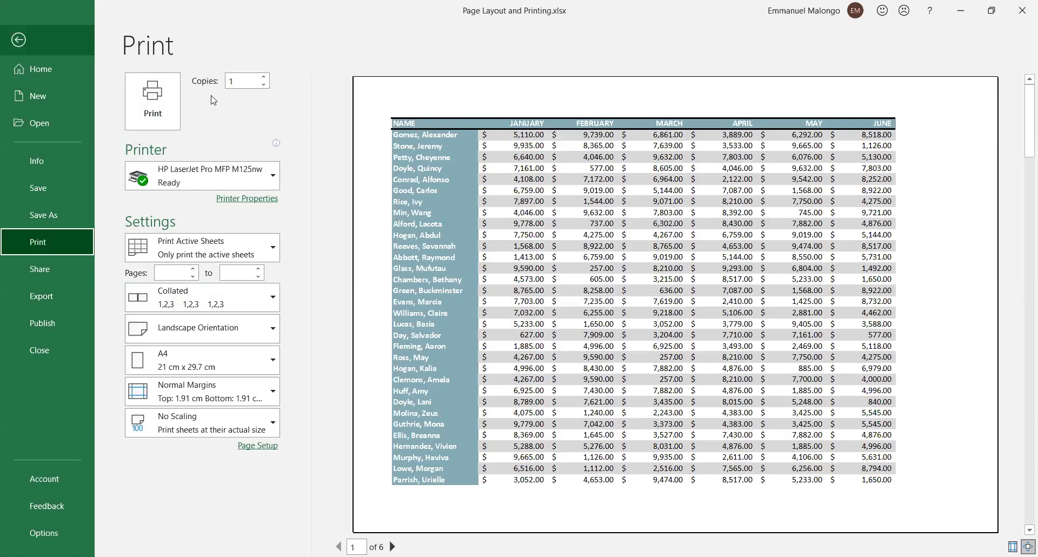
key("Escape")
Switch the Central sheet to Page Break Preview and examine how its rows and columns are divided into pages.
key("alt+w")
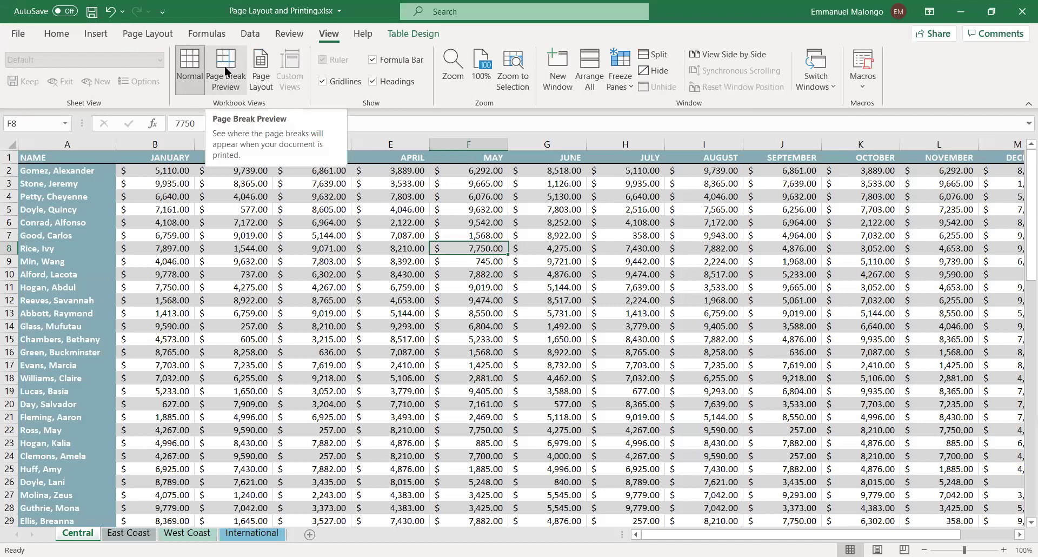
left_click(226, 72)
scroll(389, 348, "down", 1)
scroll(393, 353, "down", 1)
scroll(393, 354, "down", 1)
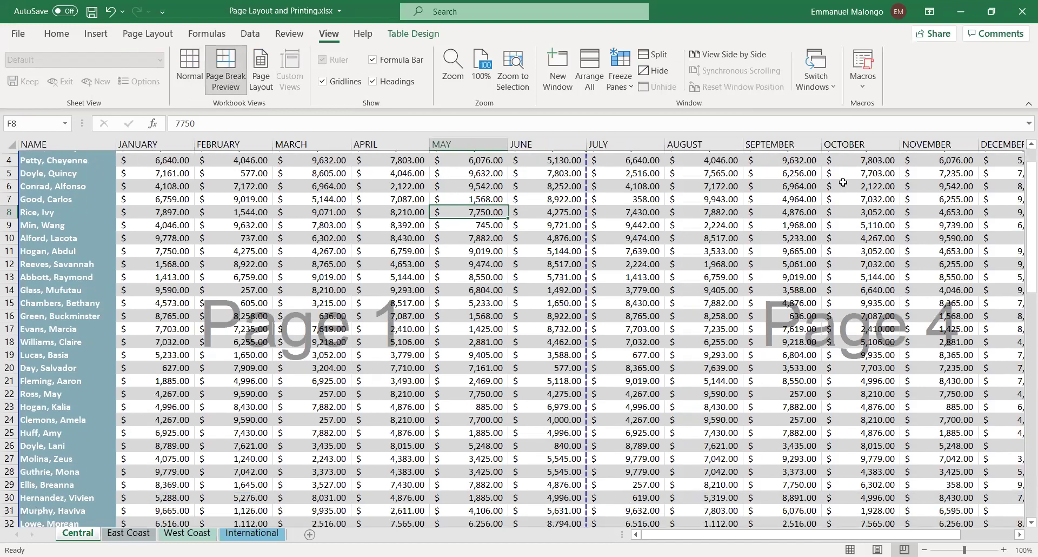
scroll(616, 227, "down", 10)
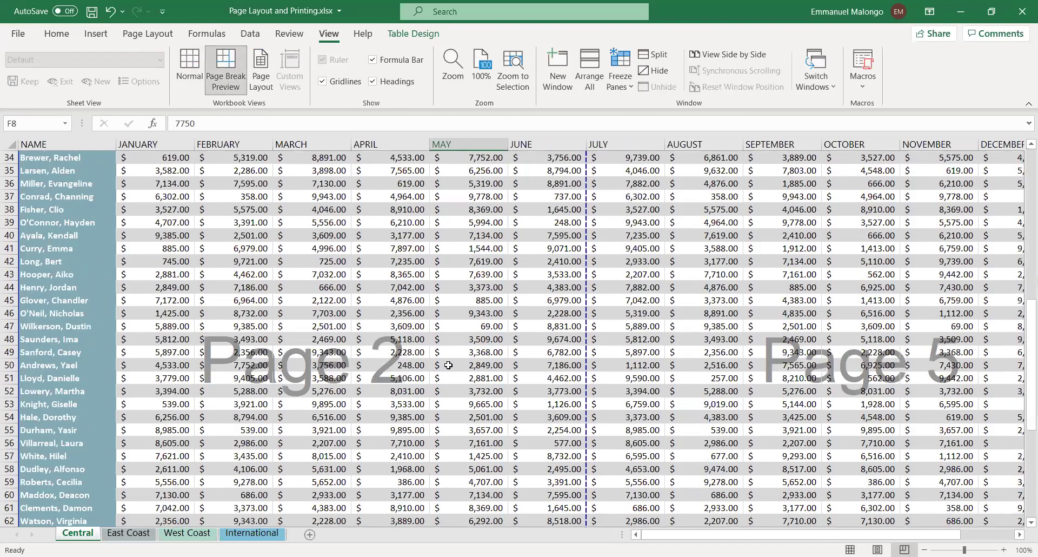
scroll(867, 311, "up", 9)
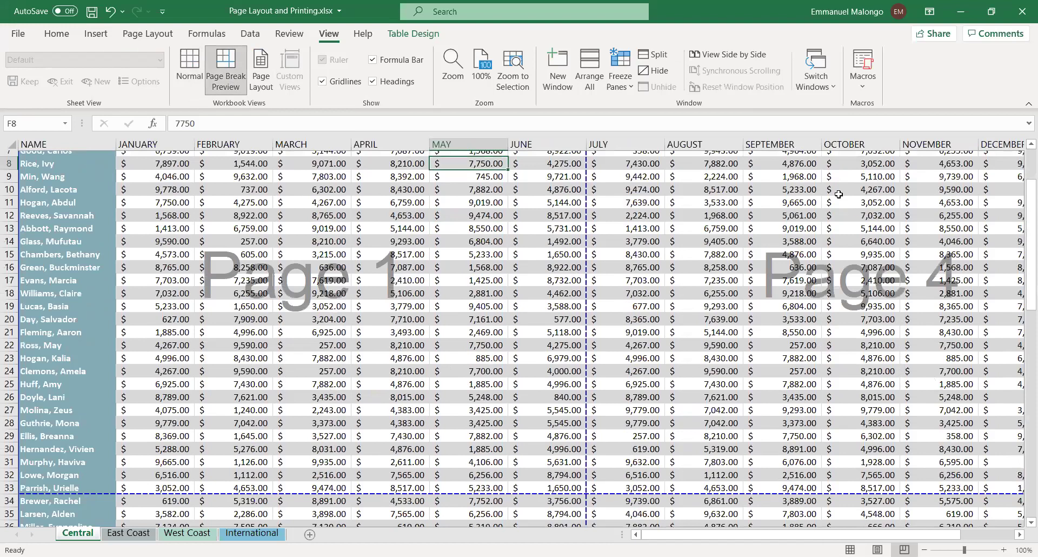
scroll(703, 259, "down", 17)
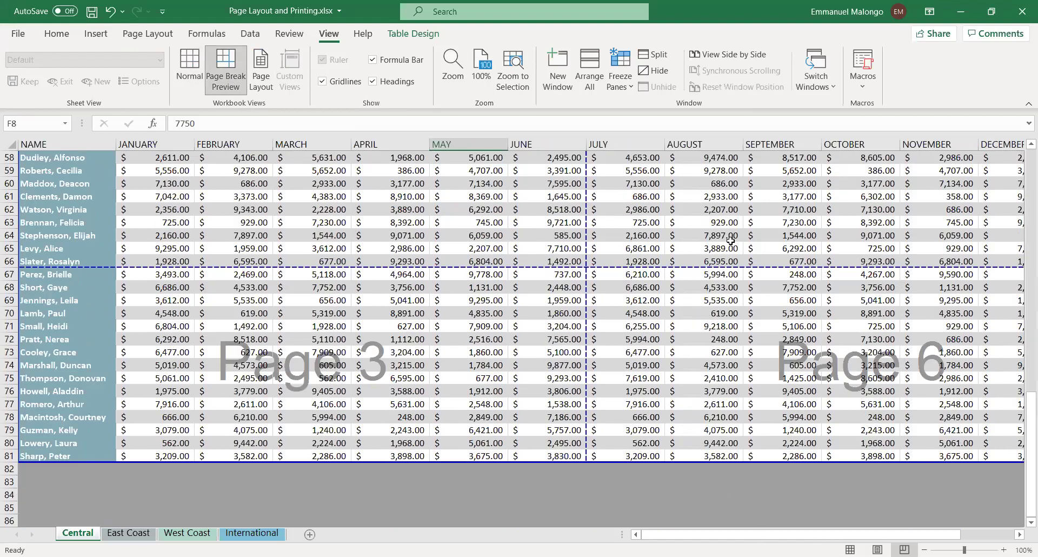
scroll(880, 174, "up", 19)
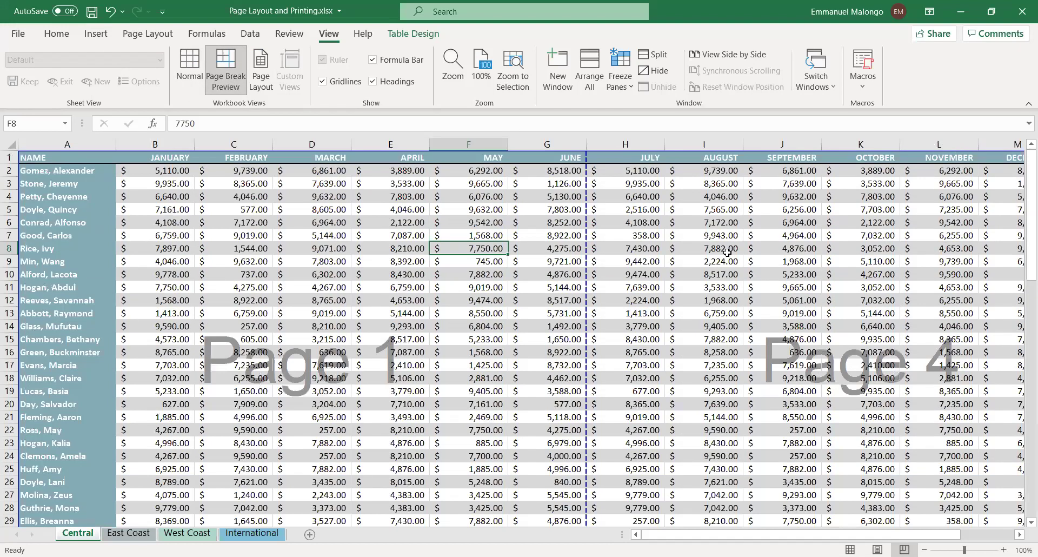
scroll(727, 252, "right", 2)
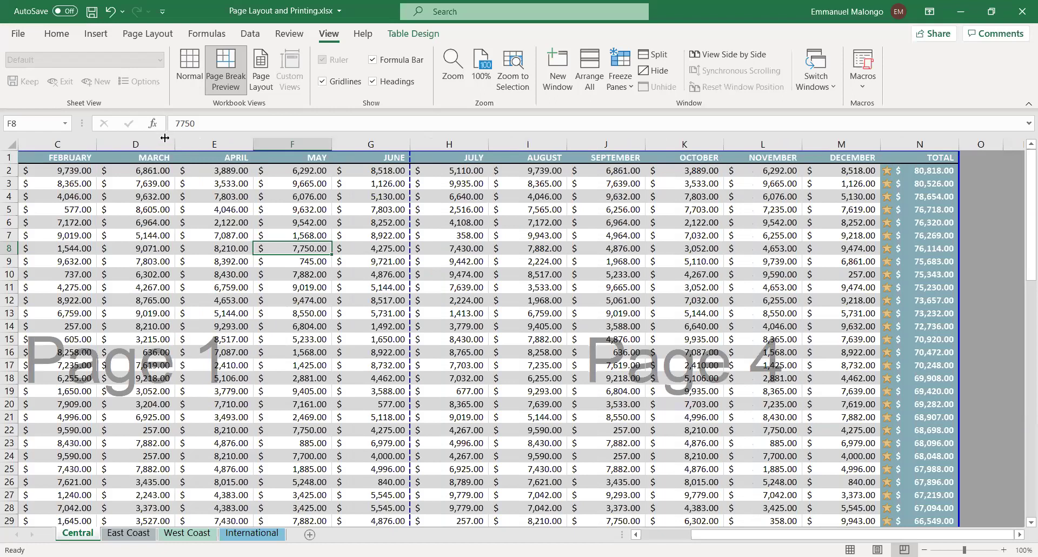
Narrow the March to August columns of the Central sheet so that more months fit on the first page.
scroll(167, 140, "left", 2)
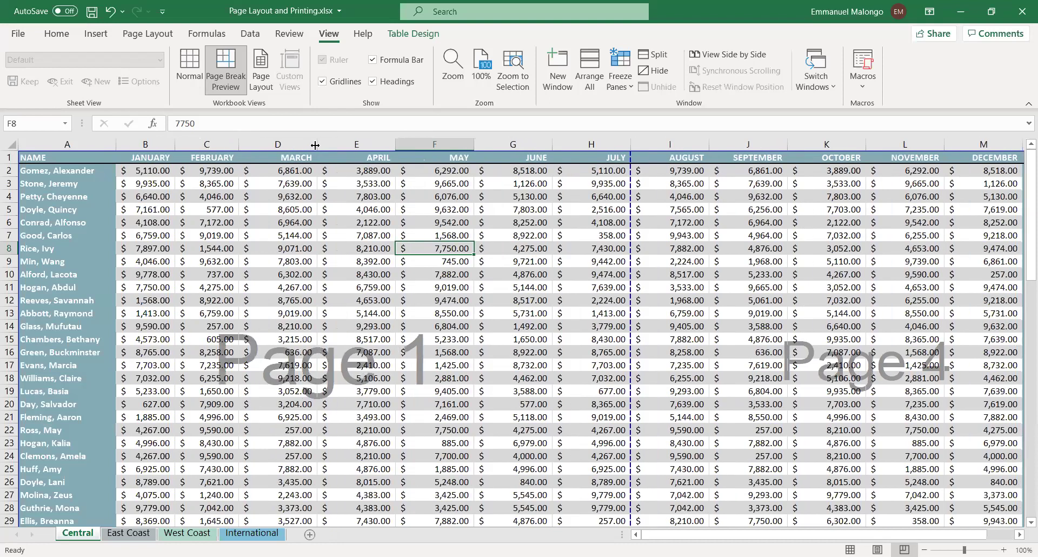
left_click_drag(315, 145, 300, 145)
left_click_drag(381, 145, 366, 144)
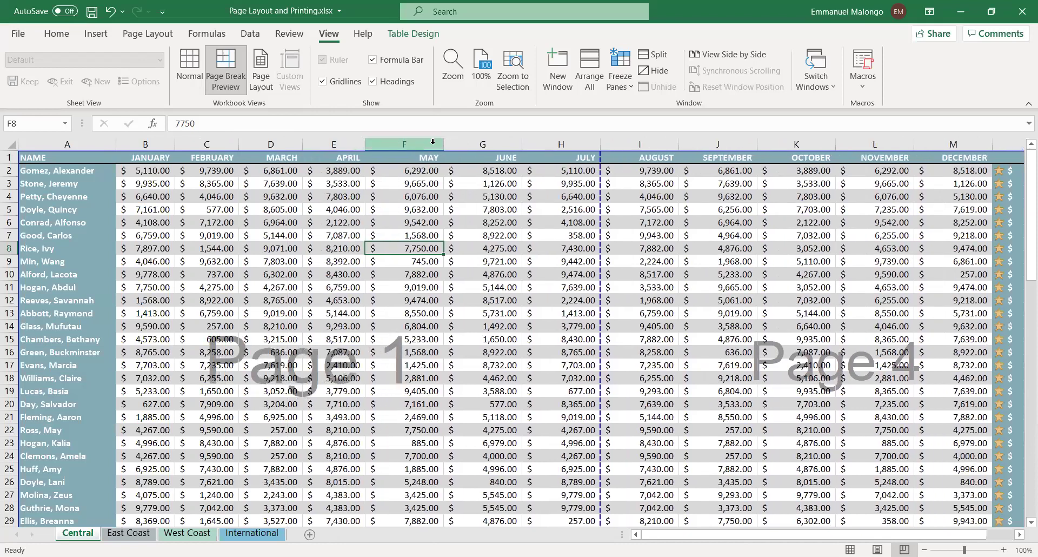
left_click_drag(489, 144, 473, 142)
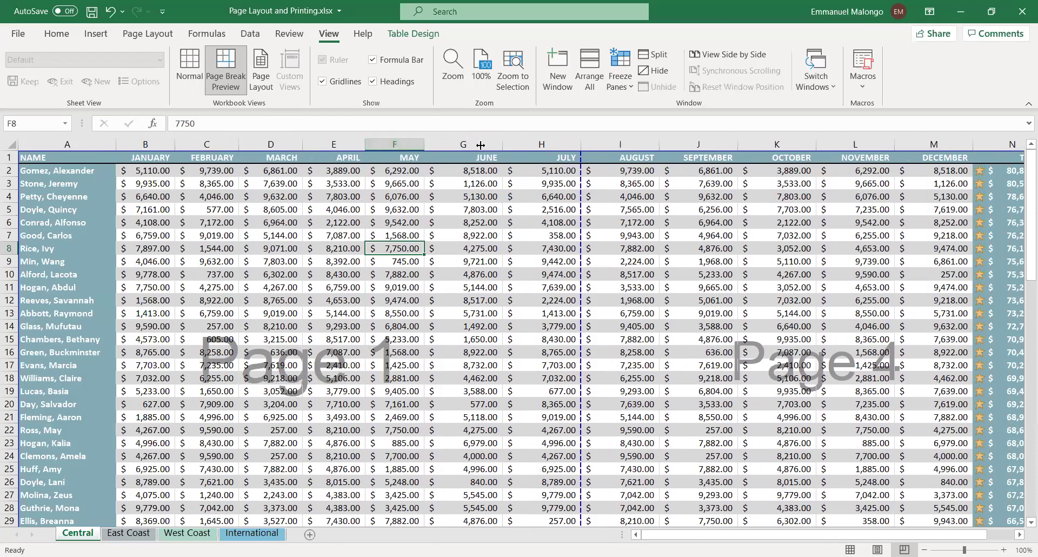
left_click_drag(562, 146, 542, 140)
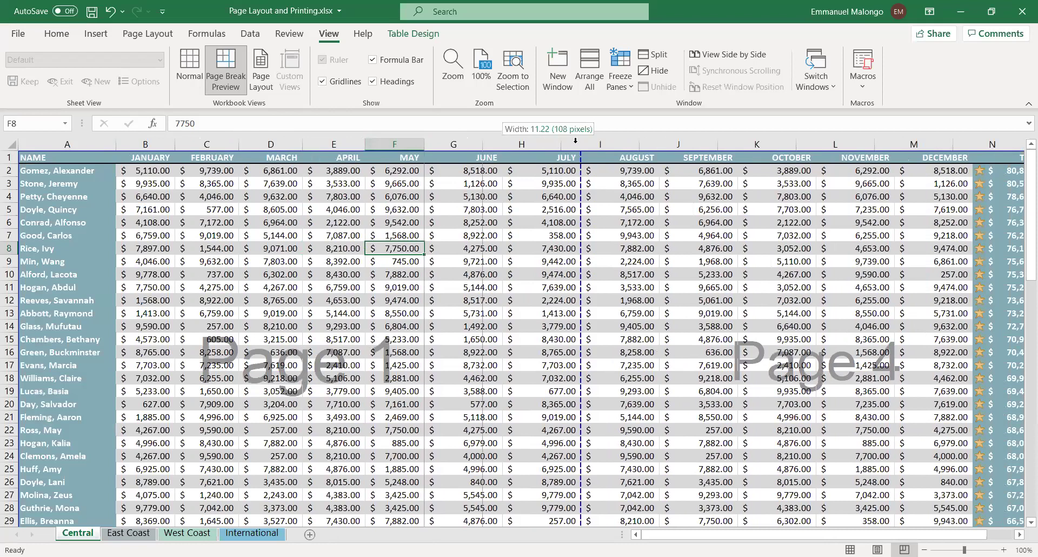
left_click_drag(621, 142, 599, 139)
key("Down")
key("Down")
key("Down")
left_click(397, 195)
left_click(398, 173)
Select all the monthly and total figures in the Central sheet's table and reduce their font size to 9.
left_click(57, 34)
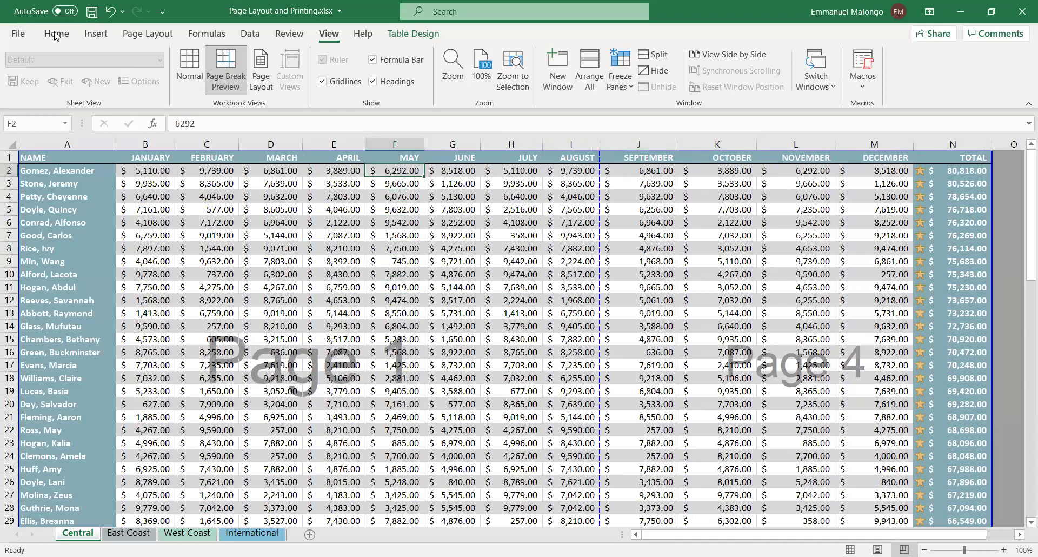
left_click(138, 172)
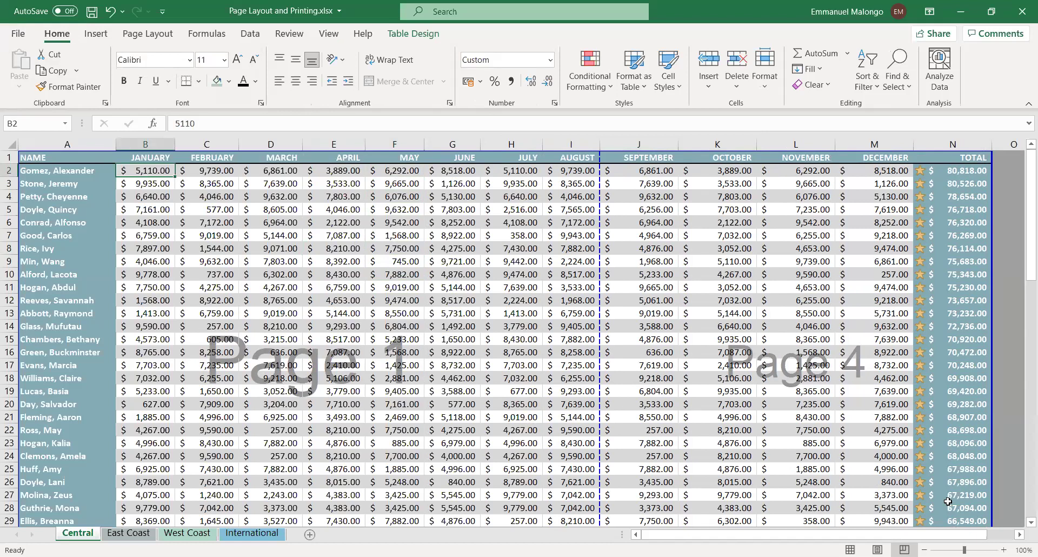
left_click_drag(138, 172, 948, 502)
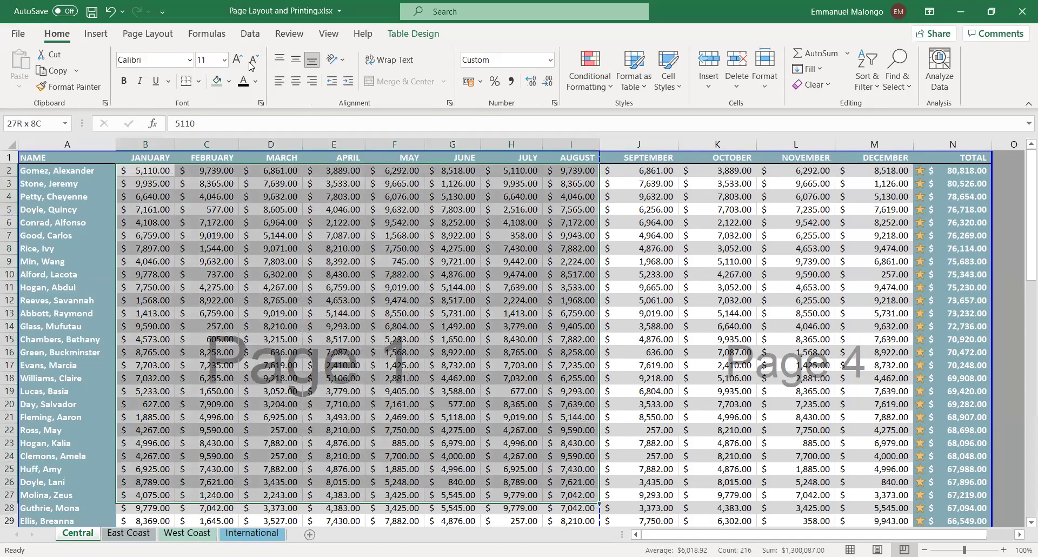
key("shift+Down")
key("shift+Down")
key("shift+Down")
key("shift+Down")
key("shift+Down")
key("shift+Down")
key("shift+Down")
key("shift+Down")
key("shift+Down")
key("shift+Down")
key("shift+Down")
key("shift+Down")
key("shift+Down")
key("shift+Down")
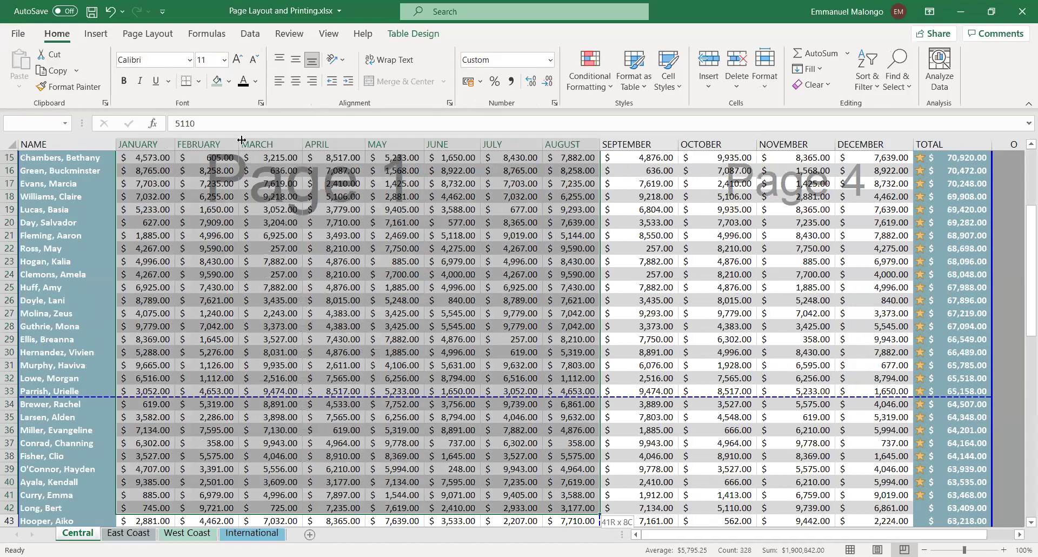
key("ctrl+a")
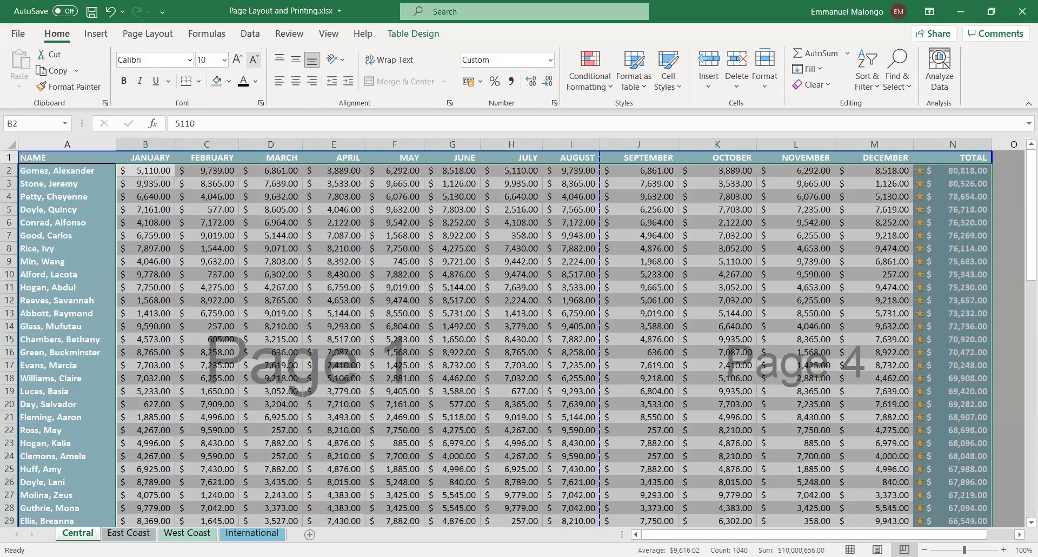
left_click(502, 287)
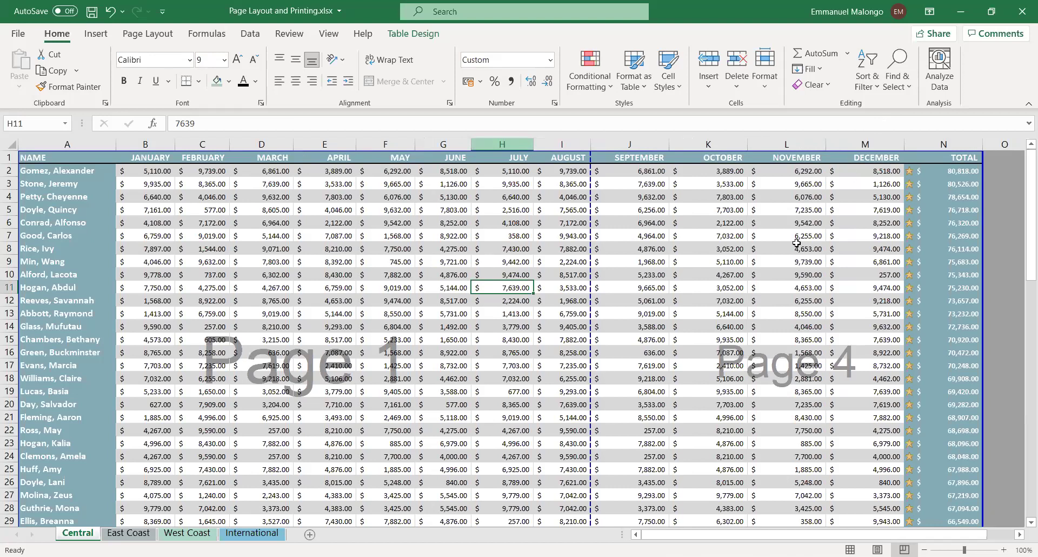
Narrow the July to December and Total columns around the smaller figures and check the first page in the print preview.
left_click_drag(793, 138, 716, 156)
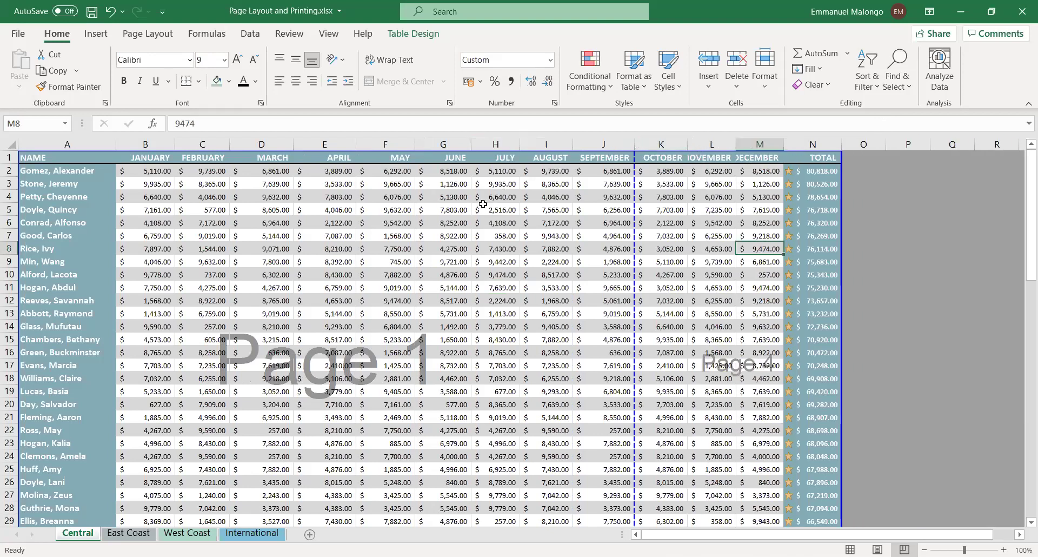
left_click(18, 34)
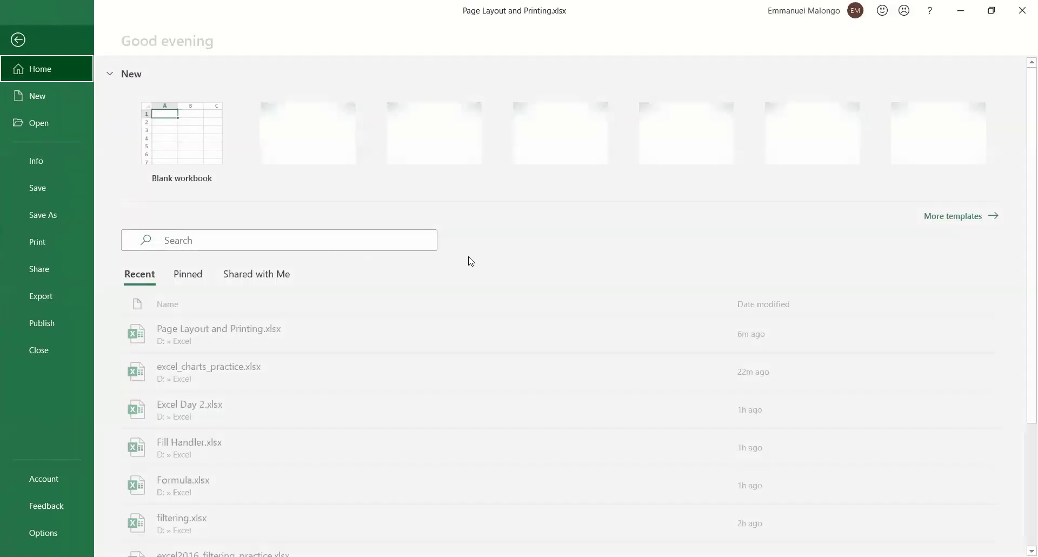
key("ctrl+p")
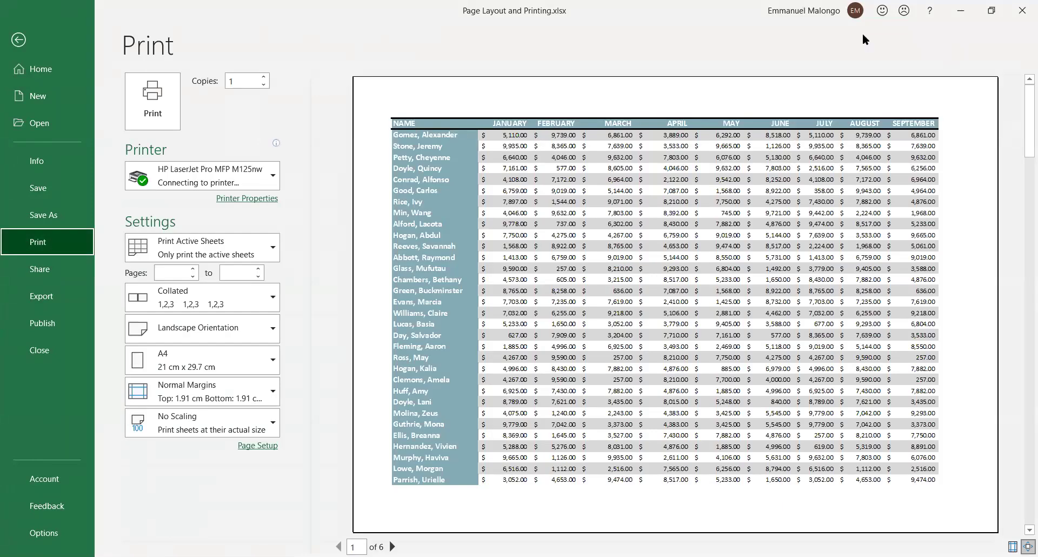
left_click(18, 39)
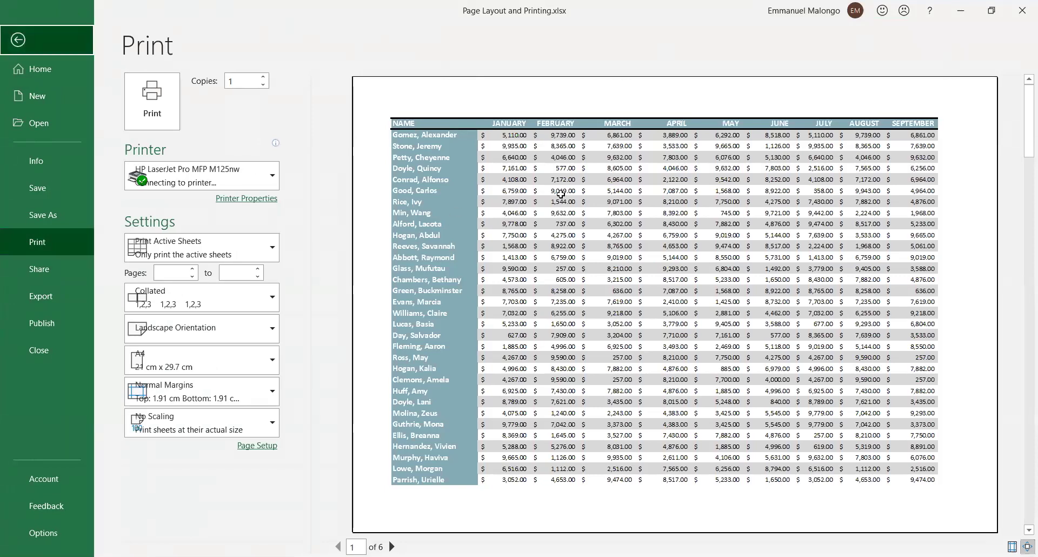
key("Escape")
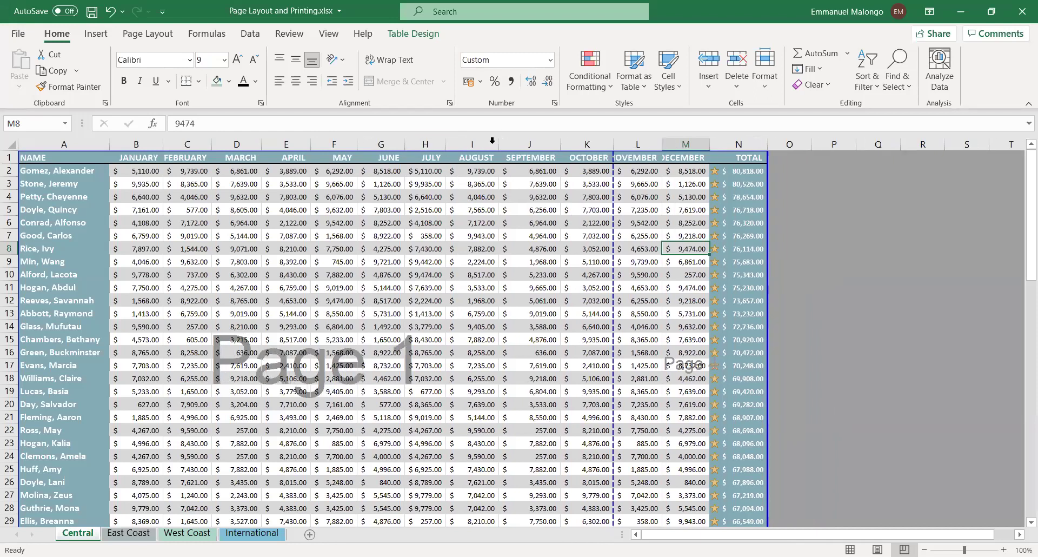
Narrow the Name to October columns further and widen November and December enough to show their full headings.
left_click_drag(548, 144, 538, 141)
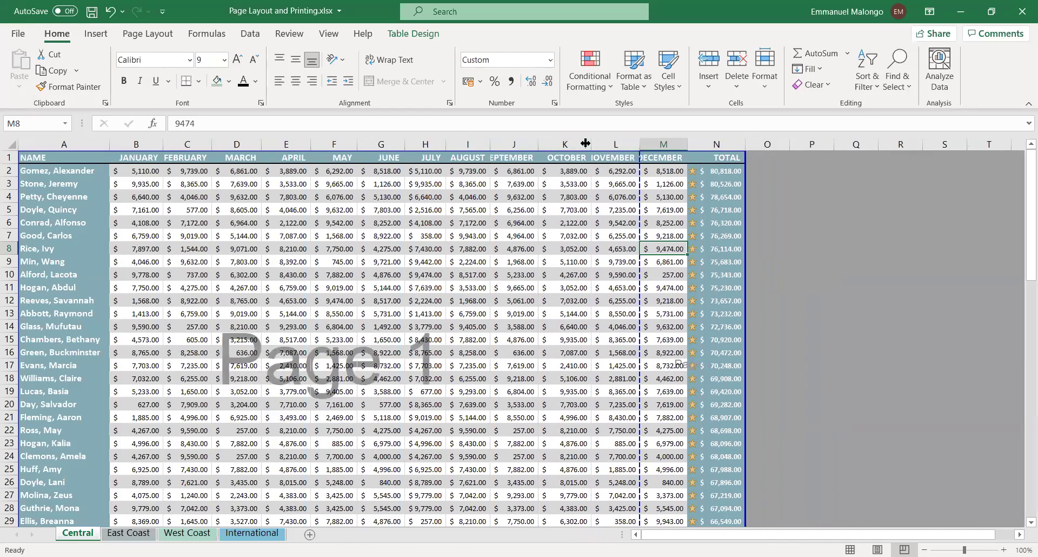
left_click_drag(632, 143, 696, 143)
left_click(761, 169)
left_click(788, 265)
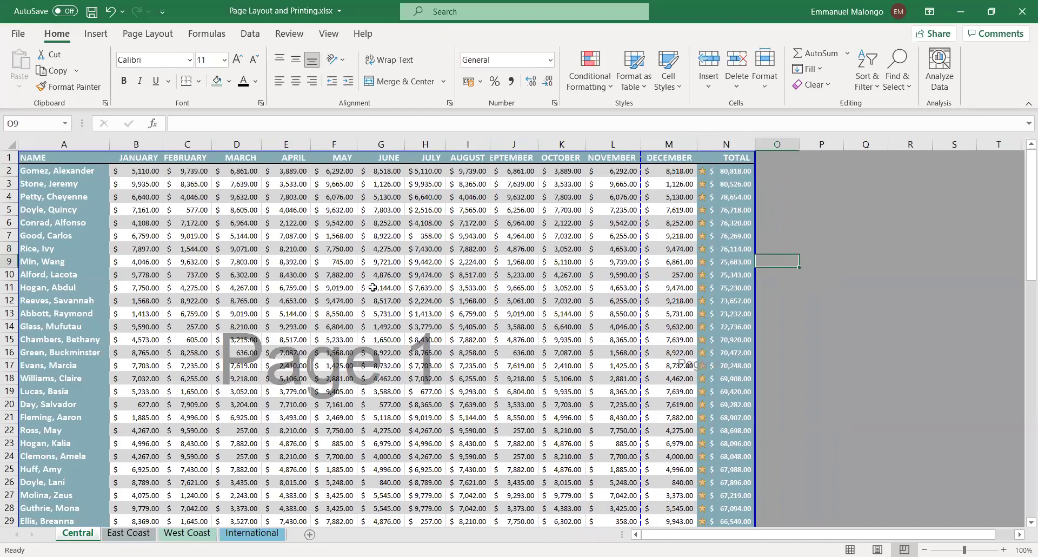
Examine where the page breaks fall across the Central sheet's rows and columns, down to the last record.
scroll(418, 304, "down", 4)
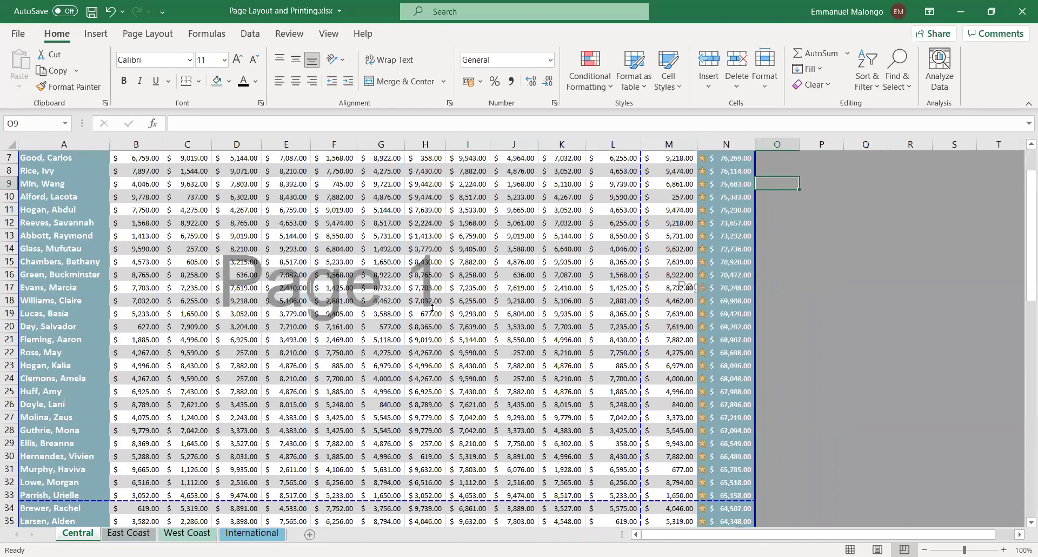
scroll(440, 324, "down", 6)
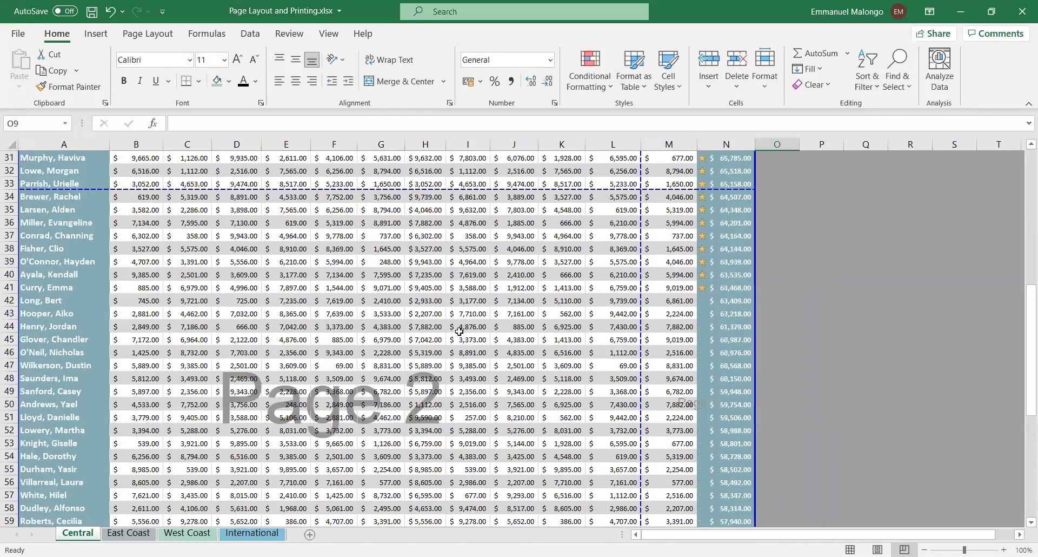
scroll(465, 331, "down", 3)
scroll(581, 318, "down", 7)
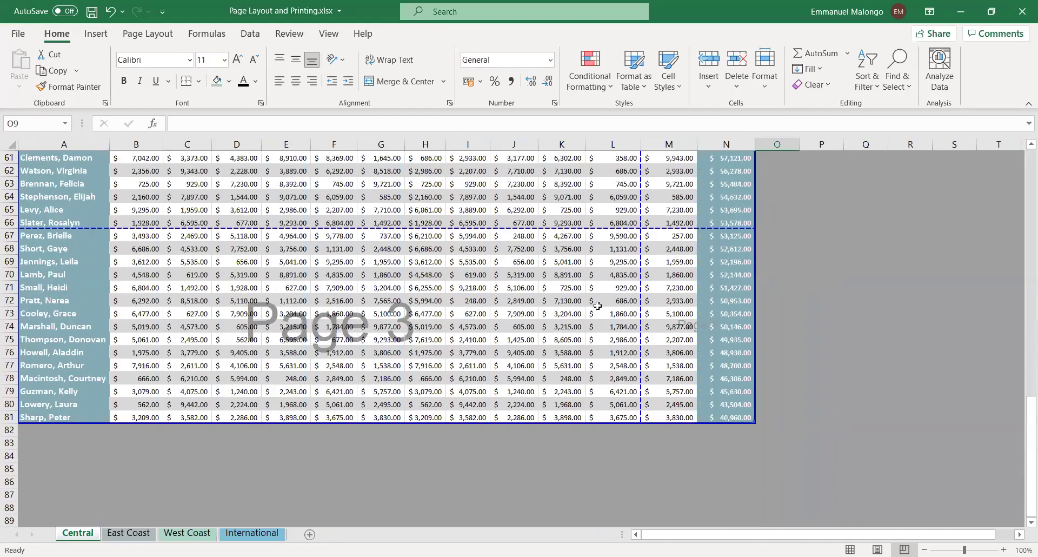
scroll(713, 360, "up", 10)
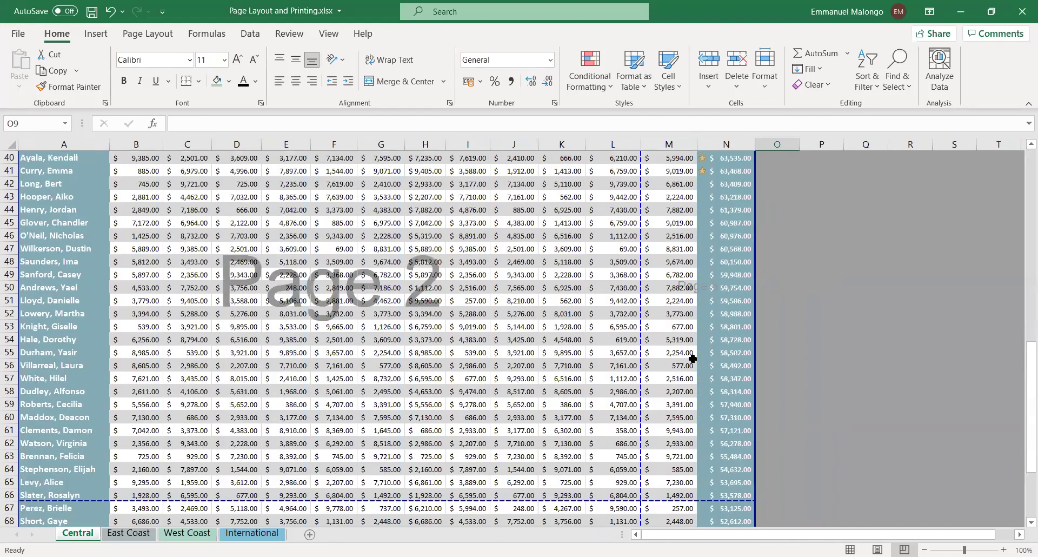
scroll(673, 313, "down", 1)
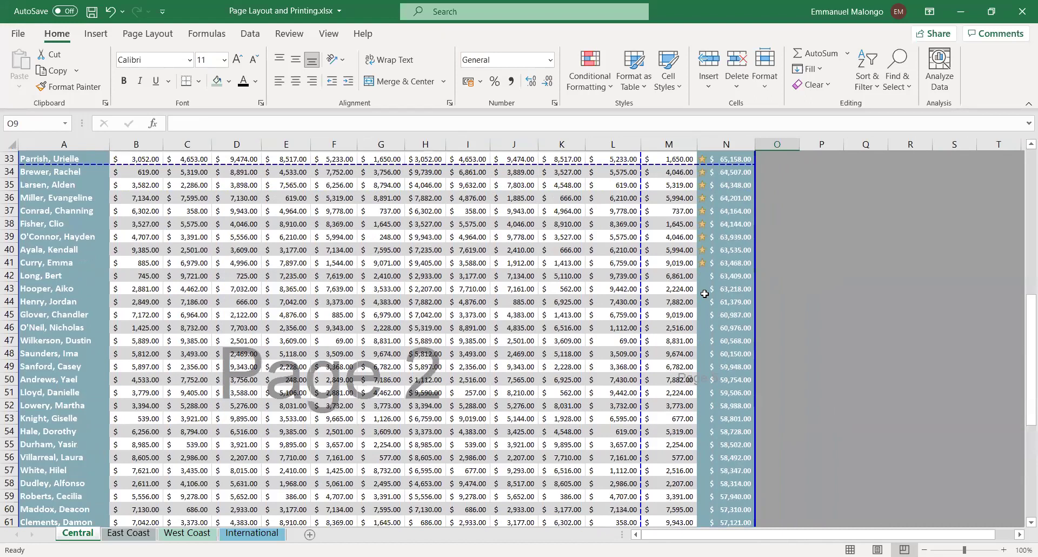
scroll(675, 264, "up", 3)
scroll(448, 256, "up", 7)
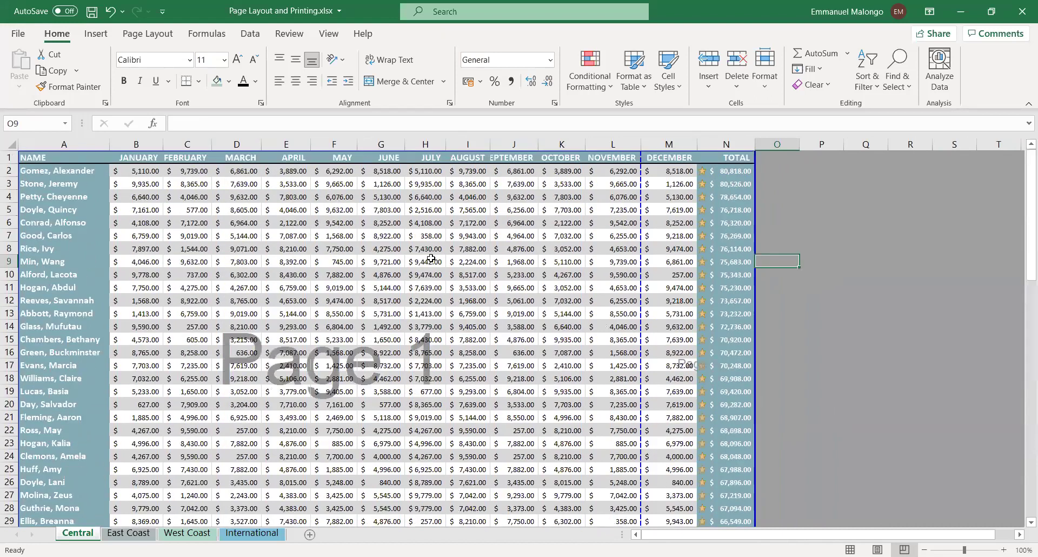
Reduce the Central sheet's print scale, trying 95%, 90% and 85% before settling on 75%.
left_click(150, 39)
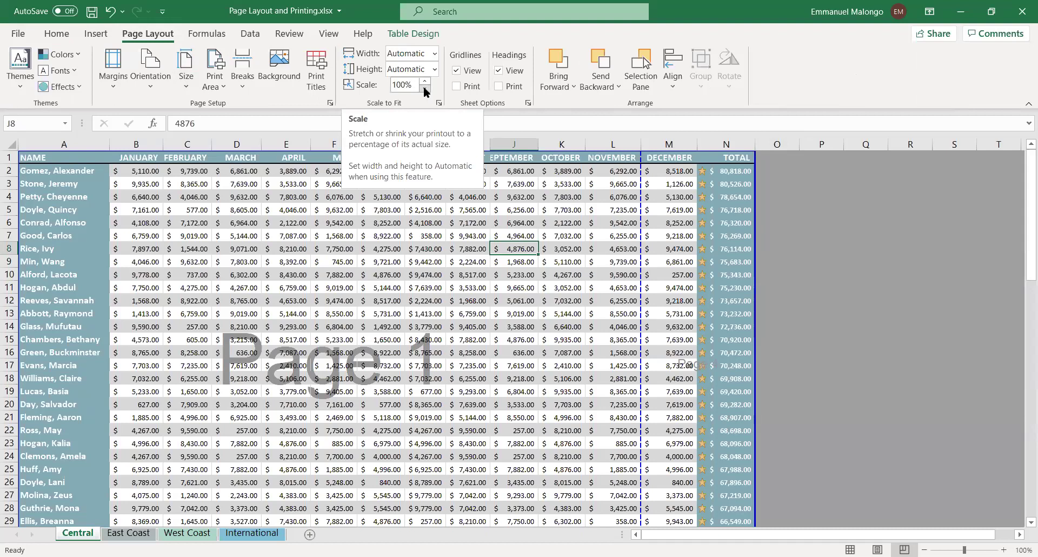
left_click(425, 89)
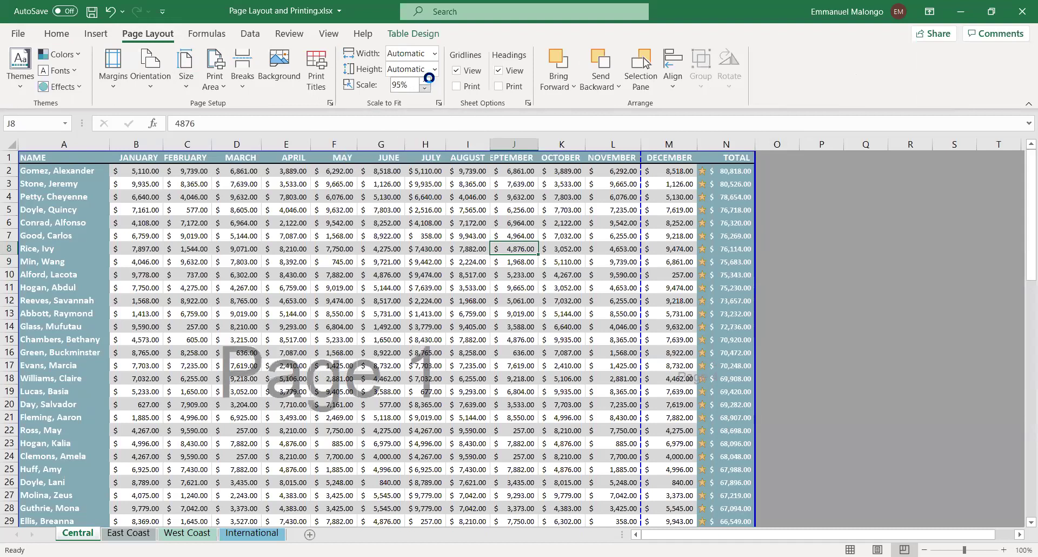
left_click(426, 81)
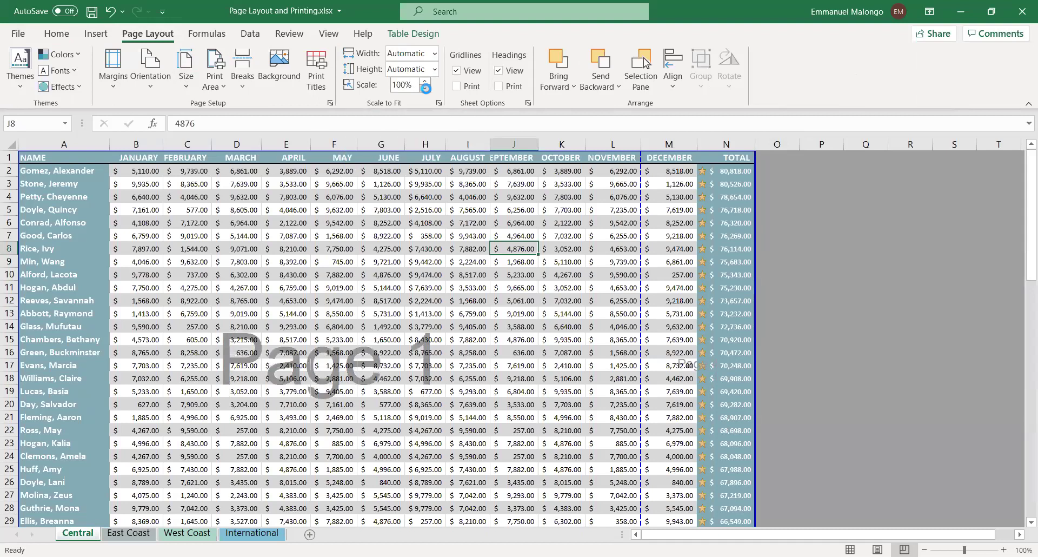
left_click(426, 89)
left_click(426, 89)
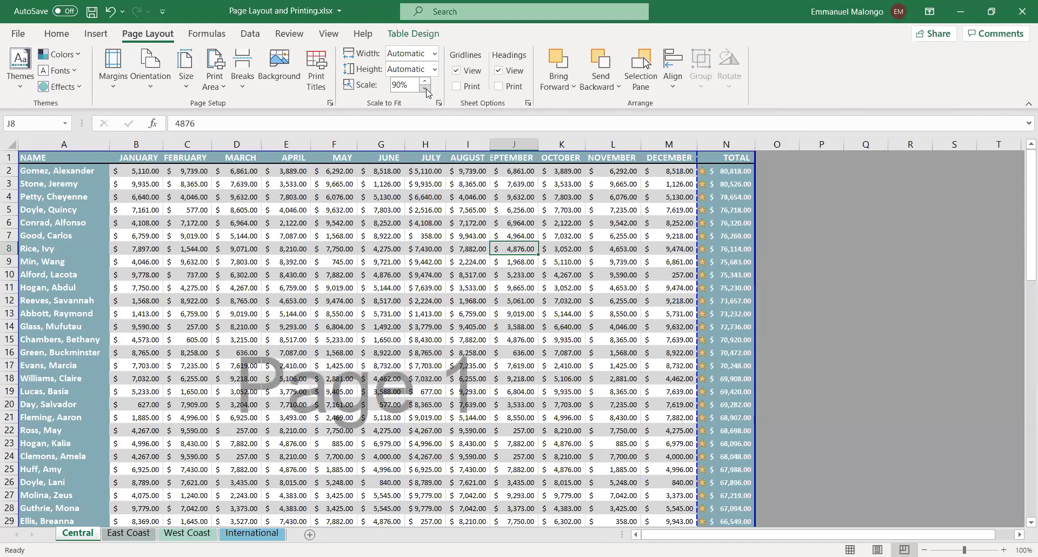
left_click(426, 90)
left_click(425, 90)
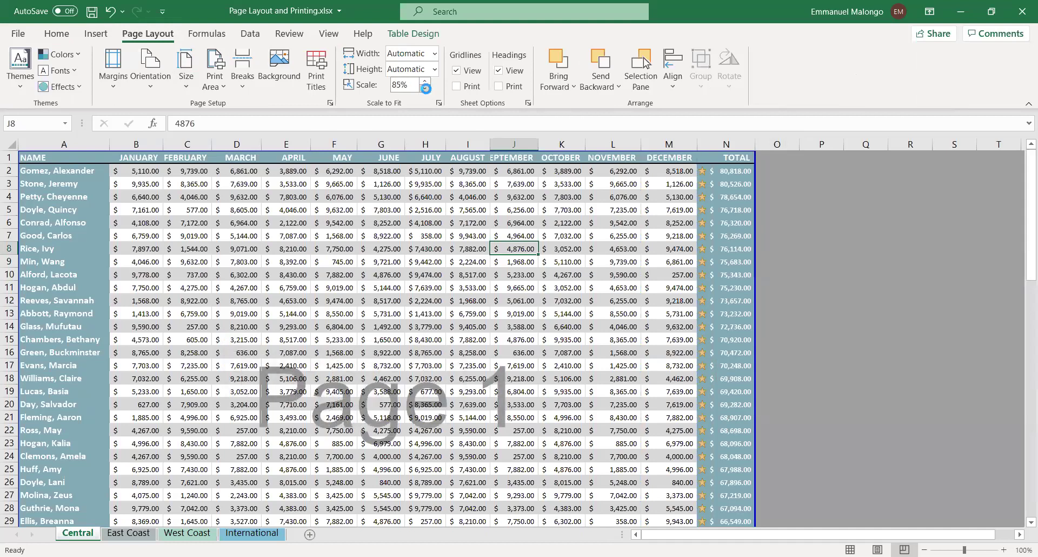
left_click(400, 84)
left_click(400, 85)
type("75")
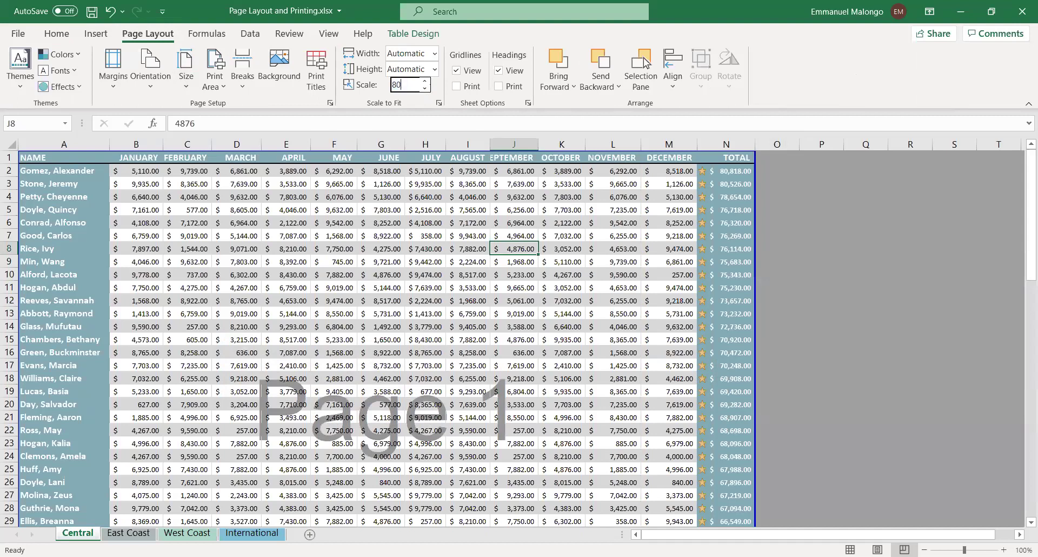
key("BackSpace")
key("BackSpace")
key("BackSpace")
type("75")
key("Return")
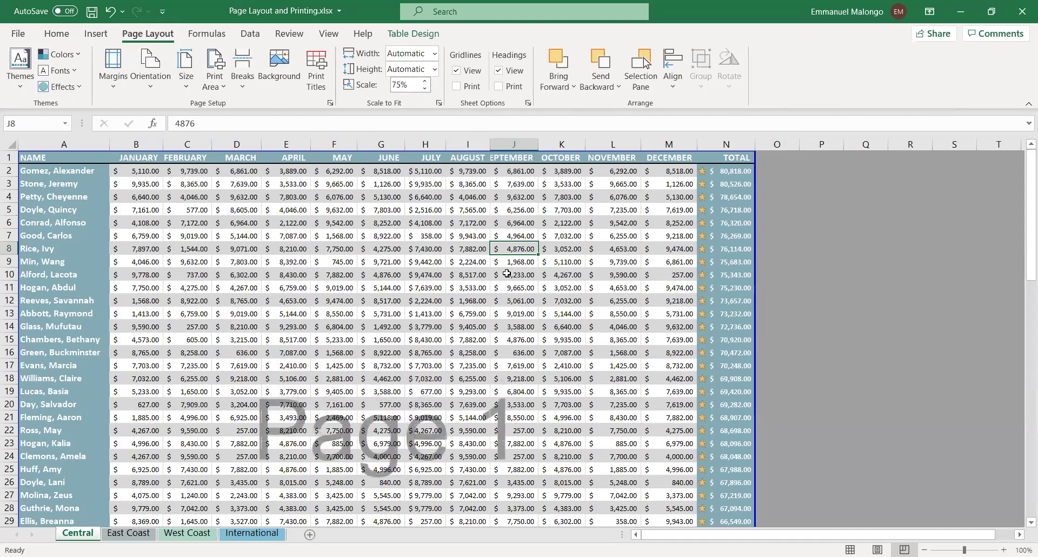
Examine how the Central sheet's rows and columns are divided into pages at the reduced print scale.
scroll(687, 318, "down", 1)
scroll(687, 317, "down", 1)
scroll(687, 321, "down", 1)
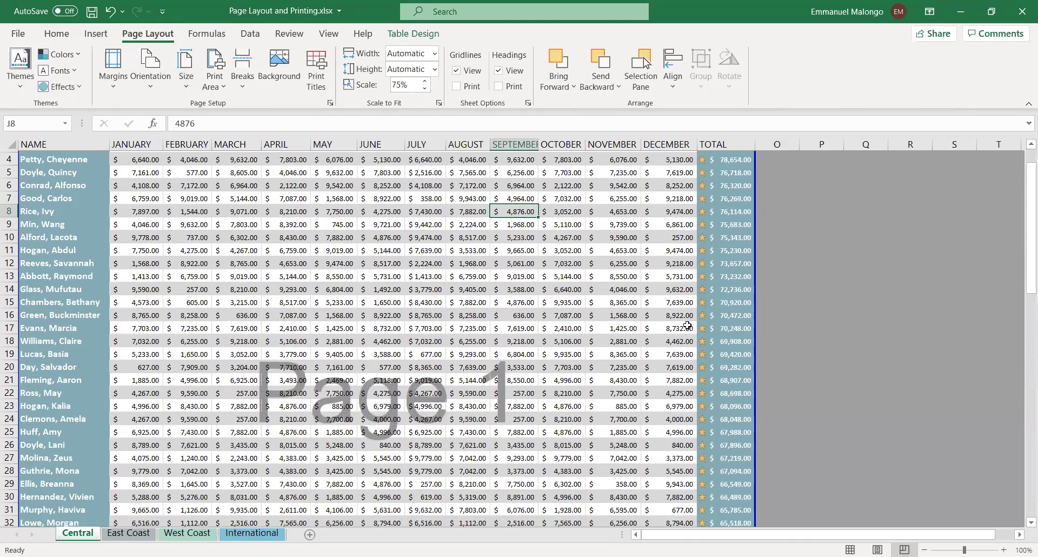
scroll(684, 339, "down", 4)
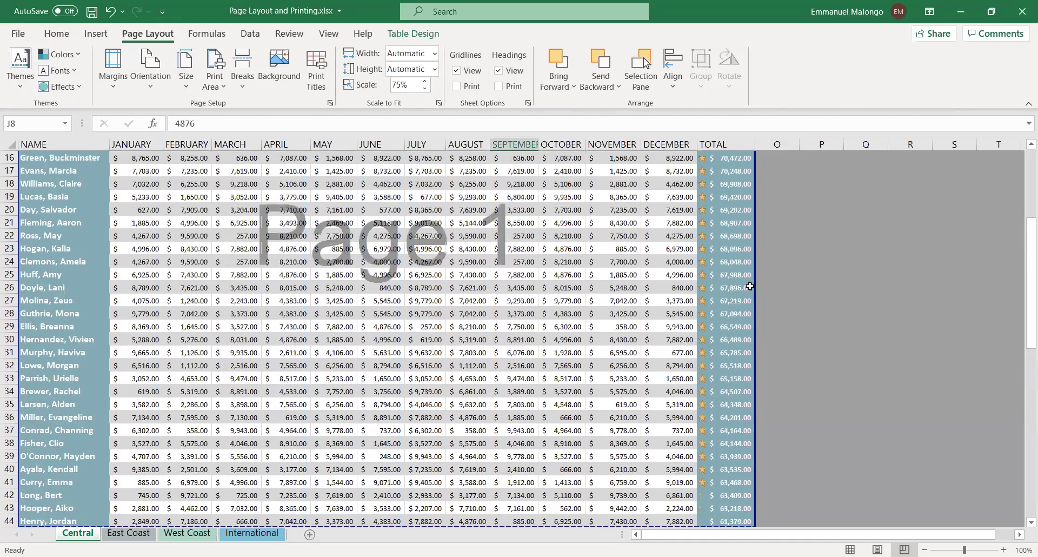
scroll(760, 273, "down", 8)
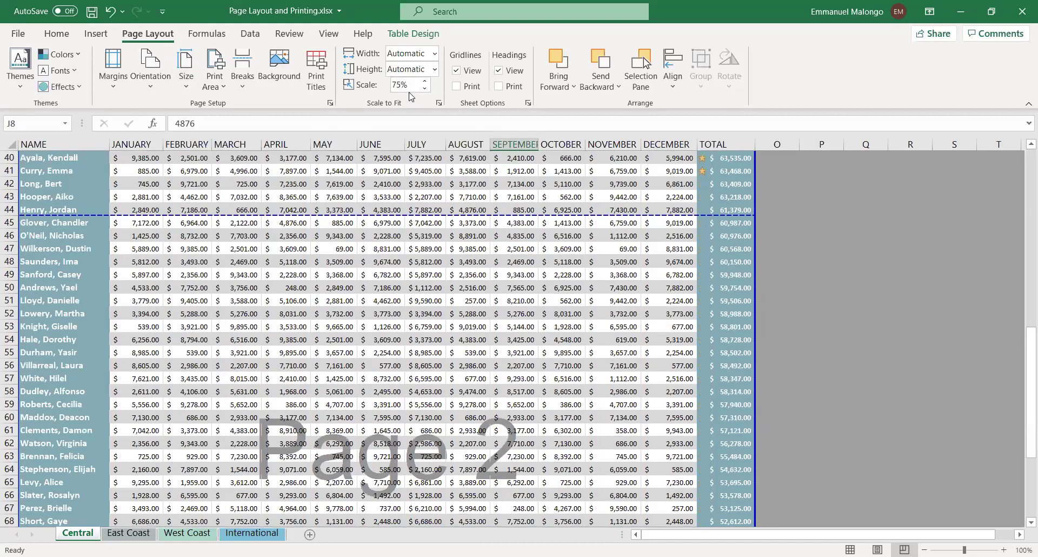
scroll(410, 96, "up", 9)
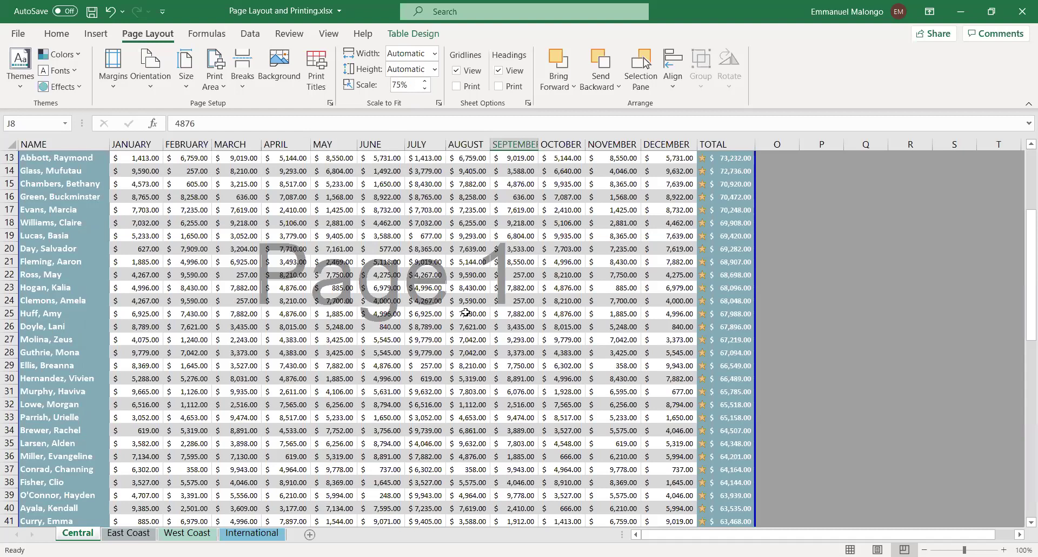
scroll(475, 299, "up", 4)
left_click(476, 300)
scroll(476, 359, "down", 2)
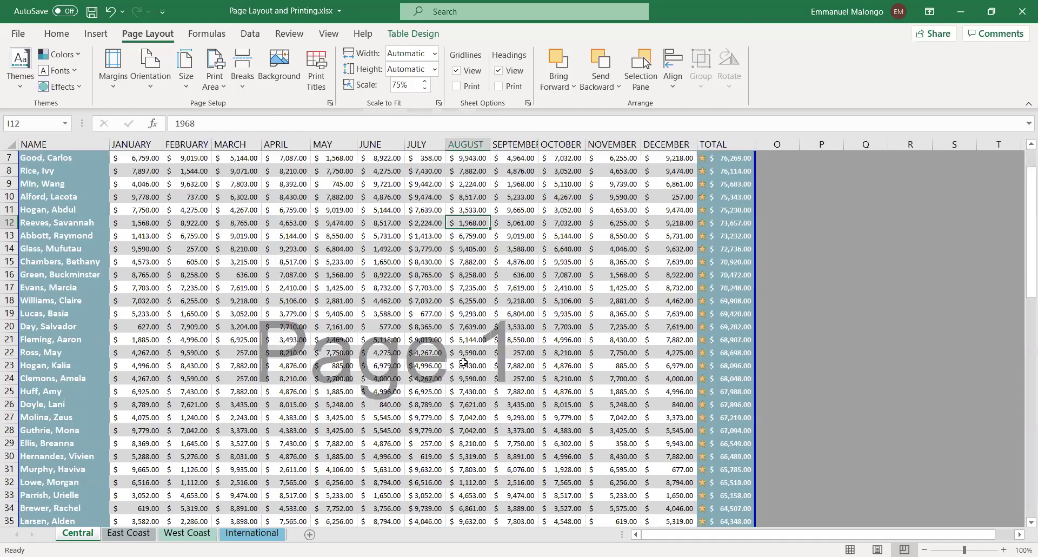
Review the Central sheet's division into pages and the available orientation and paper size options.
scroll(463, 362, "down", 4)
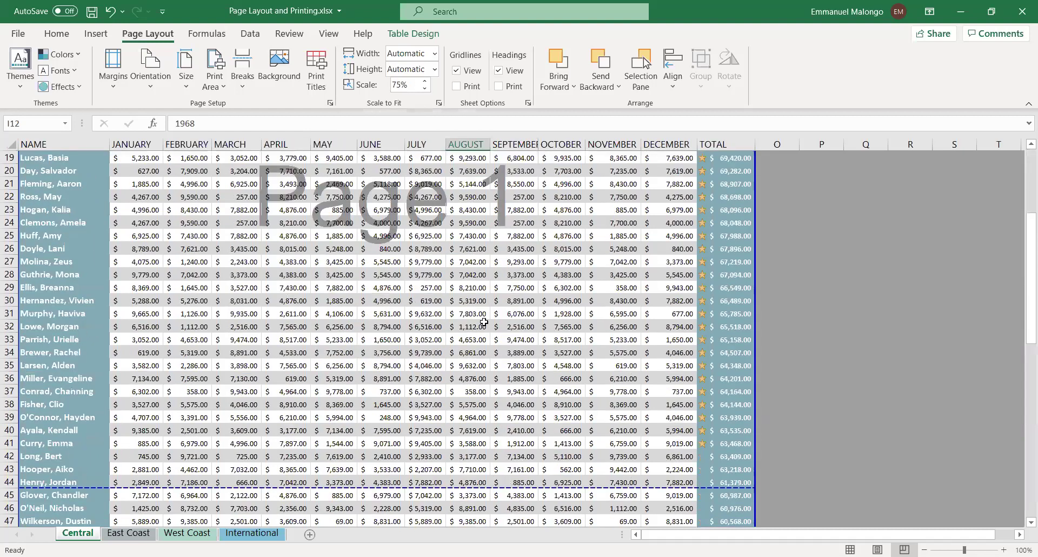
scroll(483, 322, "down", 9)
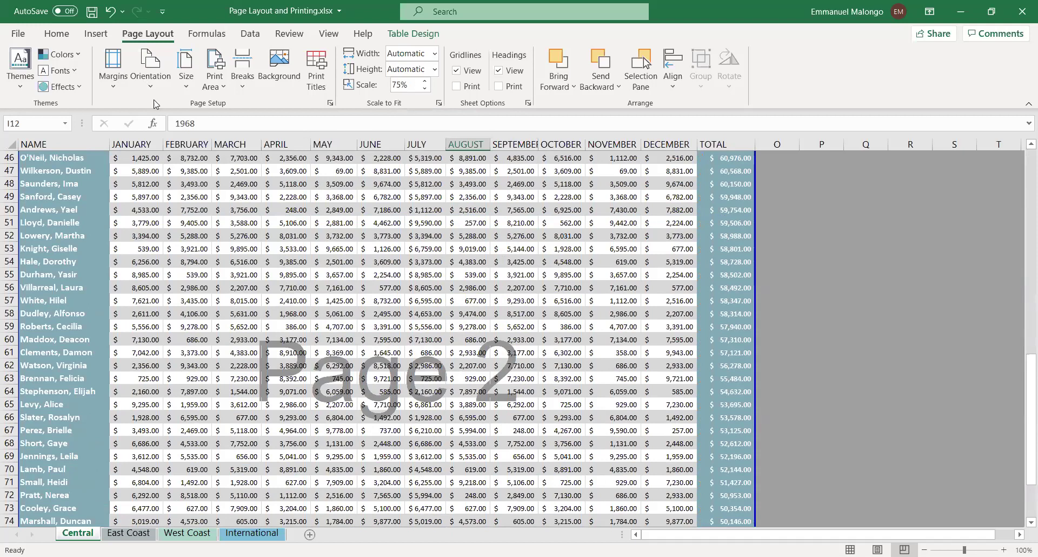
left_click(151, 81)
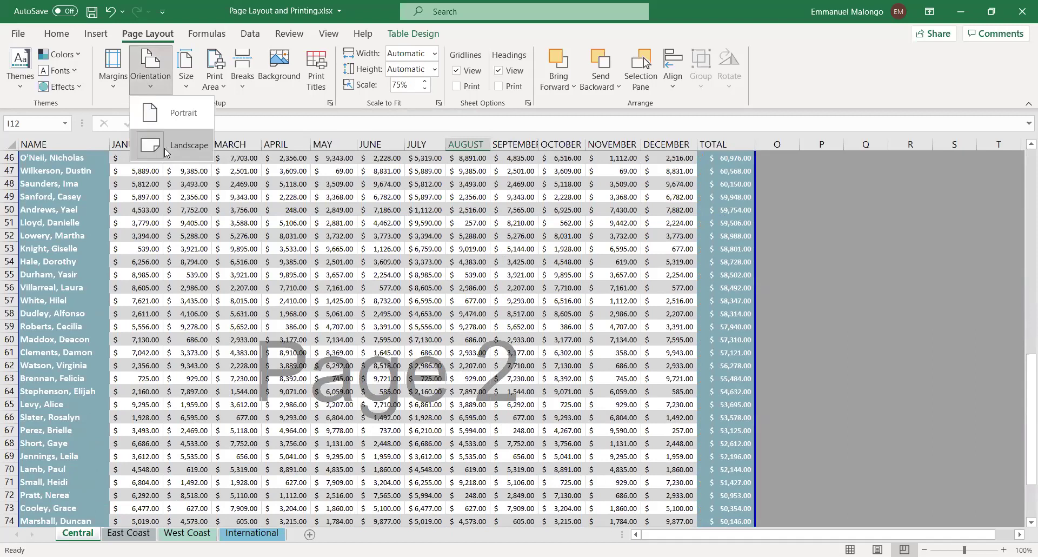
left_click(187, 81)
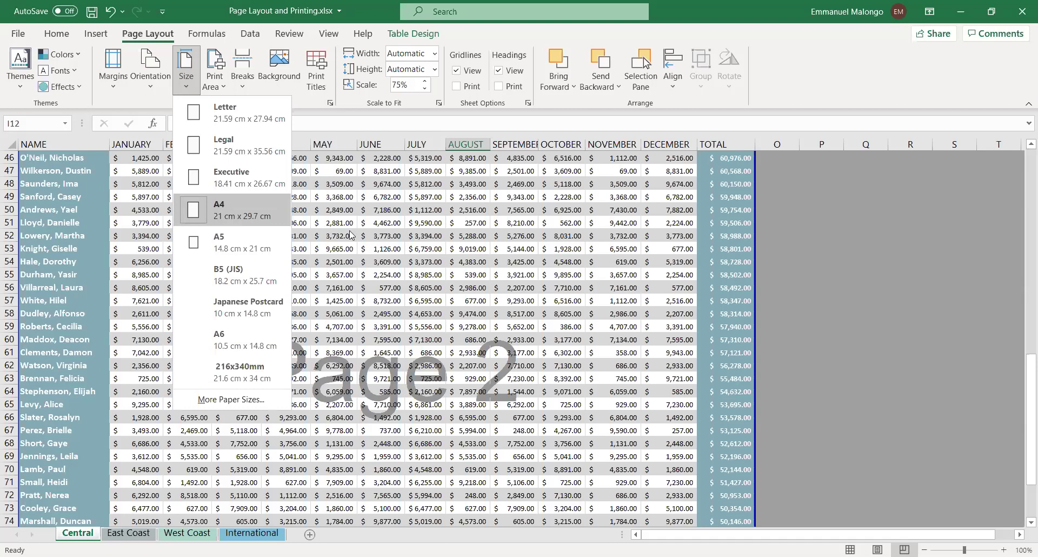
left_click(139, 30)
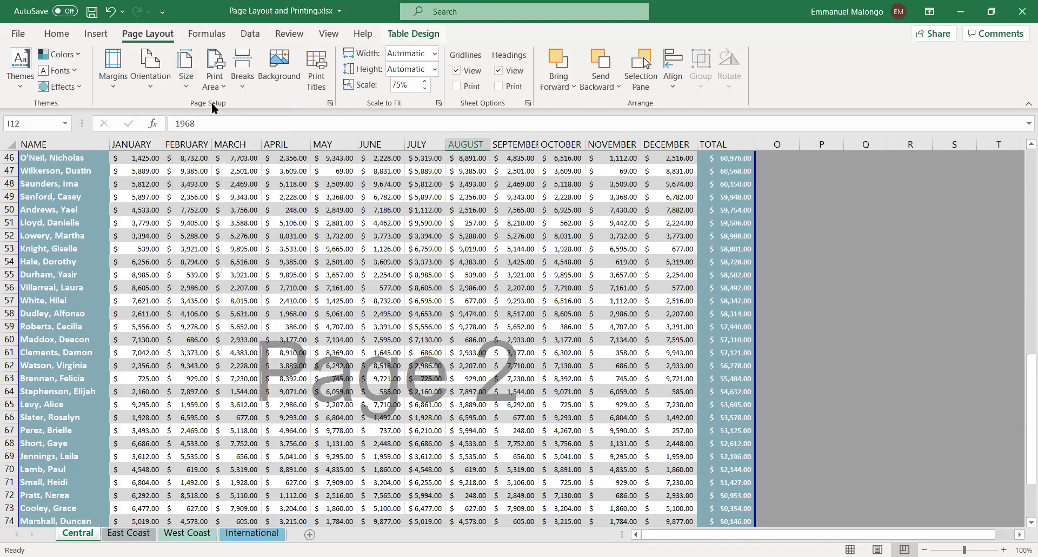
Return the Central sheet to Normal view and select the empty cell P51 beside the records.
left_click(330, 34)
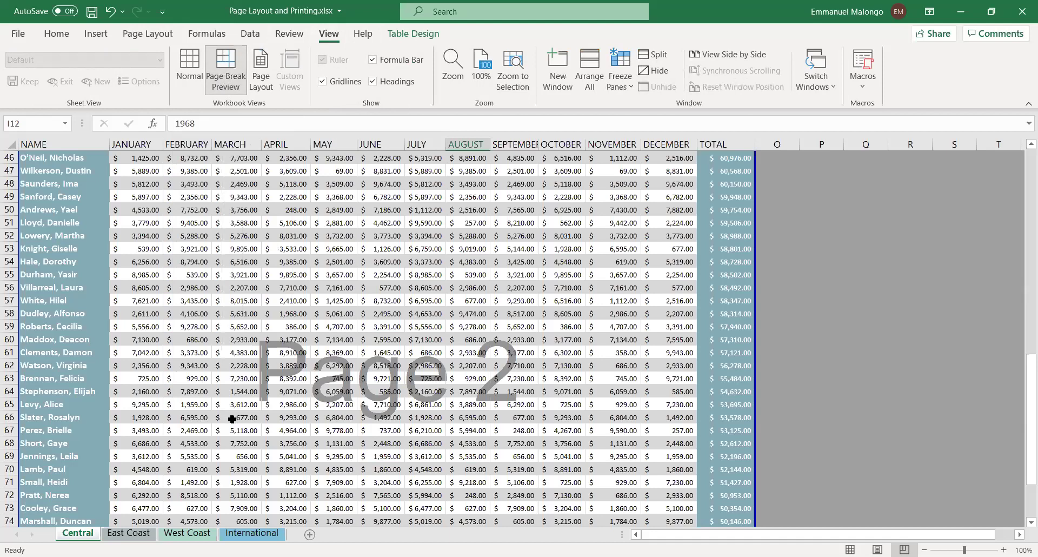
left_click(192, 67)
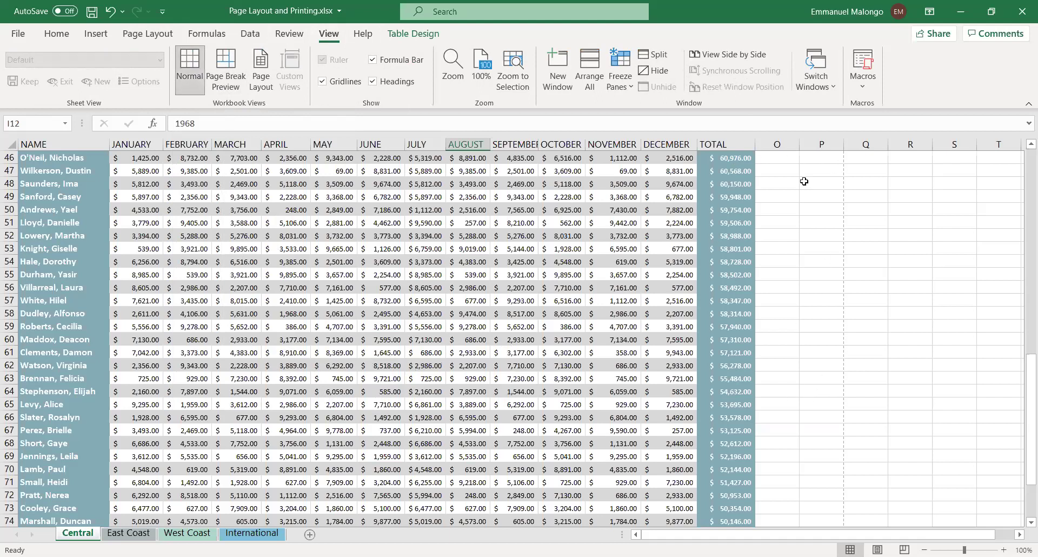
scroll(851, 255, "down", 1)
scroll(853, 260, "down", 1)
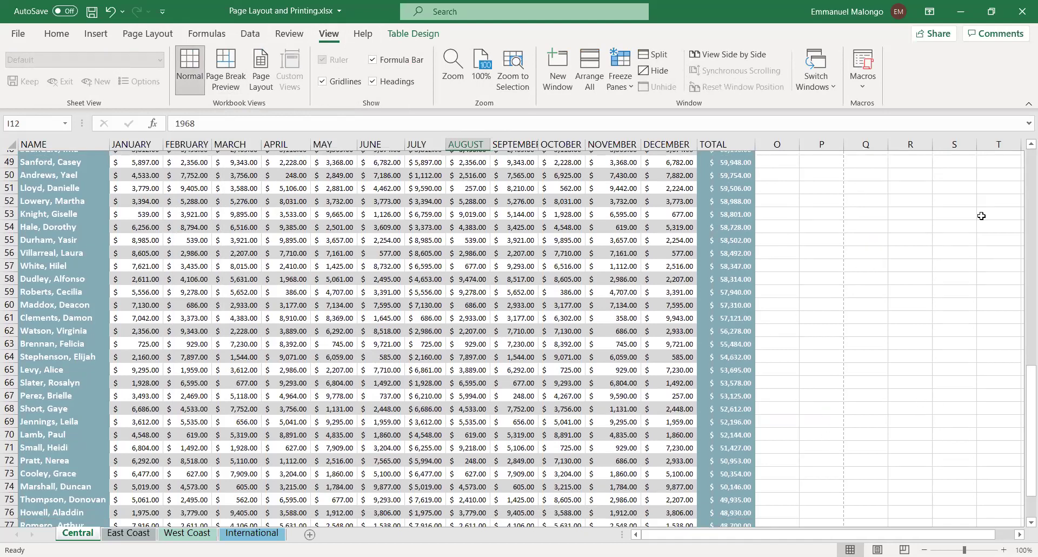
scroll(972, 216, "down", 1)
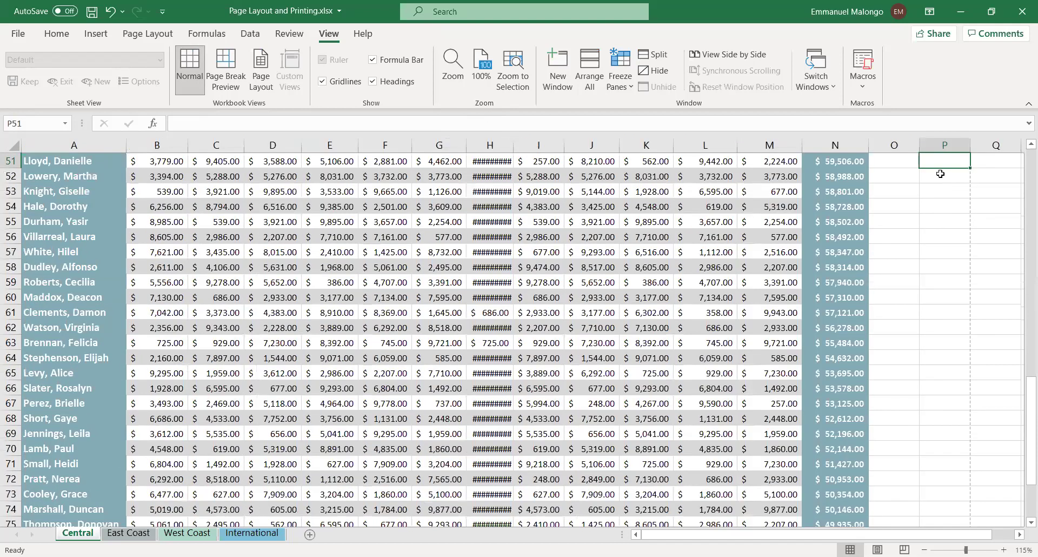
scroll(925, 188, "up", 1)
left_click(943, 162)
Preview the Central sheet's printout and return to the worksheet.
key("alt+f")
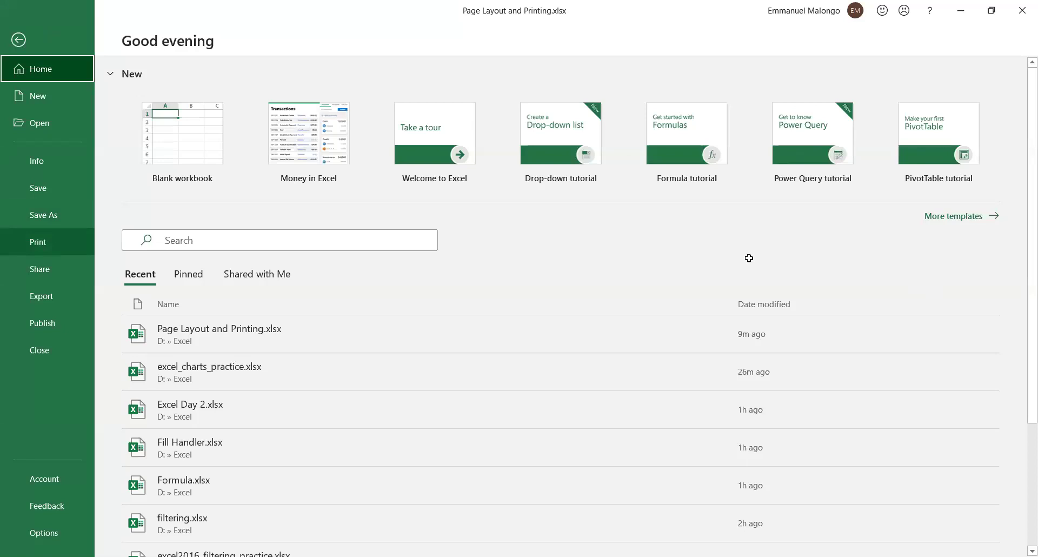
key("ctrl+p")
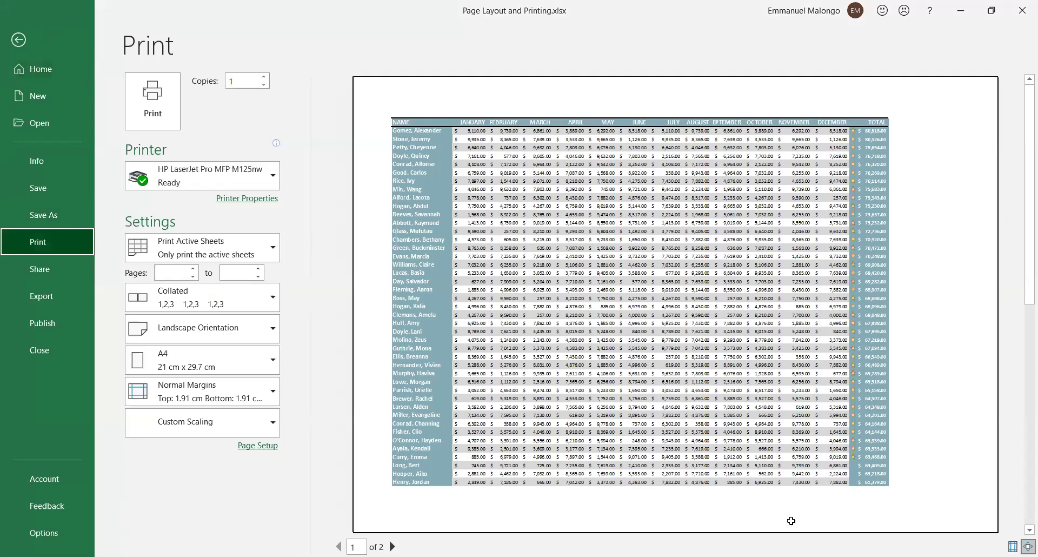
key("Escape")
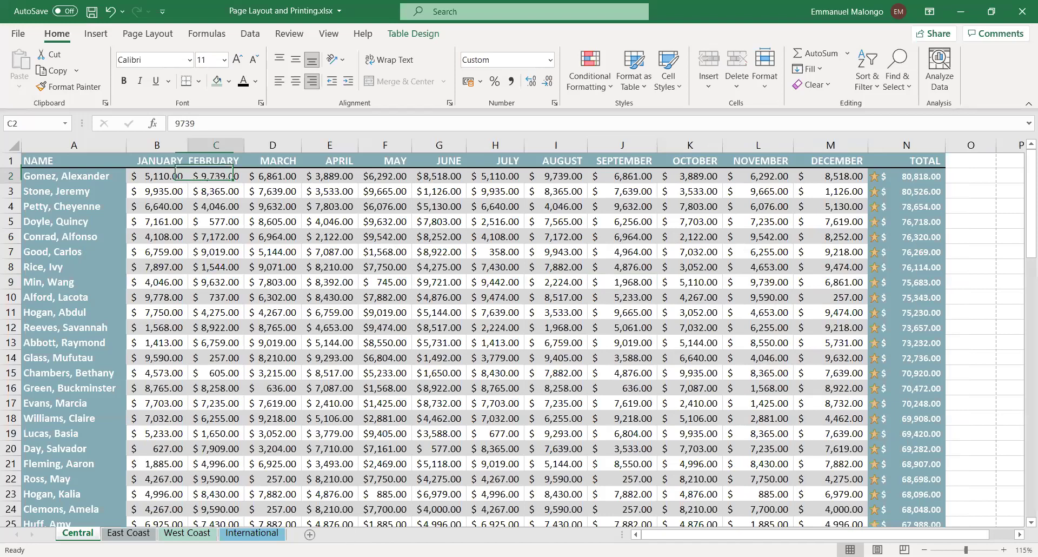
Reopen the print preview, review the choices of what to print, and select printing only the active sheets.
key("ctrl+p")
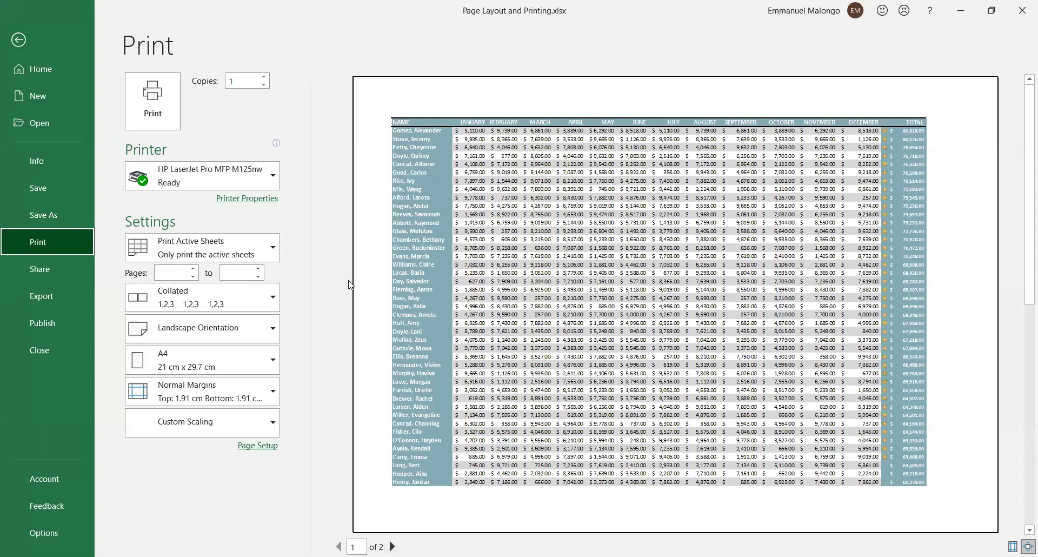
left_click(274, 175)
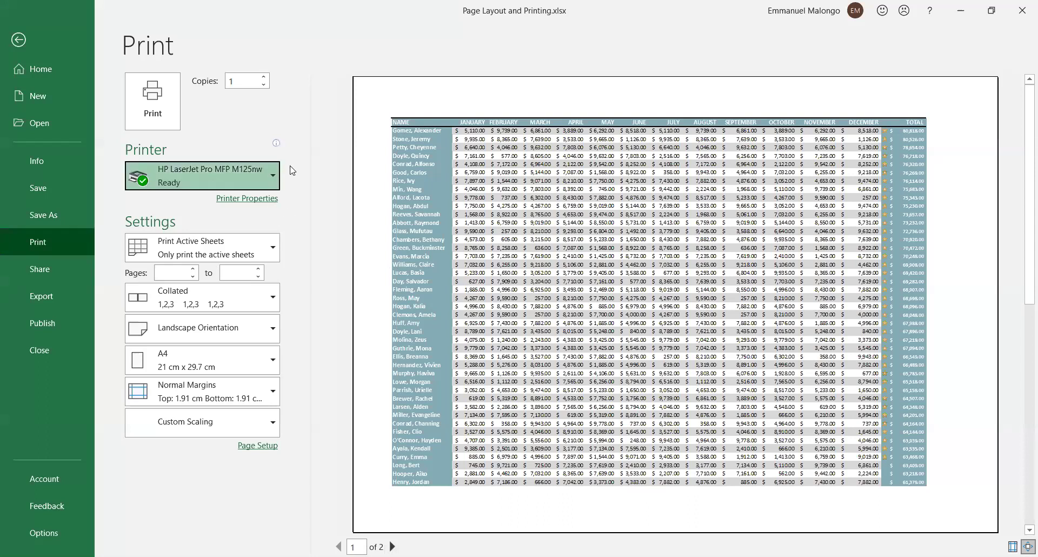
left_click(275, 241)
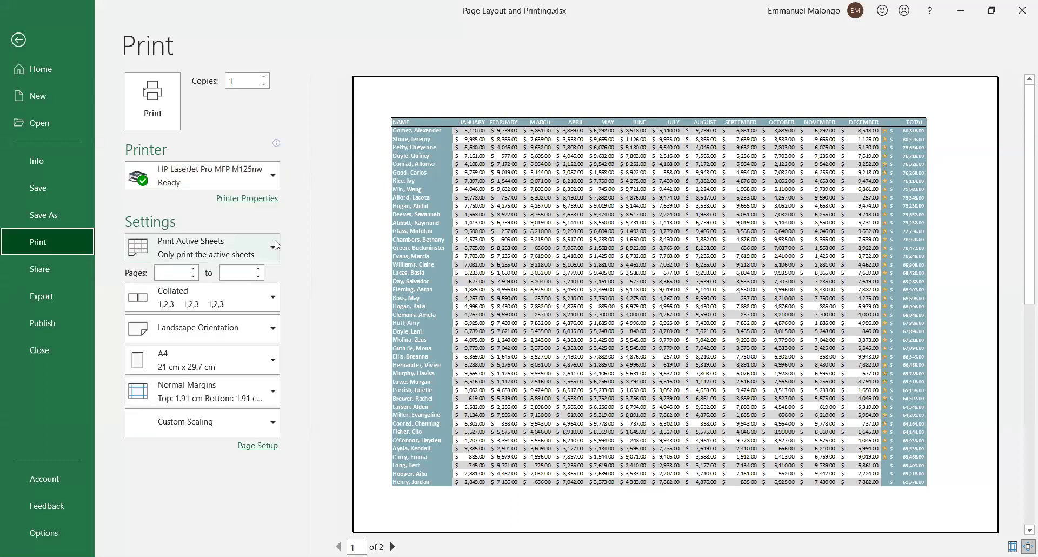
left_click(275, 245)
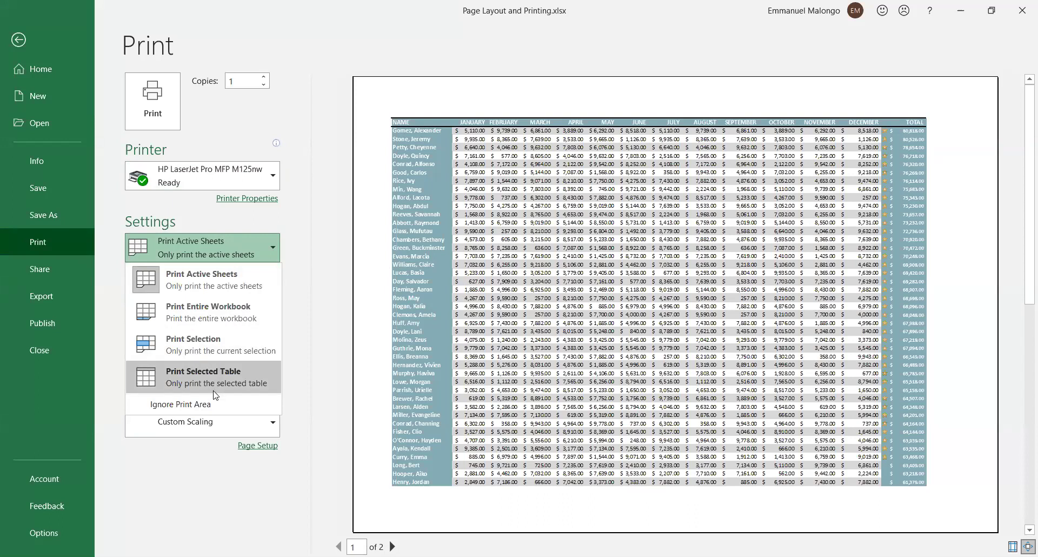
key("Up")
key("Up")
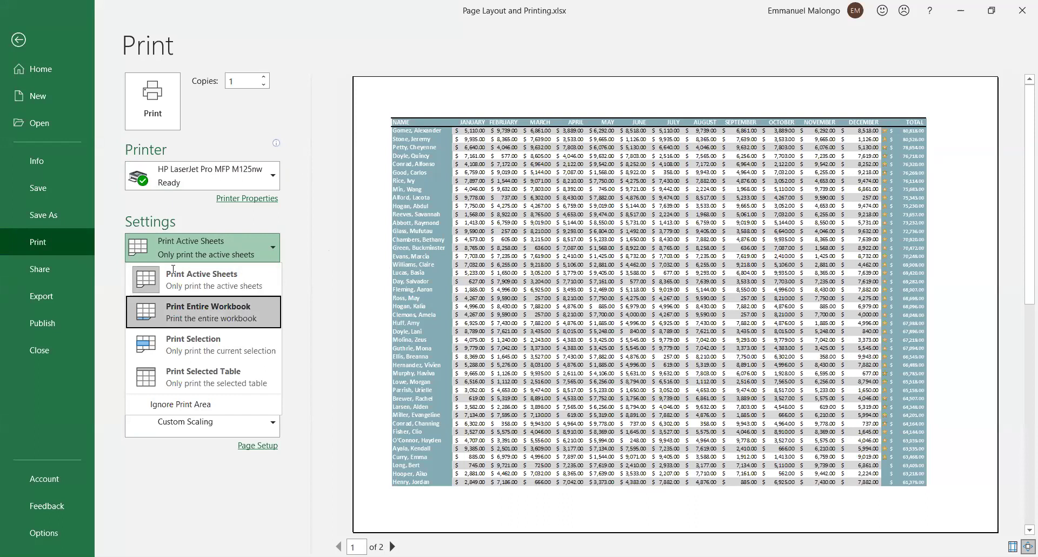
left_click(170, 274)
Limit the print range to pages 1 to 1.
left_click(173, 271)
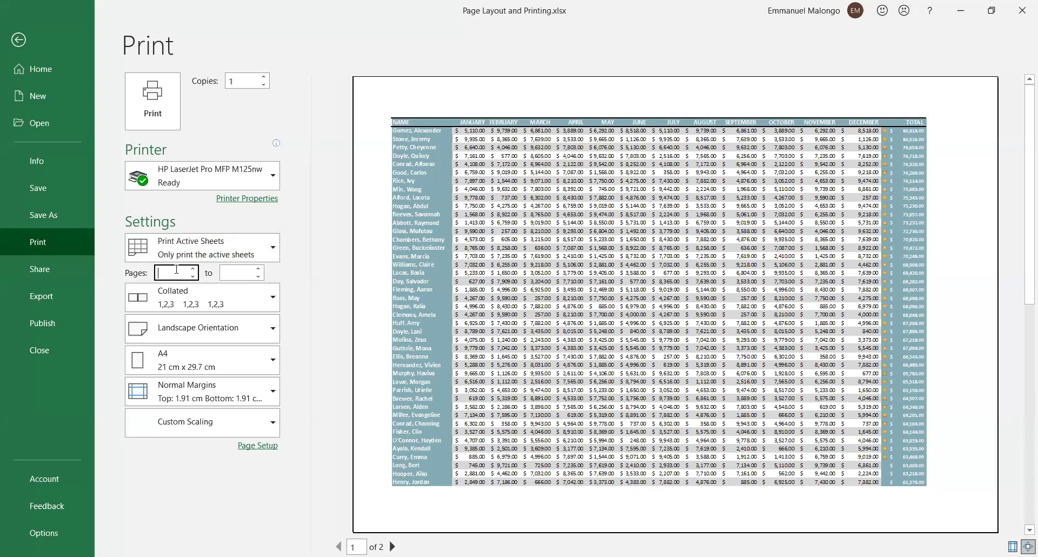
type("1")
left_click(231, 272)
type("1")
left_click(305, 275)
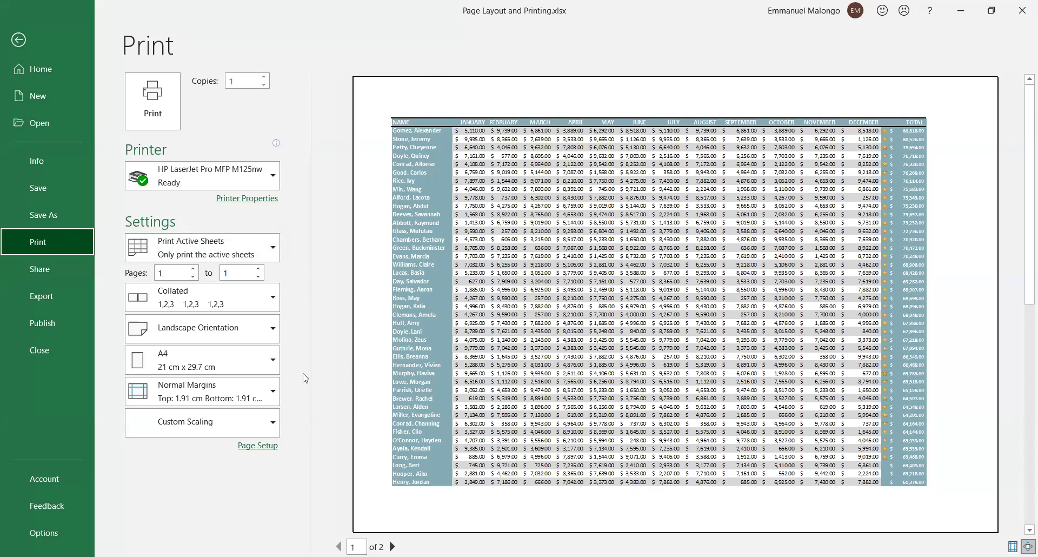
Apply custom page margins with a 1.9 cm top margin and reduced left and right margins.
left_click(268, 331)
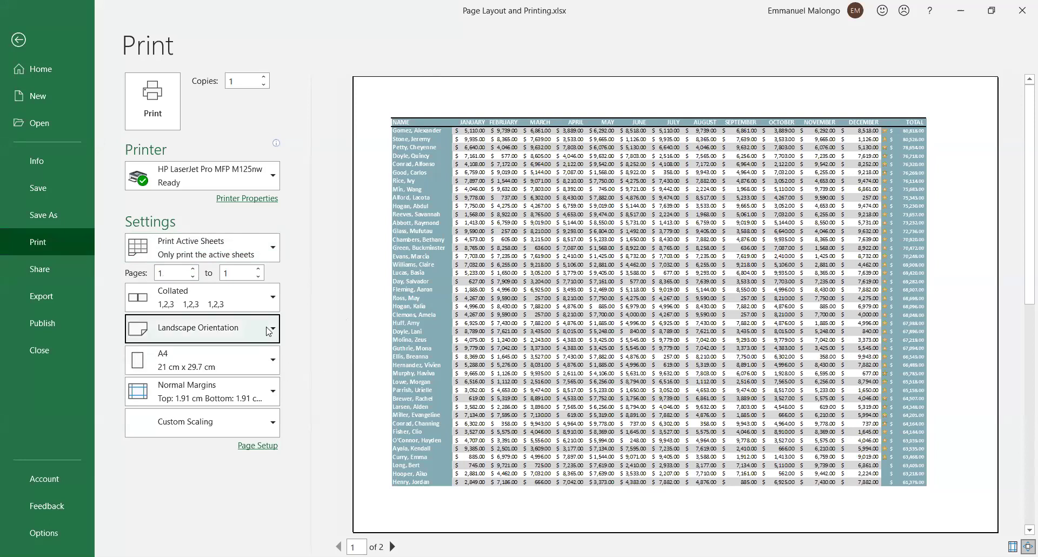
left_click(254, 361)
left_click(275, 397)
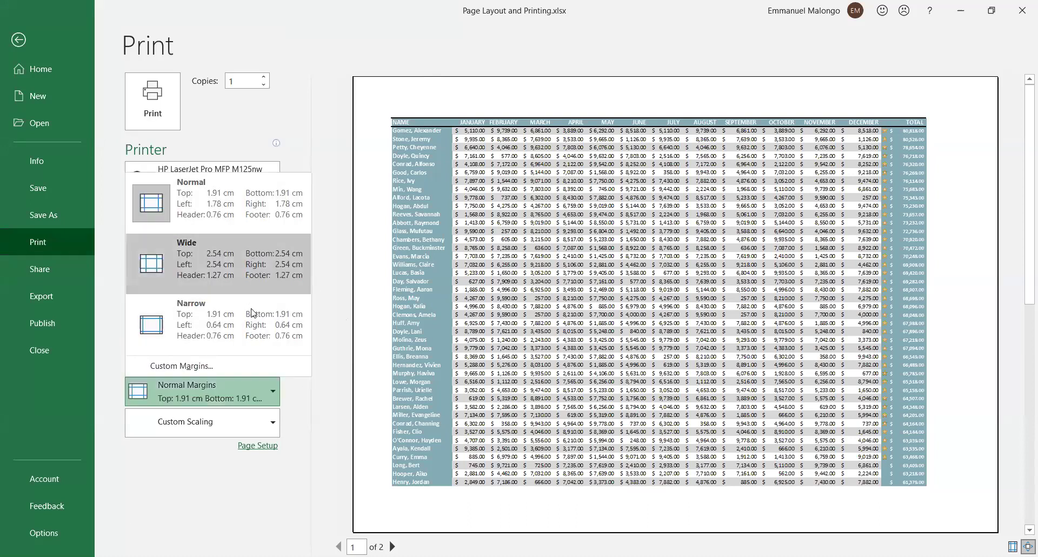
left_click(201, 365)
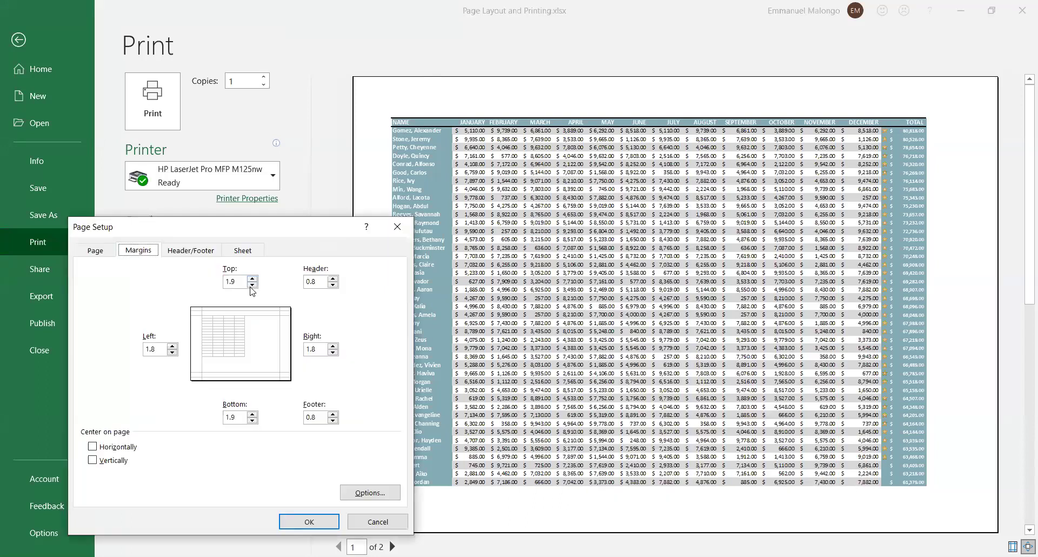
left_click(252, 285)
left_click(252, 284)
left_click(252, 278)
left_click(172, 352)
left_click(332, 352)
left_click(317, 520)
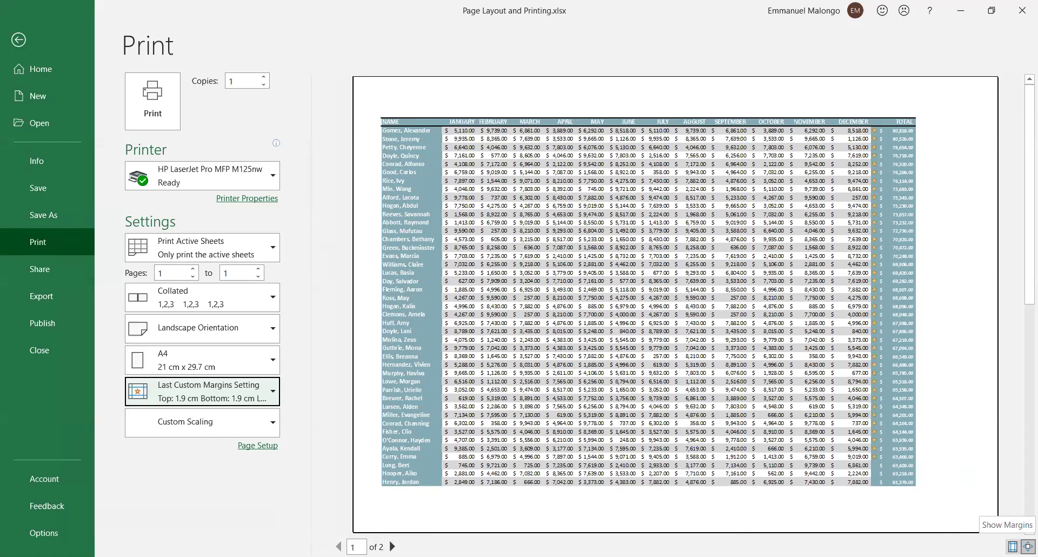
Show the margin guides in the print preview, move the side margins inward and reduce the bottom margin to about 1.45 cm.
left_click(1027, 546)
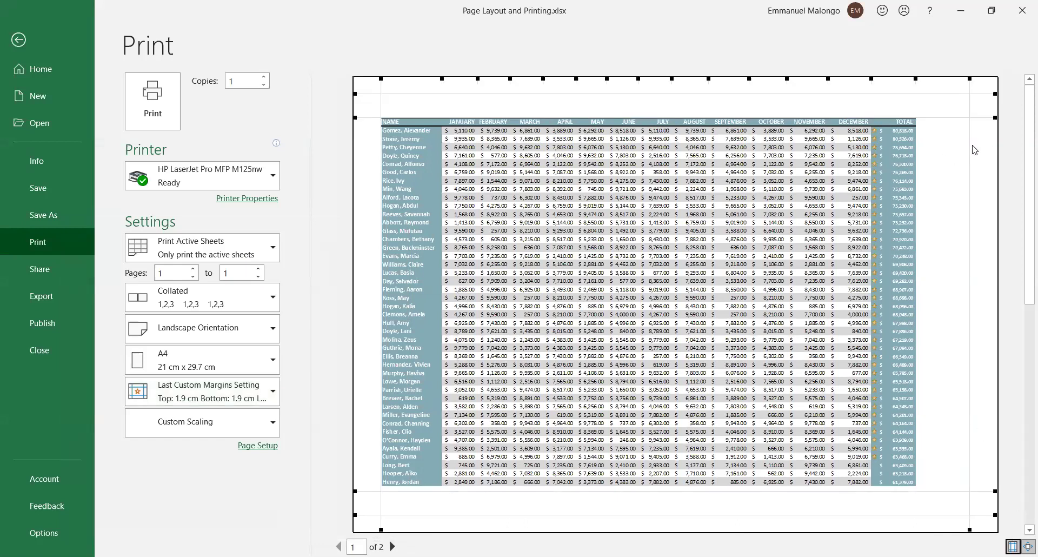
left_click_drag(967, 144, 916, 150)
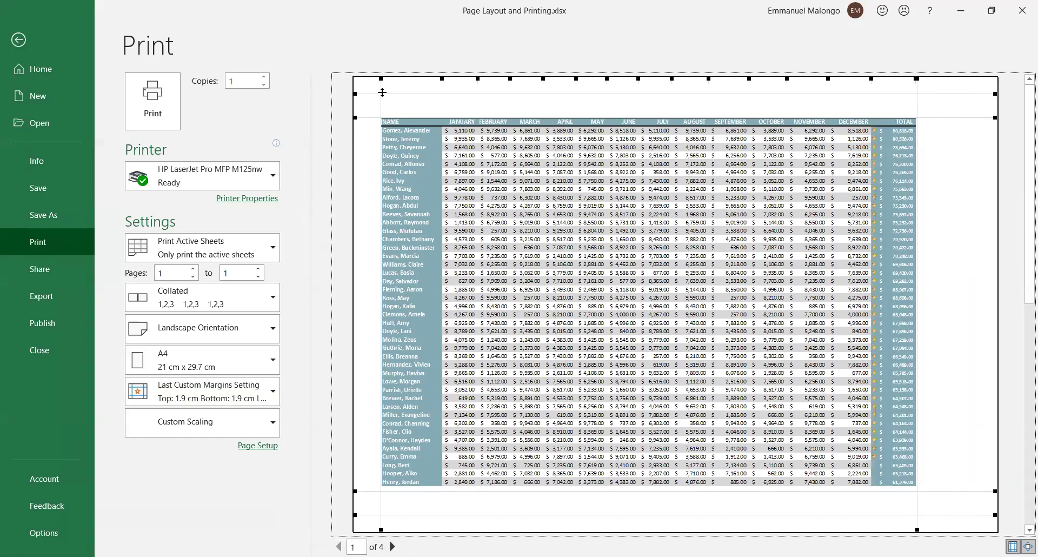
left_click_drag(381, 107, 420, 104)
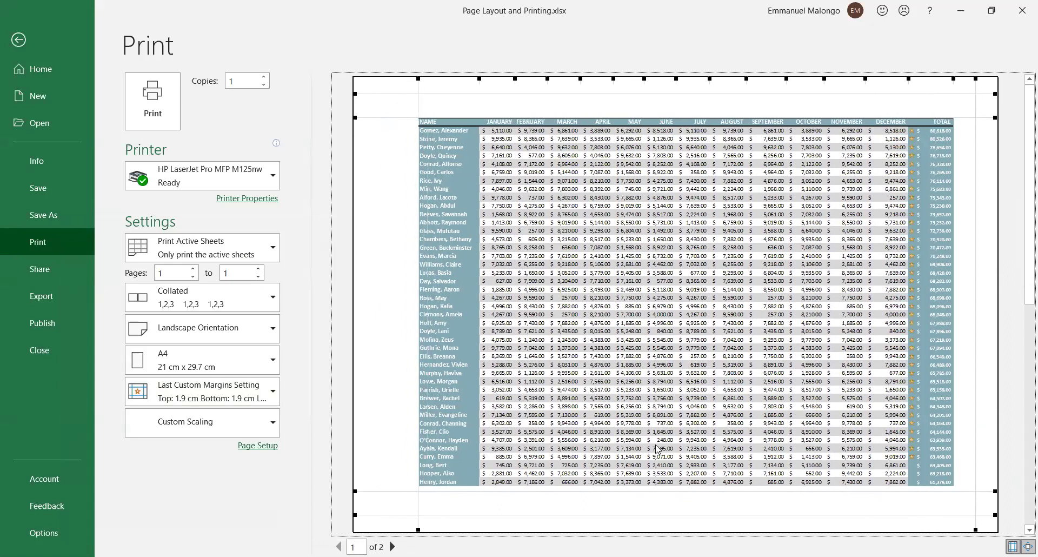
left_click_drag(662, 491, 662, 501)
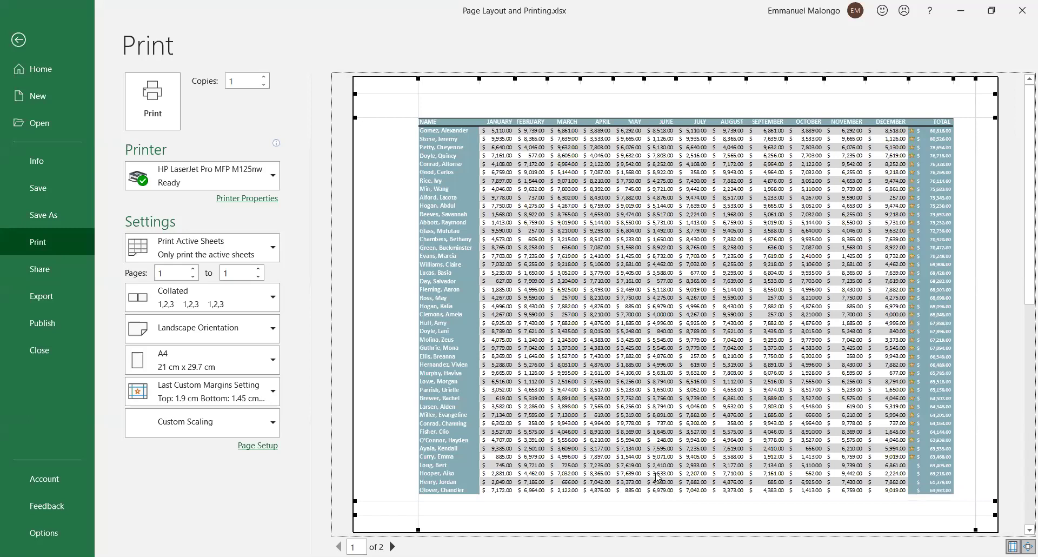
Hide the margin guides in the print preview and return to the worksheet.
left_click(1012, 546)
left_click(1012, 547)
left_click(1012, 546)
left_click(1012, 546)
left_click(1012, 547)
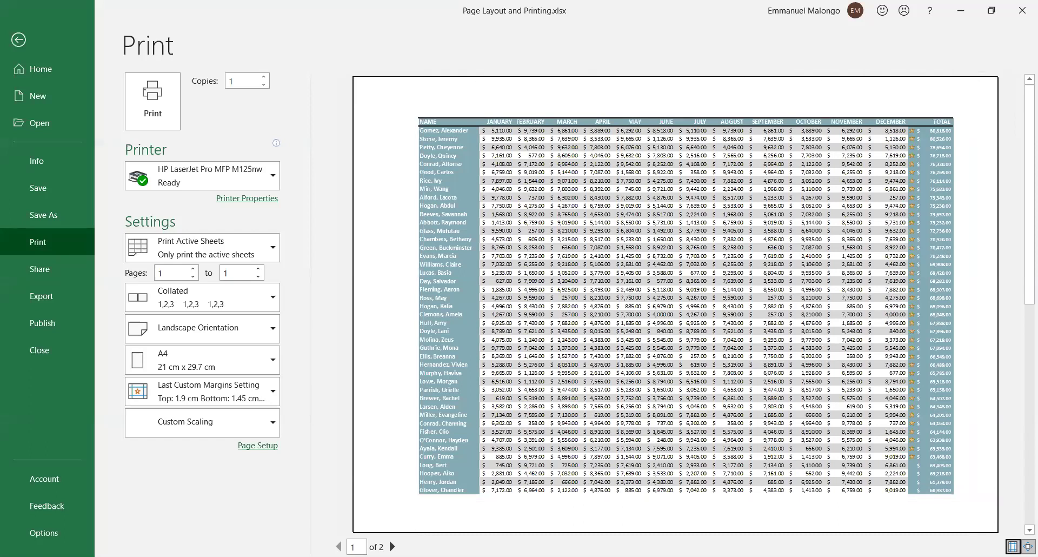
left_click(34, 41)
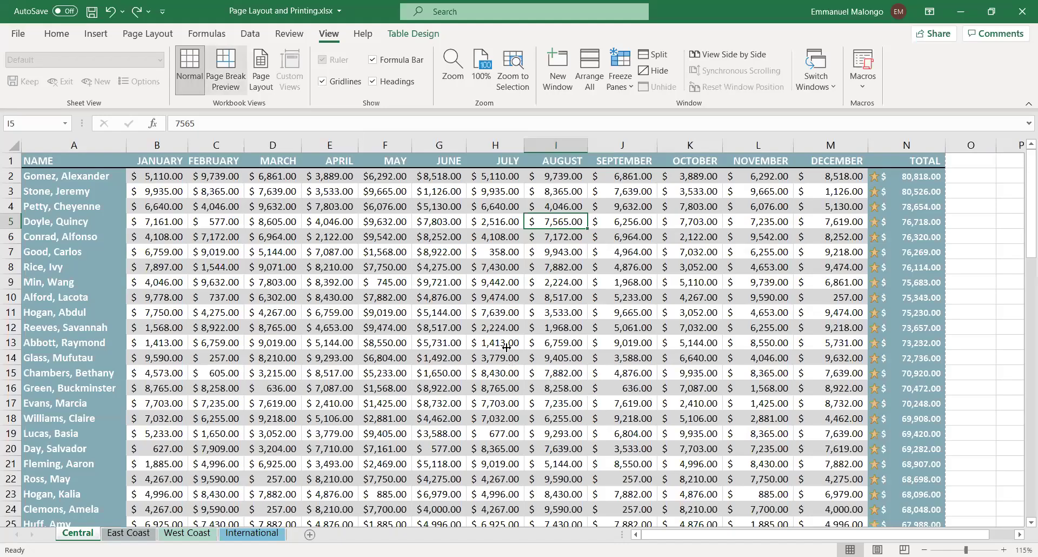
Switch the Central sheet to Page Break Preview and check where the pages divide and the records end.
key("alt+w")
key("i")
scroll(506, 355, "down", 20)
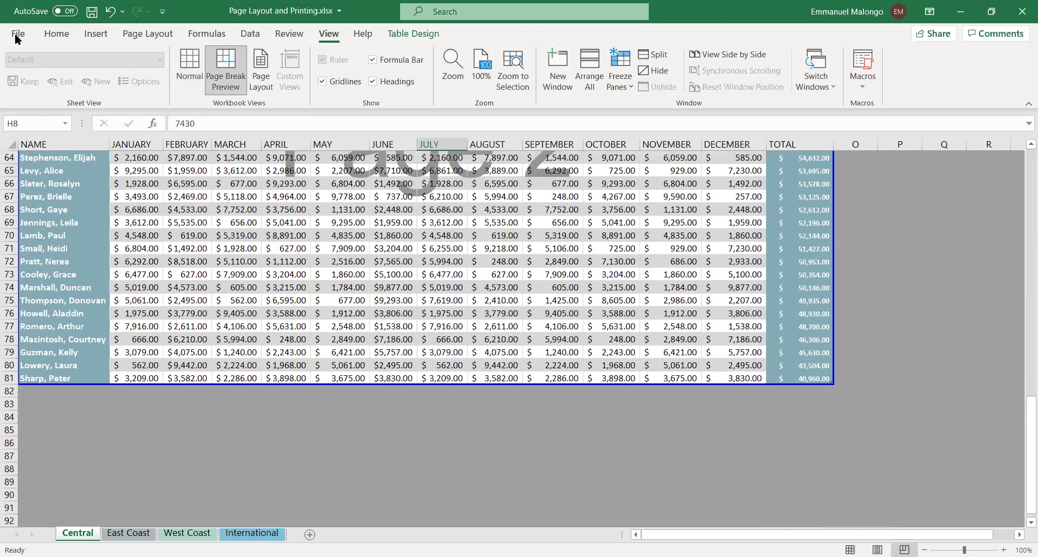
scroll(16, 38, "up", 8)
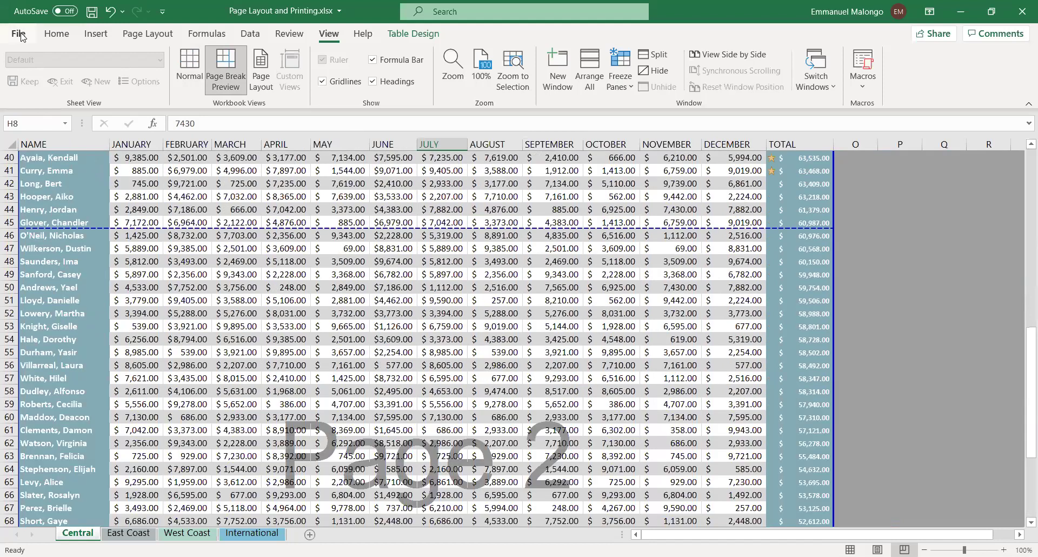
Preview page 2 of the Central sheet's printout and go back to the first page's rows in the worksheet.
left_click(154, 34)
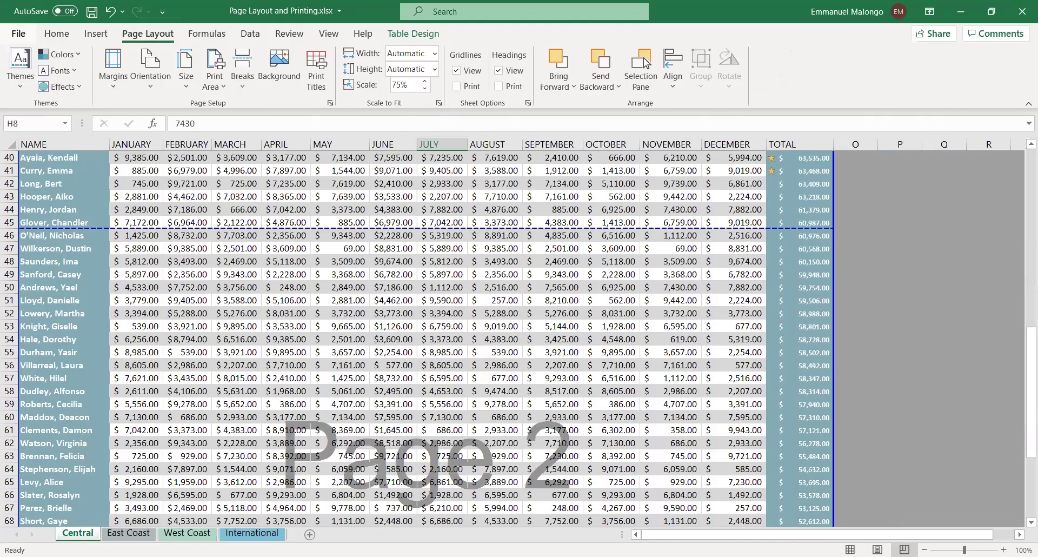
key("ctrl+p")
scroll(455, 214, "down", 1)
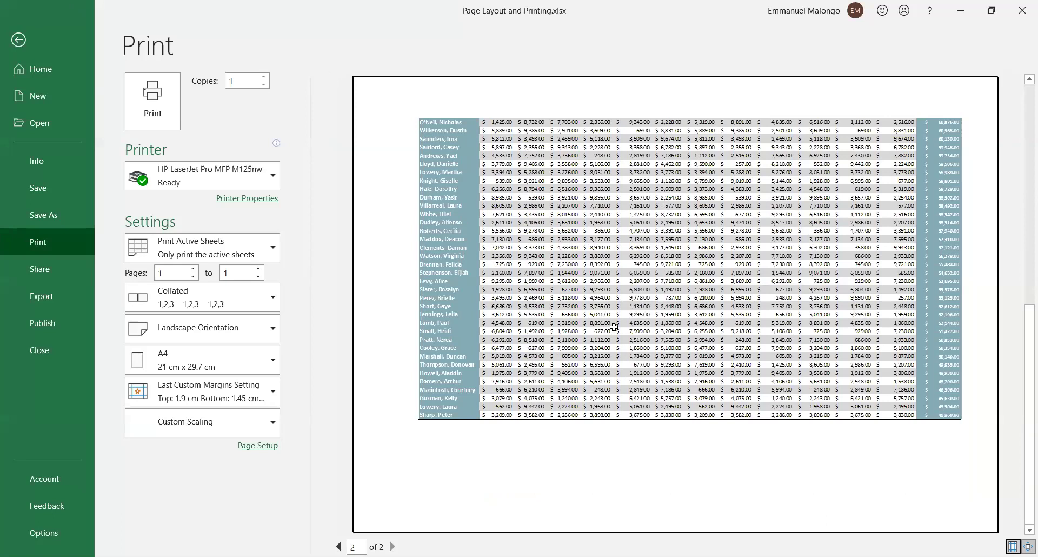
key("Escape")
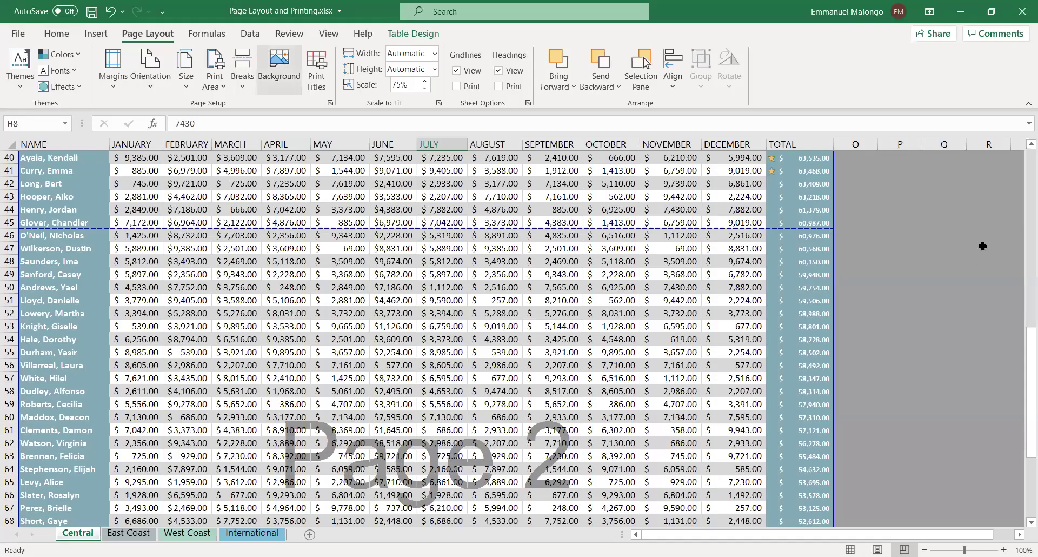
scroll(306, 222, "up", 9)
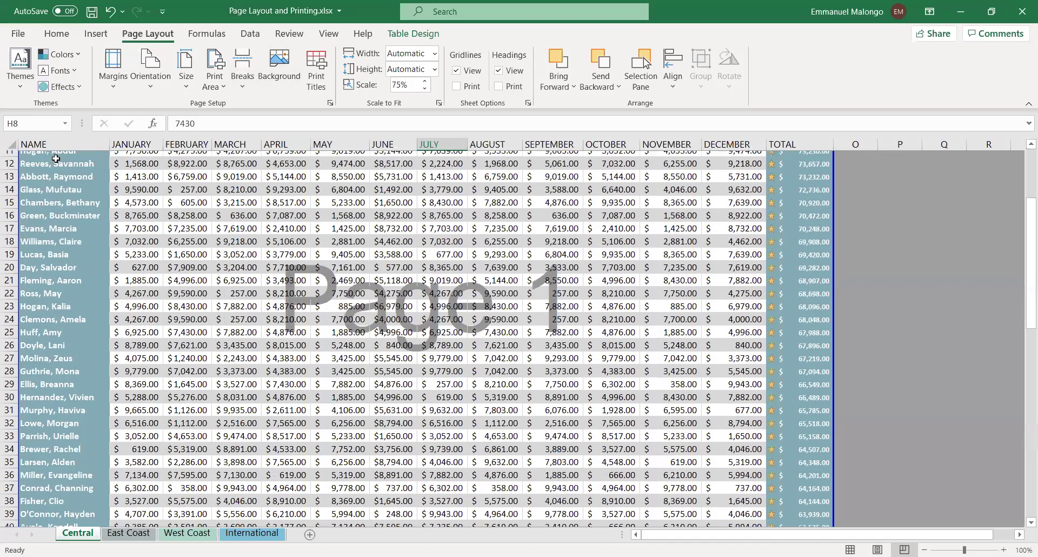
Set row 1 of the Central sheet ($1:$1) to repeat at the top of every printed page.
scroll(162, 151, "up", 4)
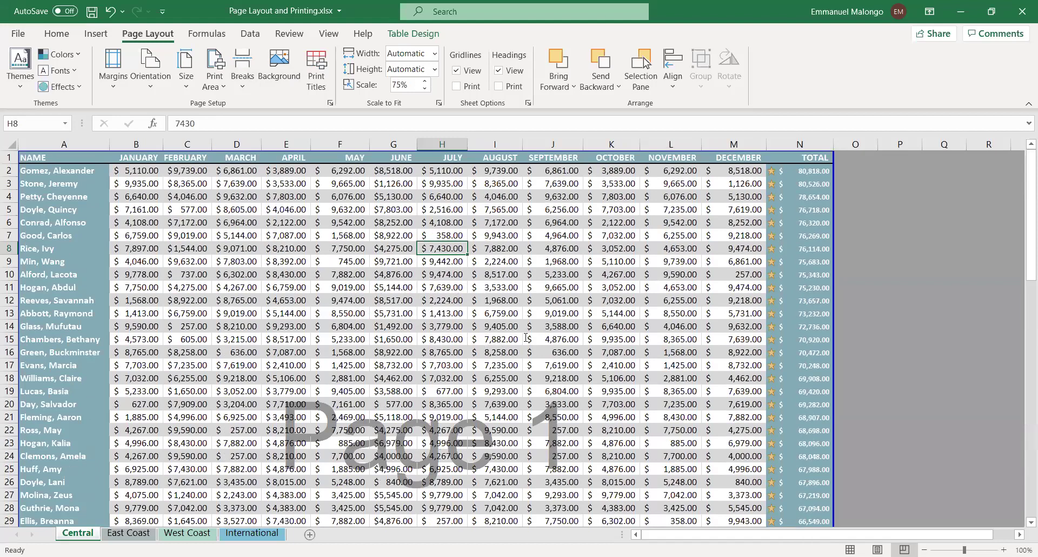
key("alt+p")
key("i")
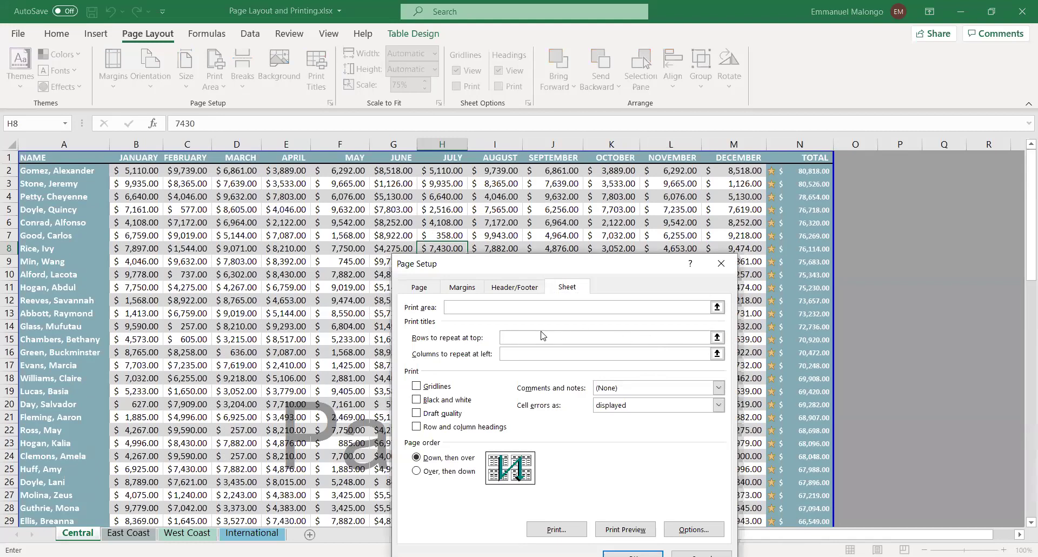
left_click(717, 337)
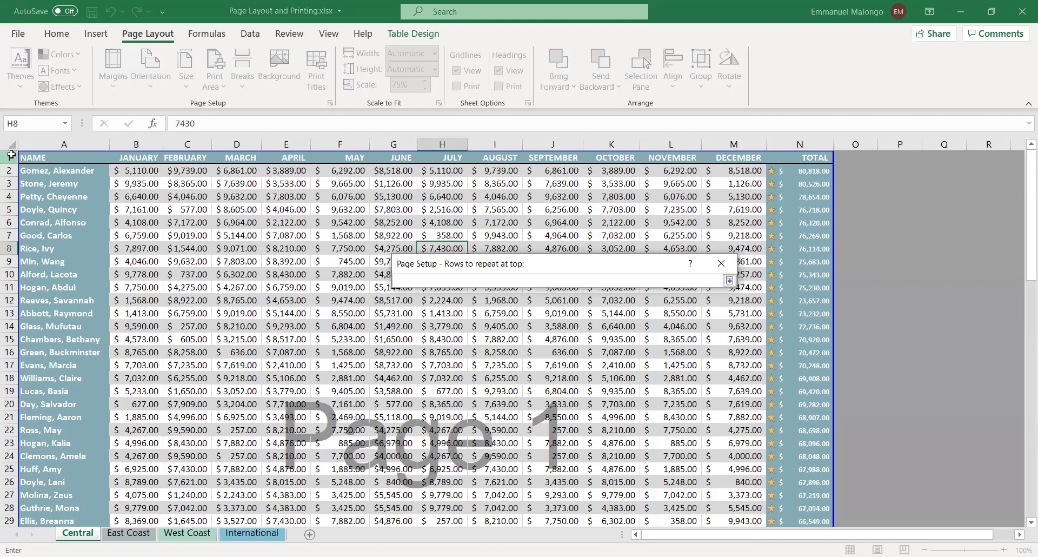
left_click(9, 157)
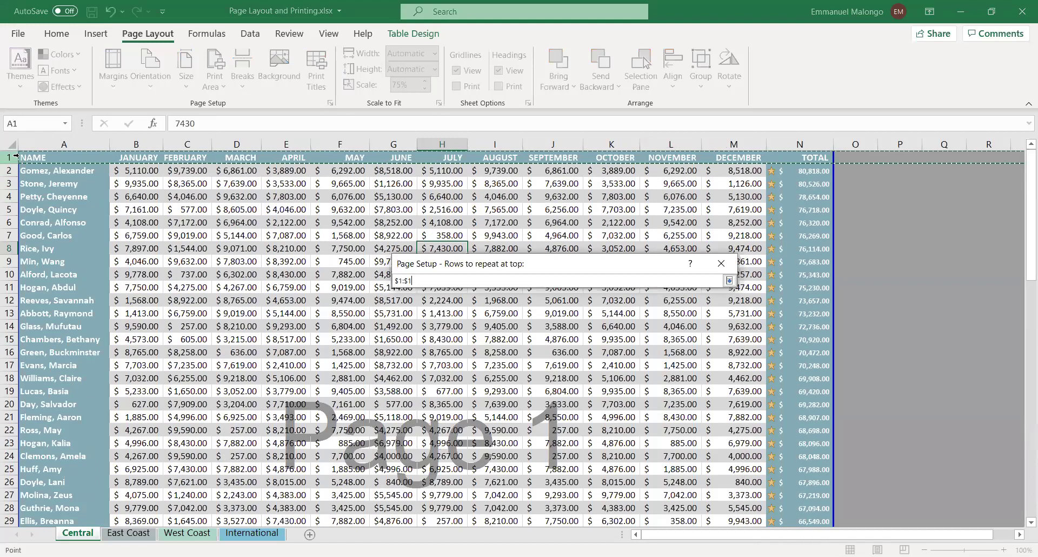
left_click(728, 280)
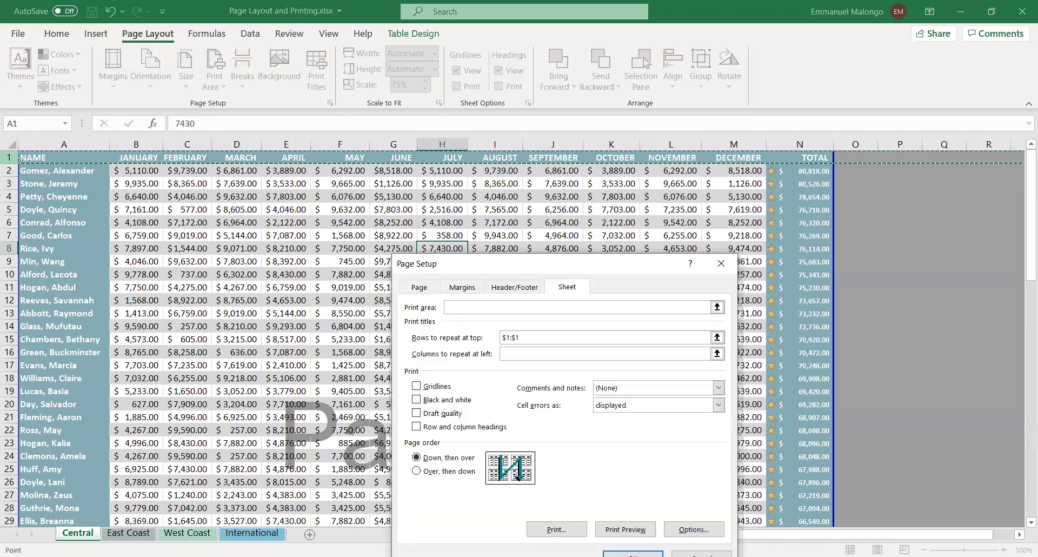
left_click(896, 192)
key("Return")
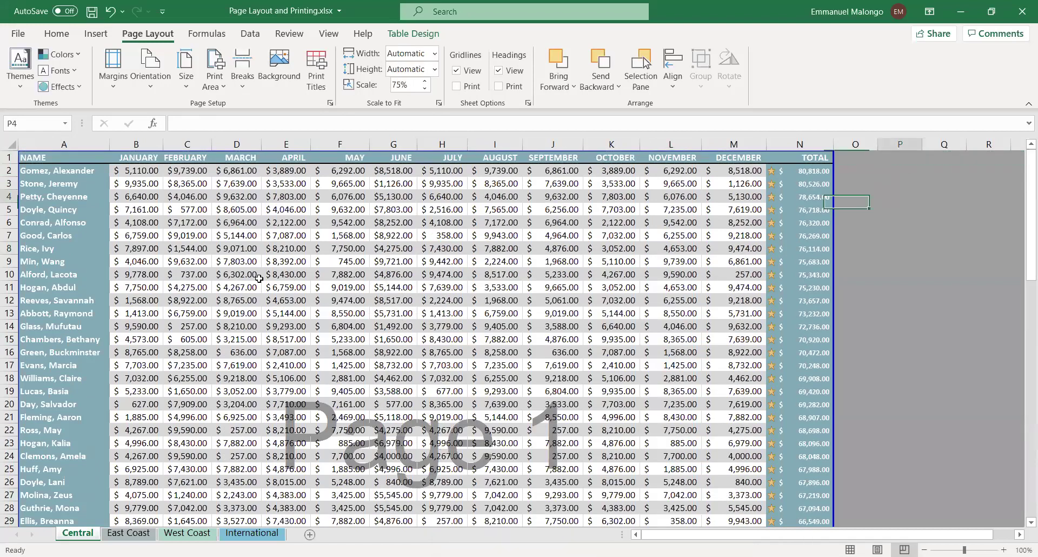
Preview both pages of the Central sheet's printout to check the header row on each page.
left_click(18, 33)
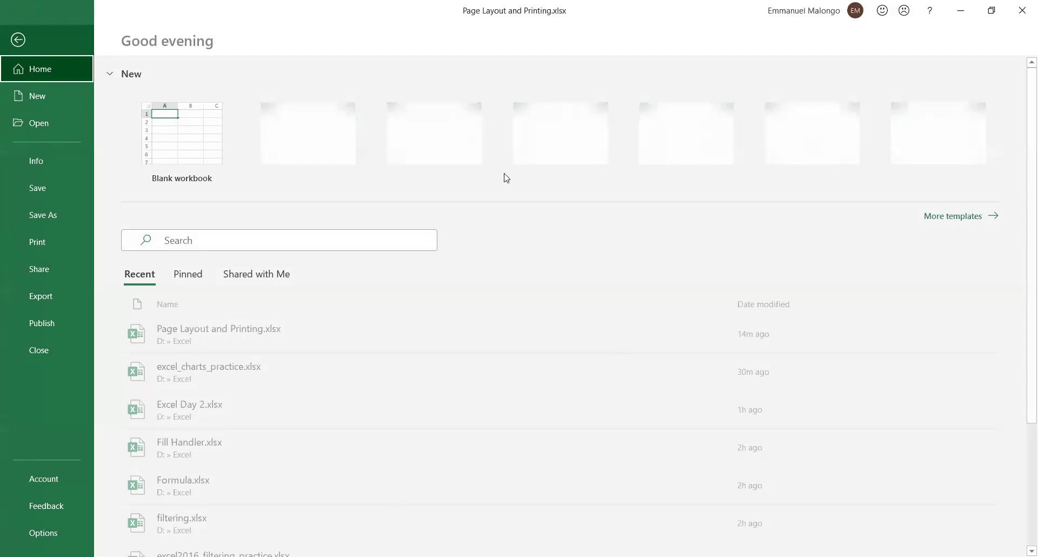
key("ctrl+p")
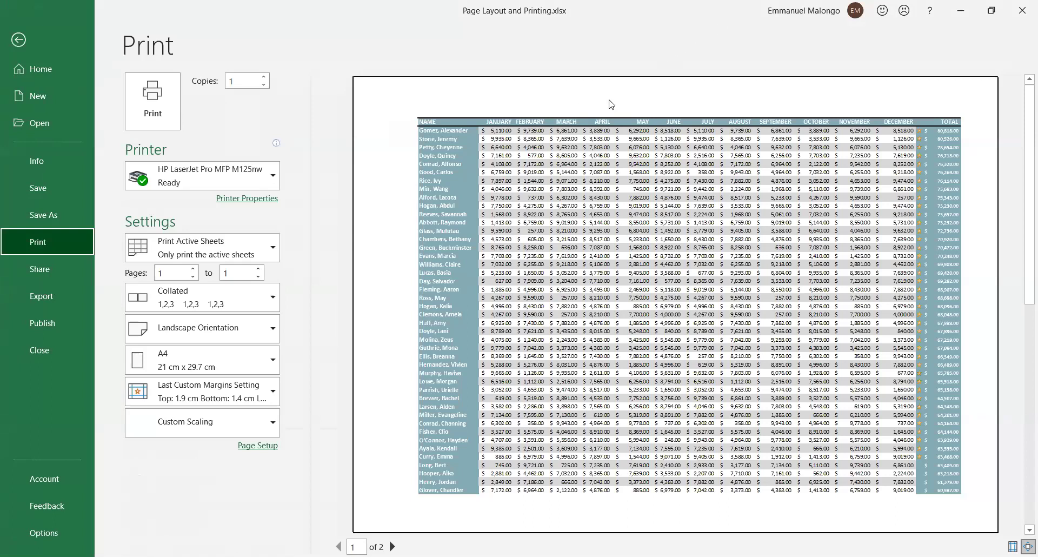
scroll(39, 25, "down", 1)
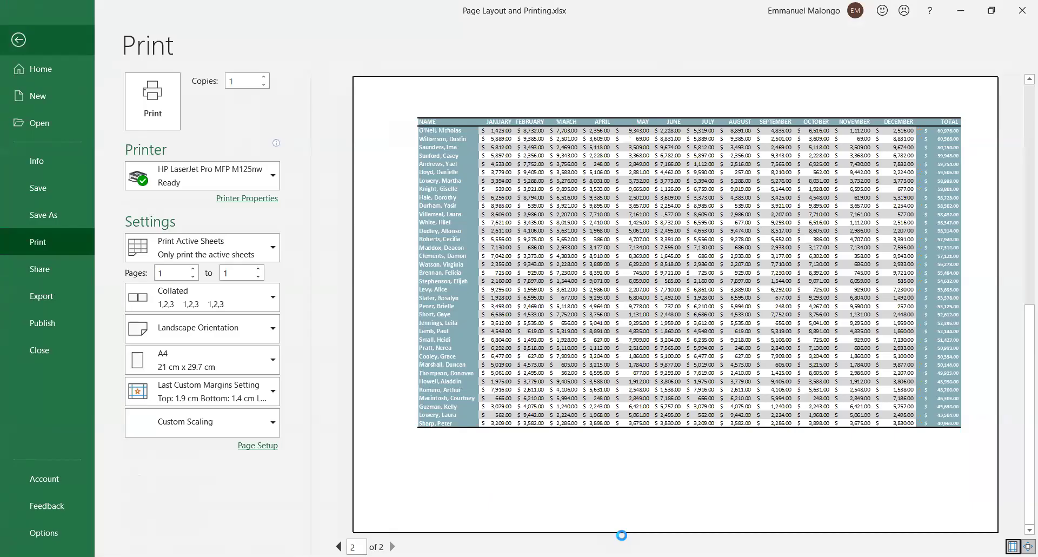
key("Escape")
left_click(17, 37)
left_click(53, 242)
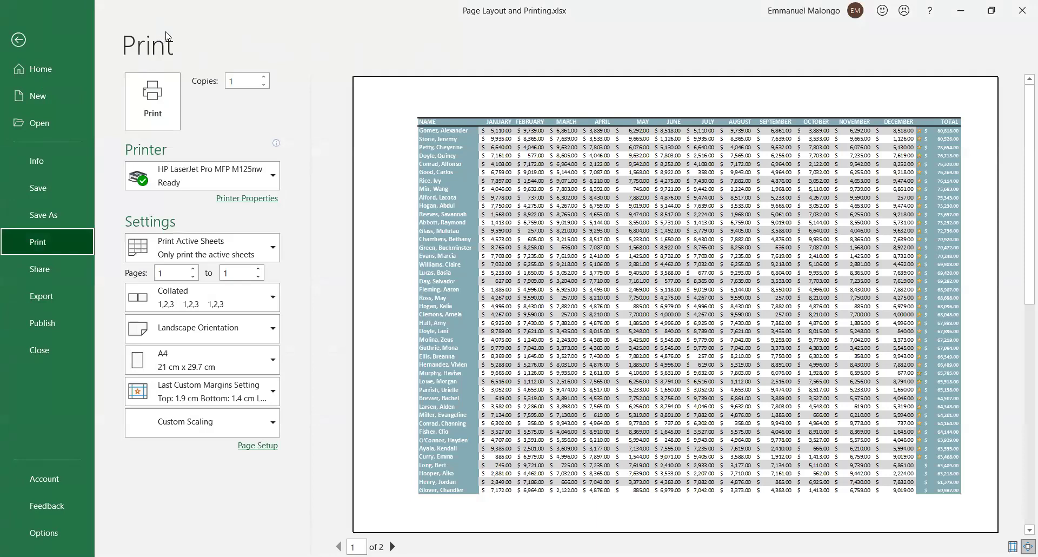
scroll(326, 76, "down", 1)
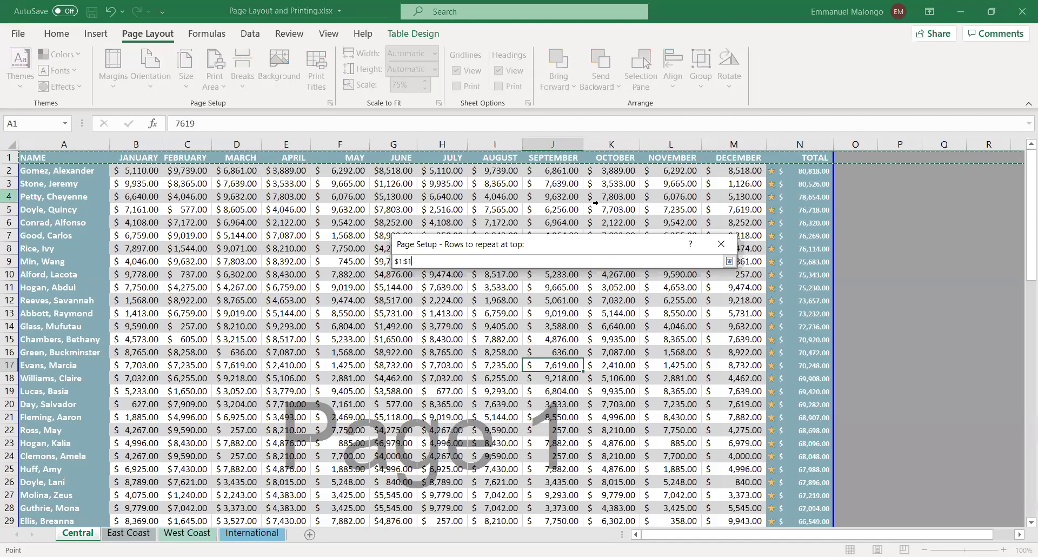
Confirm row 1 as the repeating title row, then set the printout to 10 copies and return to the worksheet.
key("Return")
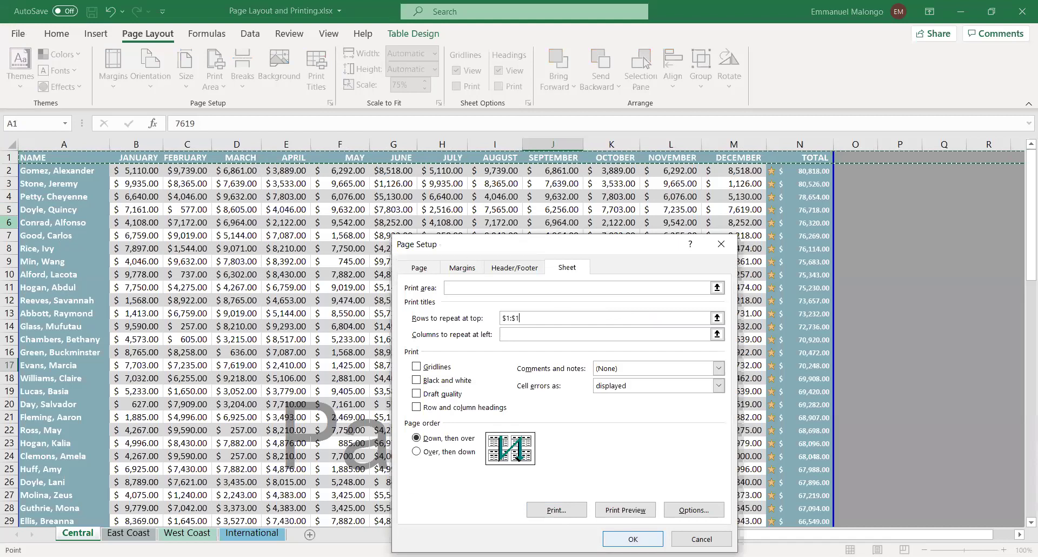
key("Return")
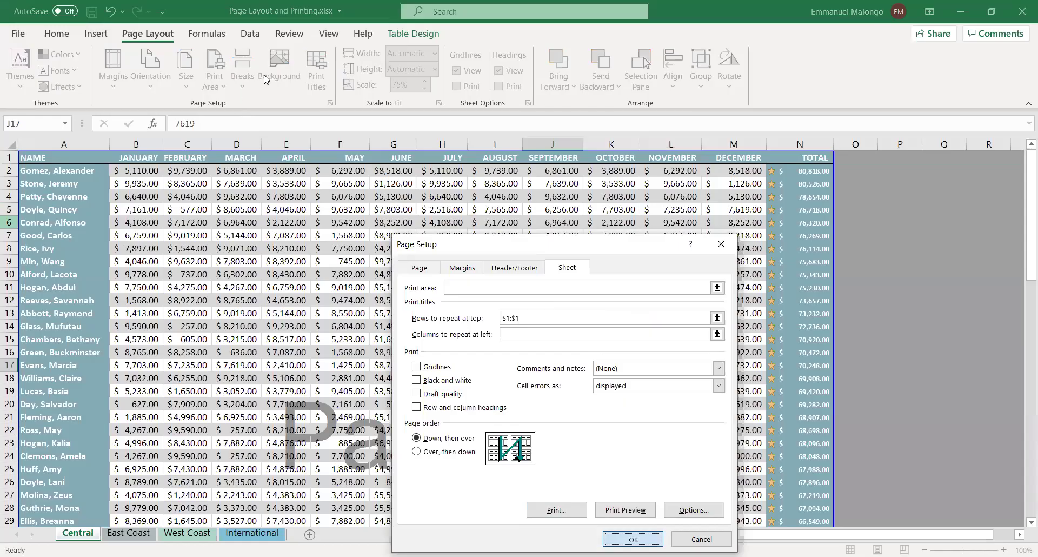
key("alt+w")
type("10")
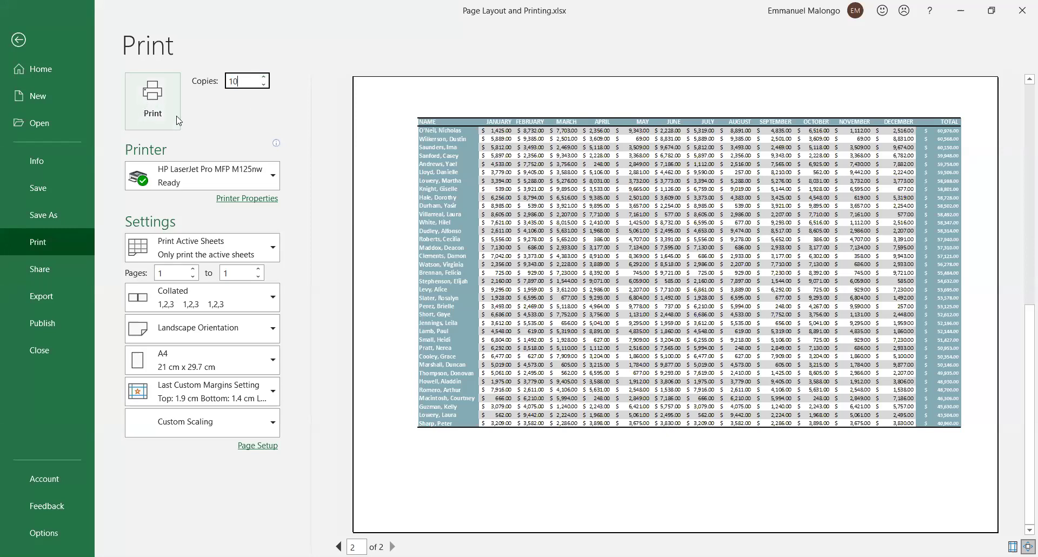
left_click(276, 174)
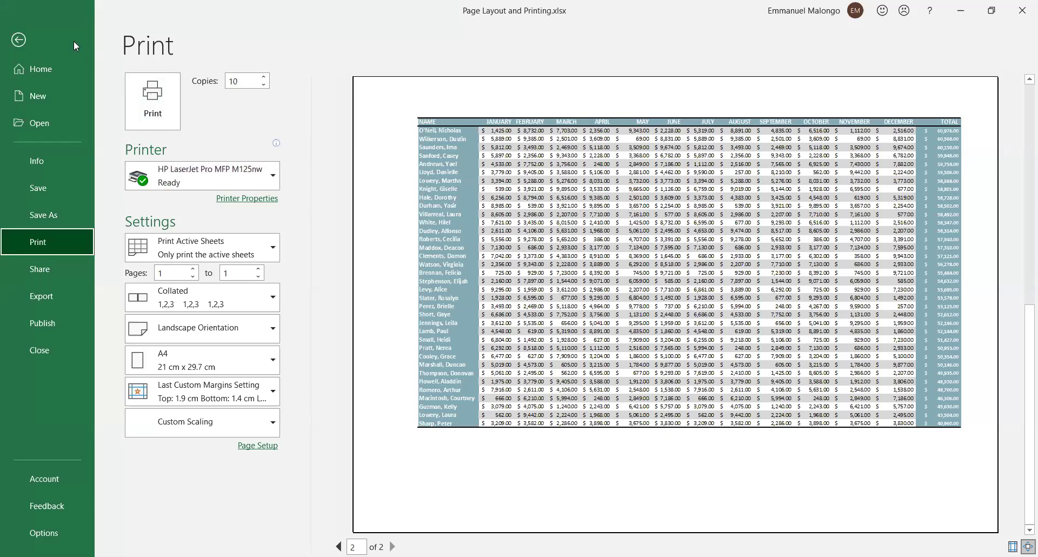
left_click(30, 44)
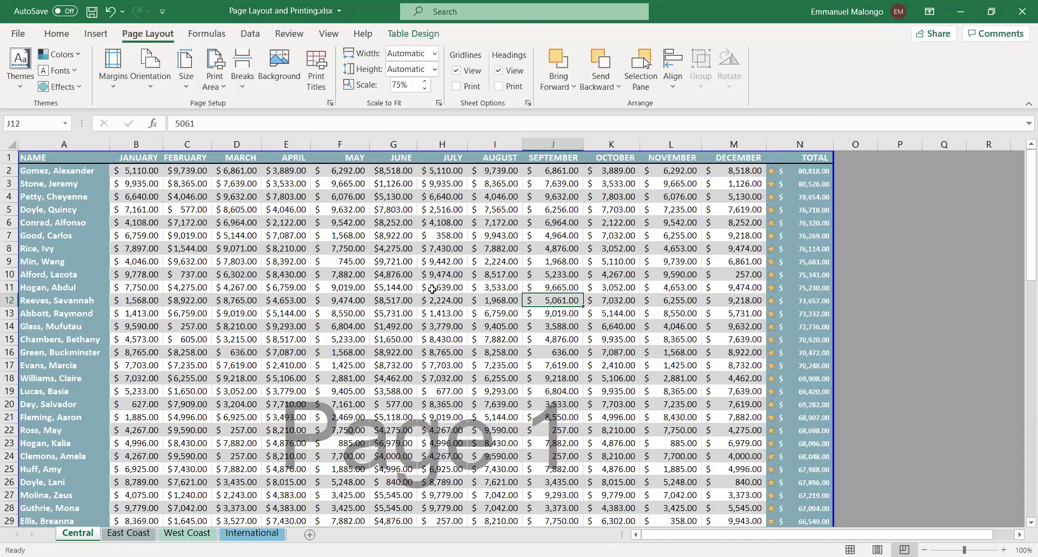
Switch the Central sheet to Normal view and select cell E9.
left_click(222, 124)
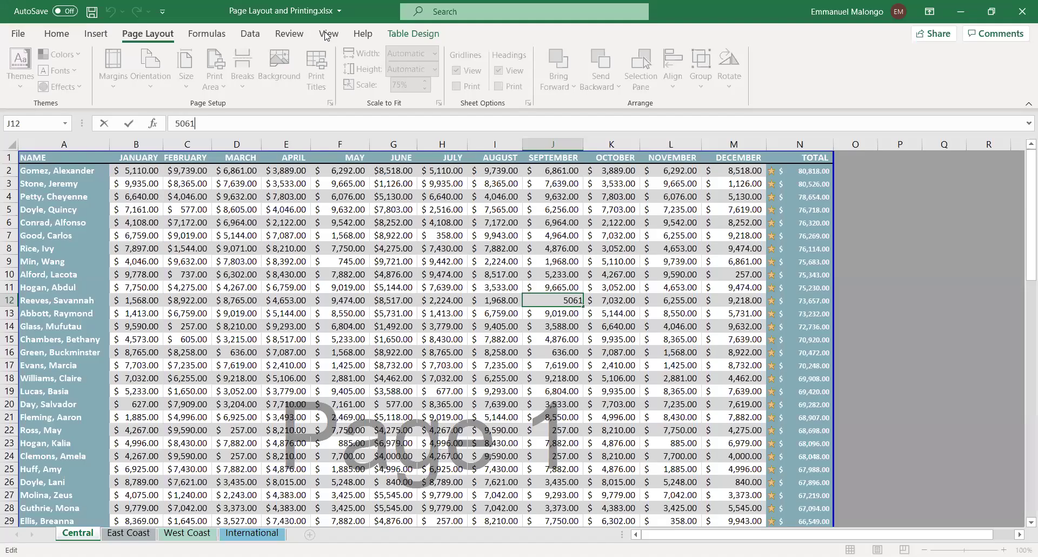
left_click(326, 36)
scroll(326, 47, "down", 2)
left_click(236, 222)
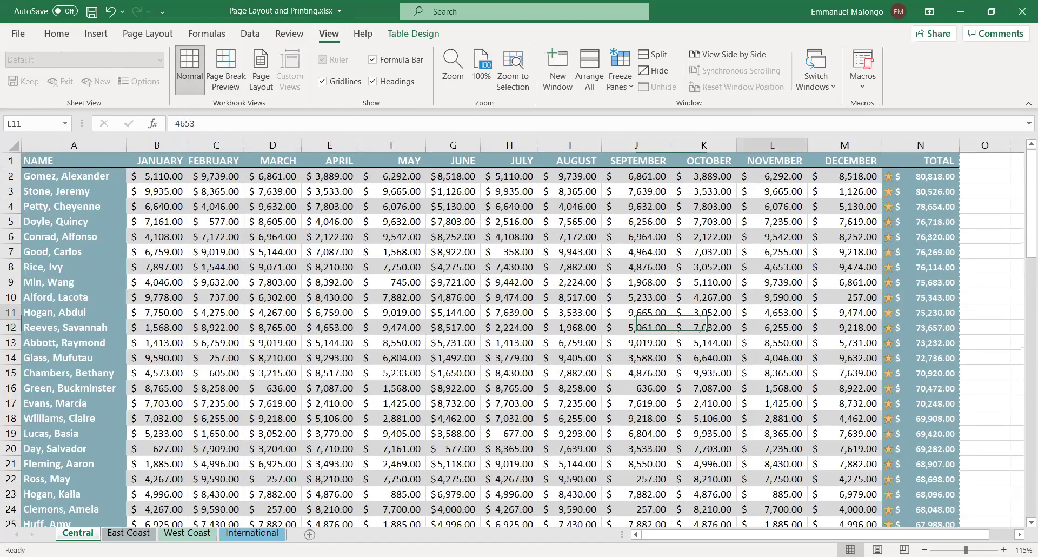
left_click(330, 282)
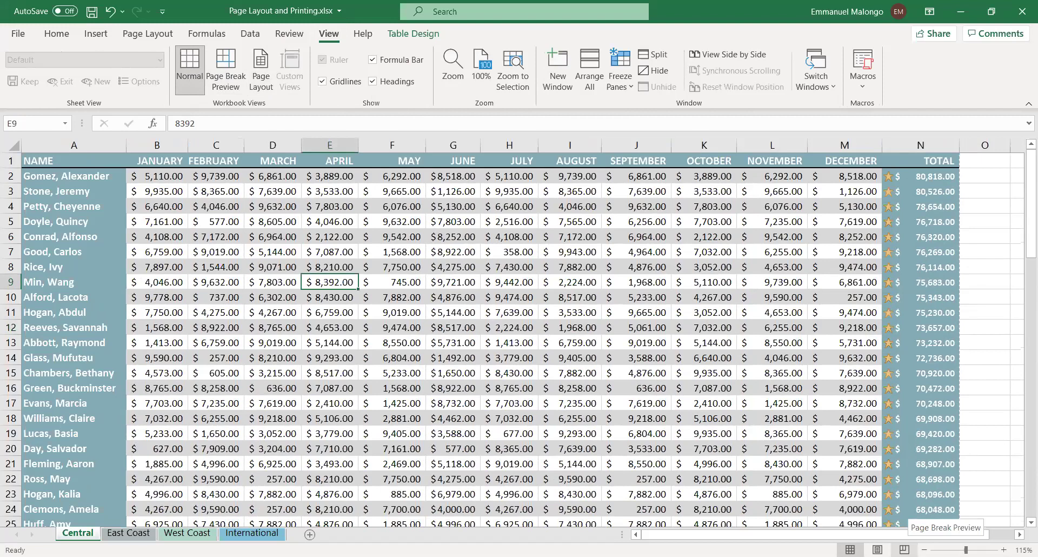
Compare Page Break Preview with Normal view on the Central sheet, finishing in Page Break Preview.
left_click(903, 549)
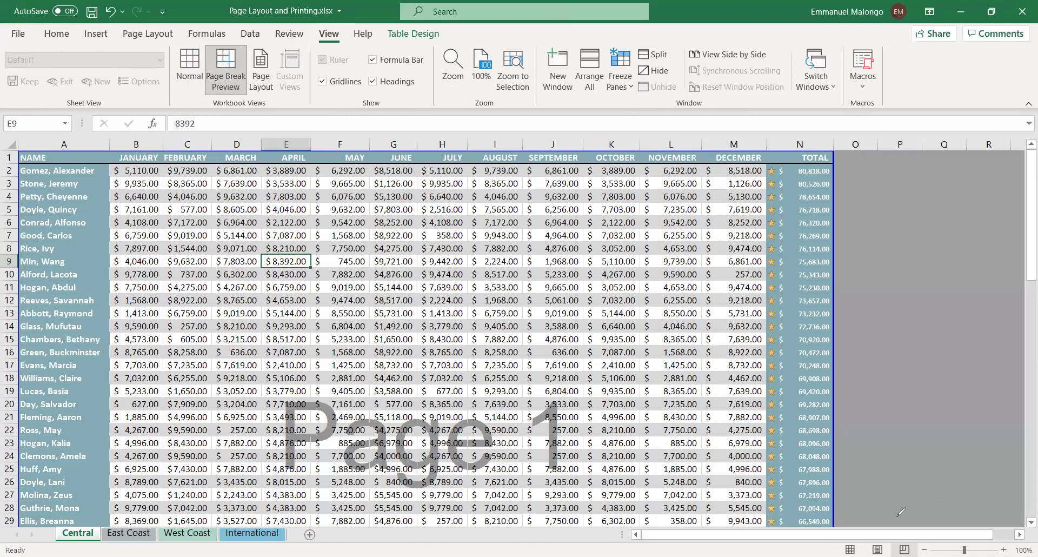
left_click(850, 549)
mouse_move(827, 554)
left_mouse_down()
mouse_move(902, 555)
mouse_move(840, 506)
left_mouse_up()
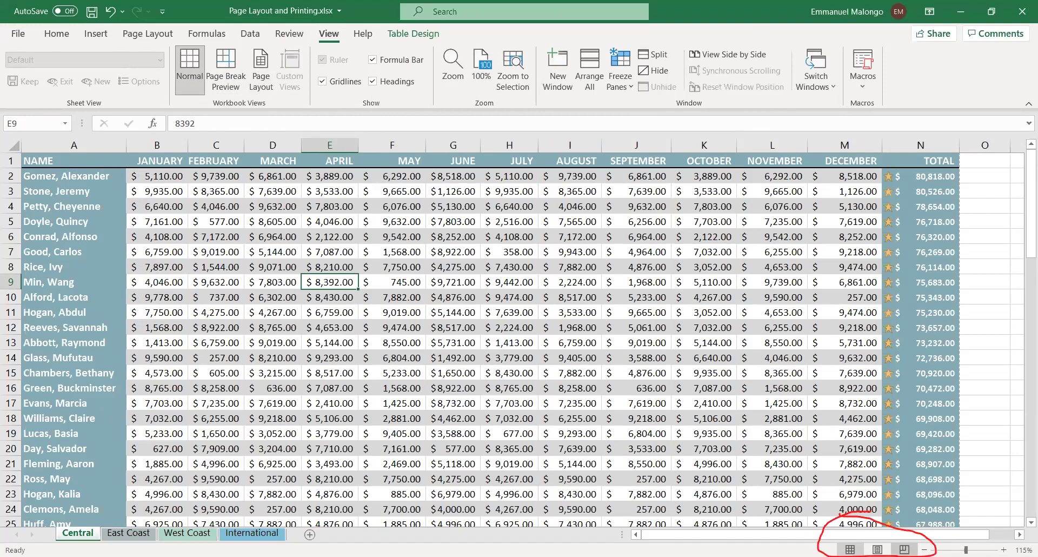
left_click(903, 549)
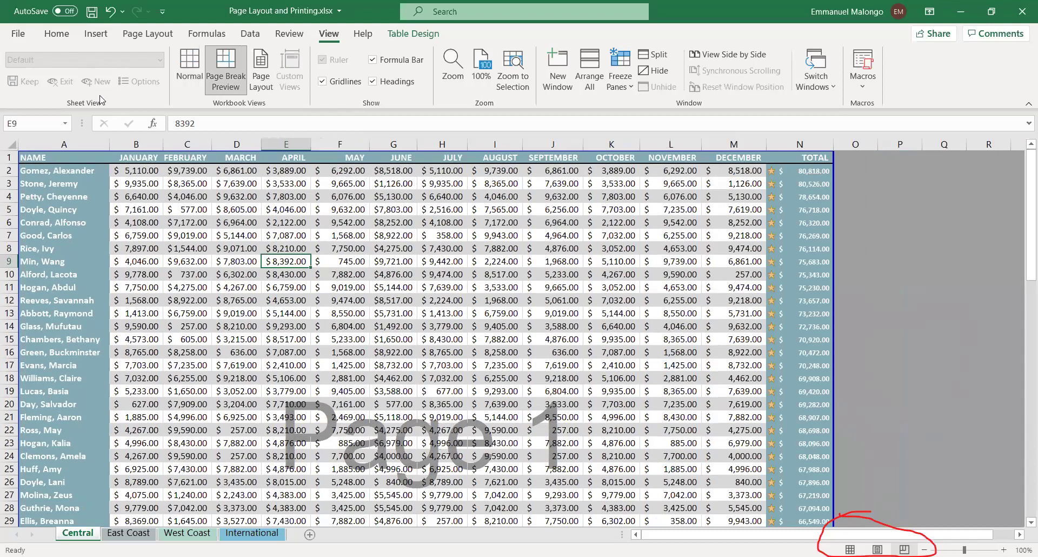
scroll(511, 42, "up", 6)
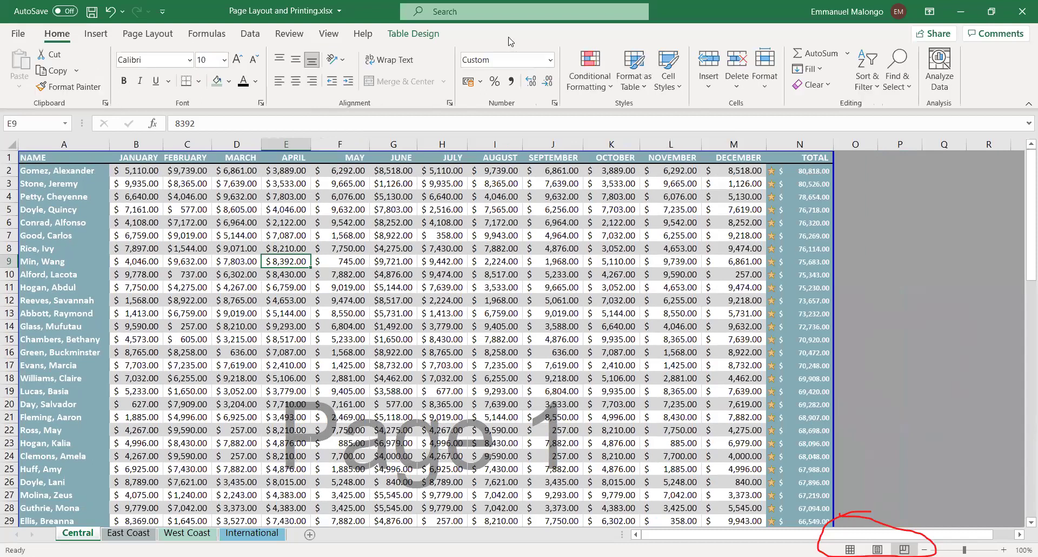
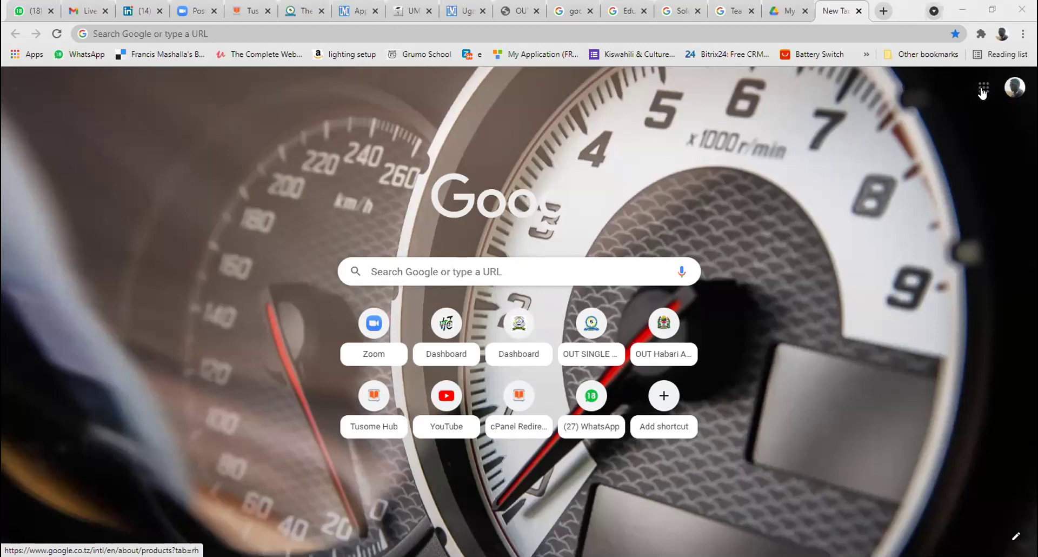
Switch to the Chrome browser and open YouTube from the Google apps in a new tab.
left_click(981, 92)
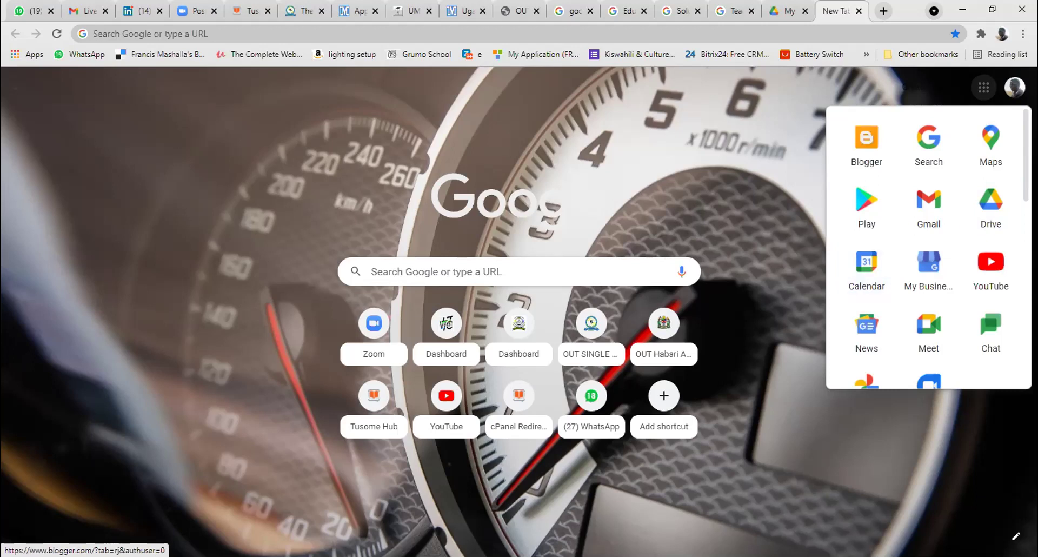
scroll(985, 184, "down", 2)
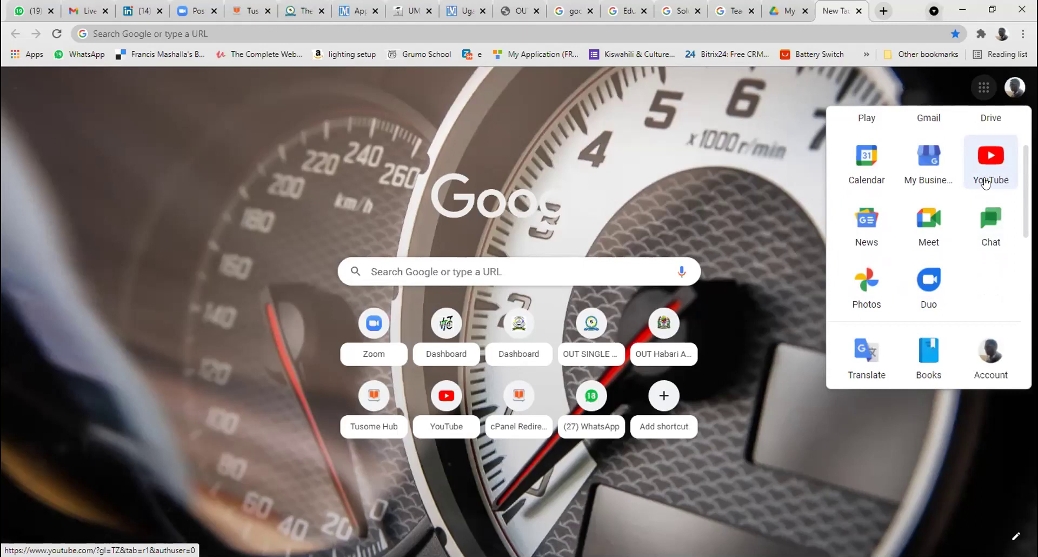
right_click(985, 183)
left_click(967, 190)
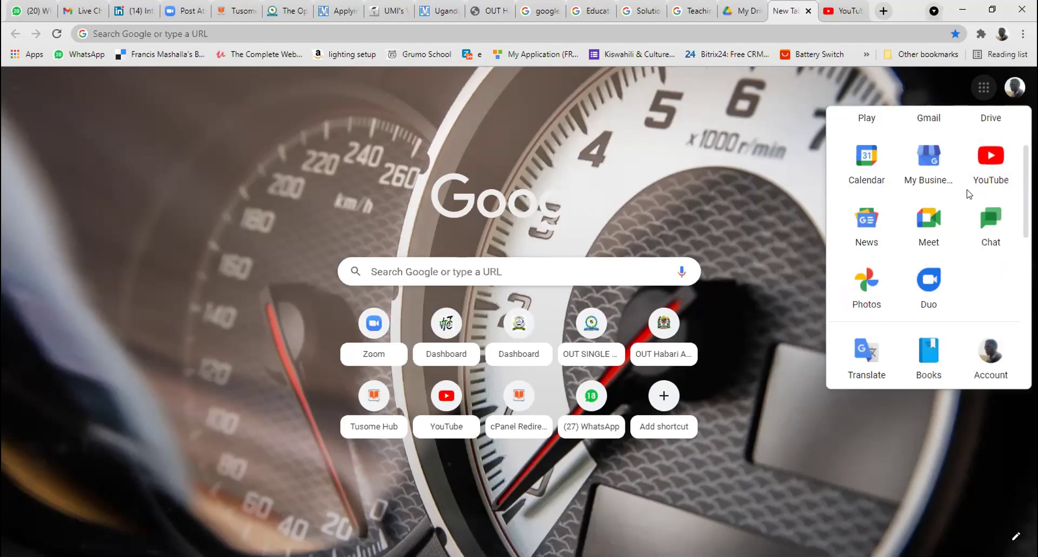
left_click(844, 10)
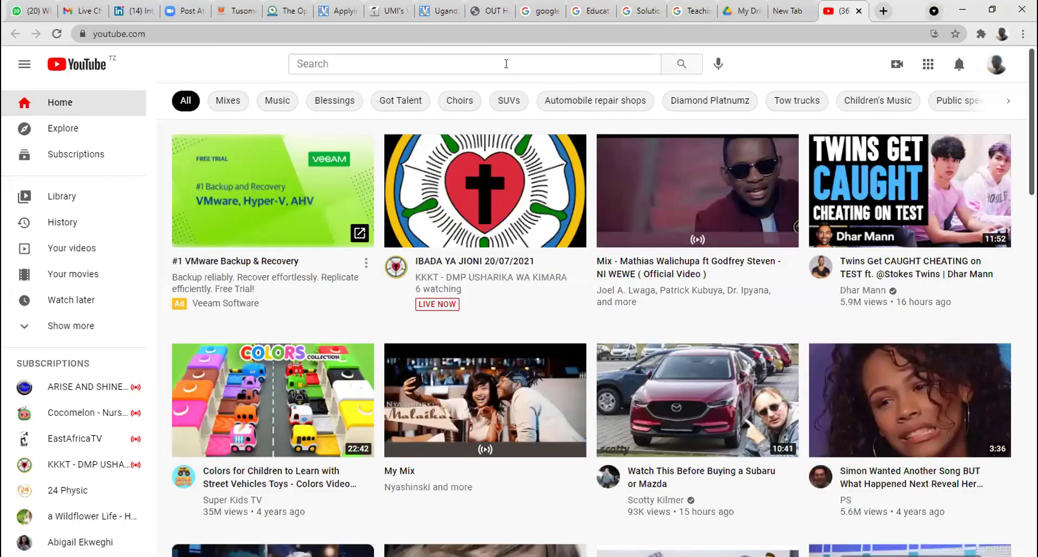
Search YouTube for "ms excel tutorial" and browse the resulting videos.
left_click(505, 64)
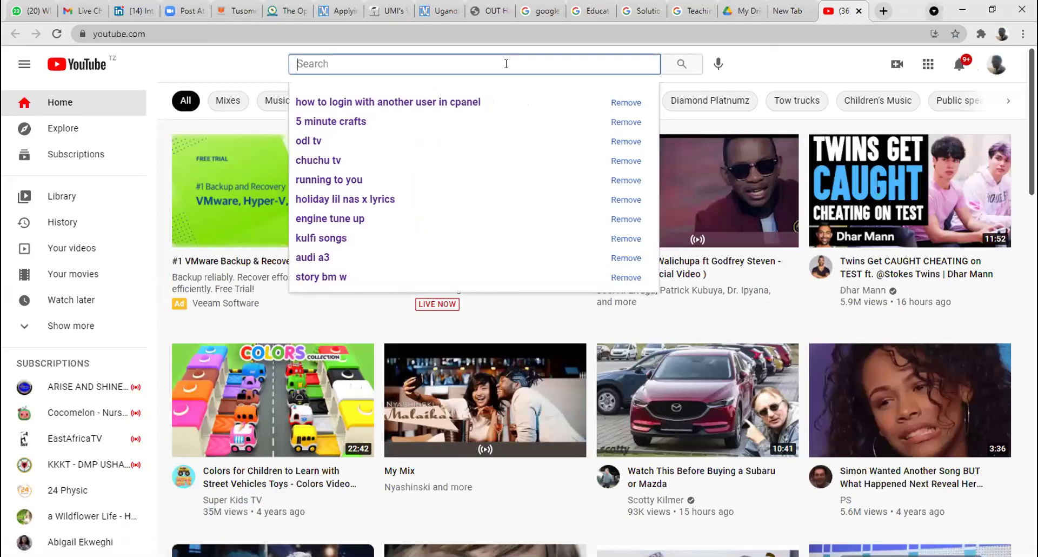
type("ms ex")
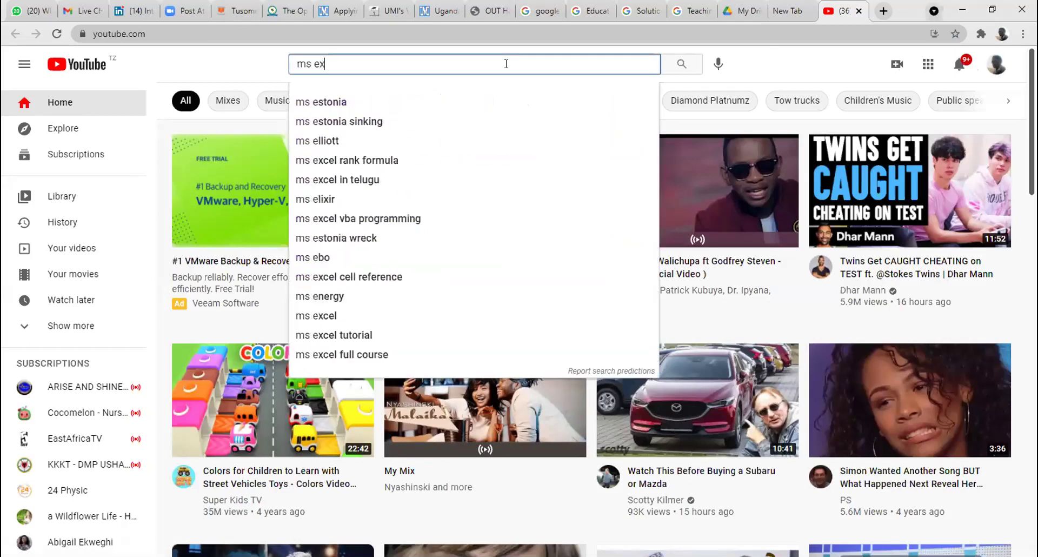
type("cel t")
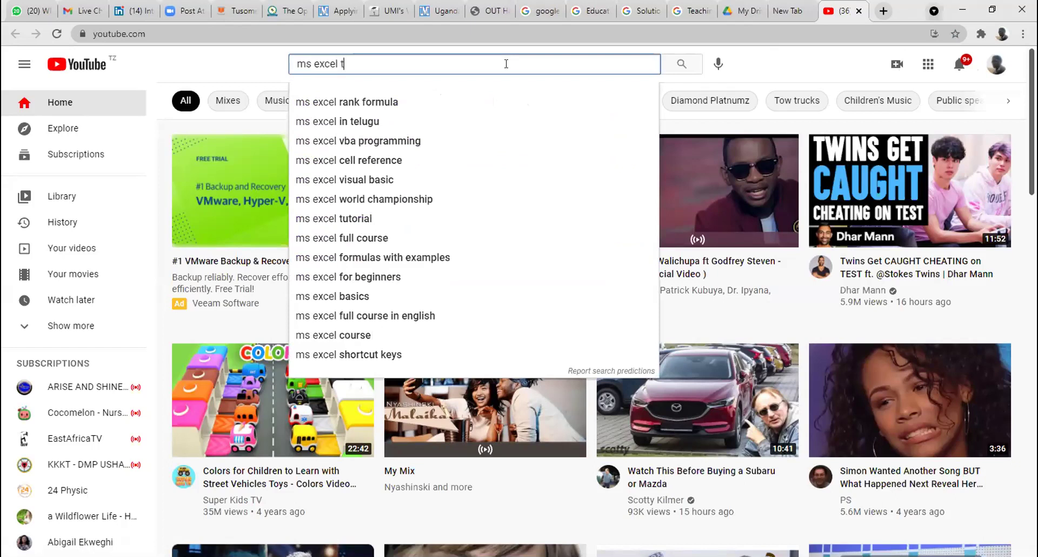
type("utorial")
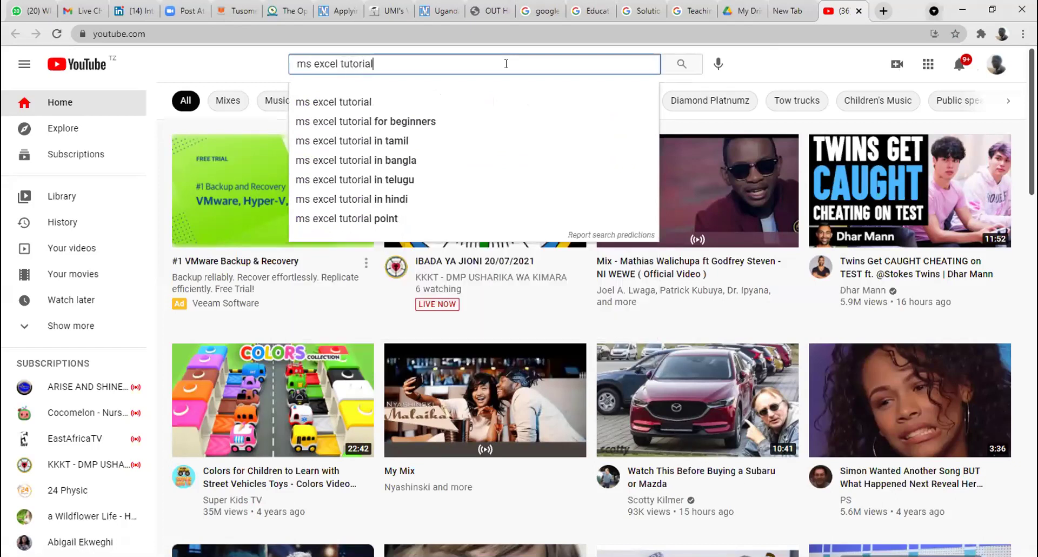
key("Return")
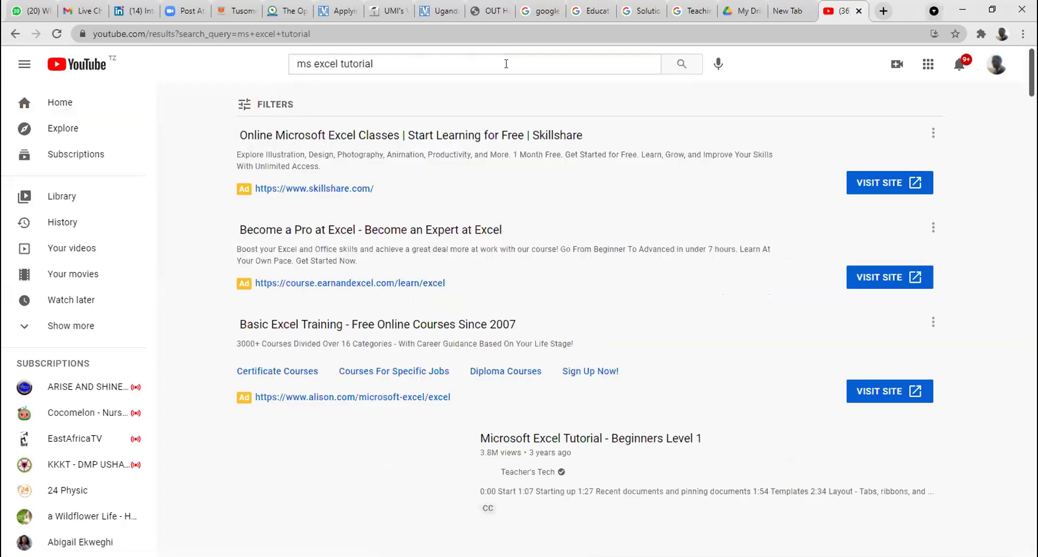
scroll(702, 280, "down", 3)
scroll(719, 283, "down", 15)
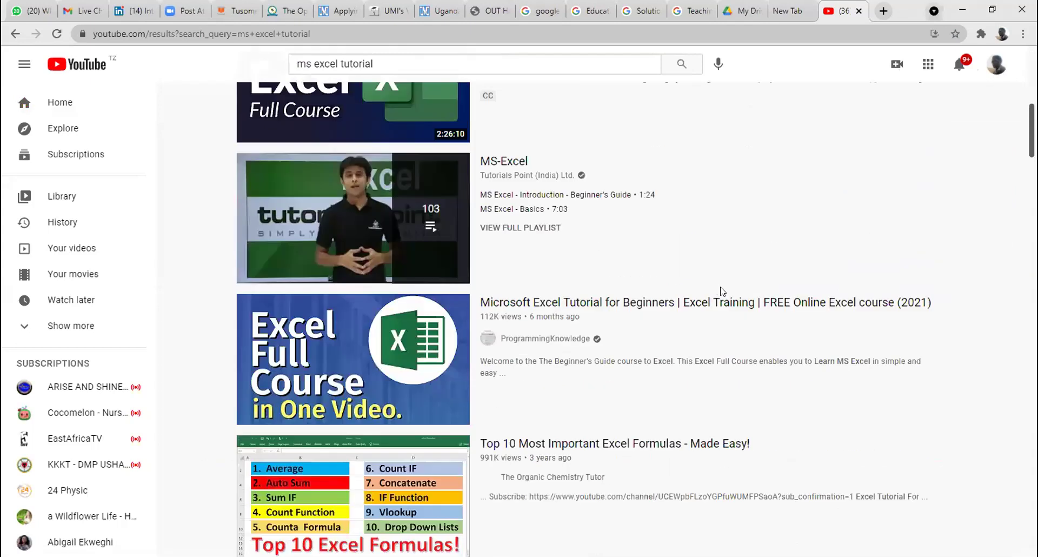
scroll(722, 293, "down", 12)
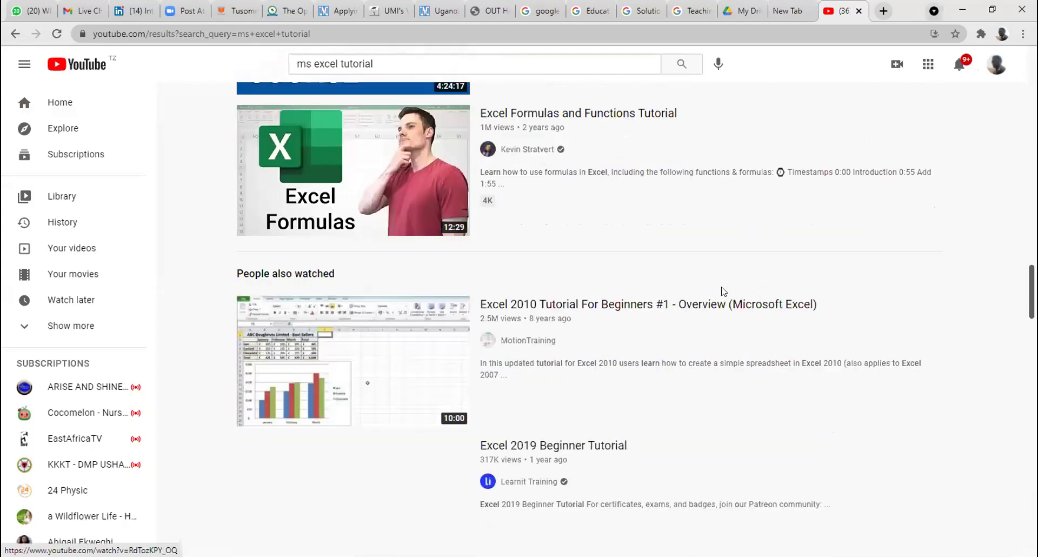
Look further through the Excel tutorial search results and return to the beginner videos at the start of the list.
scroll(722, 291, "down", 12)
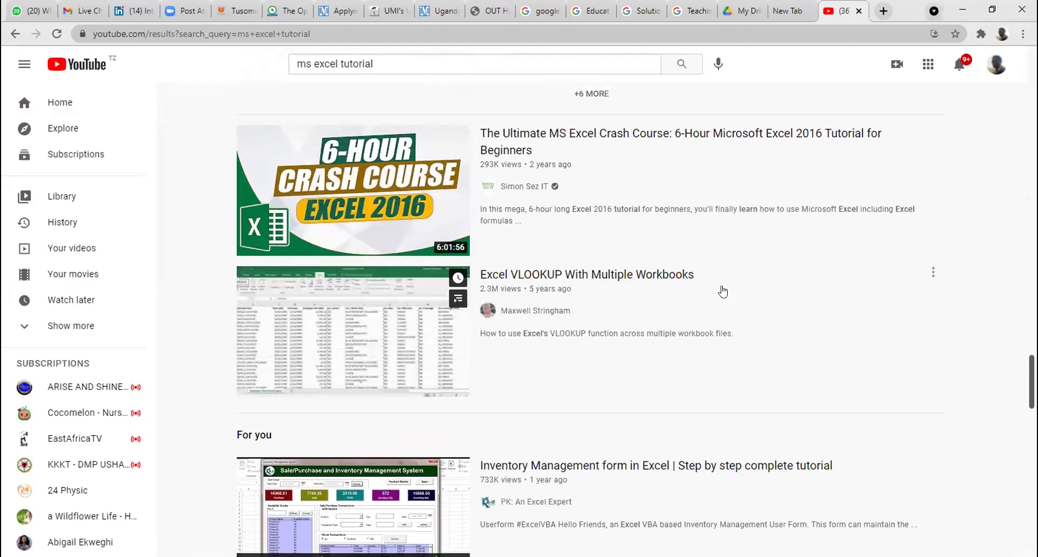
scroll(722, 292, "up", 15)
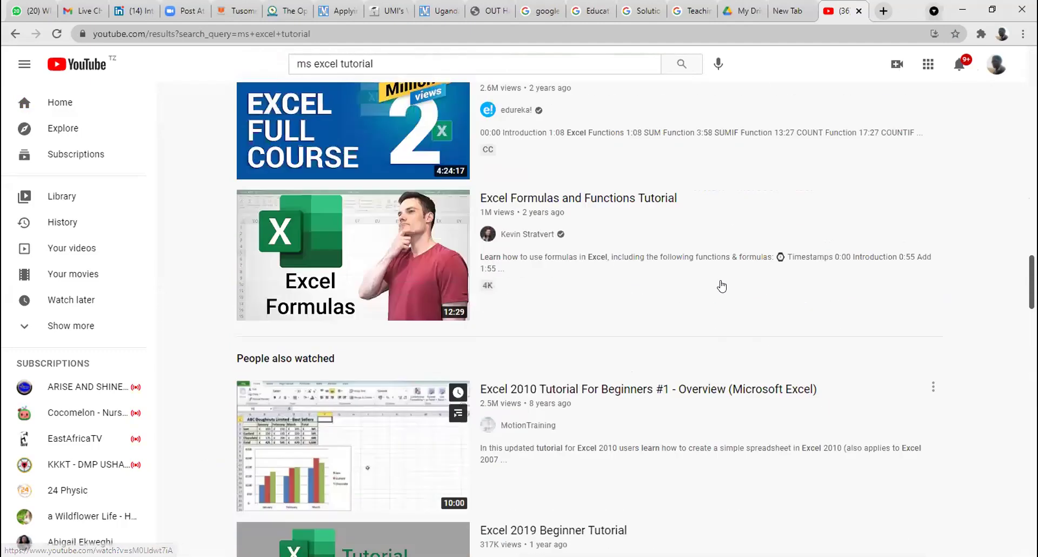
scroll(721, 285, "up", 15)
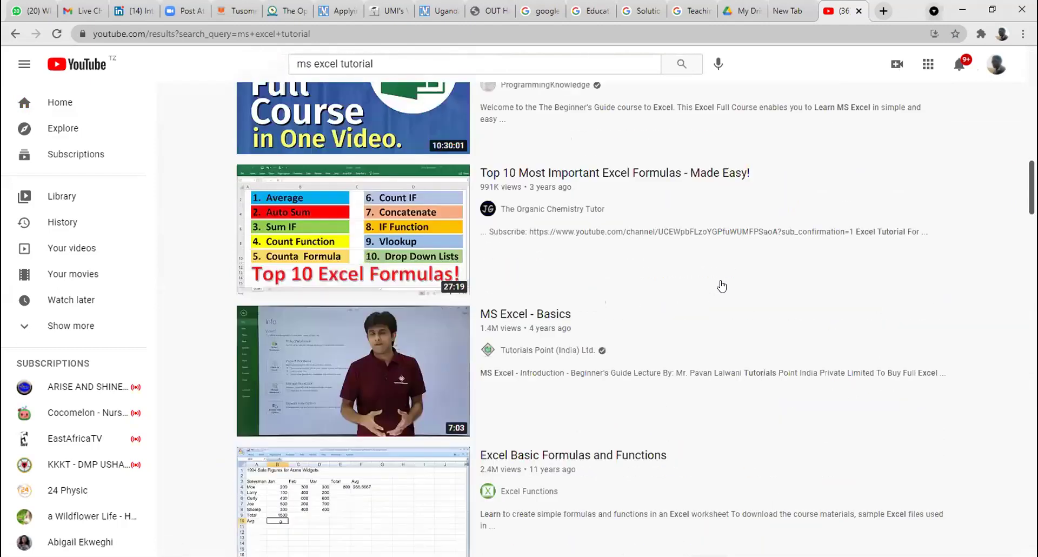
scroll(721, 286, "up", 6)
scroll(722, 286, "up", 5)
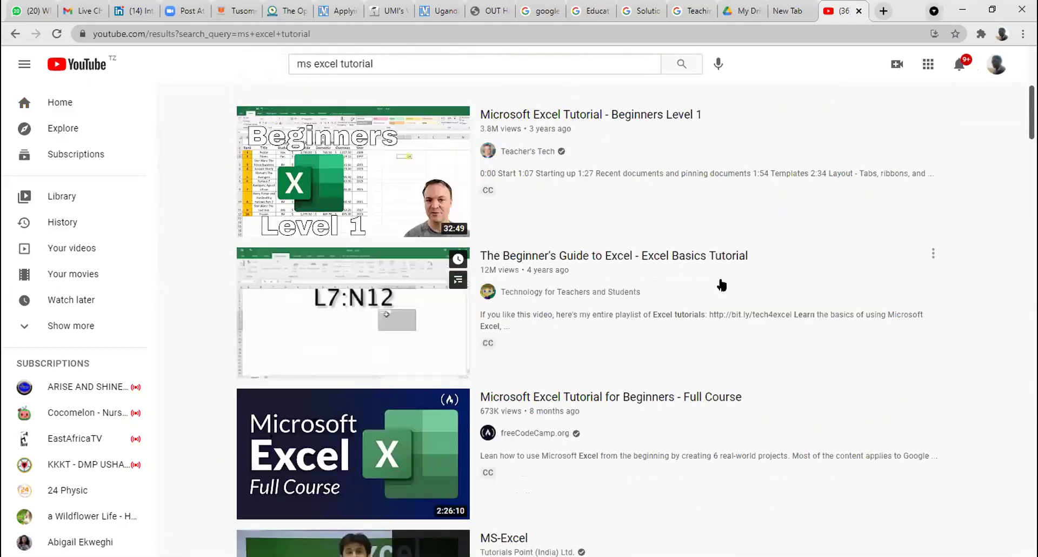
scroll(722, 286, "up", 5)
scroll(721, 285, "down", 5)
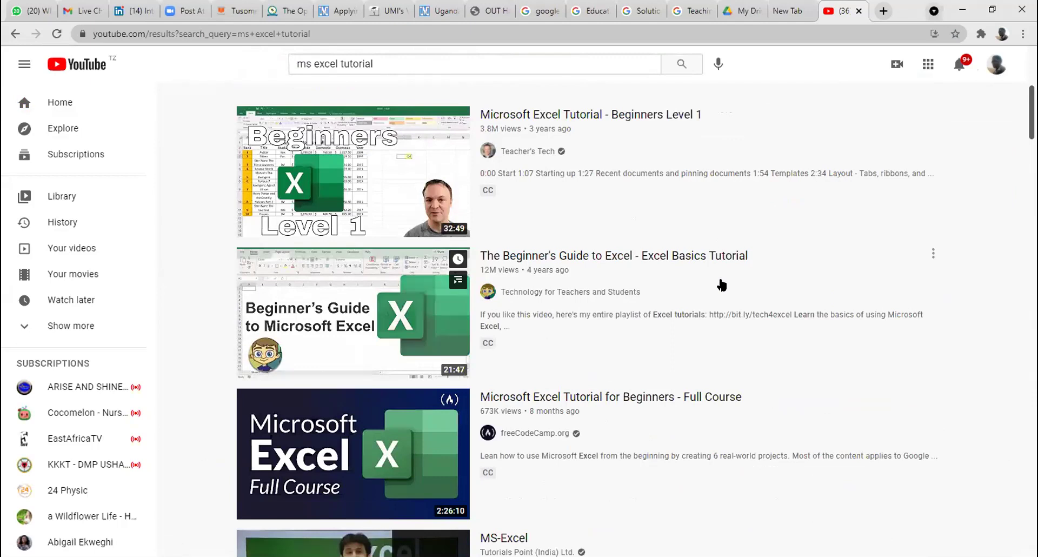
Open the Google apps list on the existing New Tab page and look through the available apps down to Forms.
left_click(779, 11)
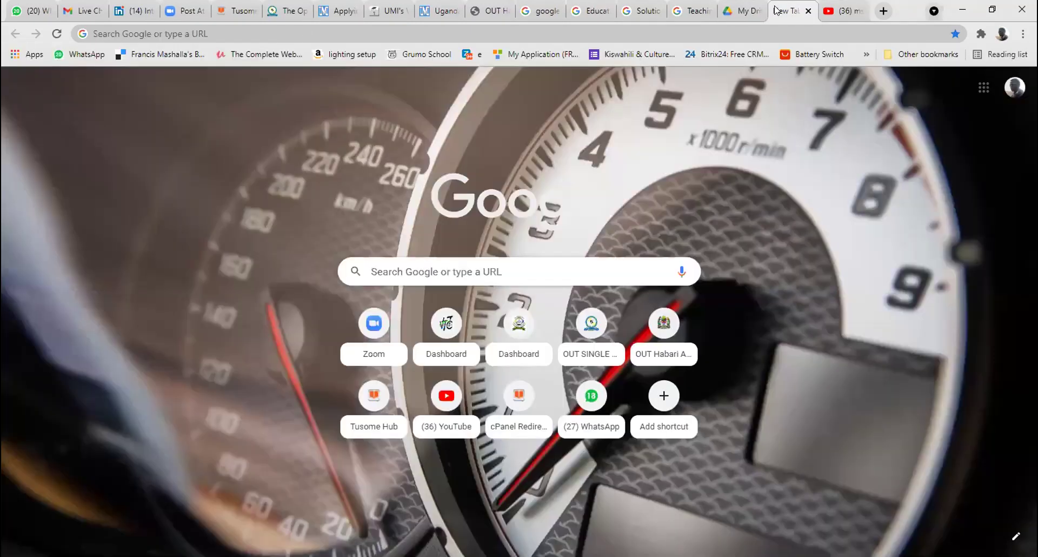
left_click(983, 88)
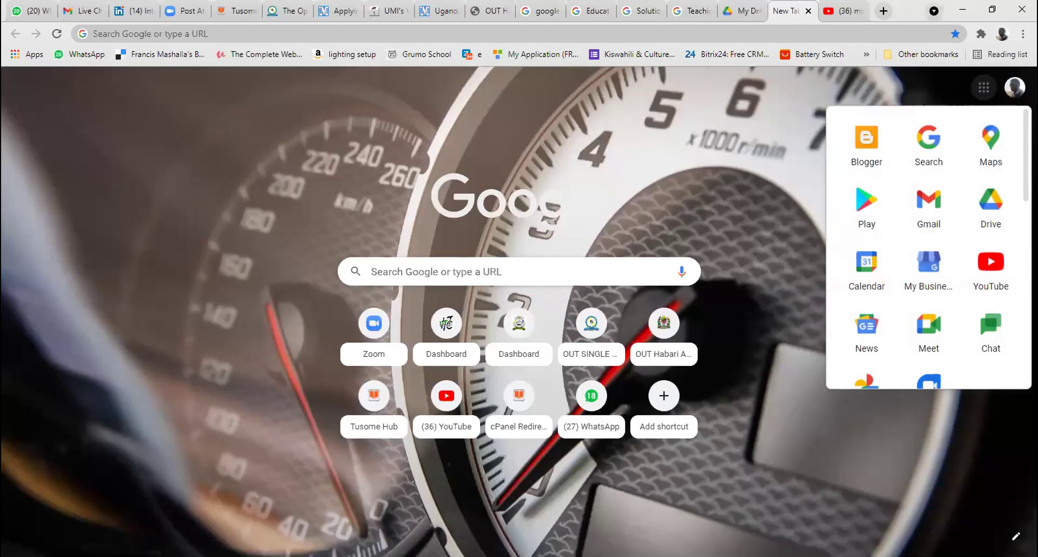
scroll(928, 246, "down", 5)
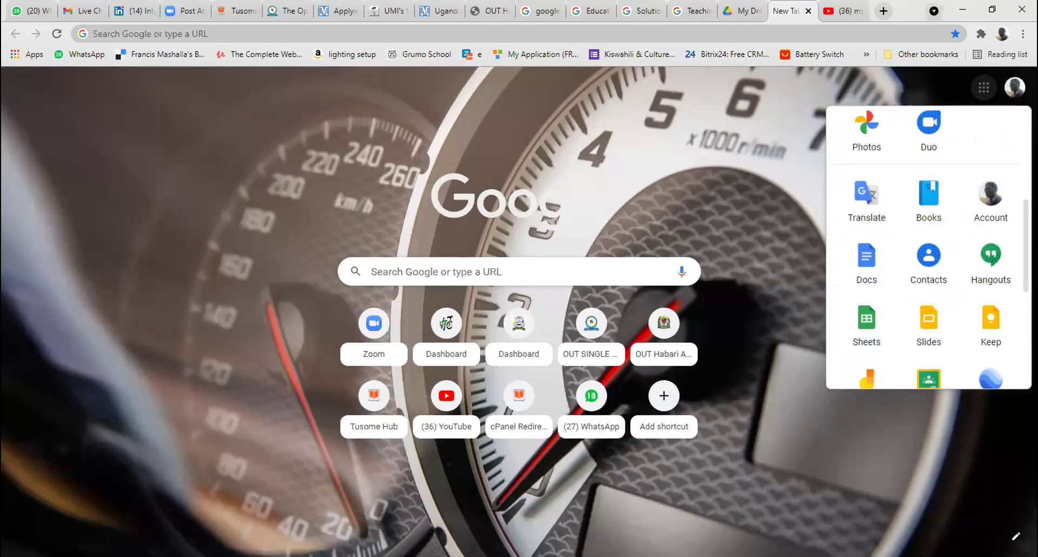
scroll(1008, 310, "down", 1)
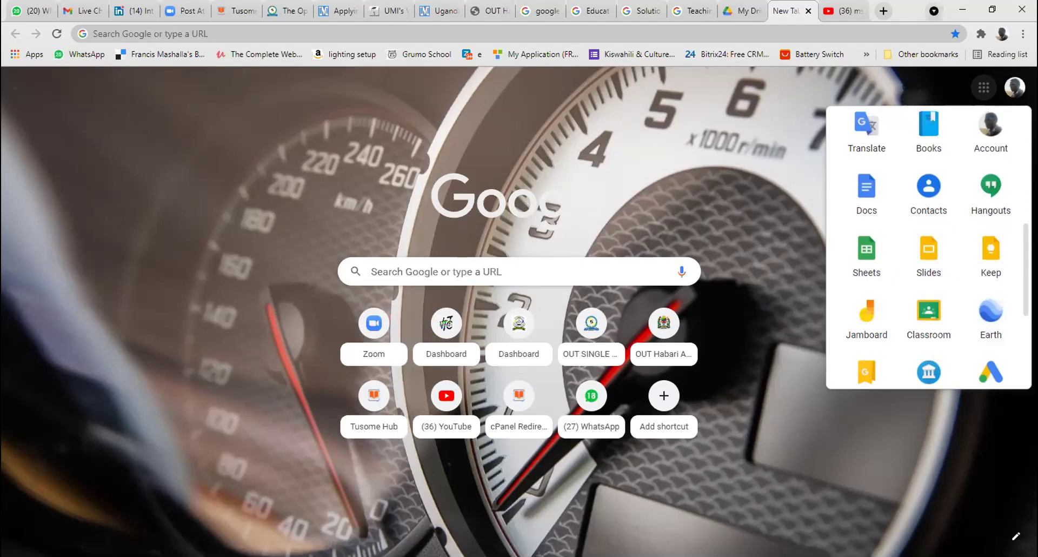
scroll(1002, 202, "down", 1)
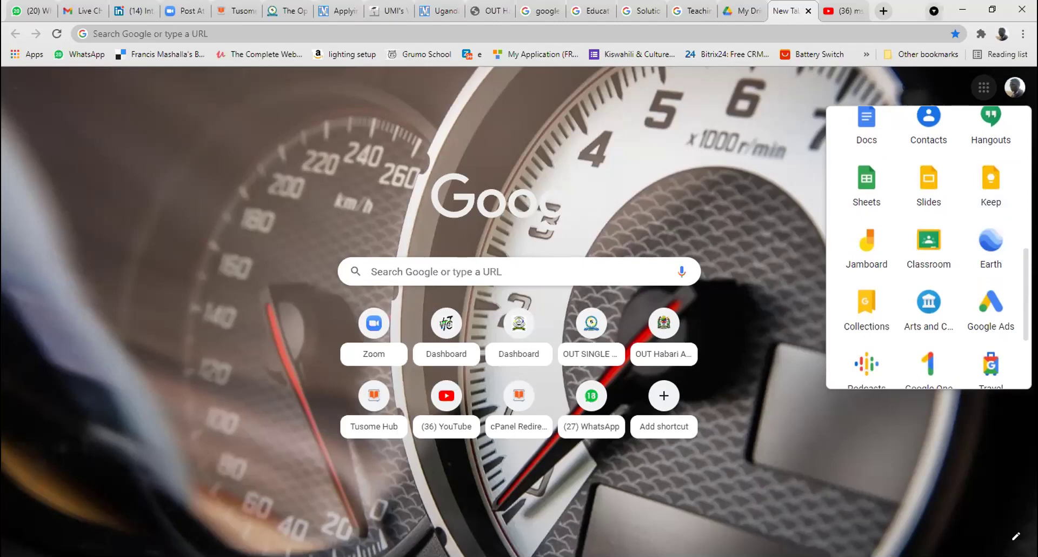
scroll(936, 246, "down", 1)
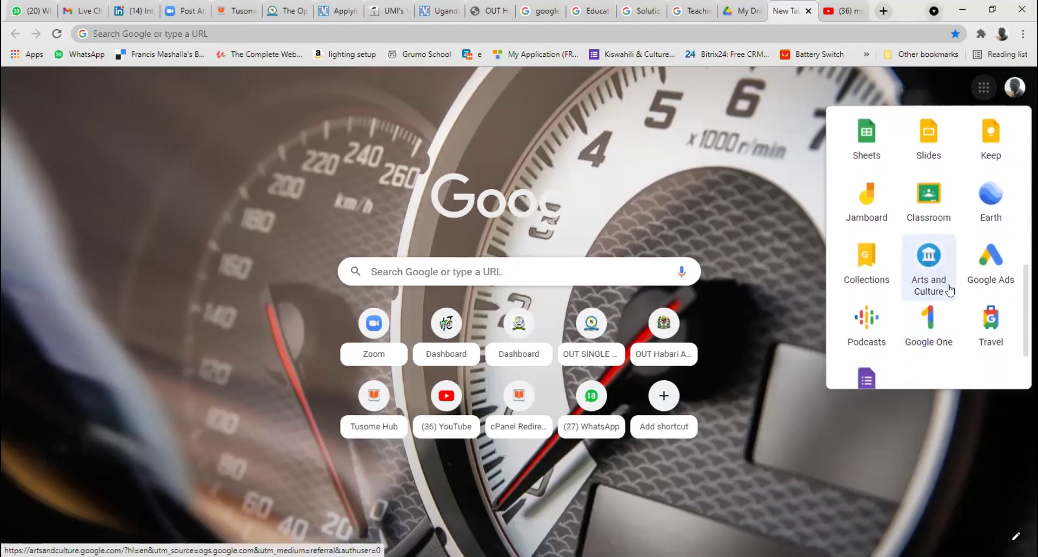
scroll(940, 325, "down", 2)
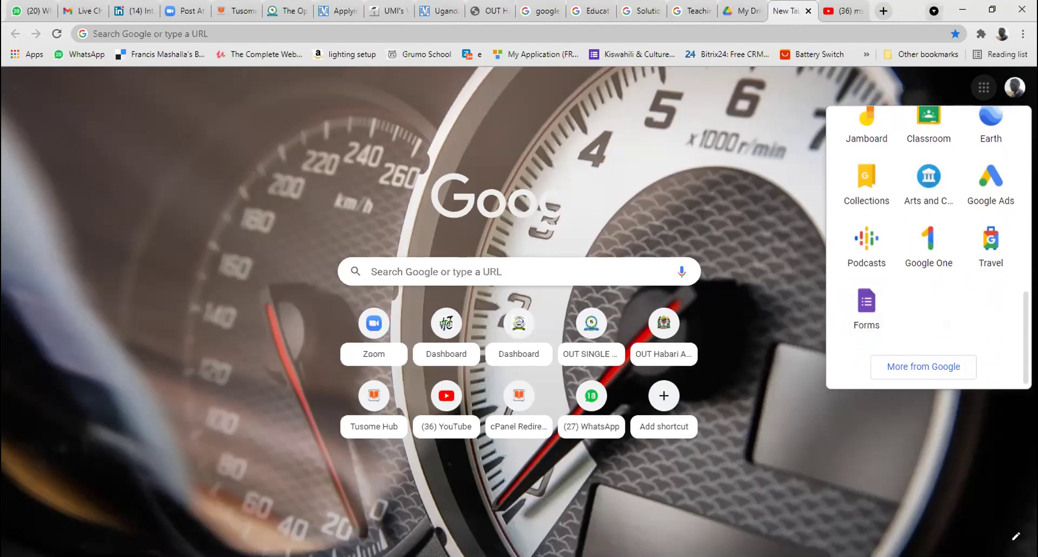
scroll(929, 246, "up", 10)
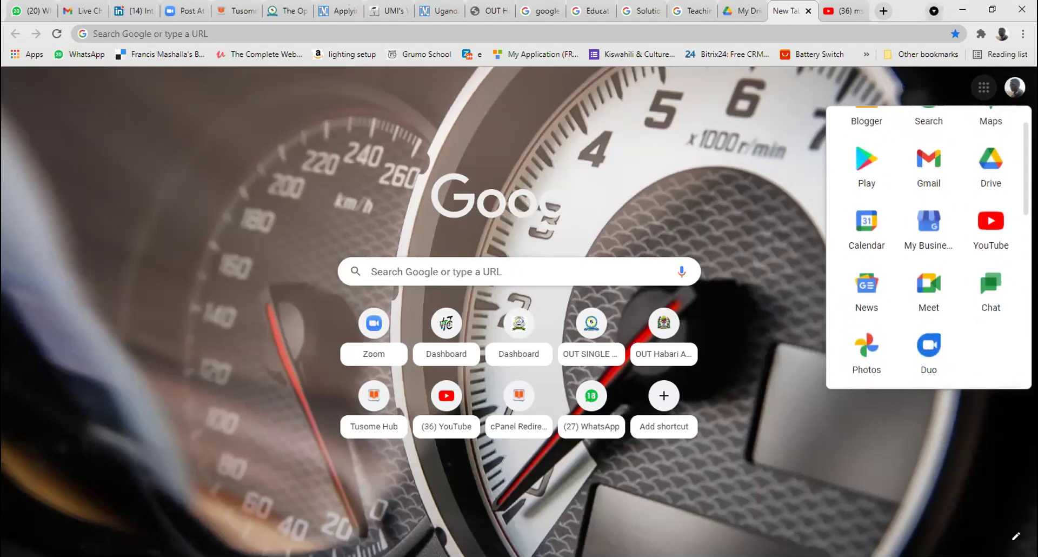
scroll(929, 246, "down", 7)
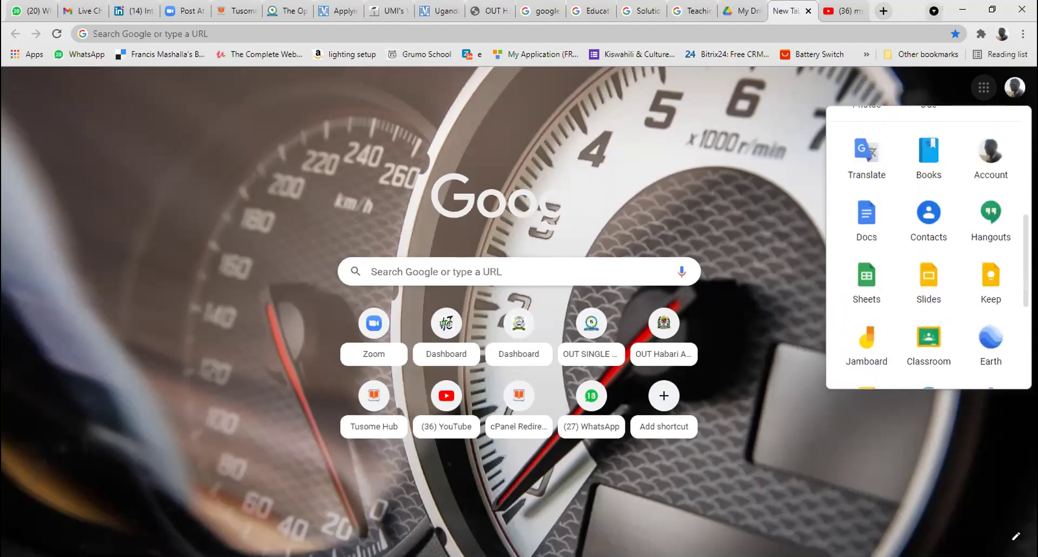
scroll(928, 245, "down", 3)
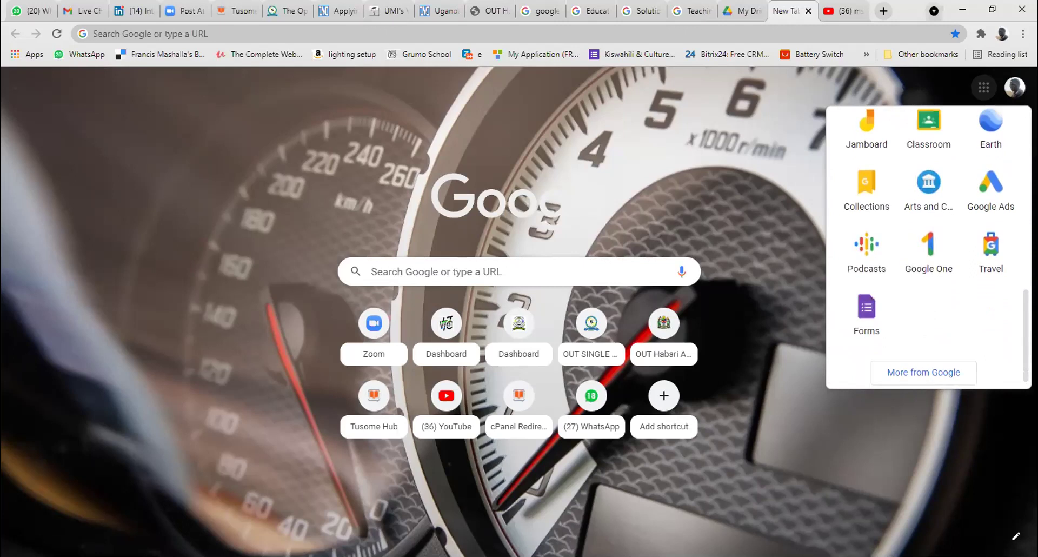
Return to the YouTube results page and search for "how to use google forms" instead.
left_click(844, 11)
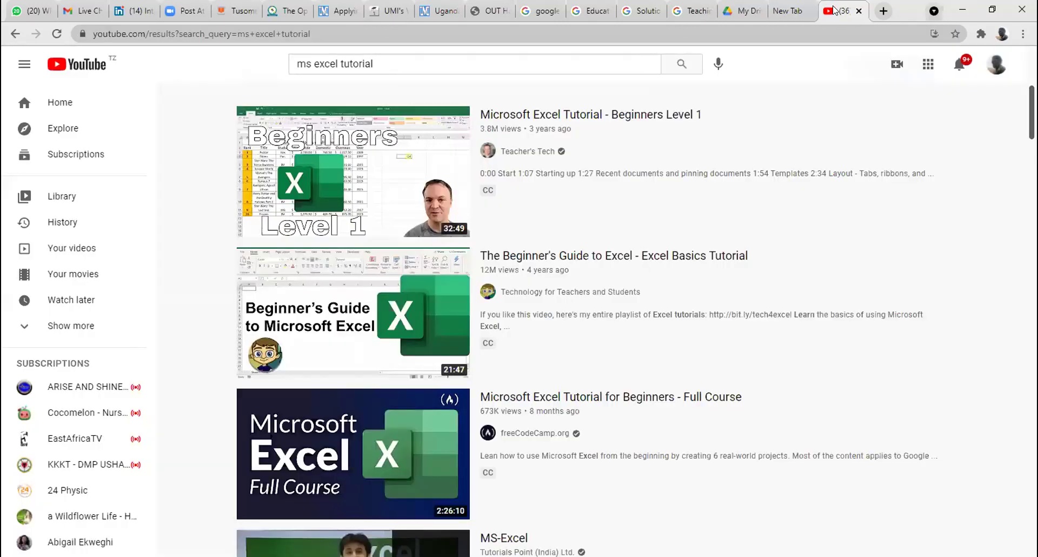
left_click(414, 56)
key("BackSpace")
key("BackSpace")
key("BackSpace")
key("BackSpace")
key("BackSpace")
key("BackSpace")
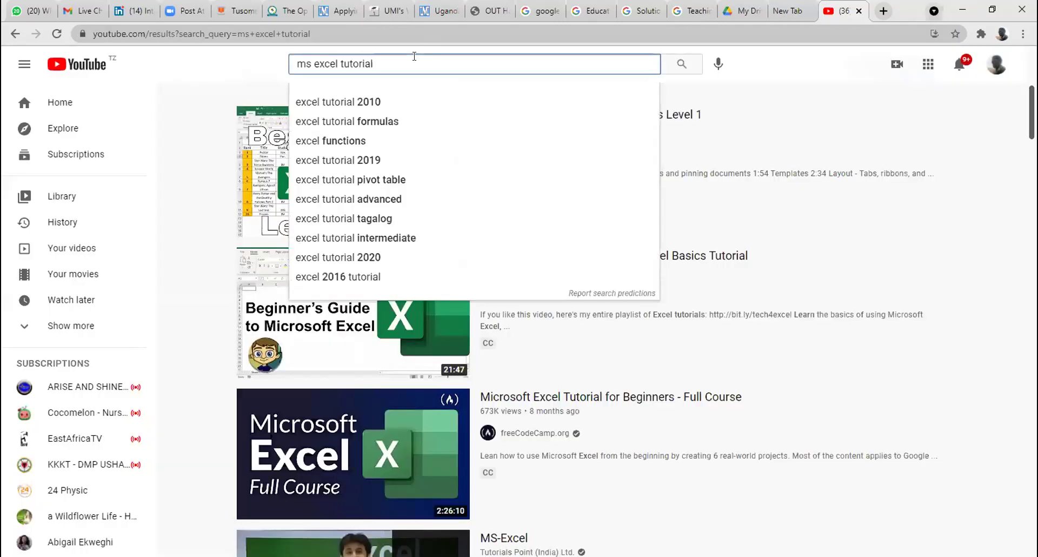
key("BackSpace")
key("BackSpace")
key("BackSpace")
key("BackSpace")
key("BackSpace")
key("BackSpace")
key("BackSpace")
key("BackSpace")
key("BackSpace")
key("BackSpace")
key("BackSpace")
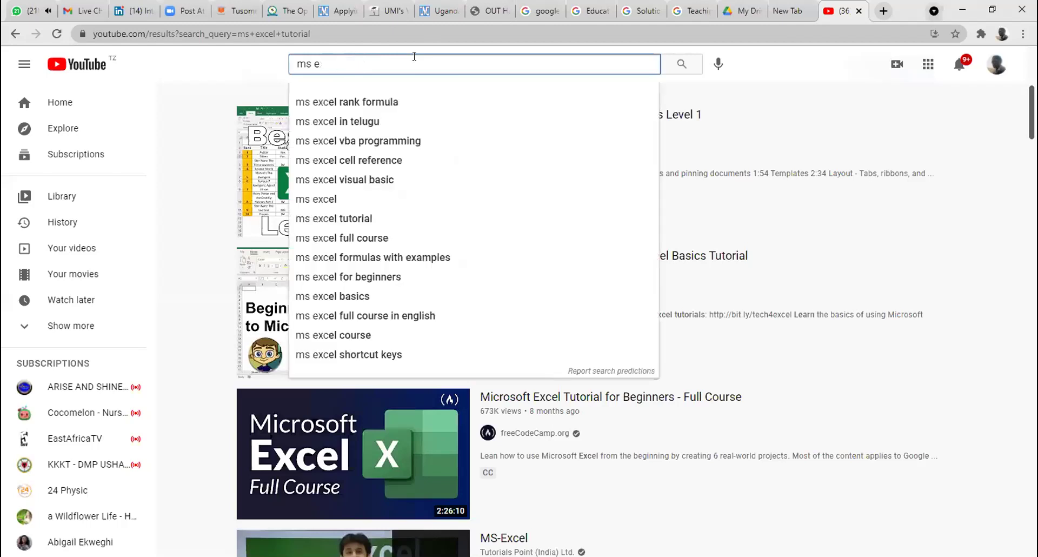
type("how")
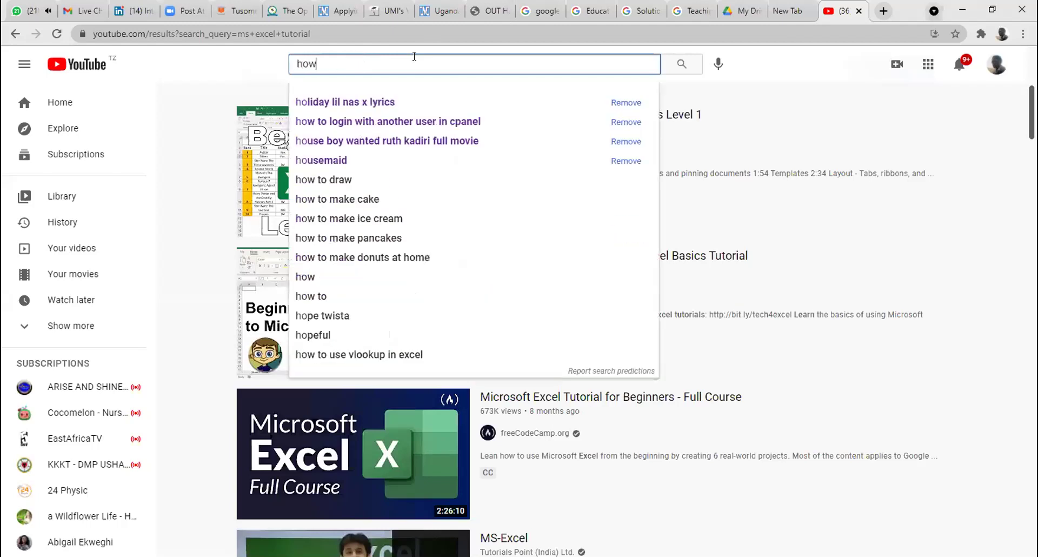
type(" to use")
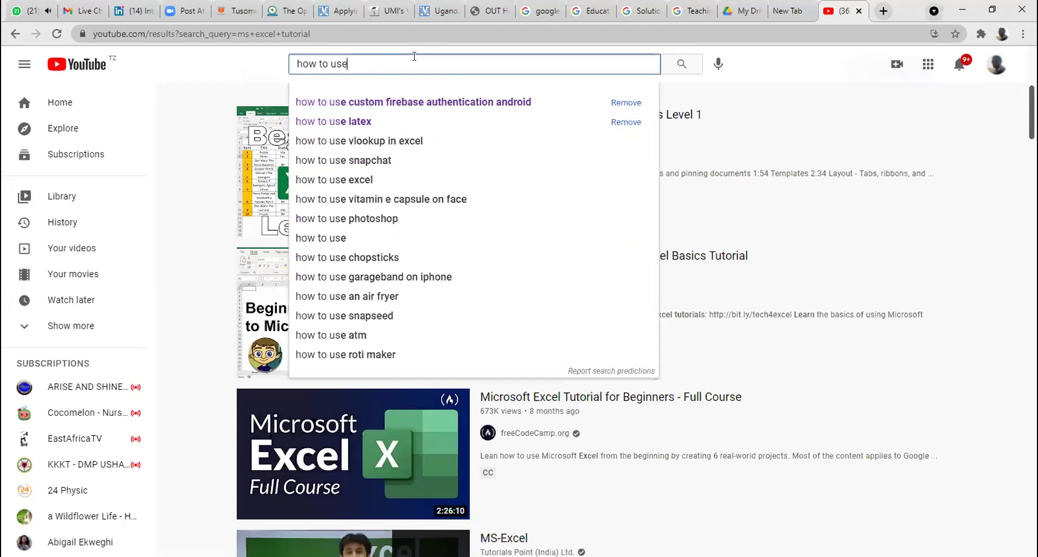
type(" google forms")
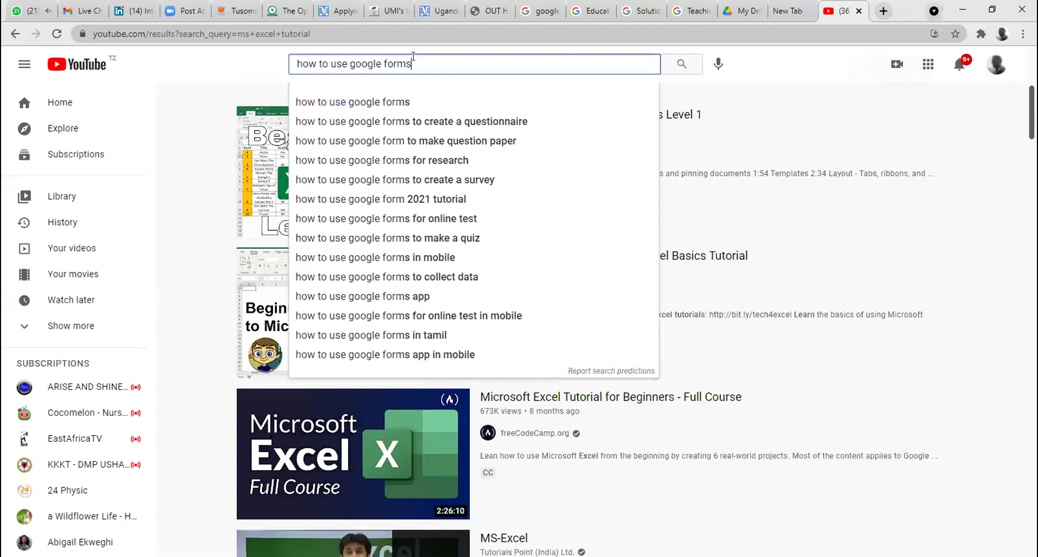
key("Return")
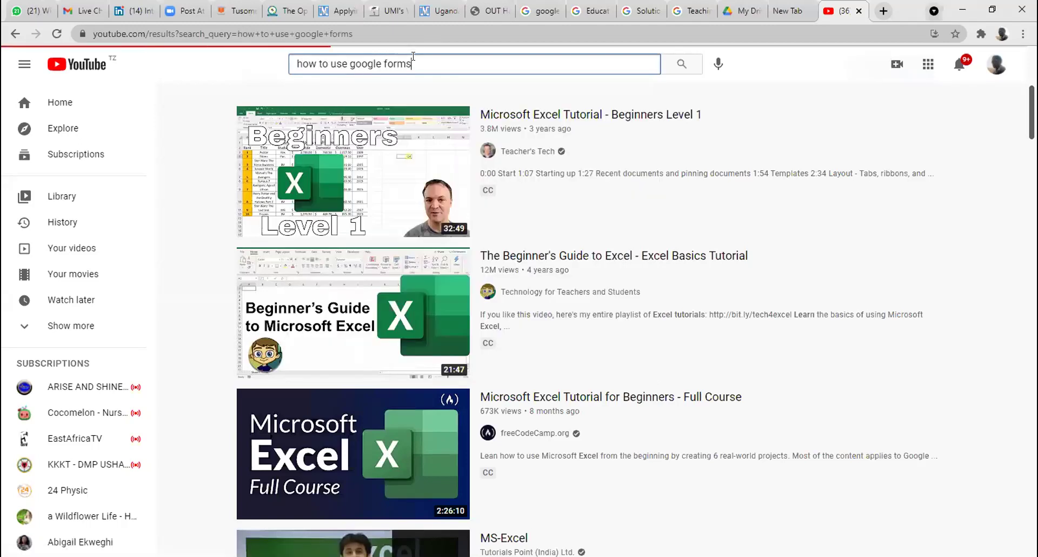
Look through the Google Forms tutorial videos in the YouTube search results.
scroll(520, 152, "down", 5)
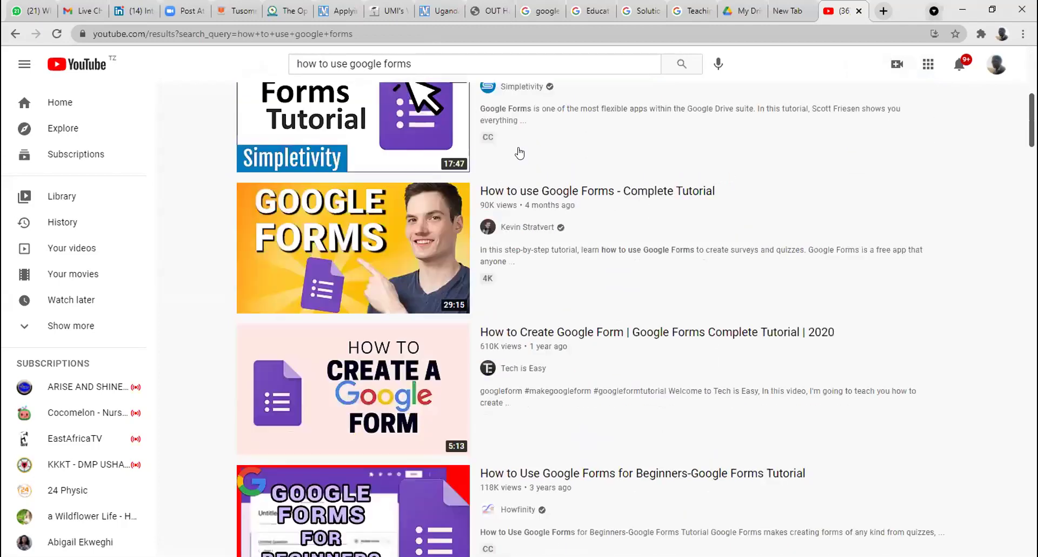
scroll(520, 152, "down", 3)
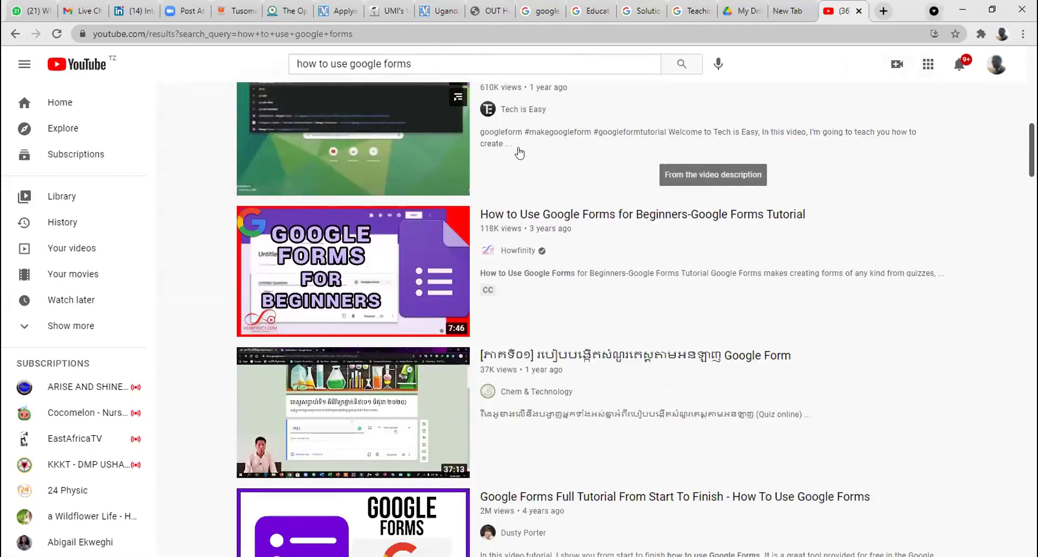
scroll(522, 154, "down", 6)
scroll(523, 155, "down", 4)
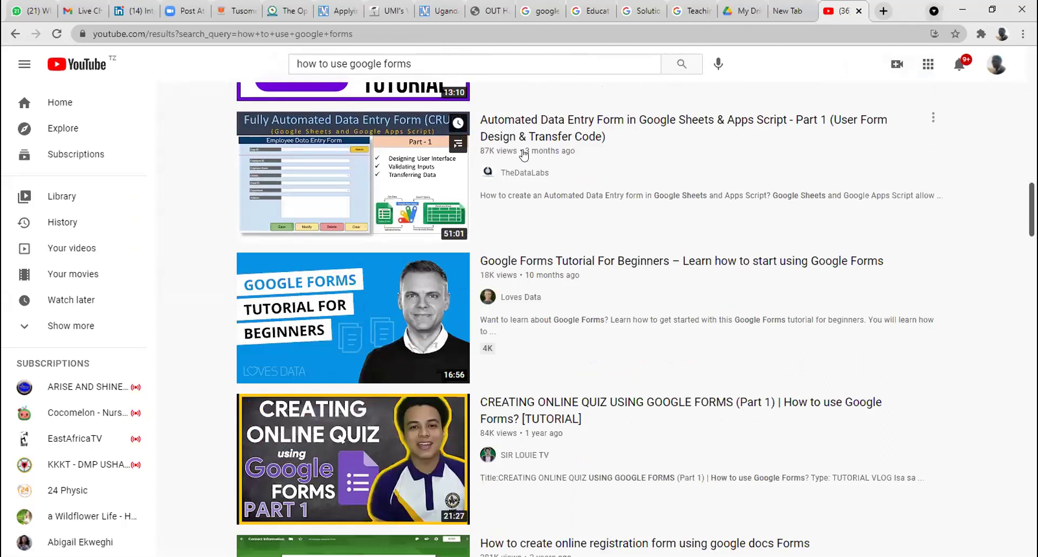
scroll(523, 155, "down", 4)
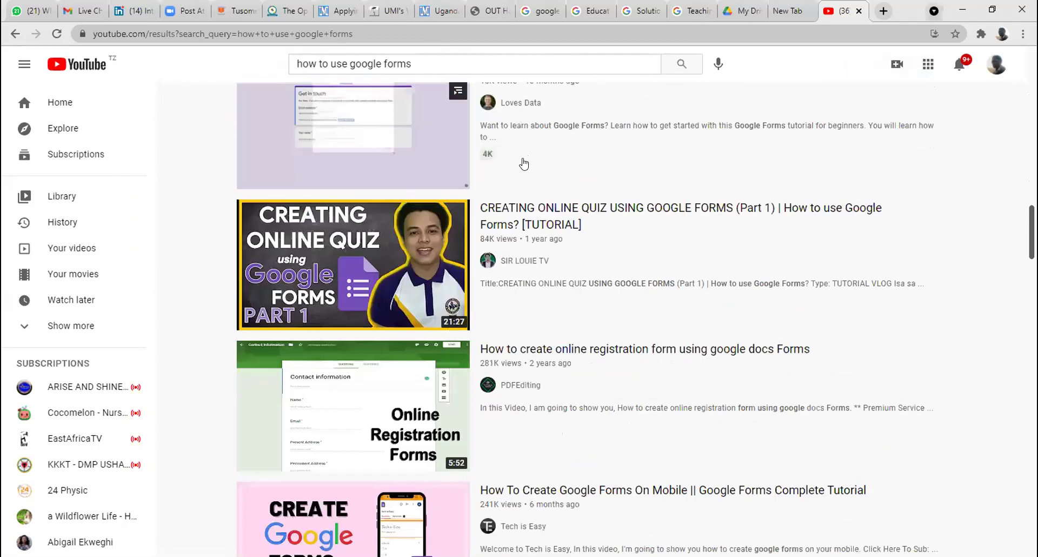
scroll(524, 157, "down", 18)
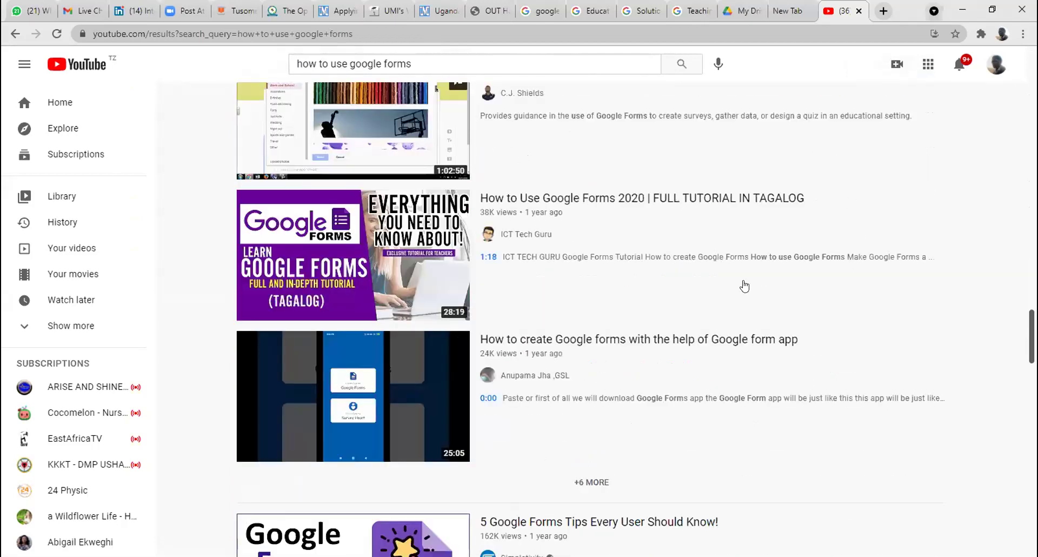